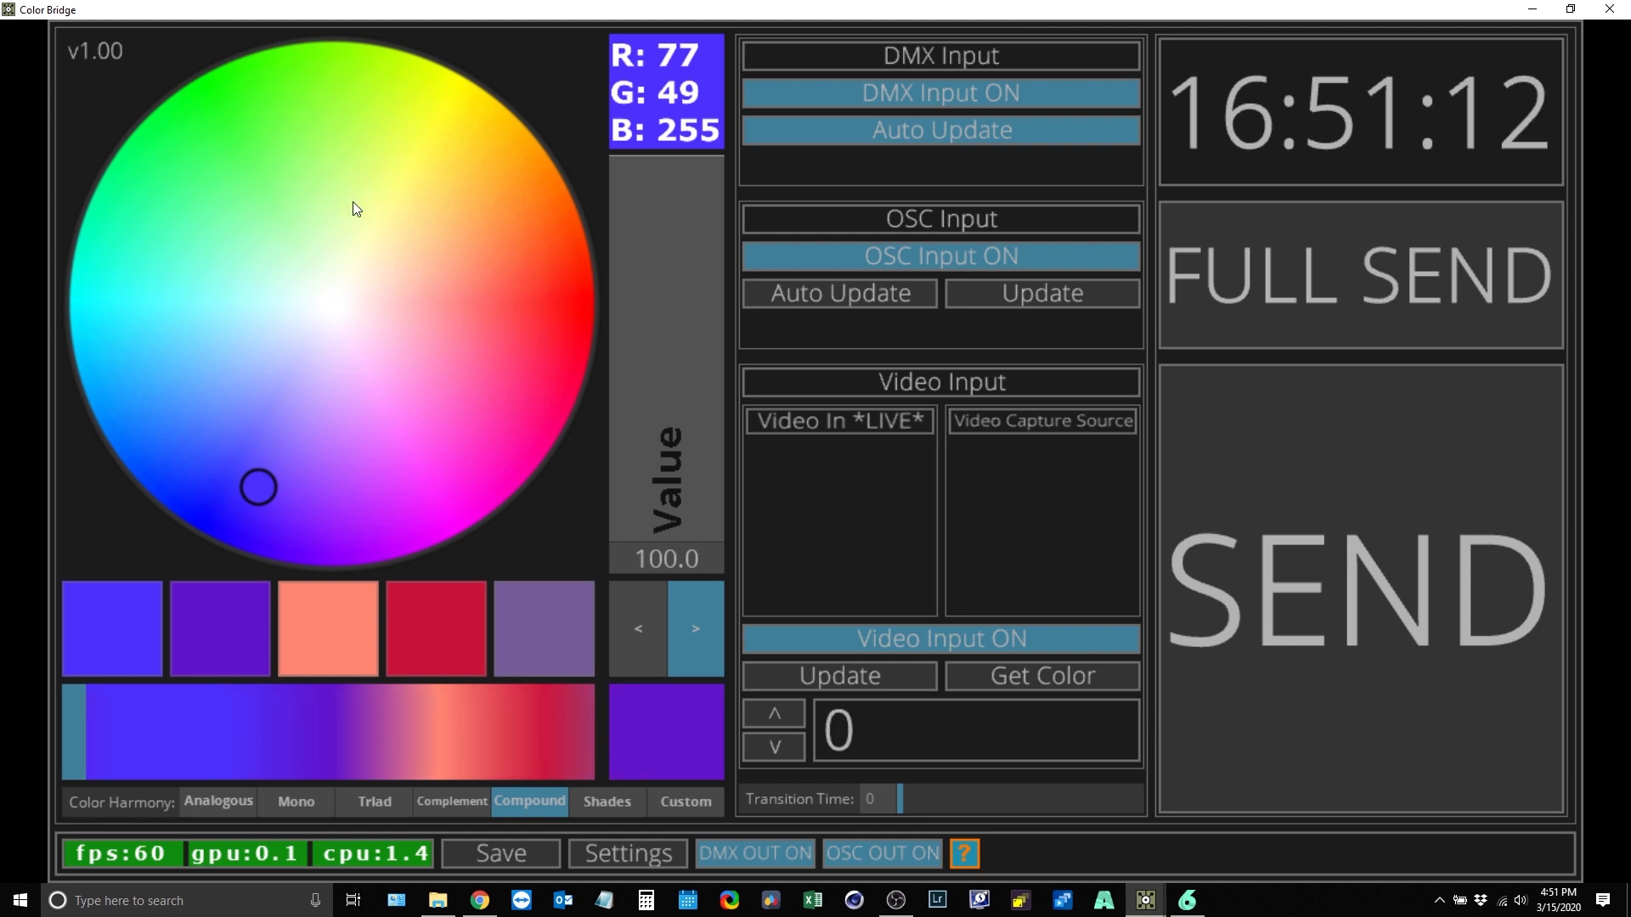
Step: Pick a violet with RGB 128, 90, 255 on the color wheel and preview its color harmonies from Analogous through Custom
{"action": "left_click_drag", "start_coordinate": [260, 173], "coordinate": [284, 466]}
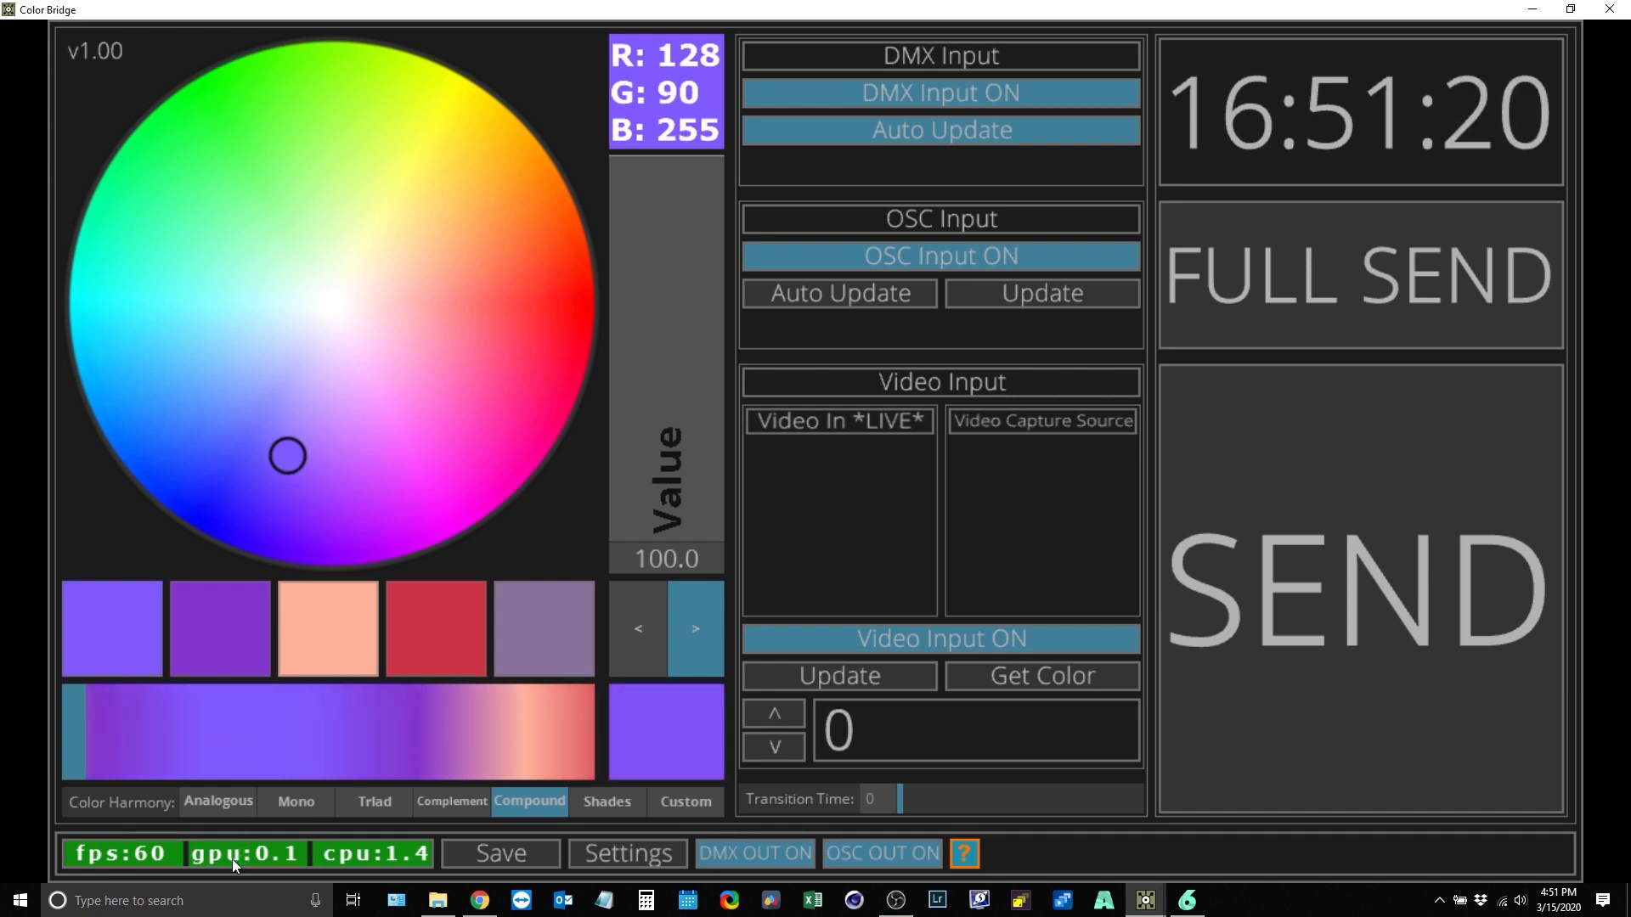
{"action": "left_click", "coordinate": [219, 801]}
{"action": "left_click", "coordinate": [297, 802]}
{"action": "left_click", "coordinate": [375, 801]}
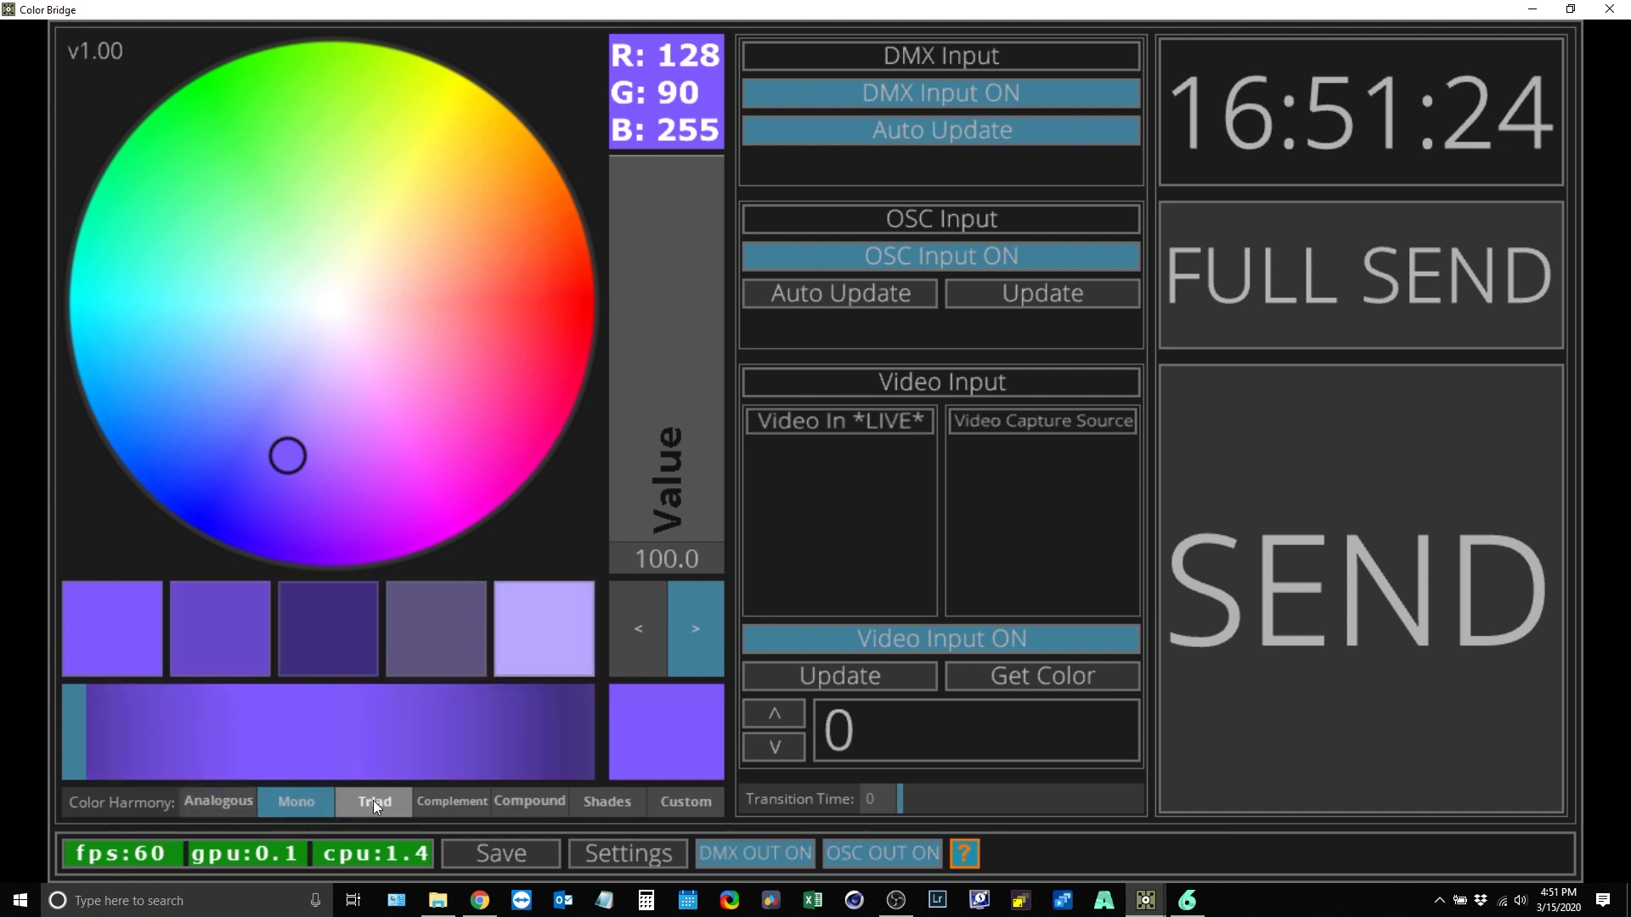
{"action": "left_click", "coordinate": [452, 803]}
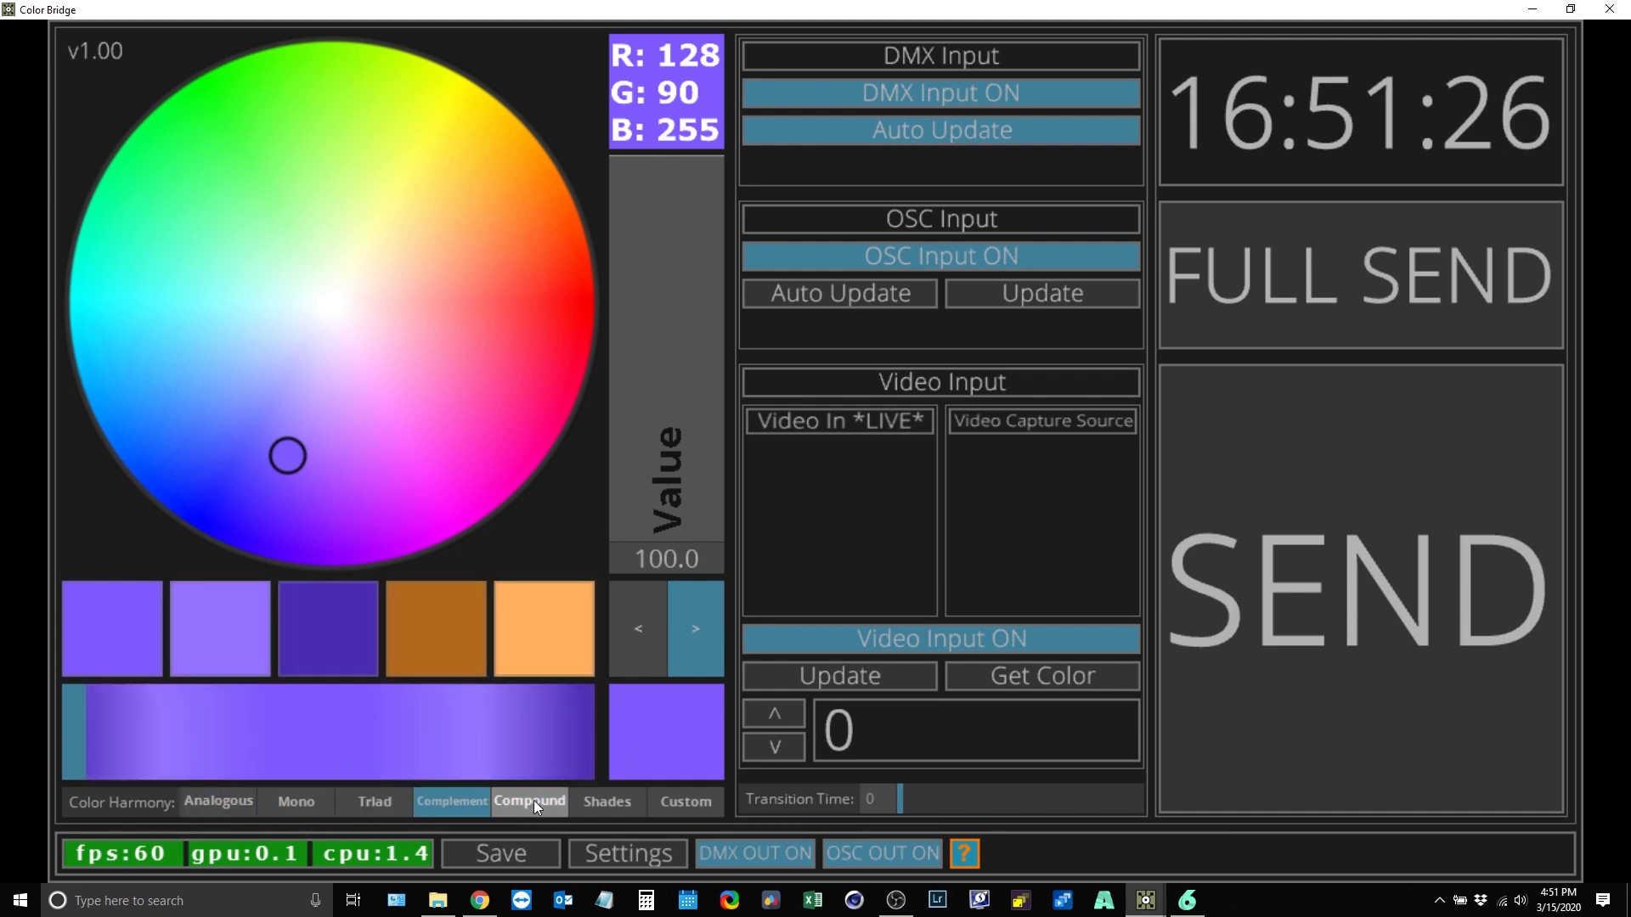
{"action": "left_click", "coordinate": [533, 800]}
{"action": "left_click", "coordinate": [598, 802]}
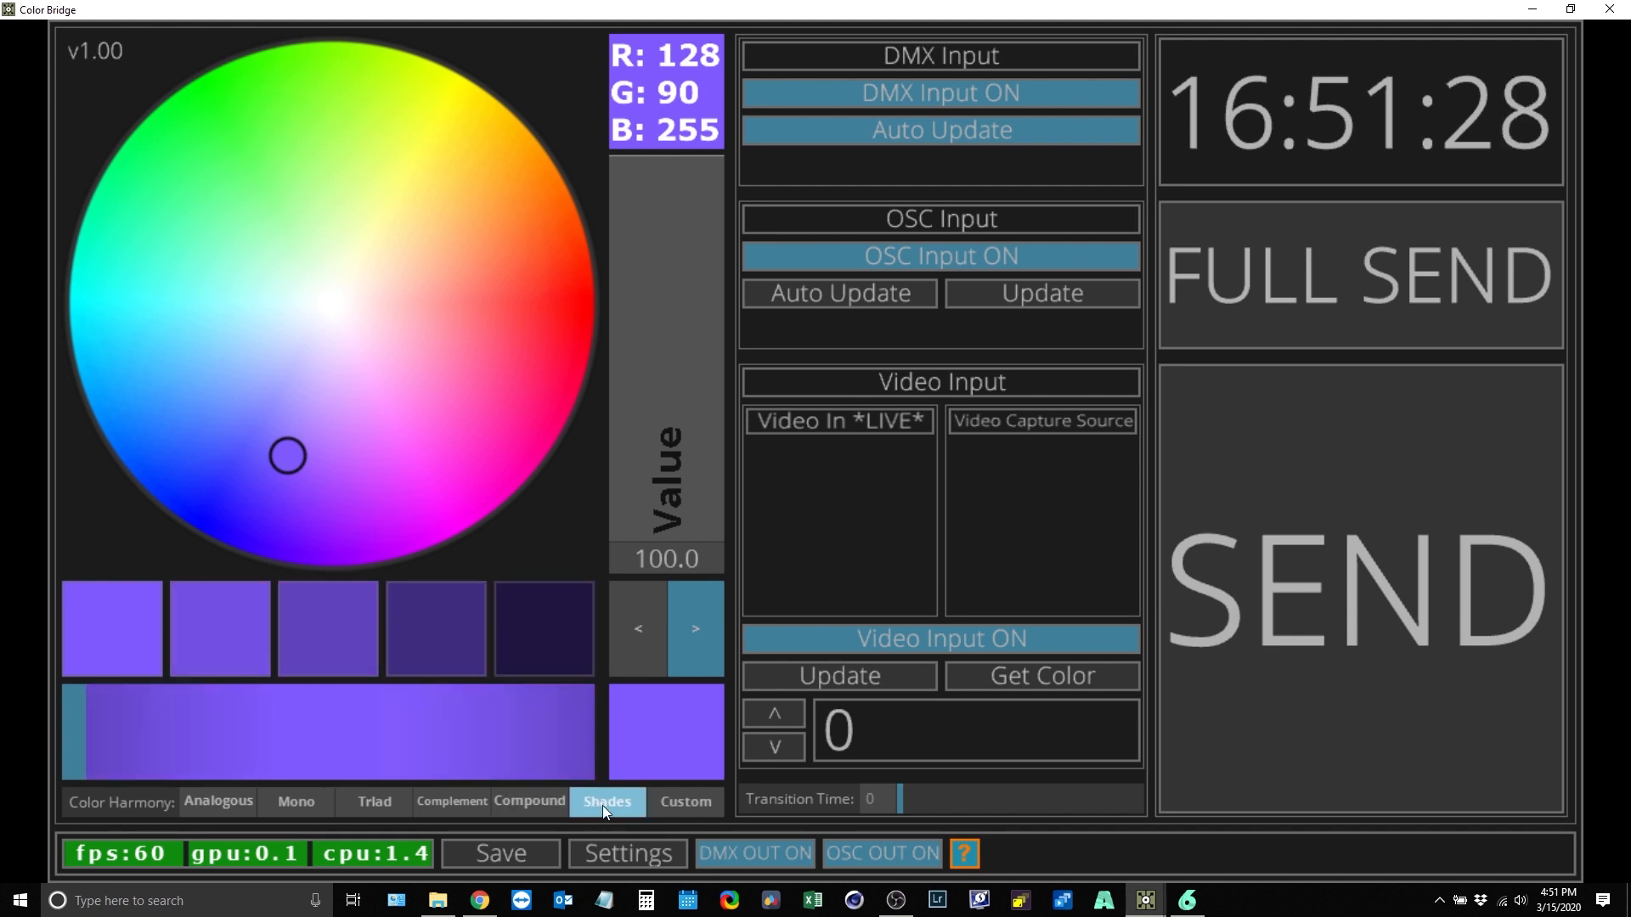
{"action": "left_click", "coordinate": [682, 800]}
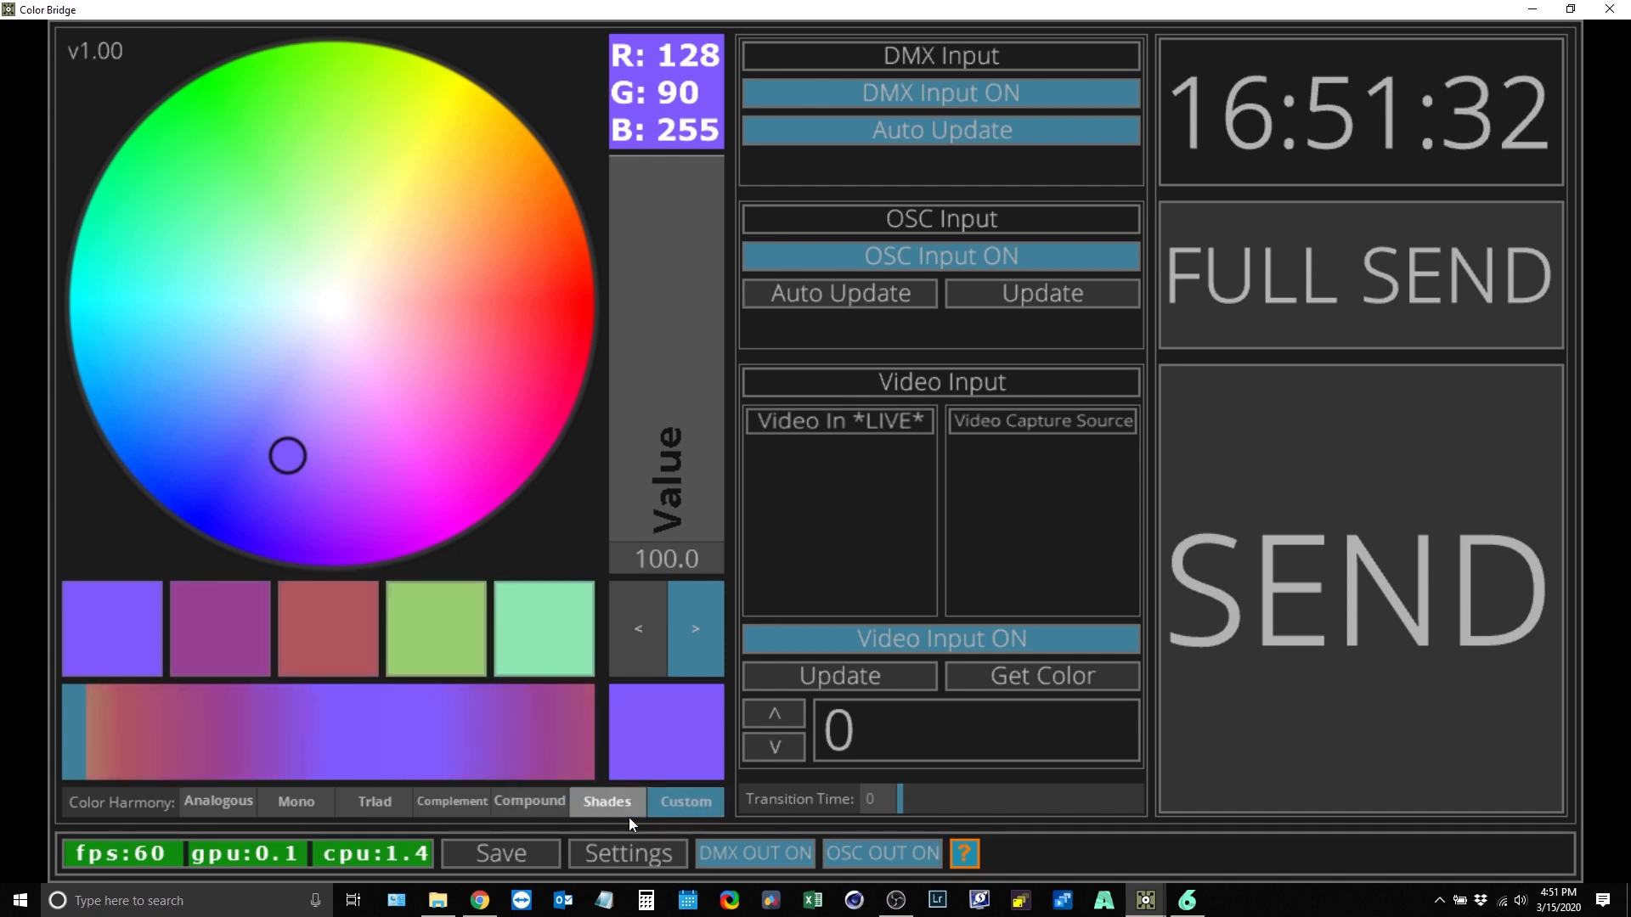
Step: Compare the Mono and Triad harmonies with Complement and leave the color harmony set to Complement
{"action": "left_click", "coordinate": [438, 798]}
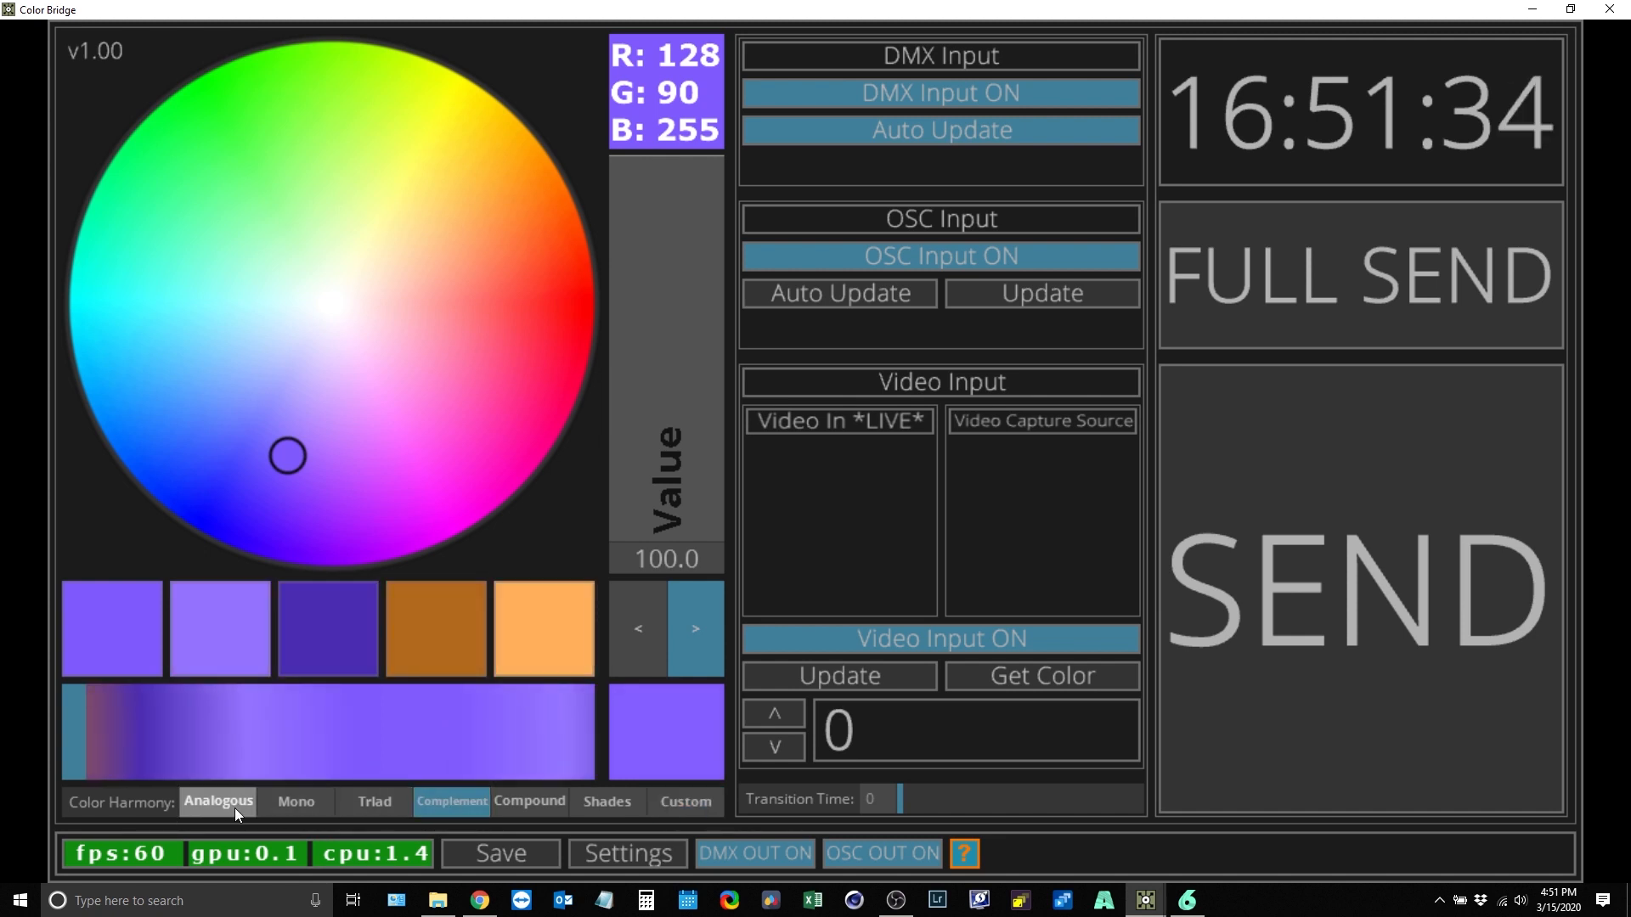
{"action": "left_click", "coordinate": [297, 803]}
{"action": "left_click", "coordinate": [347, 800]}
{"action": "left_click", "coordinate": [450, 803]}
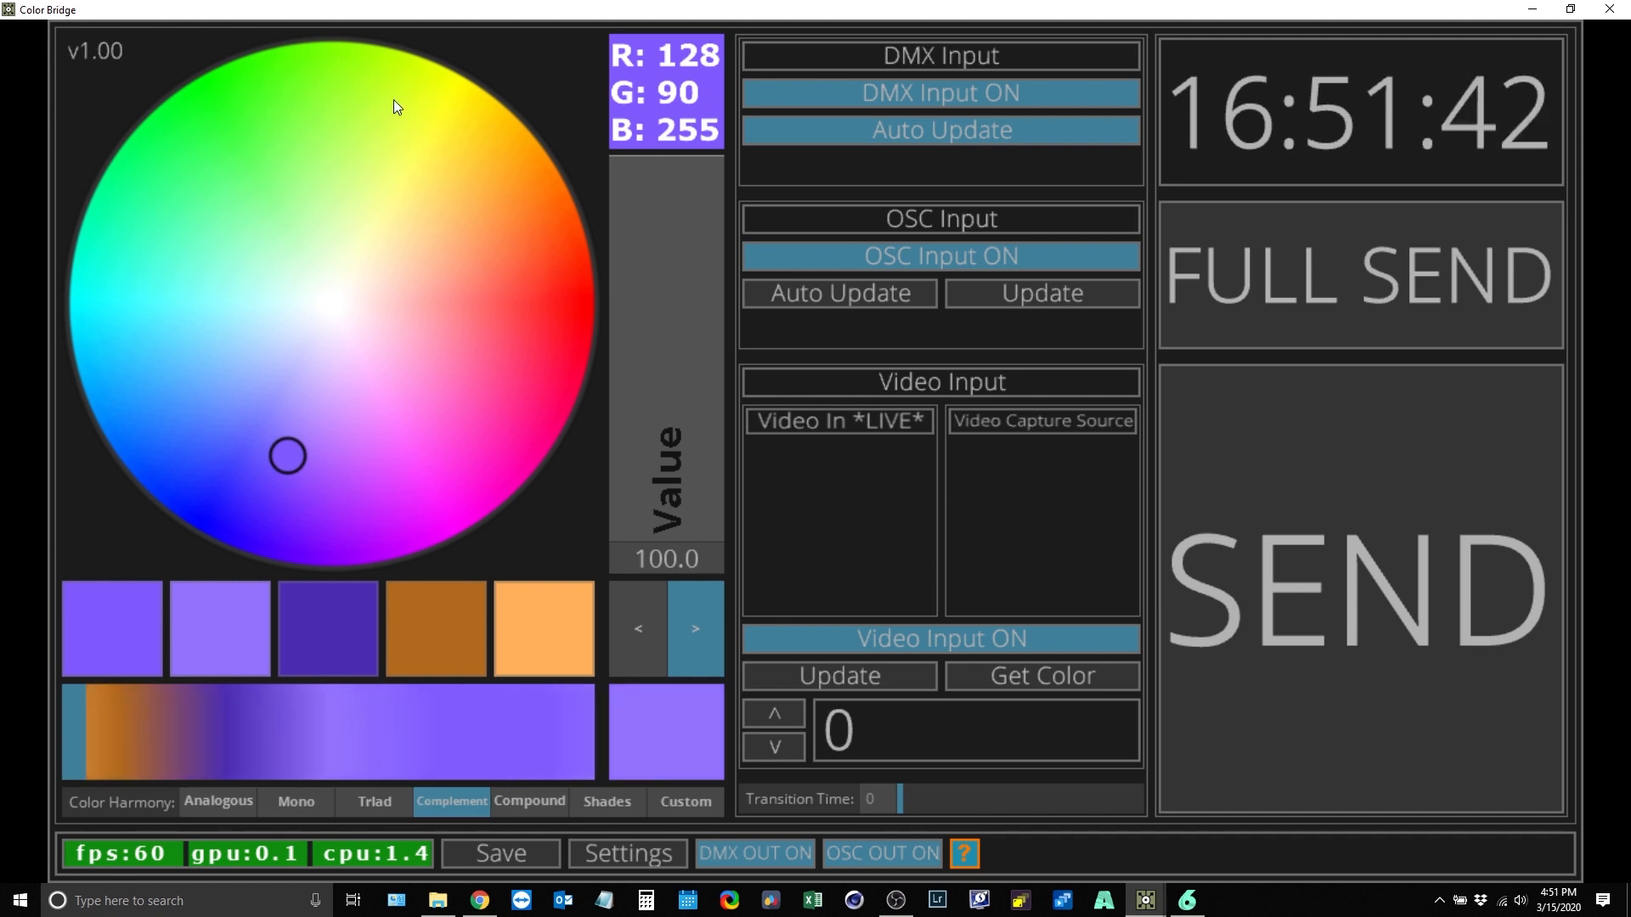
Step: Try a green and a red base color on the wheel, and settle on a violet with RGB 132, 96, 255
{"action": "left_click", "coordinate": [266, 112]}
{"action": "left_click", "coordinate": [518, 286]}
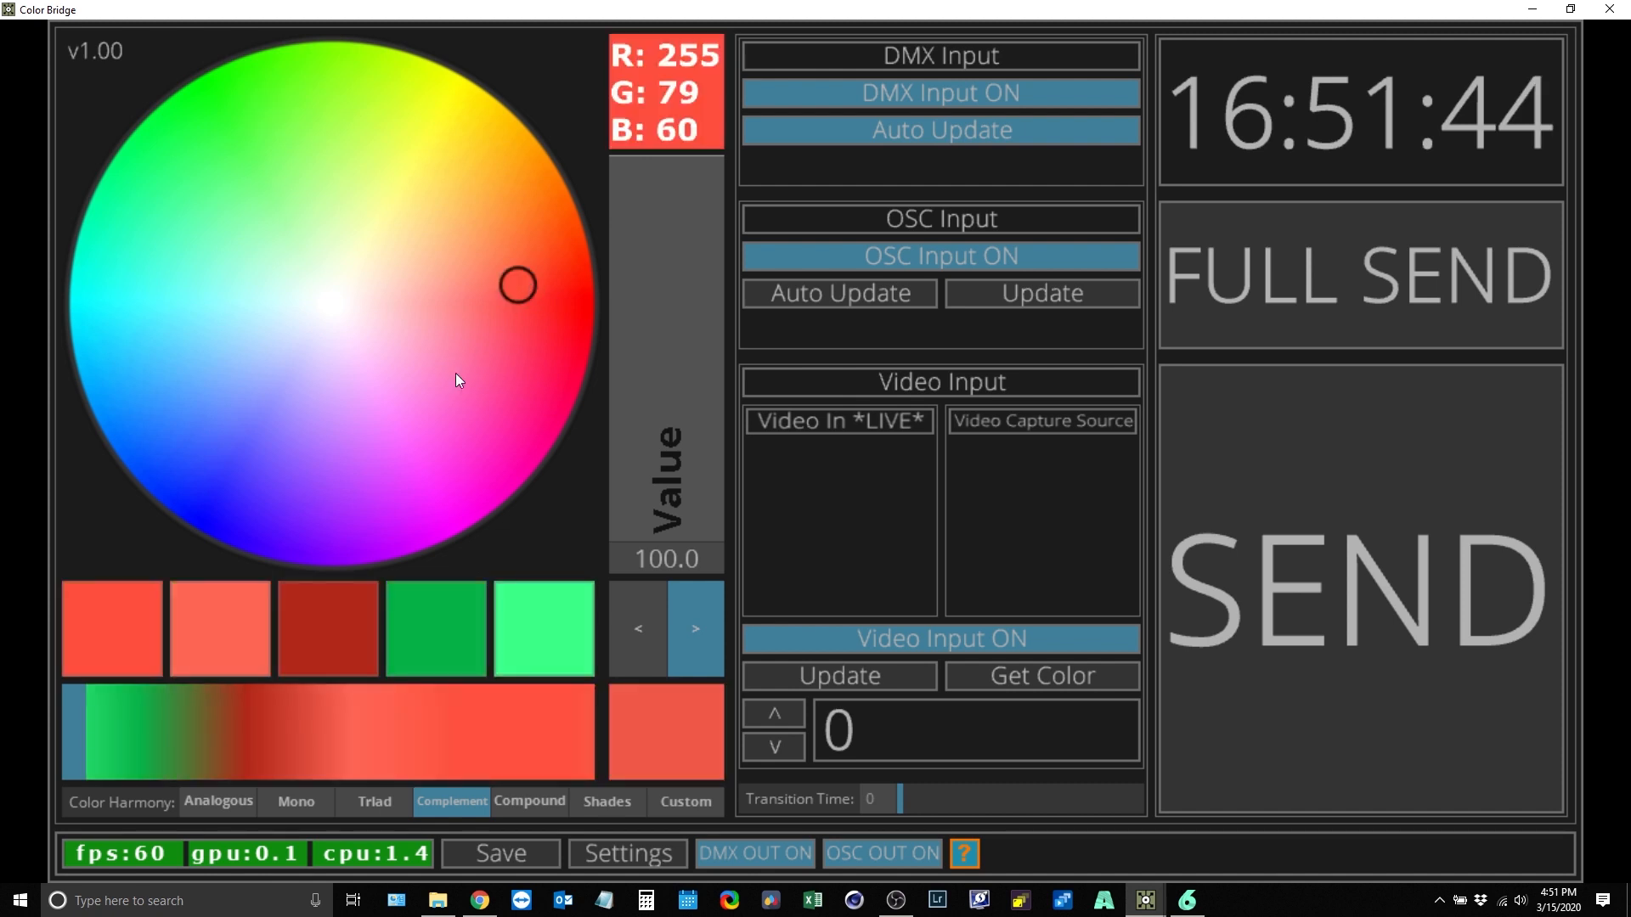
{"action": "left_click", "coordinate": [286, 461]}
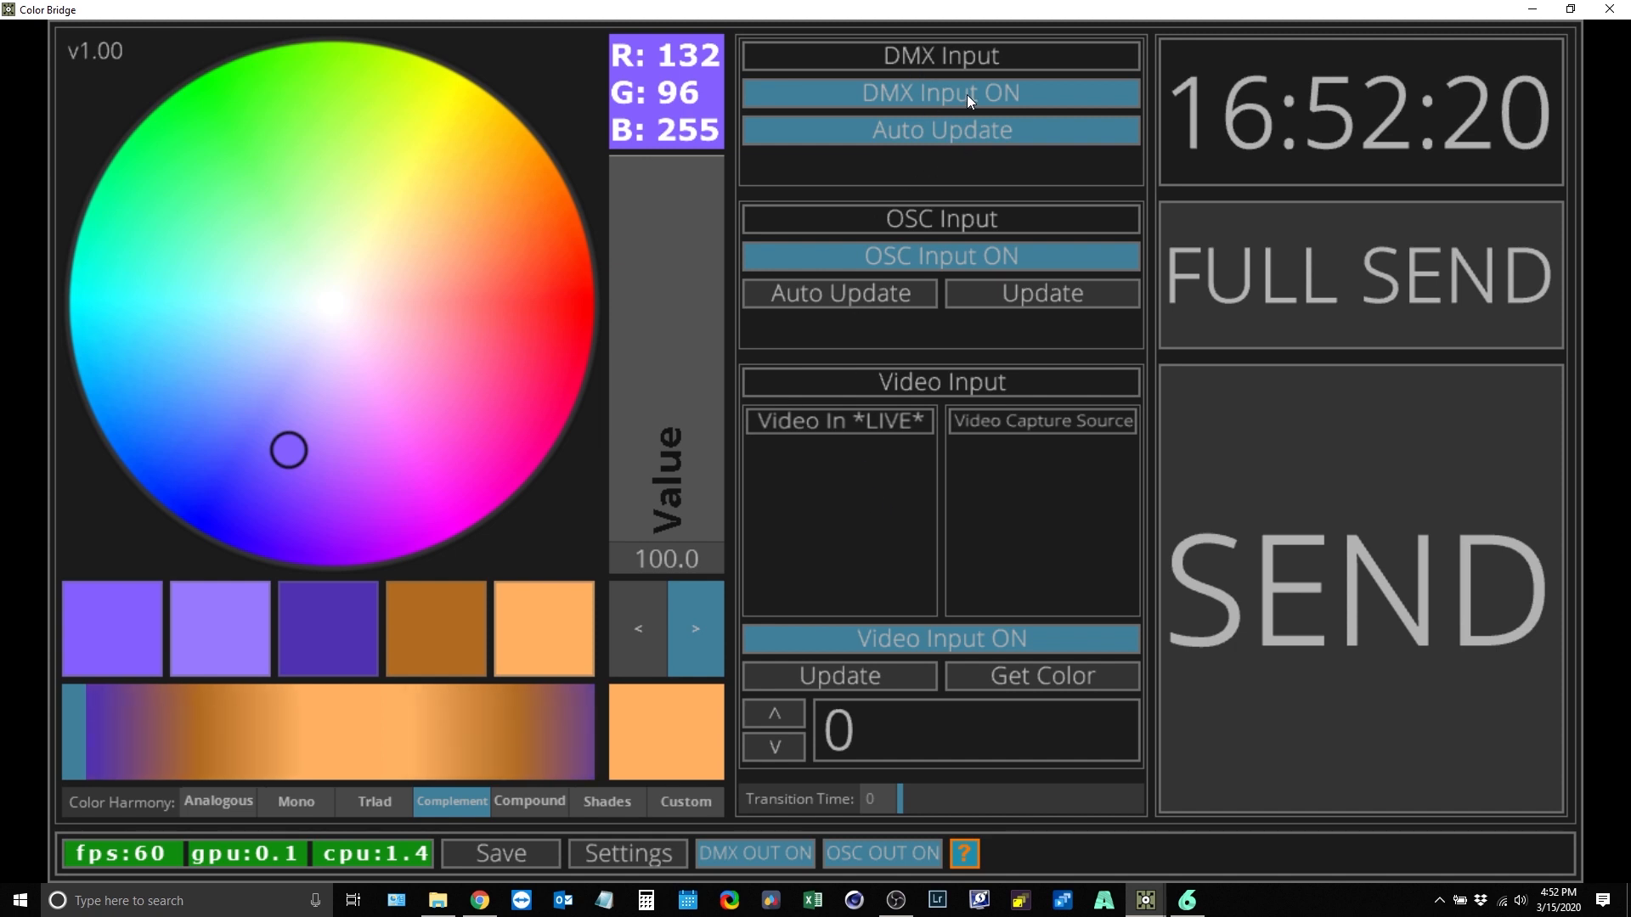
Step: Open the settings and use help mode to read about DMX Subnet In, DMX Universe In and OSC In Port, turning help off when finished
{"action": "left_click", "coordinate": [633, 853]}
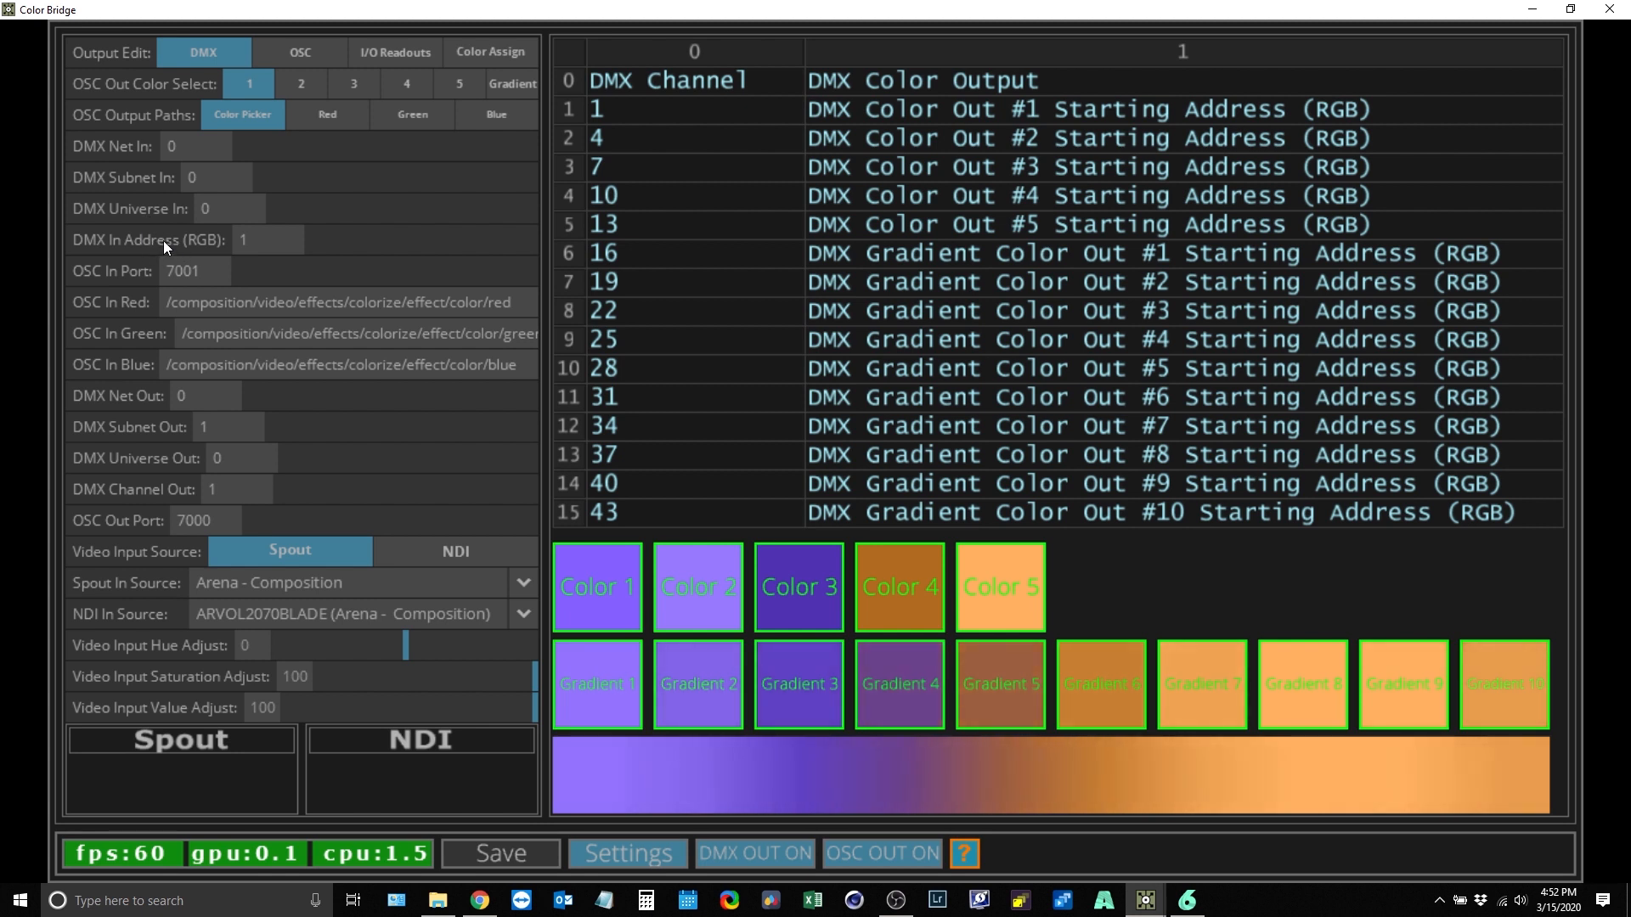
{"action": "left_click", "coordinate": [965, 852]}
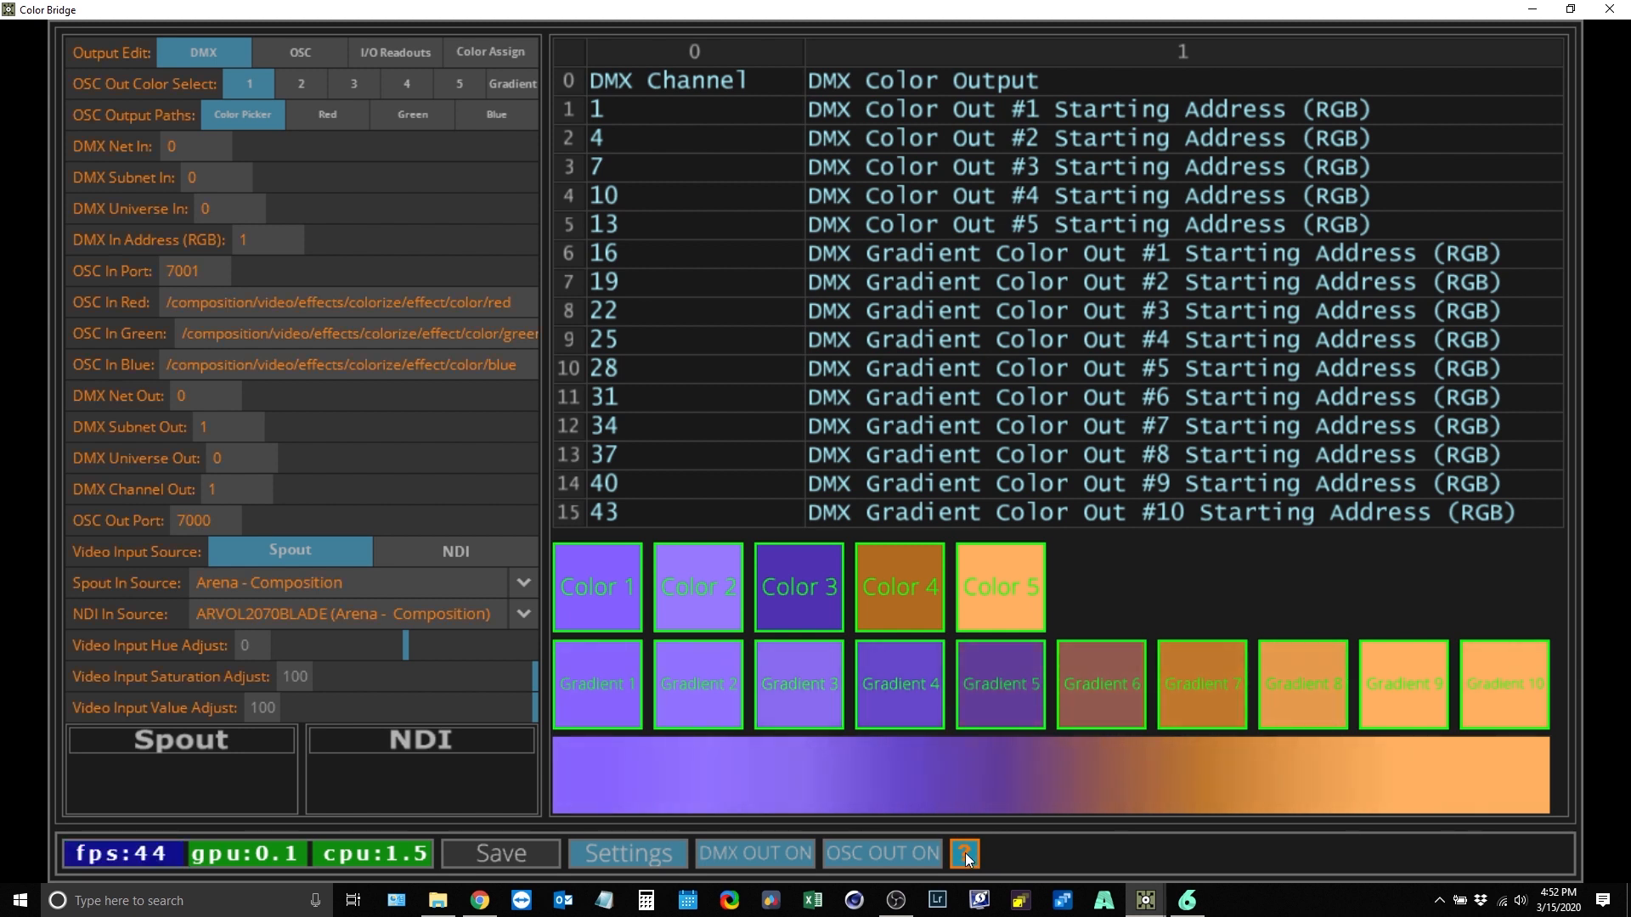
{"action": "left_click", "coordinate": [101, 176]}
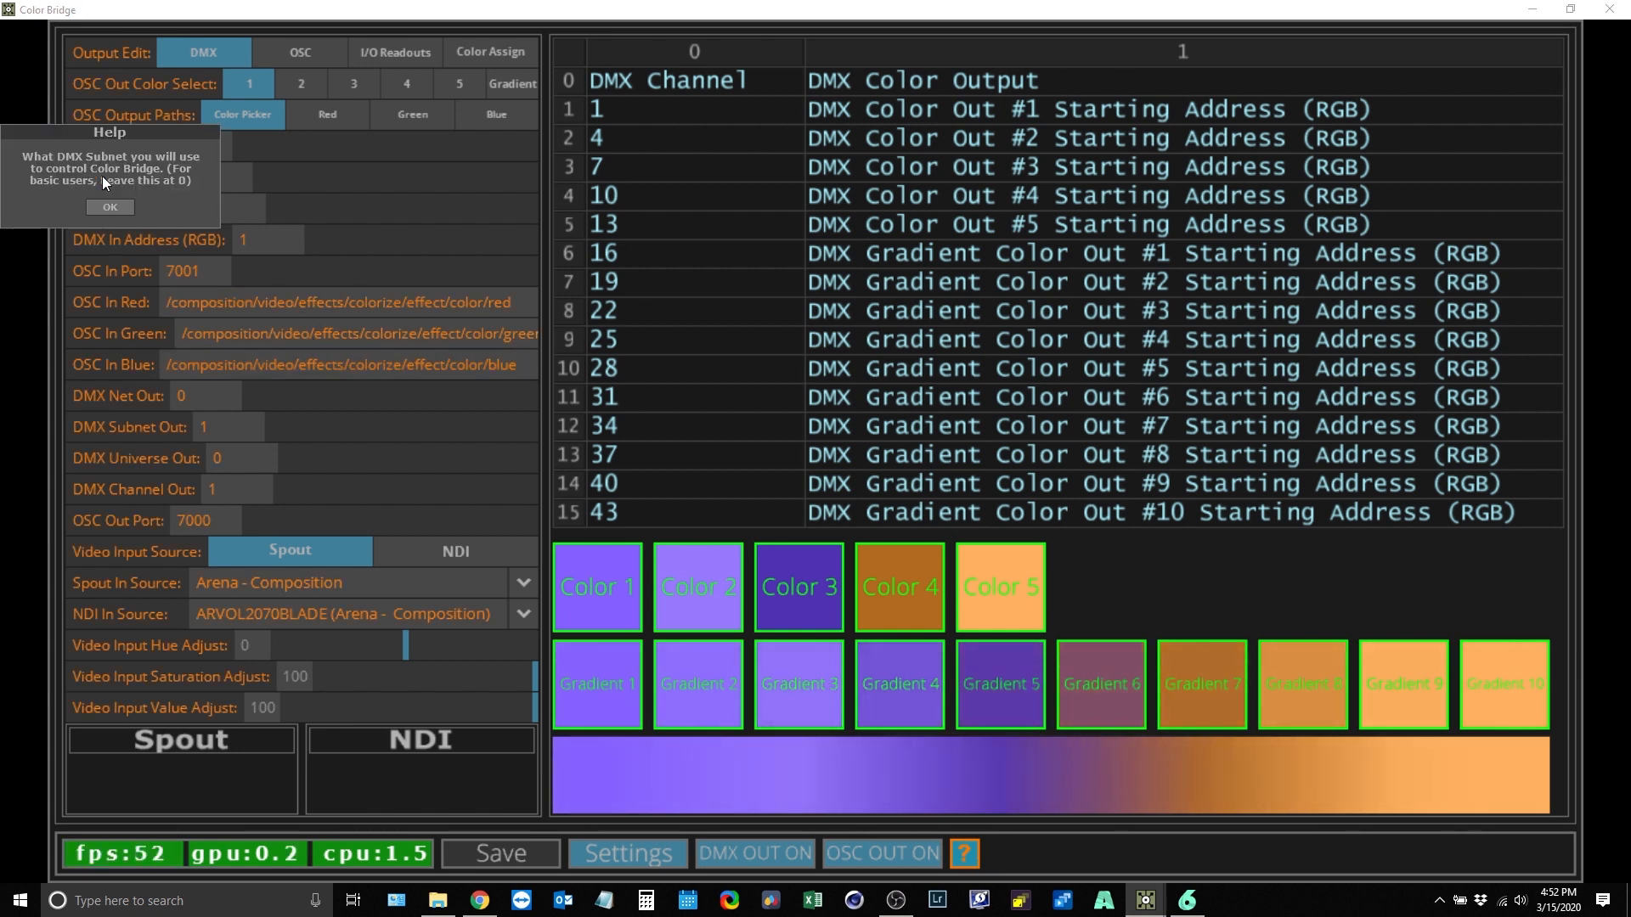
{"action": "left_click", "coordinate": [105, 206]}
{"action": "left_click", "coordinate": [107, 206]}
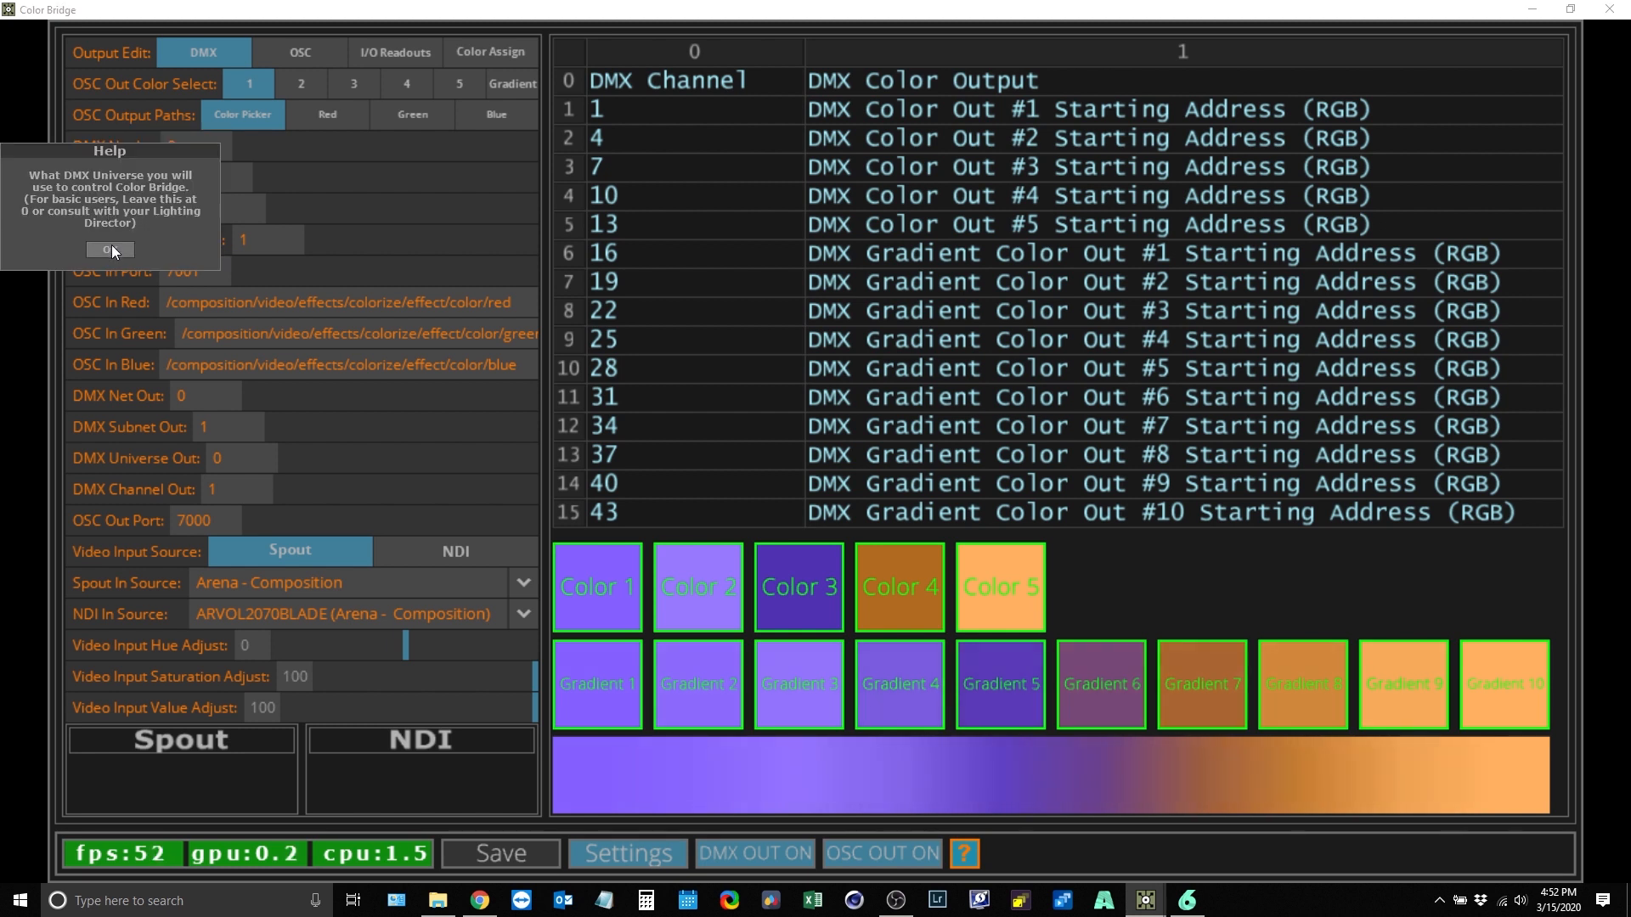
{"action": "left_click", "coordinate": [112, 247]}
{"action": "left_click", "coordinate": [102, 270]}
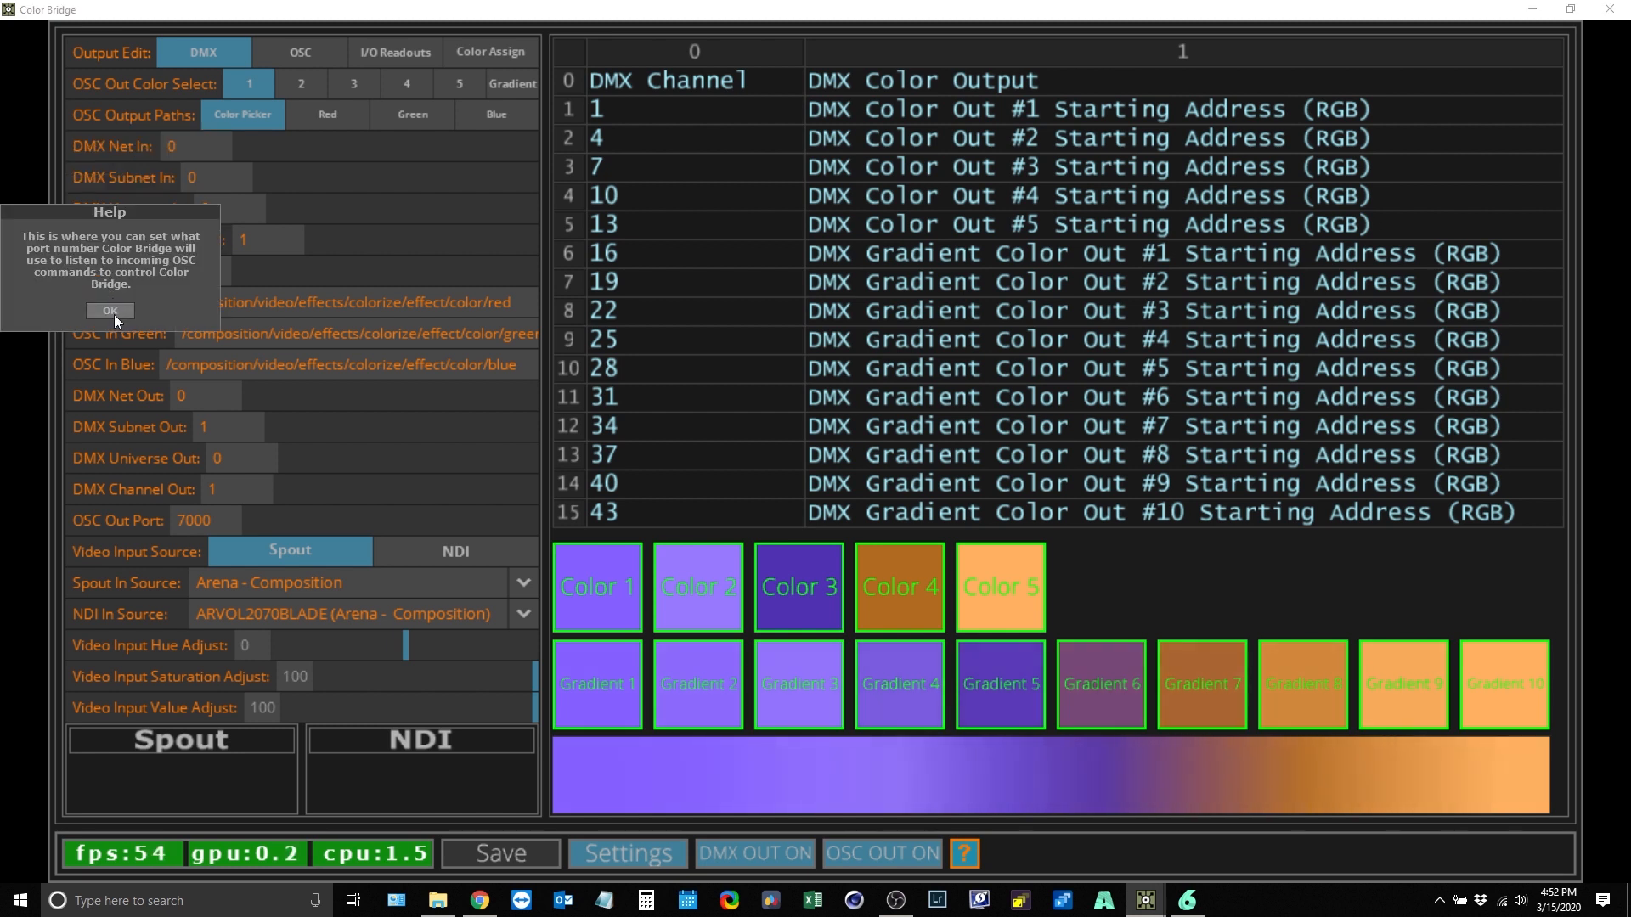
{"action": "left_click", "coordinate": [114, 311]}
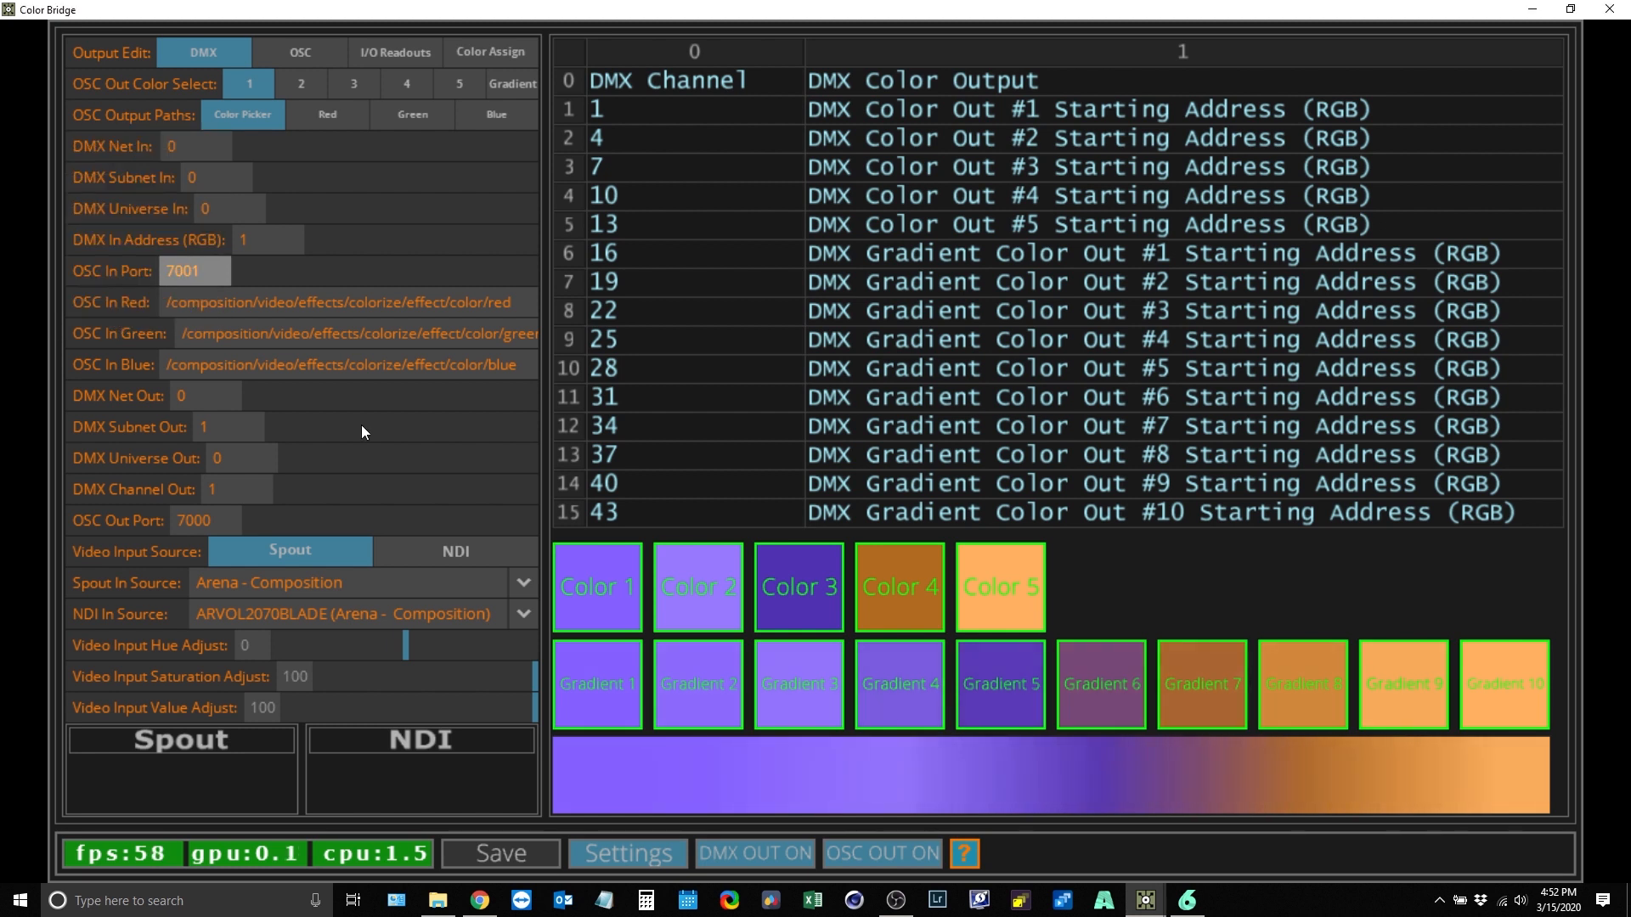
{"action": "left_click", "coordinate": [961, 851]}
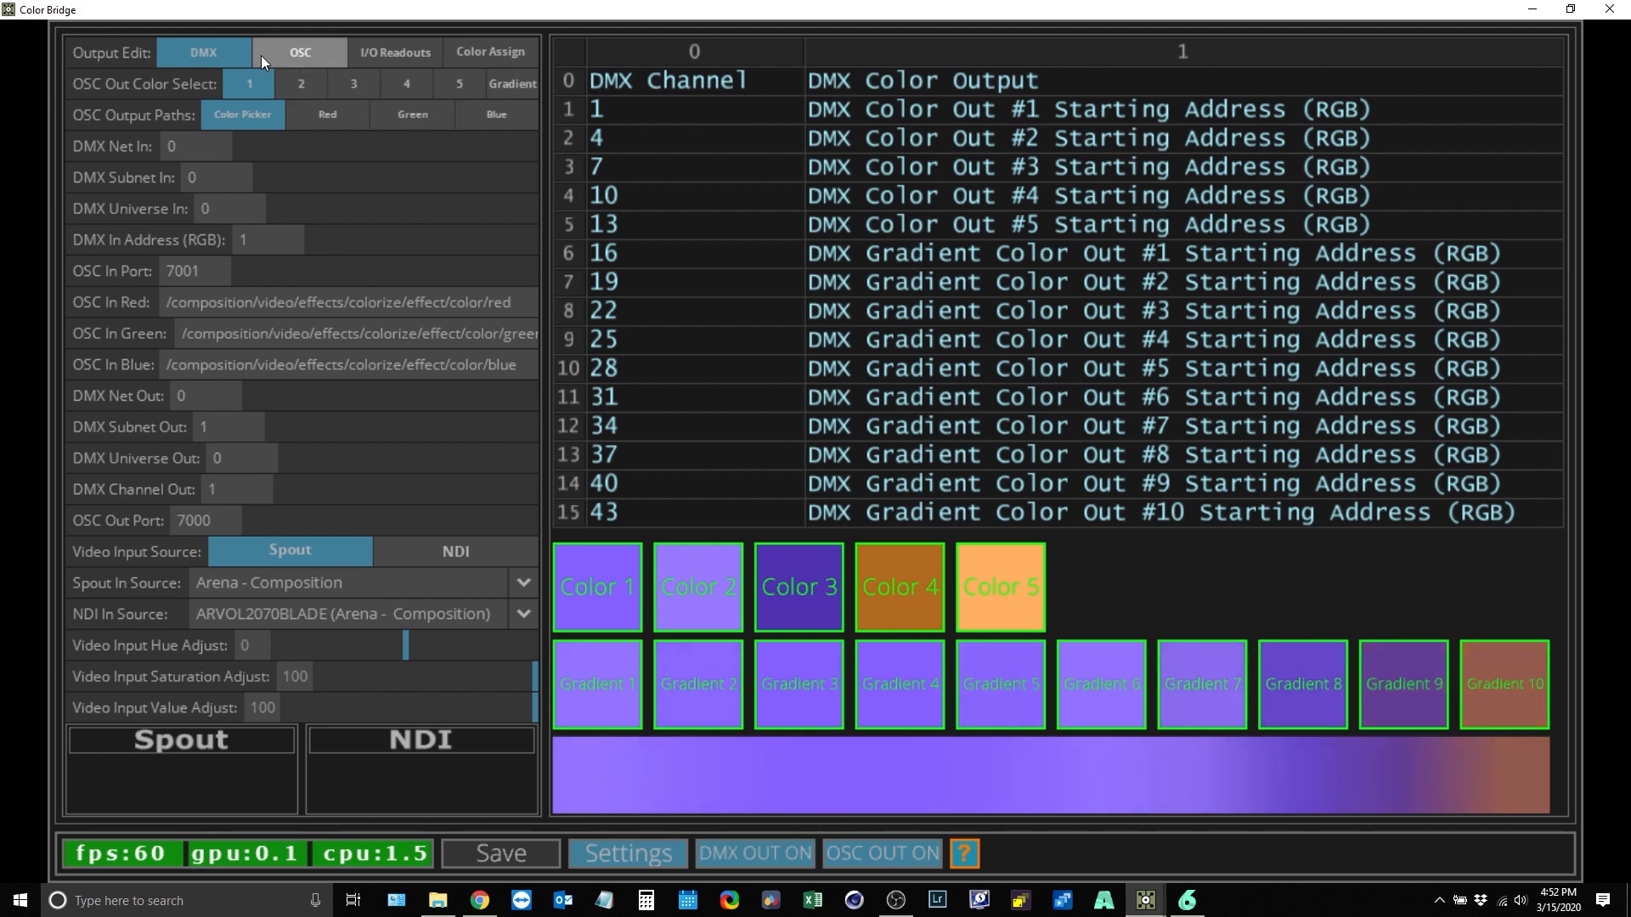
Step: Show the I/O Readouts, switch to the Test Console and place its window below the DMX IN values
{"action": "left_click", "coordinate": [393, 54]}
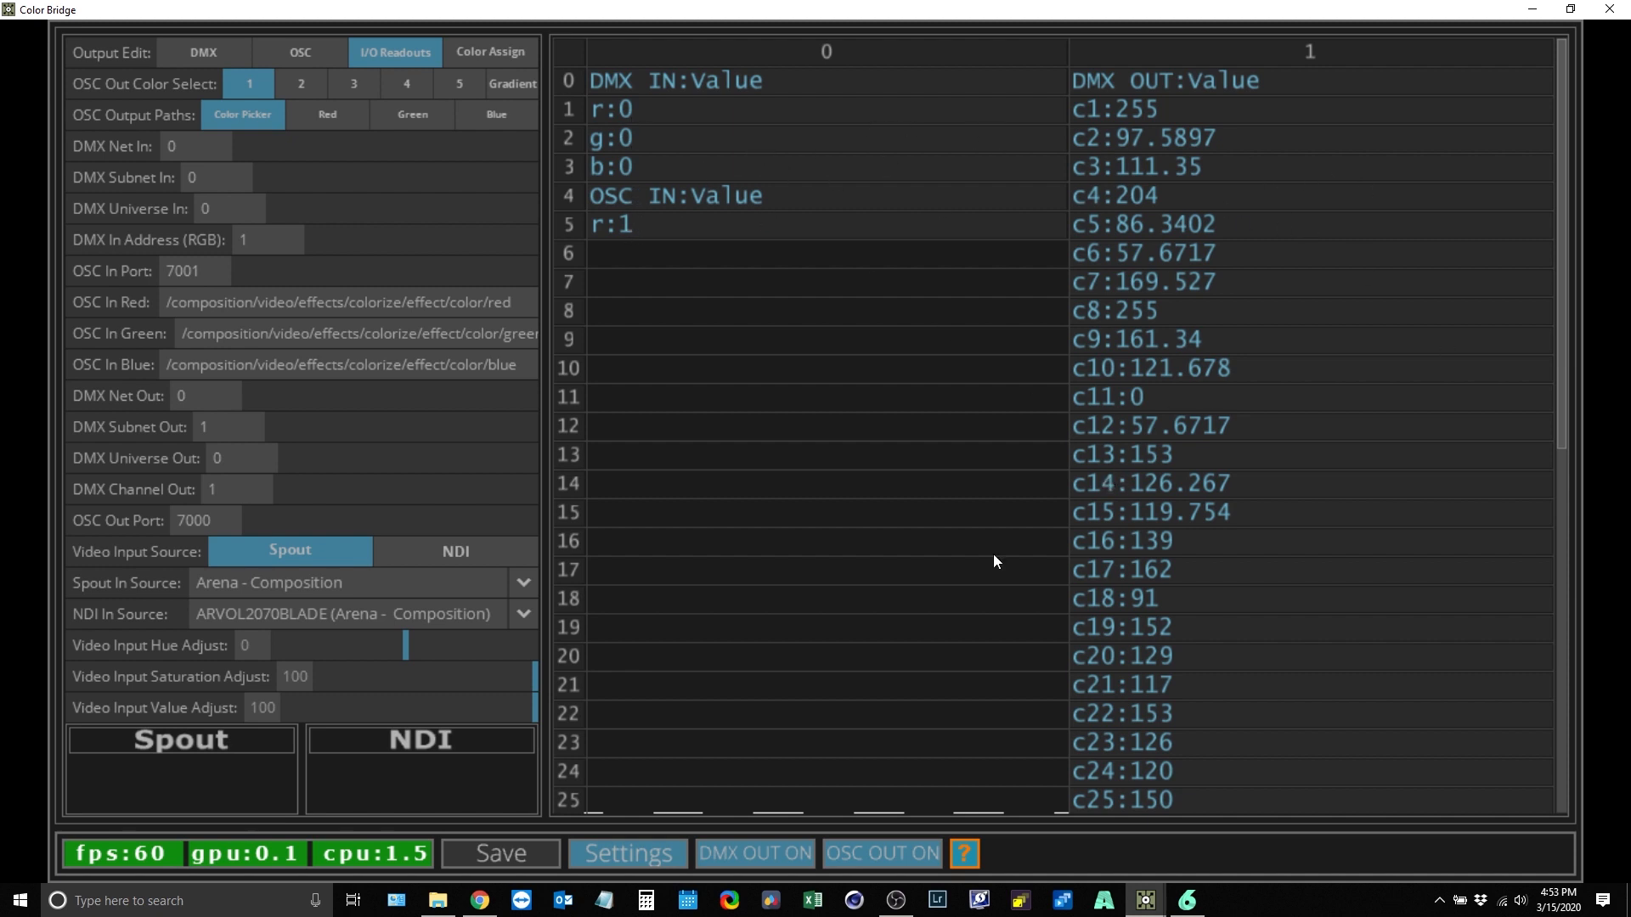
{"action": "mouse_move", "coordinate": [1145, 899]}
{"action": "left_click", "coordinate": [1055, 828]}
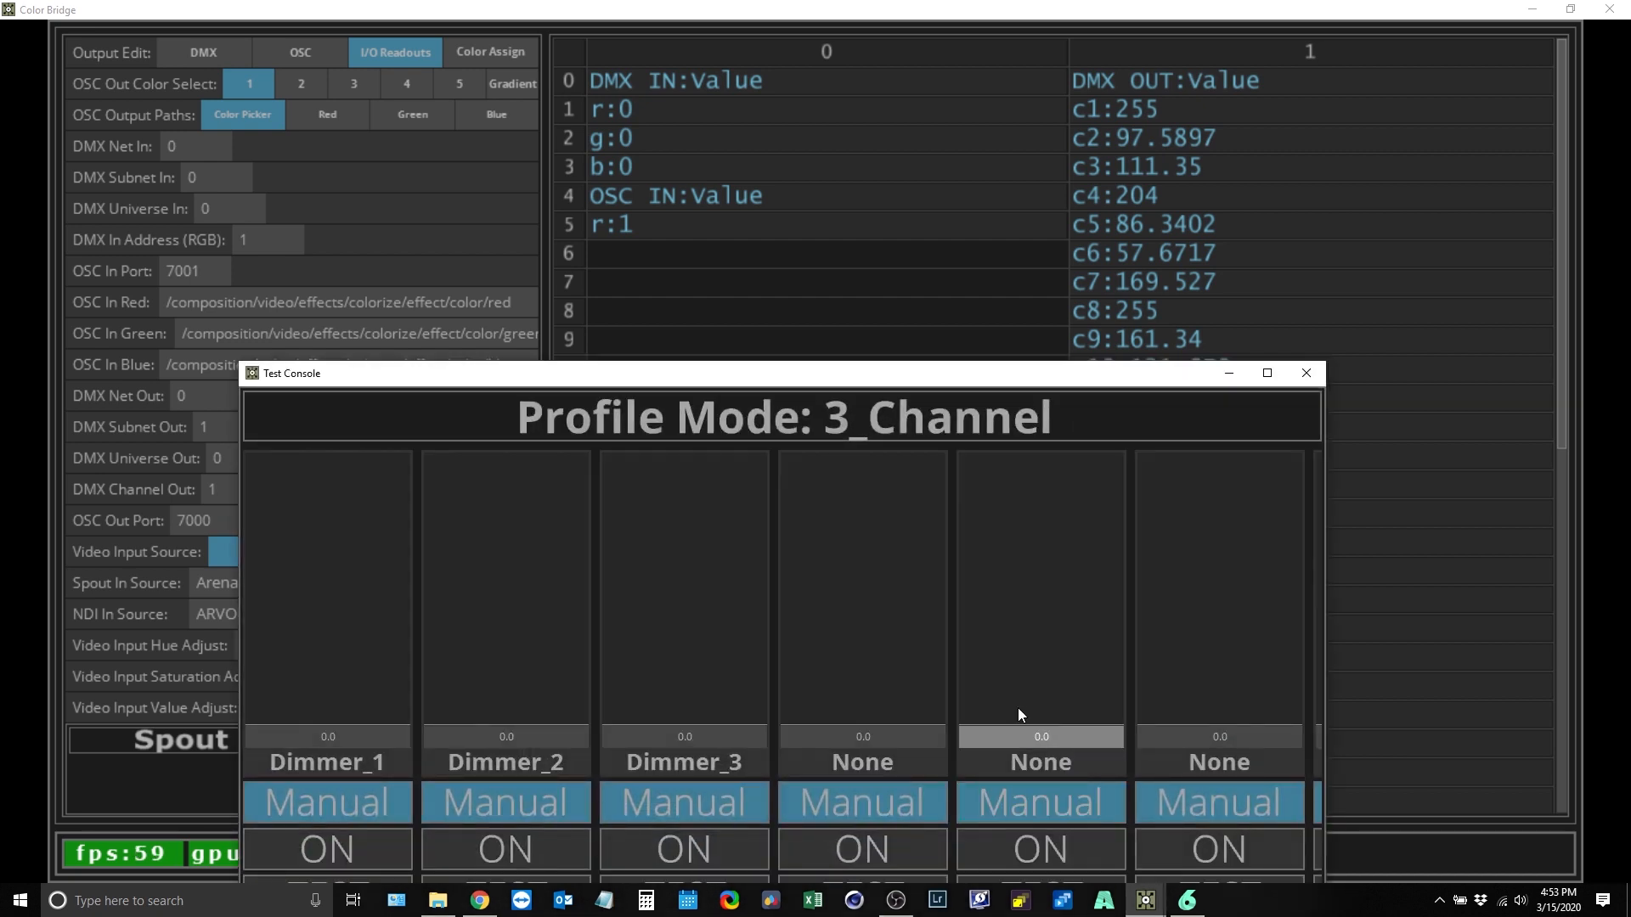
{"action": "left_click_drag", "start_coordinate": [736, 374], "coordinate": [972, 290]}
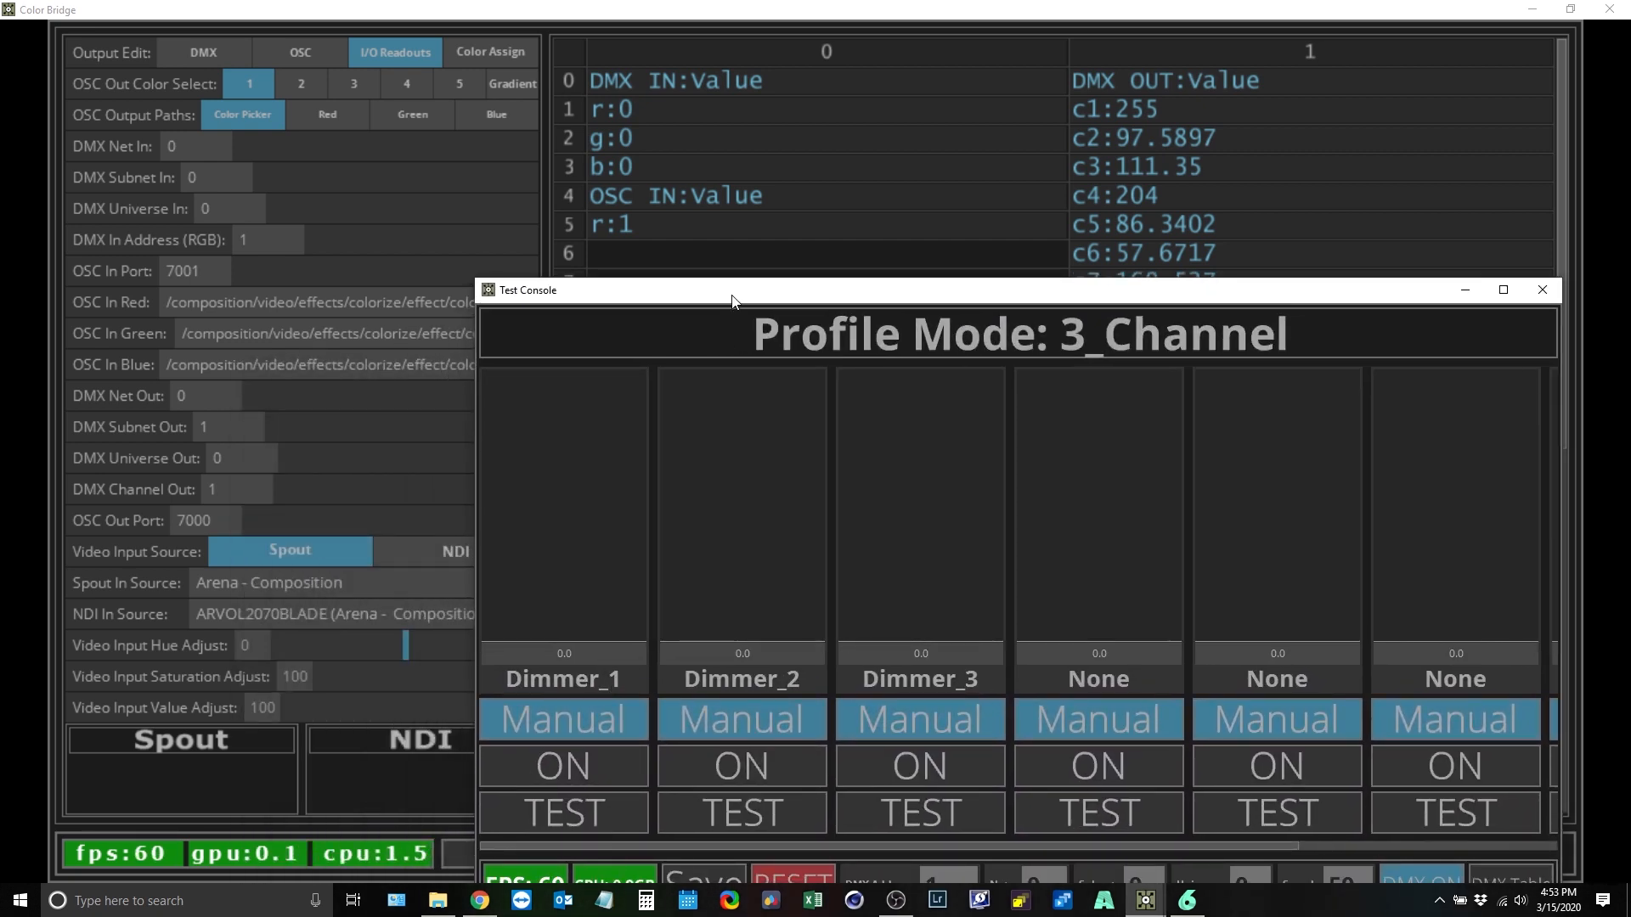
{"action": "left_click_drag", "start_coordinate": [733, 299], "coordinate": [704, 463]}
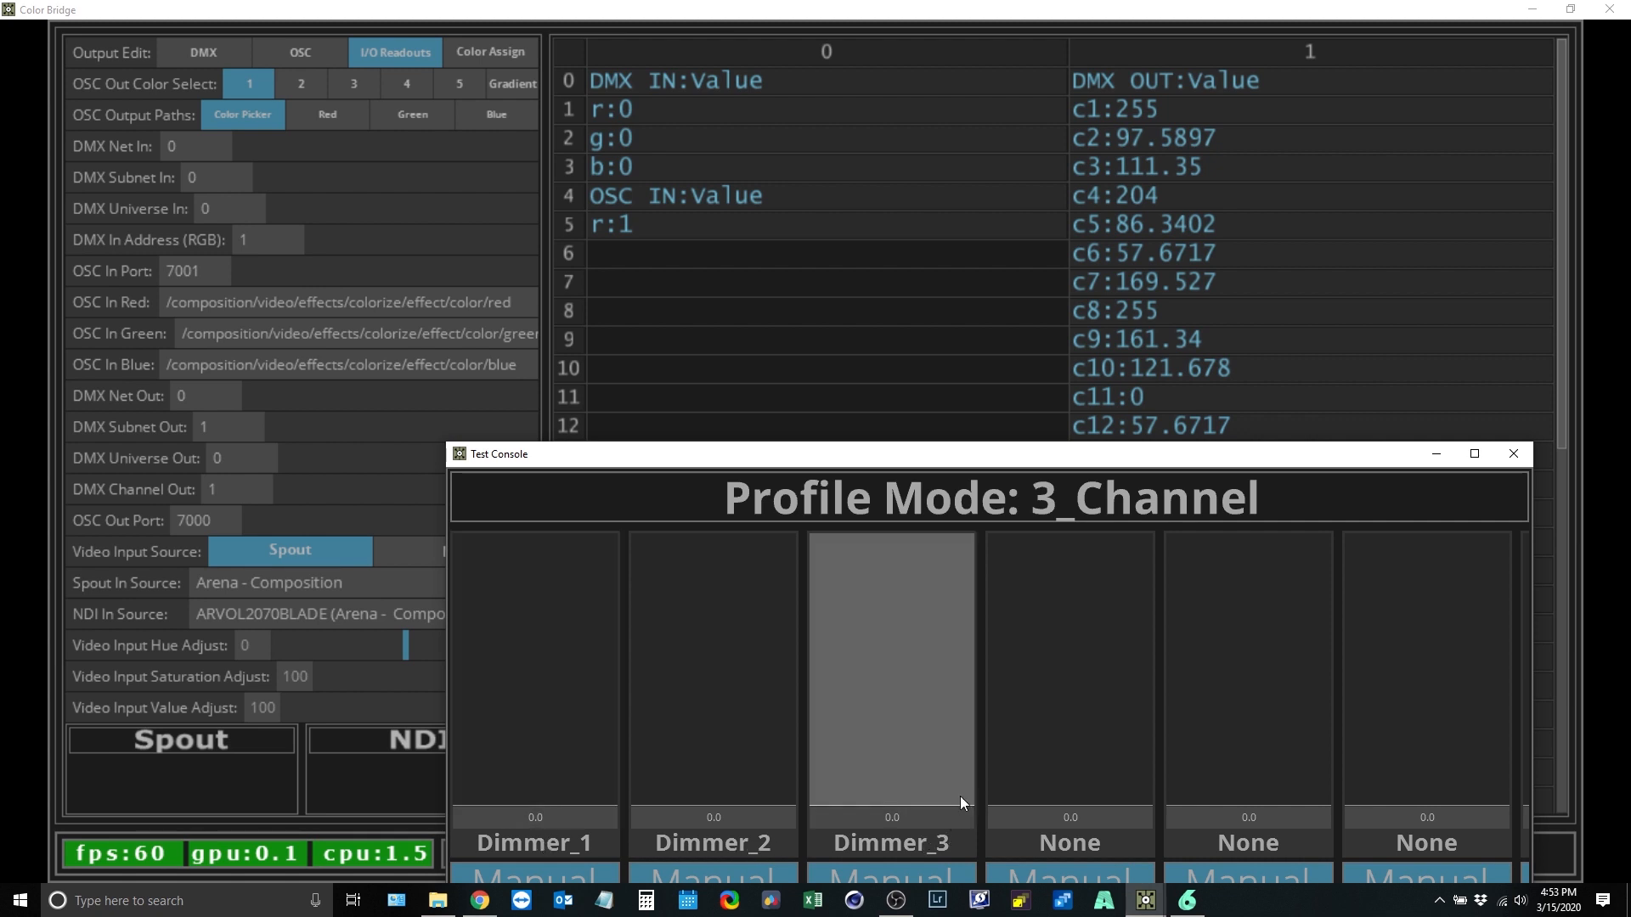
Step: Raise Dimmer_1, Dimmer_2 and Dimmer_3 to 1.0 in the Test Console
{"action": "left_click", "coordinate": [570, 686]}
{"action": "left_click_drag", "start_coordinate": [570, 639], "coordinate": [569, 509]}
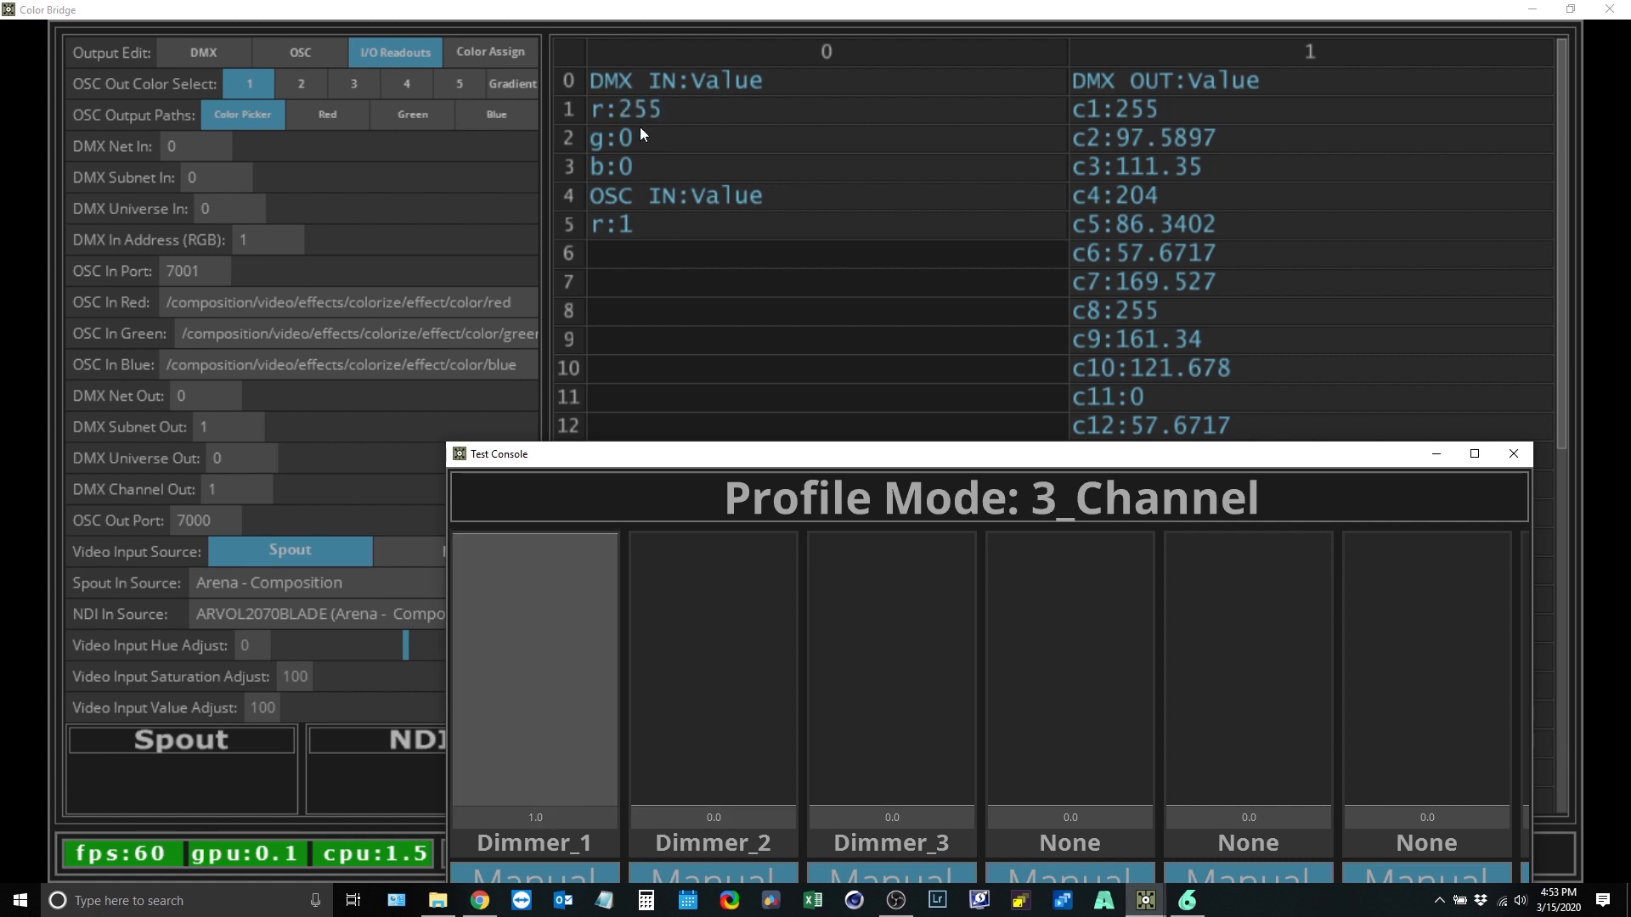
{"action": "left_click_drag", "start_coordinate": [693, 711], "coordinate": [713, 510]}
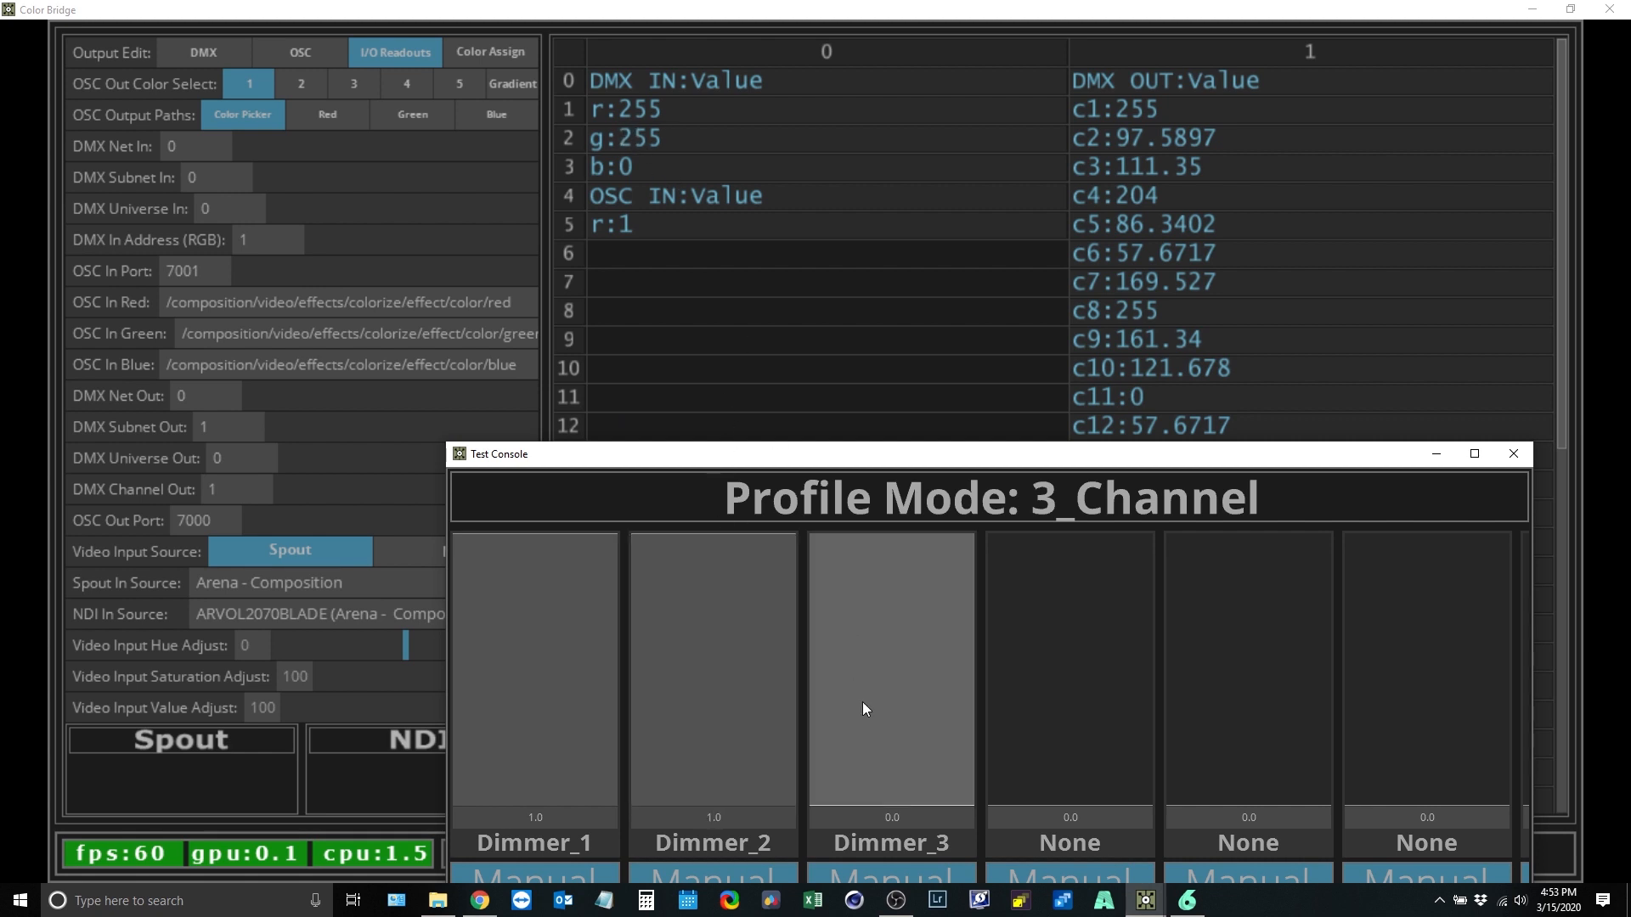
{"action": "left_click_drag", "start_coordinate": [863, 730], "coordinate": [899, 406]}
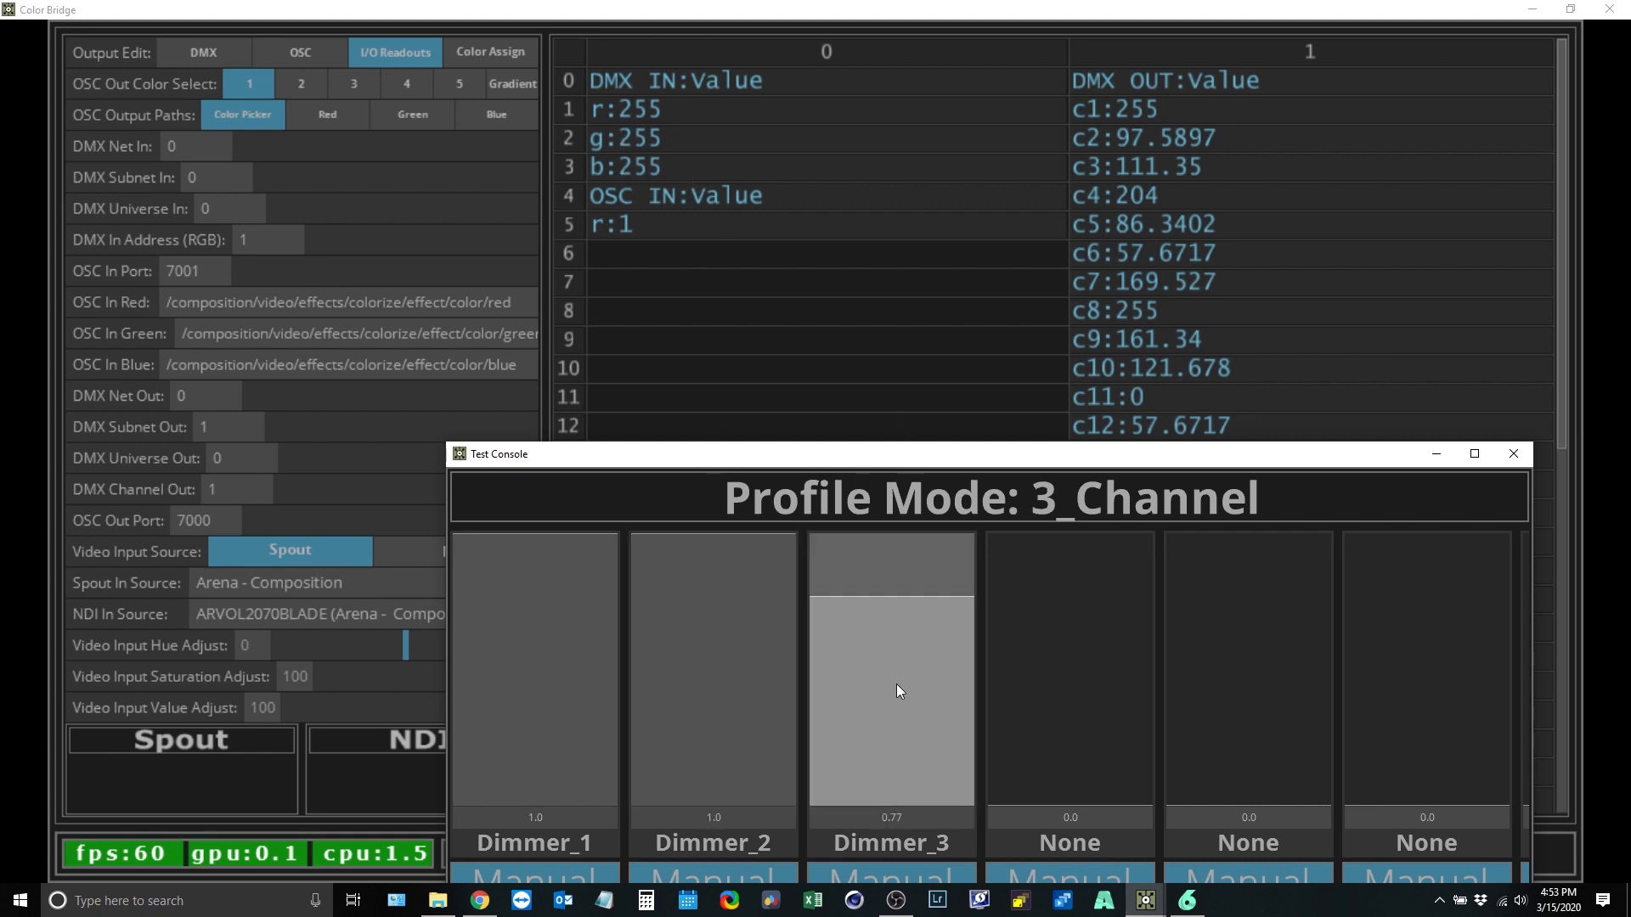
Step: Lower Dimmer_3 to 0.55 and Dimmer_2 to 0.66 in the Test Console
{"action": "mouse_move", "coordinate": [895, 685]}
{"action": "left_mouse_down"}
{"action": "mouse_move", "coordinate": [902, 711]}
{"action": "mouse_move", "coordinate": [884, 654]}
{"action": "left_mouse_up"}
{"action": "left_click_drag", "start_coordinate": [714, 718], "coordinate": [715, 685]}
{"action": "left_click", "coordinate": [663, 626]}
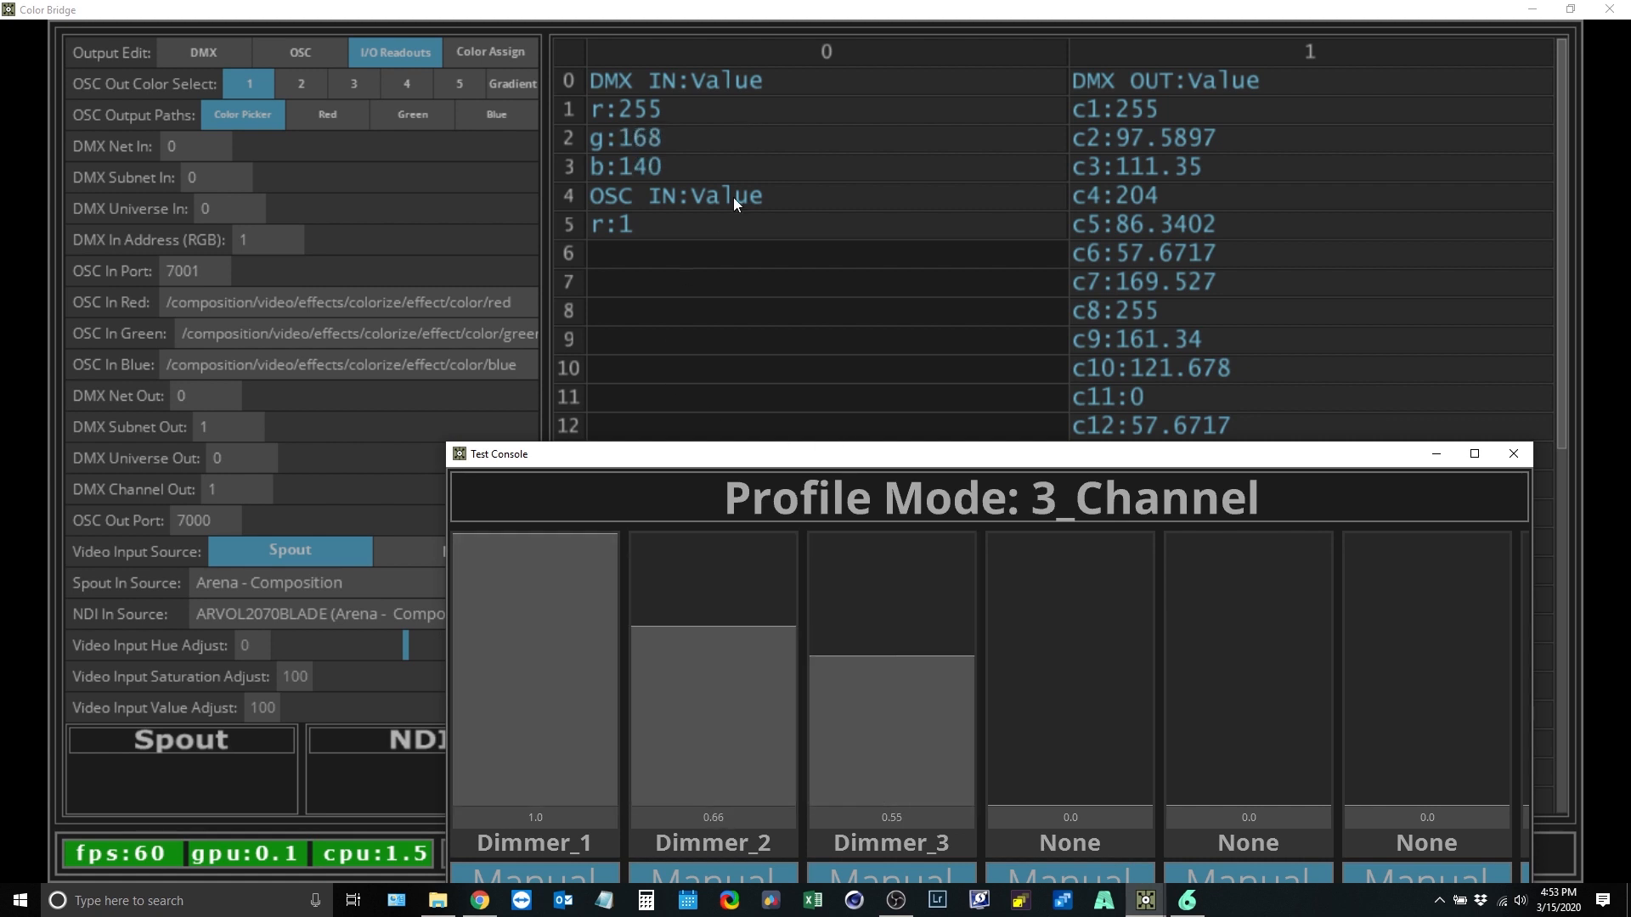
Step: Switch back to Color Bridge, close the settings and turn off Auto Update for the DMX input
{"action": "left_click", "coordinate": [764, 12]}
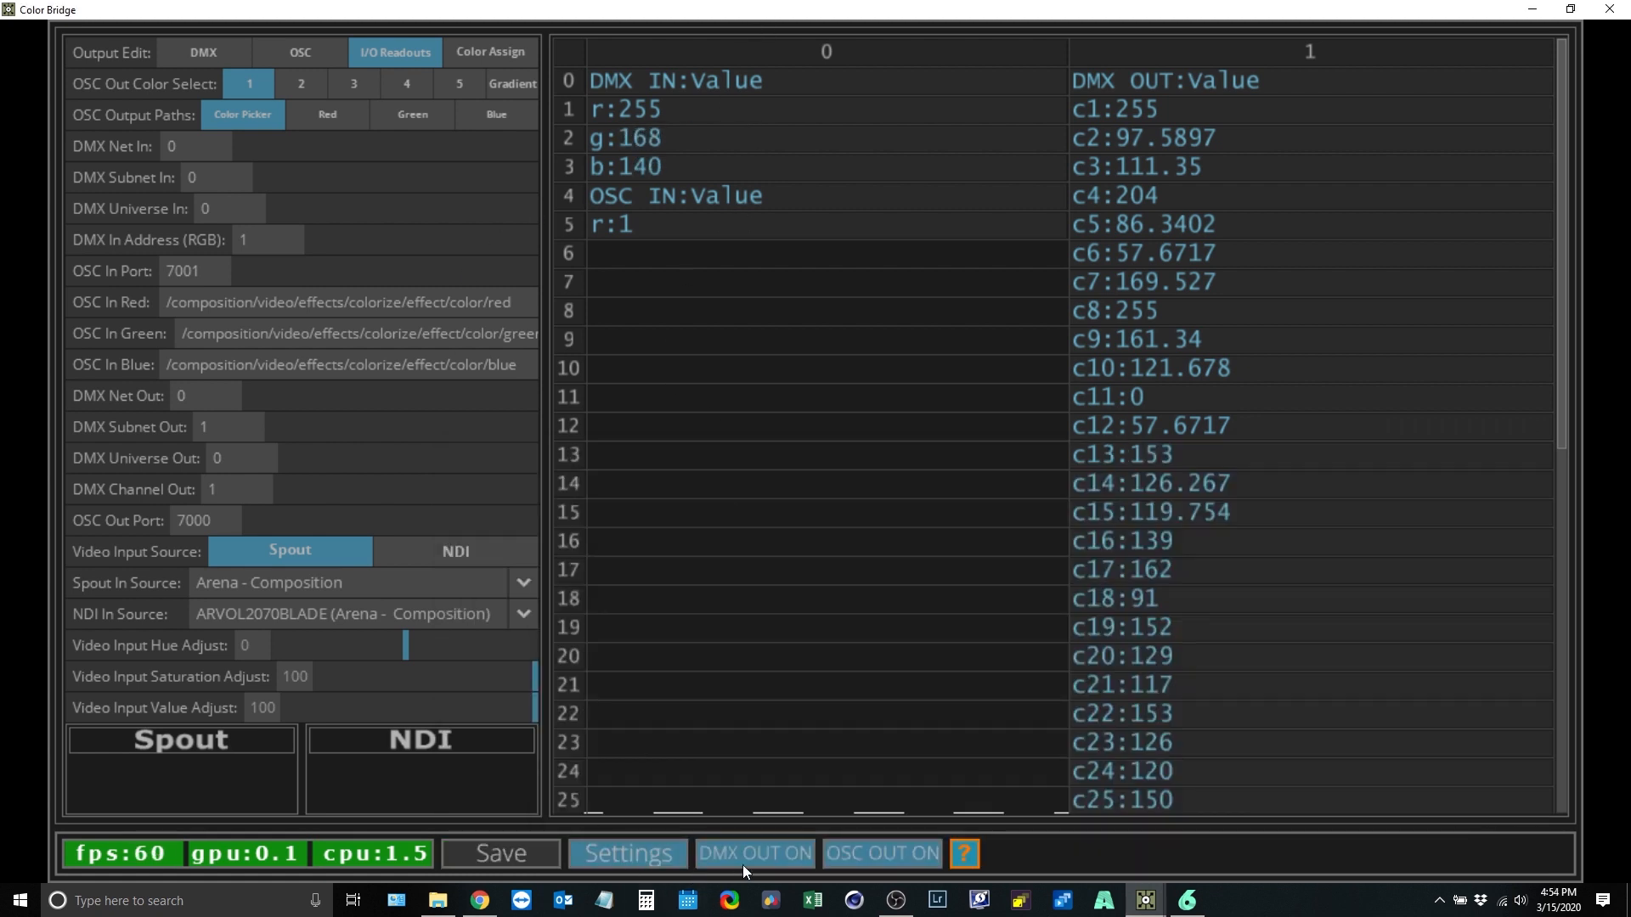
{"action": "left_click", "coordinate": [647, 855]}
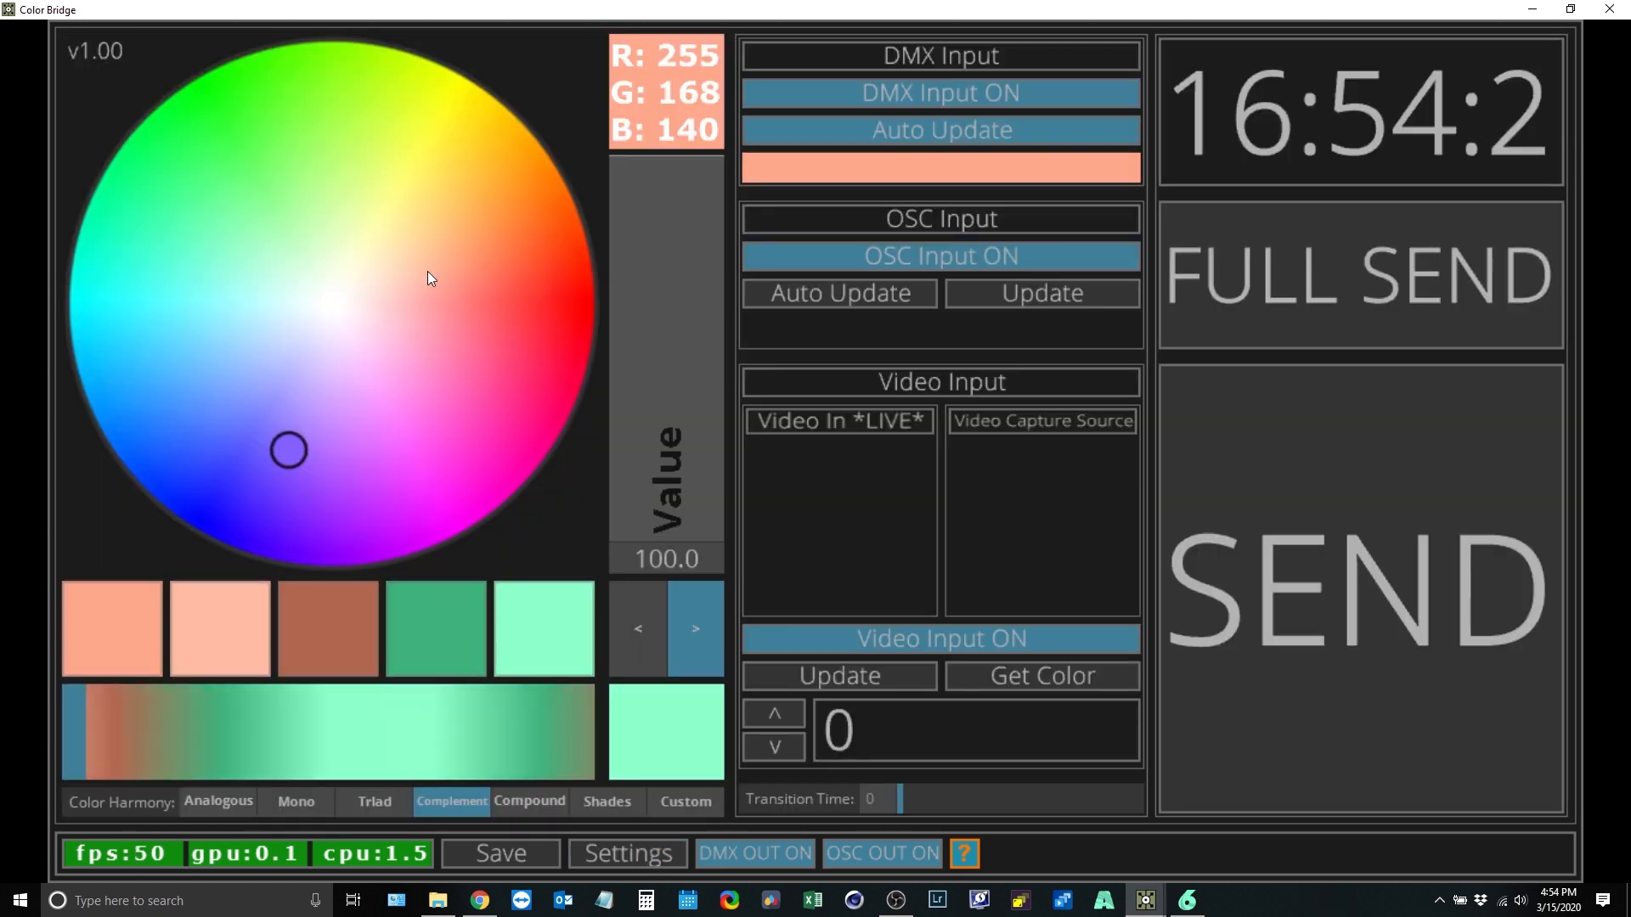
{"action": "left_click", "coordinate": [894, 135]}
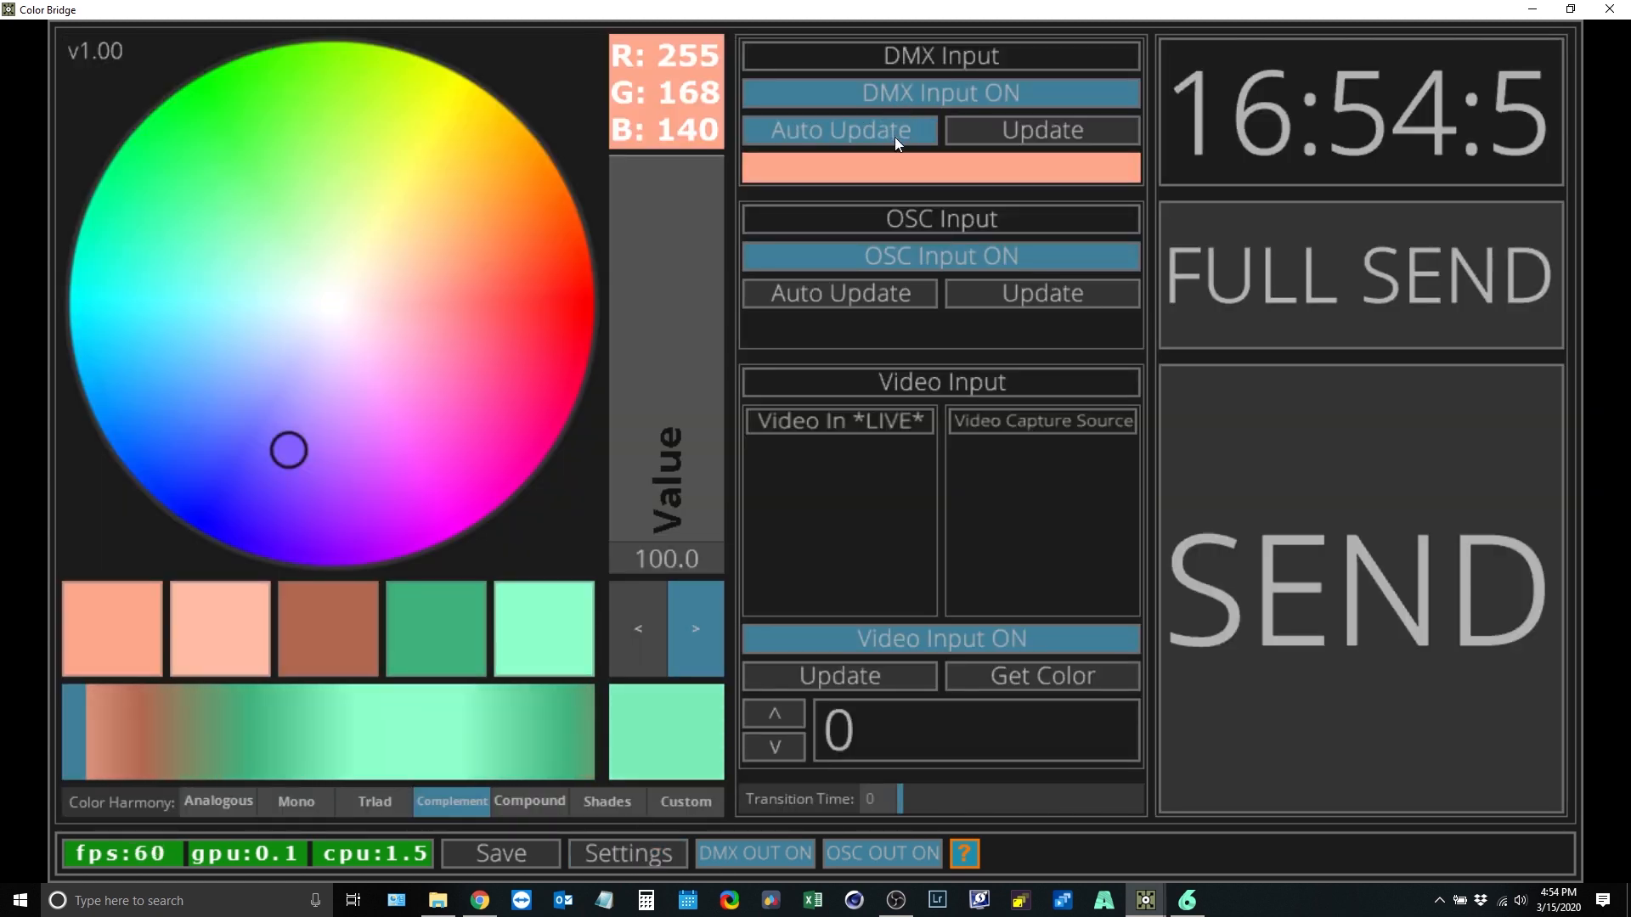
Step: Toggle the DMX input off and back on, leaving it enabled
{"action": "left_click", "coordinate": [951, 95]}
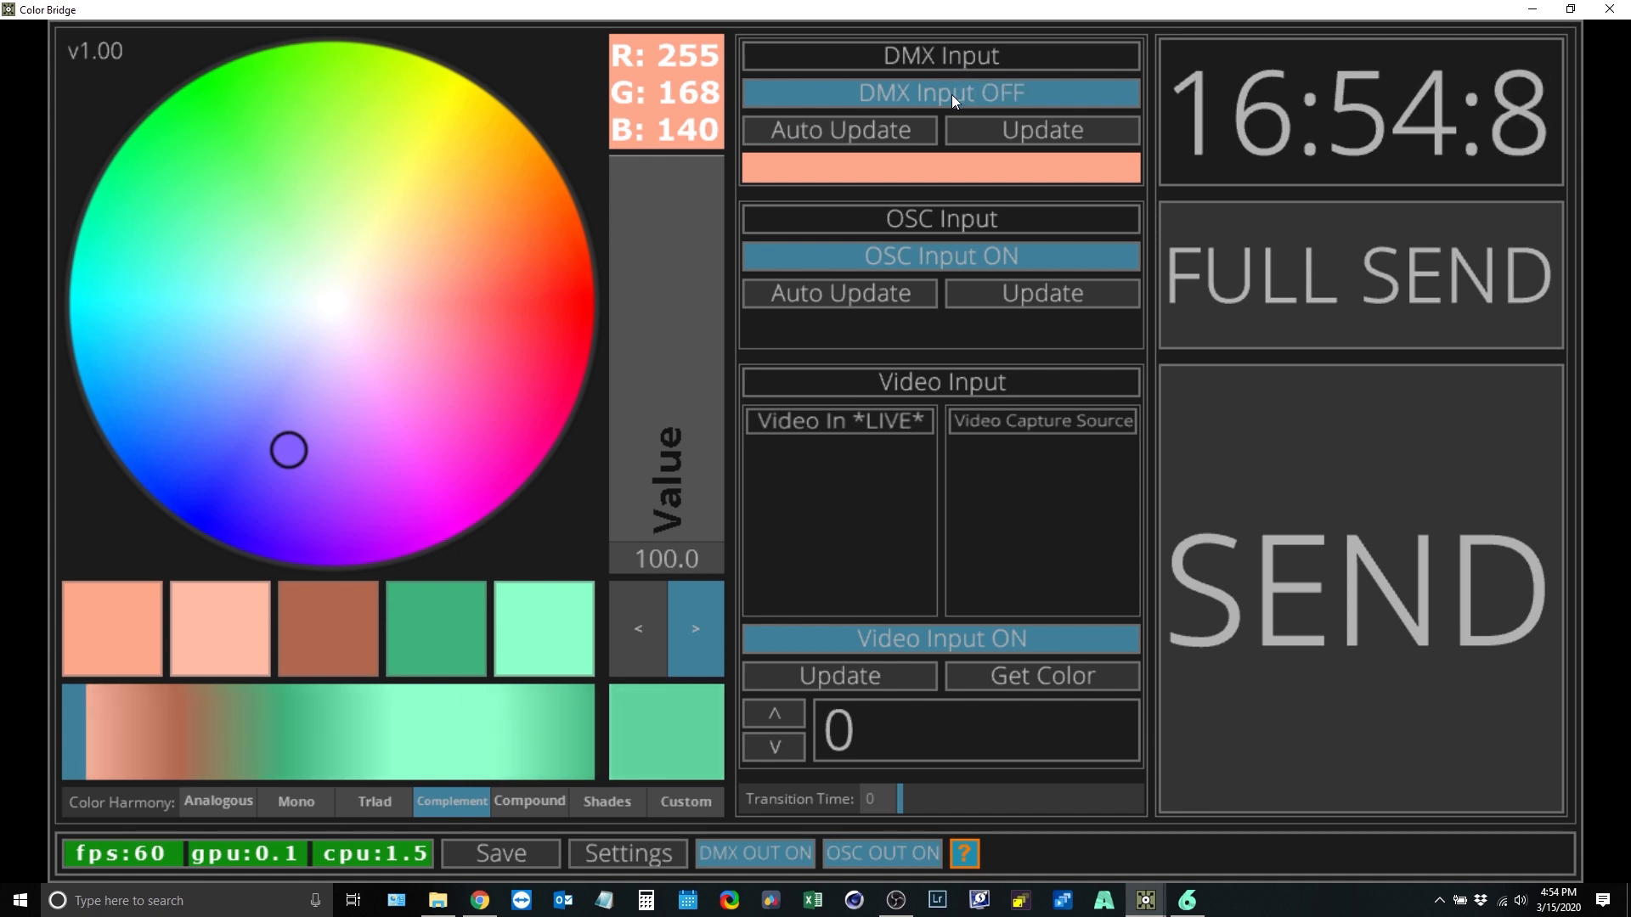
{"action": "left_click", "coordinate": [951, 94]}
{"action": "left_click", "coordinate": [951, 94]}
{"action": "left_click", "coordinate": [941, 92]}
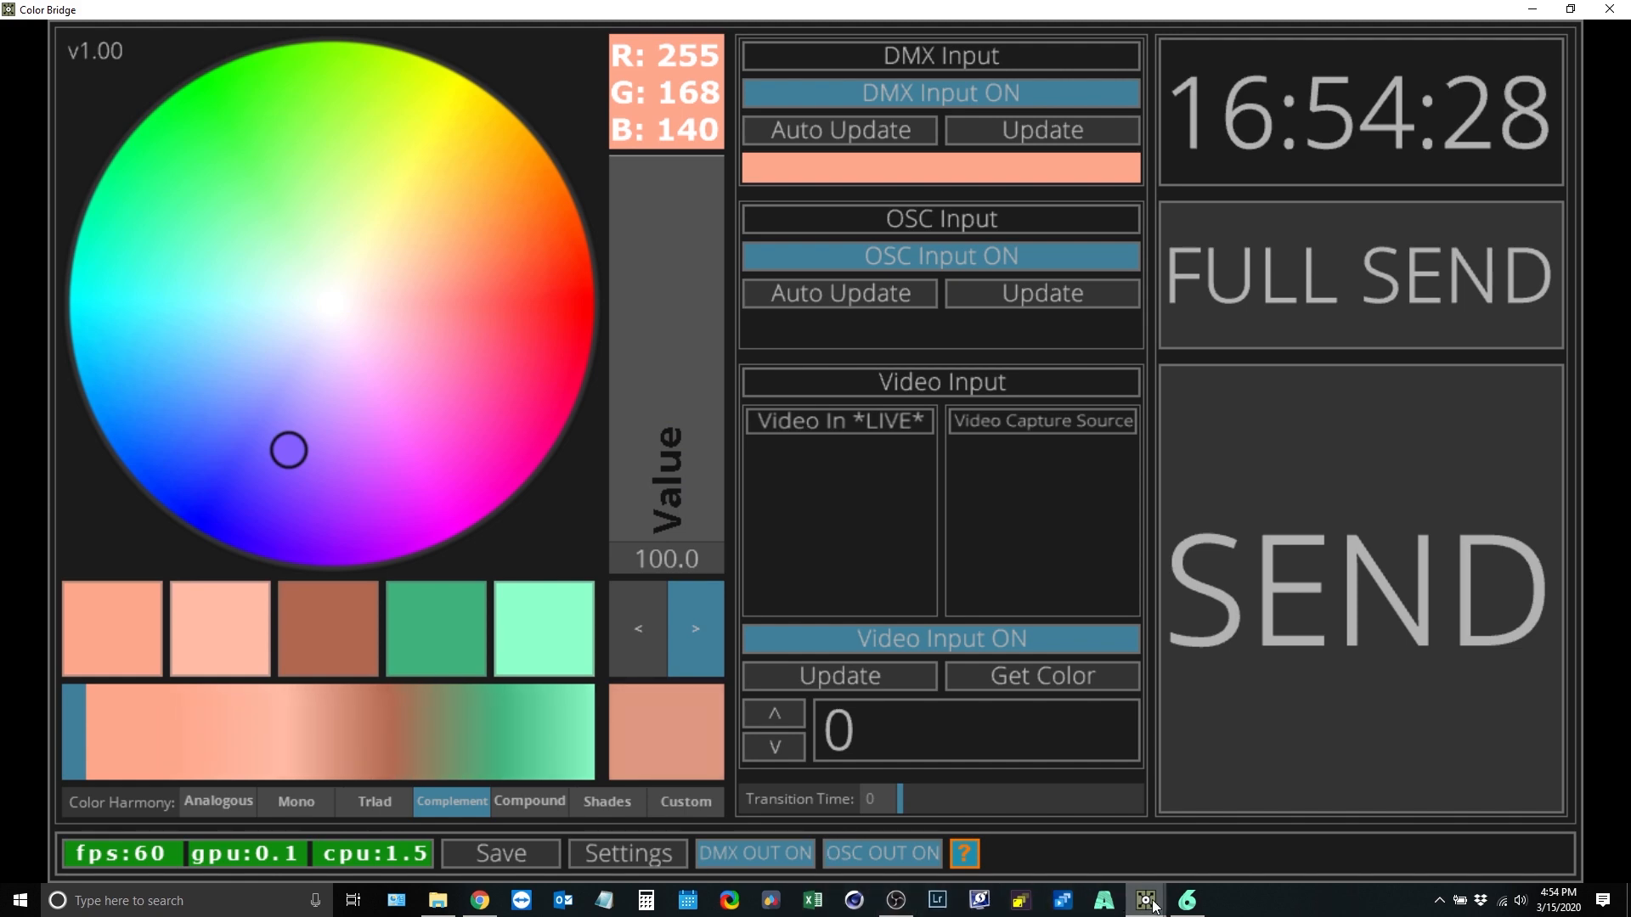
Step: Switch to the Test Console and lower Dimmer_2 and Dimmer_3 to 0, keeping Dimmer_1 at full
{"action": "mouse_move", "coordinate": [1146, 901]}
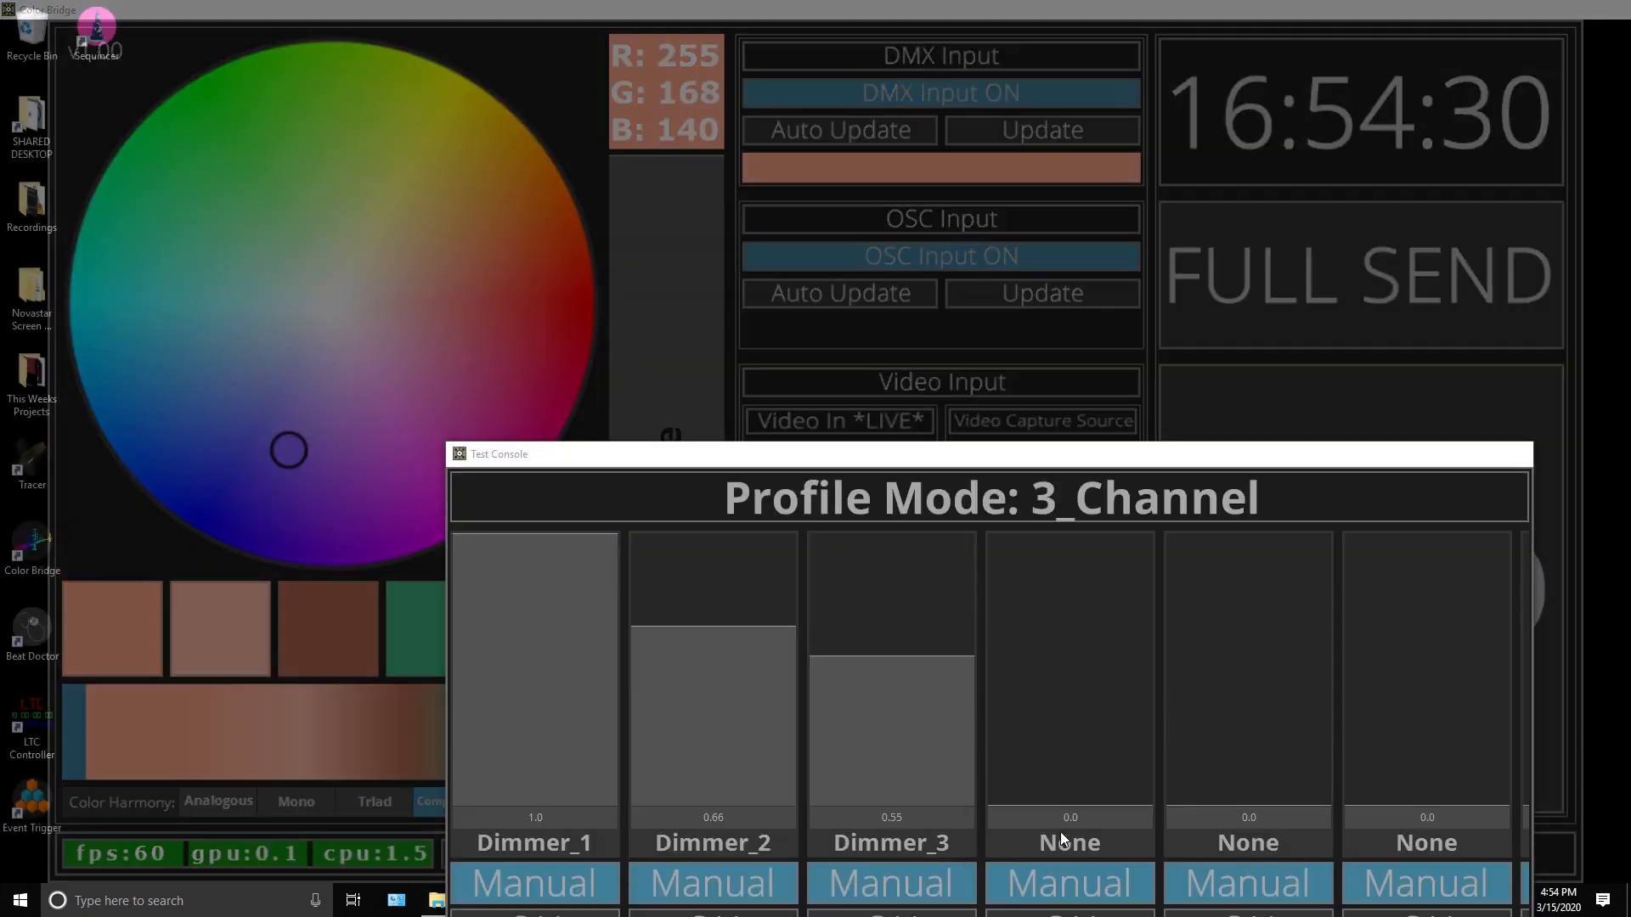
{"action": "left_click", "coordinate": [1059, 832]}
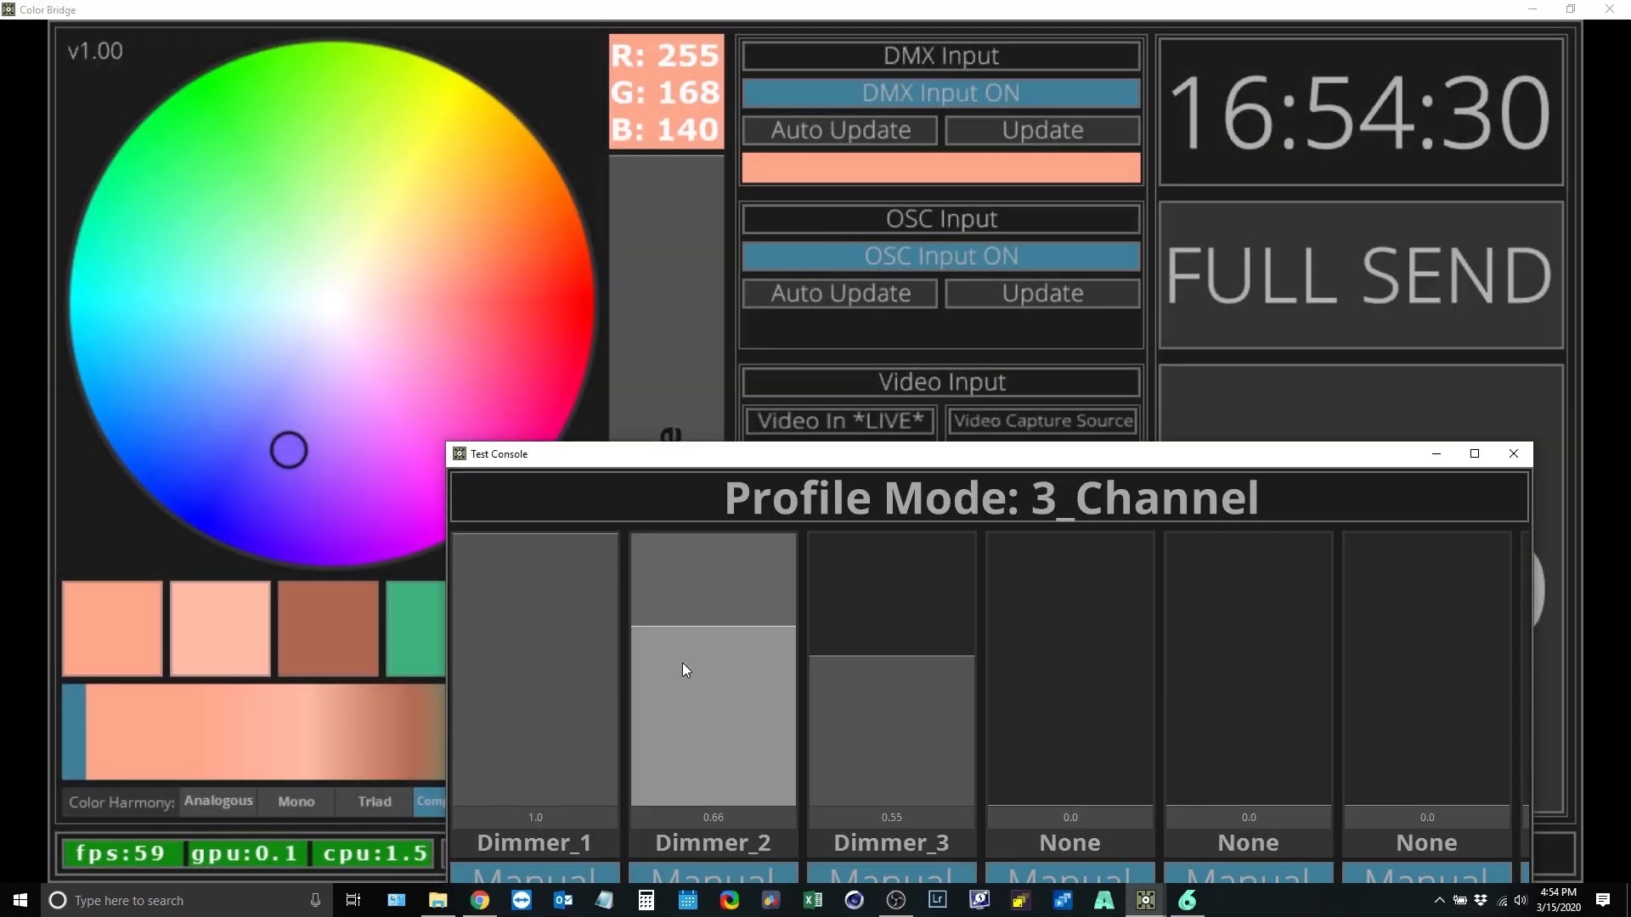
{"action": "left_click_drag", "start_coordinate": [698, 639], "coordinate": [716, 807]}
{"action": "left_click_drag", "start_coordinate": [879, 686], "coordinate": [874, 811]}
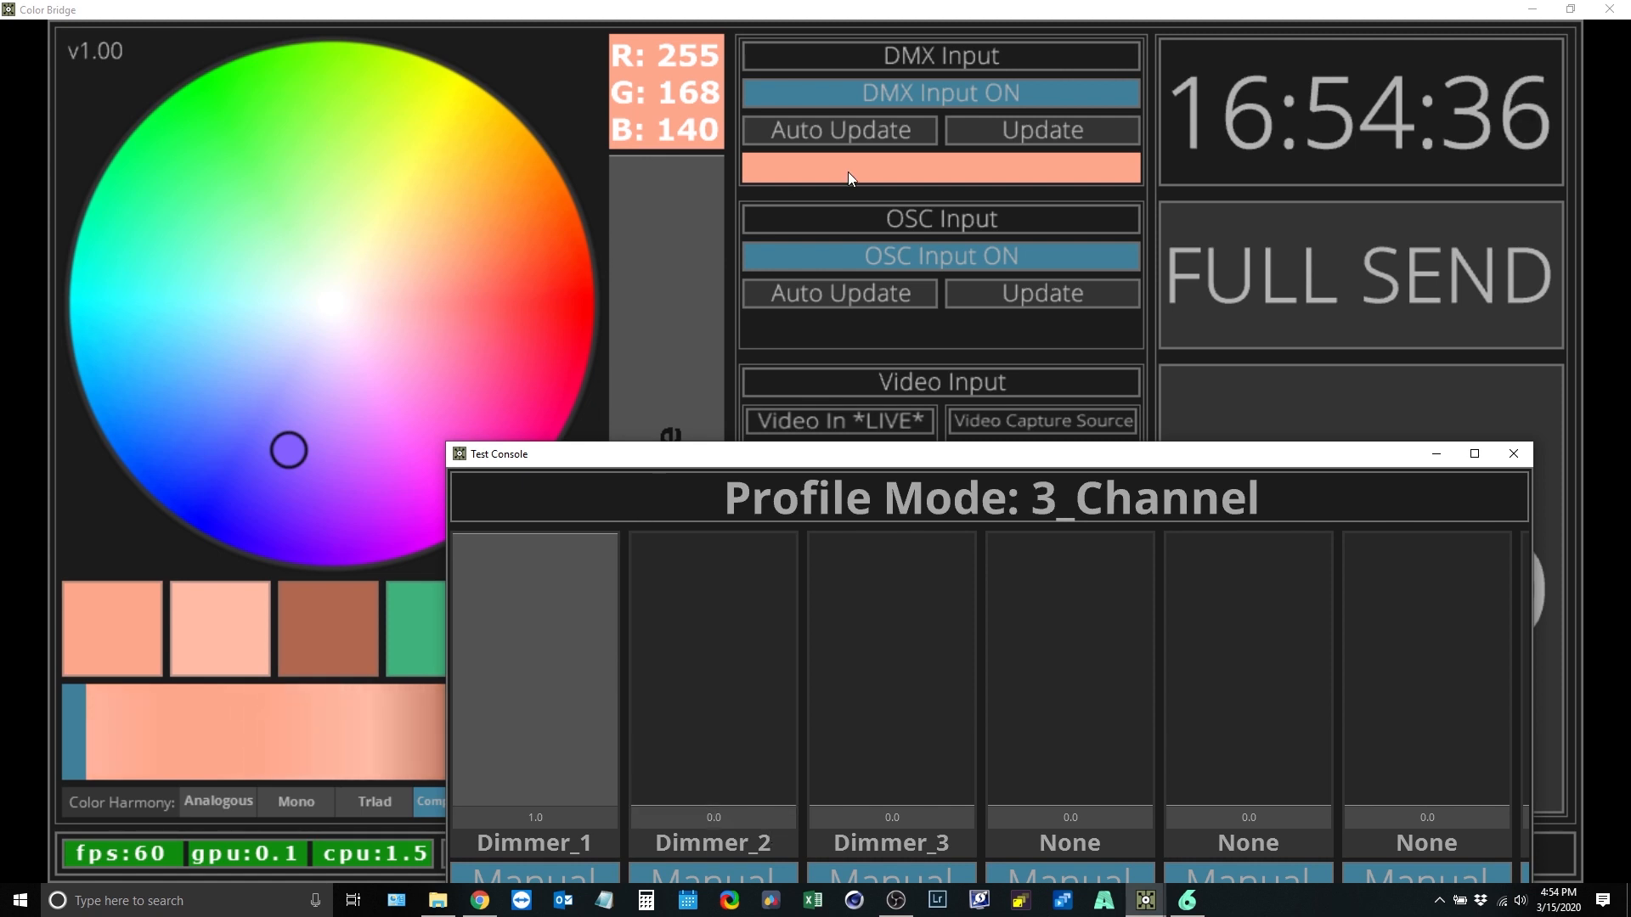
Step: Return to Color Bridge, update the color manually from the DMX input and turn DMX Auto Update back on
{"action": "left_click", "coordinate": [956, 151]}
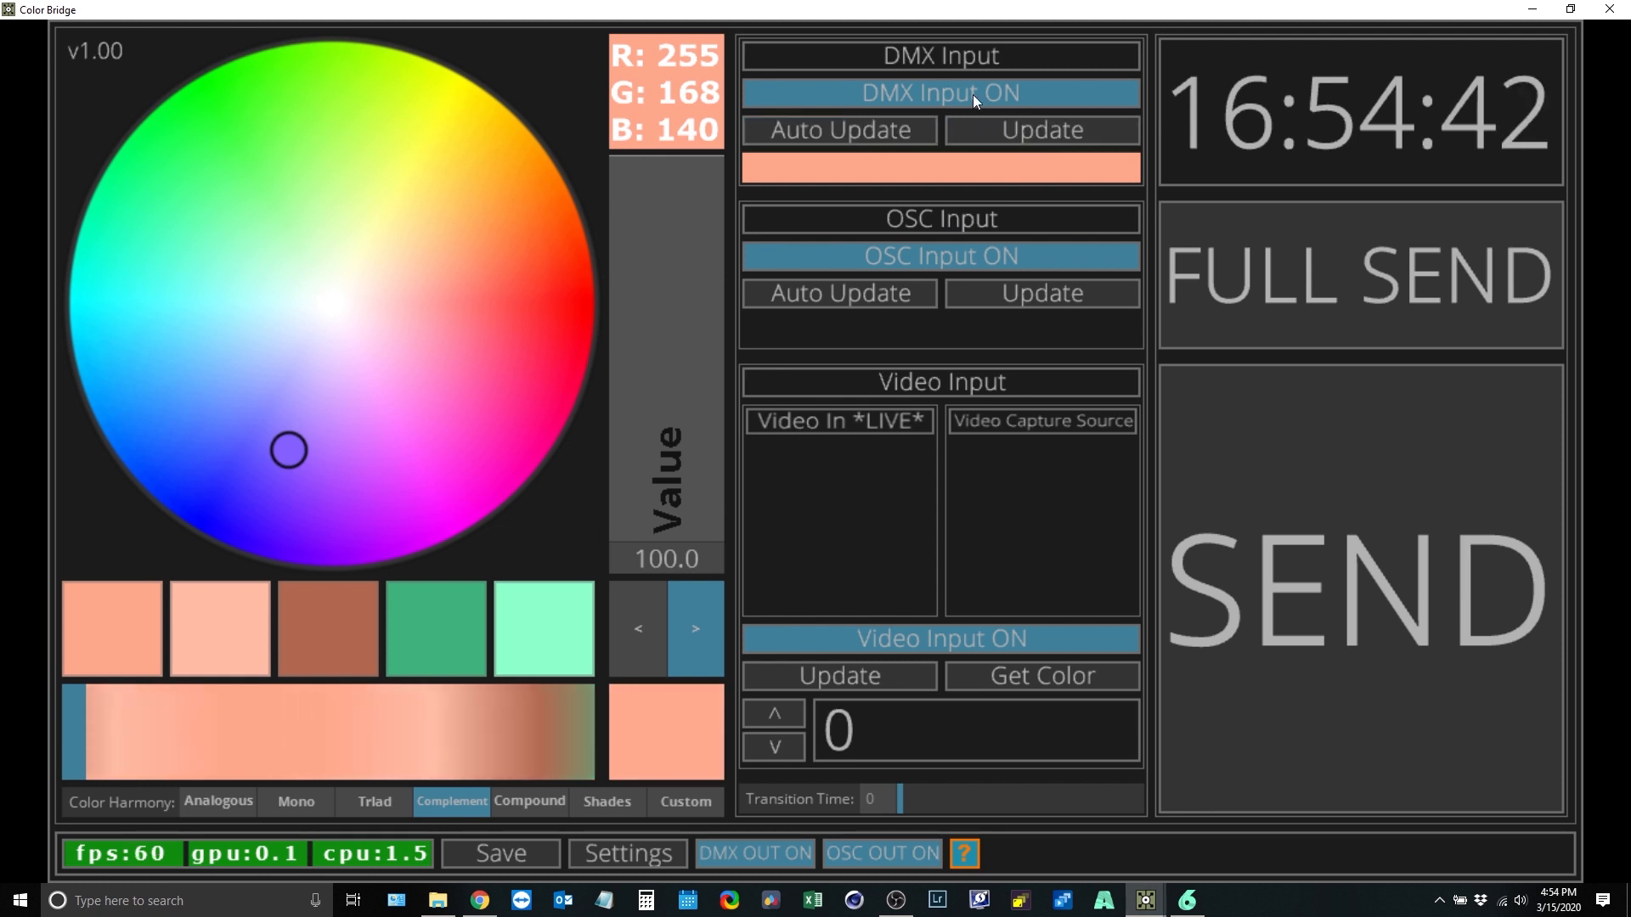
{"action": "left_click", "coordinate": [1031, 132]}
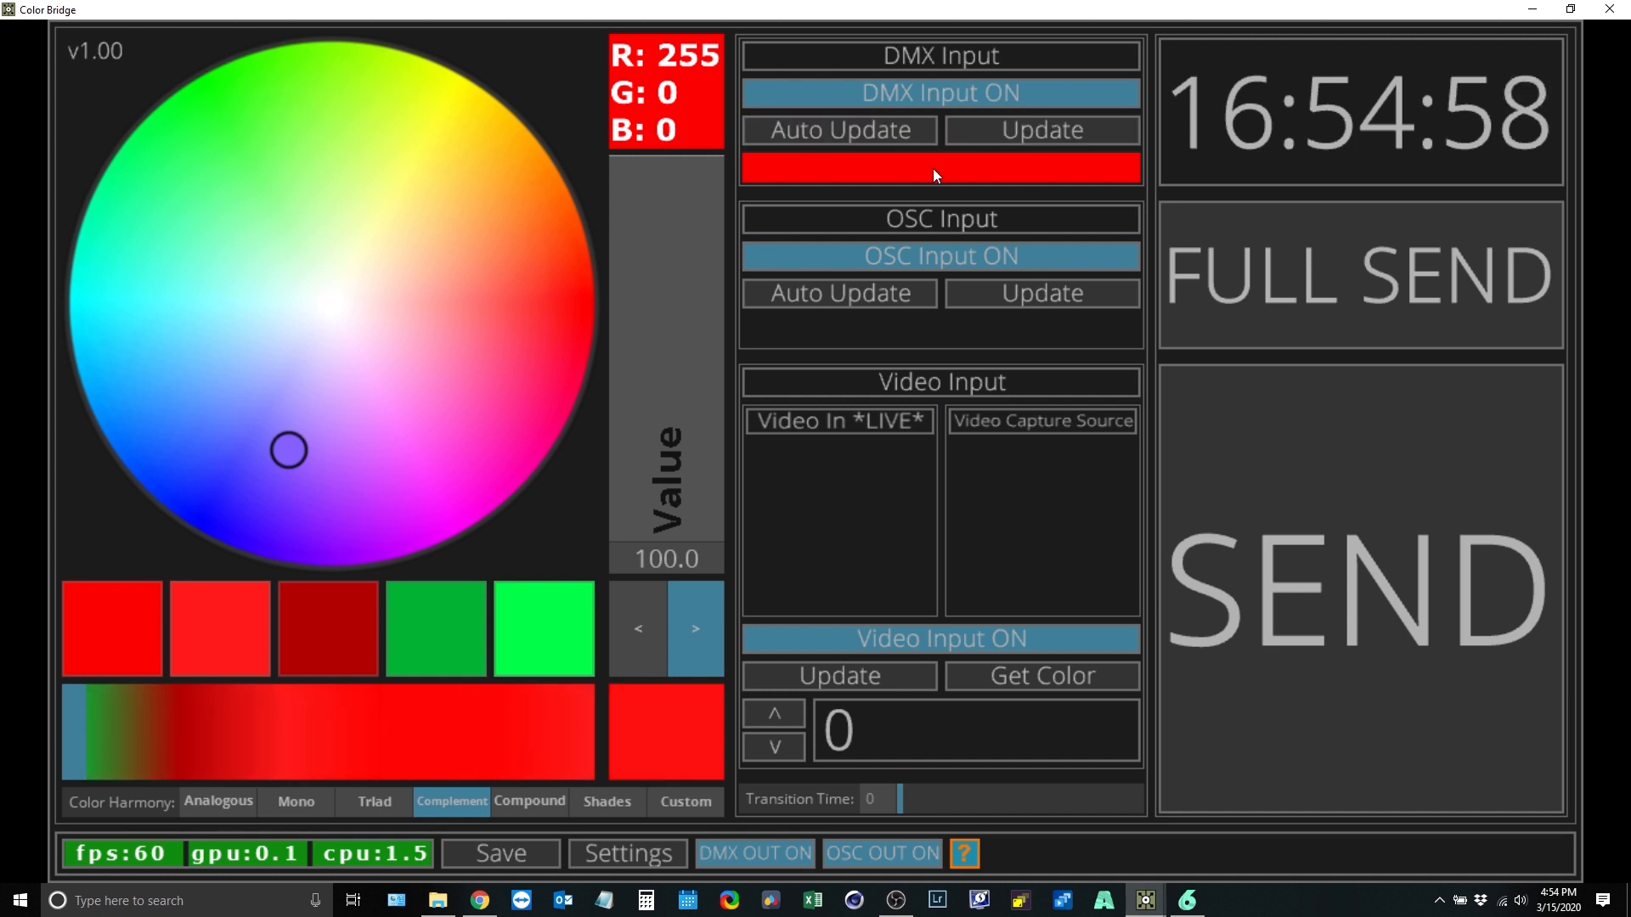
{"action": "left_click", "coordinate": [849, 135]}
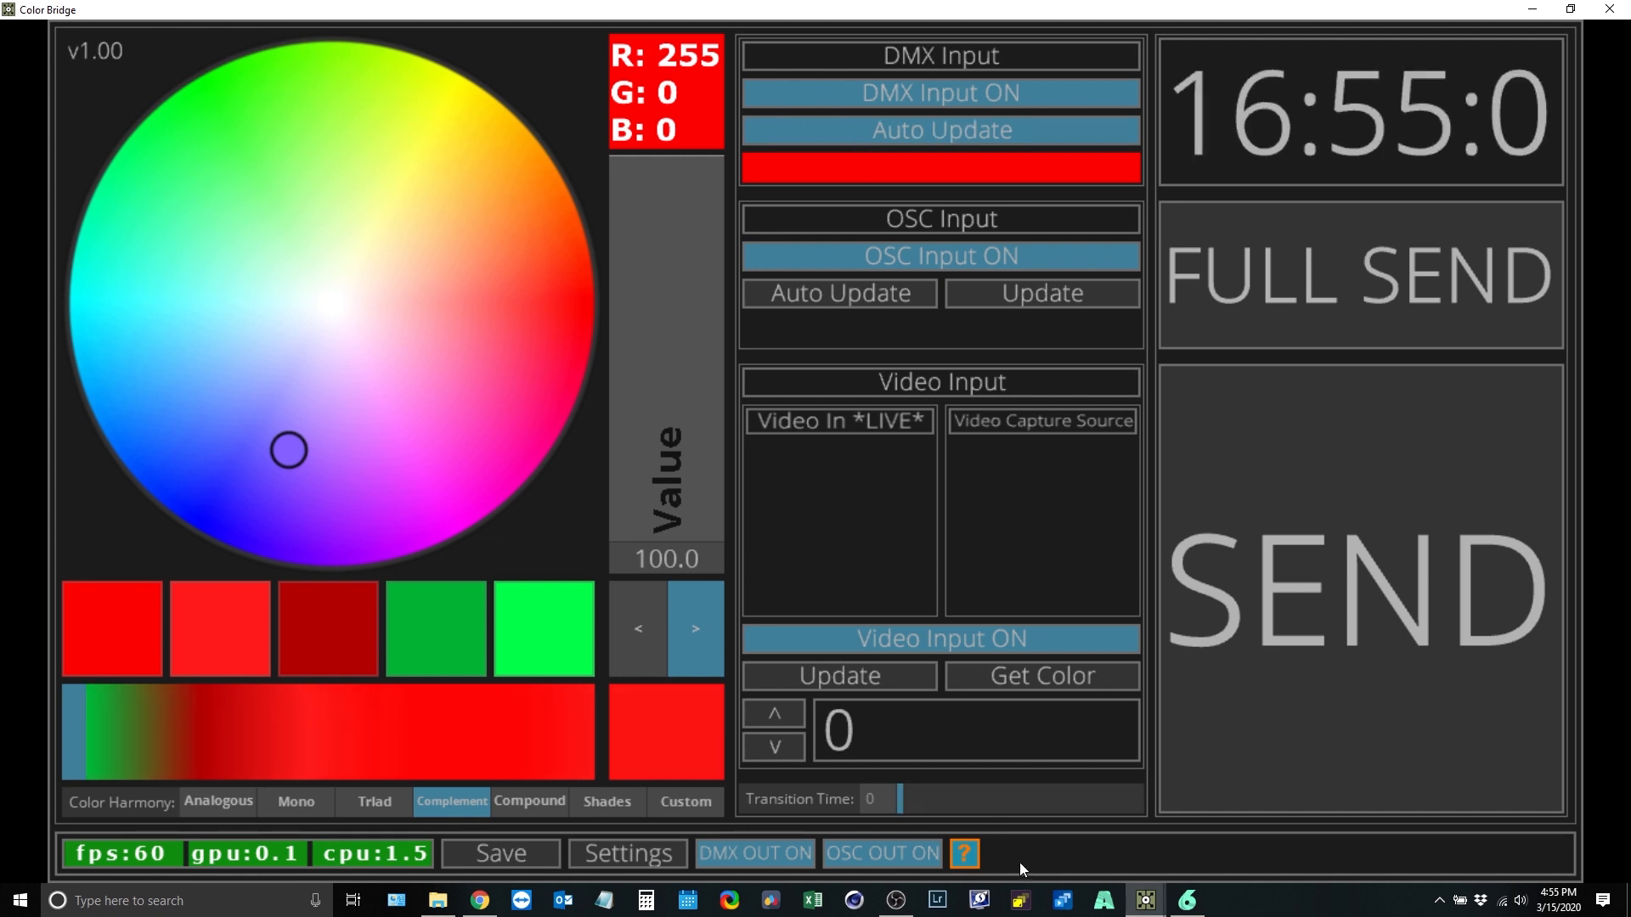
Step: Switch to the Test Console and set Dimmer_1 to about 0.38, Dimmer_2 to about 0.7 and Dimmer_3 to about 0.91
{"action": "left_click", "coordinate": [1139, 907]}
{"action": "left_click", "coordinate": [1104, 839]}
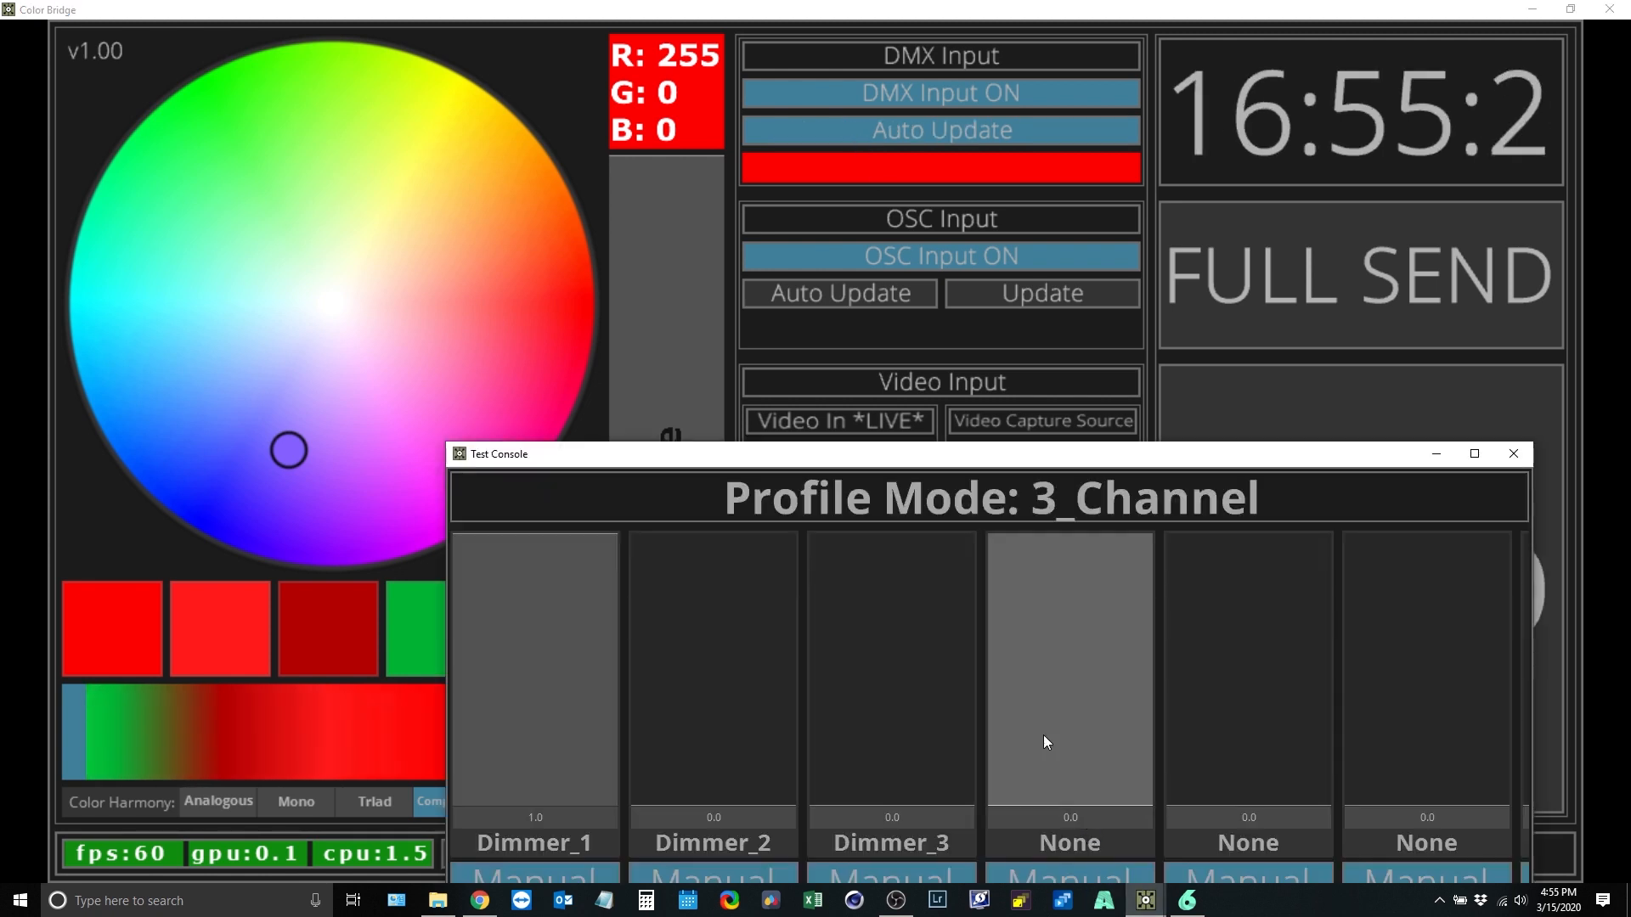
{"action": "left_click_drag", "start_coordinate": [754, 746], "coordinate": [742, 615]}
{"action": "left_click_drag", "start_coordinate": [920, 754], "coordinate": [891, 561]}
{"action": "left_click_drag", "start_coordinate": [570, 620], "coordinate": [553, 701]}
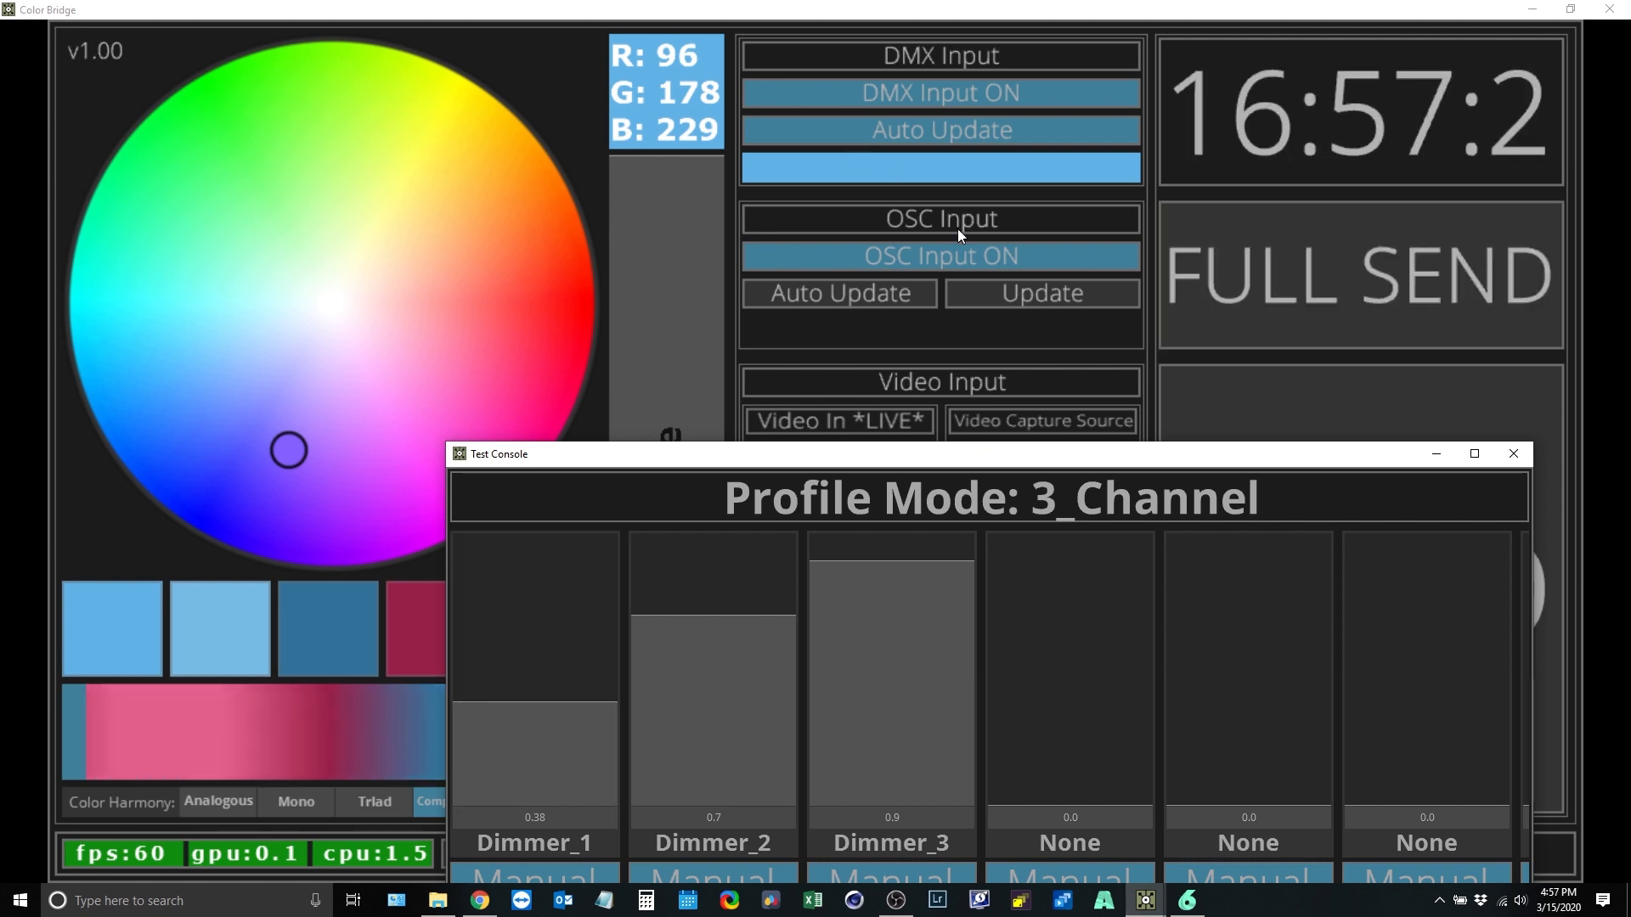
{"action": "mouse_move", "coordinate": [933, 544]}
{"action": "left_mouse_down"}
{"action": "mouse_move", "coordinate": [904, 720]}
{"action": "mouse_move", "coordinate": [915, 558]}
{"action": "left_mouse_up"}
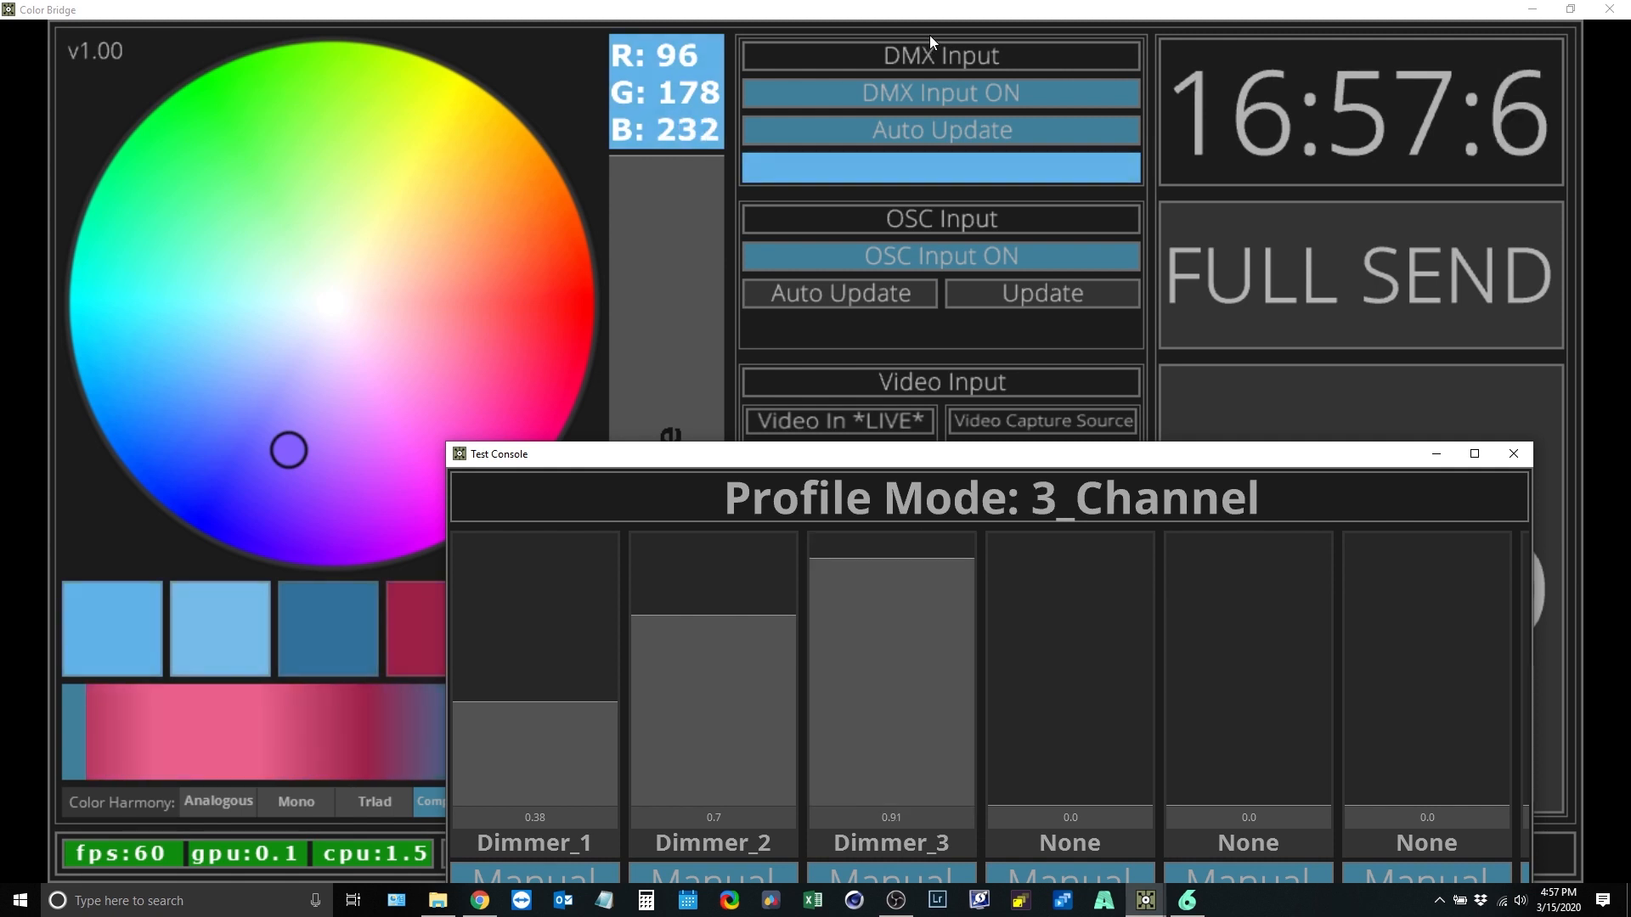
Step: Turn off Color Bridge's DMX input, and in the Test Console set Dimmer_2 to 1.0 and Dimmer_3 to about 0.8
{"action": "left_click", "coordinate": [969, 94]}
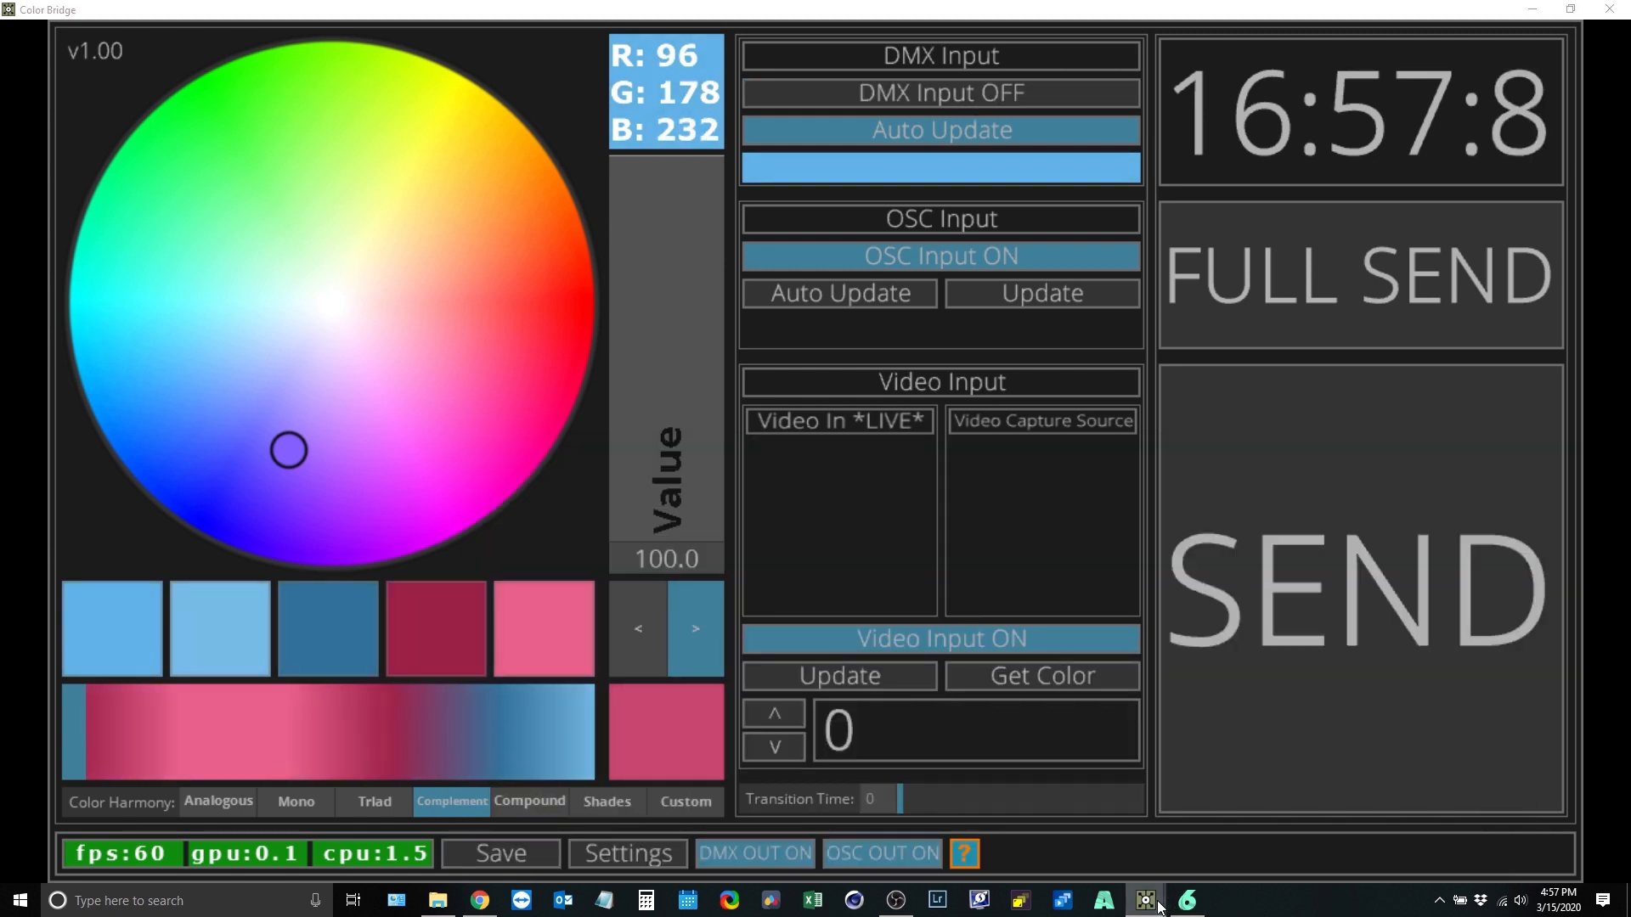
{"action": "mouse_move", "coordinate": [1158, 906]}
{"action": "left_click", "coordinate": [1078, 833]}
{"action": "left_click_drag", "start_coordinate": [884, 664], "coordinate": [878, 593]}
{"action": "mouse_move", "coordinate": [747, 615]}
{"action": "left_mouse_down"}
{"action": "mouse_move", "coordinate": [744, 736]}
{"action": "mouse_move", "coordinate": [744, 594]}
{"action": "left_mouse_up"}
{"action": "left_click_drag", "start_coordinate": [870, 652], "coordinate": [902, 567]}
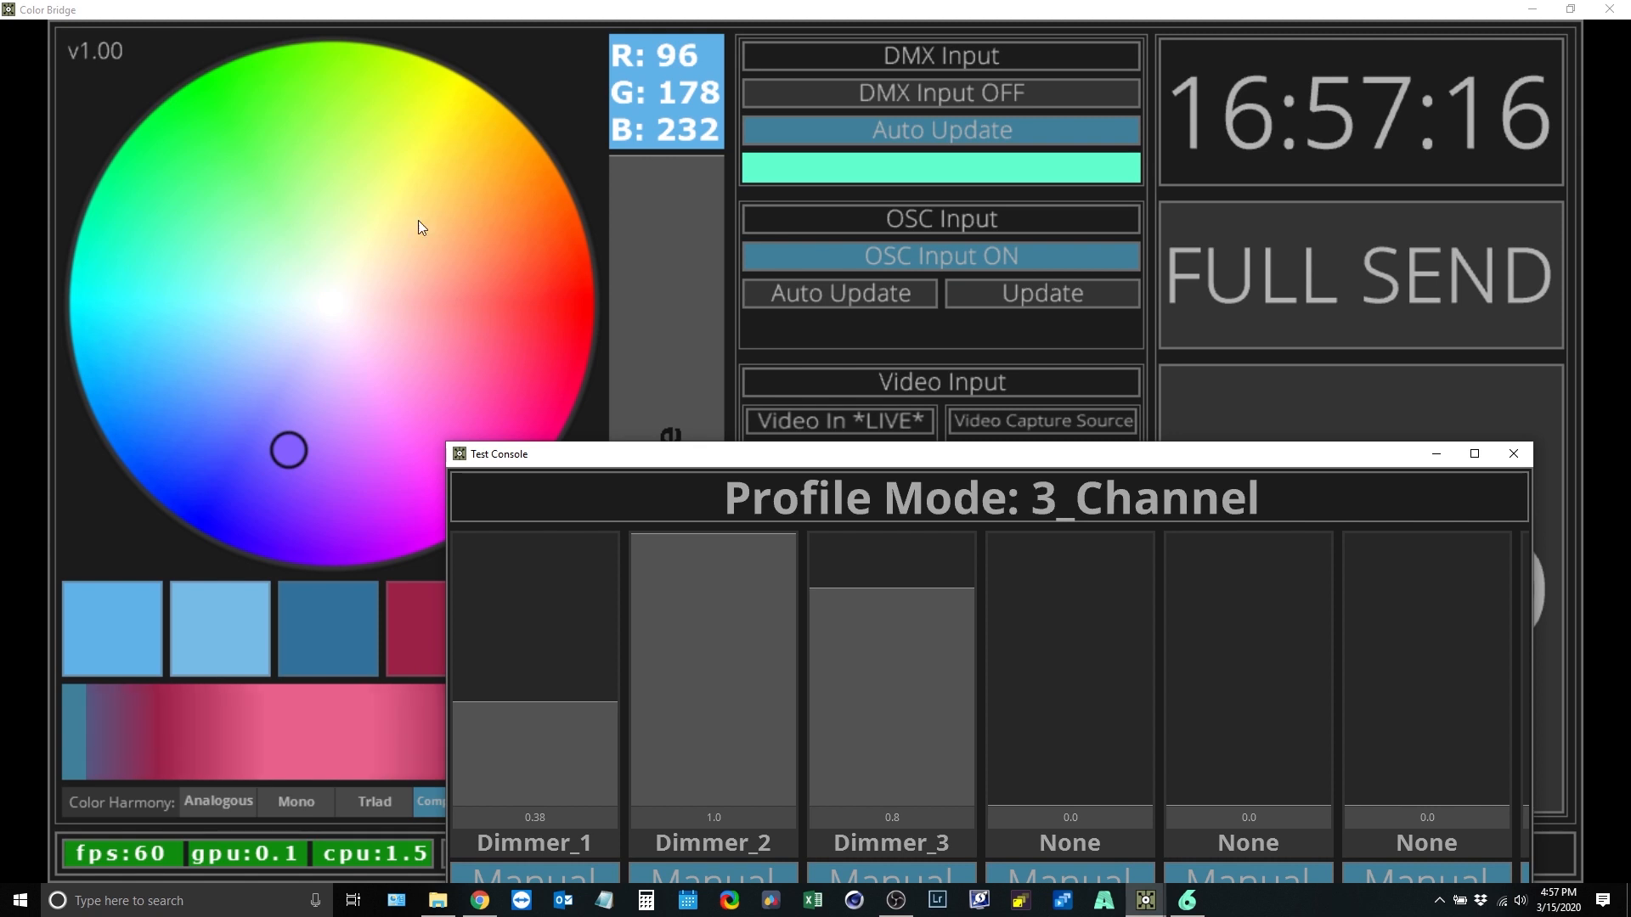
Step: Return to Color Bridge, turn the DMX input back on and toggle its Auto Update off and on again
{"action": "left_click", "coordinate": [994, 96]}
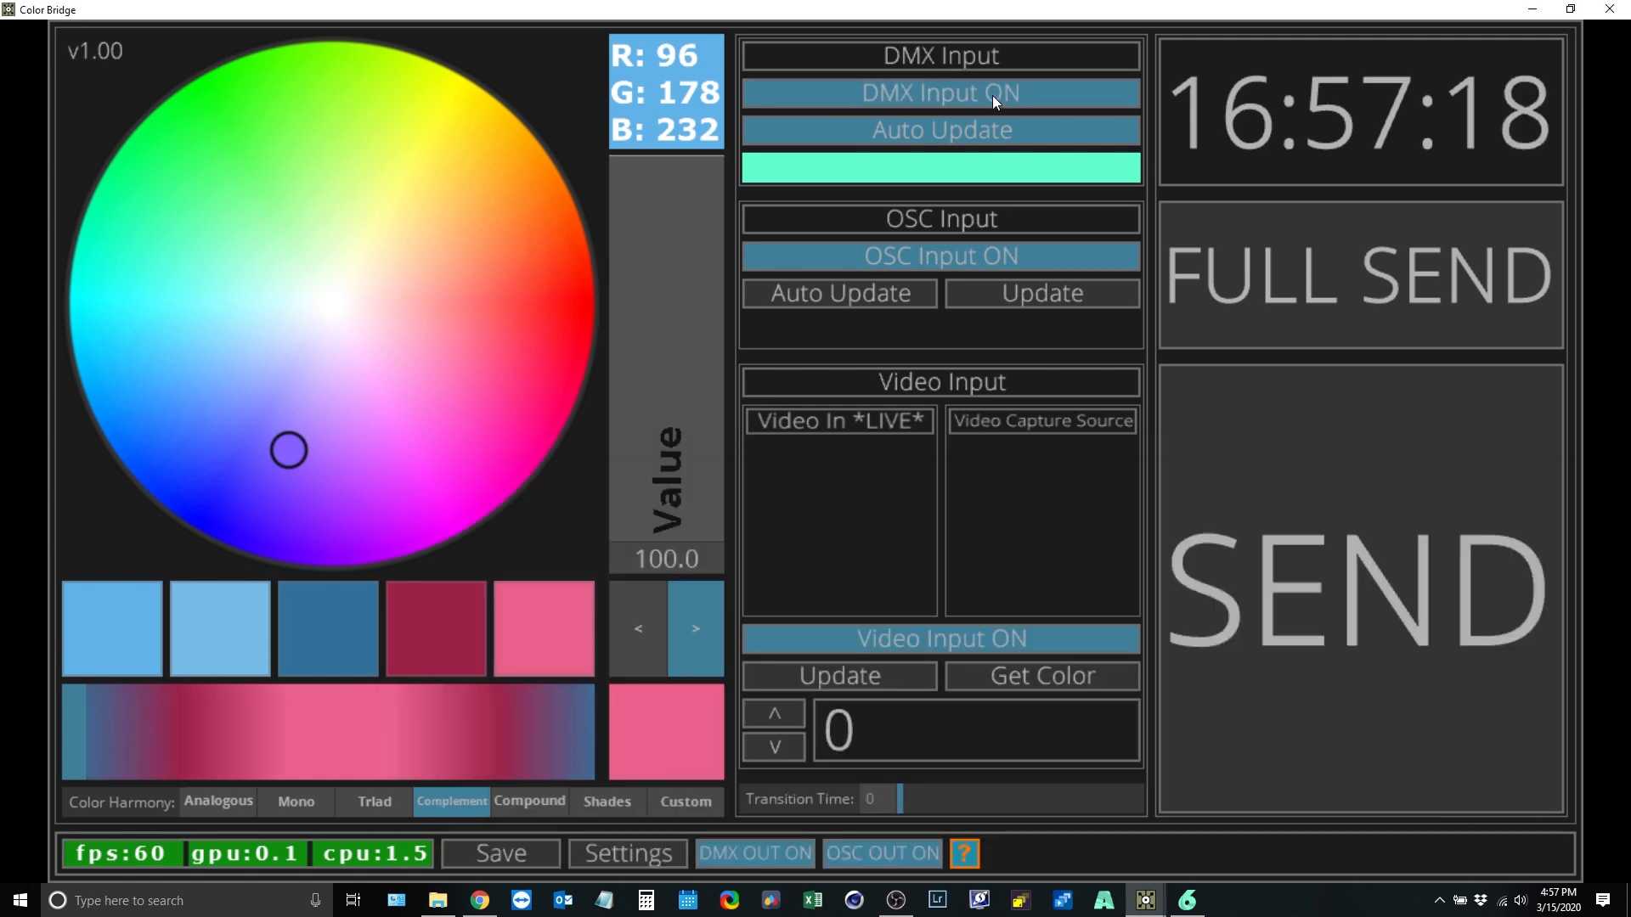
{"action": "left_click", "coordinate": [960, 130]}
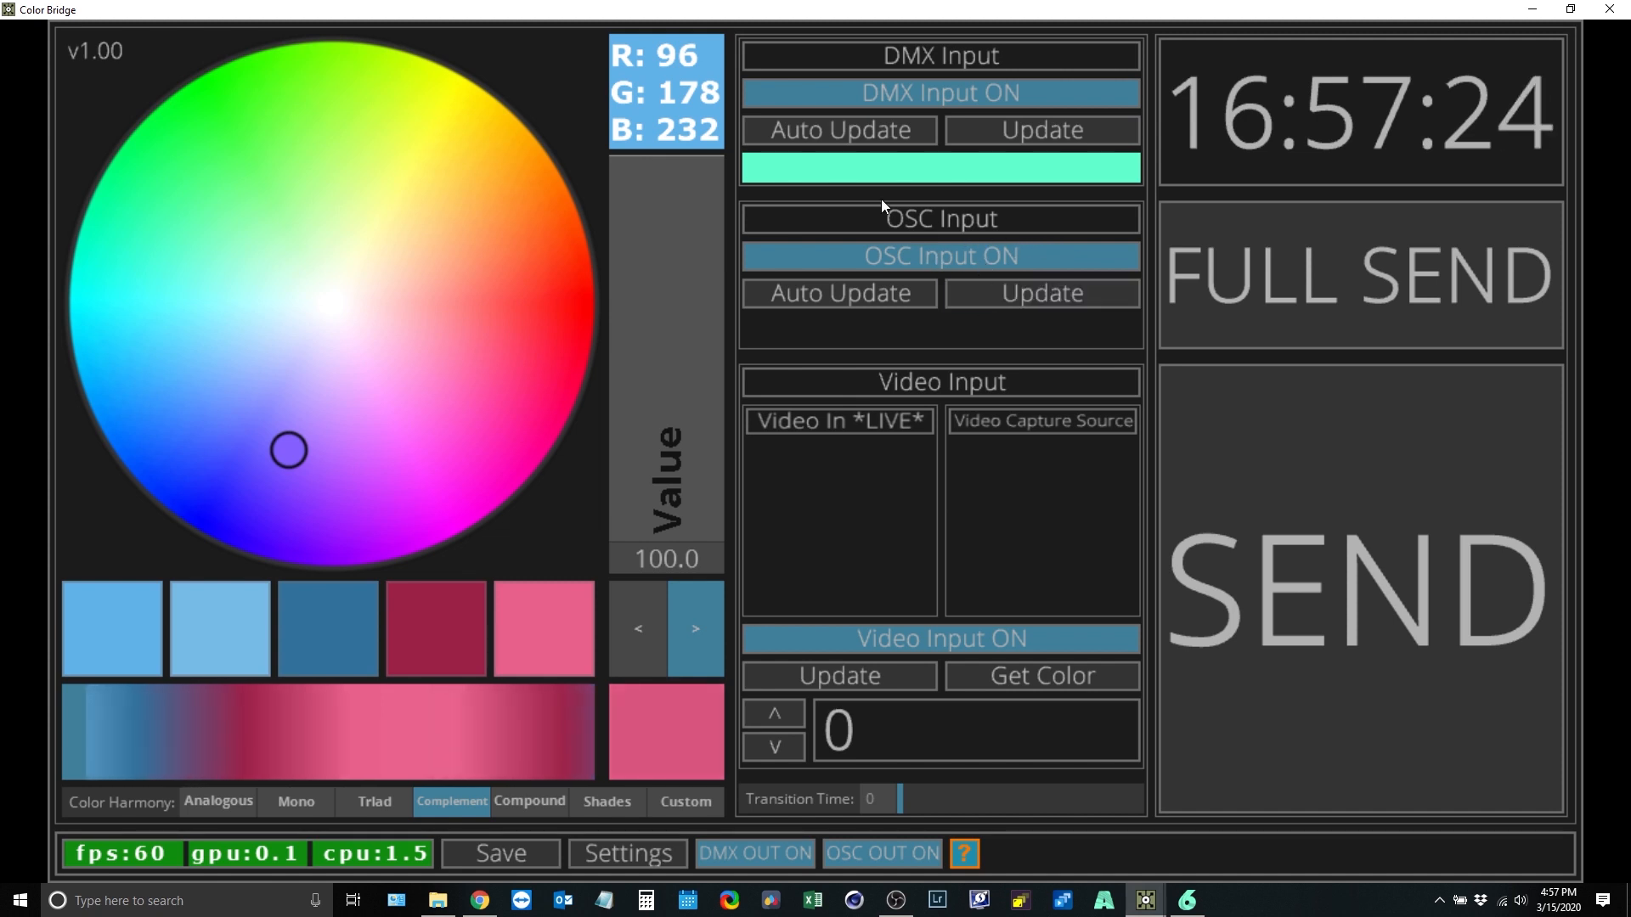
{"action": "left_click", "coordinate": [893, 131]}
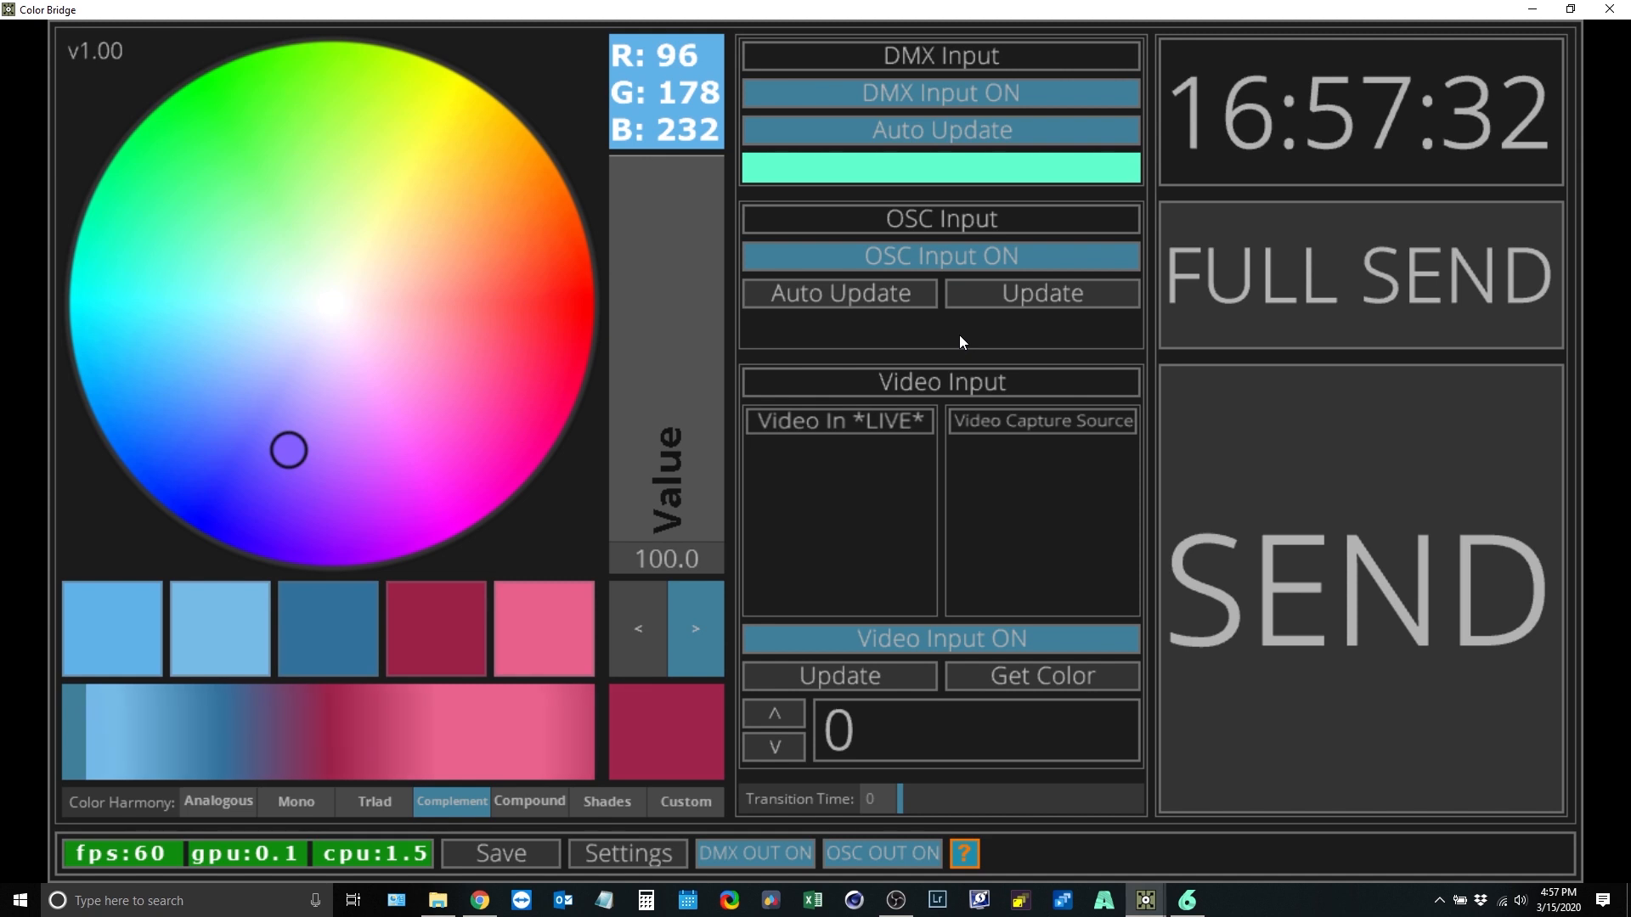
Step: Open Color Bridge's settings, switch to Resolume Arena and show the composition's Colorize color as RGB values
{"action": "left_click", "coordinate": [637, 855]}
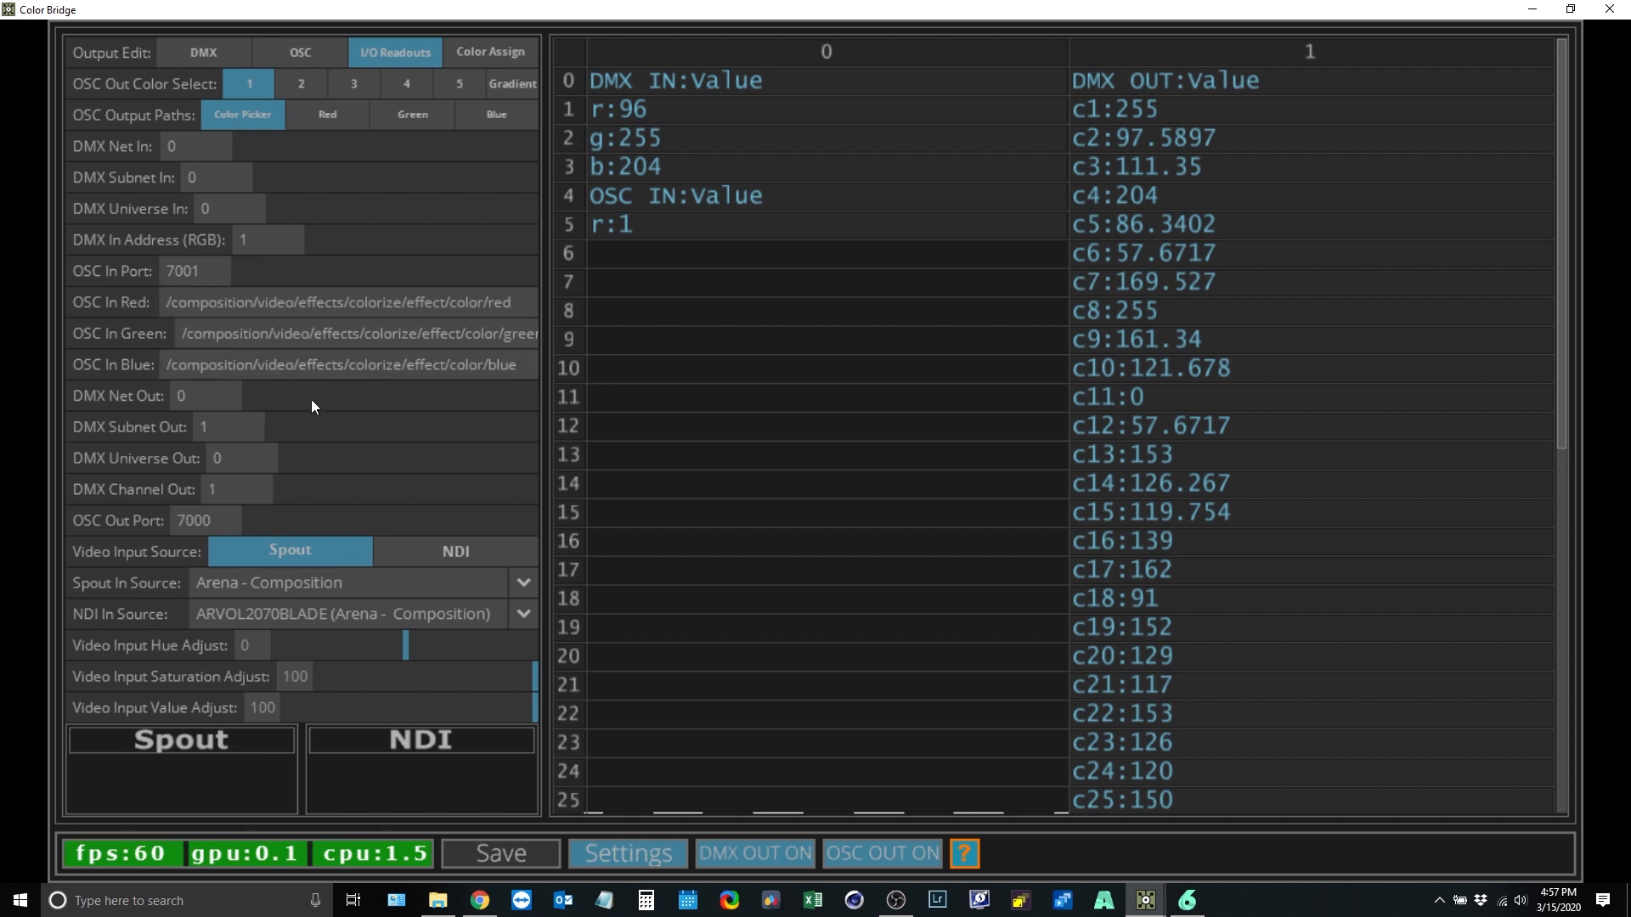
{"action": "left_click", "coordinate": [1187, 900]}
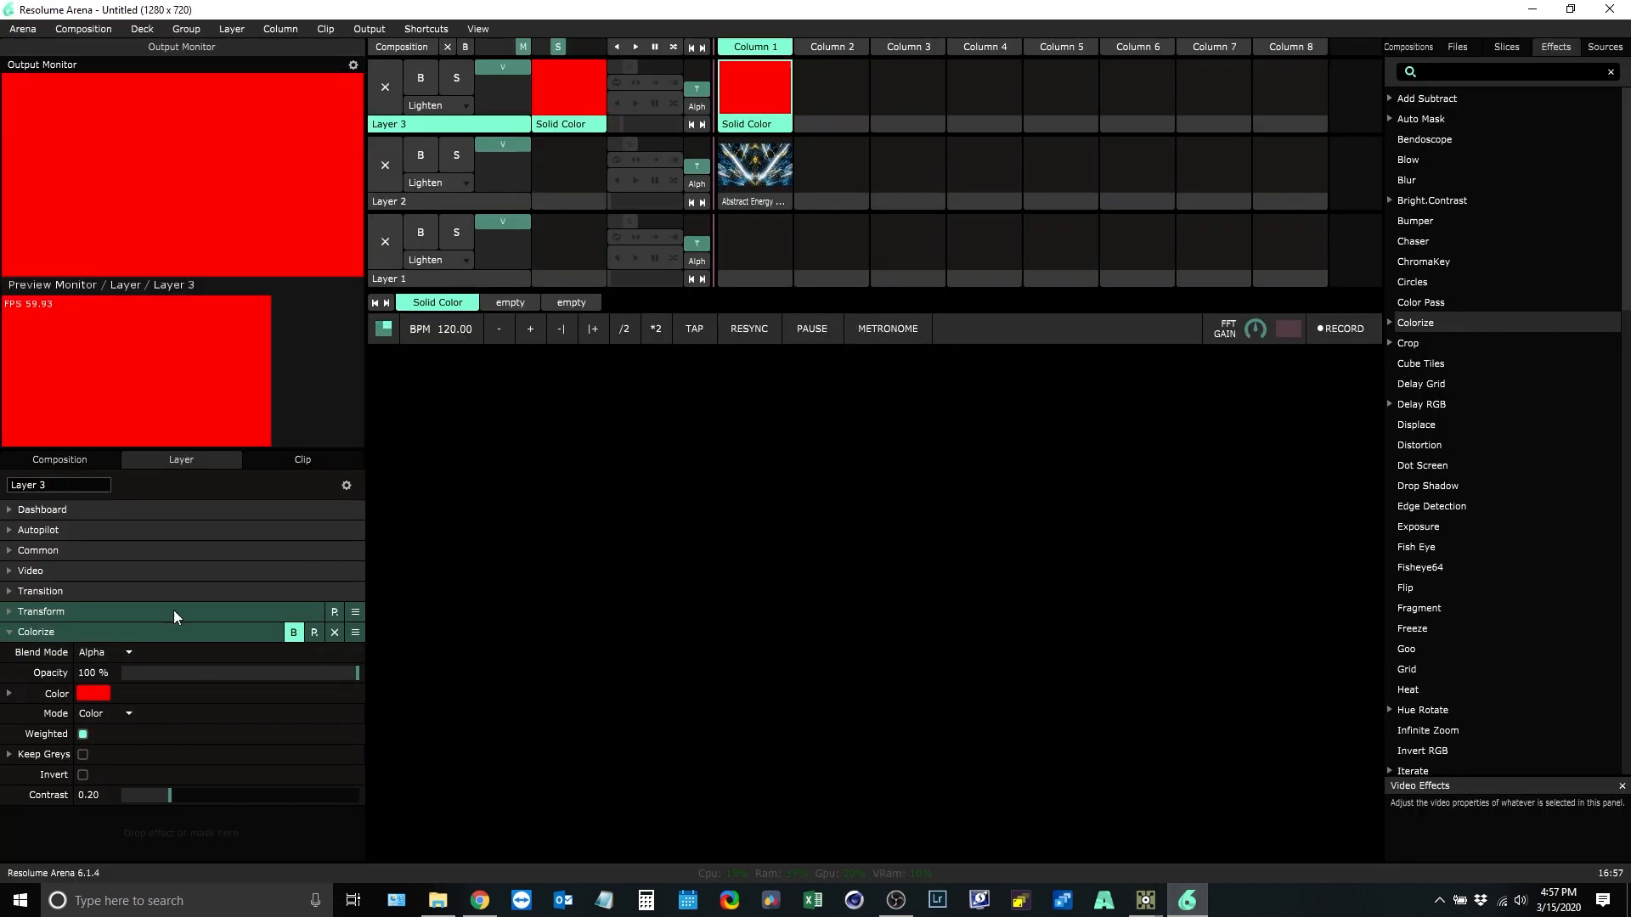
{"action": "left_click", "coordinate": [51, 462]}
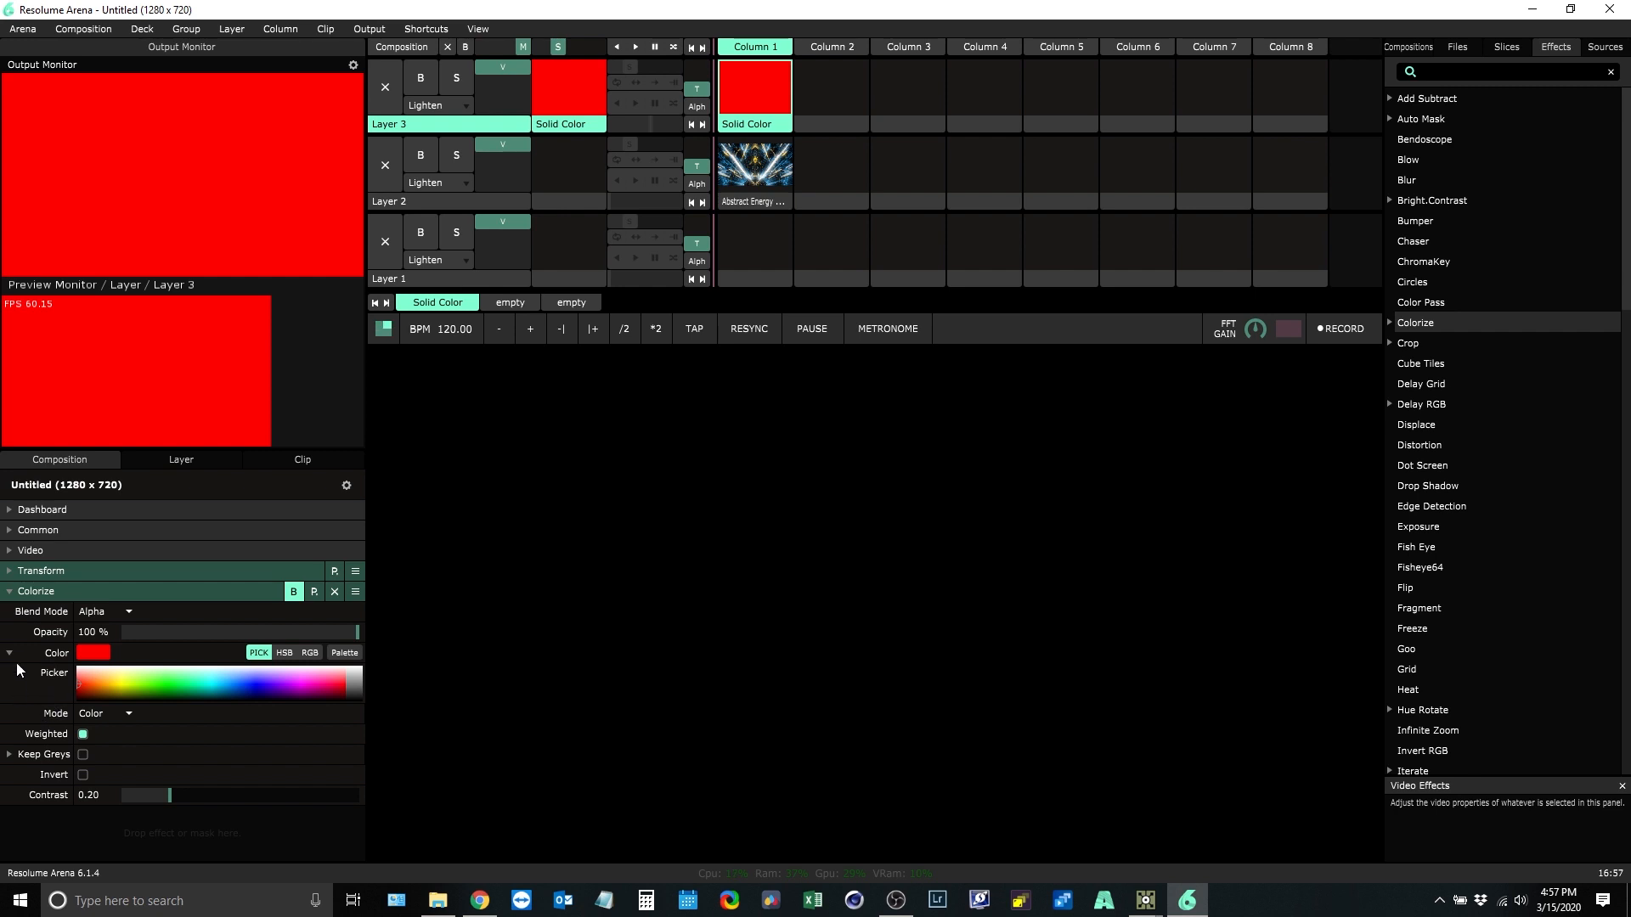
{"action": "left_click", "coordinate": [310, 653]}
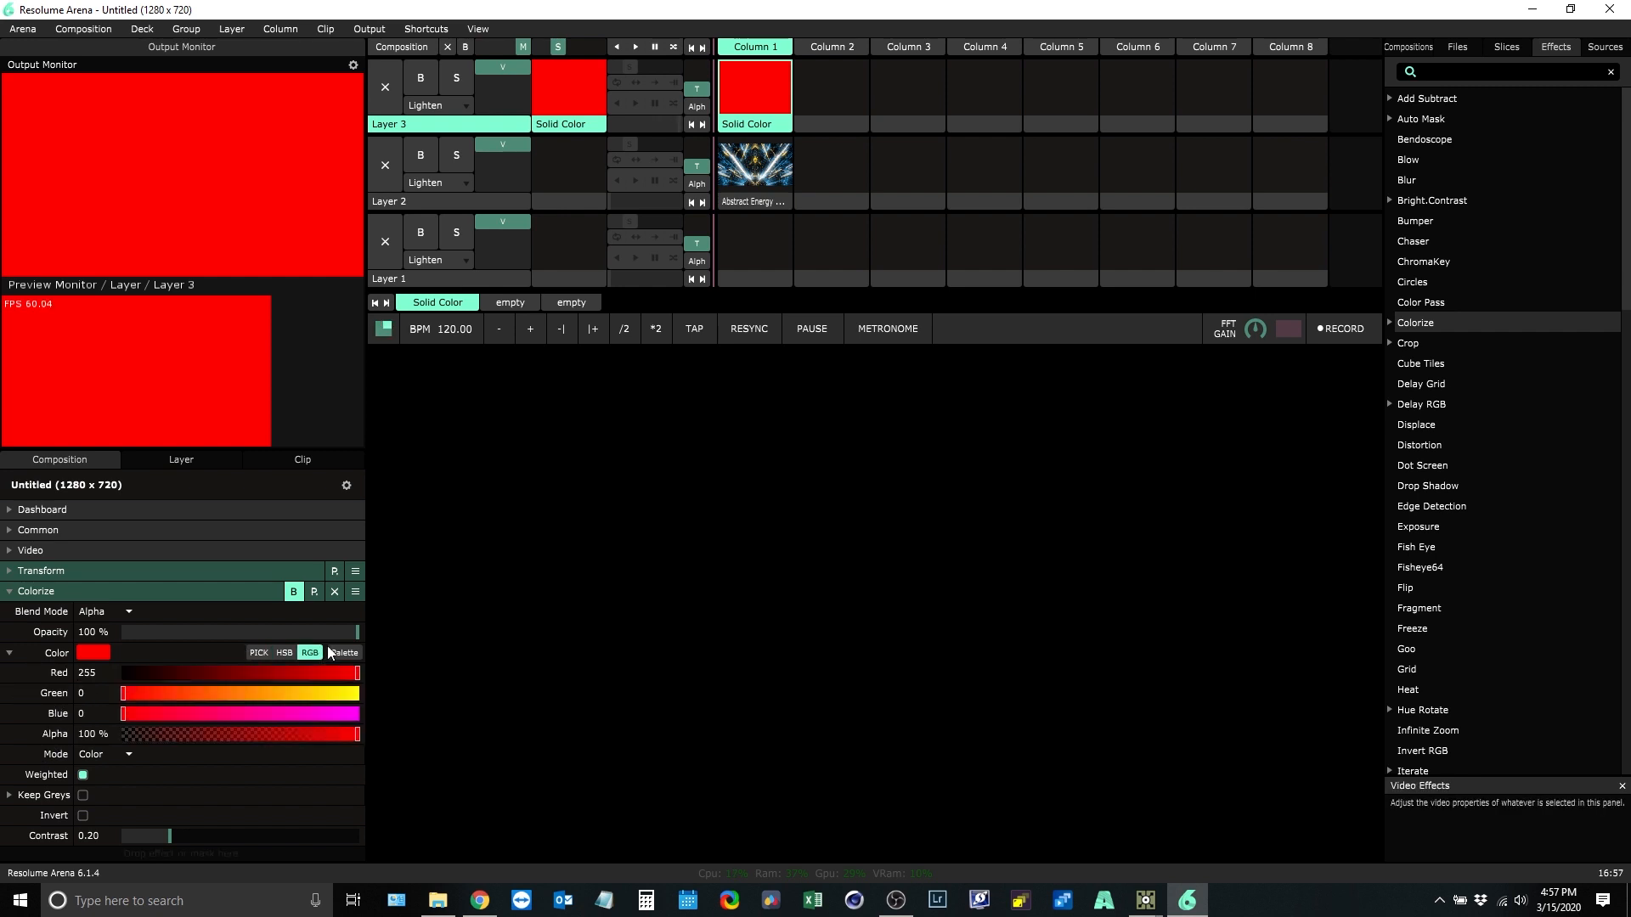
Step: Enter OSC shortcut editing, copy the OSC input address of the composition's Colorize red parameter and leave the editing mode
{"action": "left_click", "coordinate": [376, 30]}
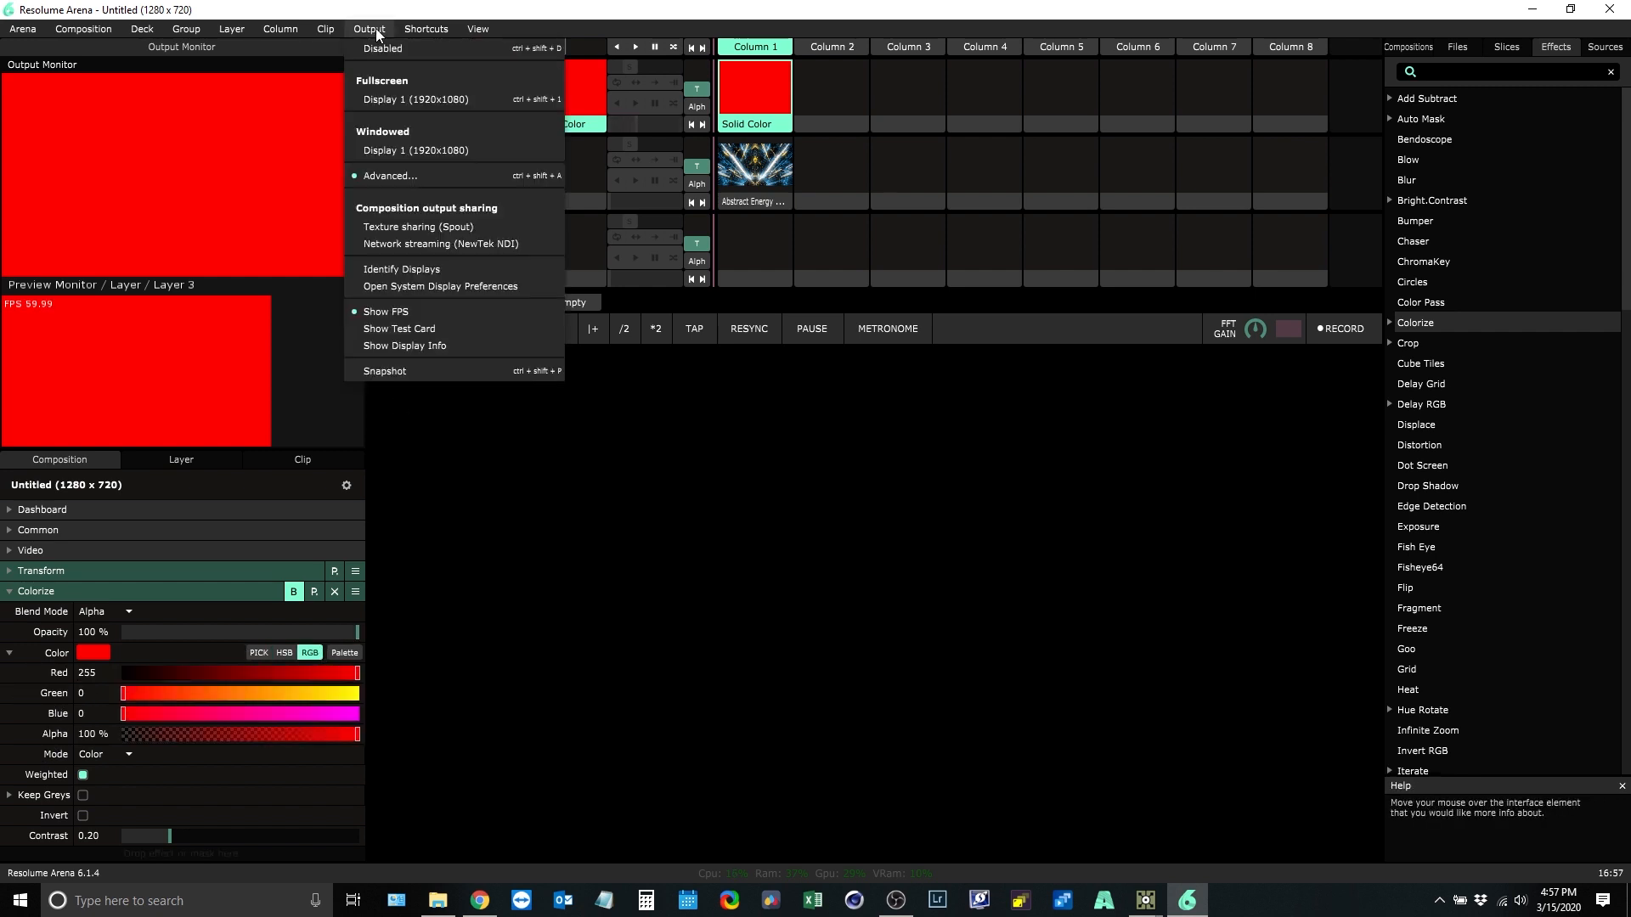
{"action": "mouse_move", "coordinate": [417, 31]}
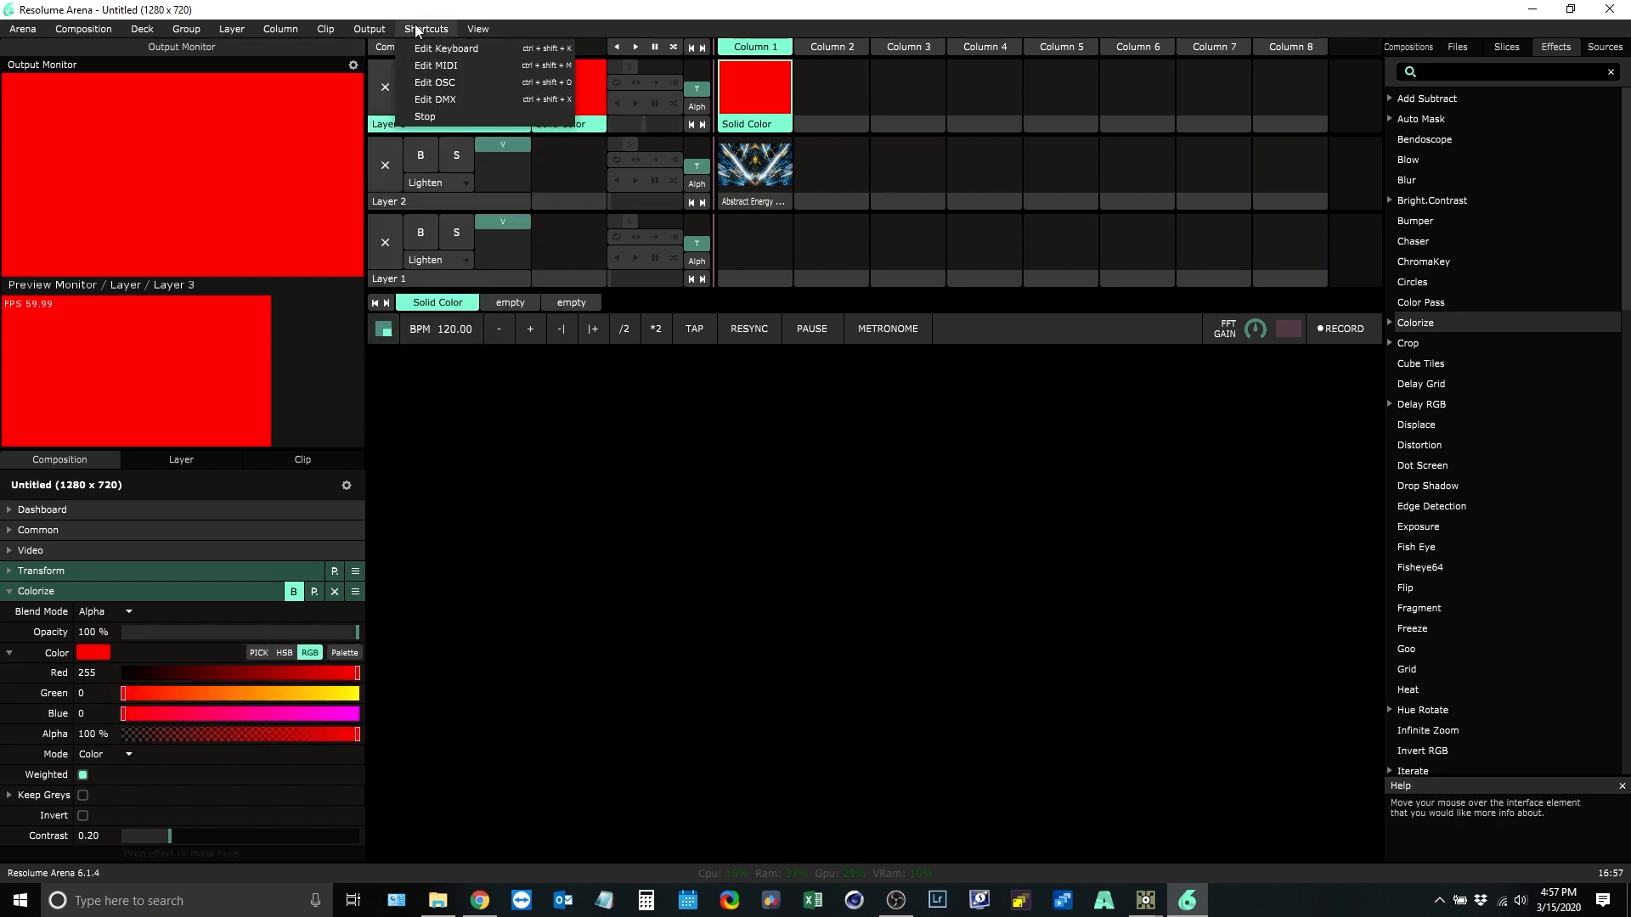
{"action": "left_click", "coordinate": [451, 82]}
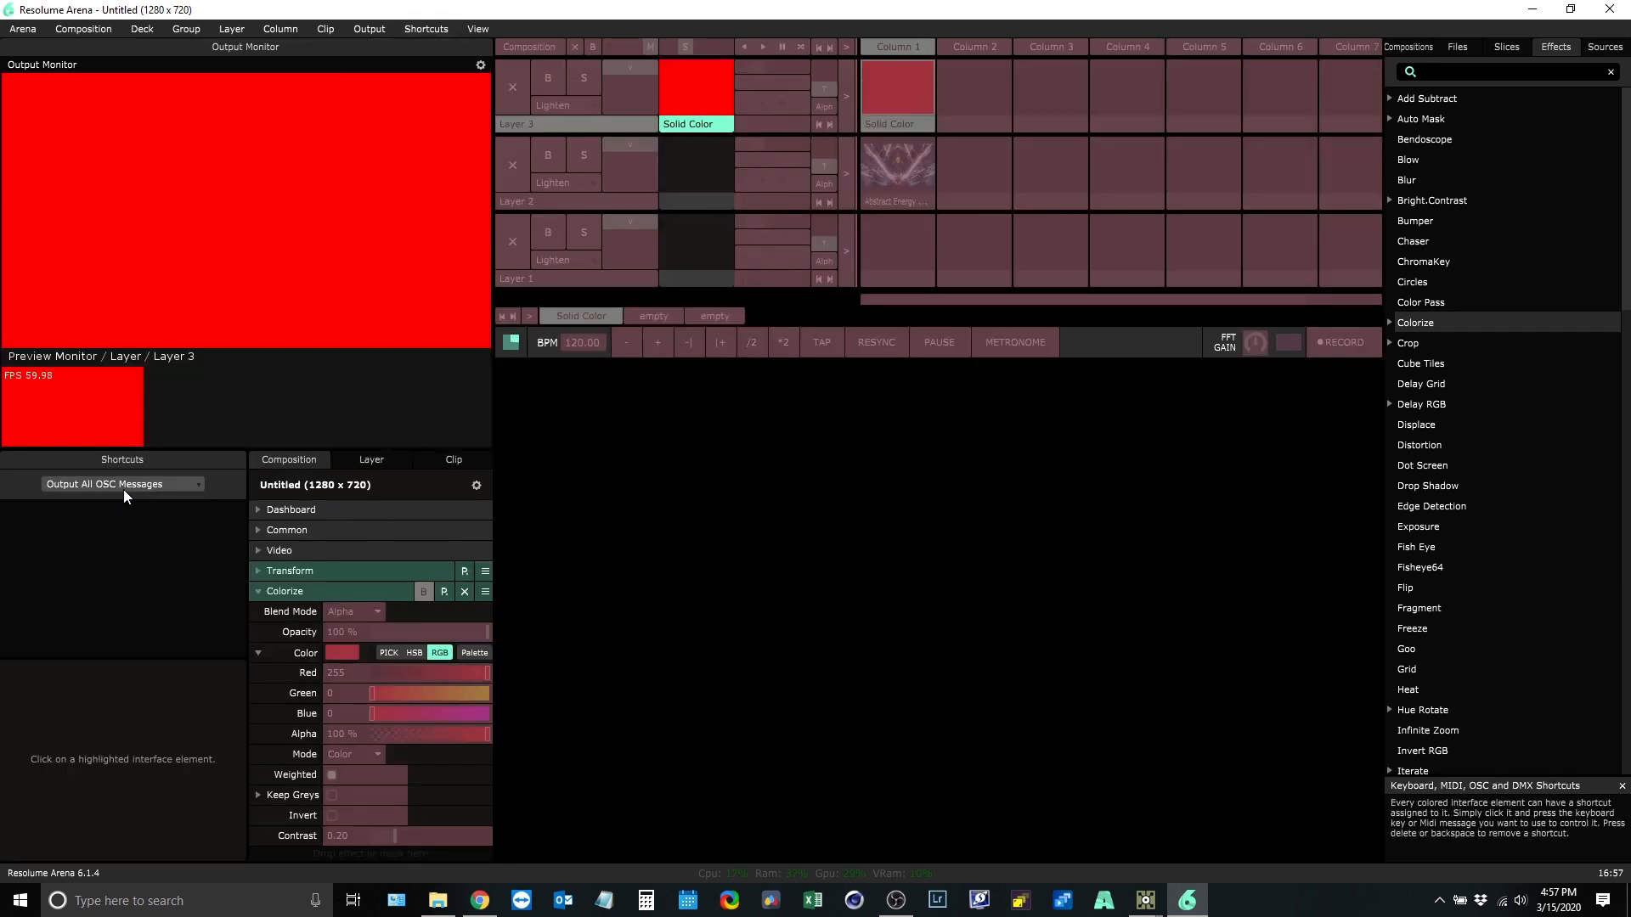
{"action": "left_click", "coordinate": [390, 670]}
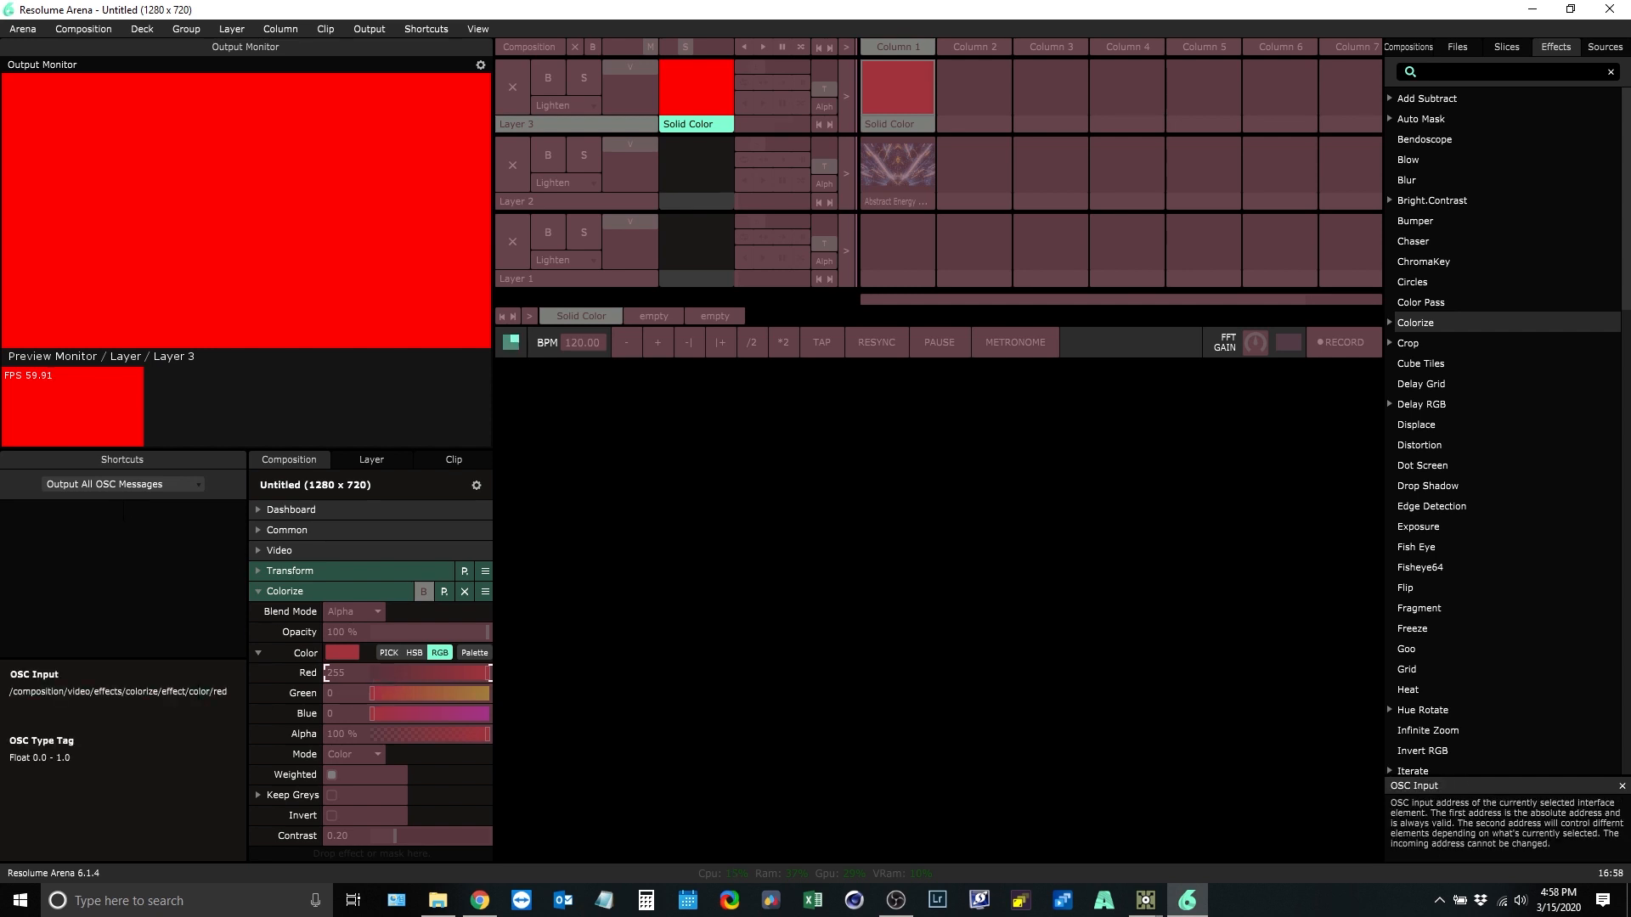
{"action": "left_click_drag", "start_coordinate": [10, 691], "coordinate": [228, 692]}
{"action": "right_click", "coordinate": [197, 692]}
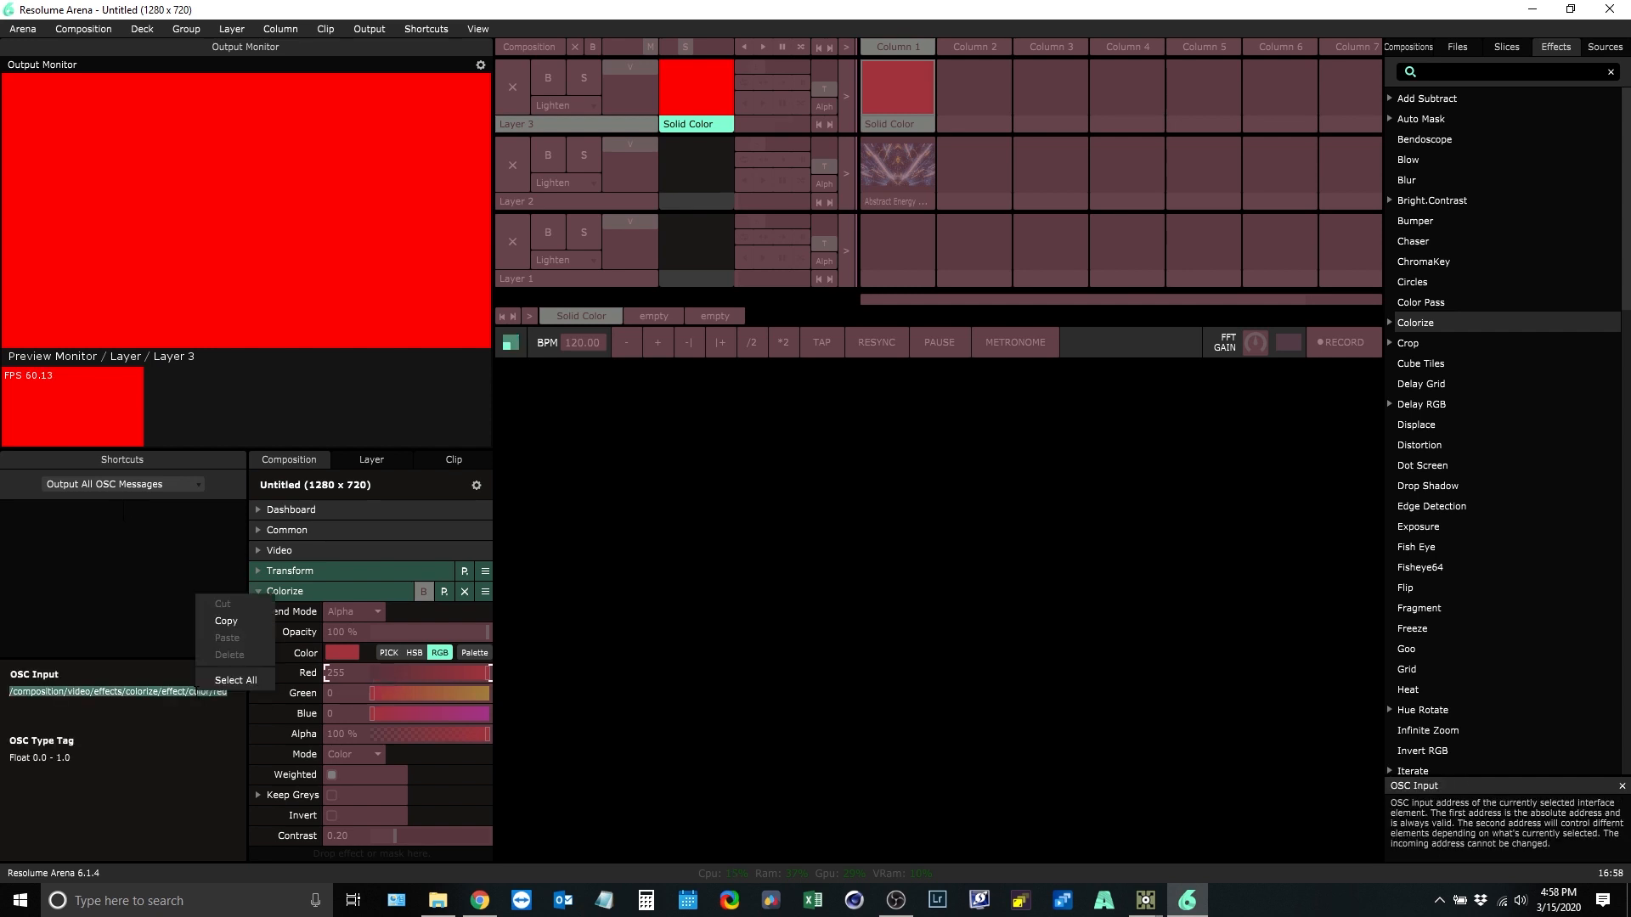
{"action": "left_click", "coordinate": [226, 621]}
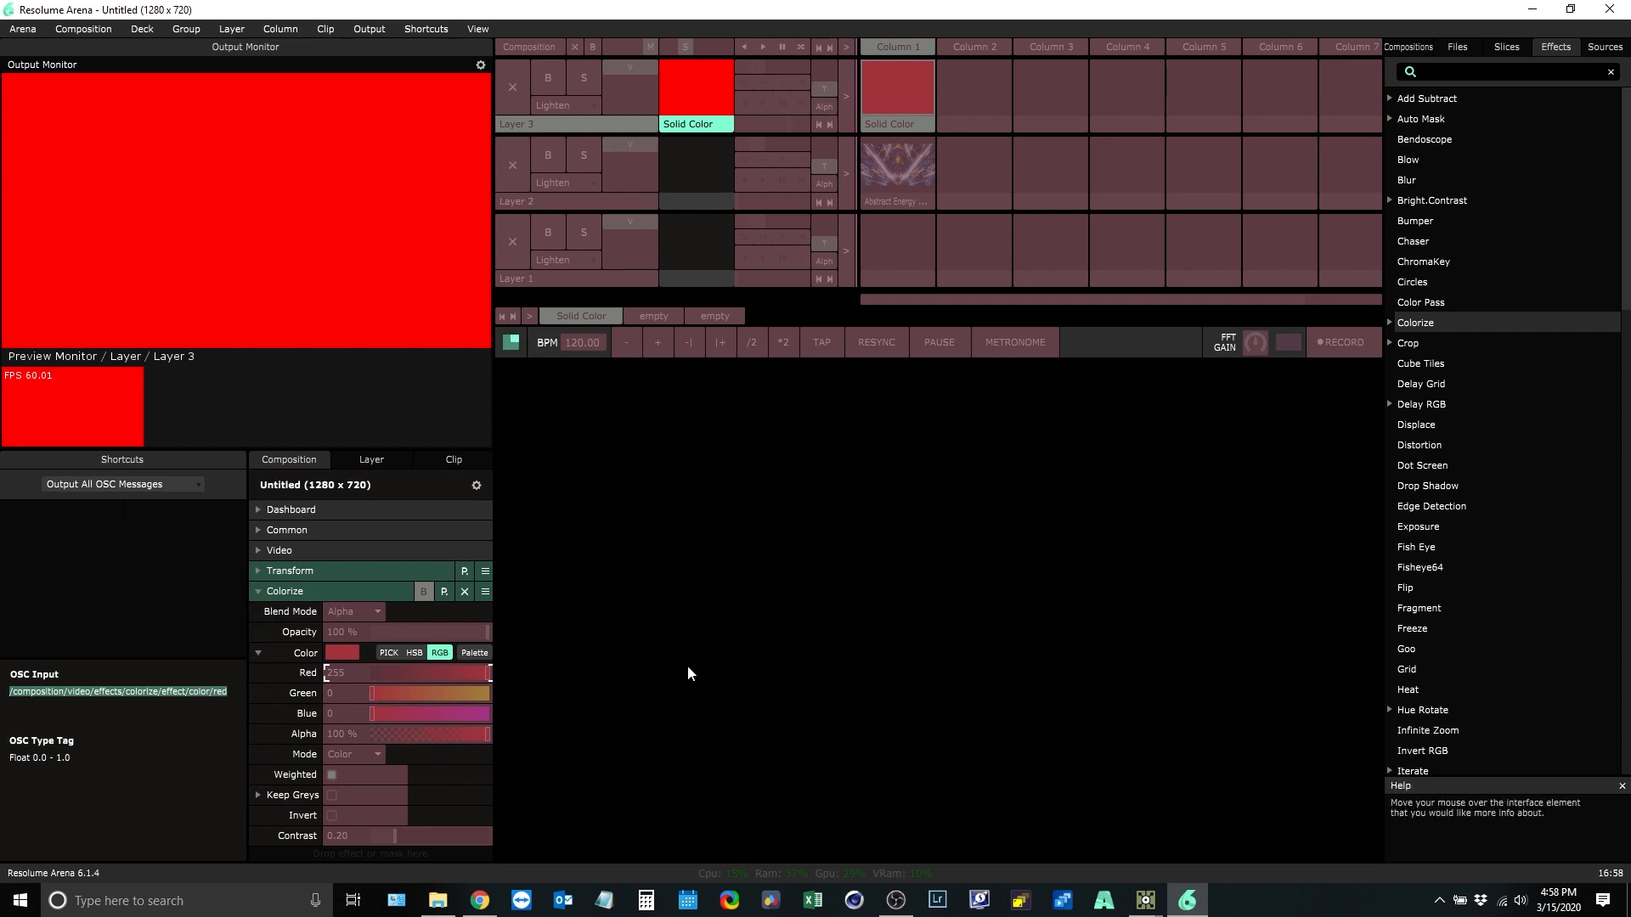
{"action": "key", "text": "ctrl+o"}
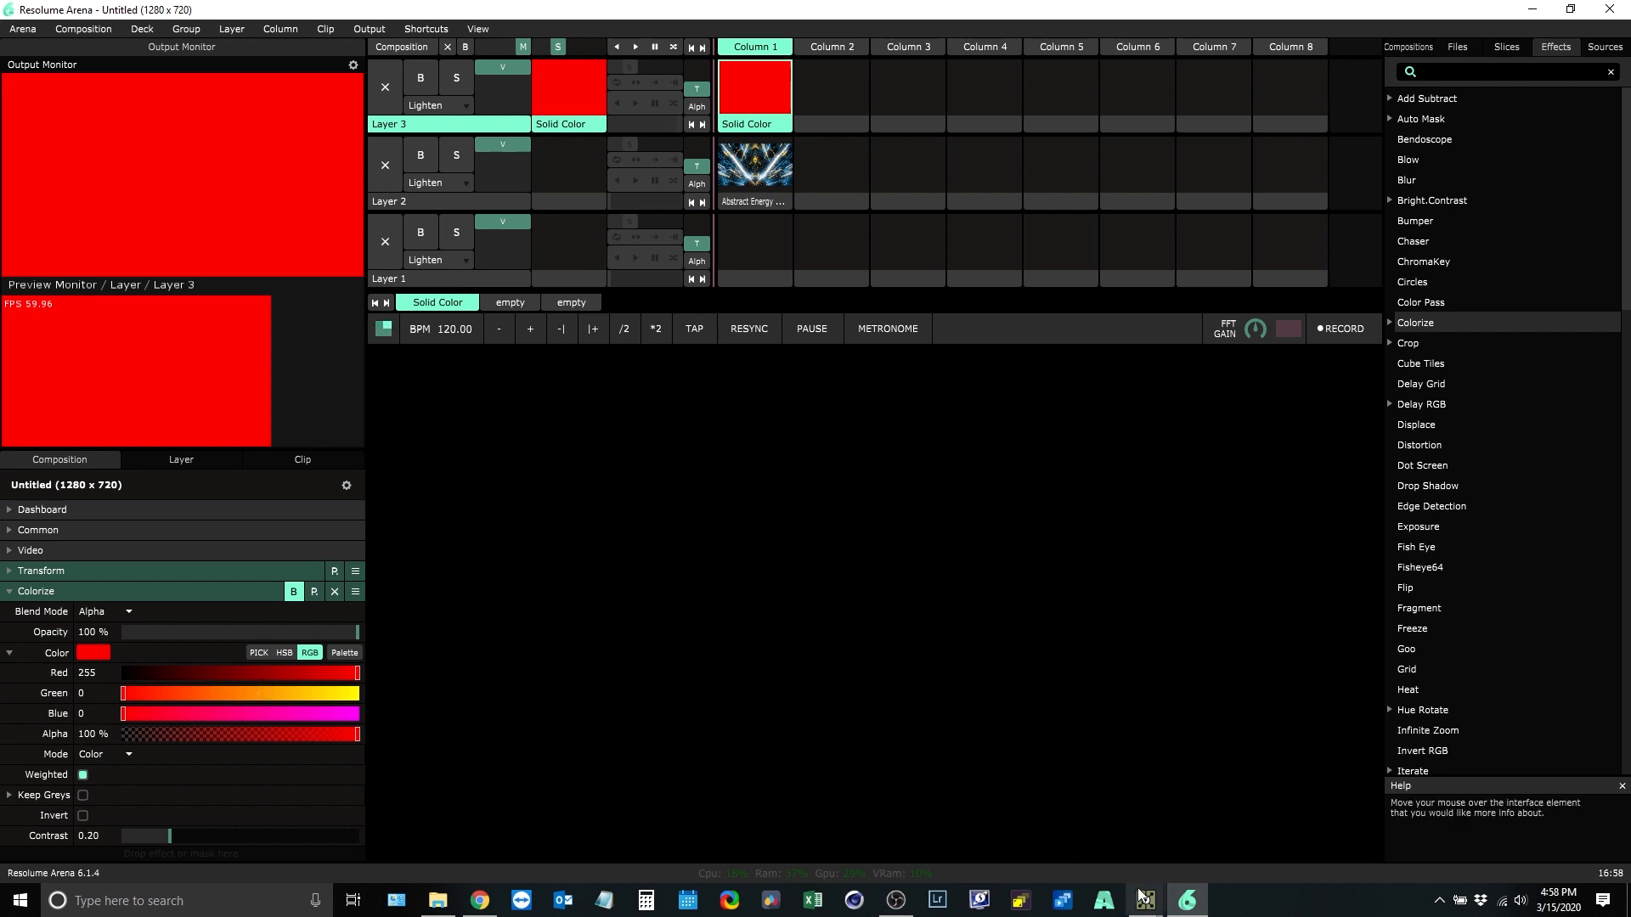
Step: Switch to Color Bridge and replace the OSC In Red path with the copied address /composition/video/effects/colorize/effect/color/red
{"action": "mouse_move", "coordinate": [1145, 901]}
{"action": "left_click", "coordinate": [1160, 831]}
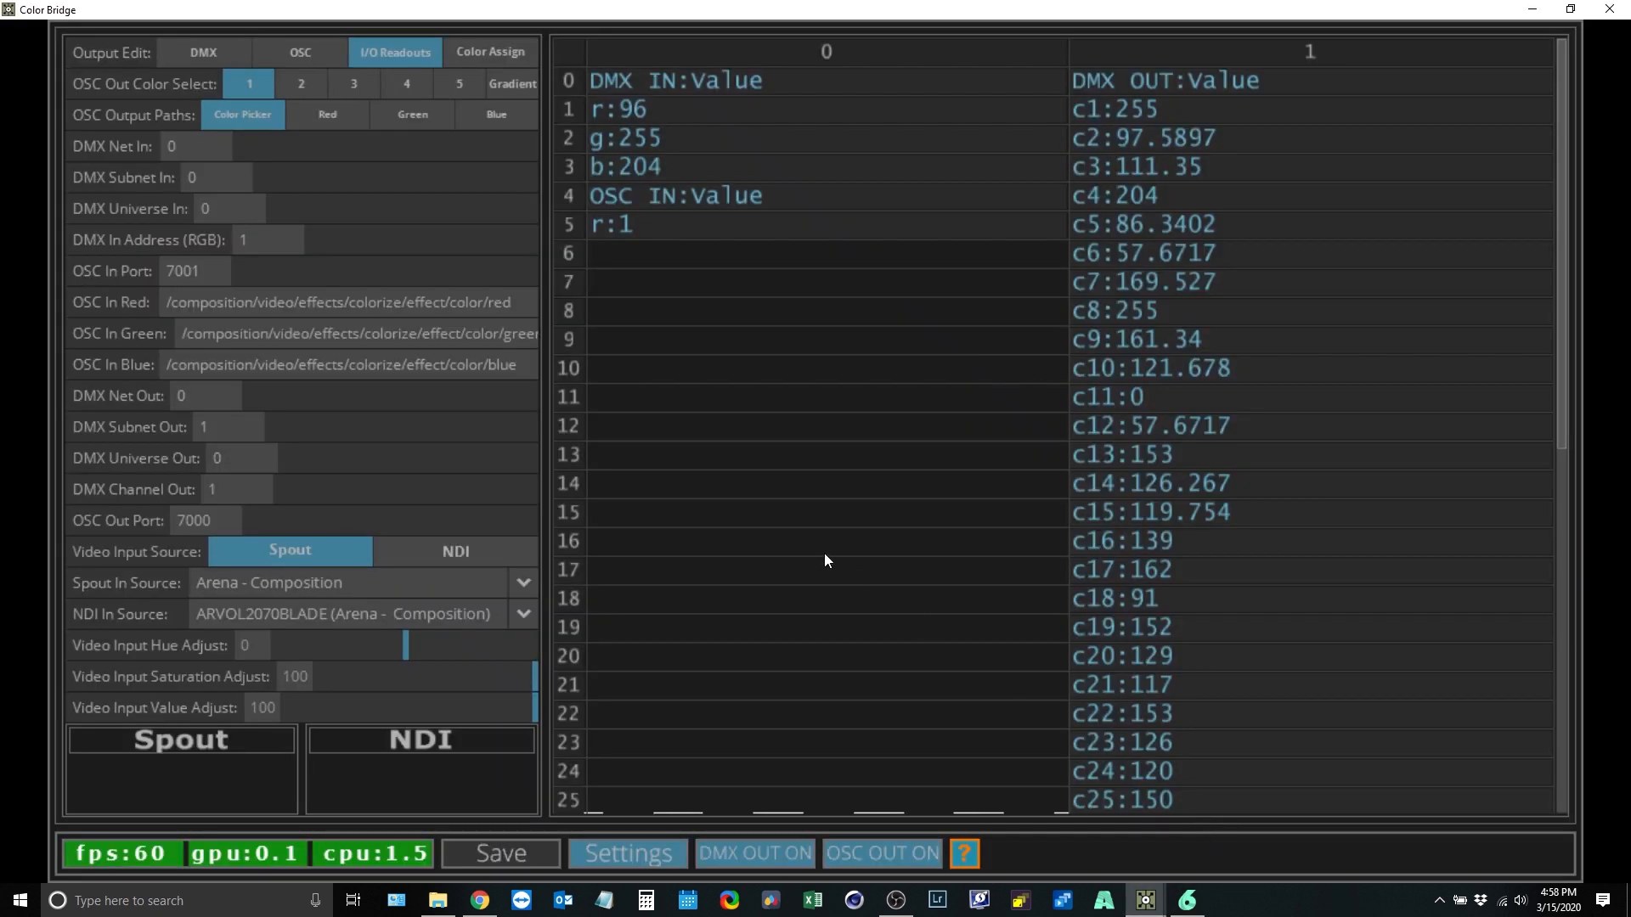
{"action": "left_click", "coordinate": [360, 302]}
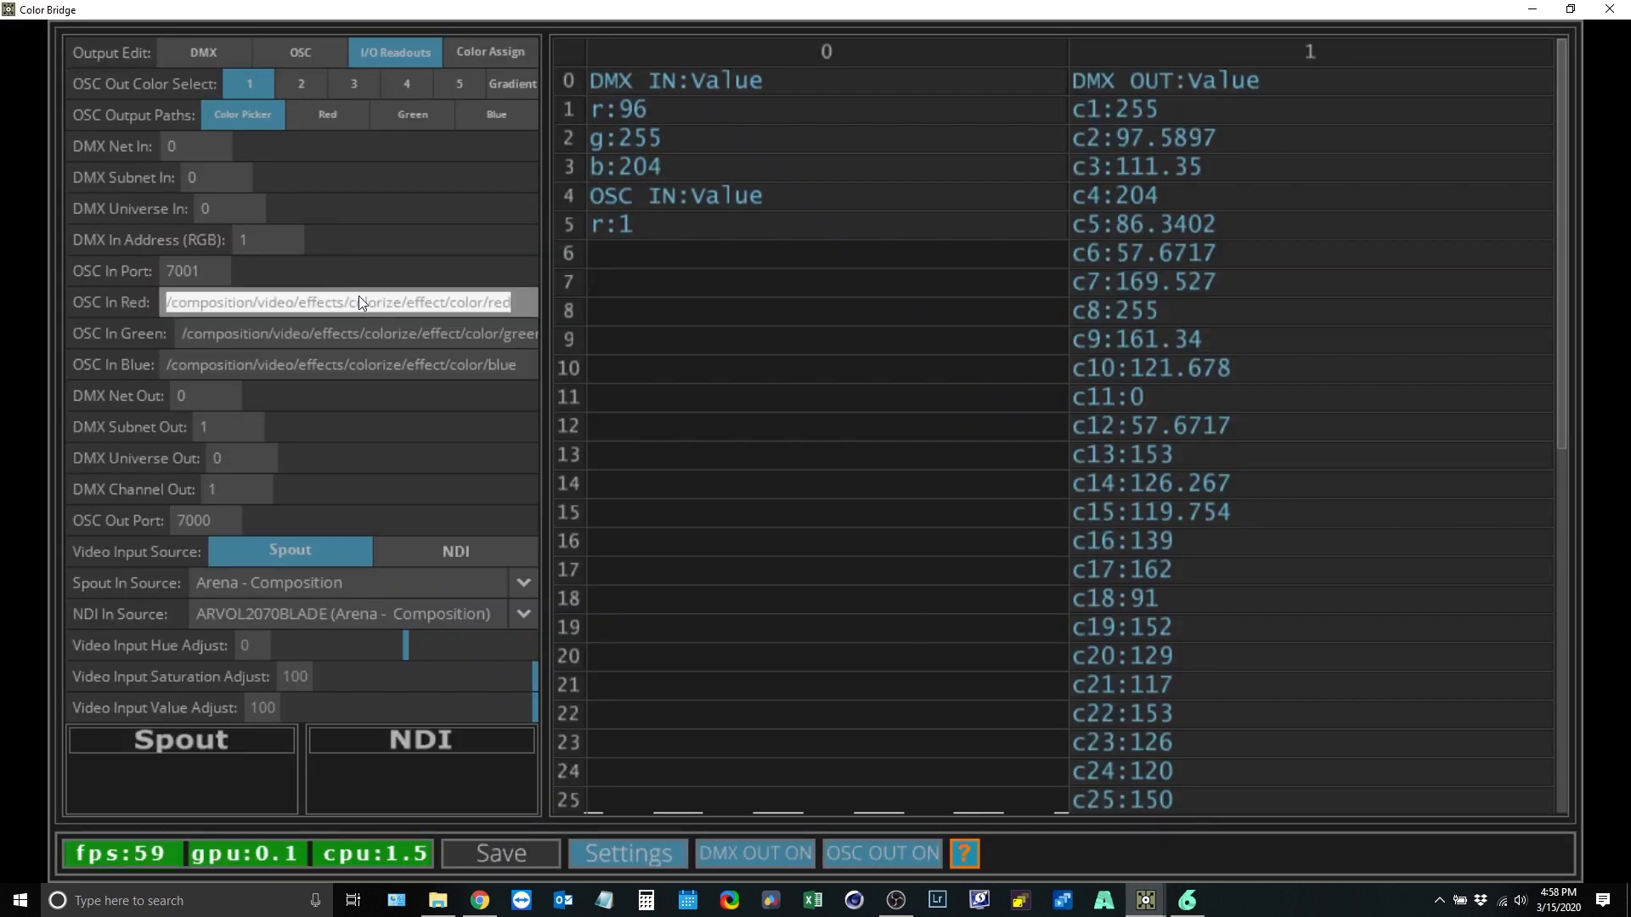
{"action": "key", "text": "BackSpace"}
{"action": "key", "text": "ctrl+v"}
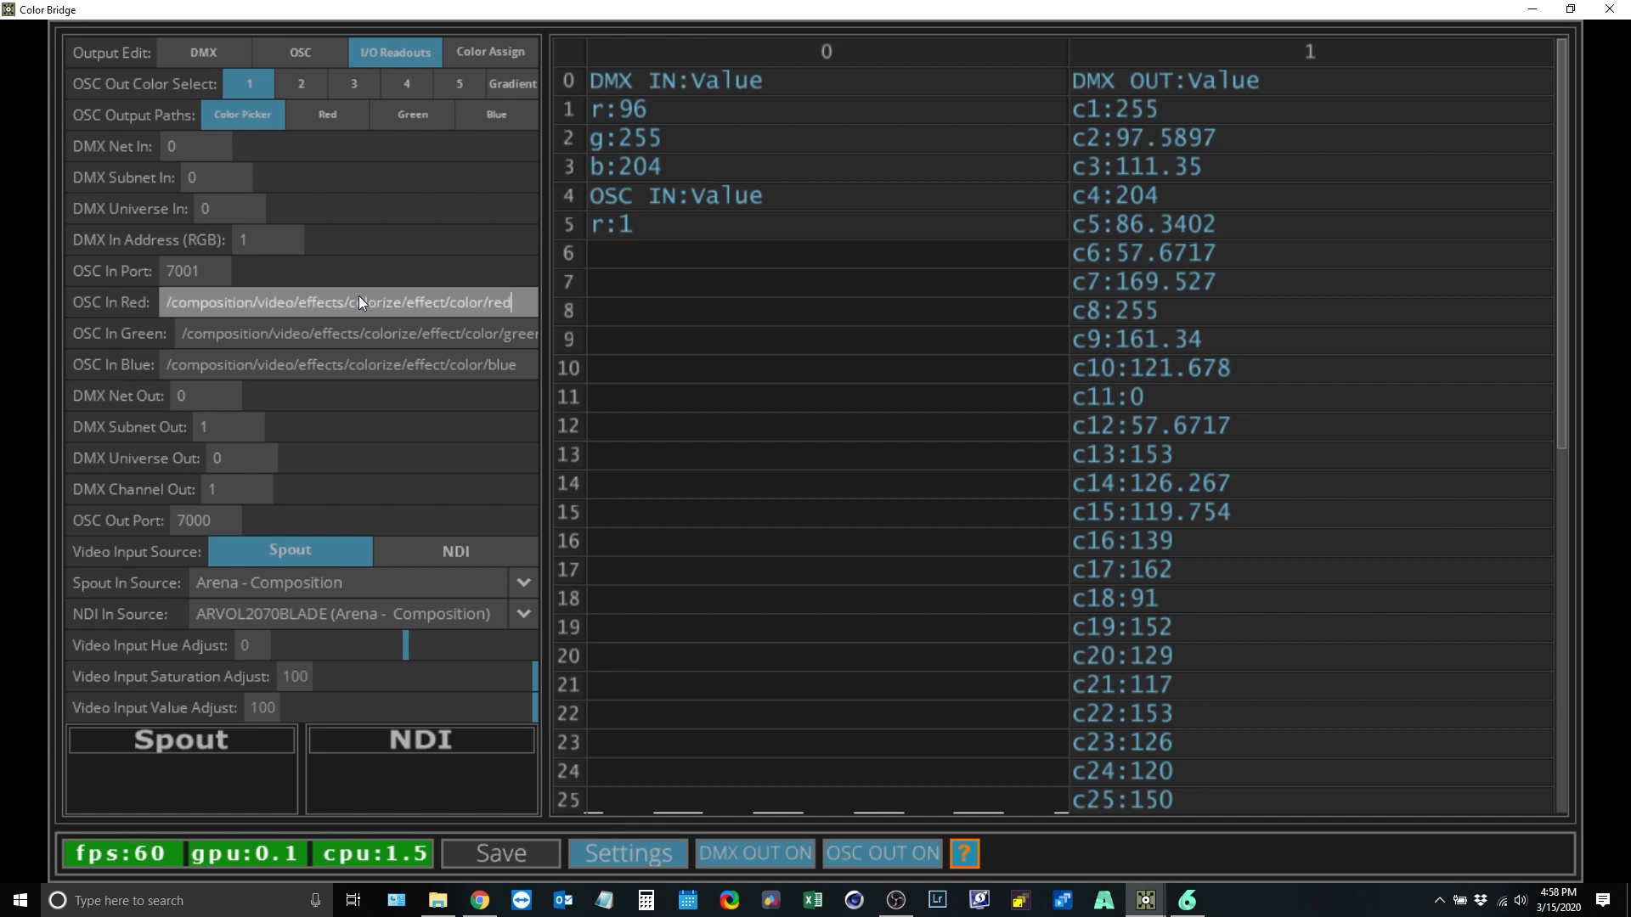
Step: Replace the OSC In Green path with the copied address, changing its ending to /composition/video/effects/colorize/effect/color/green
{"action": "left_click", "coordinate": [393, 331]}
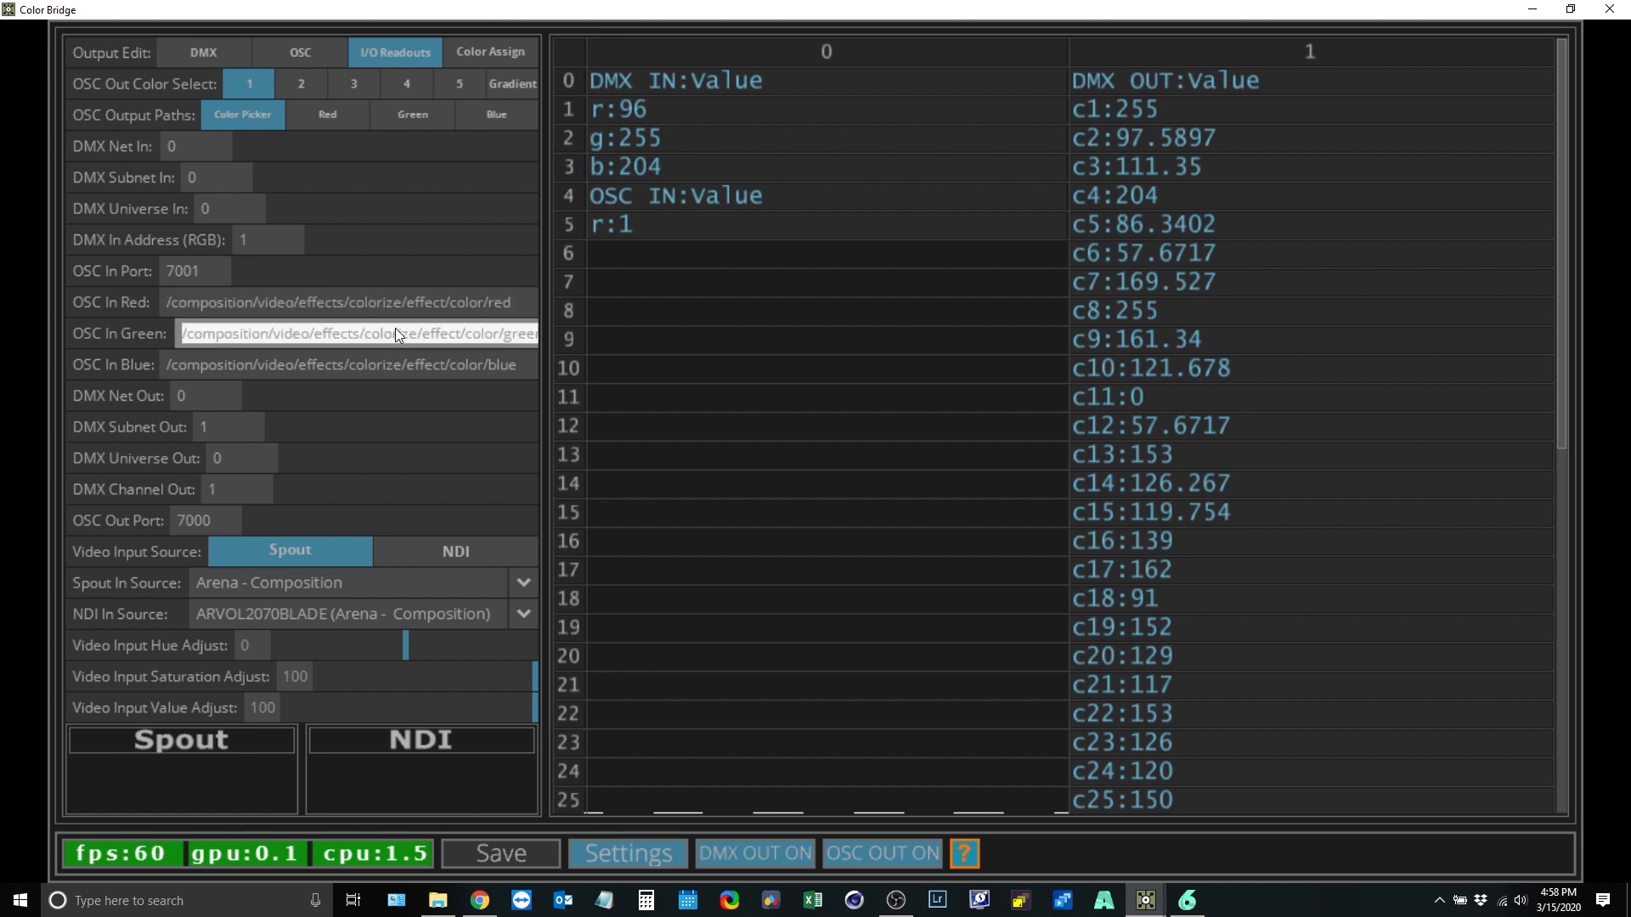
{"action": "key", "text": "BackSpace"}
{"action": "key", "text": "ctrl+v"}
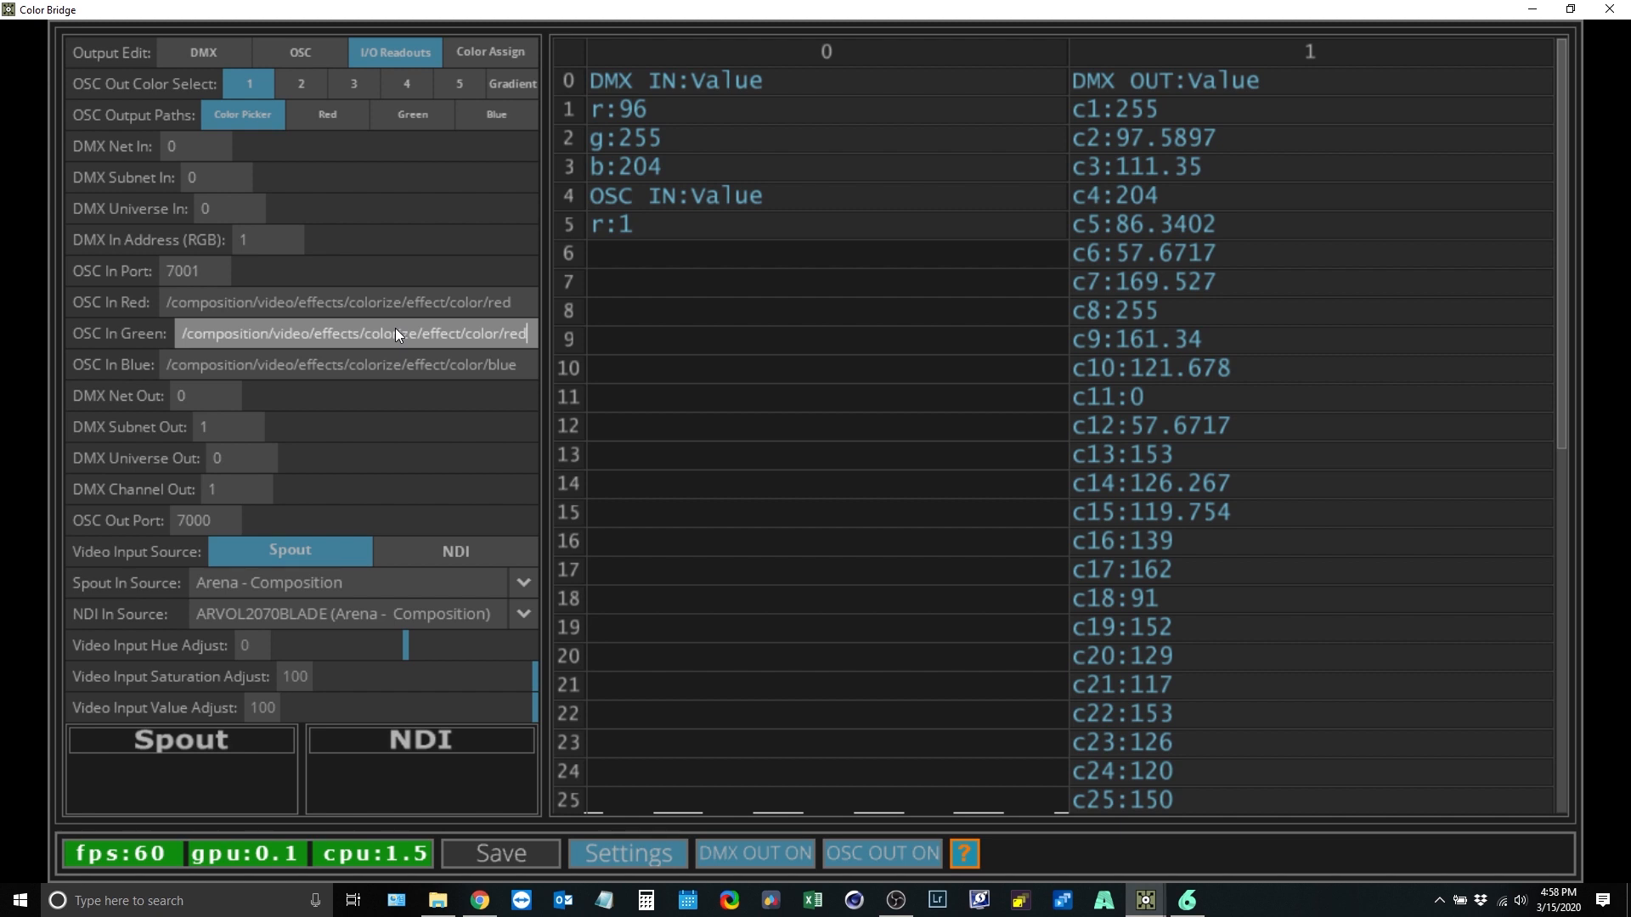
{"action": "key", "text": "BackSpace"}
{"action": "key", "text": "BackSpace"}
{"action": "key", "text": "BackSpace"}
{"action": "type", "text": "green"}
Step: Replace the OSC In Blue path with the copied address, changing its ending to /composition/video/effects/colorize/effect/color/blue
{"action": "left_click", "coordinate": [379, 373]}
{"action": "key", "text": "BackSpace"}
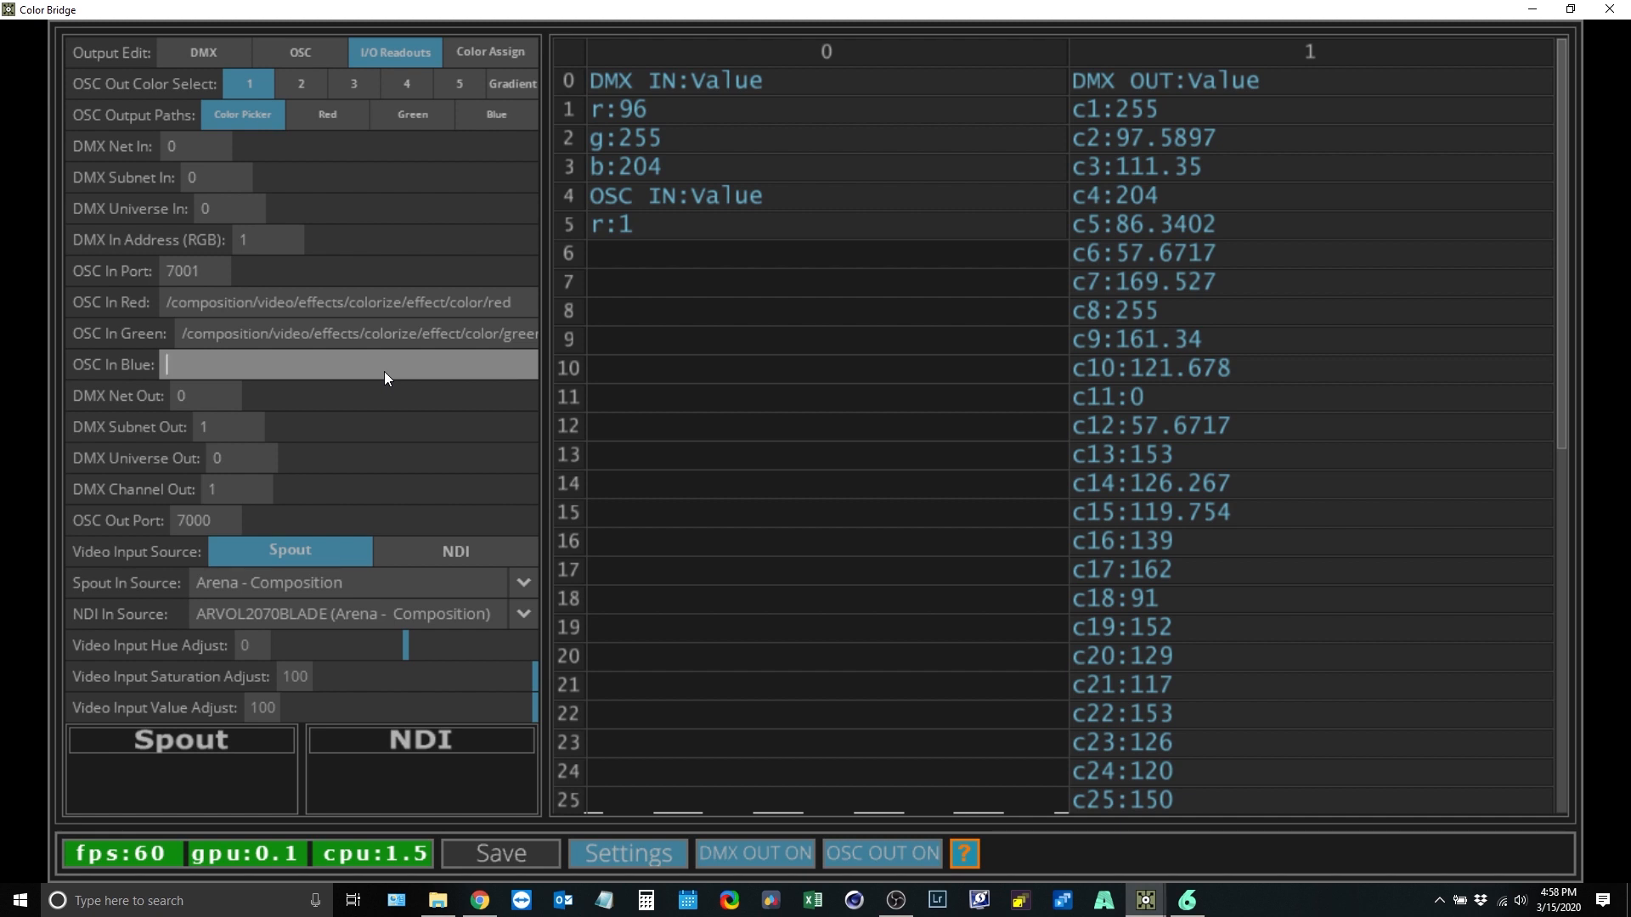
{"action": "key", "text": "ctrl+v"}
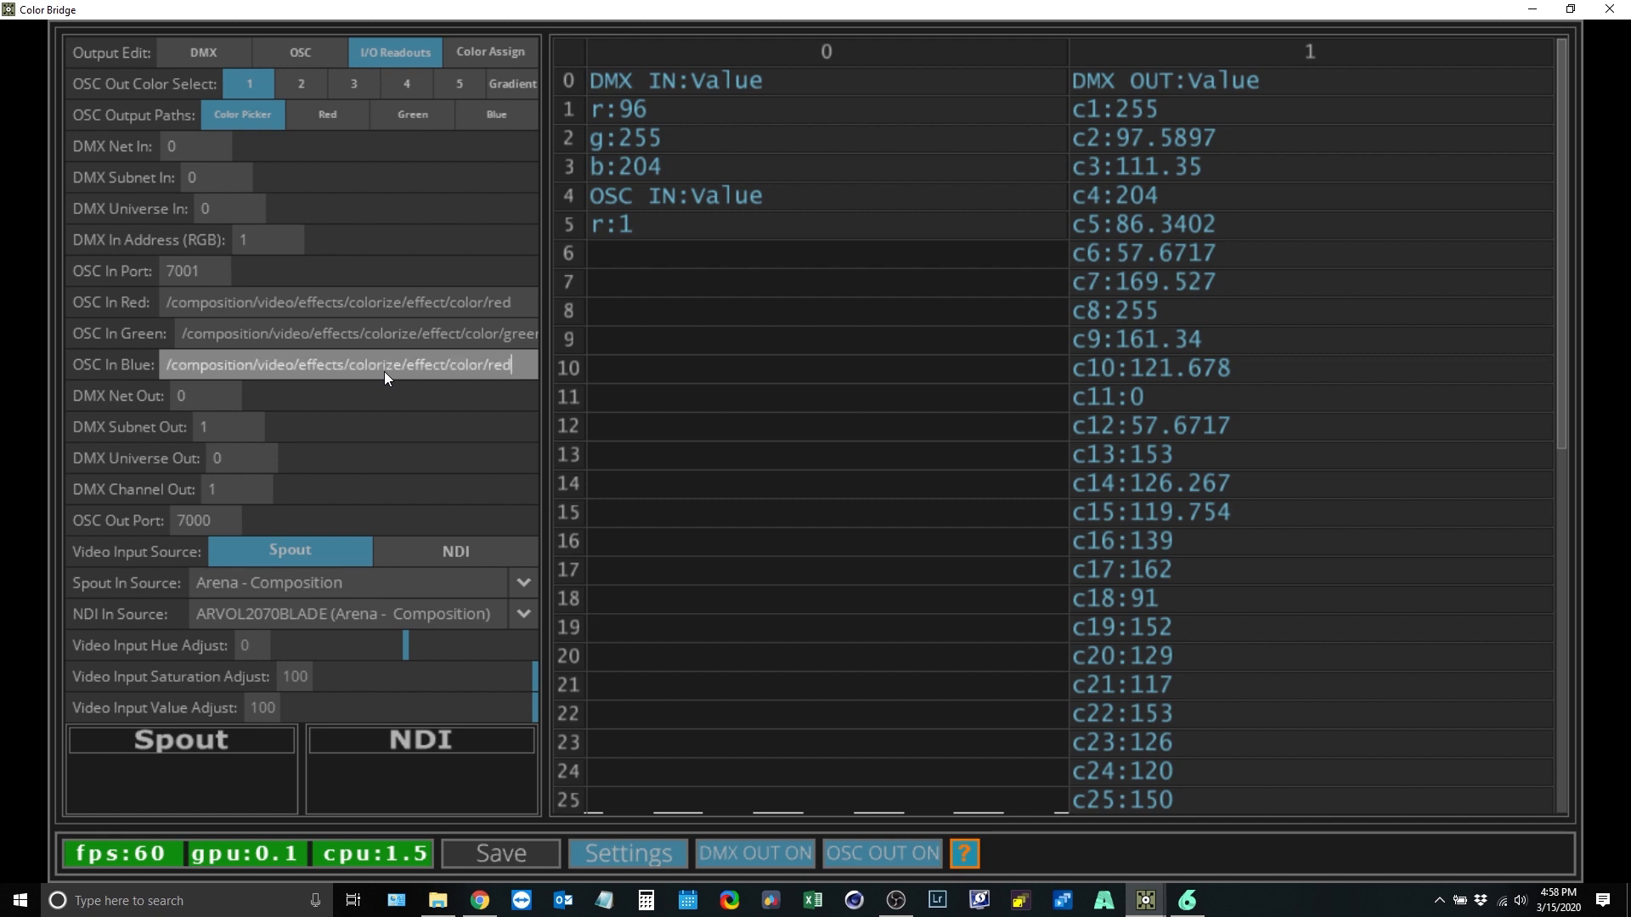
{"action": "key", "text": "BackSpace"}
{"action": "key", "text": "BackSpace"}
{"action": "key", "text": "BackSpace"}
{"action": "type", "text": "blue"}
{"action": "key", "text": "Return"}
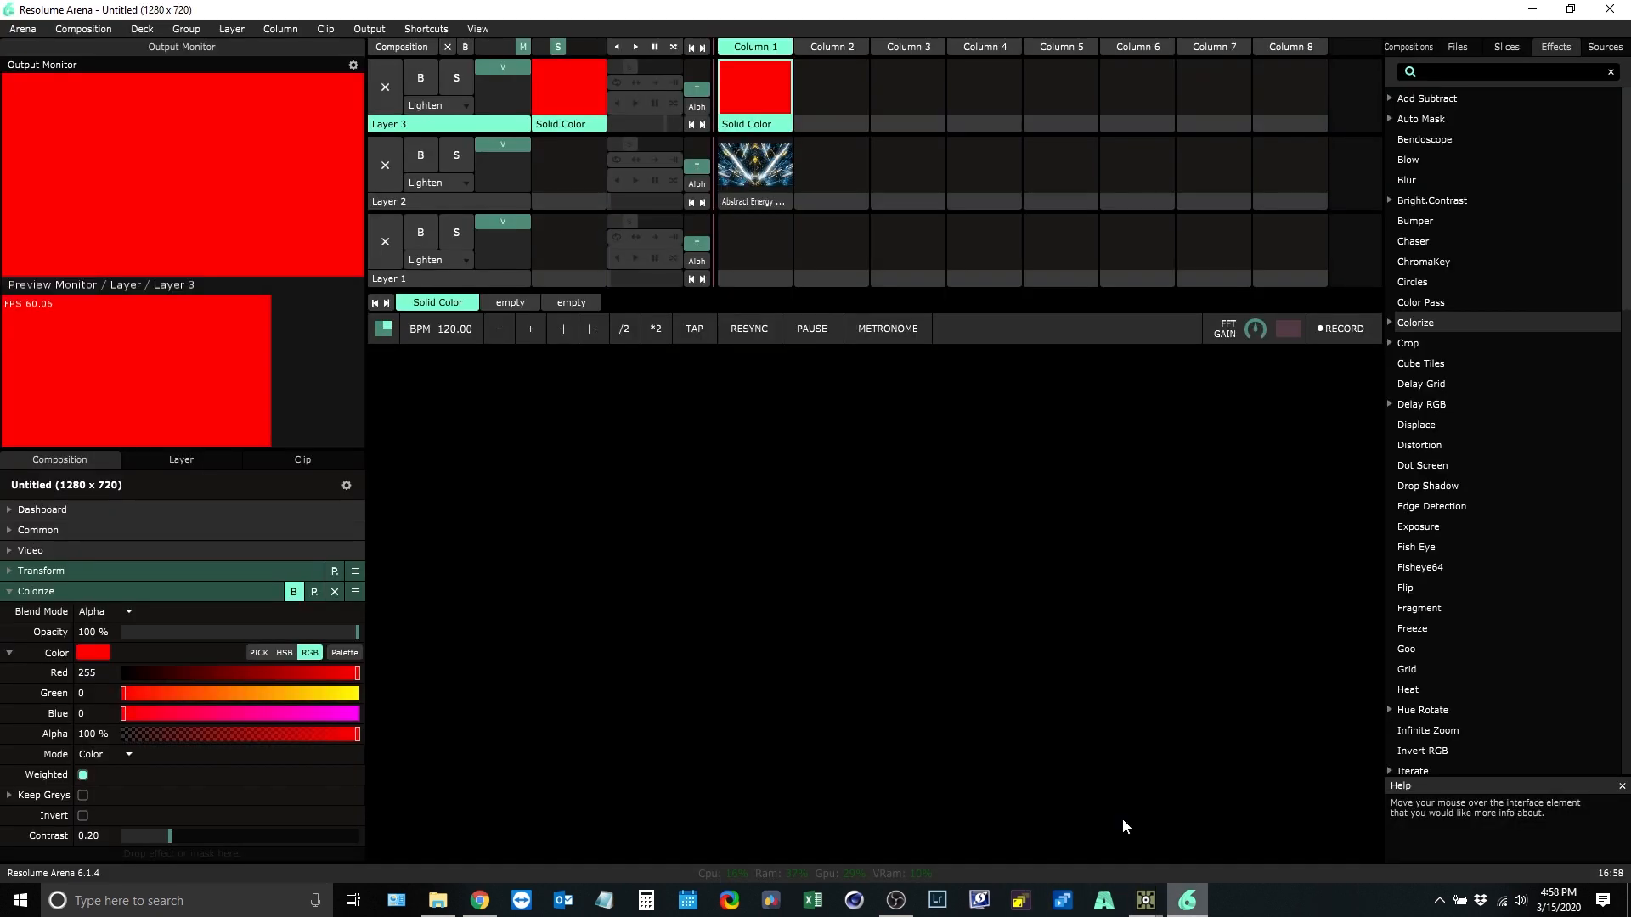
Step: Switch to Resolume Arena, restore its window from full screen and move it down to uncover Color Bridge's OSC input readouts
{"action": "left_click", "coordinate": [1187, 899]}
{"action": "left_click", "coordinate": [1562, 10]}
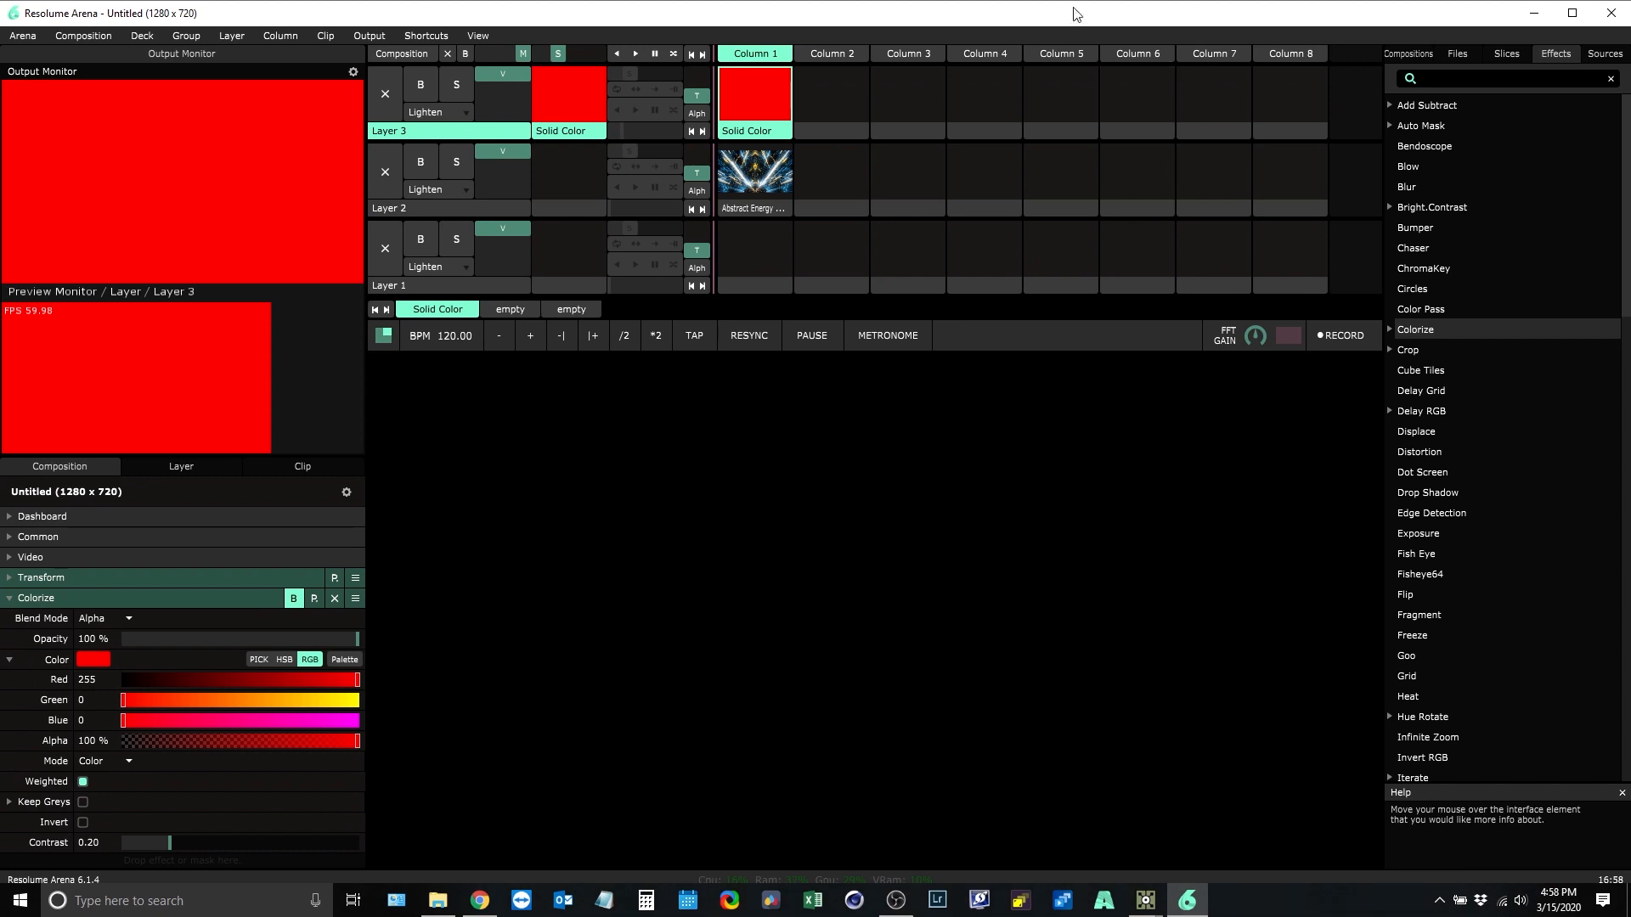
{"action": "left_click_drag", "start_coordinate": [1076, 26], "coordinate": [1053, 226]}
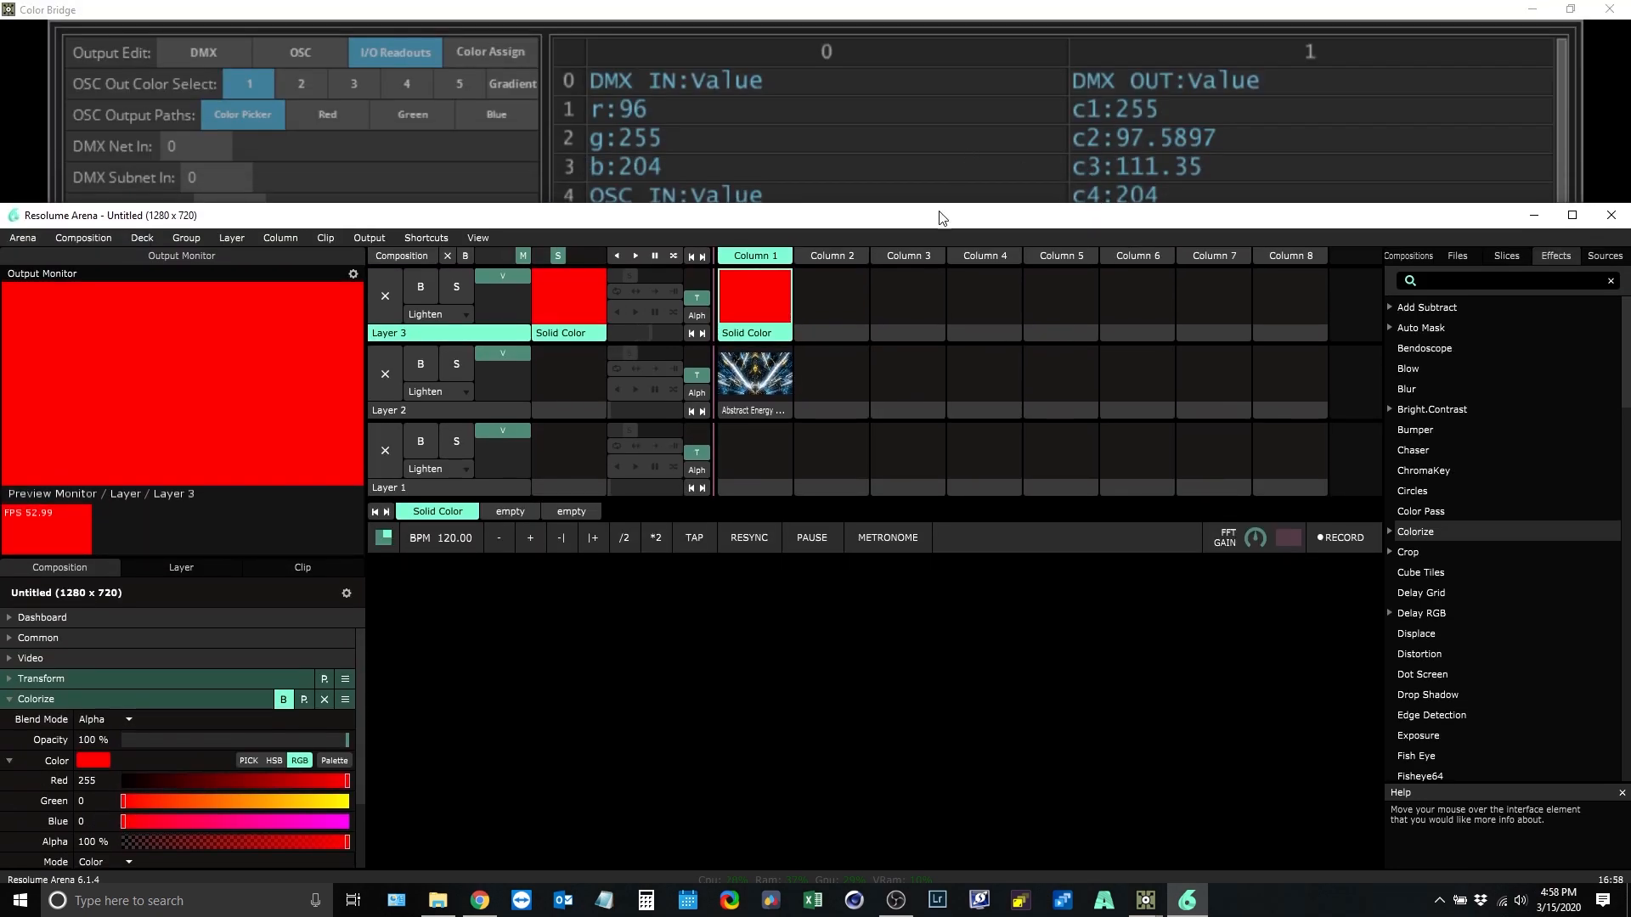
{"action": "left_click_drag", "start_coordinate": [941, 218], "coordinate": [966, 255]}
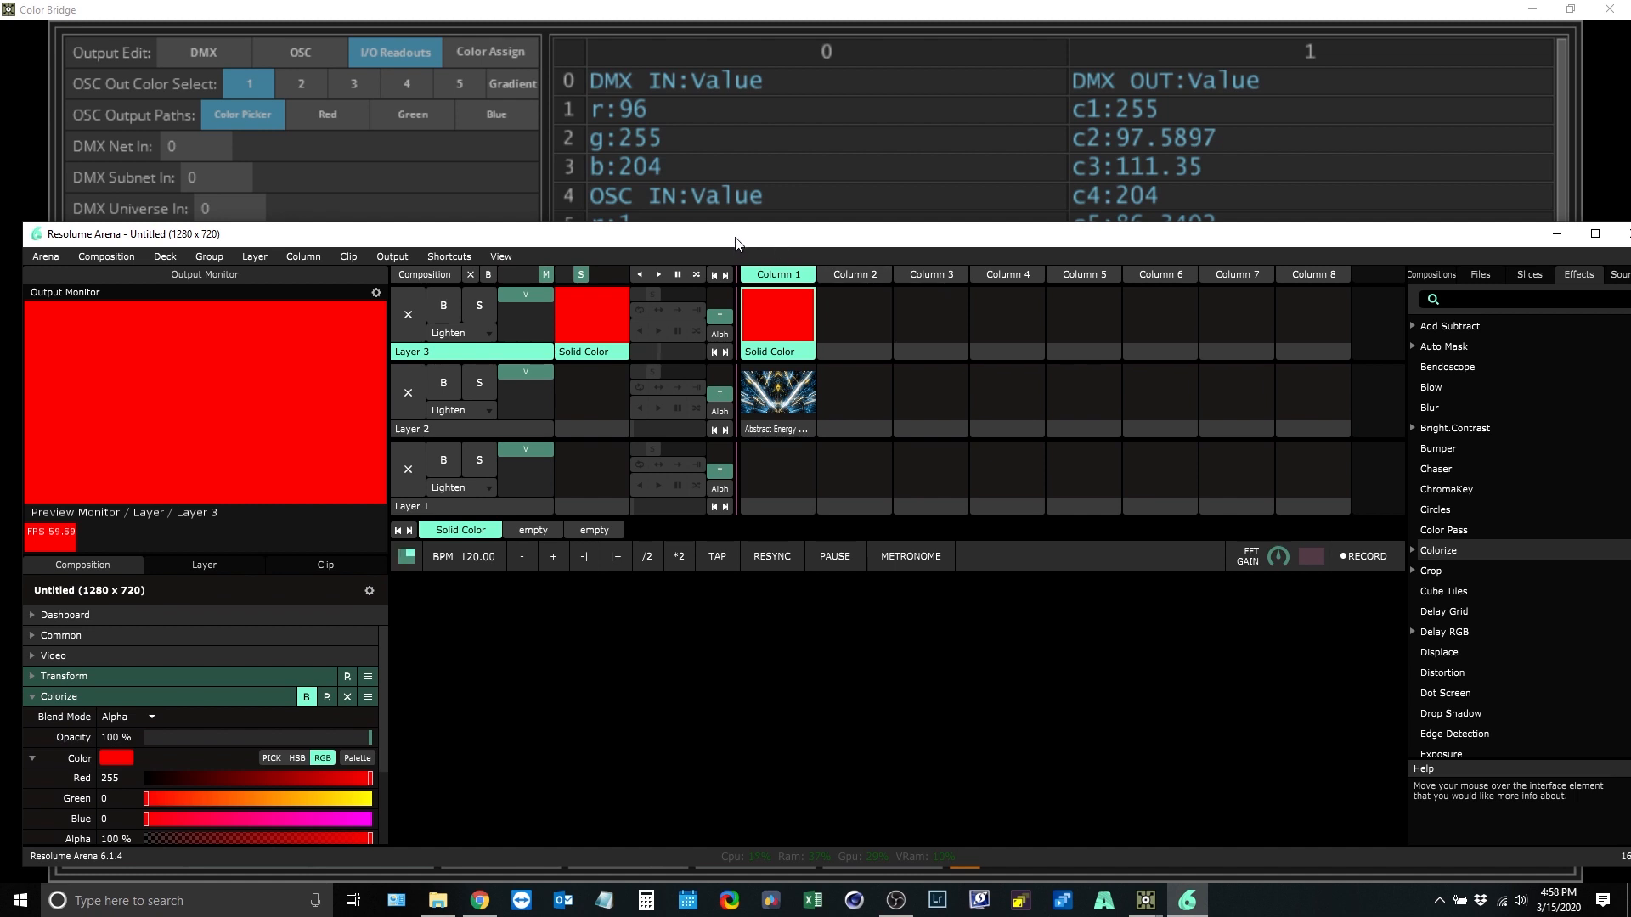
{"action": "left_click_drag", "start_coordinate": [735, 243], "coordinate": [755, 270]}
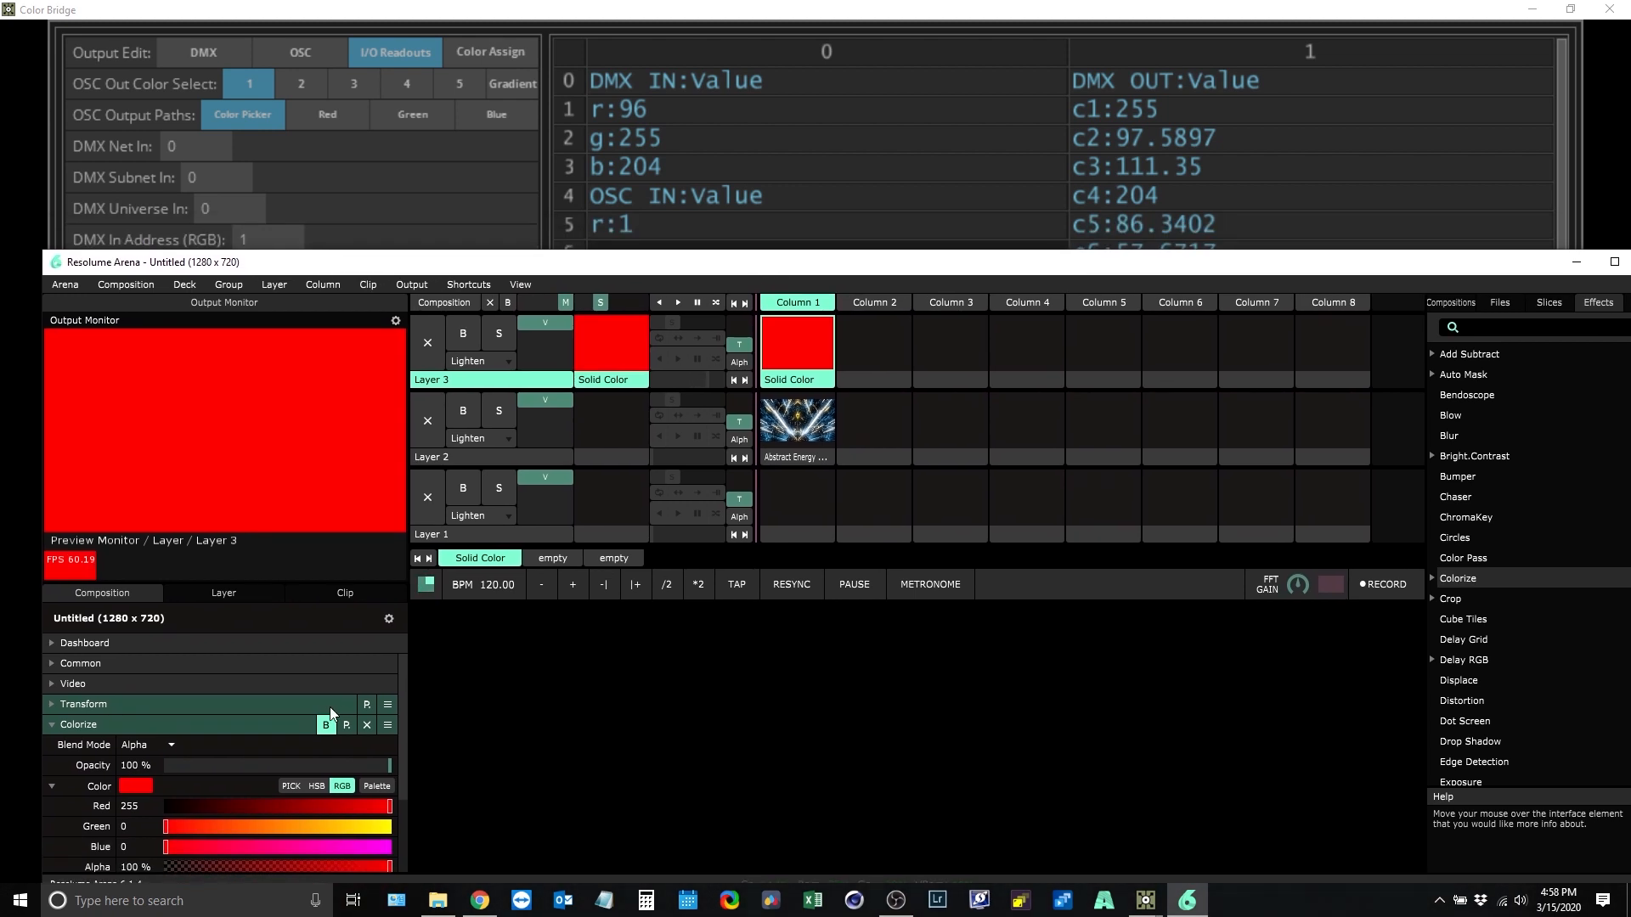
Step: Set the composition's Colorize green to about 135 and blue to about 248, and reposition the Arena window to check the OSC readouts
{"action": "left_click_drag", "start_coordinate": [384, 805], "coordinate": [552, 509]}
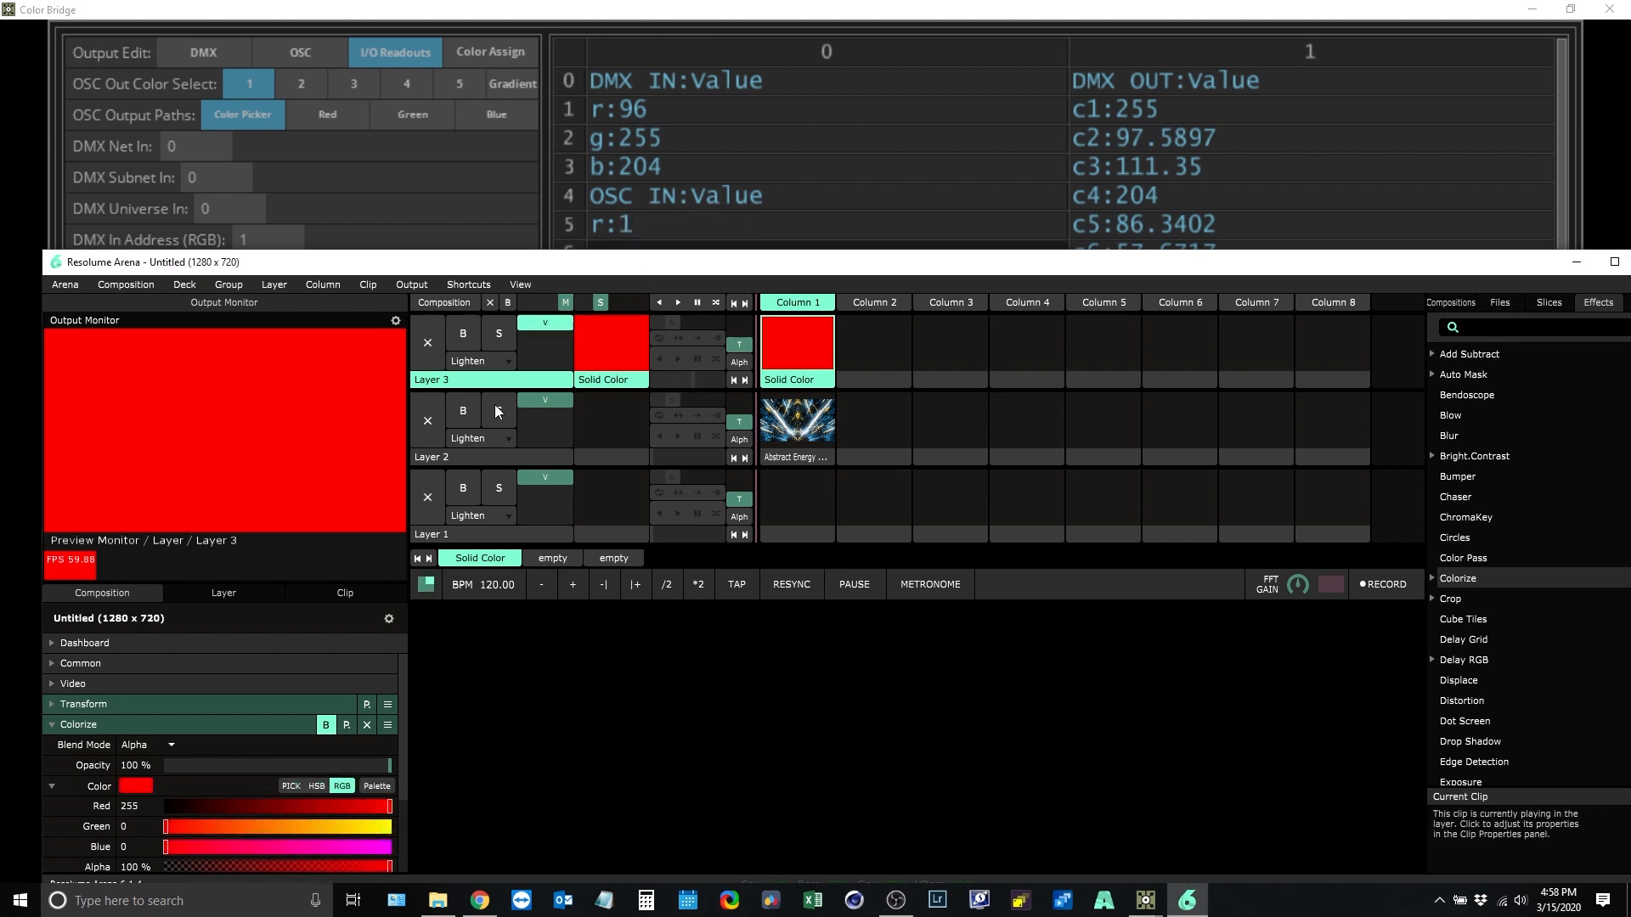
{"action": "left_click_drag", "start_coordinate": [262, 828], "coordinate": [384, 847]}
{"action": "left_click_drag", "start_coordinate": [573, 260], "coordinate": [569, 364]}
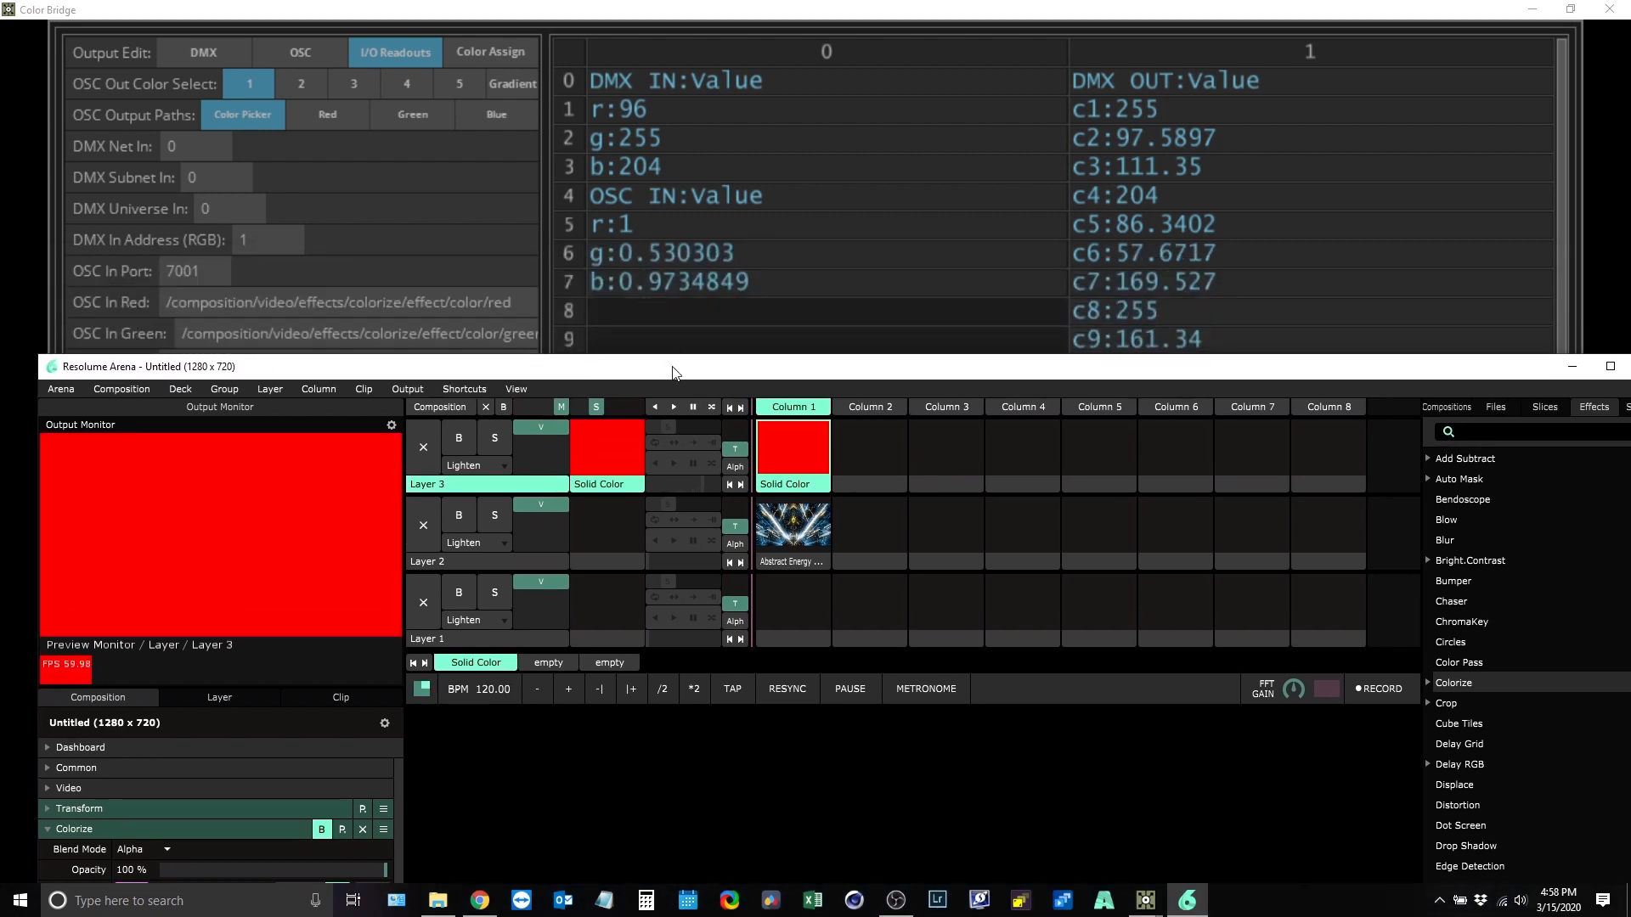
{"action": "left_click_drag", "start_coordinate": [675, 373], "coordinate": [688, 208]}
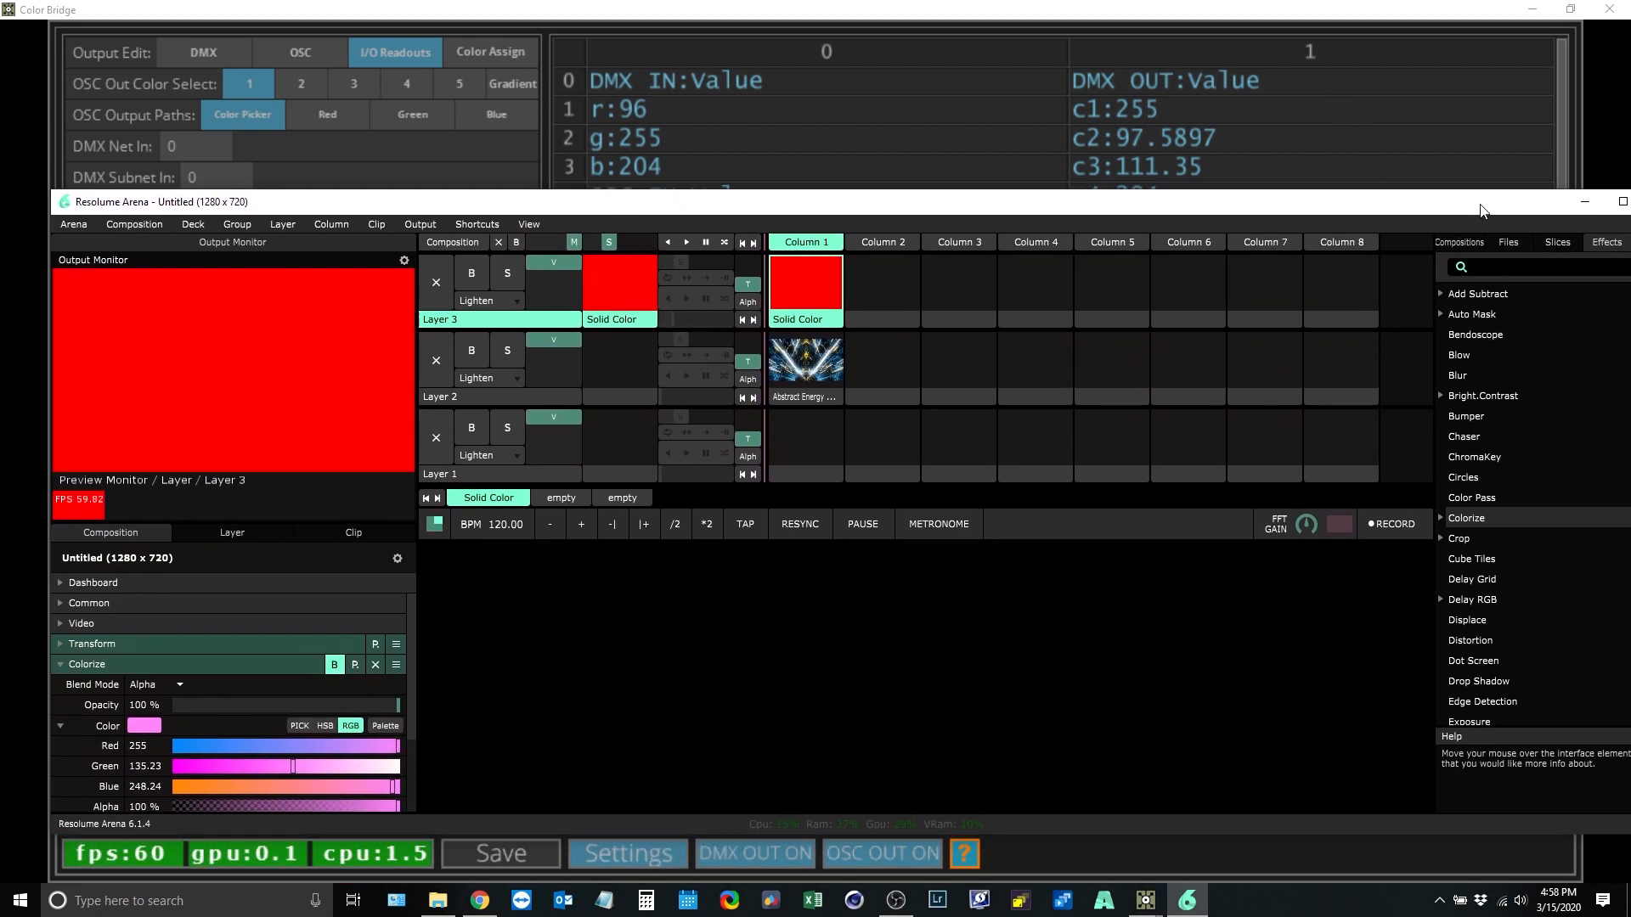
{"action": "left_click_drag", "start_coordinate": [1480, 210], "coordinate": [1432, 280]}
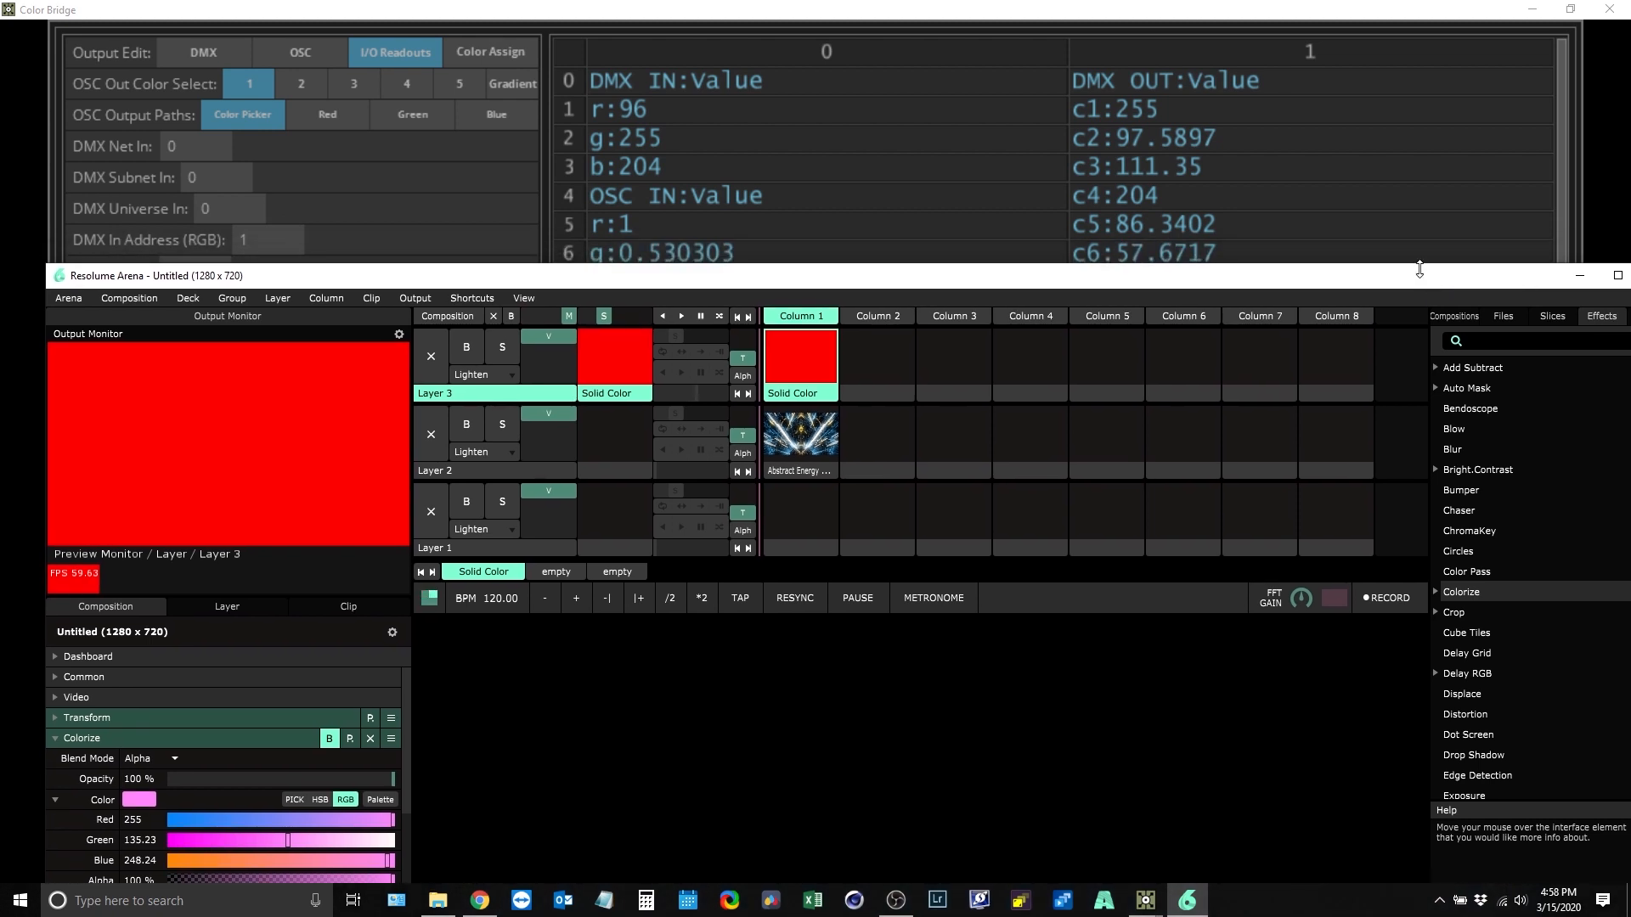
Step: Switch to Color Bridge, leave the settings and turn on Auto Update for the OSC input
{"action": "left_click", "coordinate": [1024, 16]}
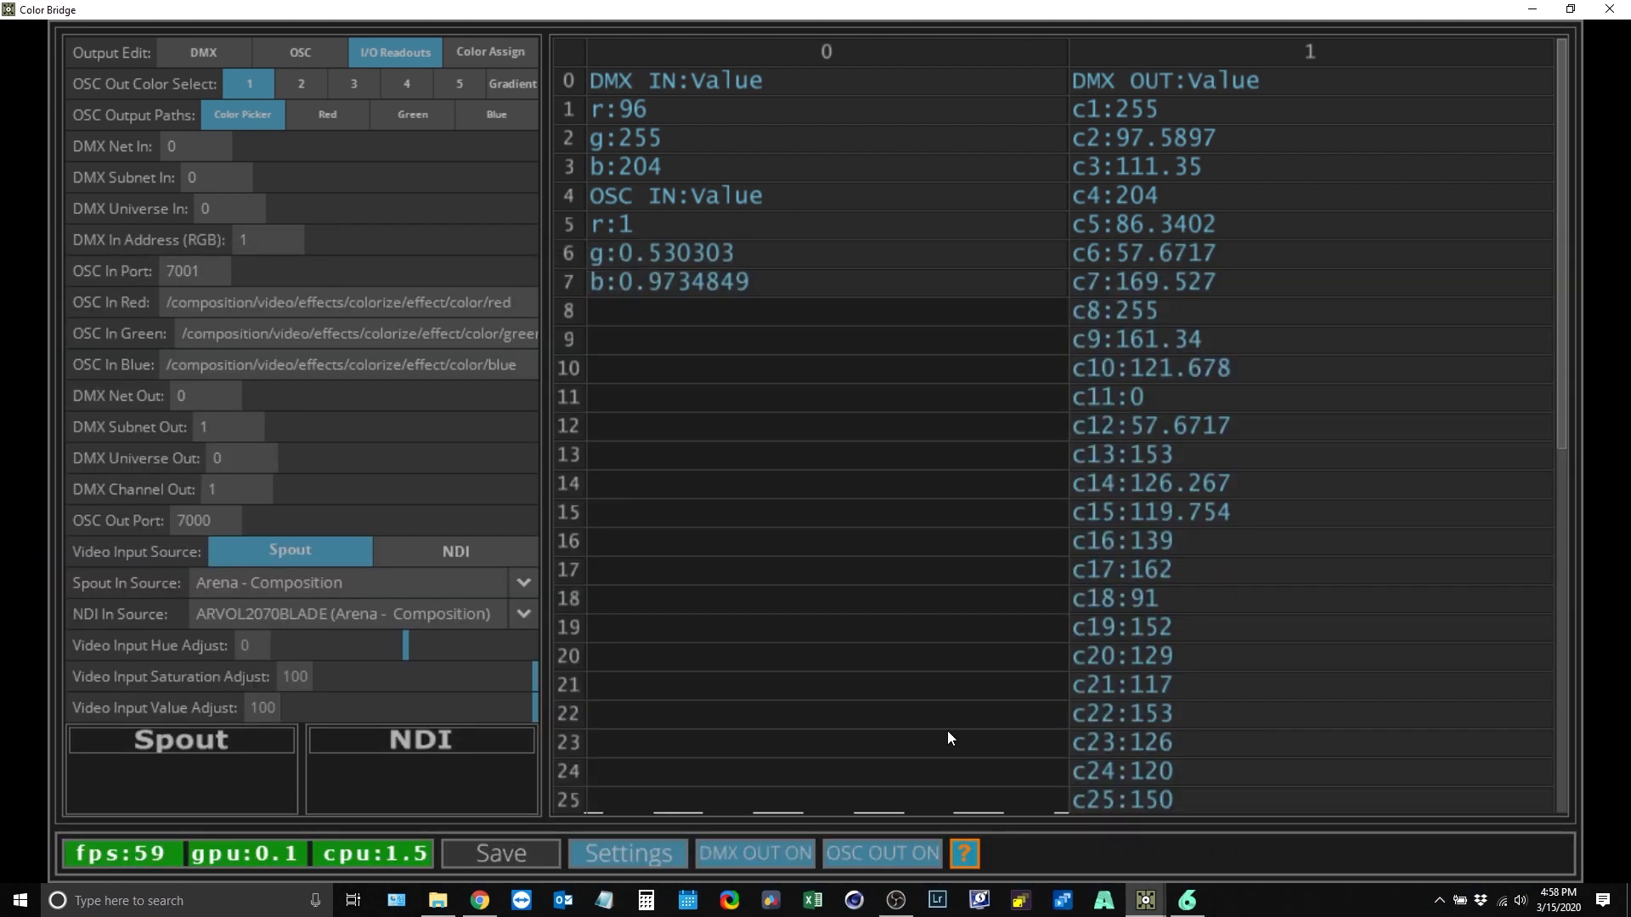
{"action": "left_click", "coordinate": [656, 853]}
{"action": "left_click", "coordinate": [884, 294]}
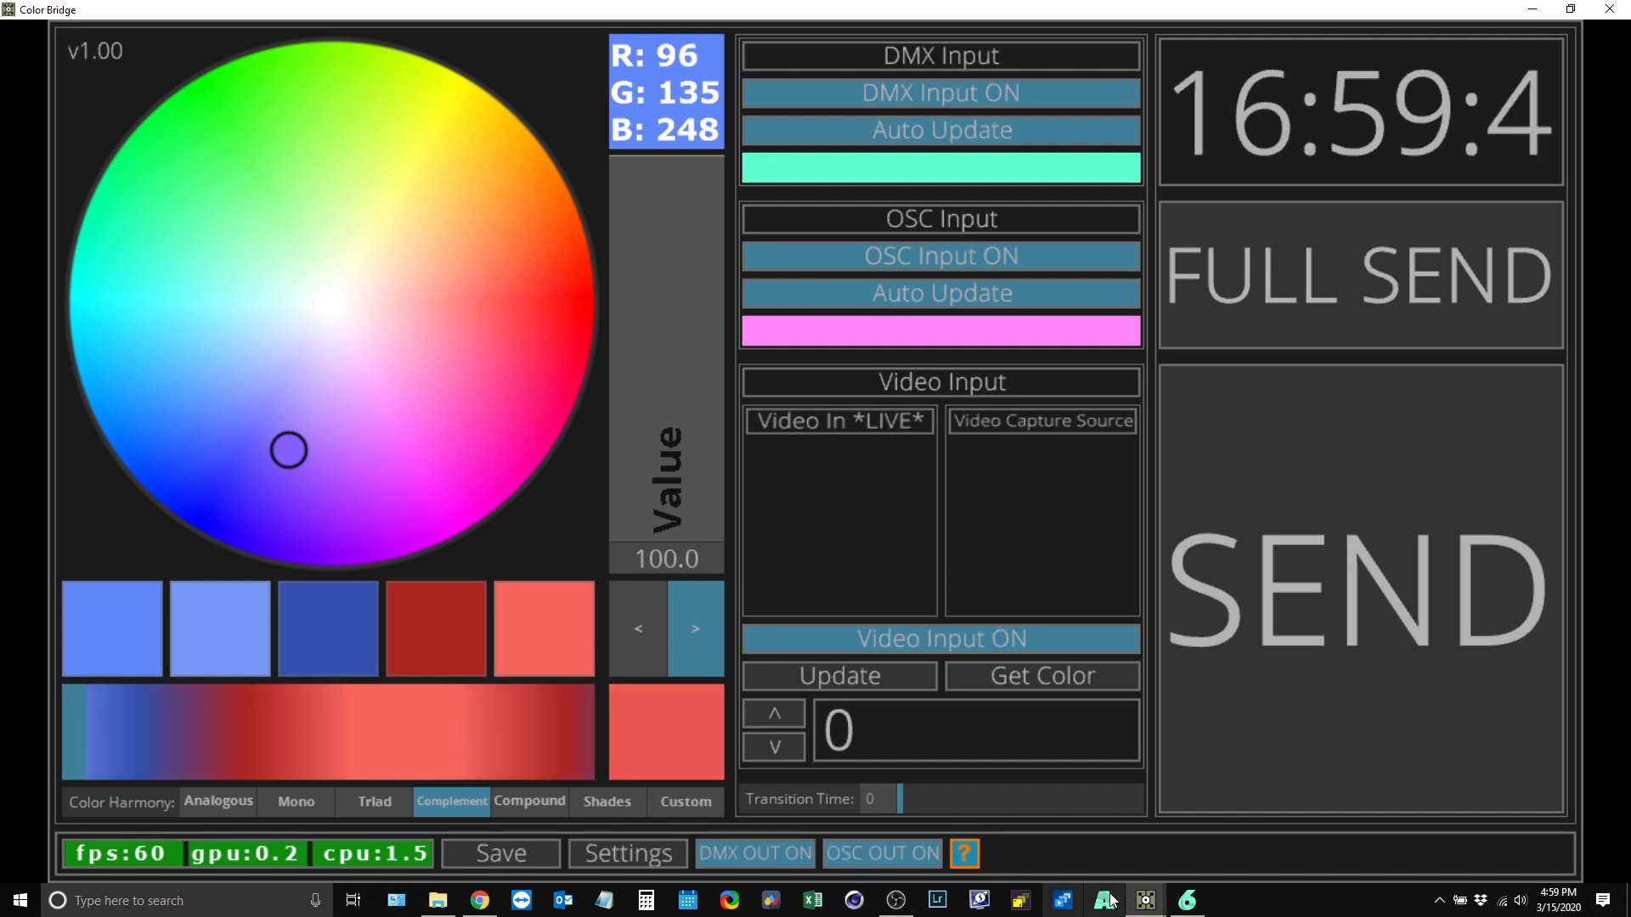
Step: Switch to Resolume Arena and set the composition's Colorize green to 0 and blue to 255
{"action": "left_click", "coordinate": [1188, 902]}
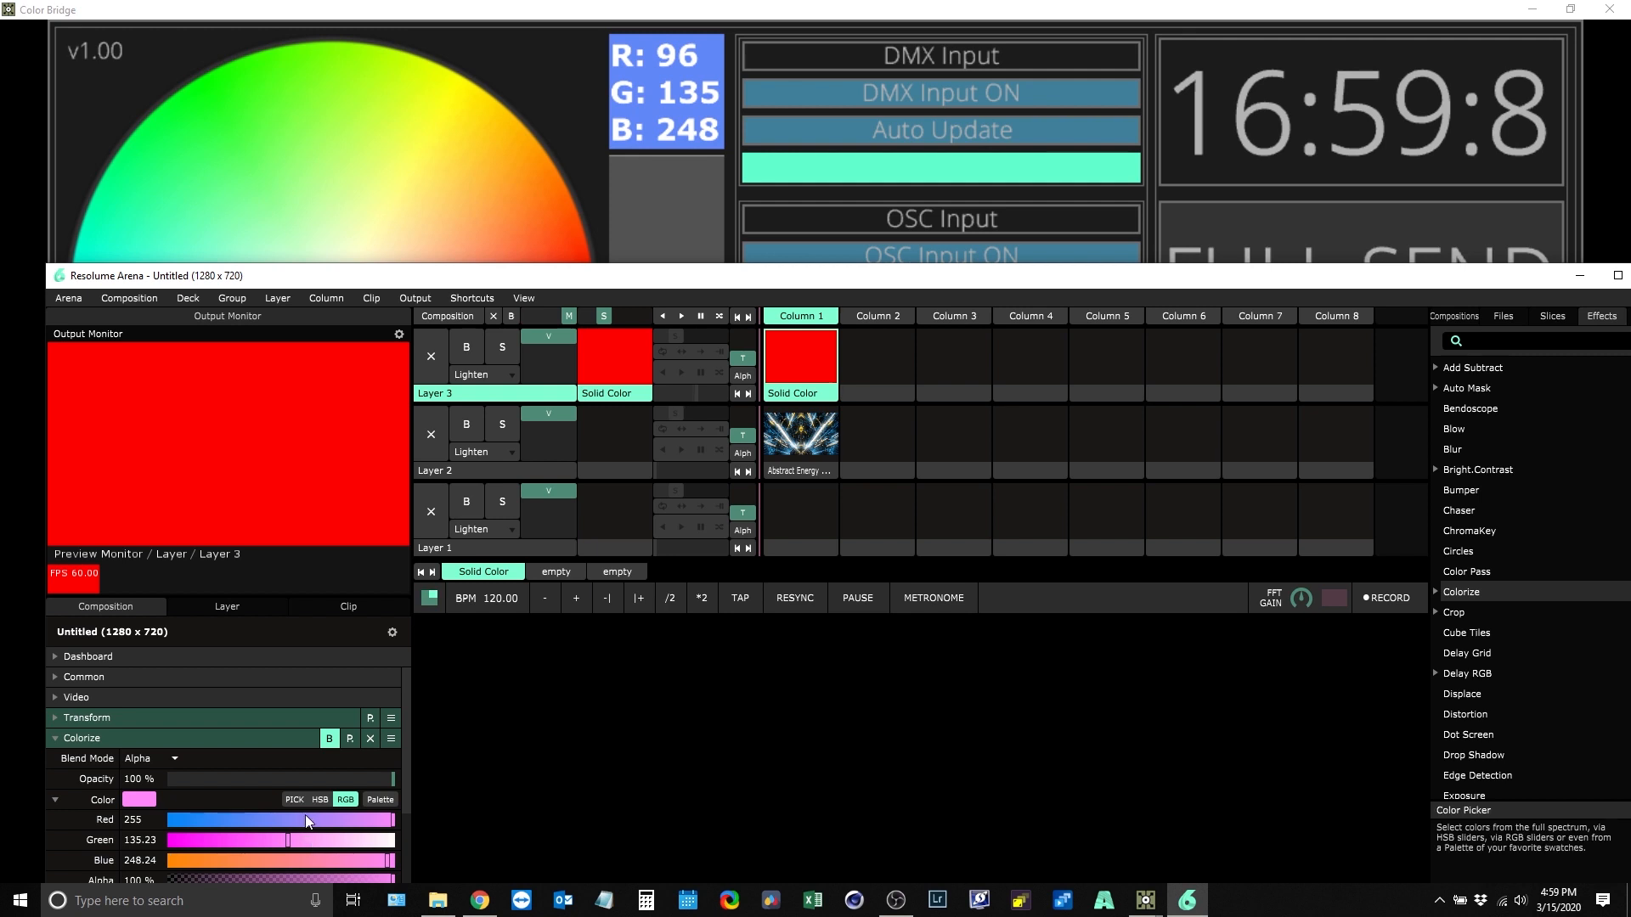
{"action": "left_click_drag", "start_coordinate": [289, 840], "coordinate": [165, 840]}
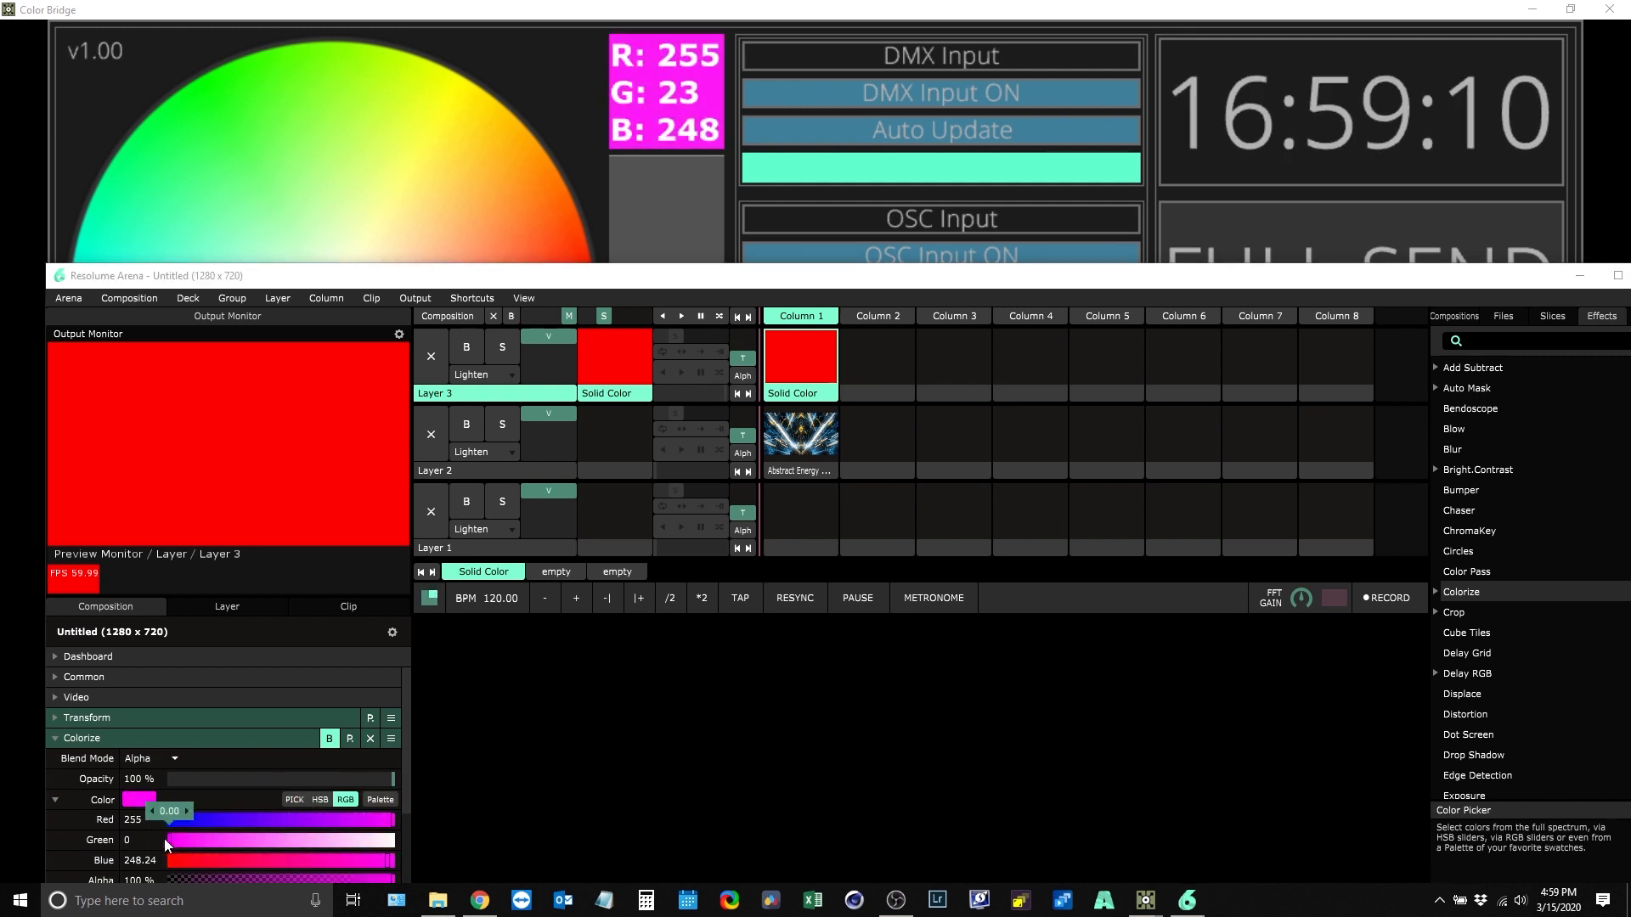
{"action": "left_click_drag", "start_coordinate": [344, 862], "coordinate": [401, 854]}
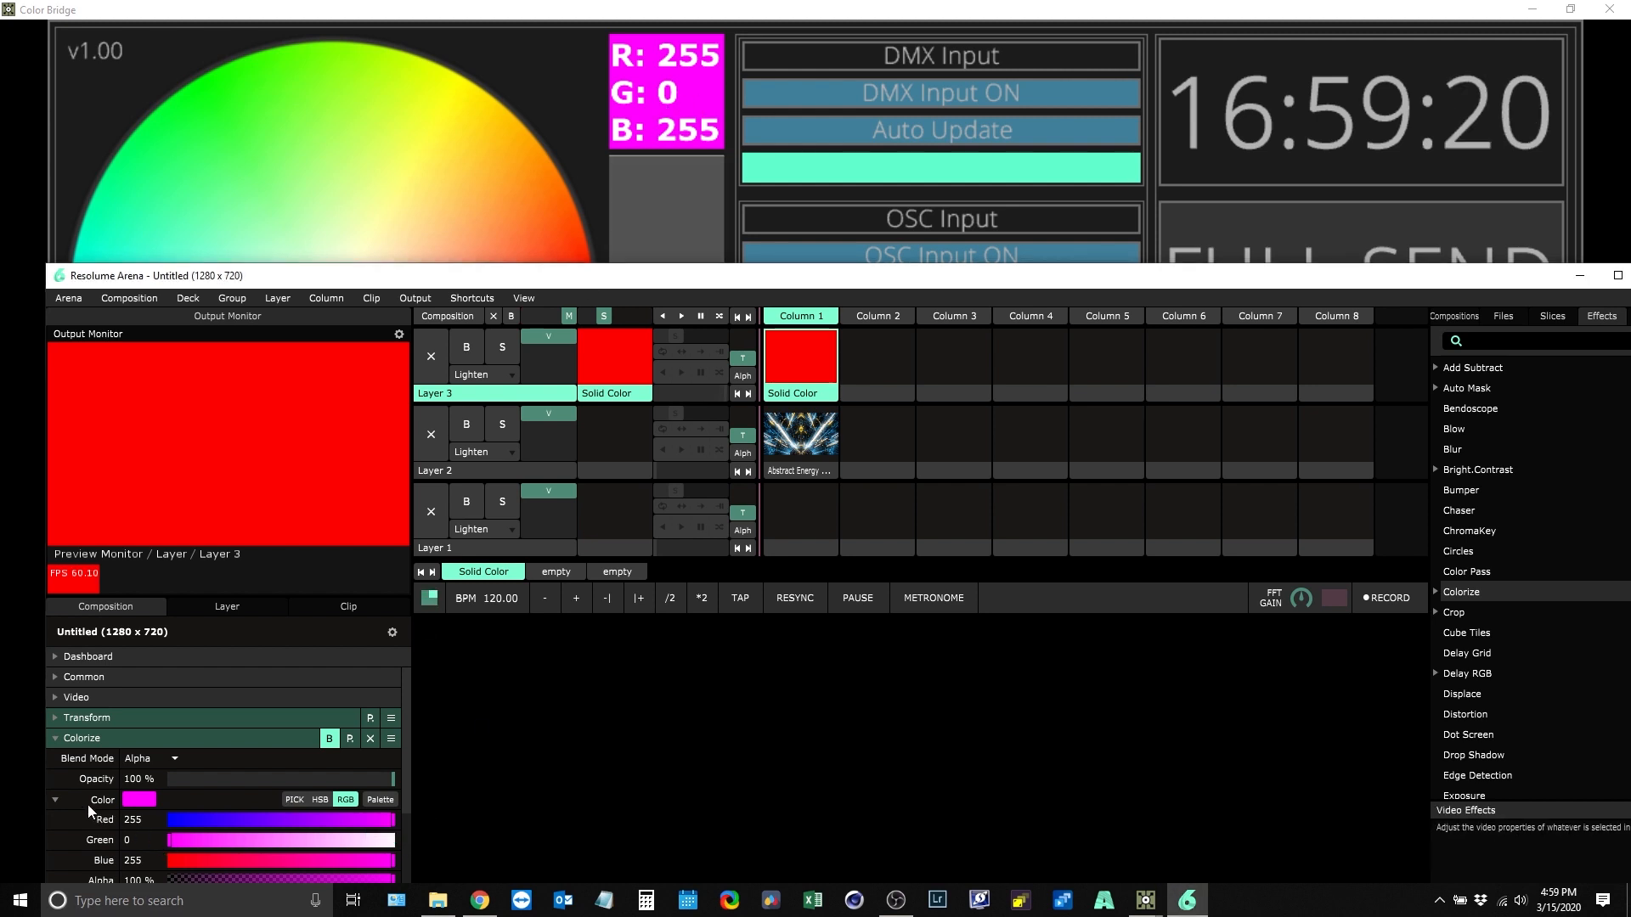
Step: Pick a green Colorize color from the spectrum picker, then refine its RGB green to about 203 and blue to about 64
{"action": "left_click", "coordinate": [297, 798]}
{"action": "mouse_move", "coordinate": [255, 826]}
{"action": "left_mouse_down"}
{"action": "mouse_move", "coordinate": [227, 829]}
{"action": "mouse_move", "coordinate": [292, 834]}
{"action": "mouse_move", "coordinate": [190, 829]}
{"action": "mouse_move", "coordinate": [314, 824]}
{"action": "left_mouse_up"}
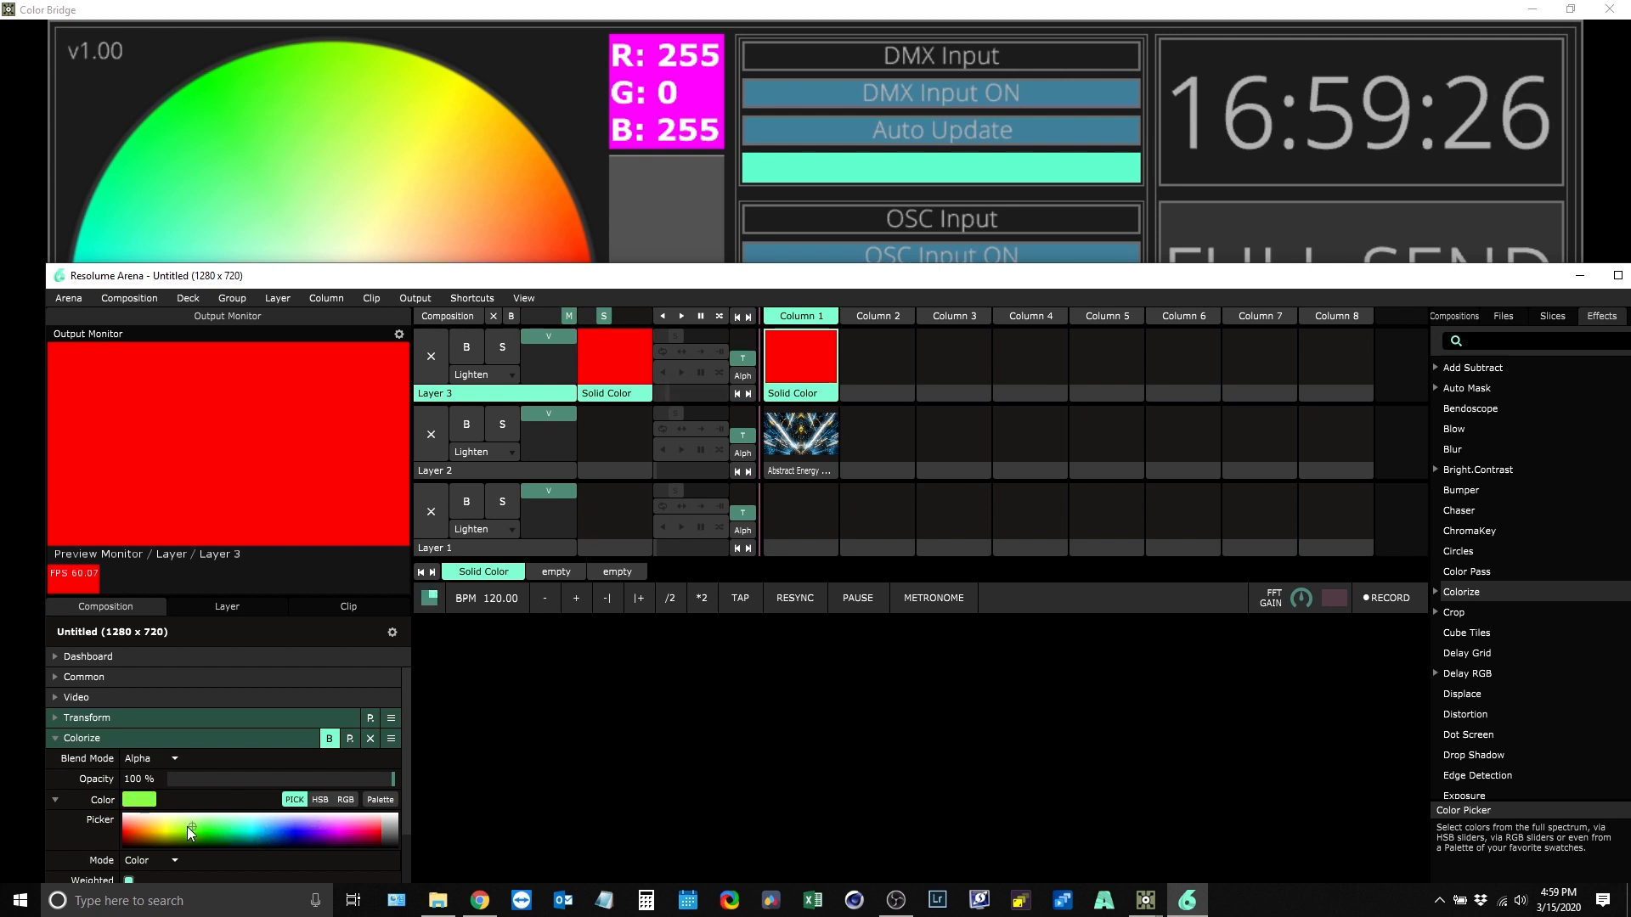
{"action": "left_click_drag", "start_coordinate": [188, 831], "coordinate": [183, 823]}
{"action": "left_click", "coordinate": [345, 799]}
{"action": "left_click_drag", "start_coordinate": [342, 839], "coordinate": [347, 838]}
{"action": "mouse_move", "coordinate": [238, 865]}
{"action": "left_mouse_down"}
{"action": "mouse_move", "coordinate": [214, 861]}
{"action": "mouse_move", "coordinate": [226, 854]}
{"action": "left_mouse_up"}
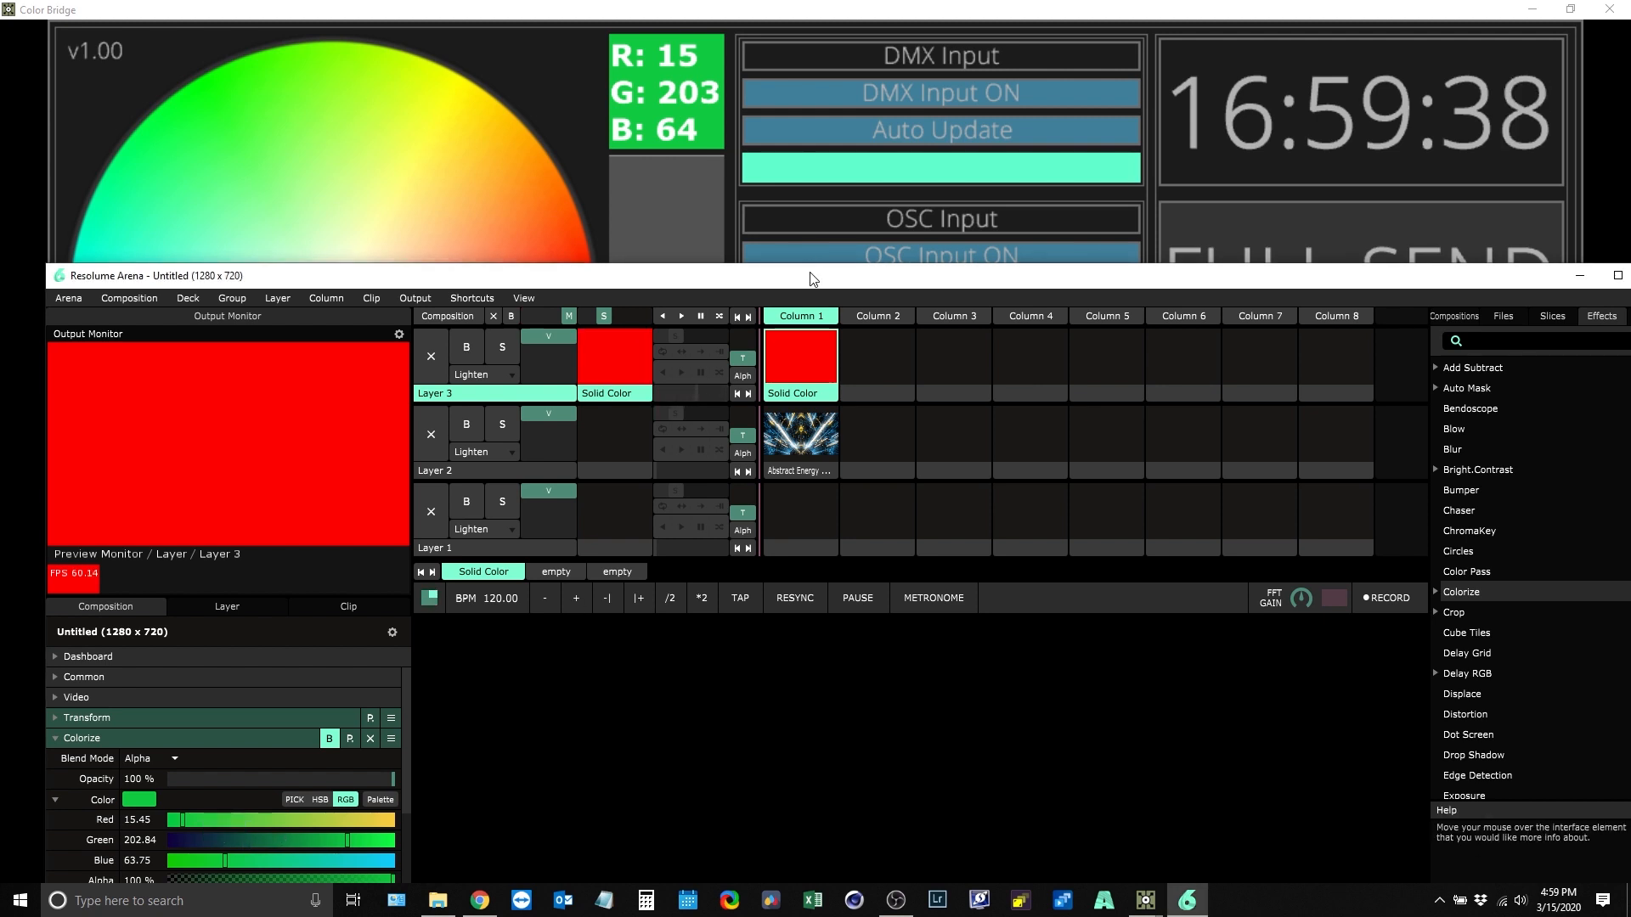
Step: Maximize the Arena window, play the Lines generator's 45° Pan preset in Layer 1, Column 1, and clear Layer 3
{"action": "left_click_drag", "start_coordinate": [811, 279], "coordinate": [823, 241]}
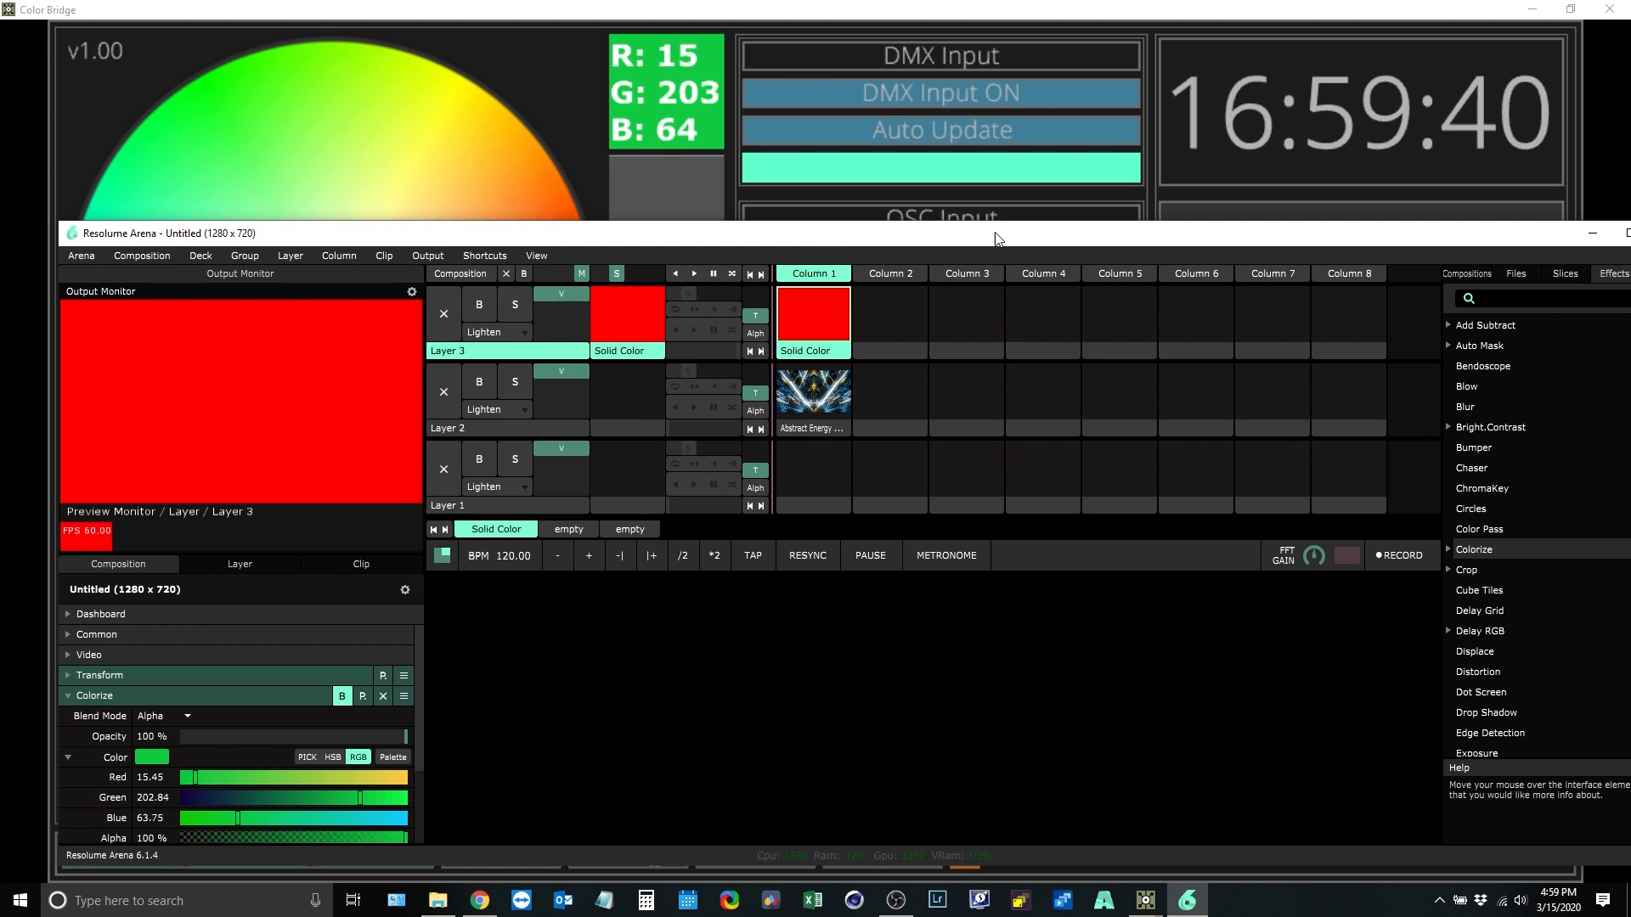
{"action": "left_click_drag", "start_coordinate": [998, 239], "coordinate": [1005, 40]}
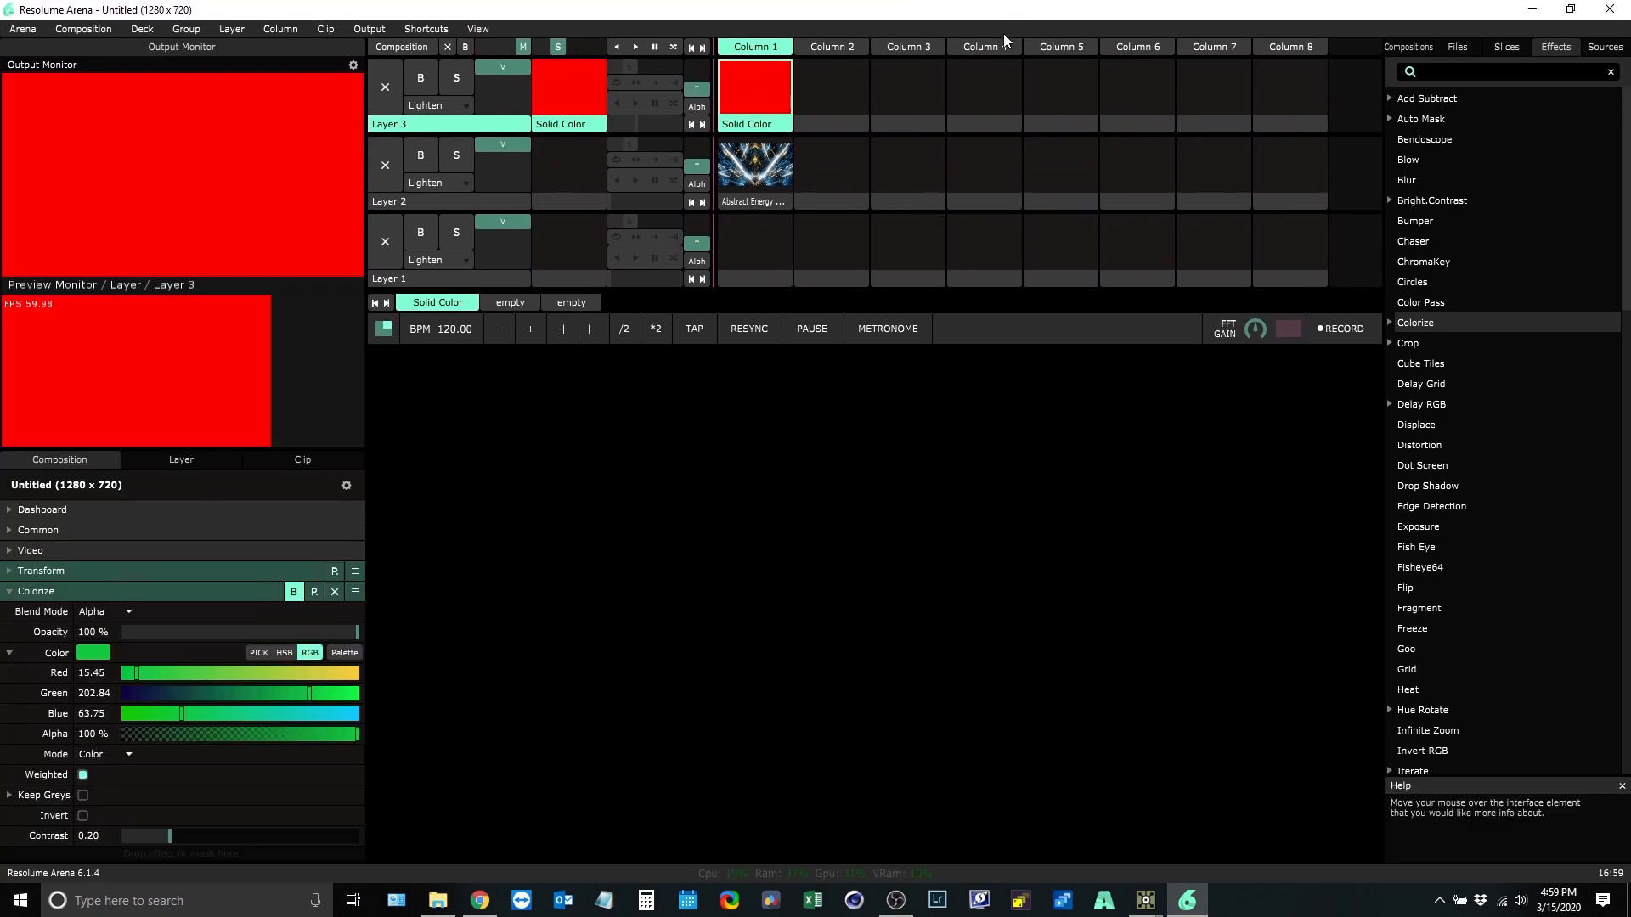
{"action": "left_click", "coordinate": [1604, 47]}
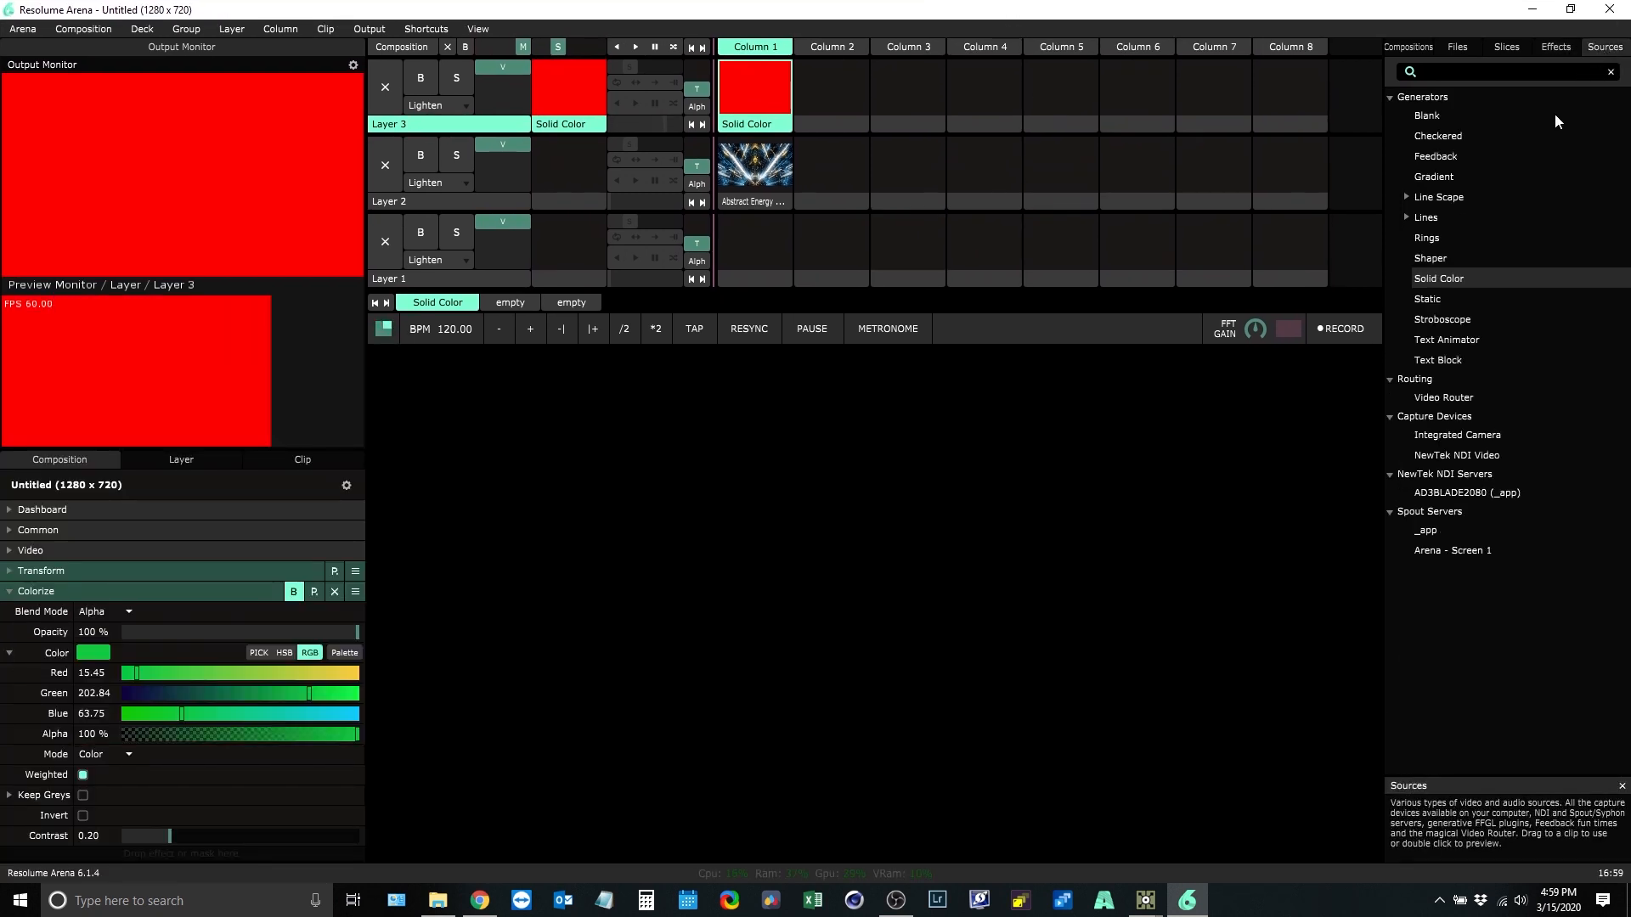
{"action": "left_click", "coordinate": [1407, 218]}
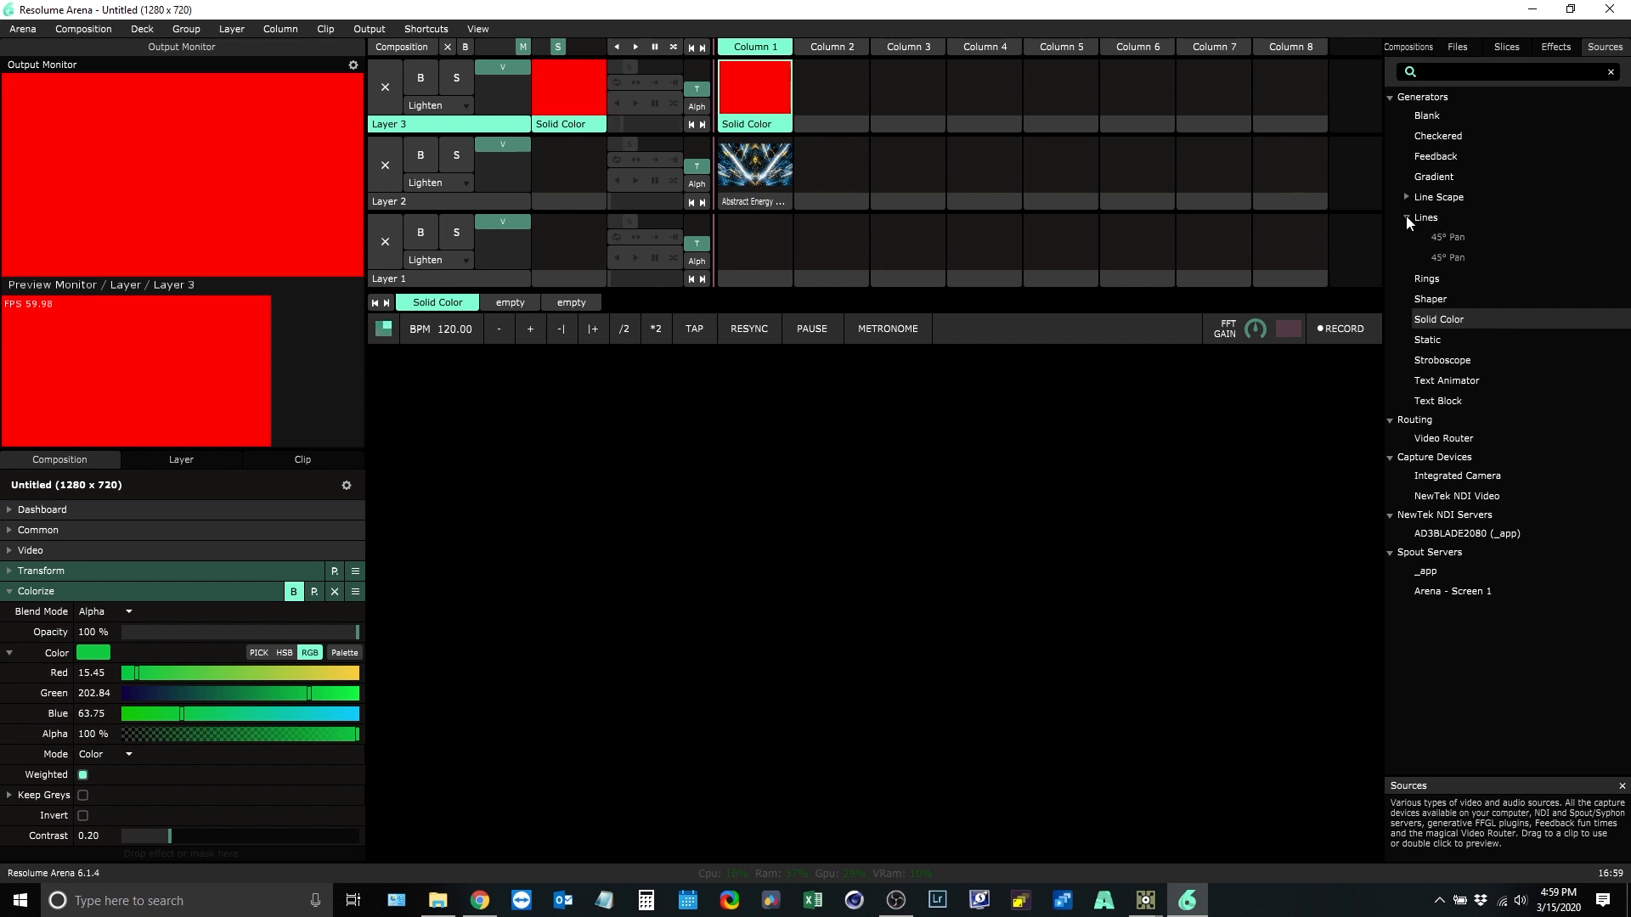
{"action": "left_click_drag", "start_coordinate": [1454, 234], "coordinate": [762, 242]}
{"action": "left_click", "coordinate": [761, 243]}
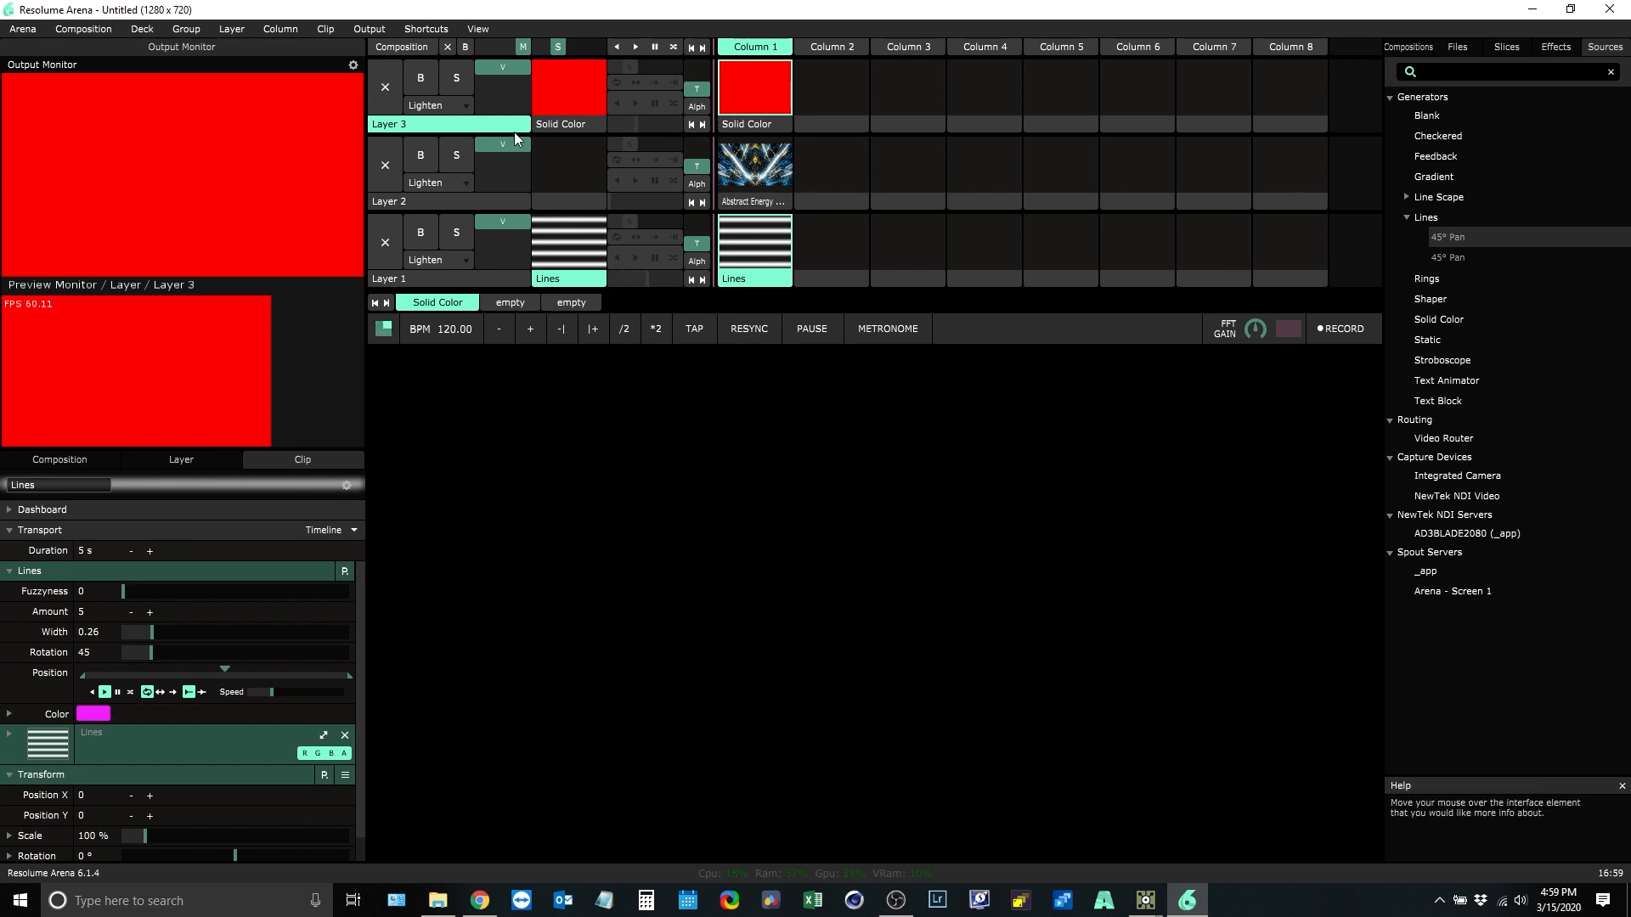
{"action": "left_click", "coordinate": [388, 89]}
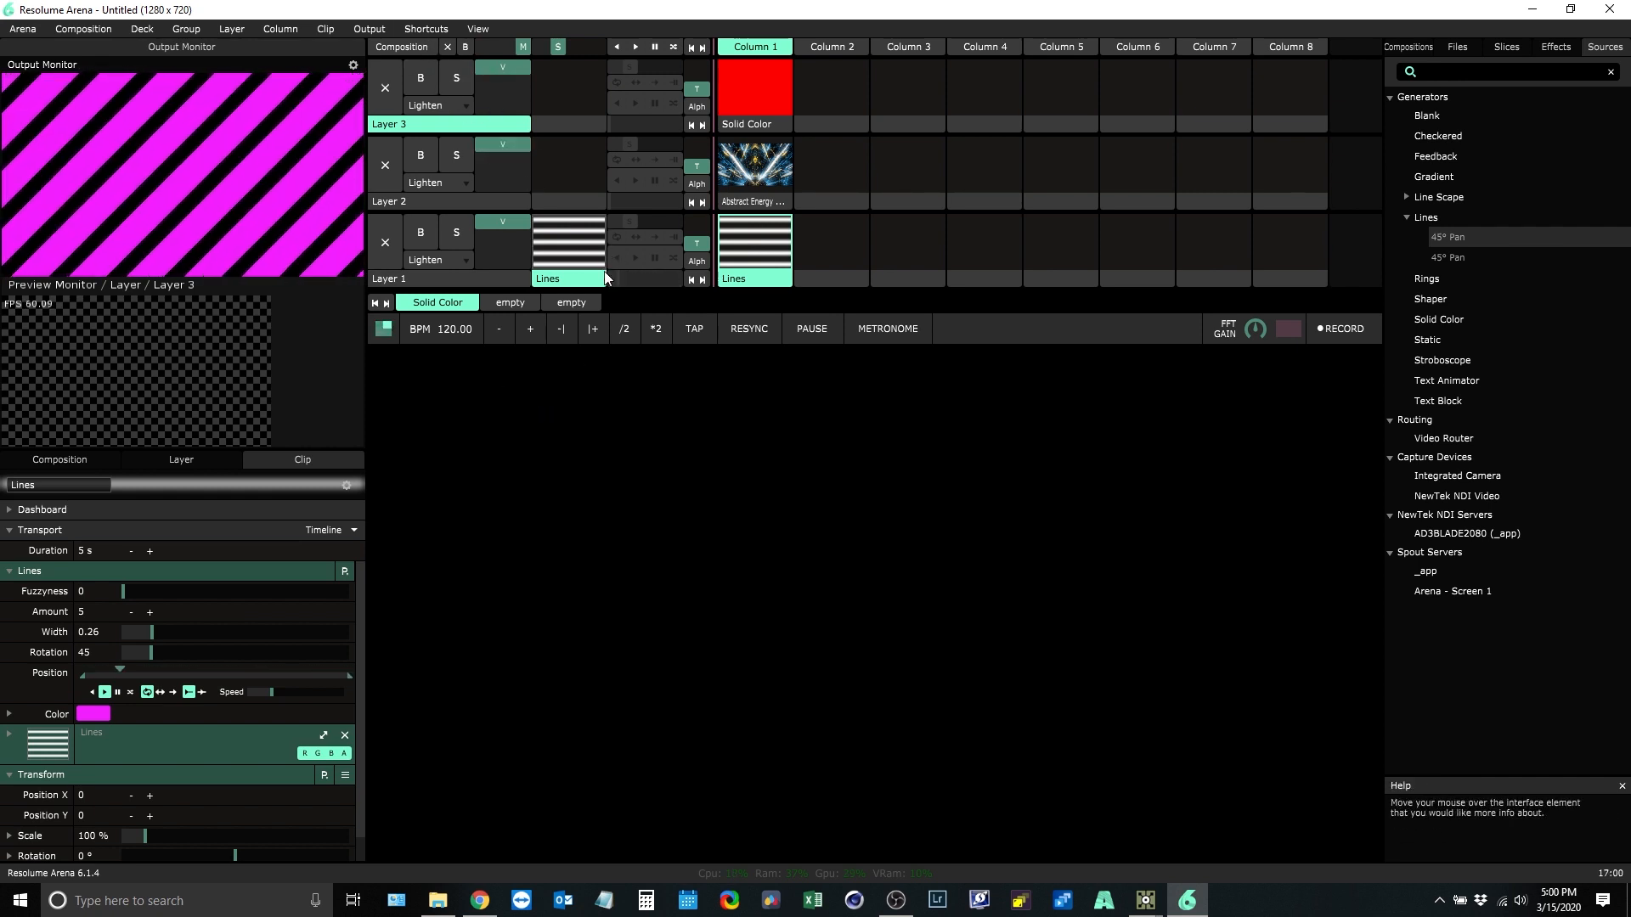
Step: Assign Screen 1 to Virtual Output in the Advanced Output settings, save, and enable Texture sharing (Spout) for the composition
{"action": "key", "text": "ctrl+shift+a"}
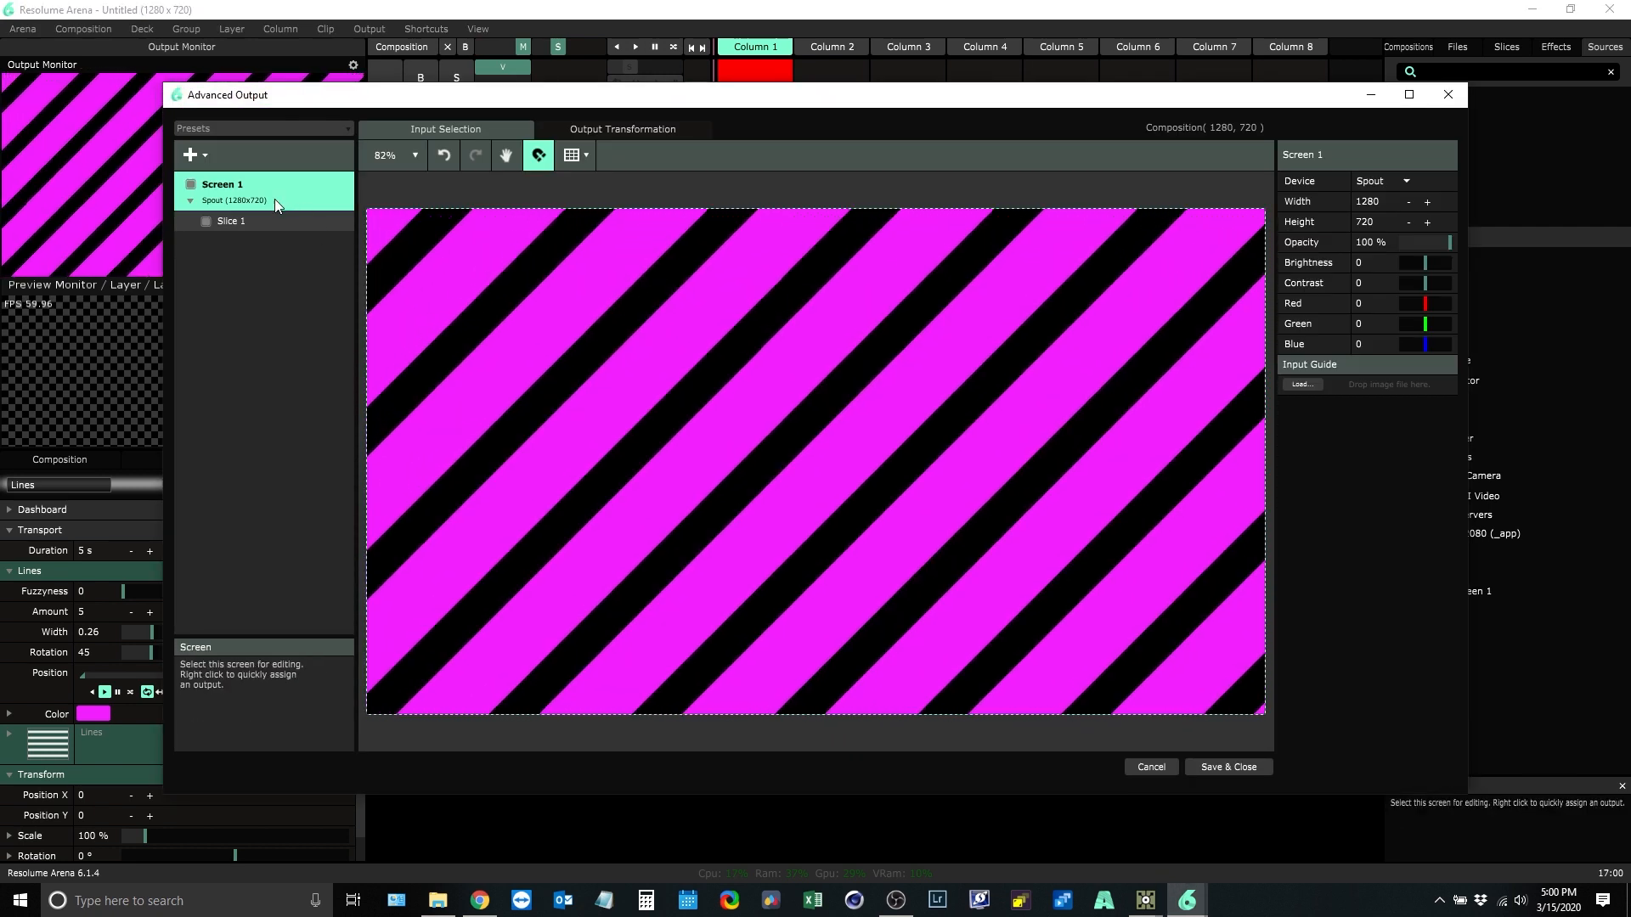
{"action": "right_click", "coordinate": [243, 202]}
{"action": "left_click", "coordinate": [297, 233]}
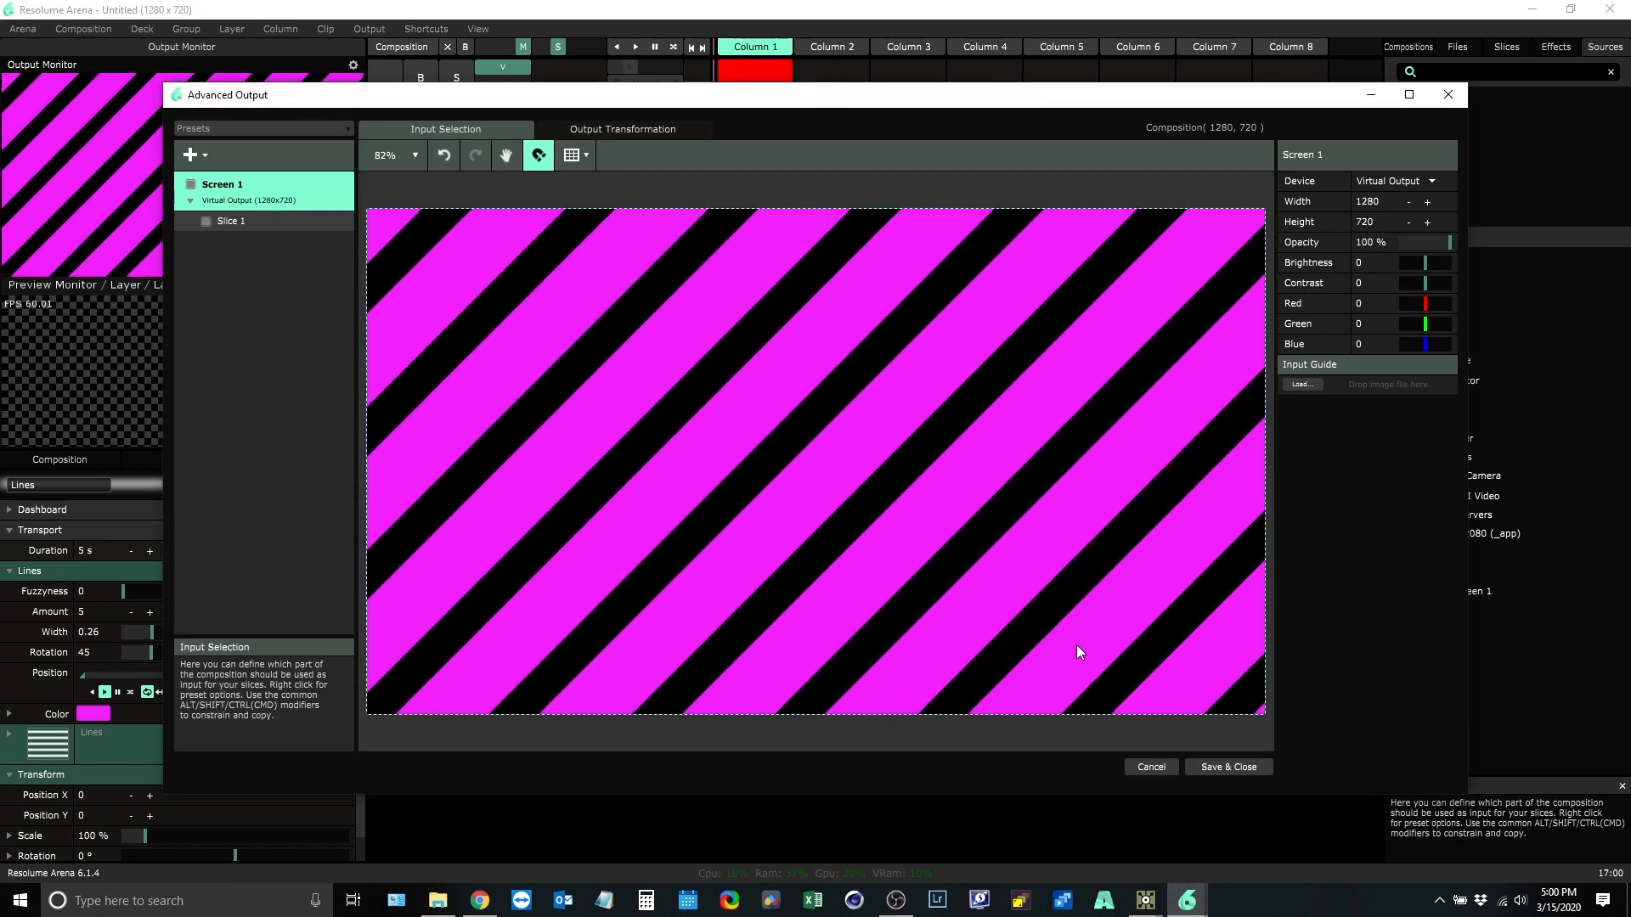
{"action": "left_click", "coordinate": [1228, 767]}
{"action": "left_click", "coordinate": [361, 29]}
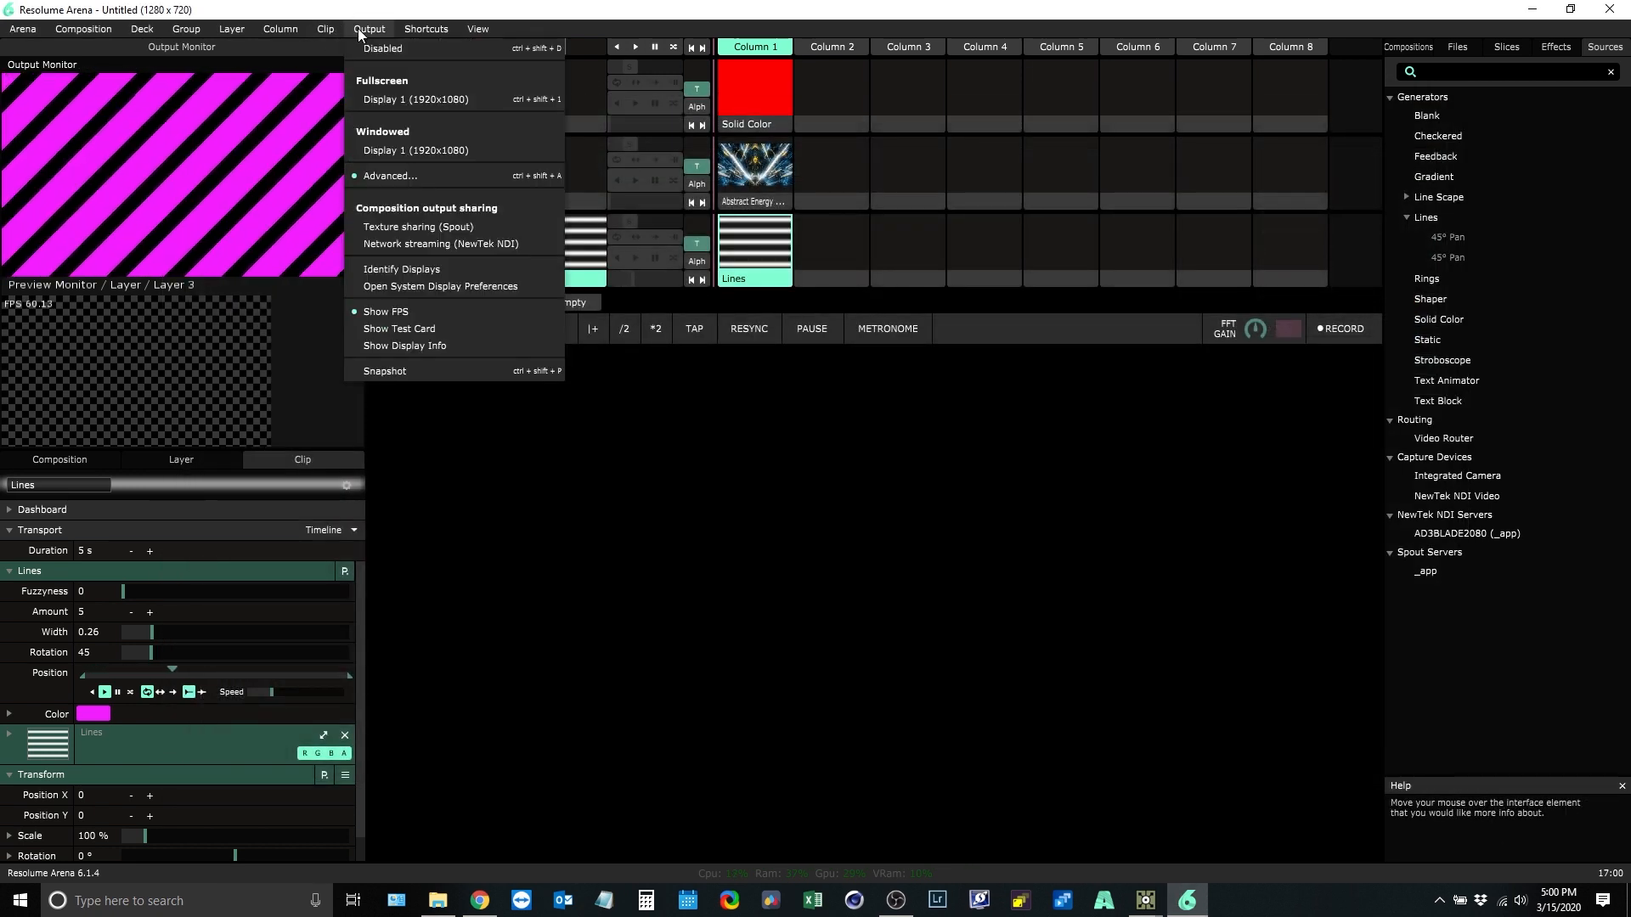
{"action": "left_click", "coordinate": [435, 228]}
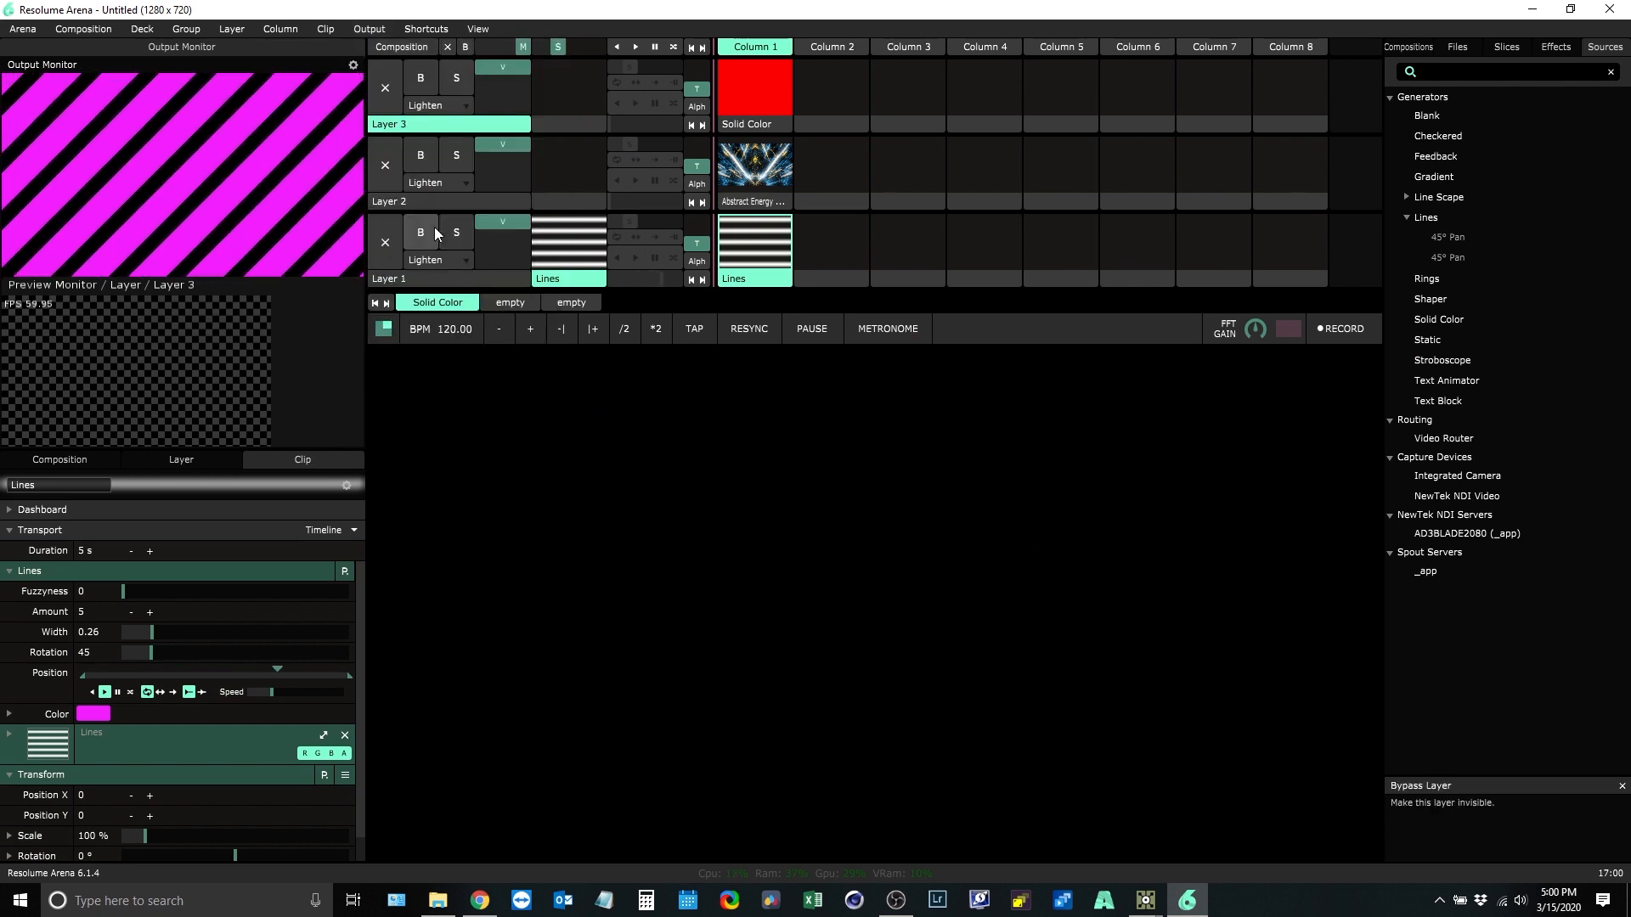
Step: Switch to Color Bridge, check the Spout preview in the settings, and capture a color from the live video input
{"action": "mouse_move", "coordinate": [1146, 899]}
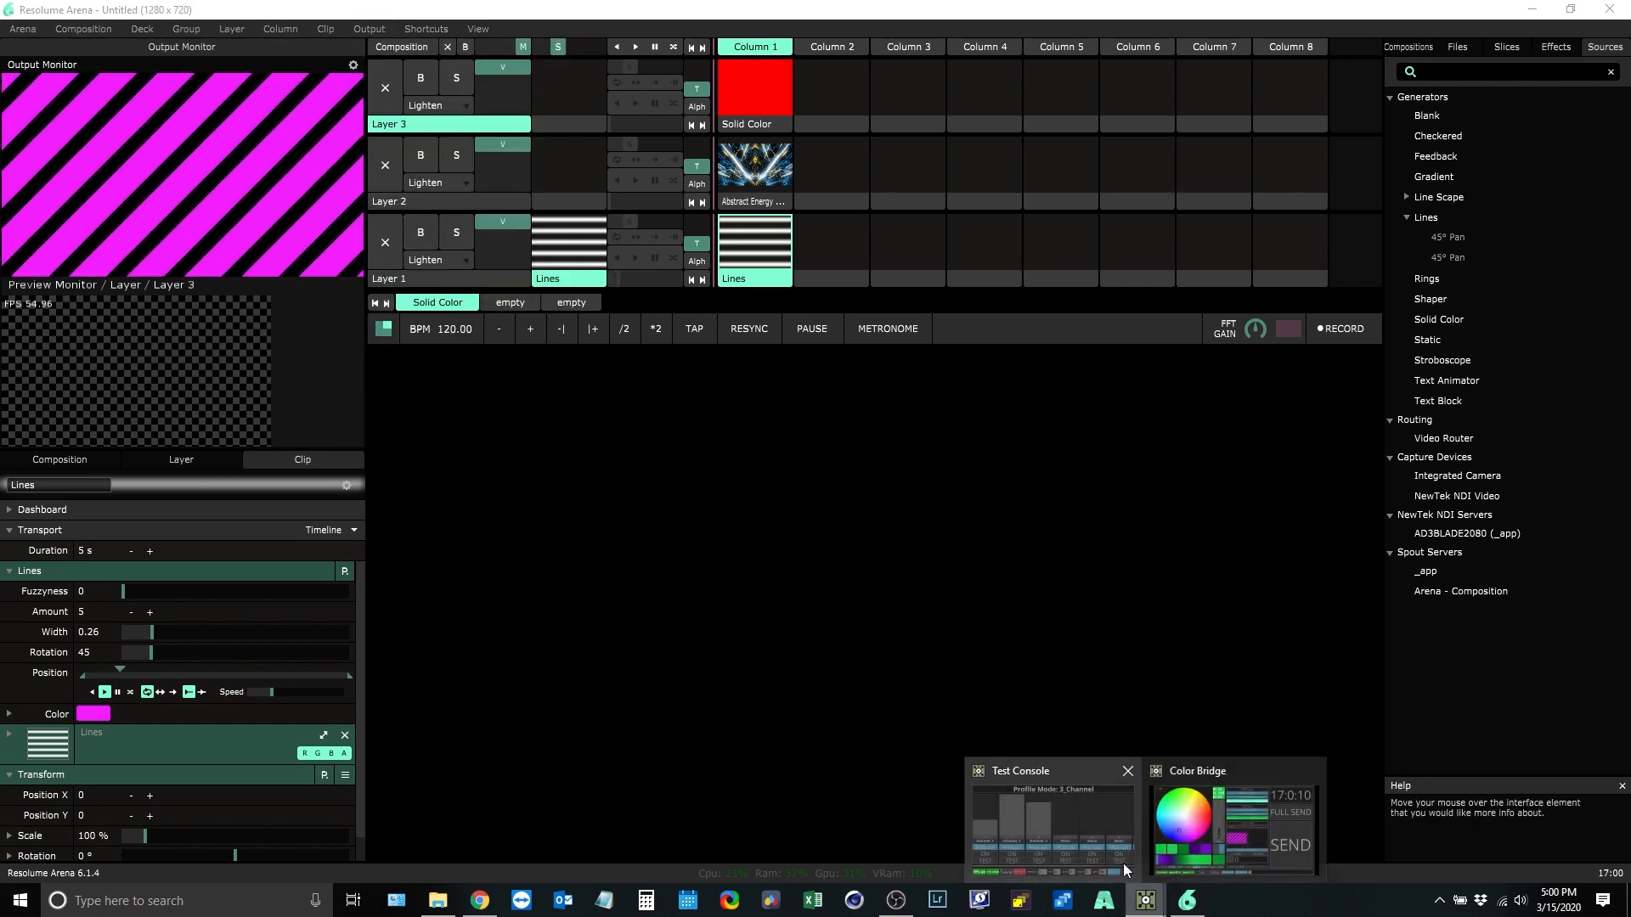
{"action": "left_click", "coordinate": [1209, 824]}
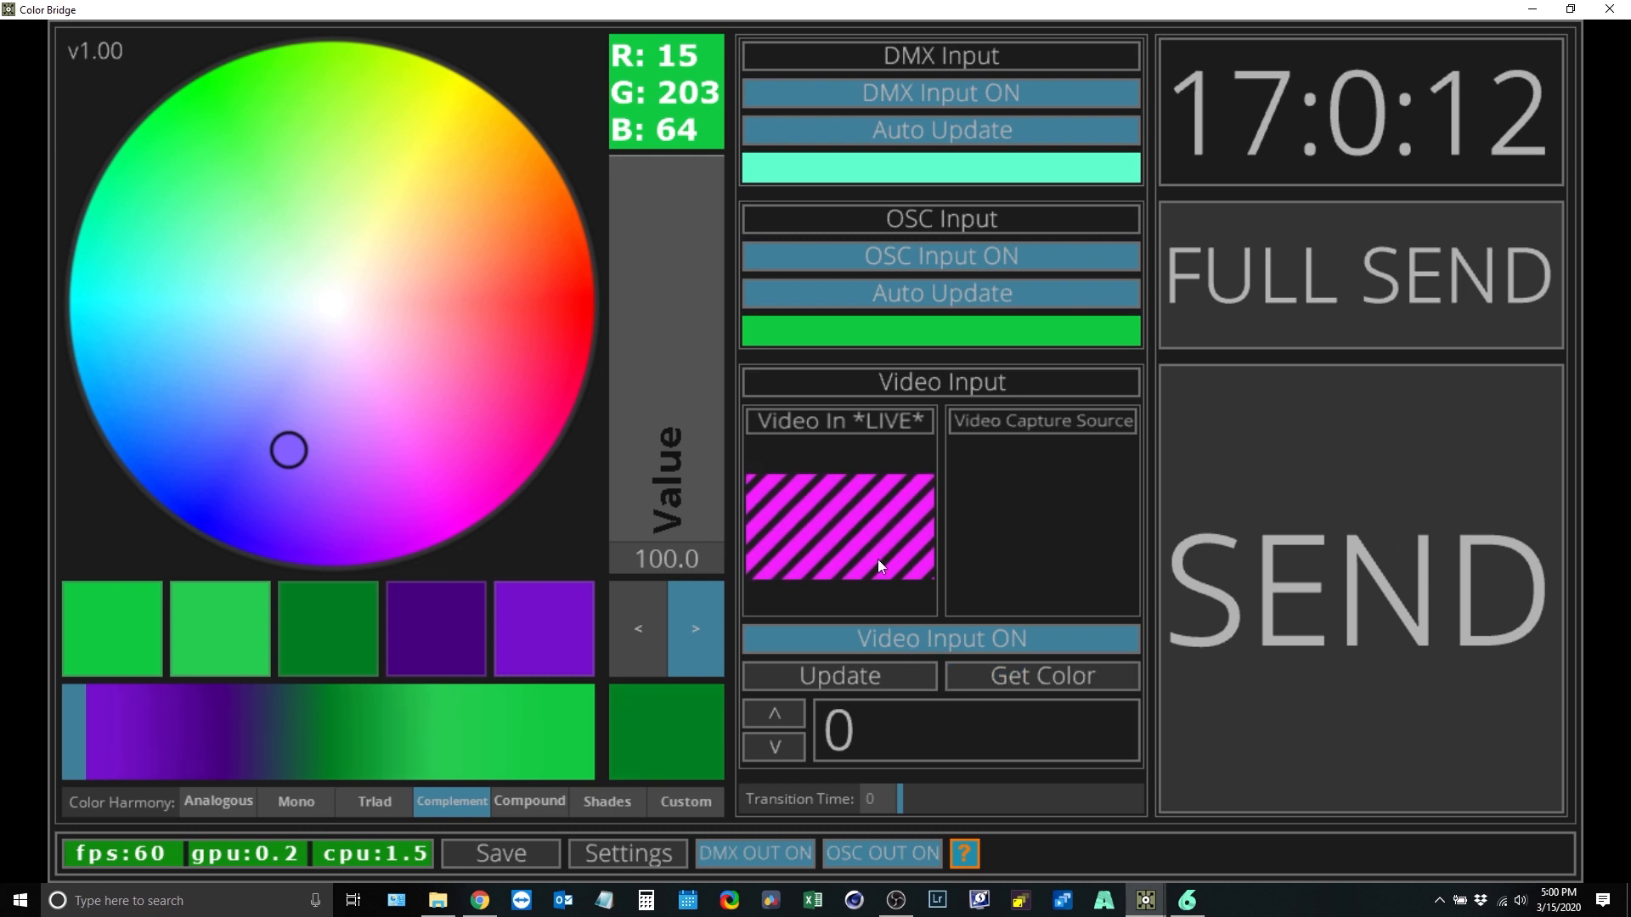
{"action": "left_click", "coordinate": [634, 855]}
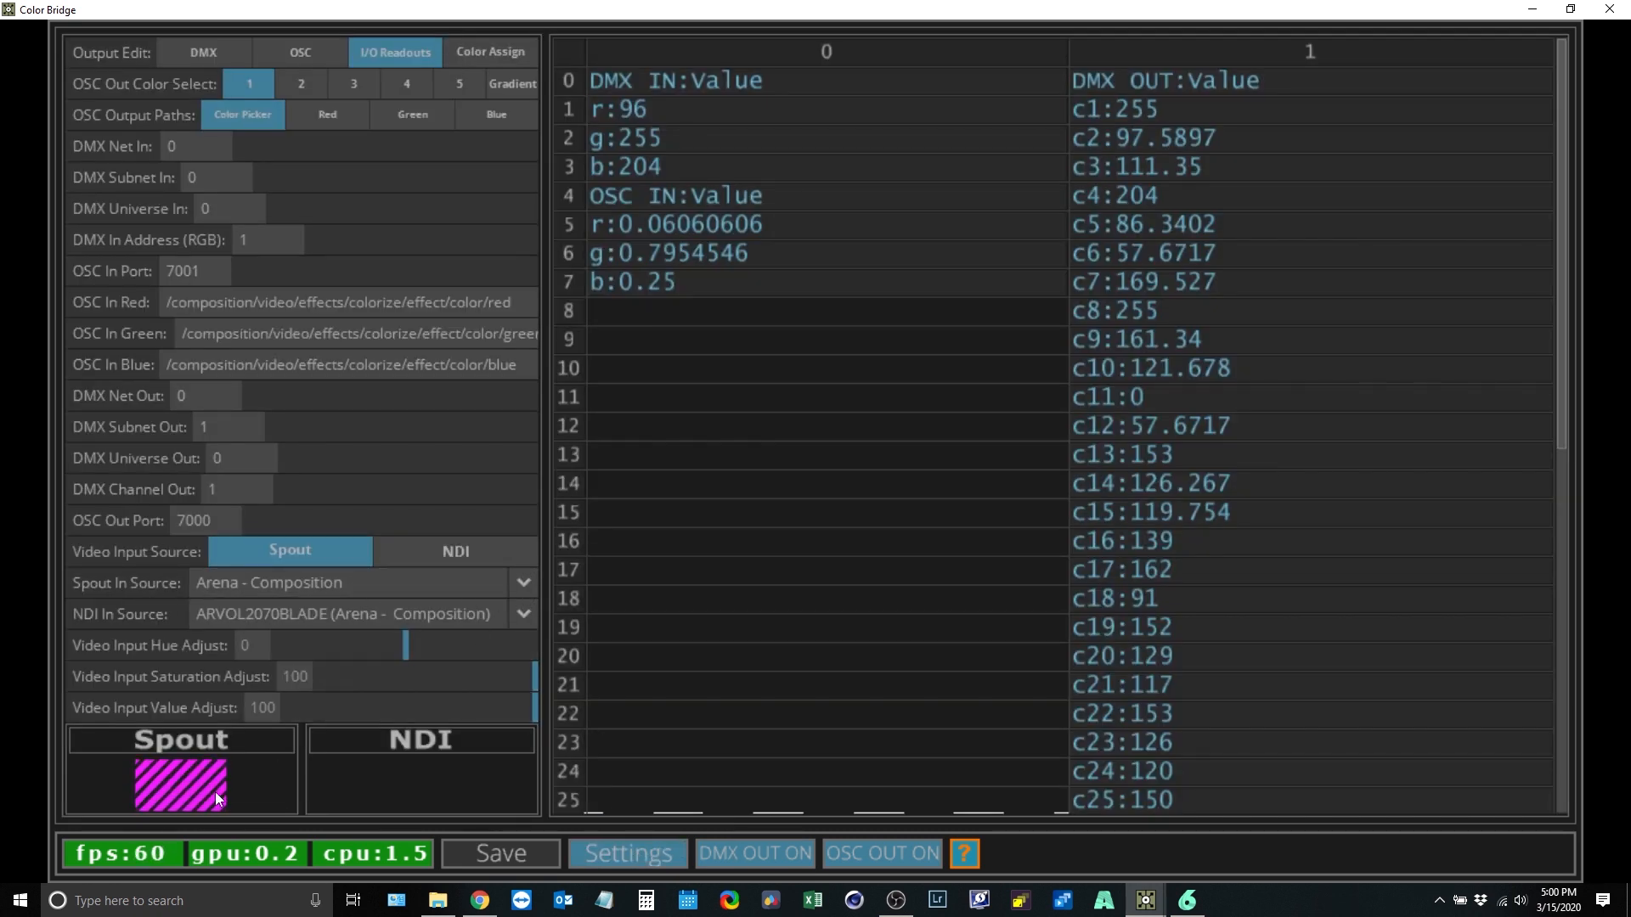
{"action": "left_click", "coordinate": [604, 855]}
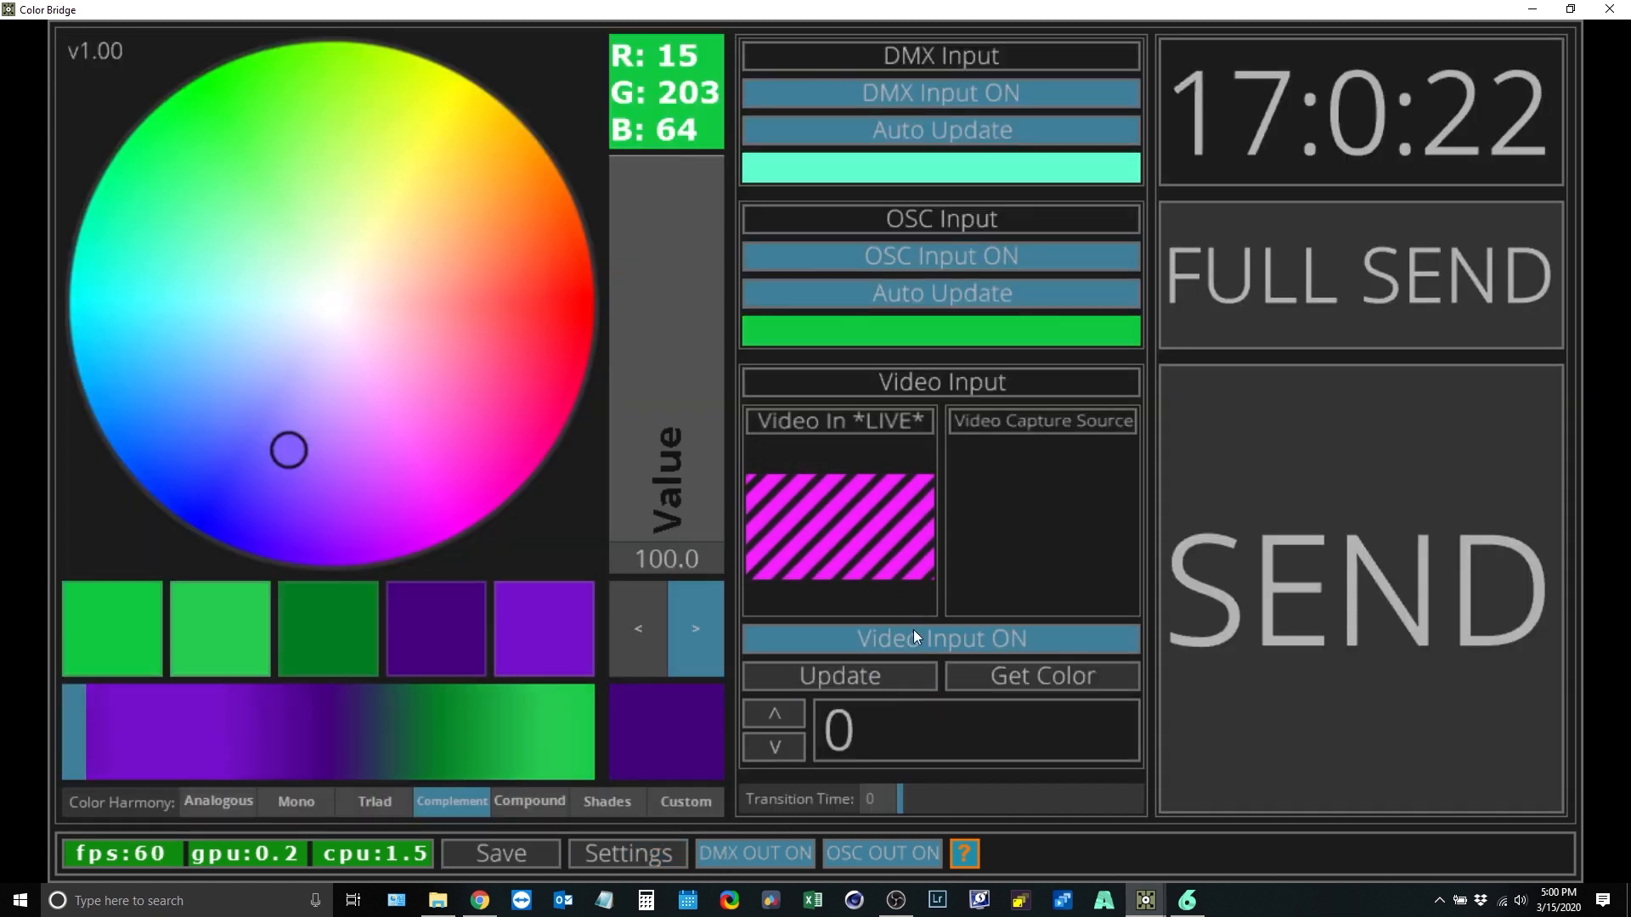
{"action": "left_click", "coordinate": [1023, 679]}
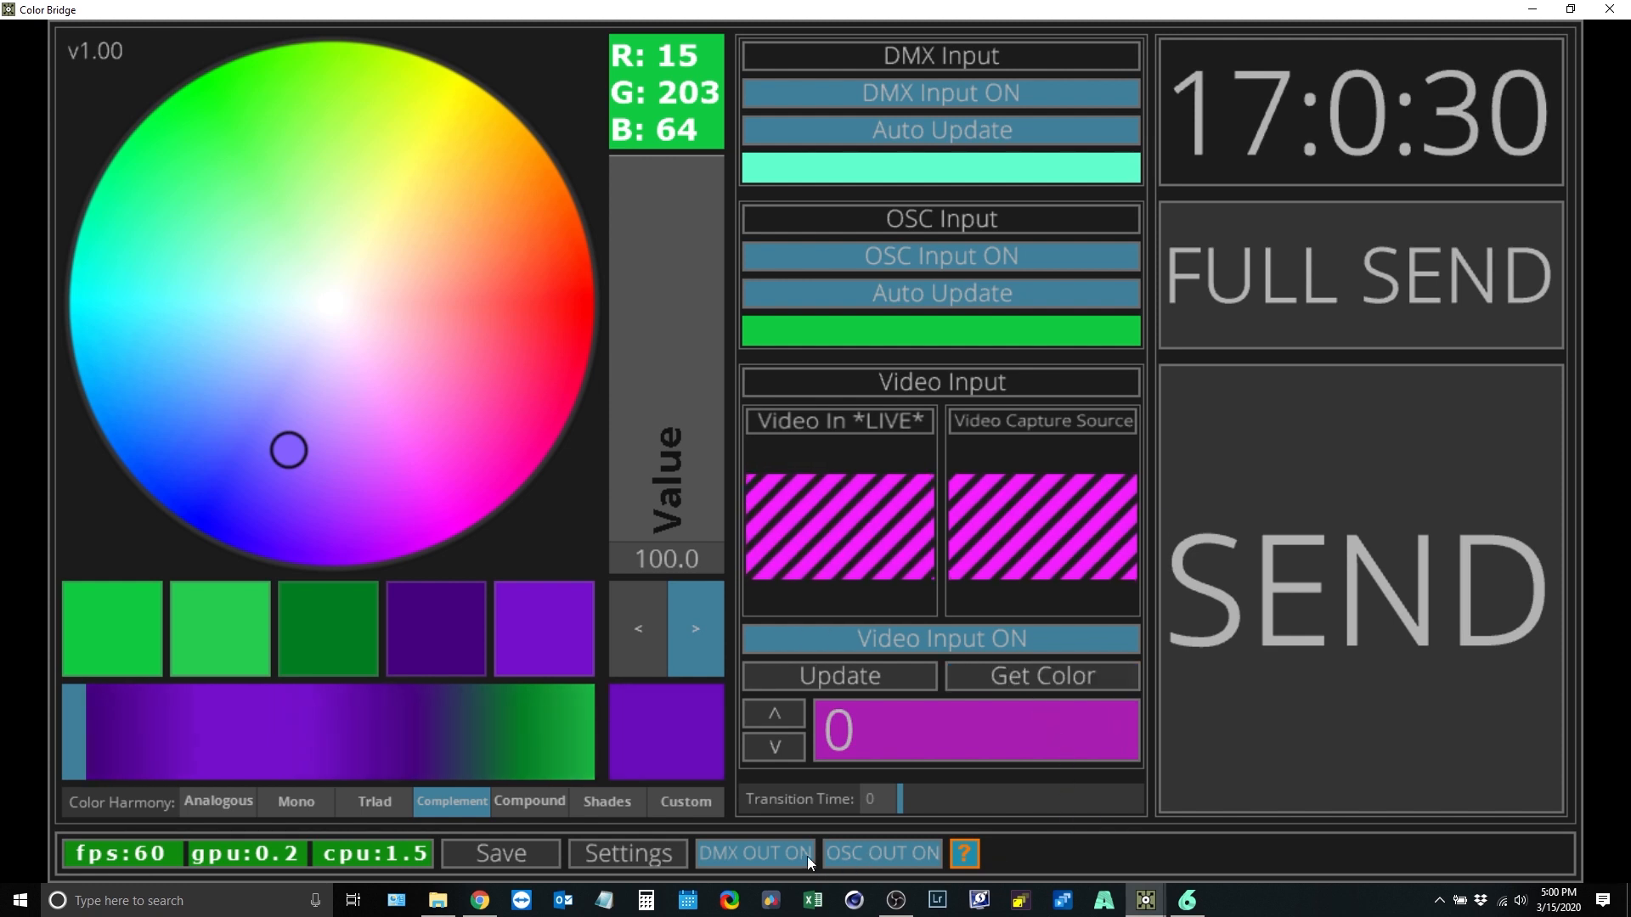
Step: Switch to Resolume Arena, load Bc_Unipoop 8.mov into Layer 1, Column 2 and play it
{"action": "left_click", "coordinate": [1153, 907]}
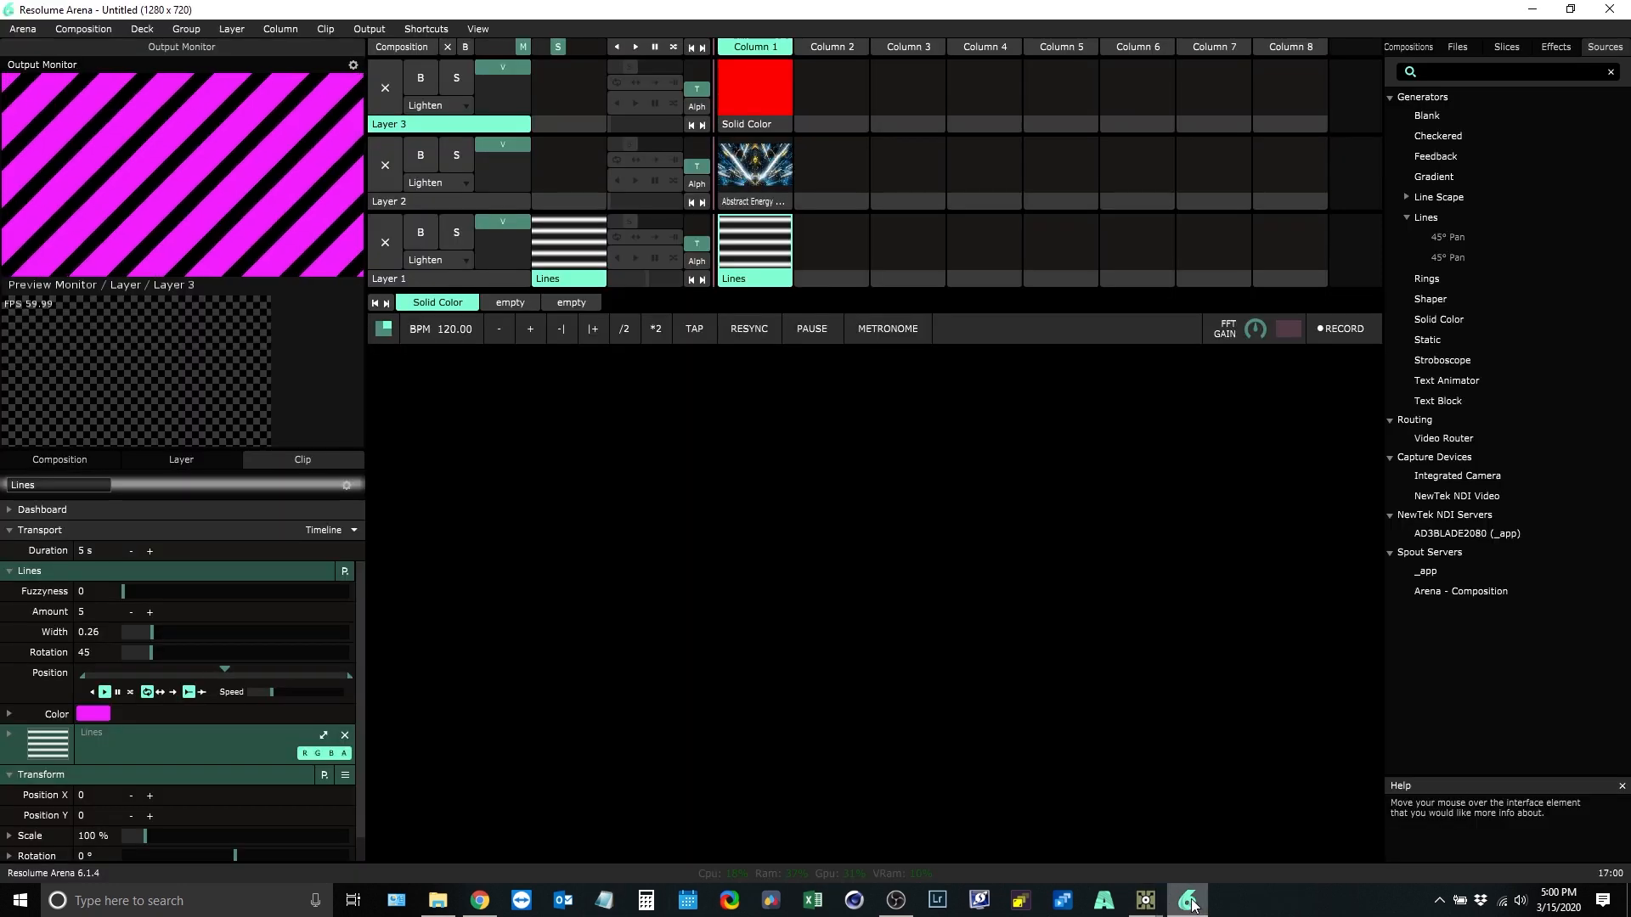
{"action": "left_click", "coordinate": [1463, 49]}
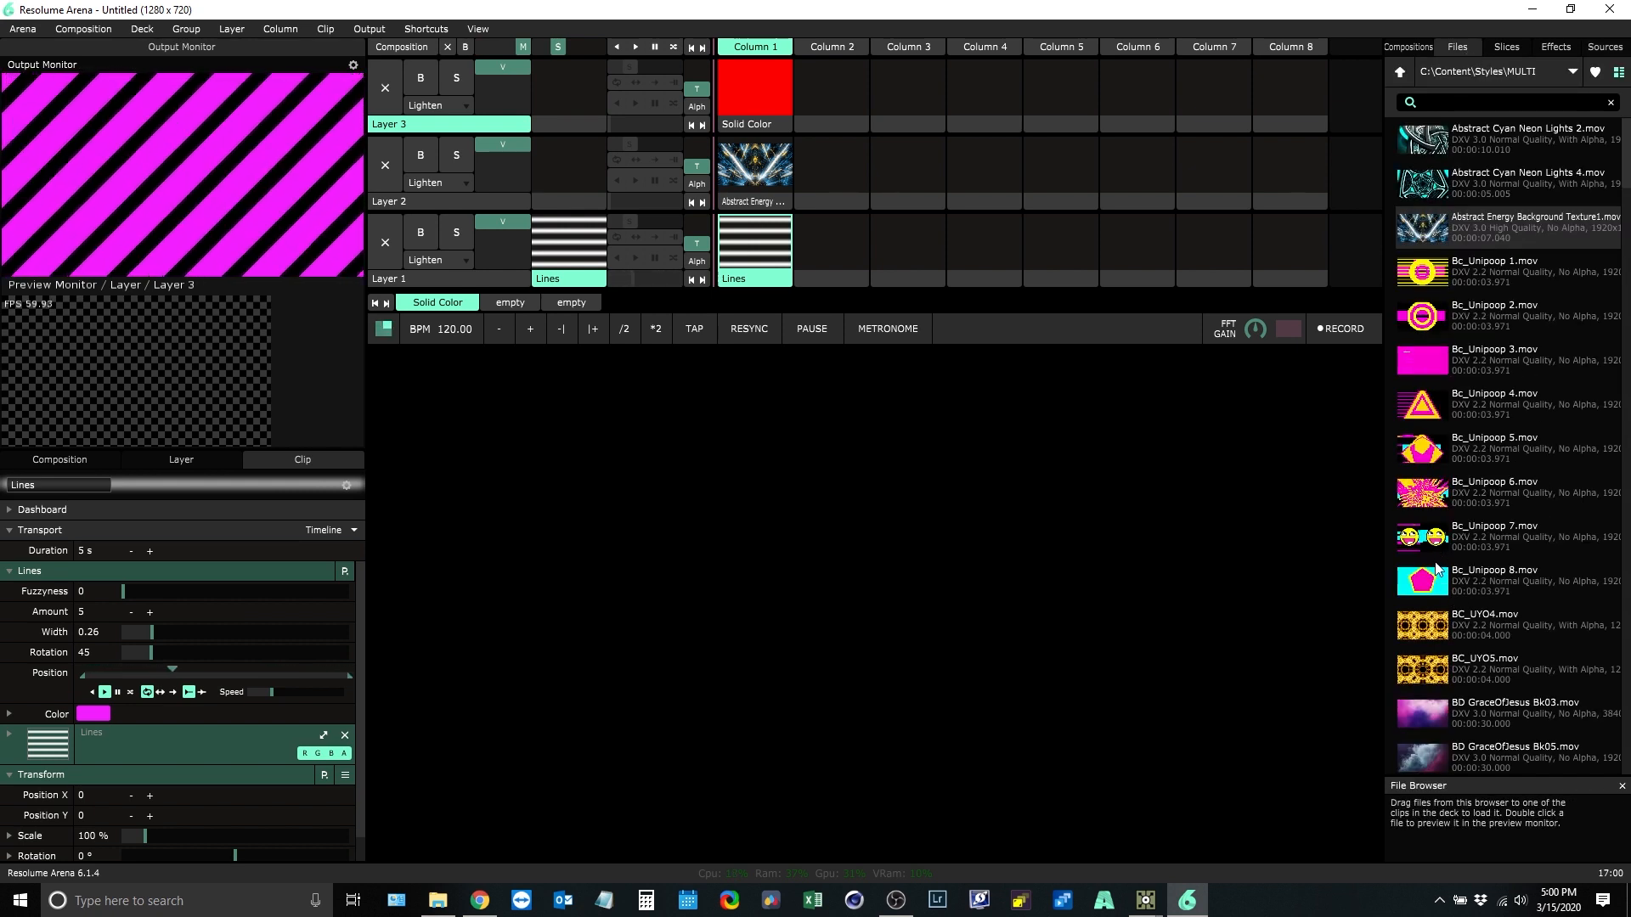
{"action": "left_click_drag", "start_coordinate": [1427, 581], "coordinate": [838, 242]}
{"action": "left_click", "coordinate": [831, 242]}
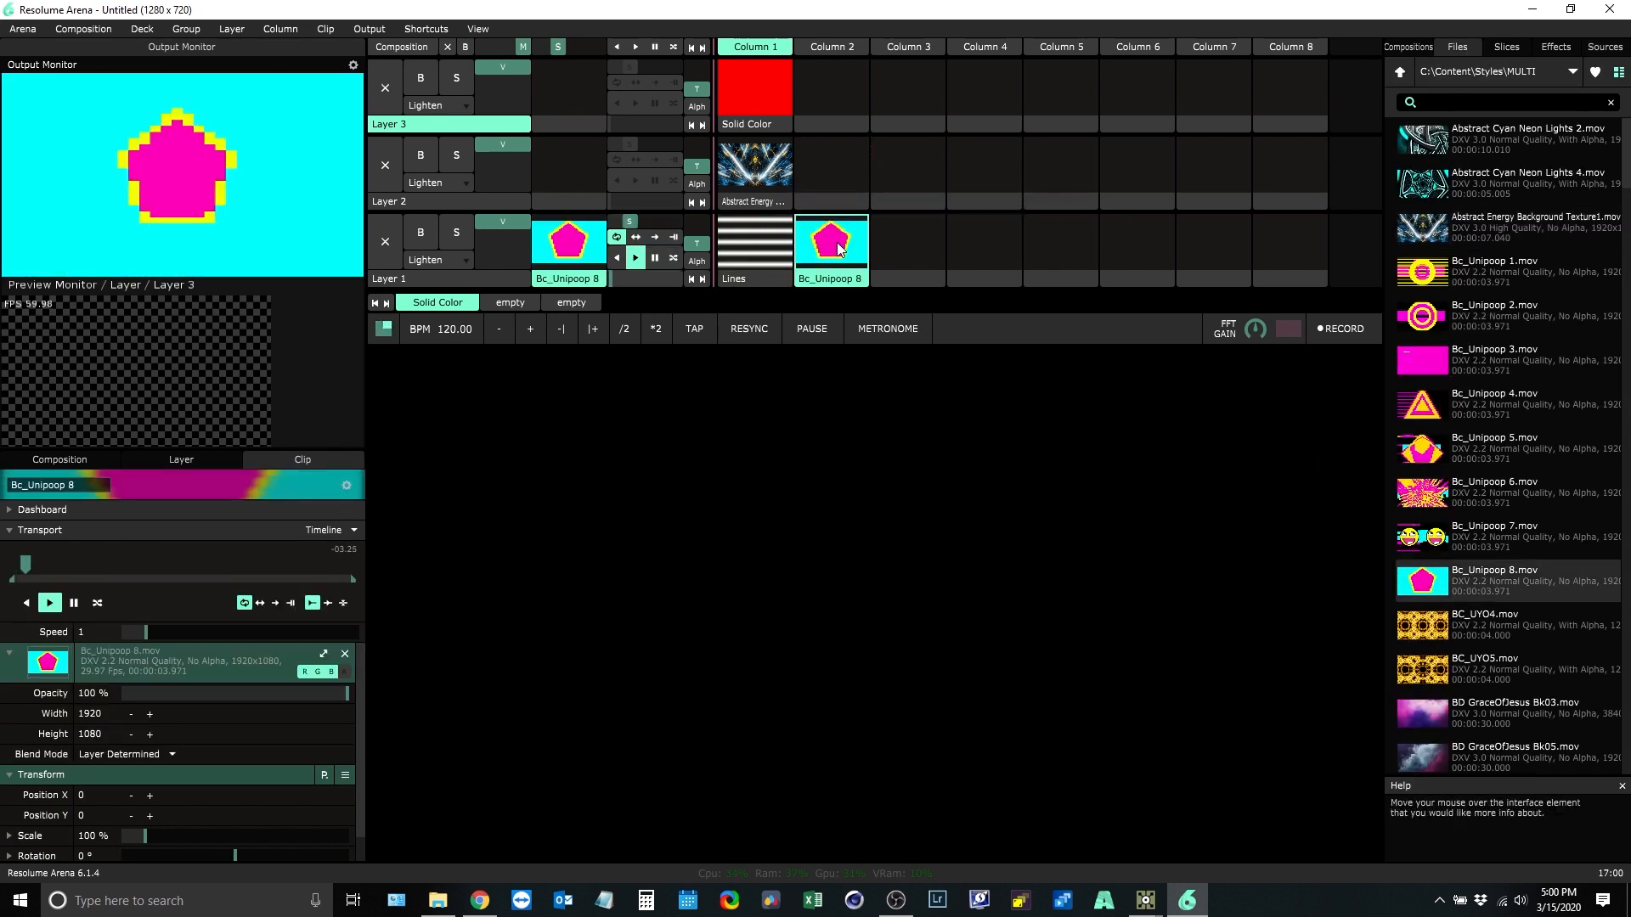
{"action": "left_click", "coordinate": [1556, 48]}
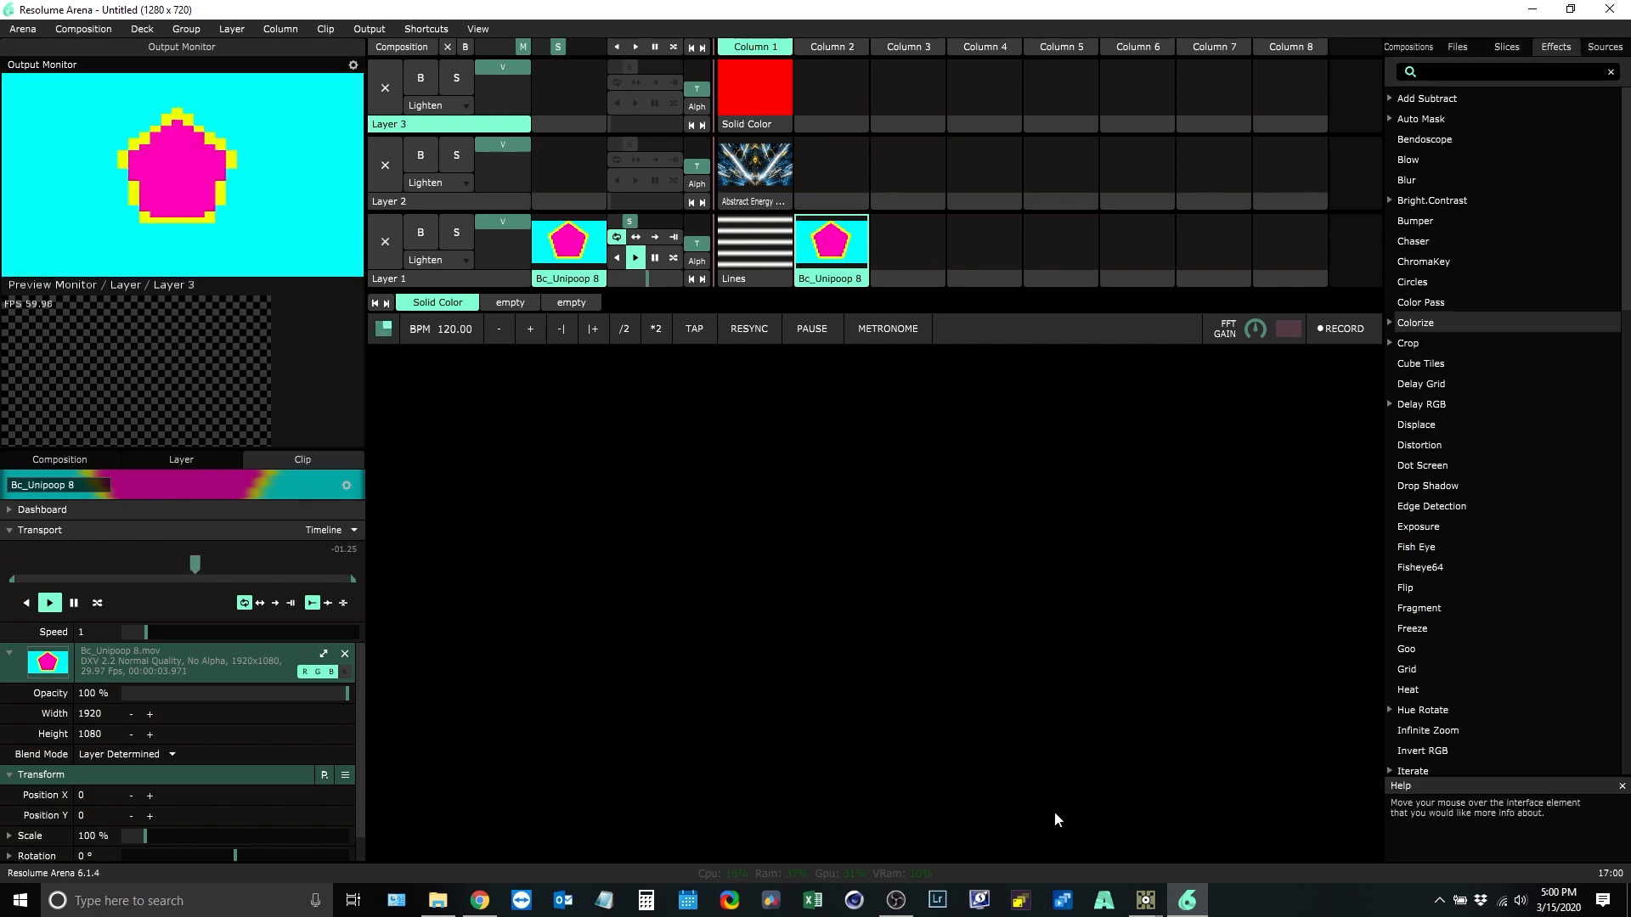
Step: Switch to Color Bridge and capture colors from the live video input several times with Get Color
{"action": "mouse_move", "coordinate": [1146, 898]}
{"action": "left_click", "coordinate": [1154, 840]}
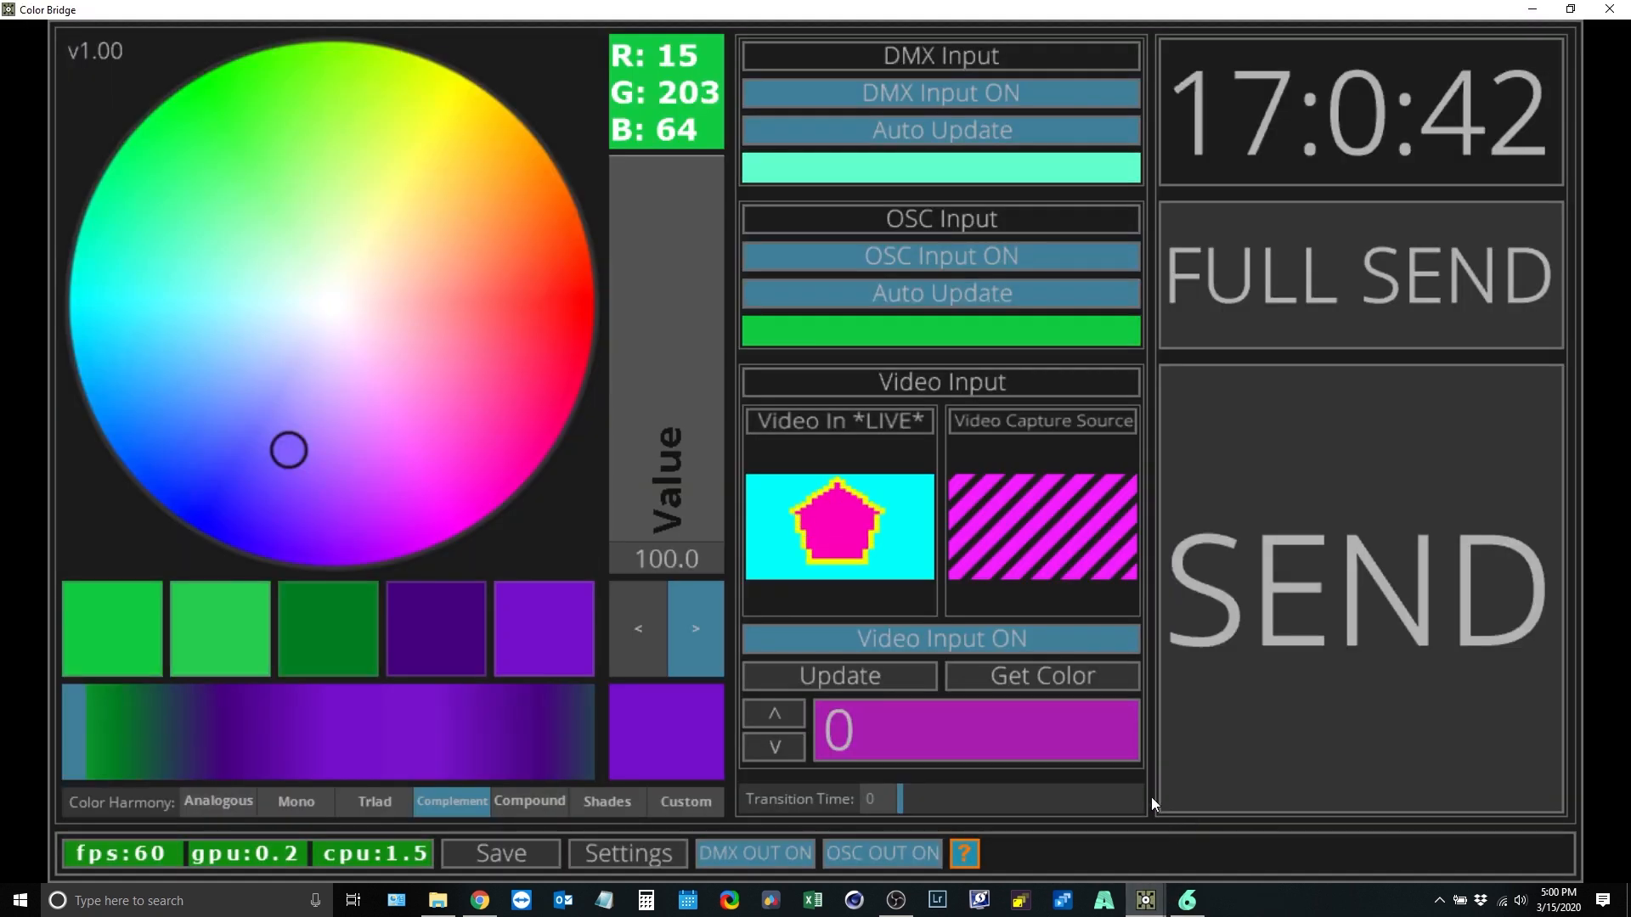
{"action": "left_click", "coordinate": [1041, 675]}
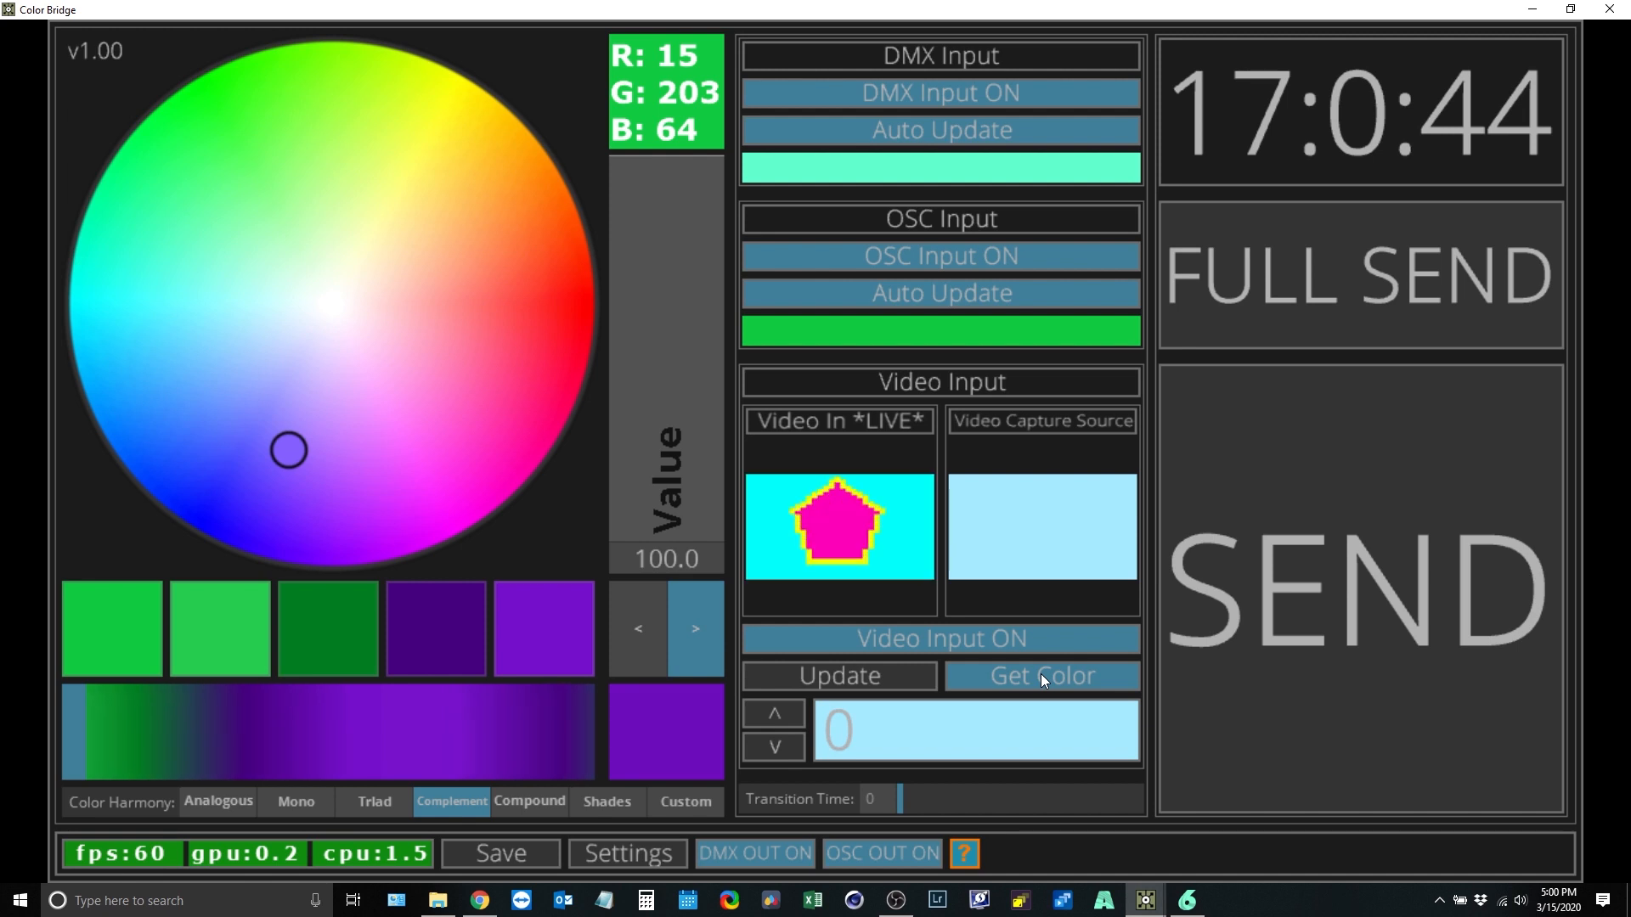
{"action": "left_click", "coordinate": [1041, 675]}
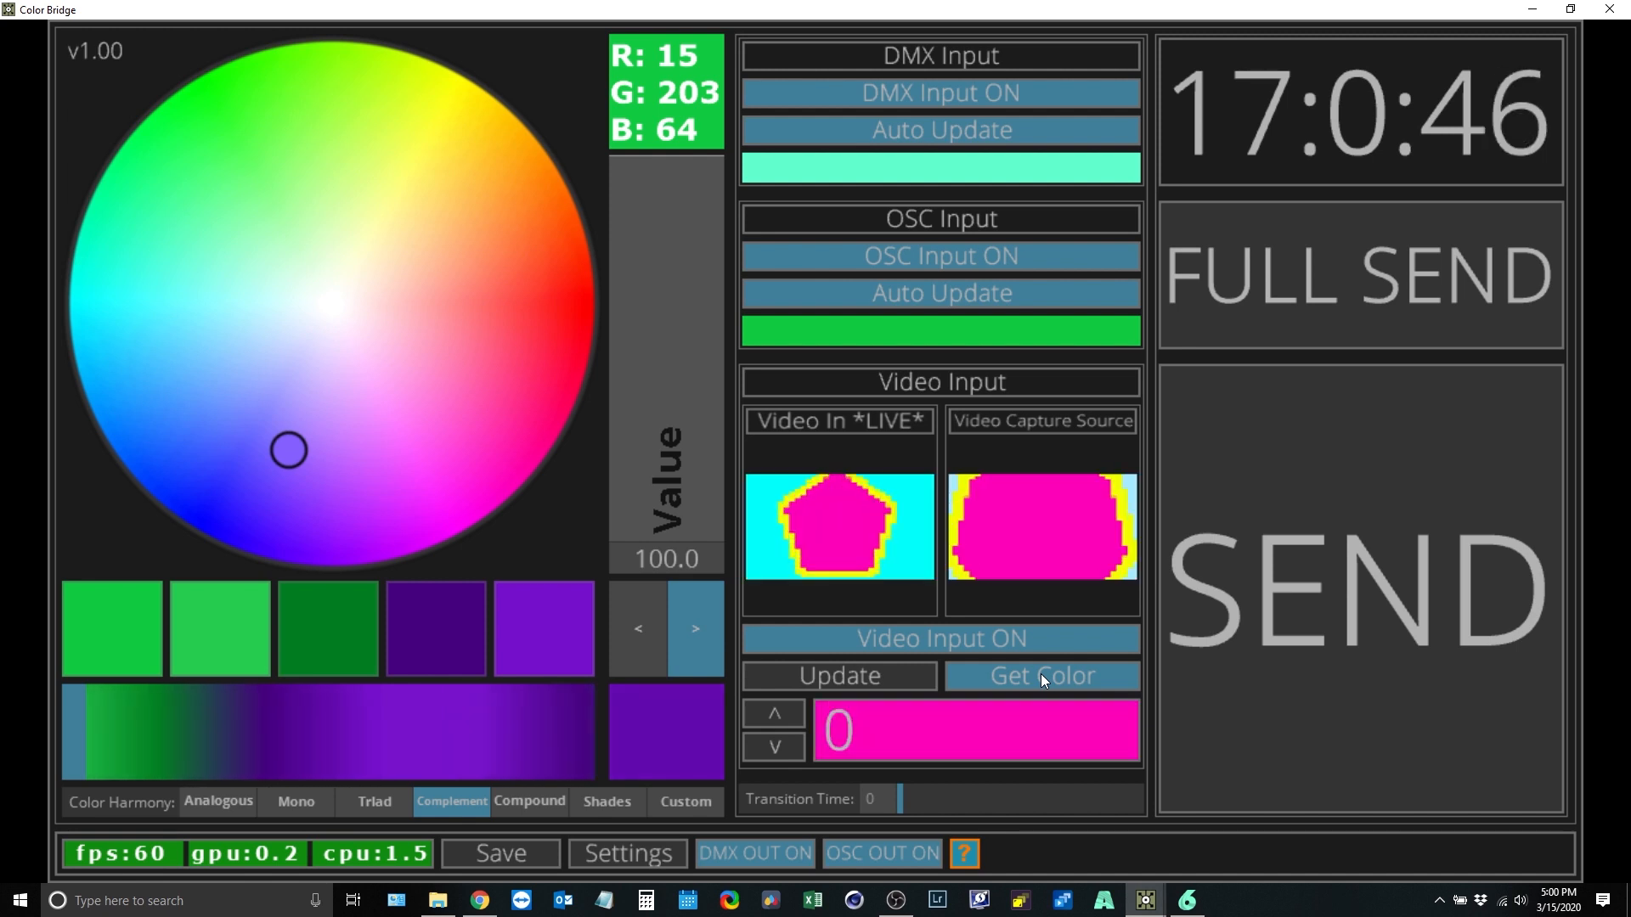
{"action": "left_click", "coordinate": [1031, 681]}
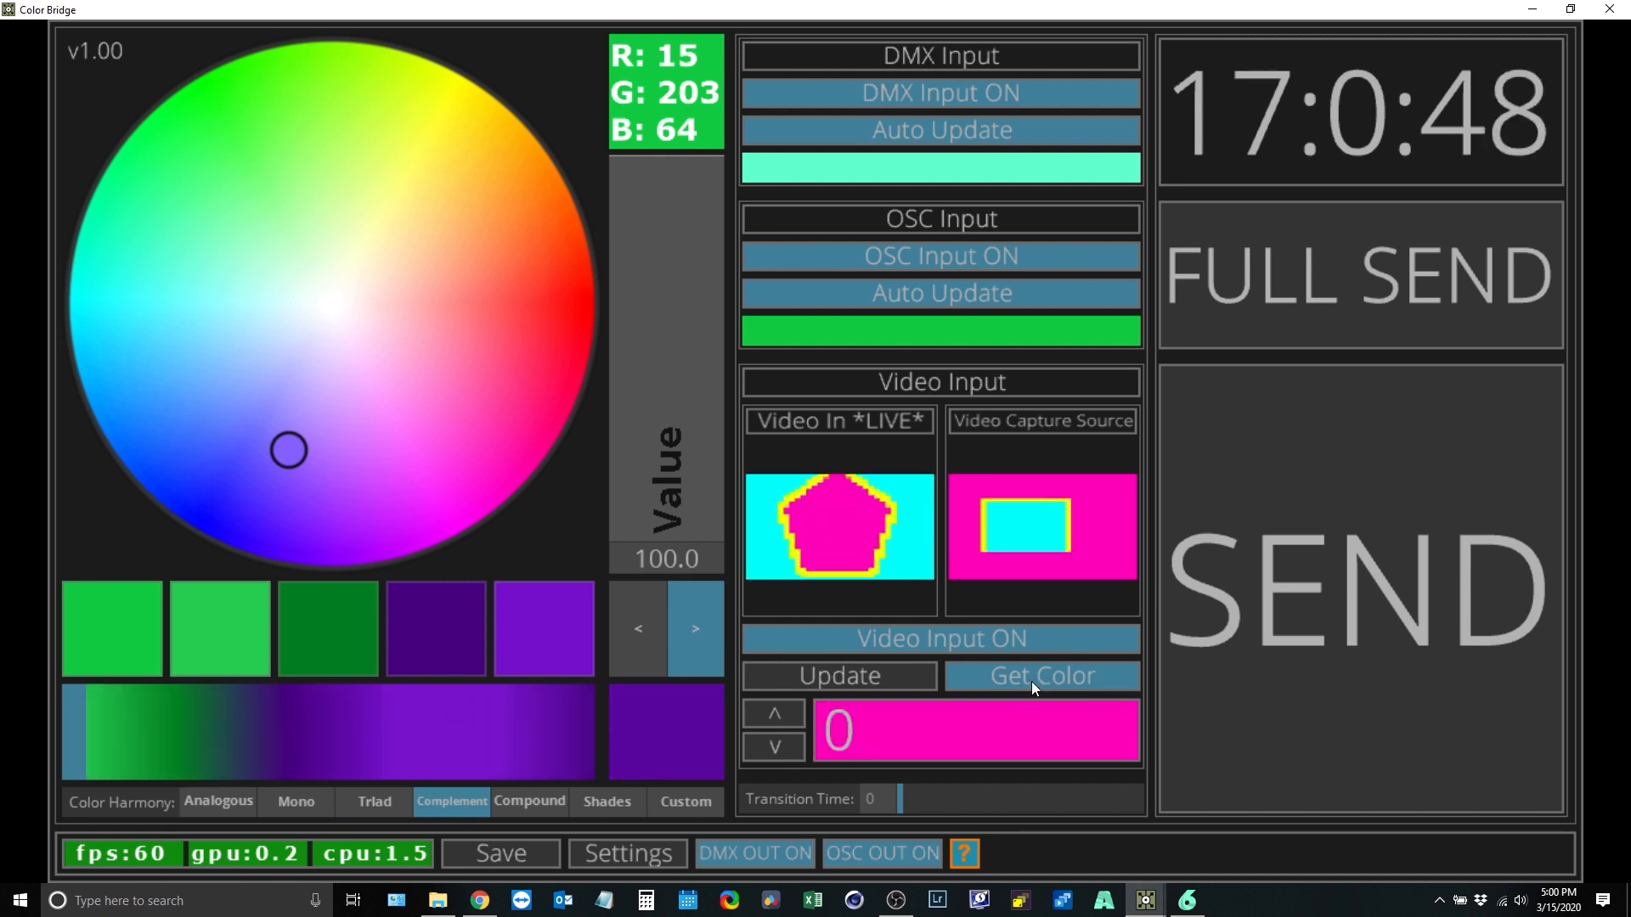
{"action": "left_click", "coordinate": [1031, 682]}
{"action": "left_click", "coordinate": [1031, 681]}
{"action": "left_click", "coordinate": [1031, 681]}
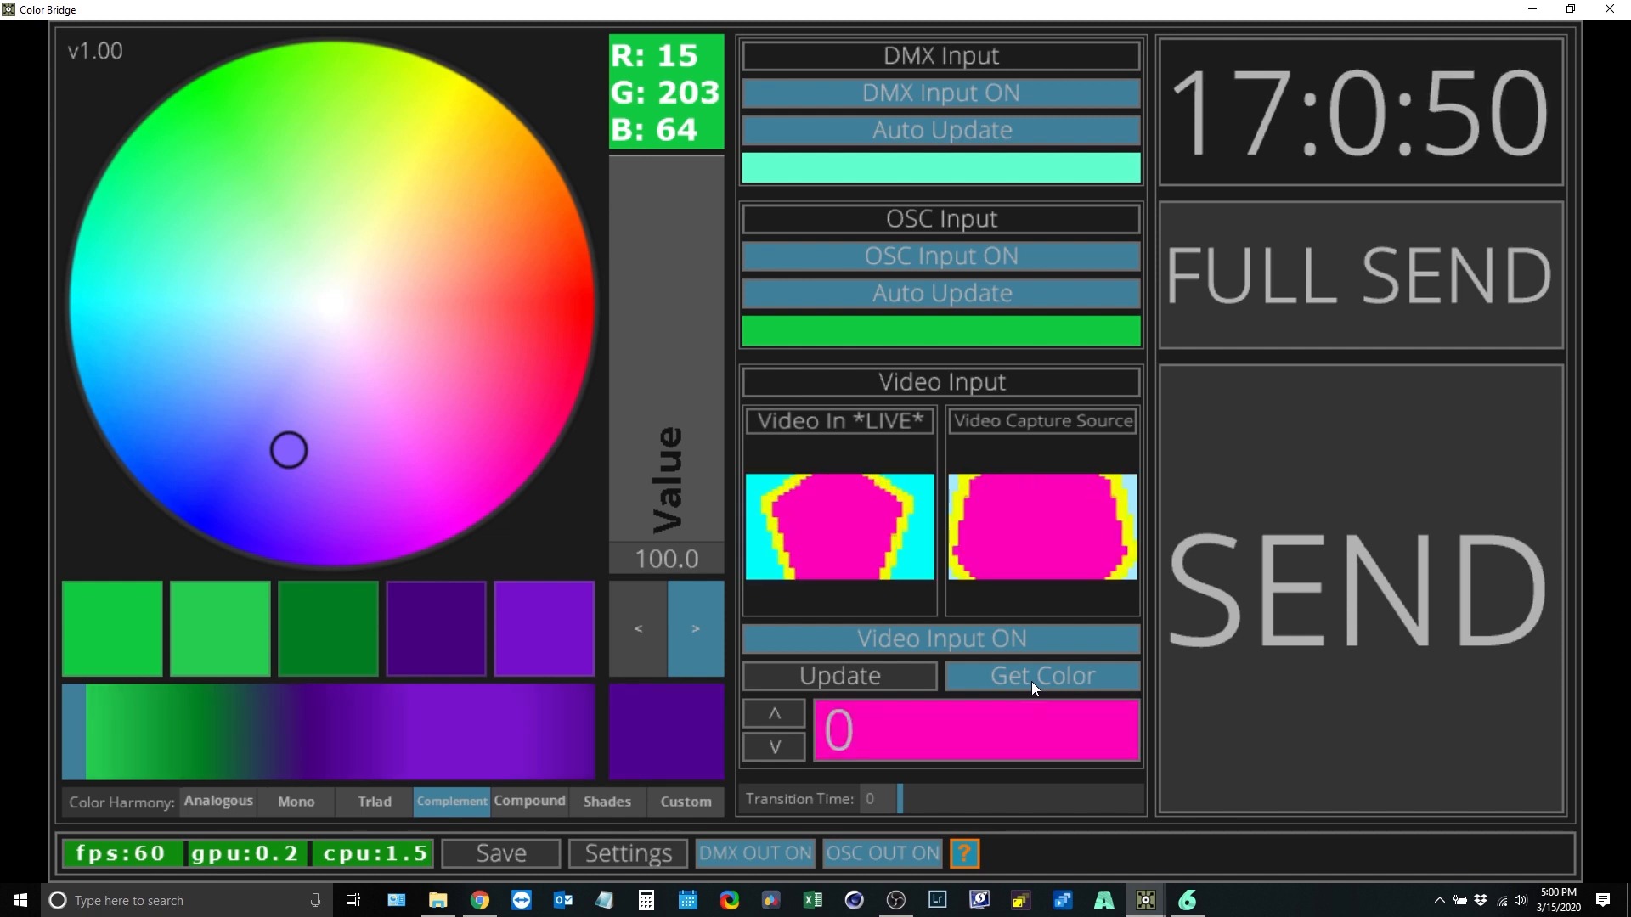
Step: Cycle upward through the captured video color numbers, return to 0 and capture a fresh frame's color
{"action": "left_click", "coordinate": [781, 716]}
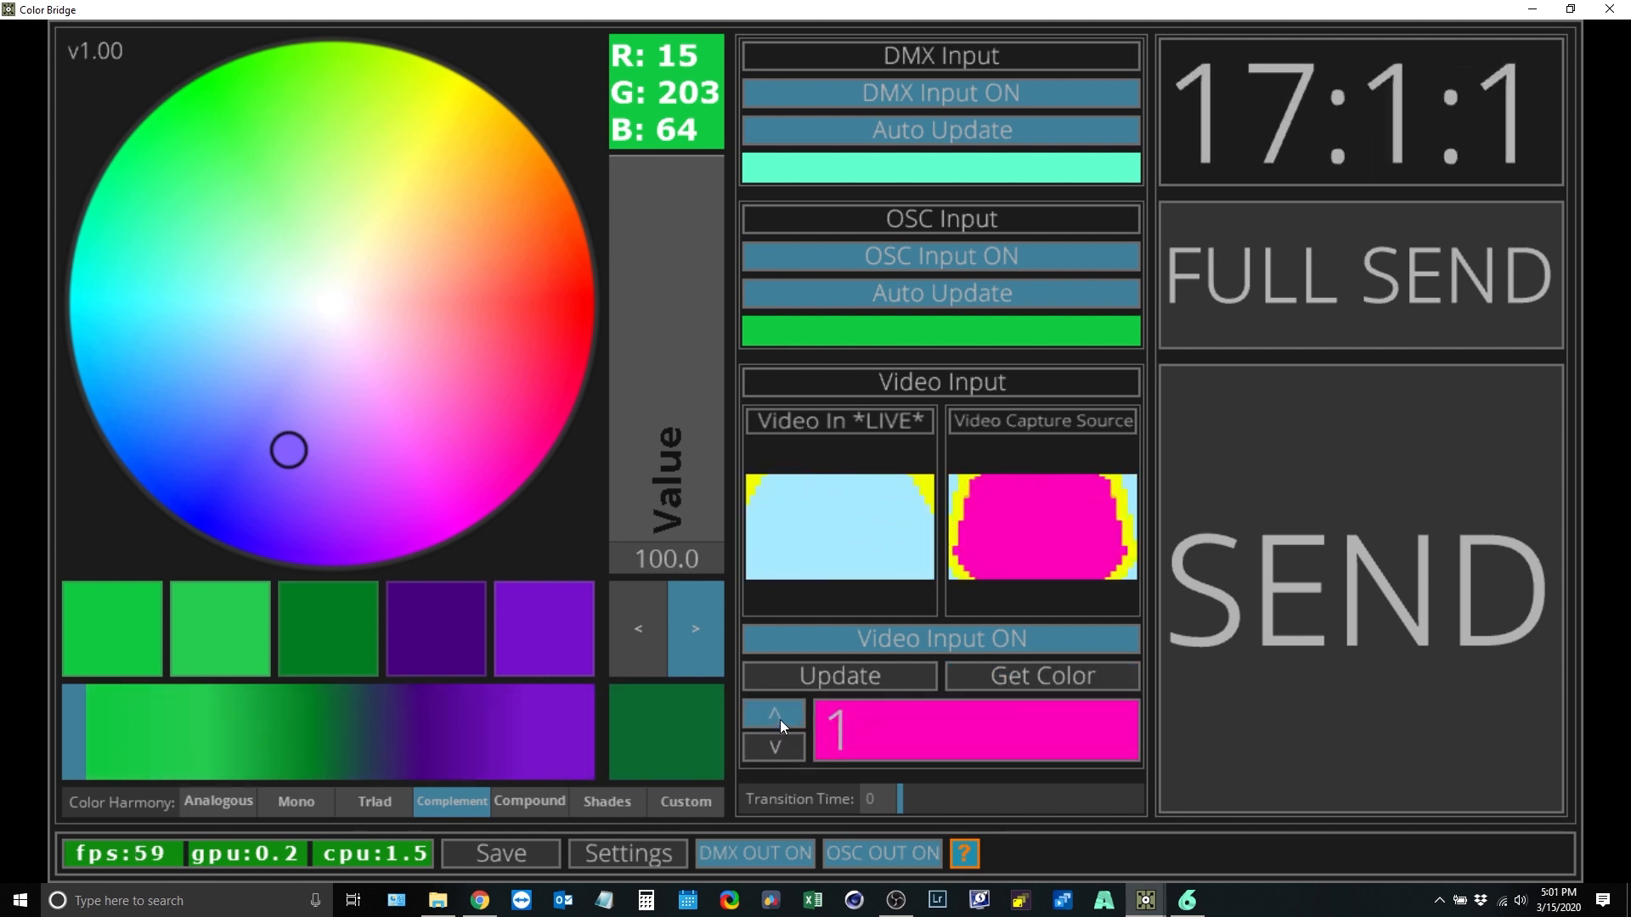
{"action": "left_click", "coordinate": [781, 716]}
{"action": "left_click", "coordinate": [782, 715]}
{"action": "left_click", "coordinate": [781, 716]}
{"action": "left_click", "coordinate": [781, 716]}
{"action": "left_click", "coordinate": [781, 716]}
{"action": "left_click", "coordinate": [781, 716]}
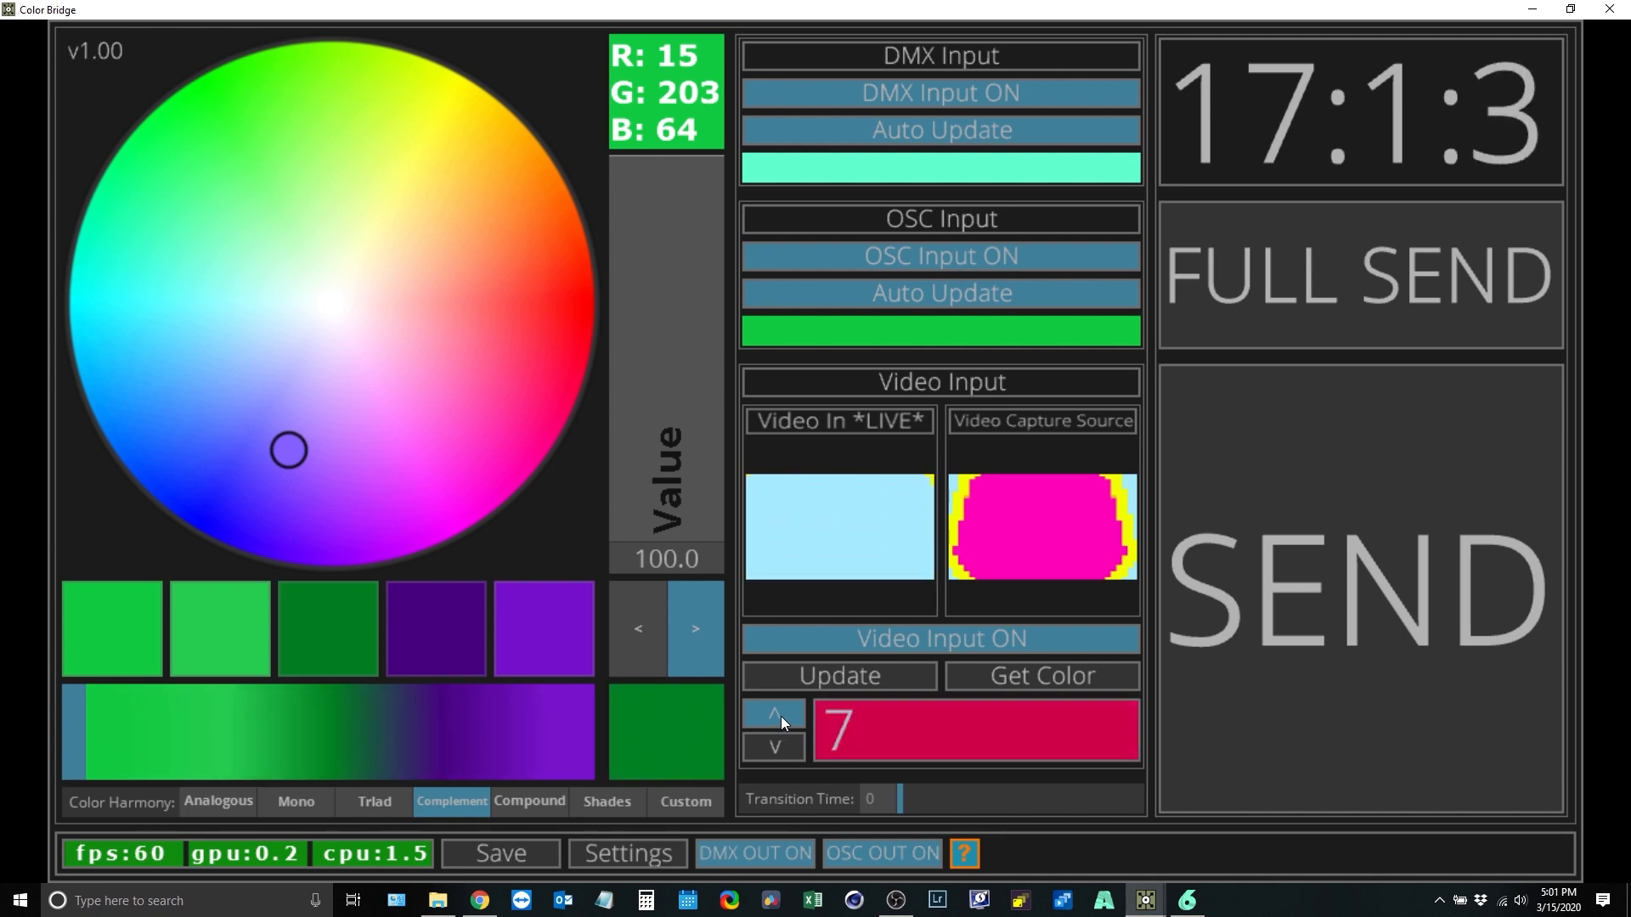
{"action": "left_click", "coordinate": [781, 716]}
{"action": "left_click", "coordinate": [781, 716]}
{"action": "left_click", "coordinate": [781, 716]}
{"action": "left_click", "coordinate": [781, 716]}
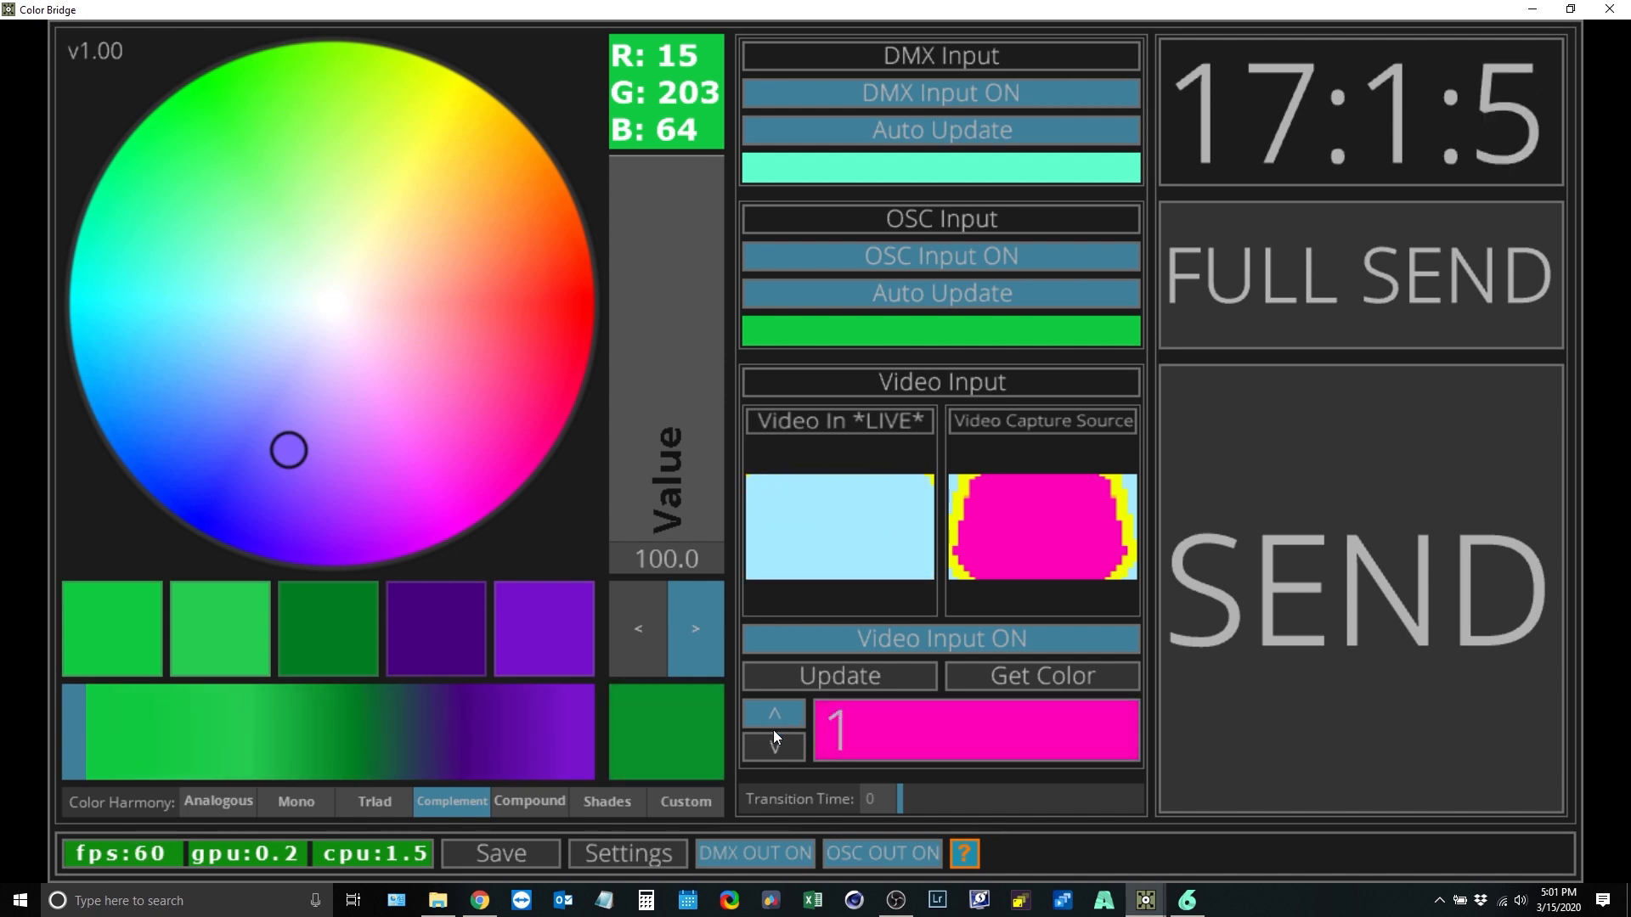
{"action": "left_click", "coordinate": [777, 746]}
{"action": "left_click", "coordinate": [1013, 676]}
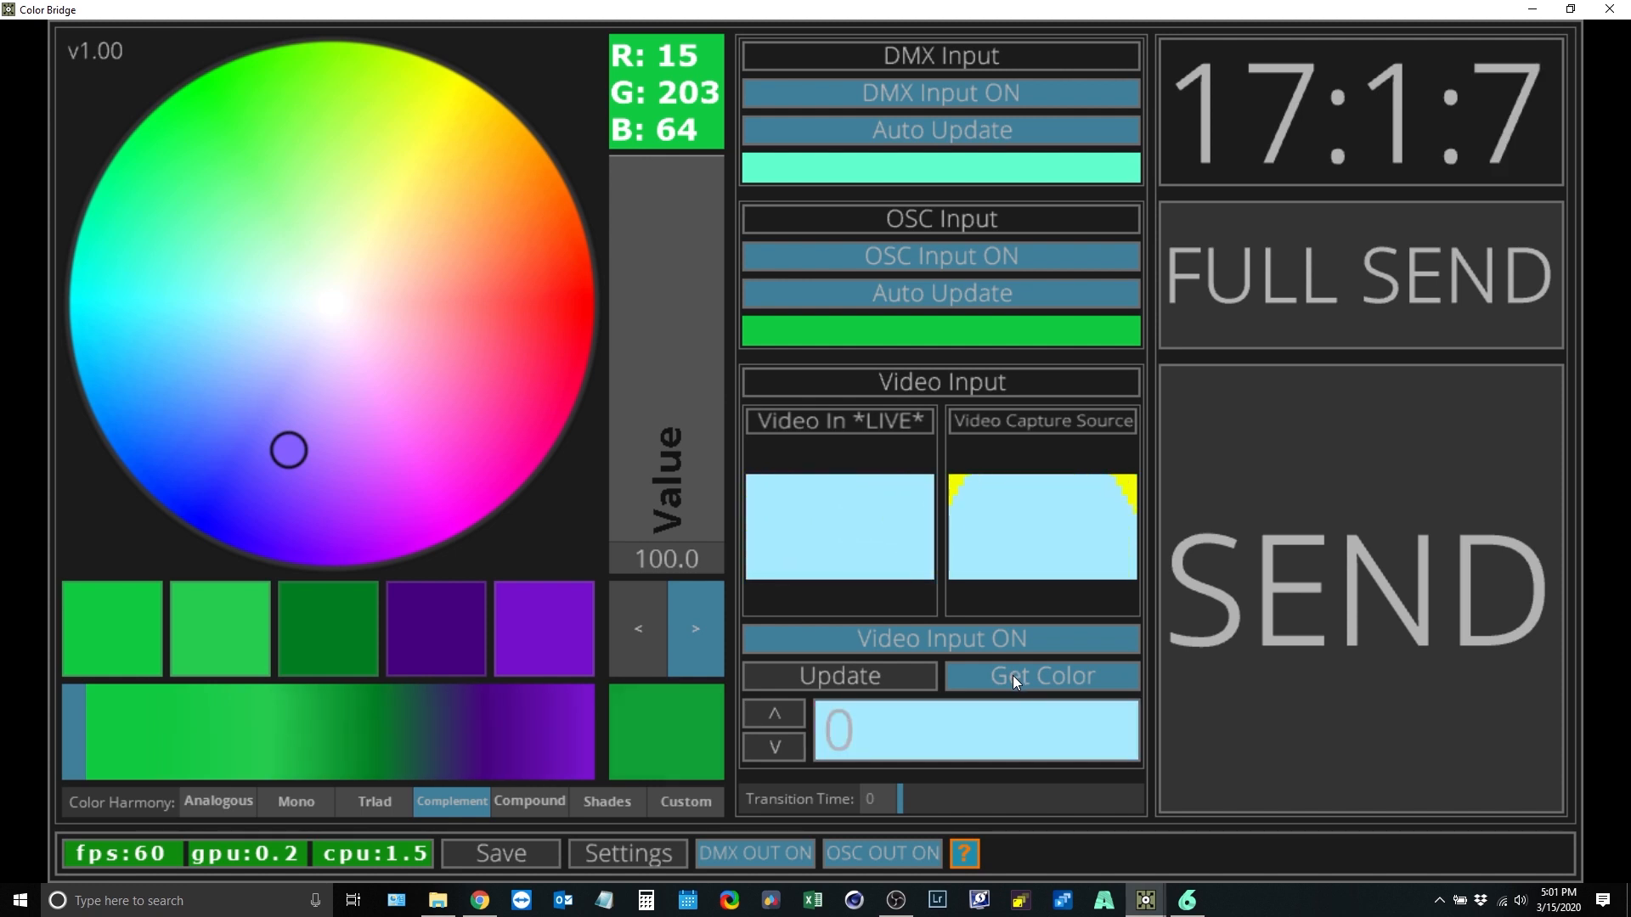
Step: Capture a color from the live video input several more times with Get Color
{"action": "left_click", "coordinate": [1012, 675]}
{"action": "left_click", "coordinate": [1012, 675]}
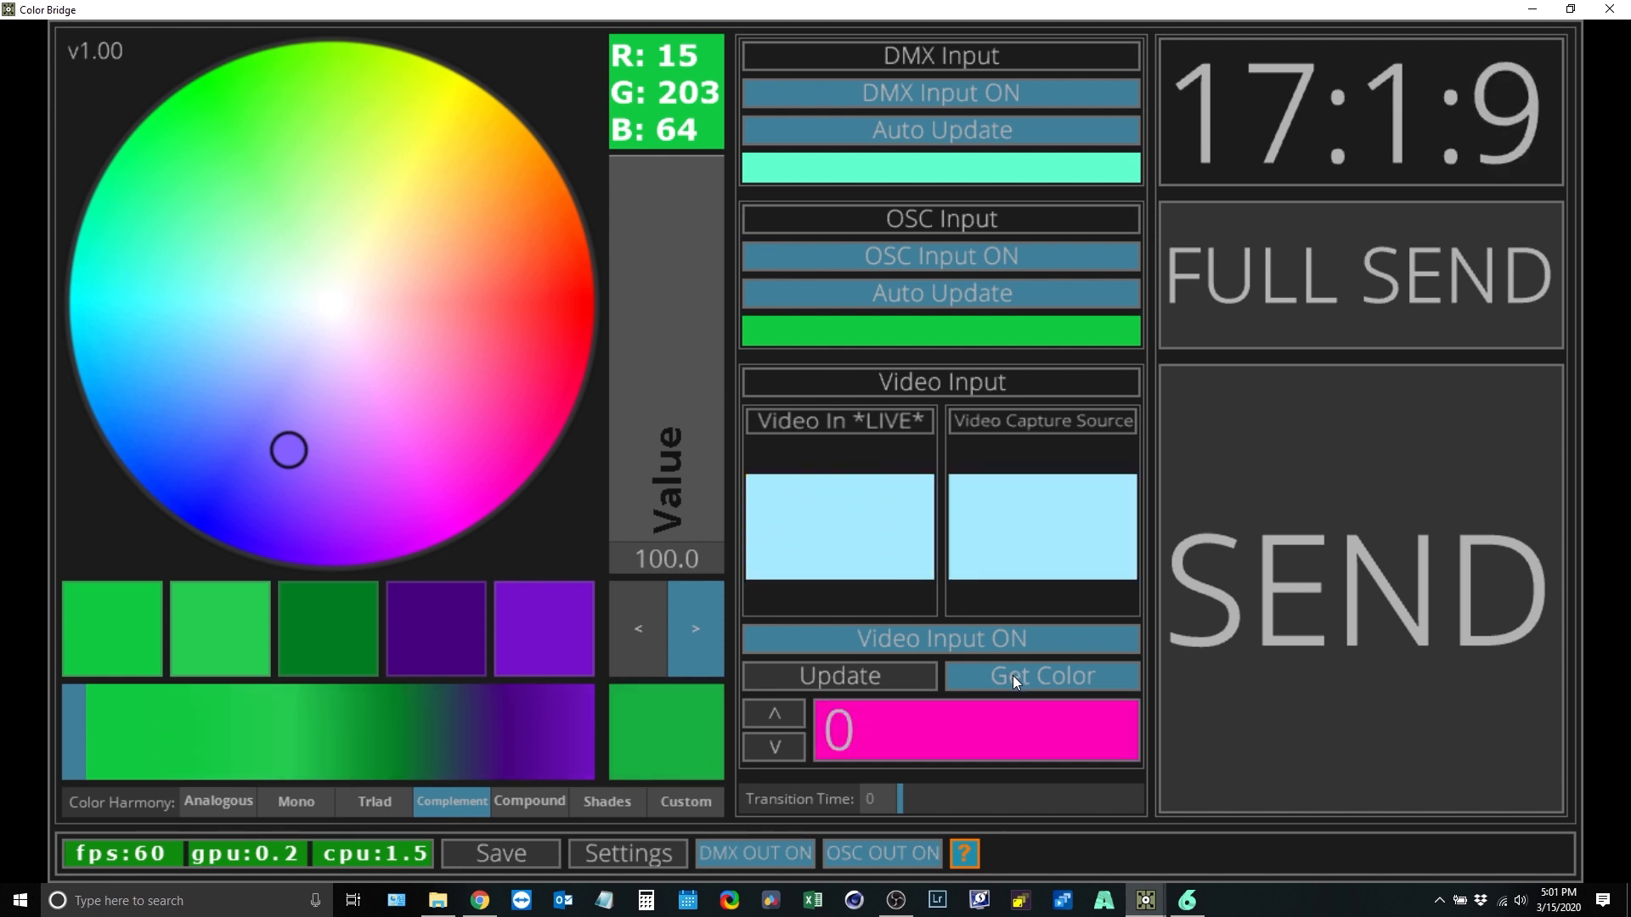
{"action": "left_click", "coordinate": [1012, 675]}
{"action": "left_click", "coordinate": [1012, 675]}
Step: Cycle downward through the captured video color numbers from 9 until the selection is back at 0
{"action": "left_click", "coordinate": [787, 746]}
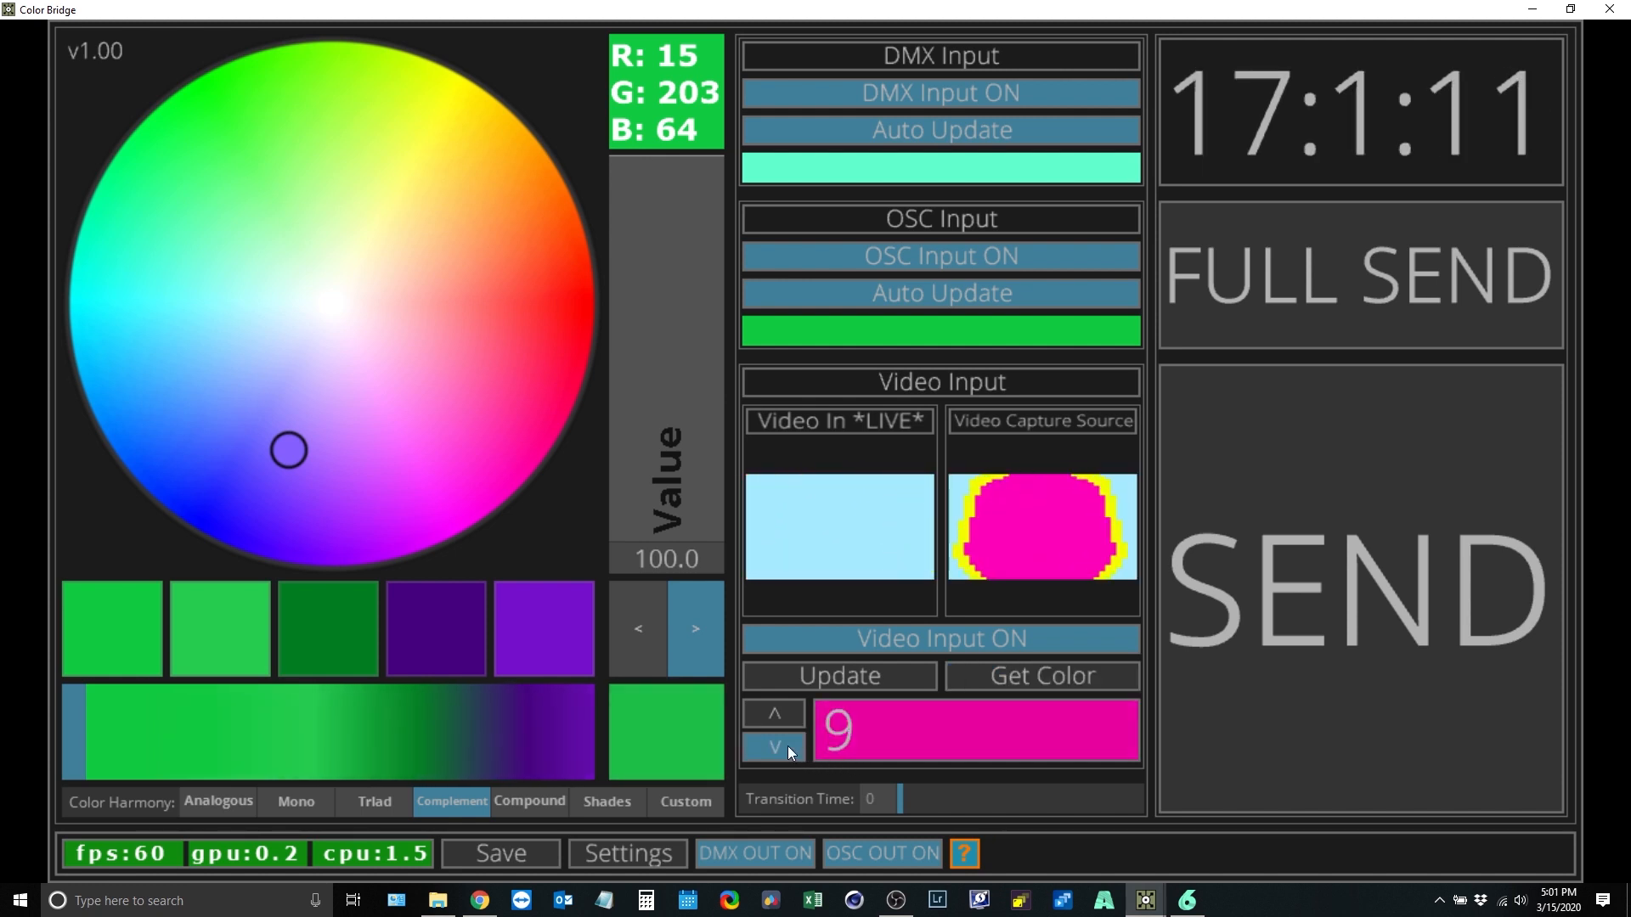
{"action": "left_click", "coordinate": [788, 746]}
{"action": "left_click", "coordinate": [788, 745]}
{"action": "left_click", "coordinate": [787, 746]}
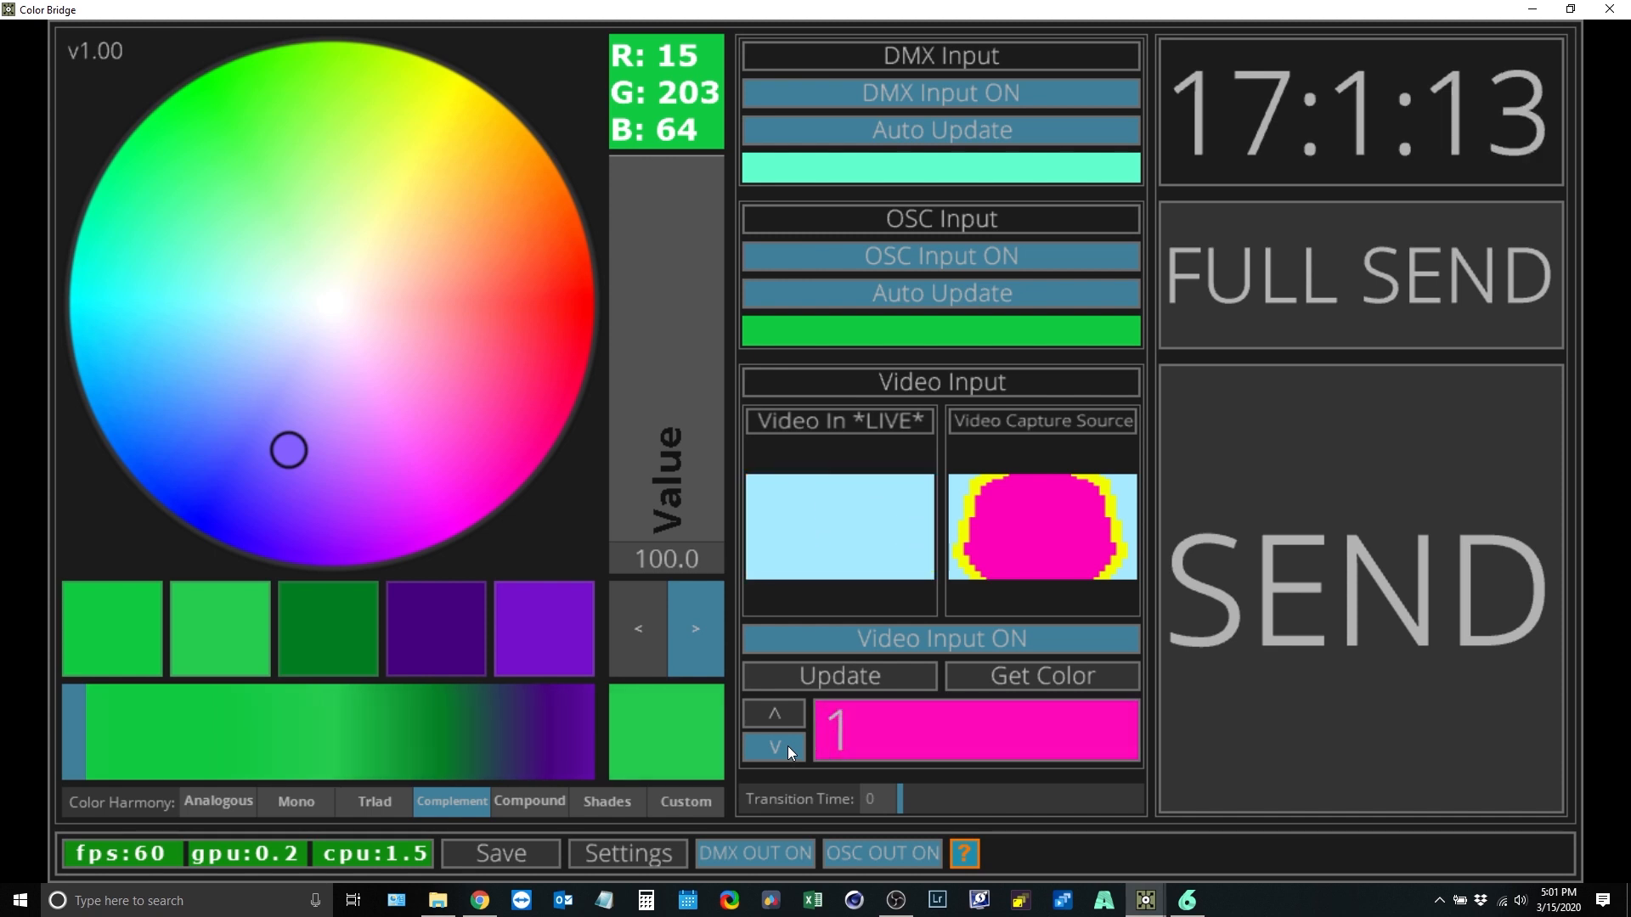
{"action": "left_click", "coordinate": [787, 745]}
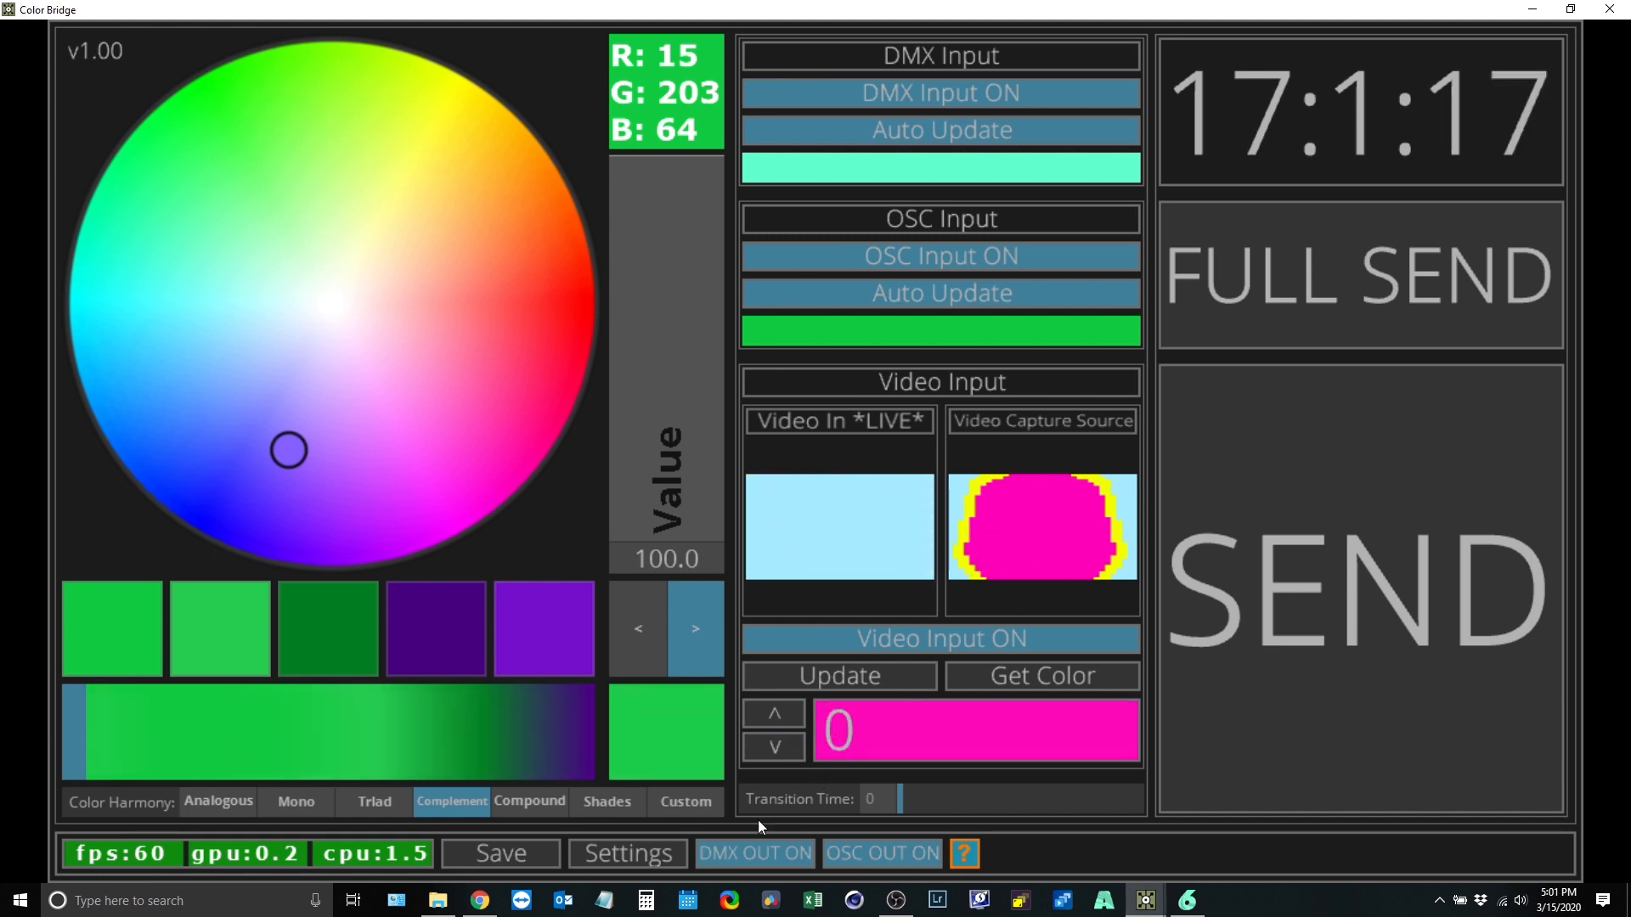
Step: Try the video input hue and saturation adjustments in the settings, restore hue to 0 and saturation to 100, and close the settings
{"action": "left_click", "coordinate": [664, 856]}
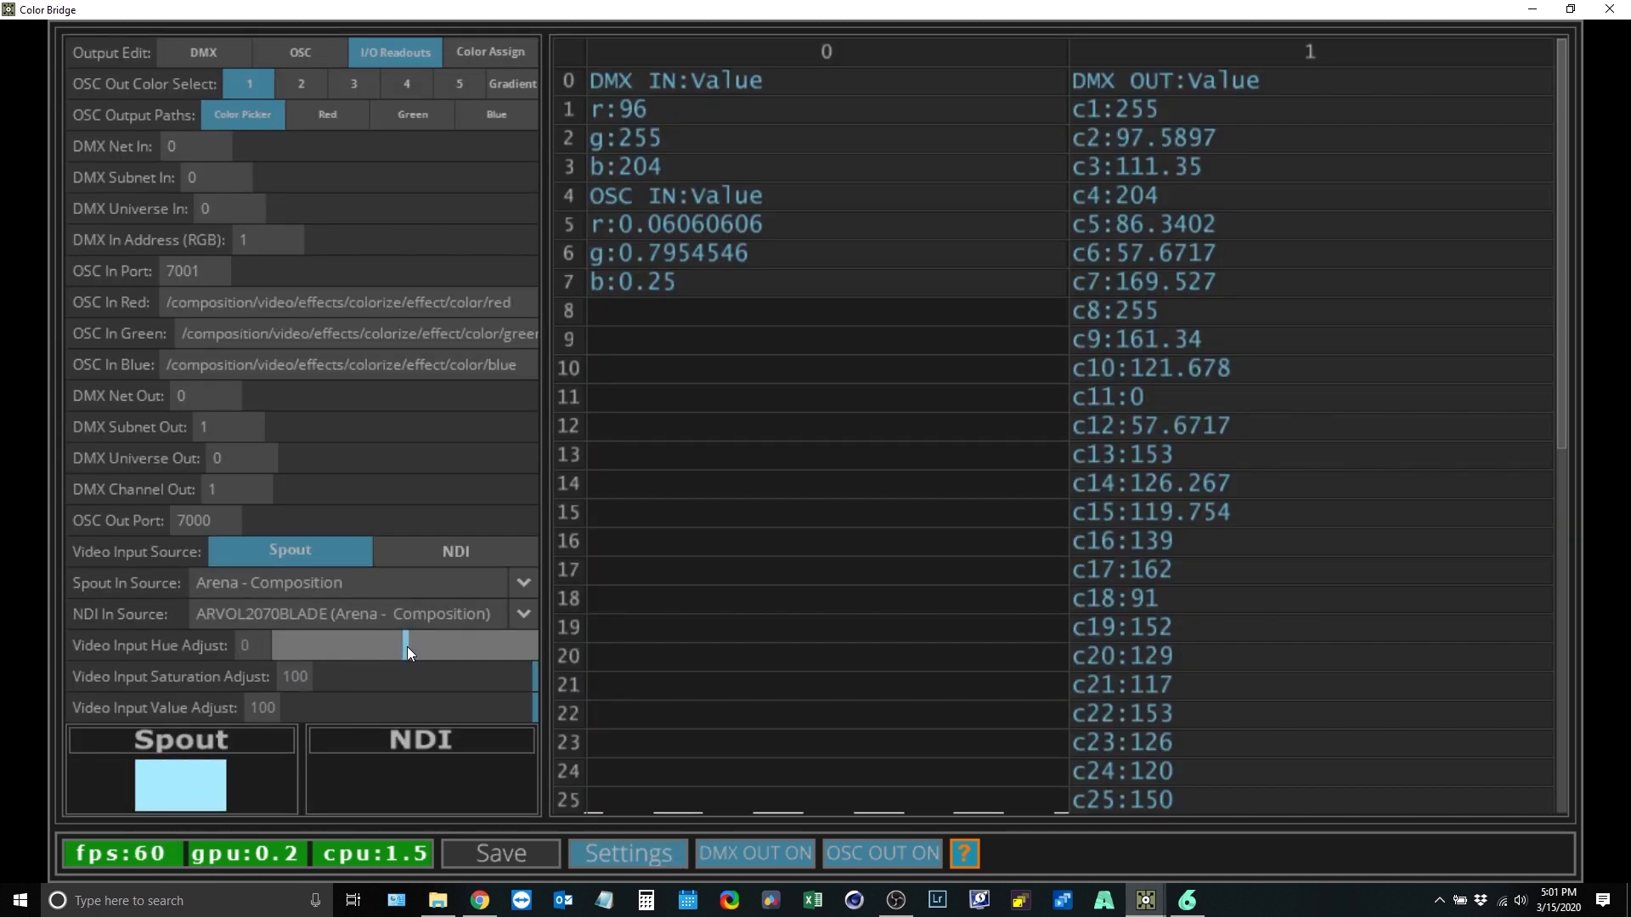
{"action": "mouse_move", "coordinate": [406, 646]}
{"action": "left_mouse_down"}
{"action": "mouse_move", "coordinate": [439, 649]}
{"action": "mouse_move", "coordinate": [411, 649]}
{"action": "left_mouse_up"}
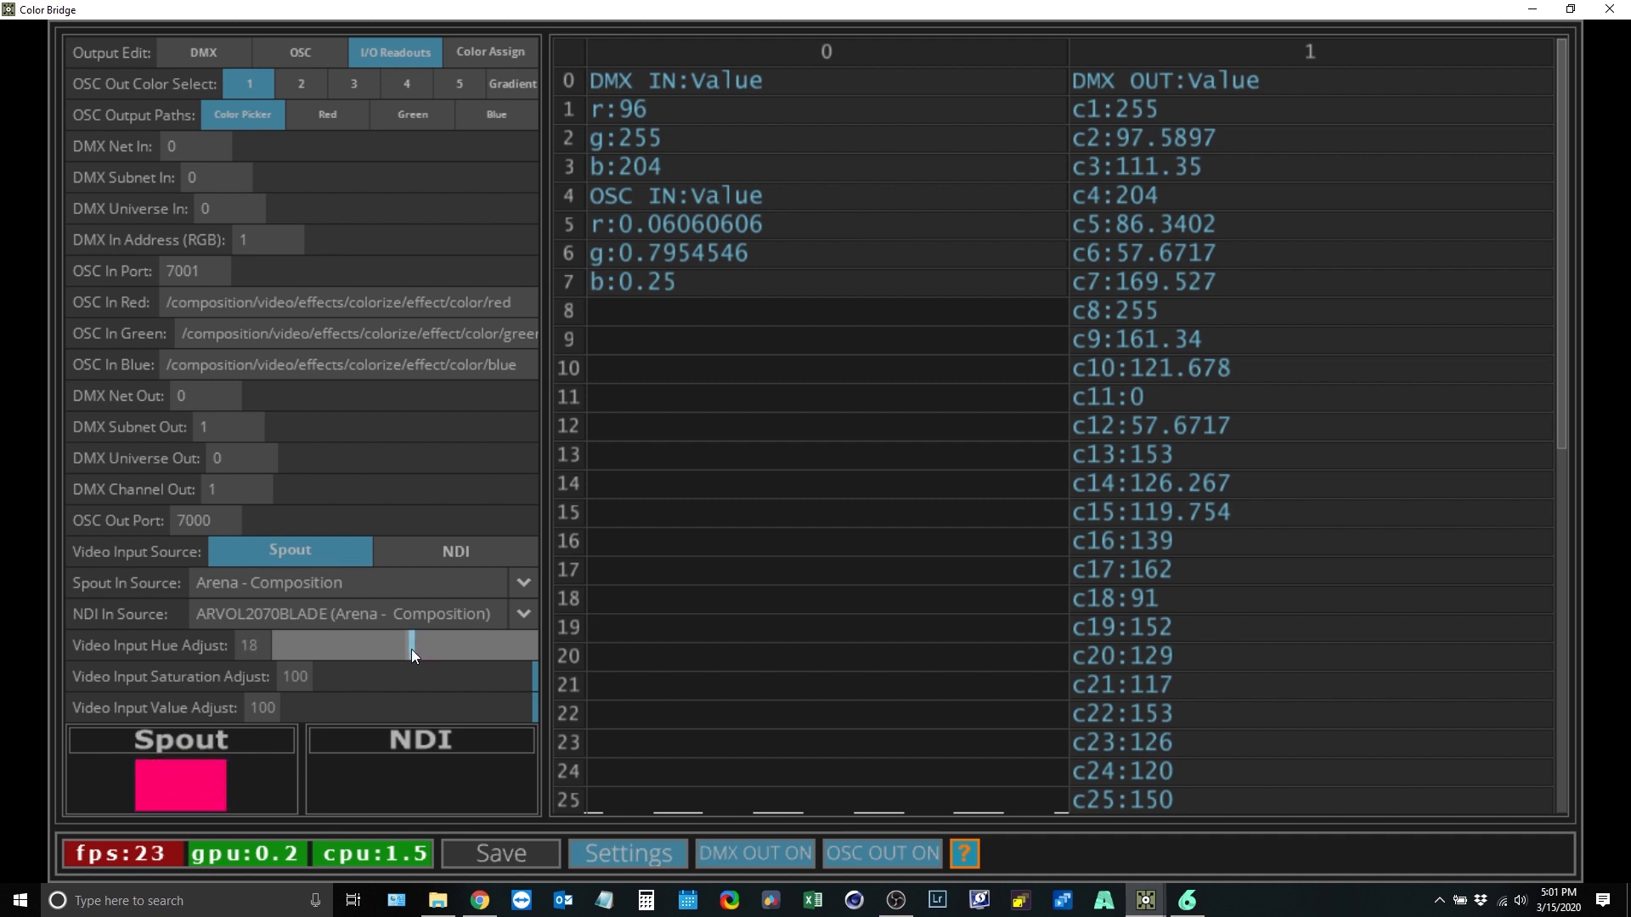
{"action": "left_click", "coordinate": [264, 644]}
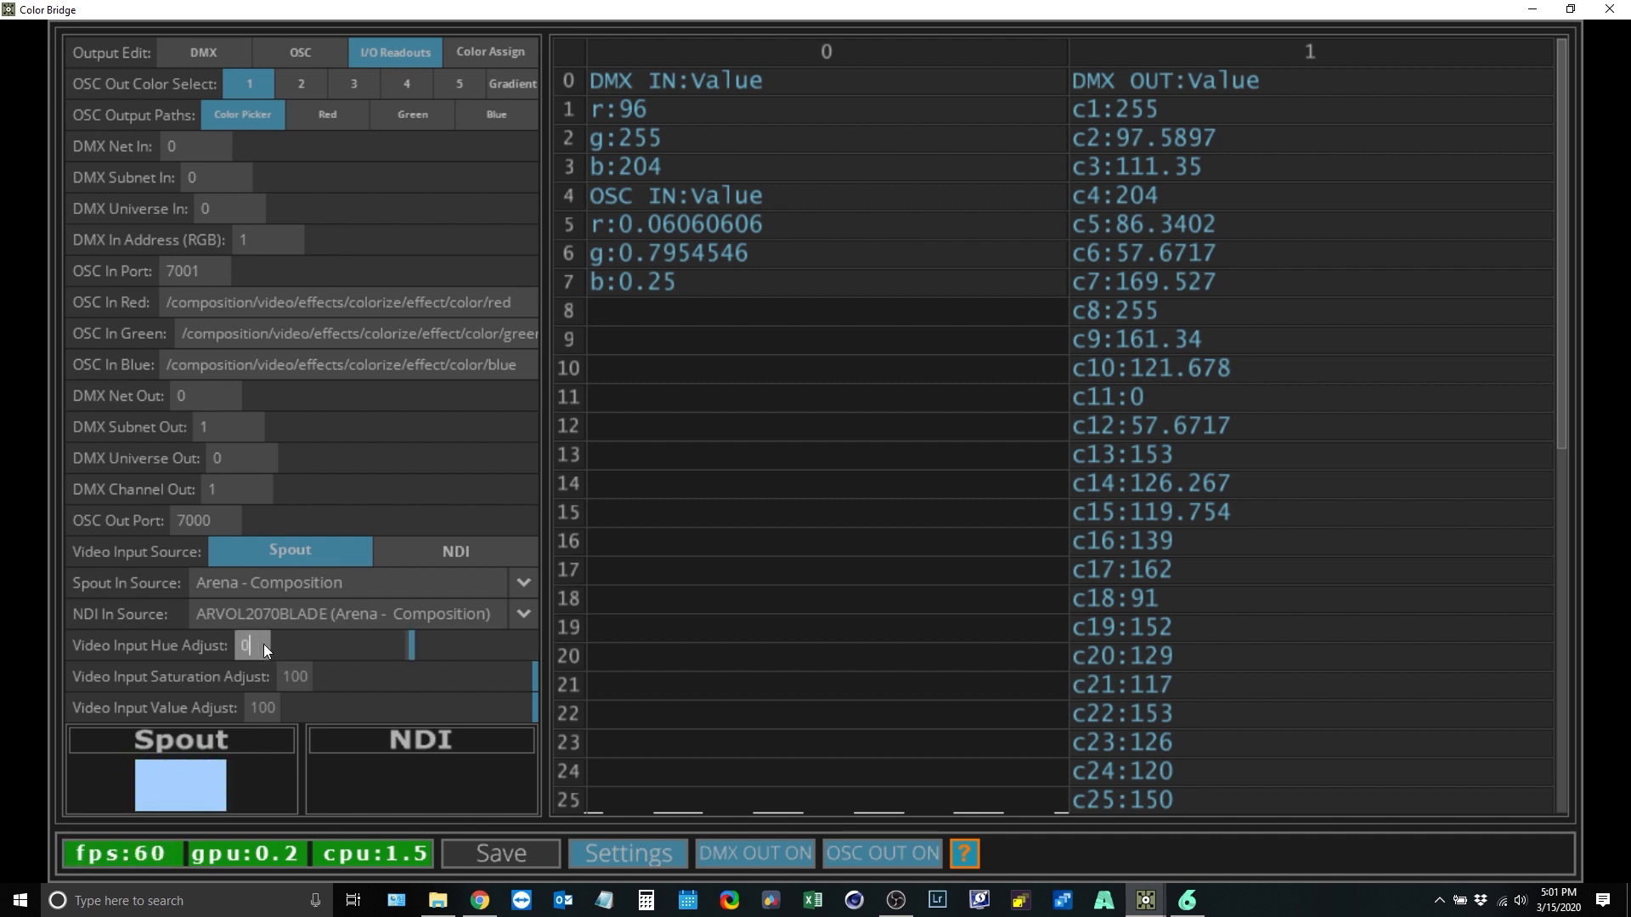
{"action": "type", "text": "0"}
{"action": "key", "text": "Return"}
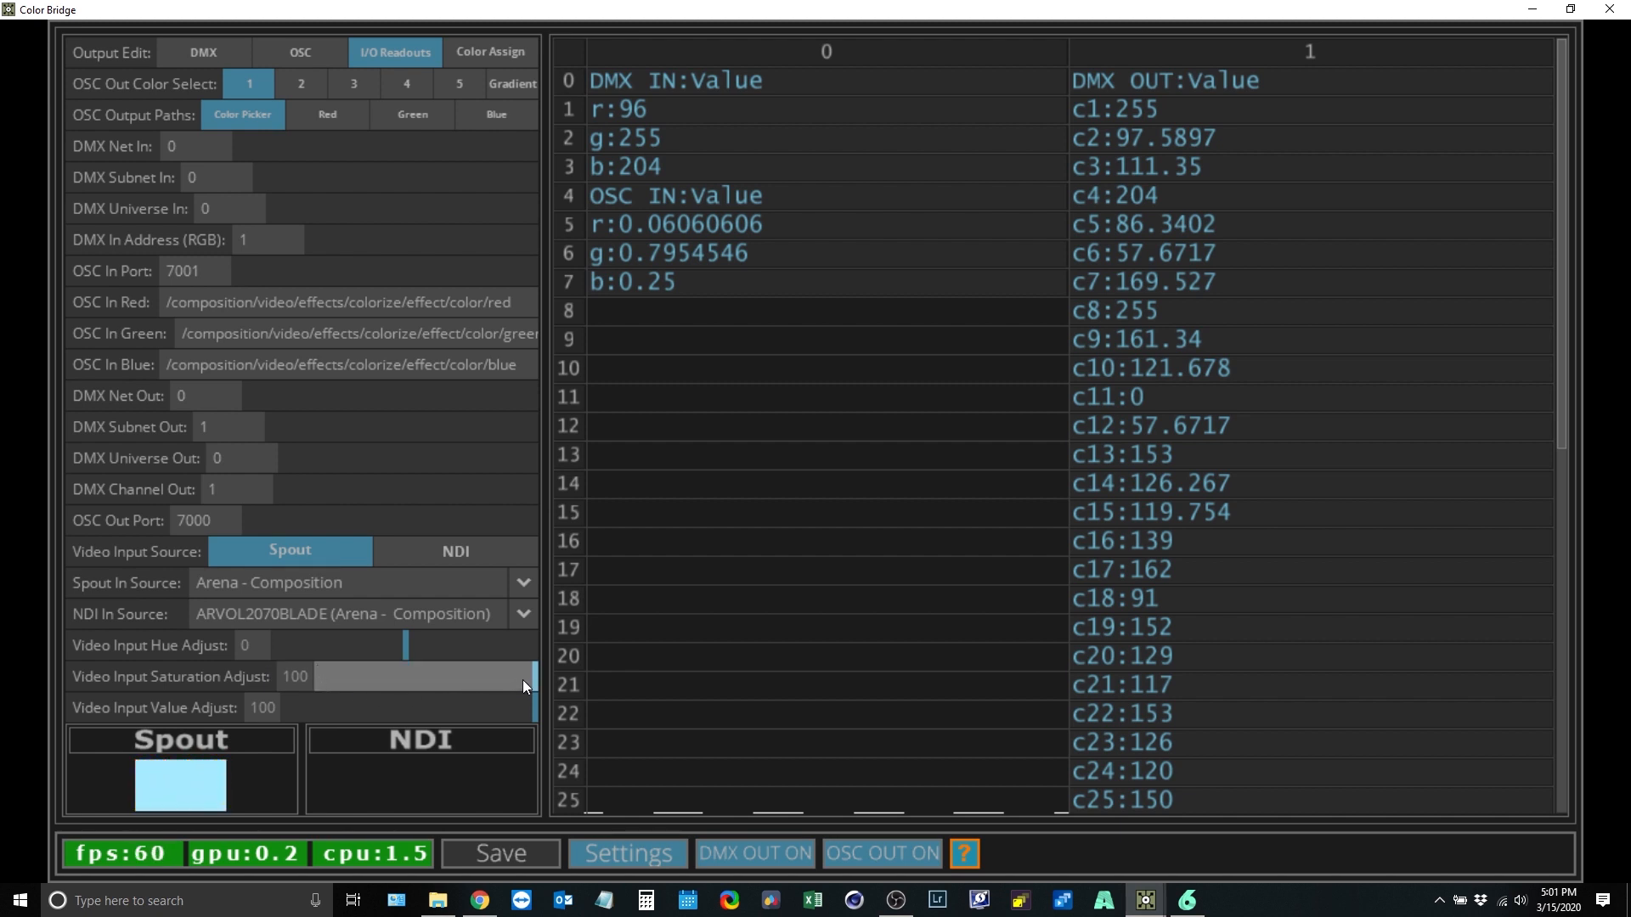
{"action": "mouse_move", "coordinate": [533, 675]}
{"action": "left_mouse_down"}
{"action": "mouse_move", "coordinate": [399, 671]}
{"action": "mouse_move", "coordinate": [544, 685]}
{"action": "left_mouse_up"}
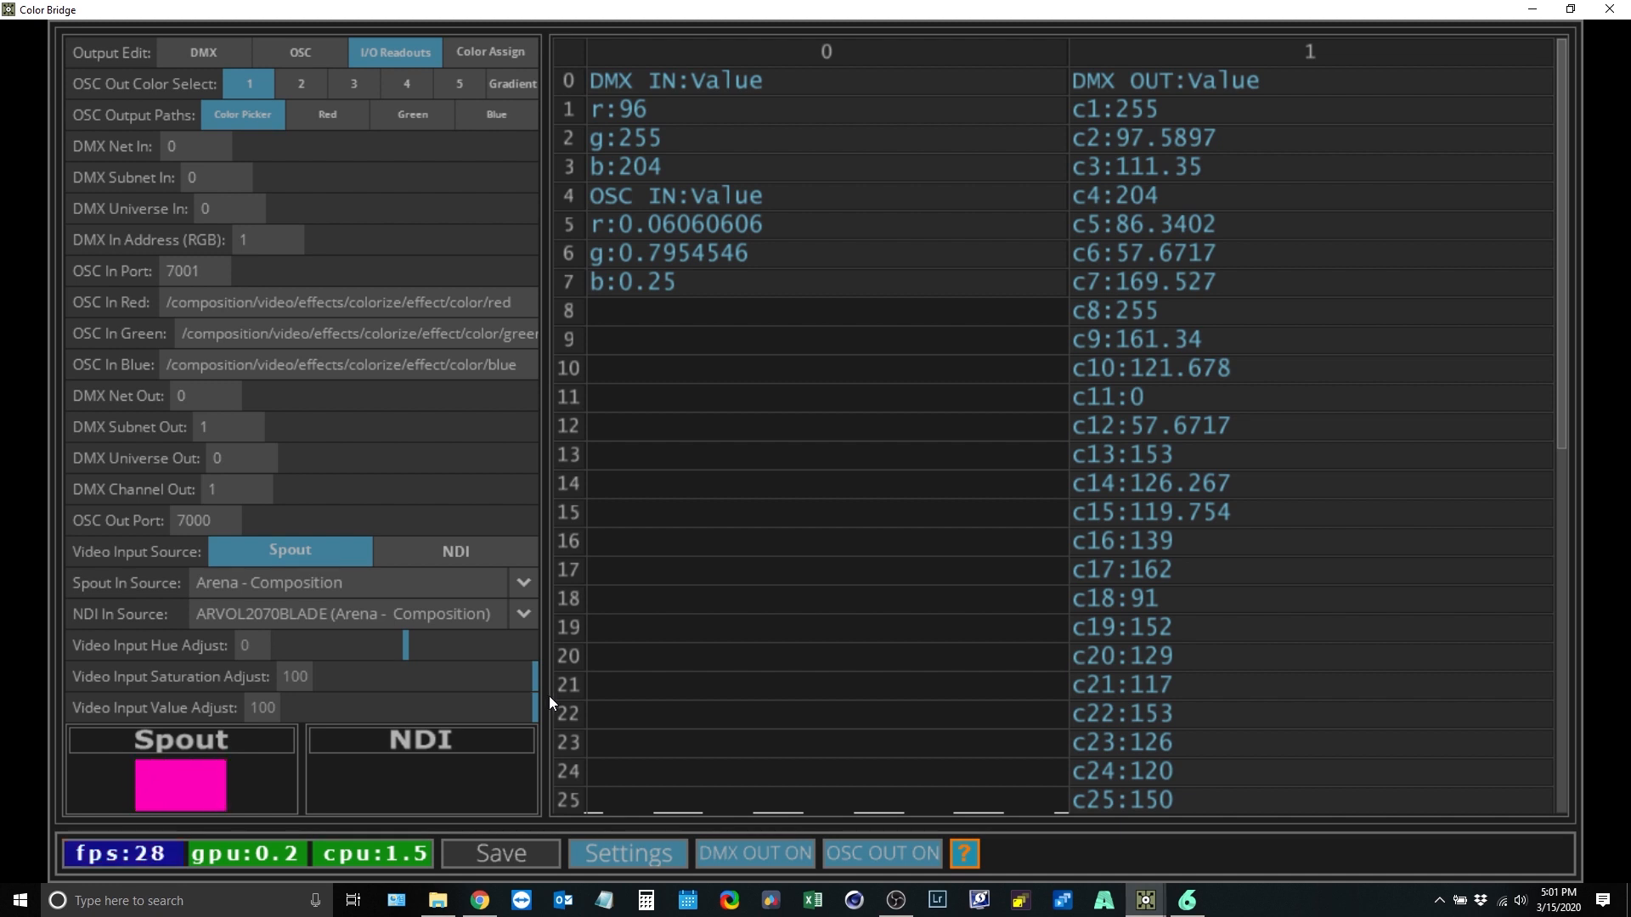
{"action": "left_click", "coordinate": [636, 850]}
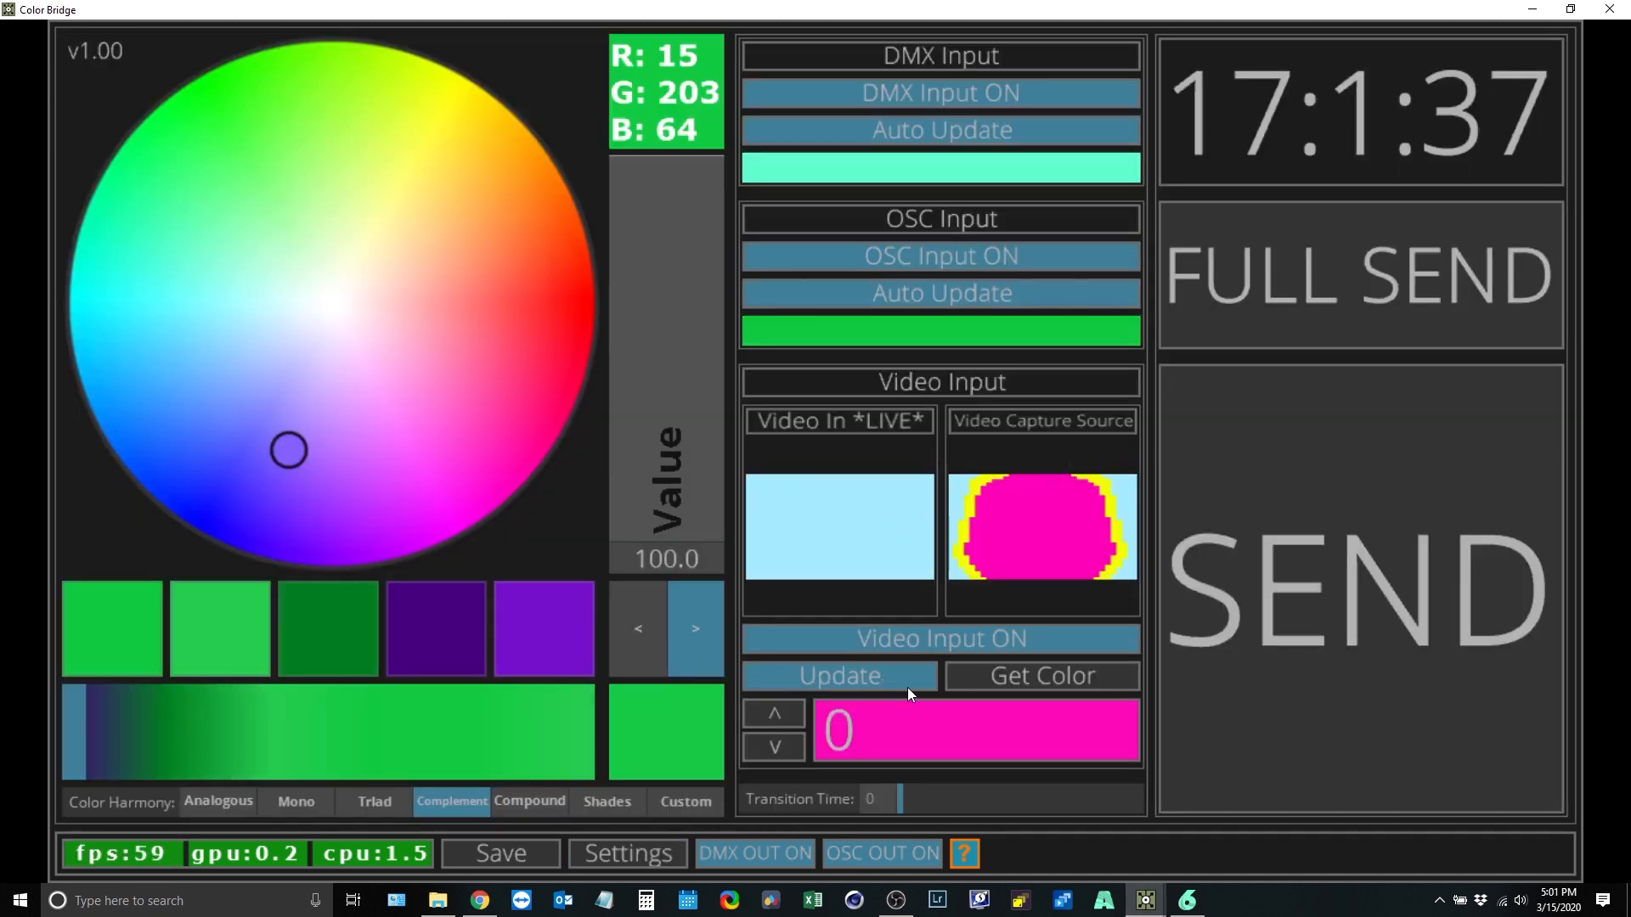
Step: Apply the captured video color to the color picker with Update
{"action": "left_click", "coordinate": [885, 677]}
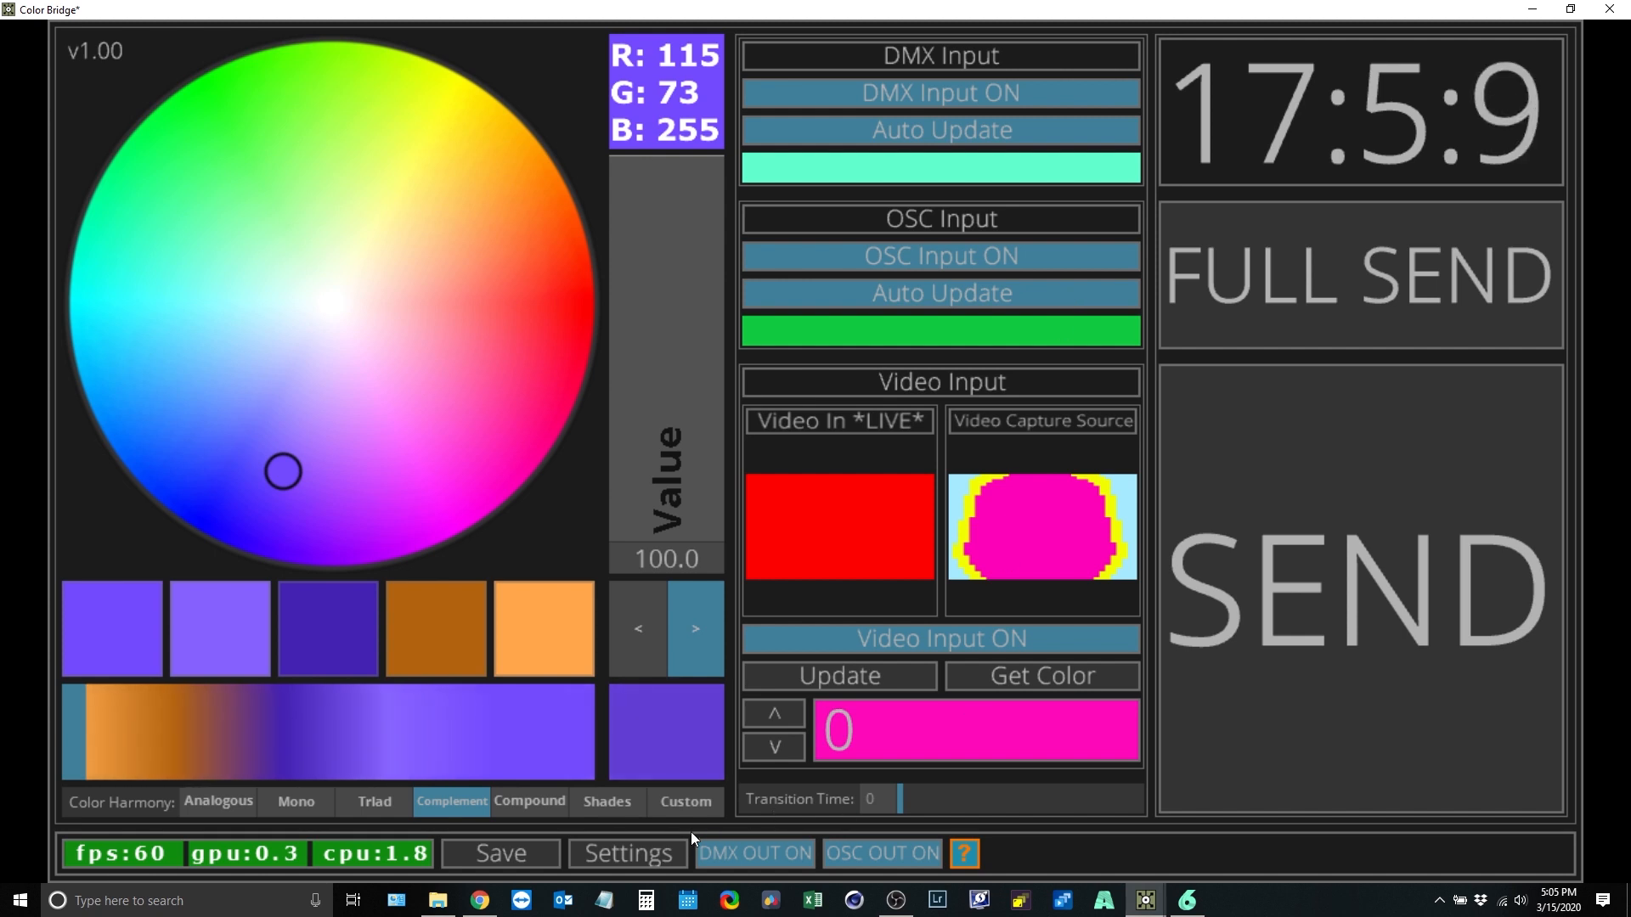
Step: Try a DMX Channel Out of 10 in the DMX output settings, restore it to 1 and close the settings
{"action": "left_click", "coordinate": [647, 851]}
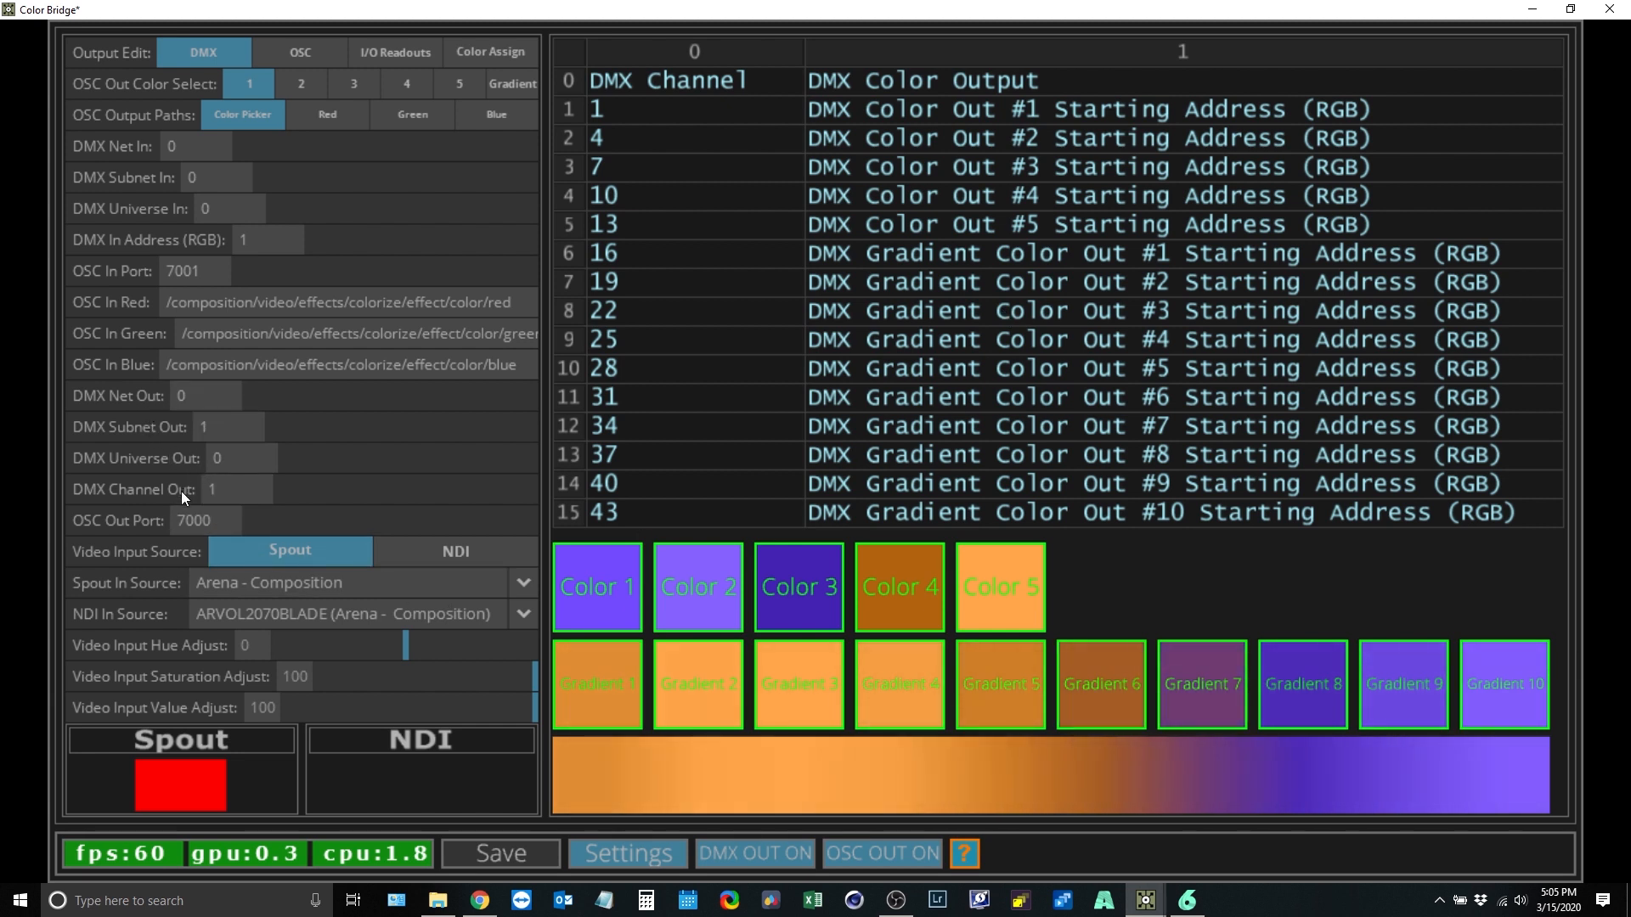
{"action": "left_click", "coordinate": [246, 486]}
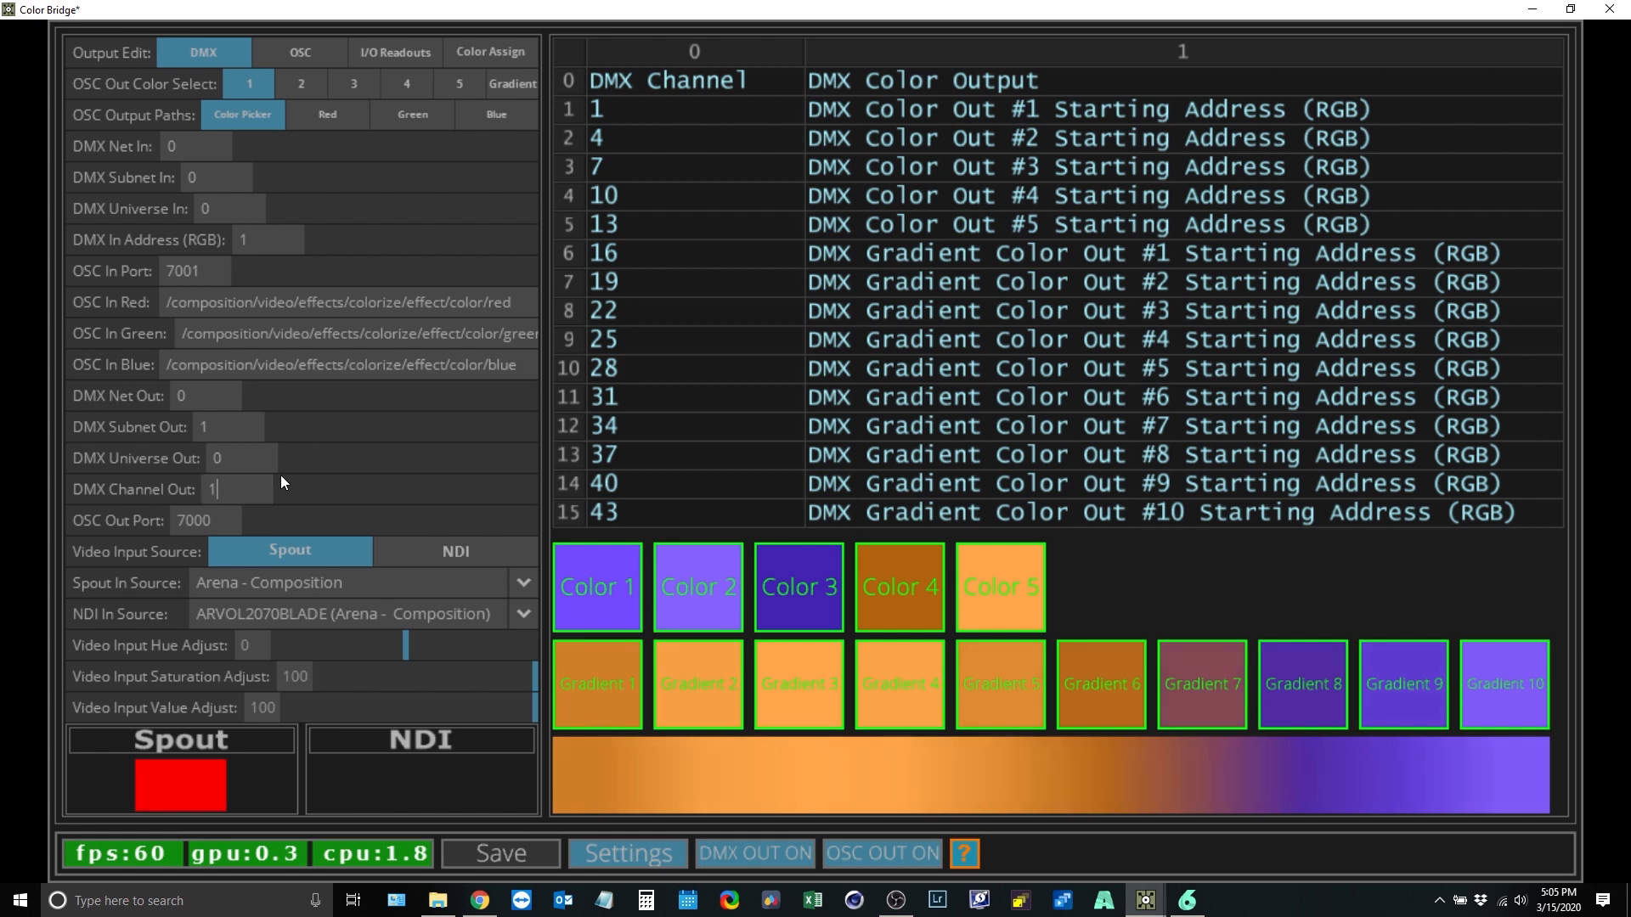
{"action": "type", "text": "0"}
{"action": "key", "text": "Return"}
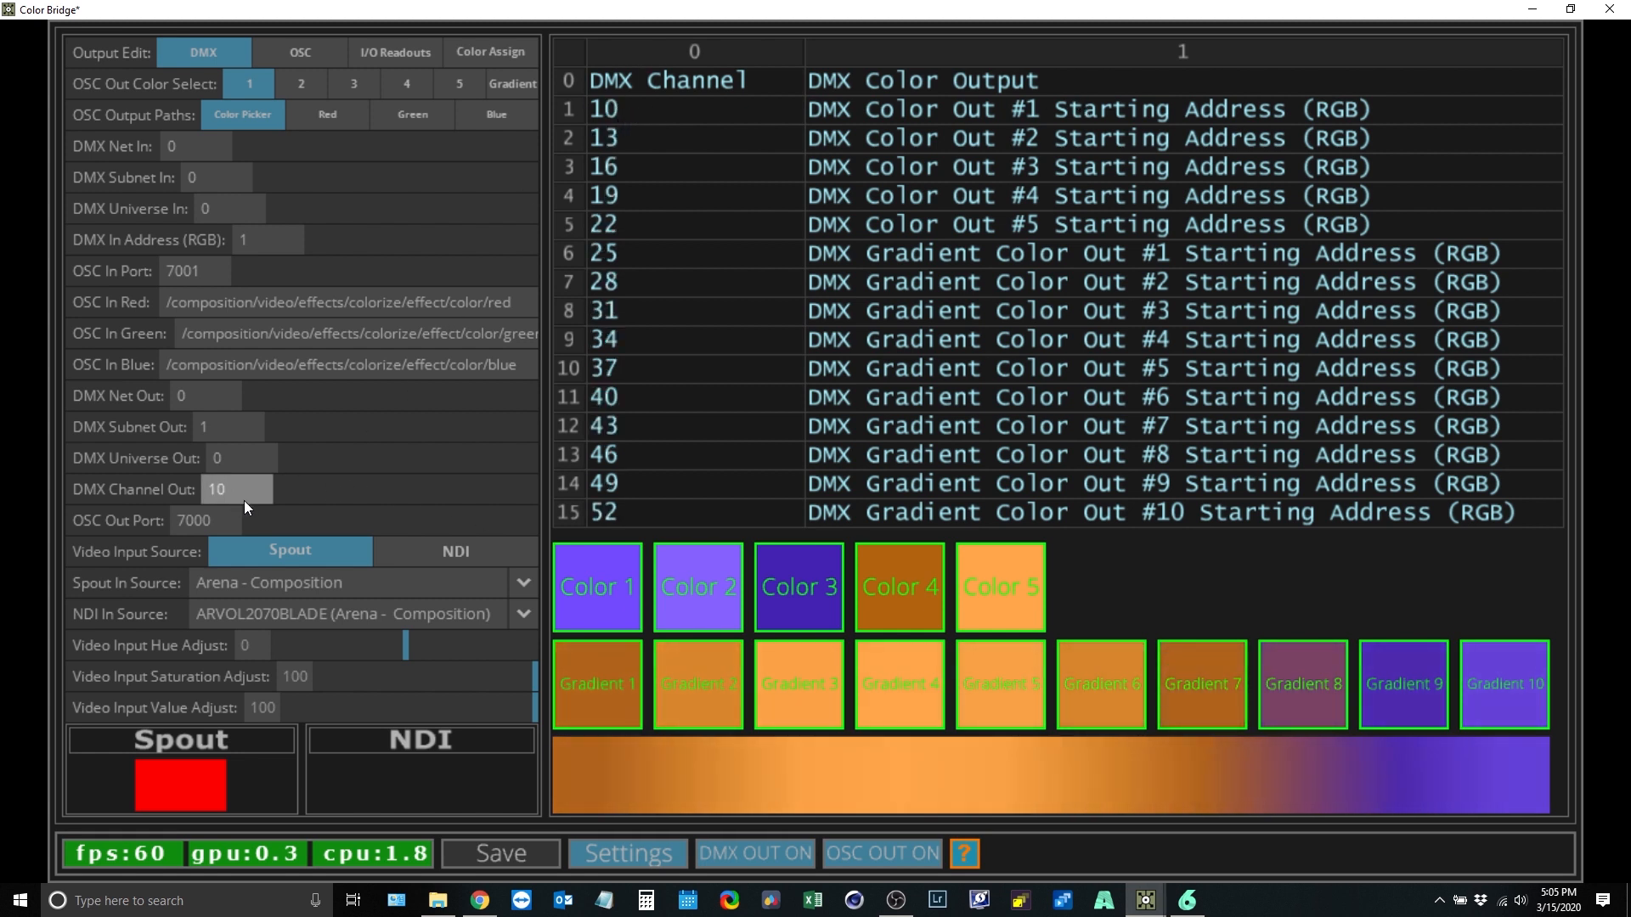
{"action": "key", "text": "Return"}
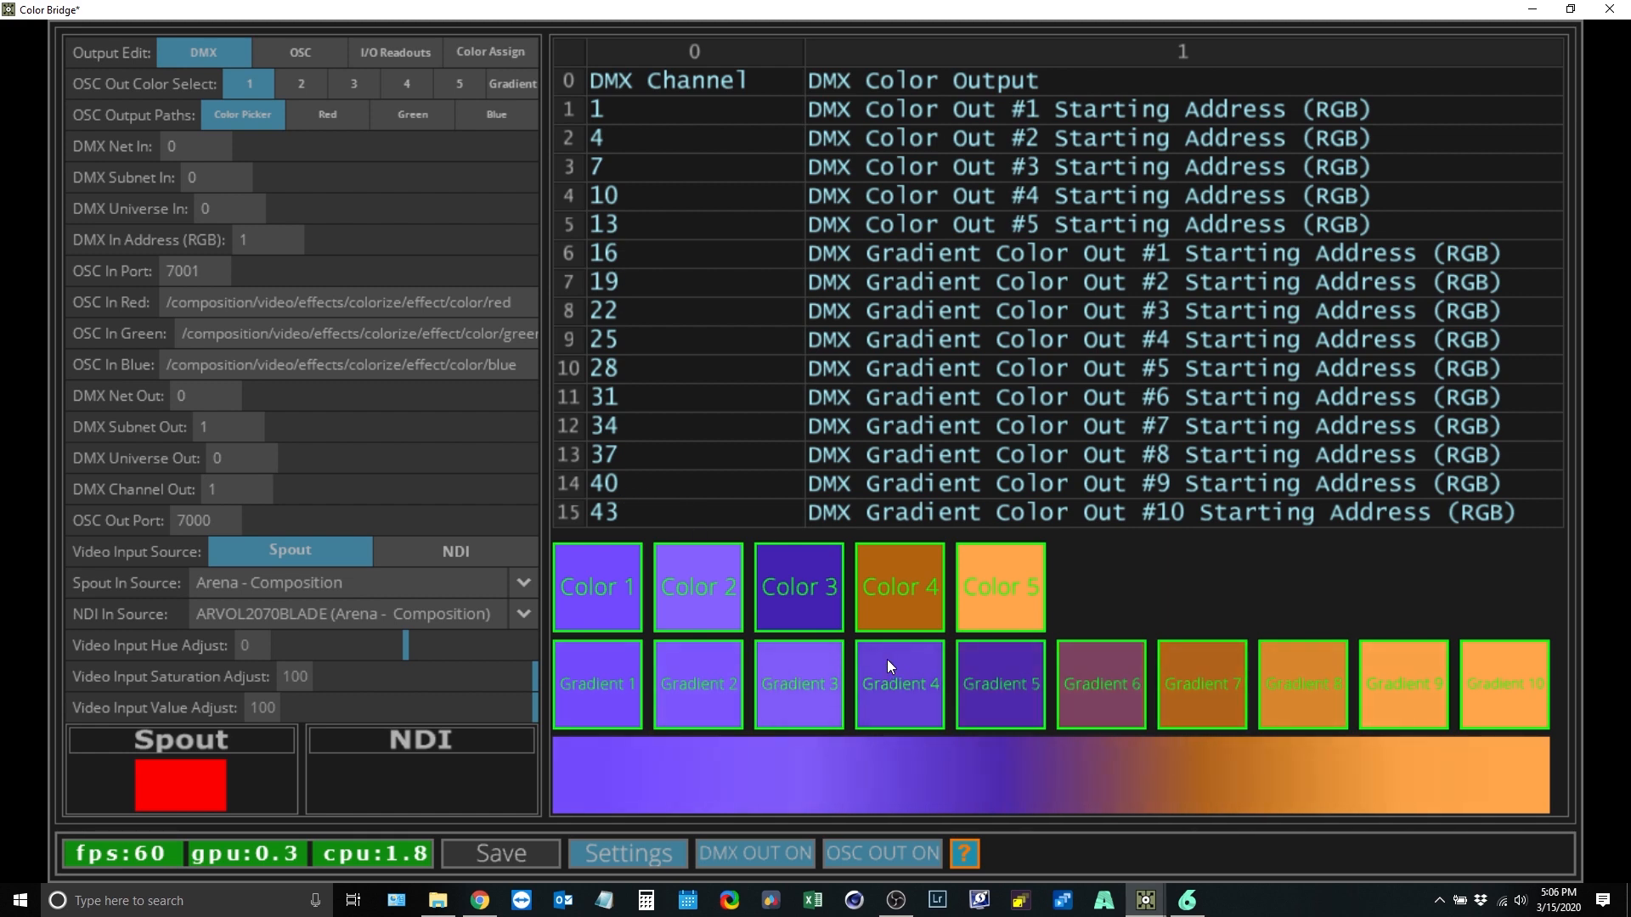
{"action": "left_click", "coordinate": [640, 852]}
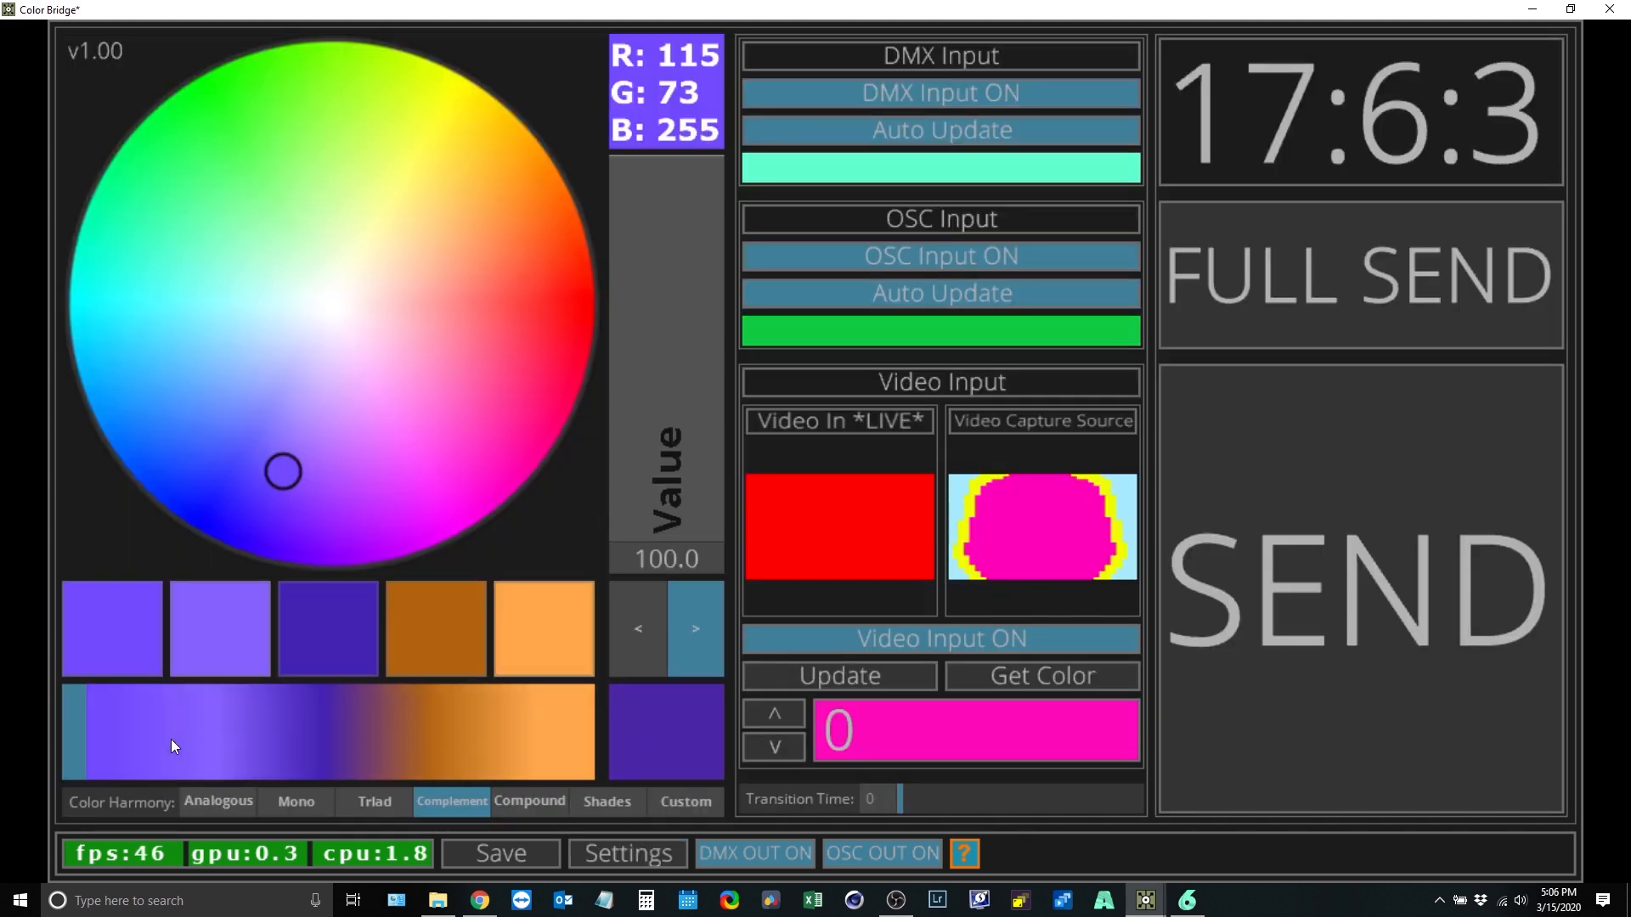
Step: Move the slider on the gradient bar to just past its middle, then reverse the gradient's direction and set it forward again
{"action": "left_click_drag", "start_coordinate": [73, 737], "coordinate": [167, 737]}
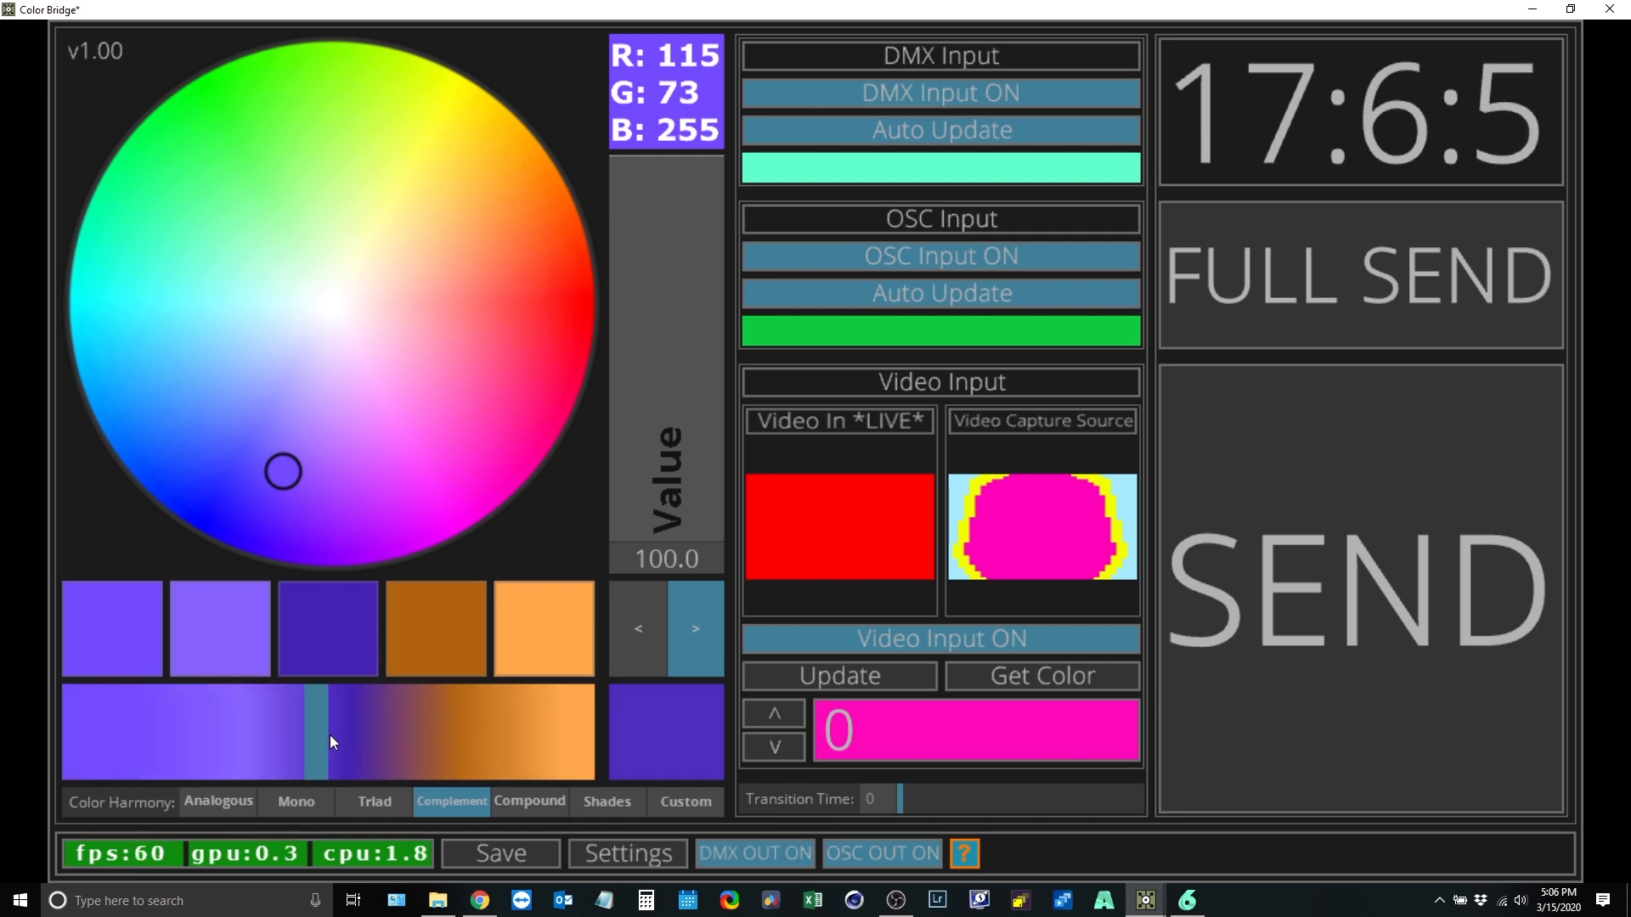
{"action": "mouse_move", "coordinate": [331, 742]}
{"action": "left_mouse_down"}
{"action": "mouse_move", "coordinate": [564, 742]}
{"action": "mouse_move", "coordinate": [394, 737]}
{"action": "left_mouse_up"}
{"action": "left_click", "coordinate": [634, 626]}
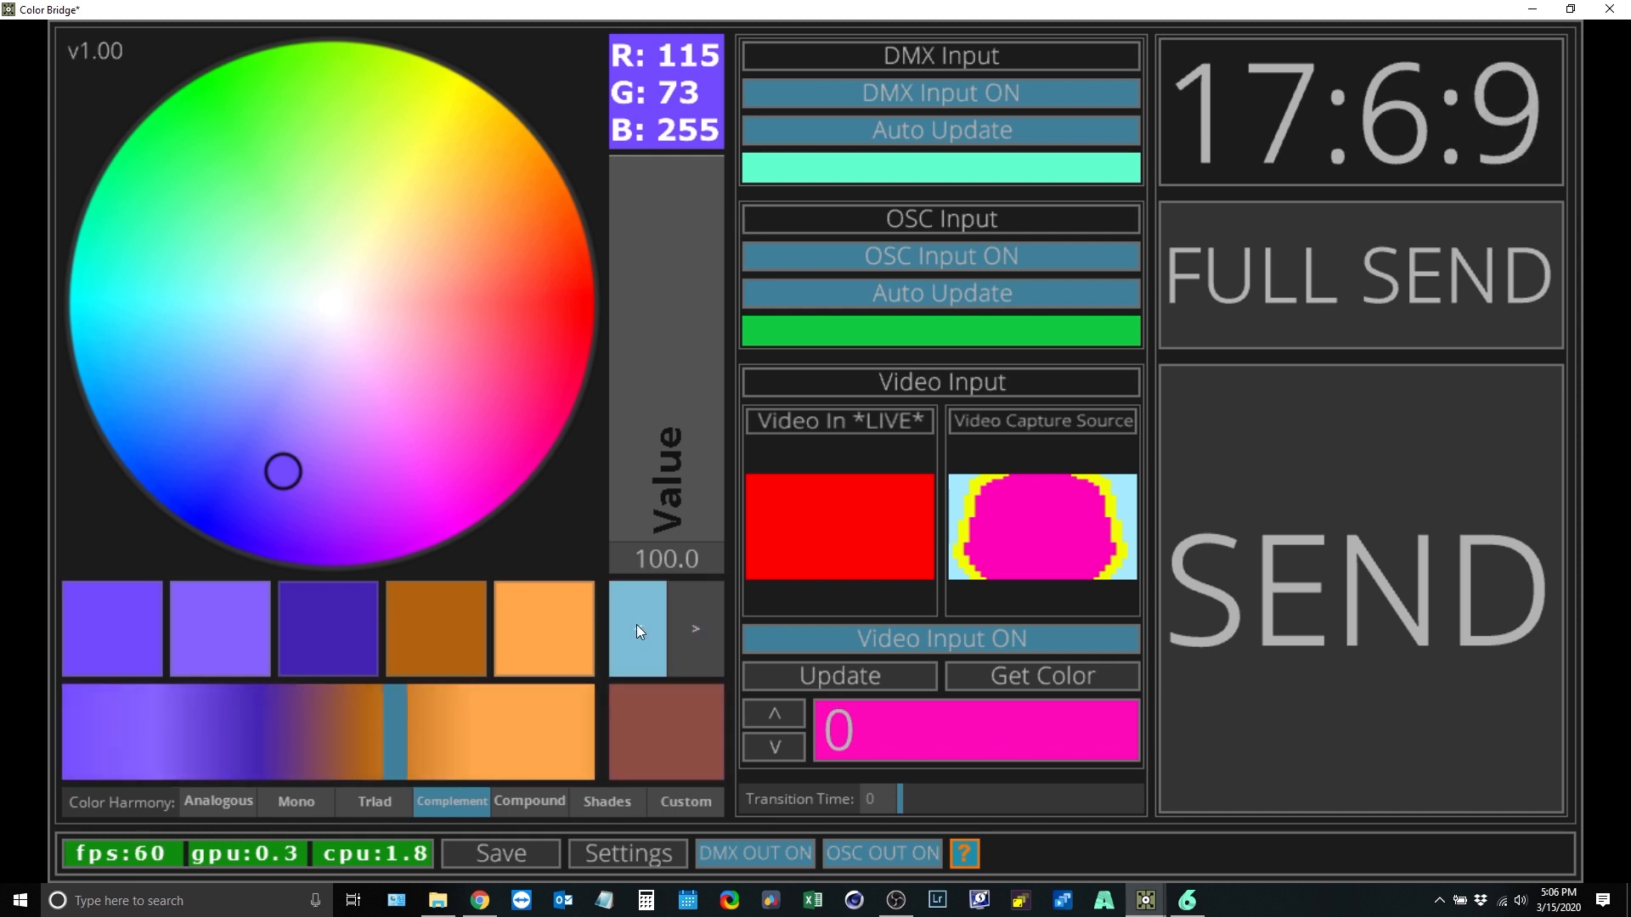
{"action": "left_click", "coordinate": [690, 628]}
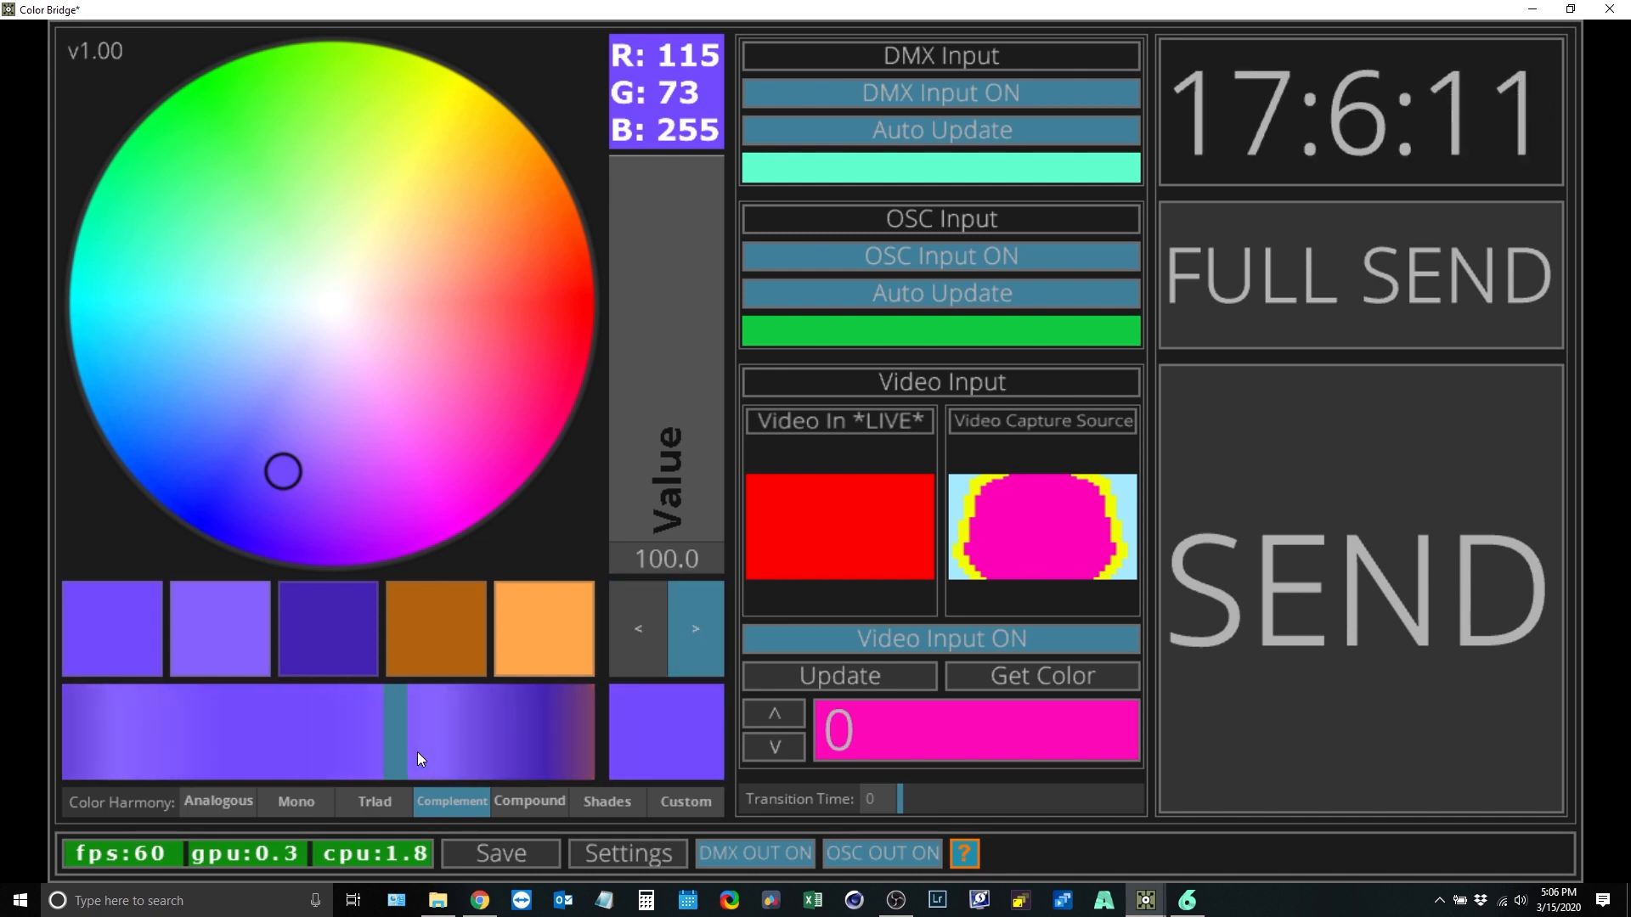
Step: Open the settings and look at the OSC output page, returning to the DMX output page
{"action": "left_click", "coordinate": [636, 851]}
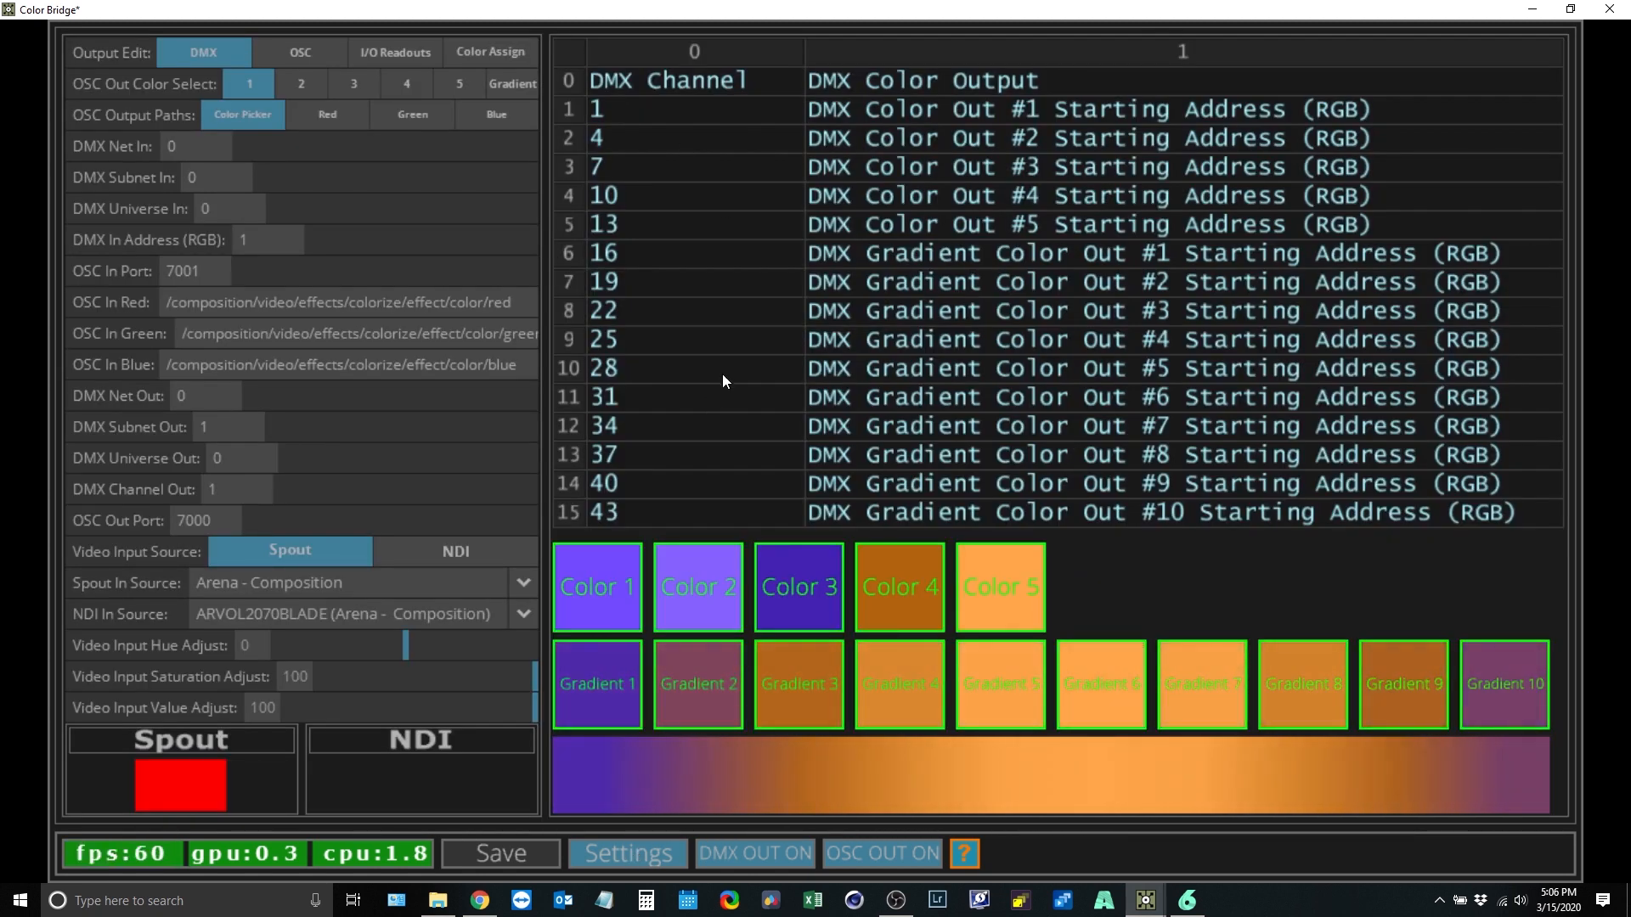
{"action": "left_click", "coordinate": [304, 60]}
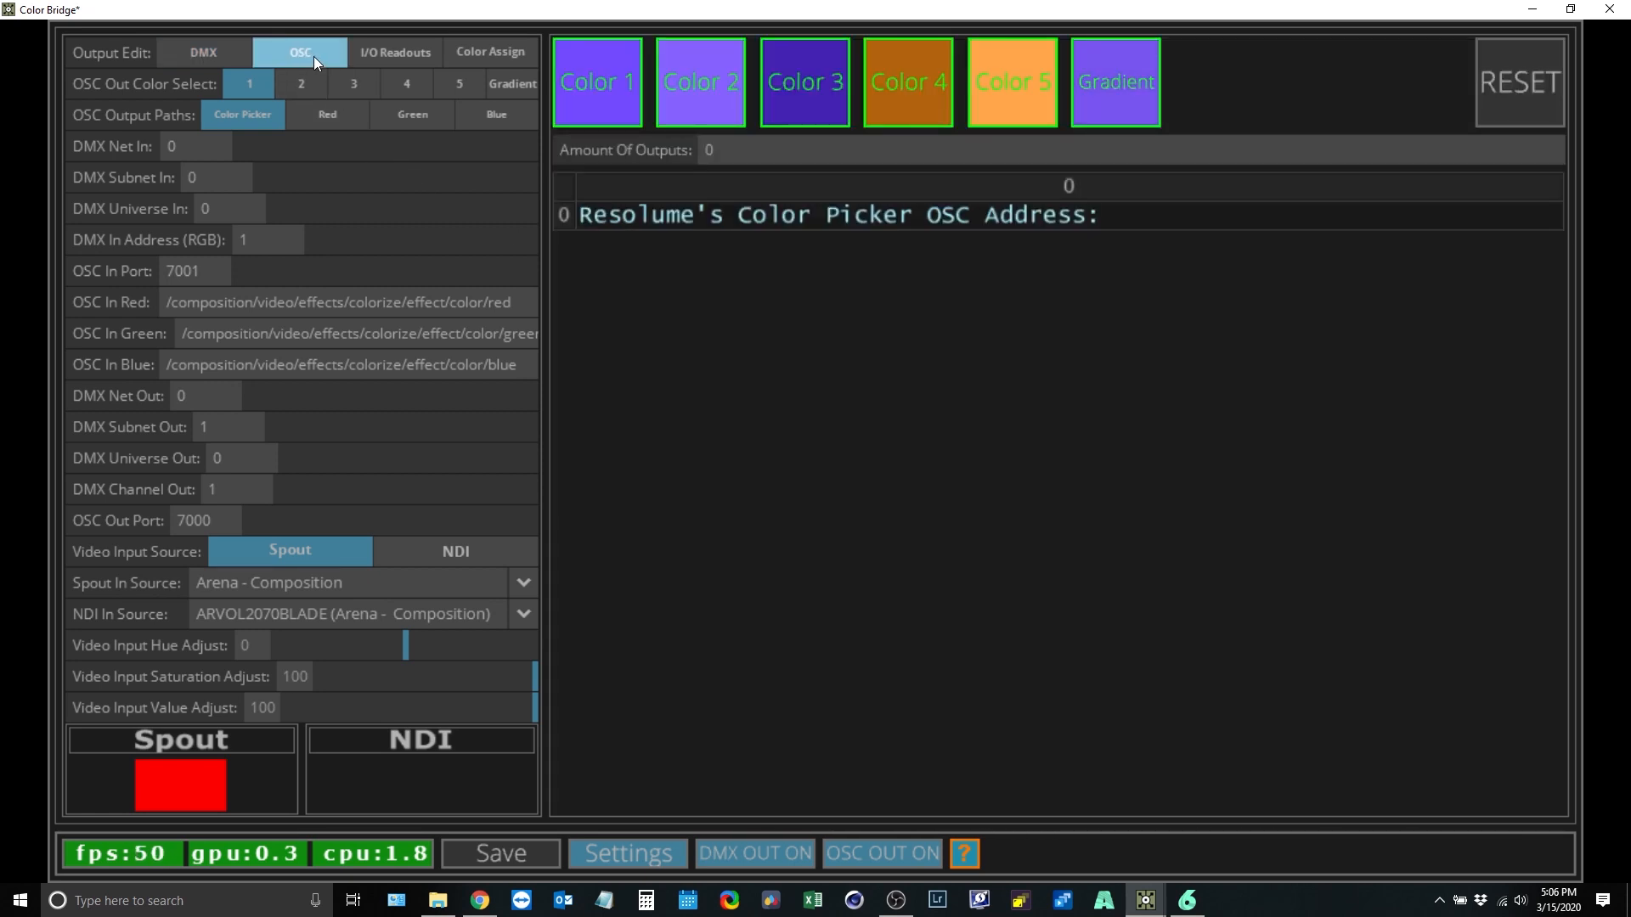
{"action": "left_click", "coordinate": [194, 56]}
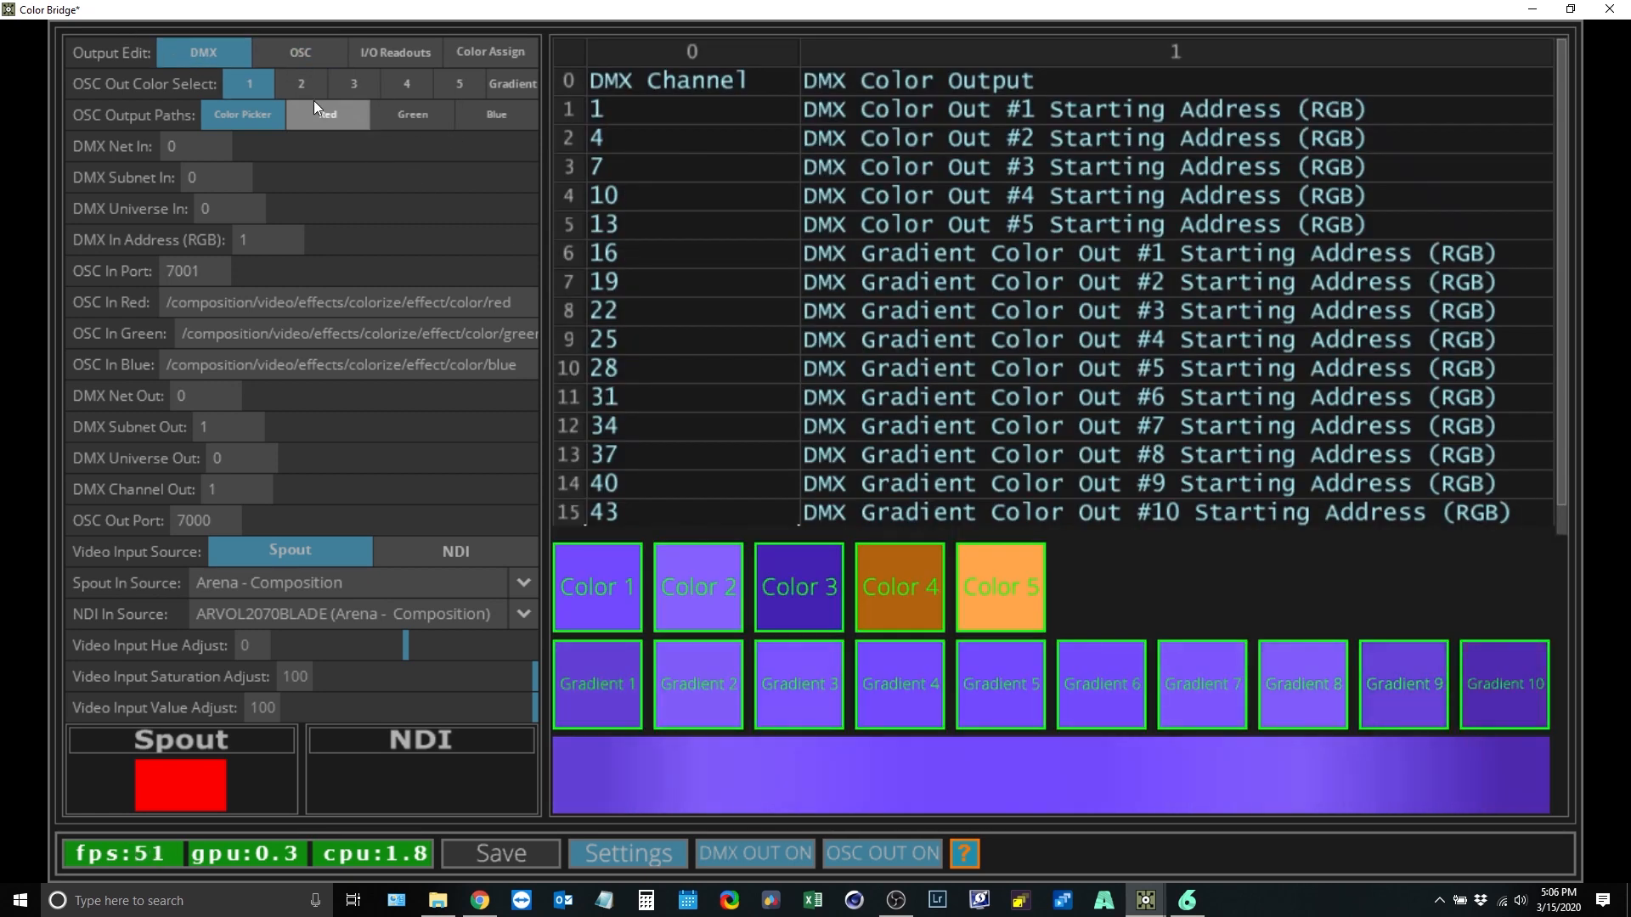
Step: Switch the DMX outputs Color 1, Color 2, Color 3 and Gradient 1 off and back on
{"action": "left_click", "coordinate": [600, 596]}
{"action": "left_click", "coordinate": [699, 597]}
{"action": "left_click", "coordinate": [806, 593]}
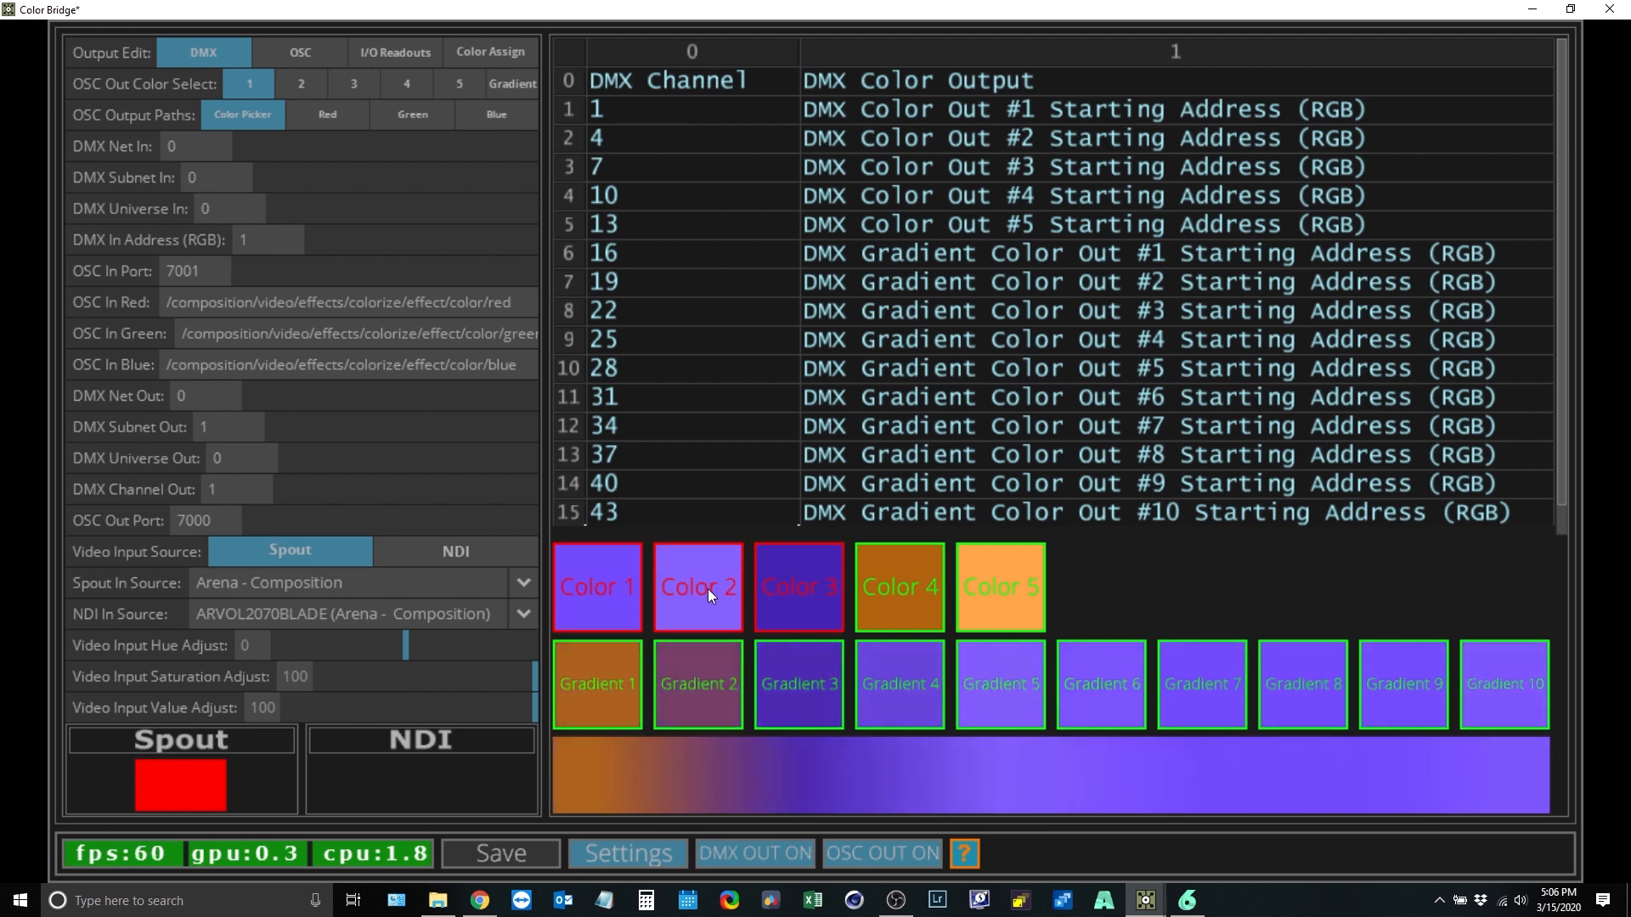
{"action": "left_click", "coordinate": [706, 589]}
{"action": "left_click", "coordinate": [599, 585]}
{"action": "left_click", "coordinate": [781, 583]}
{"action": "left_click", "coordinate": [593, 706]}
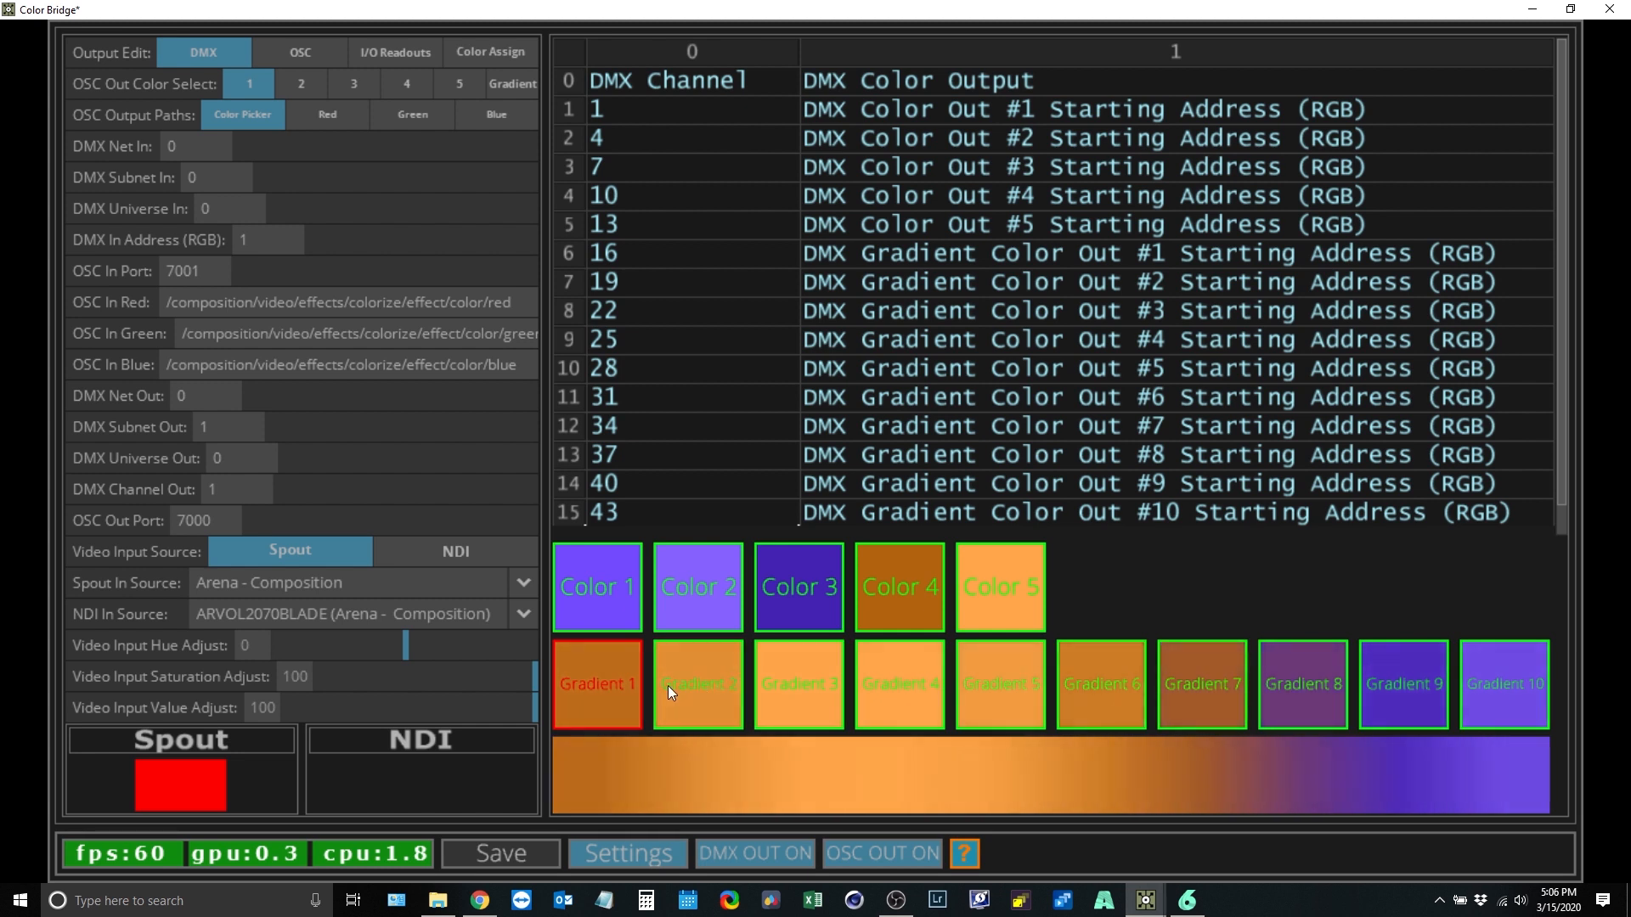
{"action": "left_click", "coordinate": [610, 686]}
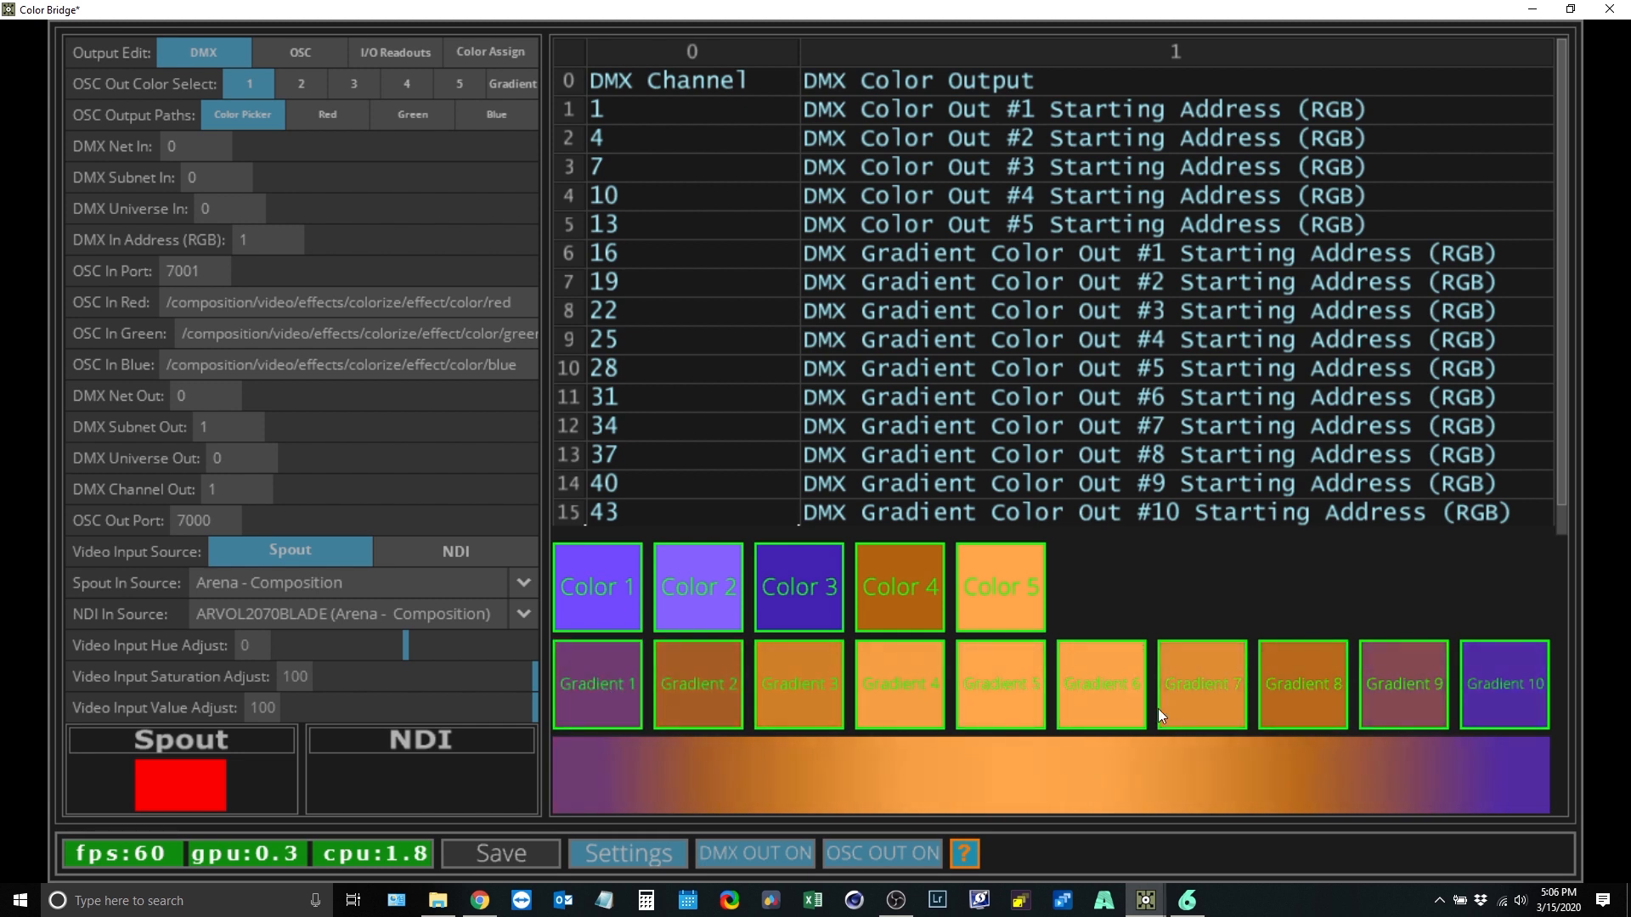
Step: Show the OSC output page and switch its Color 1 and Color 2 outputs off and back on
{"action": "left_click", "coordinate": [306, 49]}
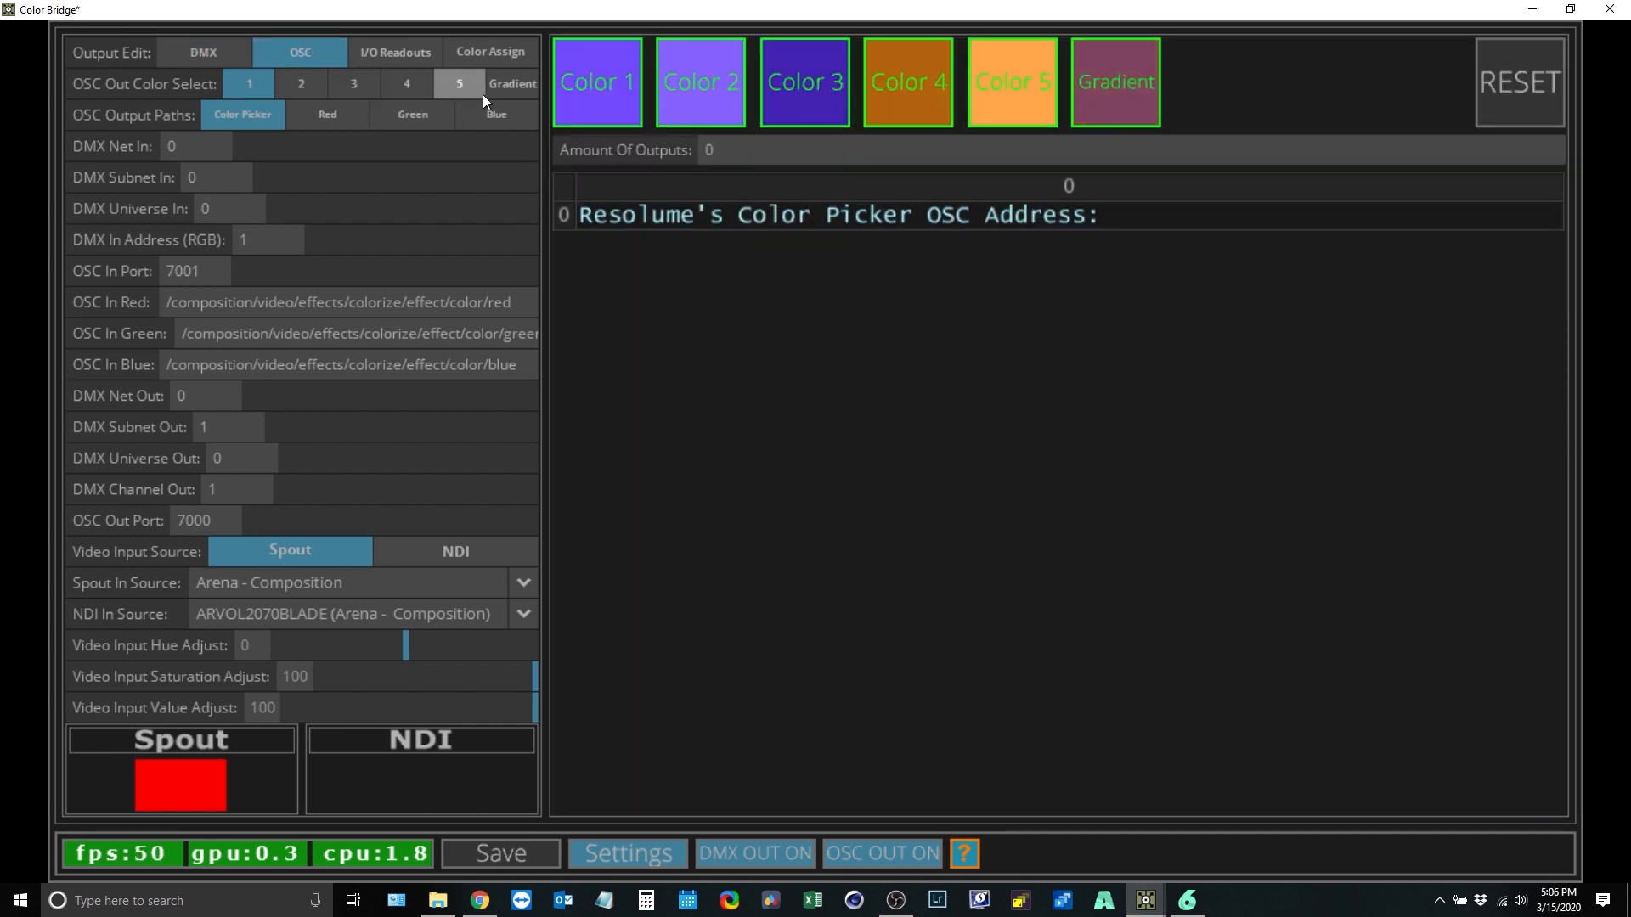
{"action": "left_click", "coordinate": [585, 78]}
{"action": "left_click", "coordinate": [688, 80]}
{"action": "left_click", "coordinate": [690, 80]}
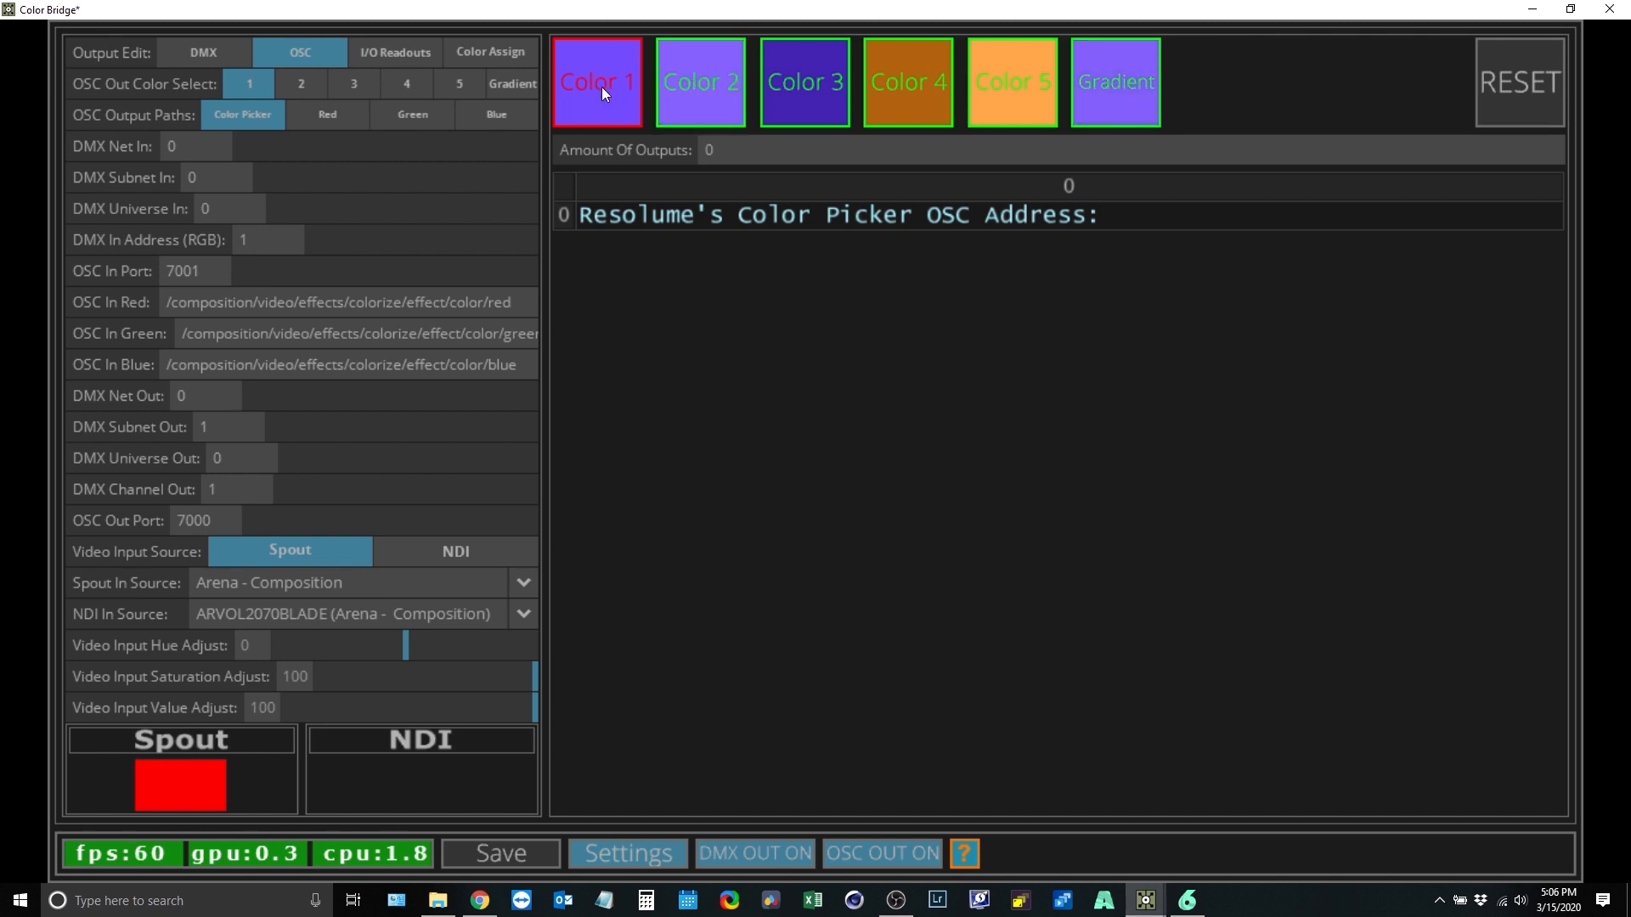
{"action": "left_click", "coordinate": [606, 100]}
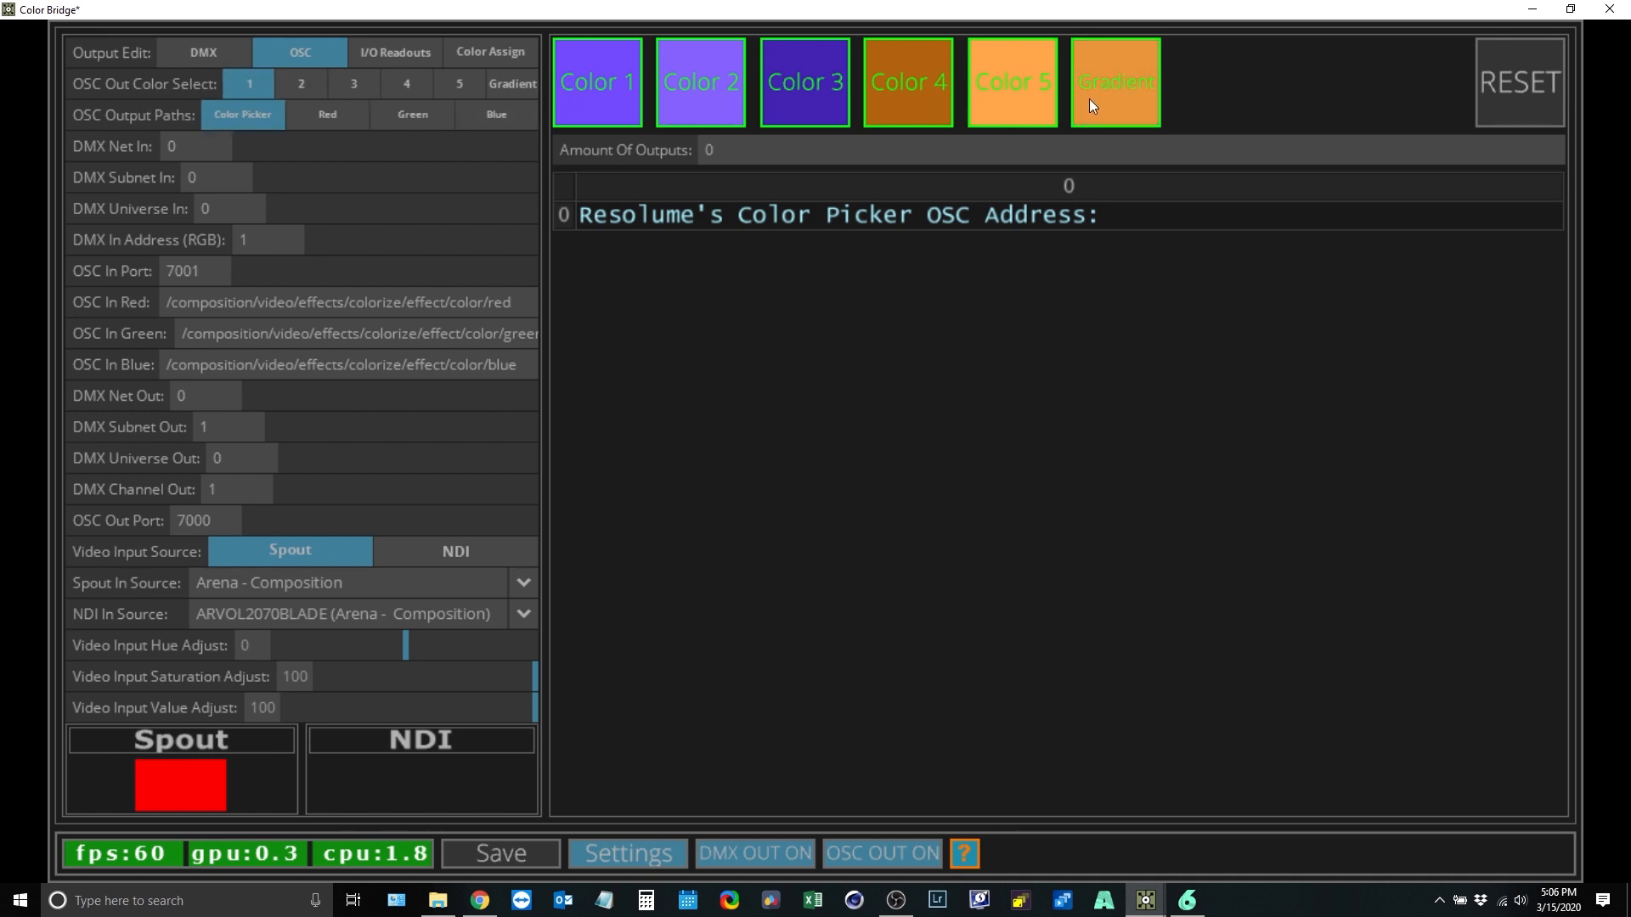
Step: Step through OSC output colors 2 to 5 and back to 1, and view the Red, Green and Blue output paths
{"action": "left_click", "coordinate": [308, 84]}
{"action": "left_click", "coordinate": [359, 83]}
{"action": "left_click", "coordinate": [423, 80]}
{"action": "left_click", "coordinate": [463, 83]}
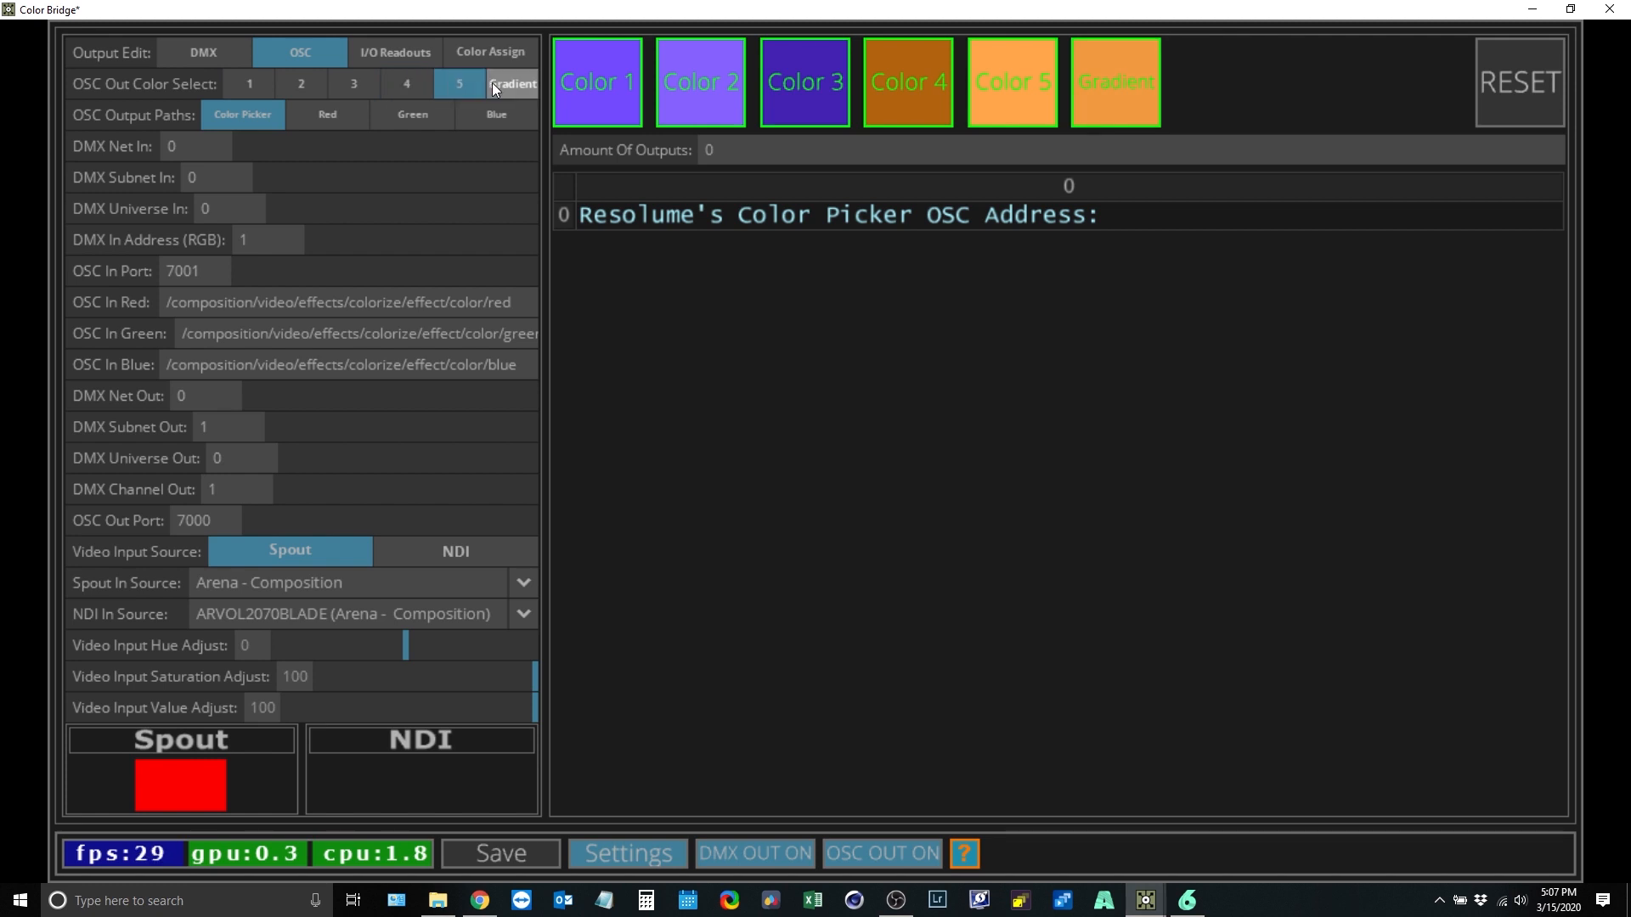
{"action": "left_click", "coordinate": [255, 84]}
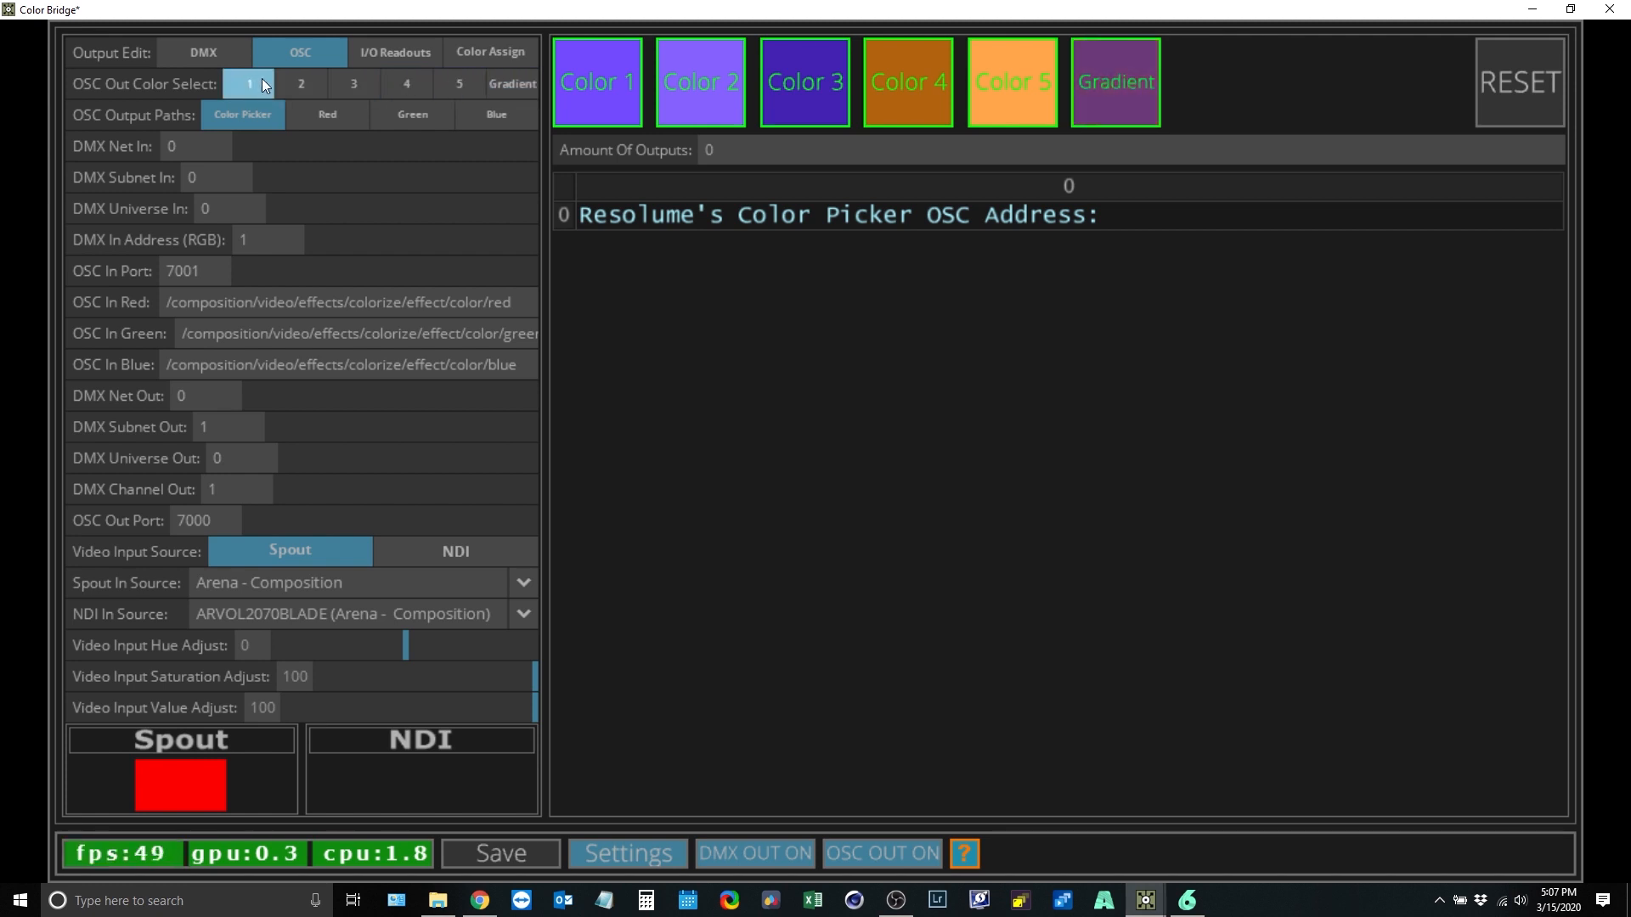
{"action": "left_click", "coordinate": [321, 114]}
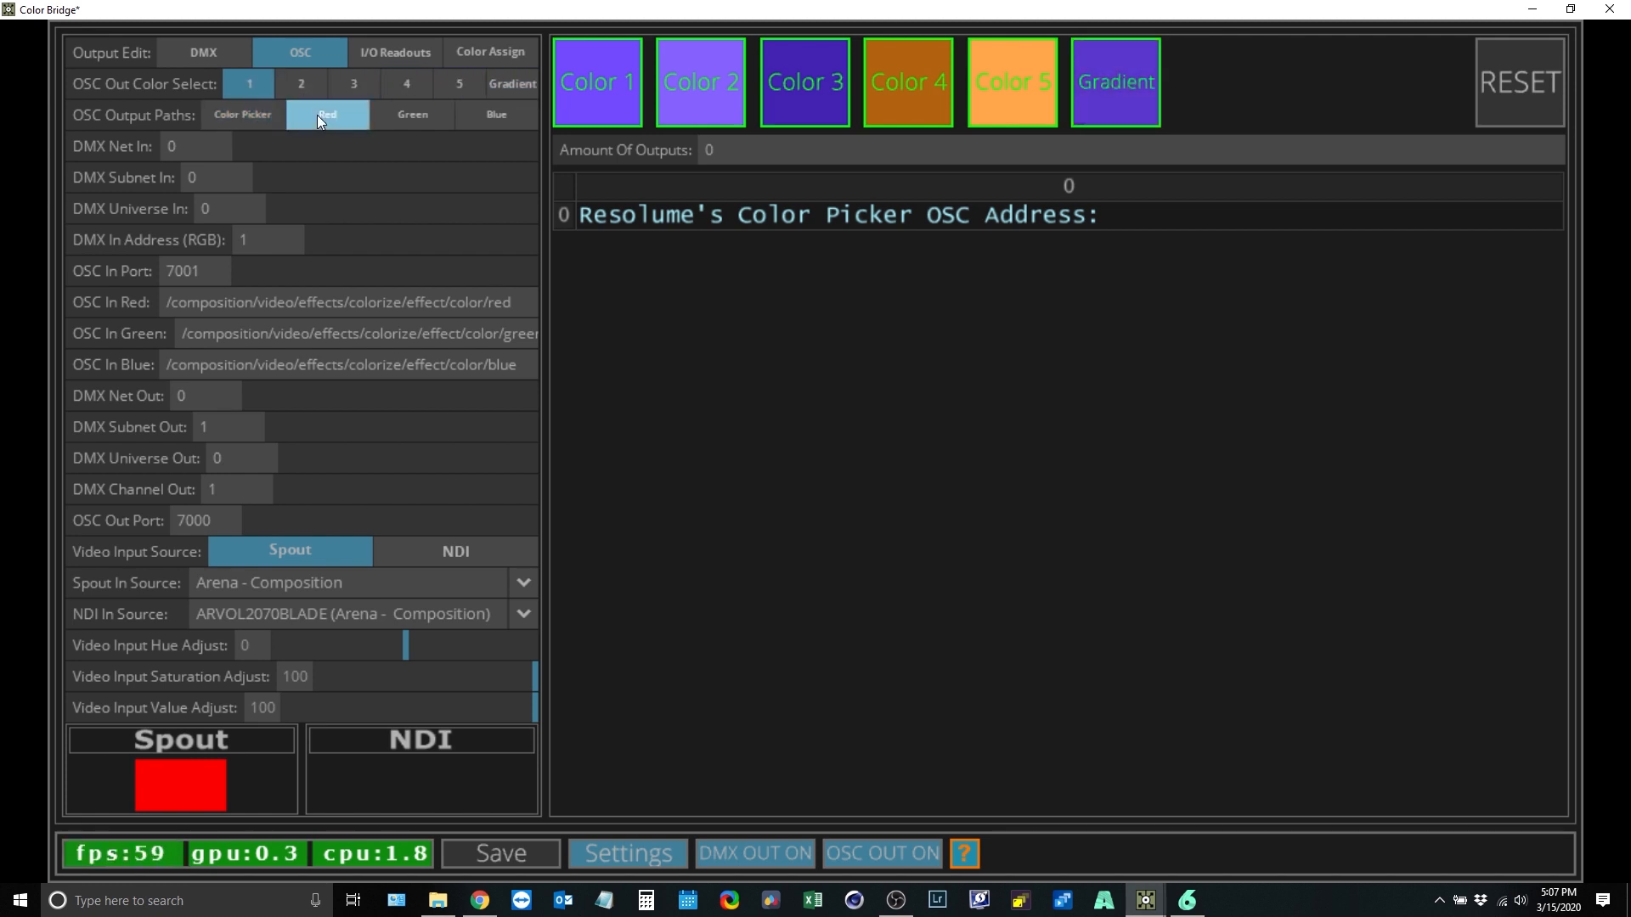
{"action": "left_click", "coordinate": [416, 120]}
{"action": "left_click", "coordinate": [494, 118]}
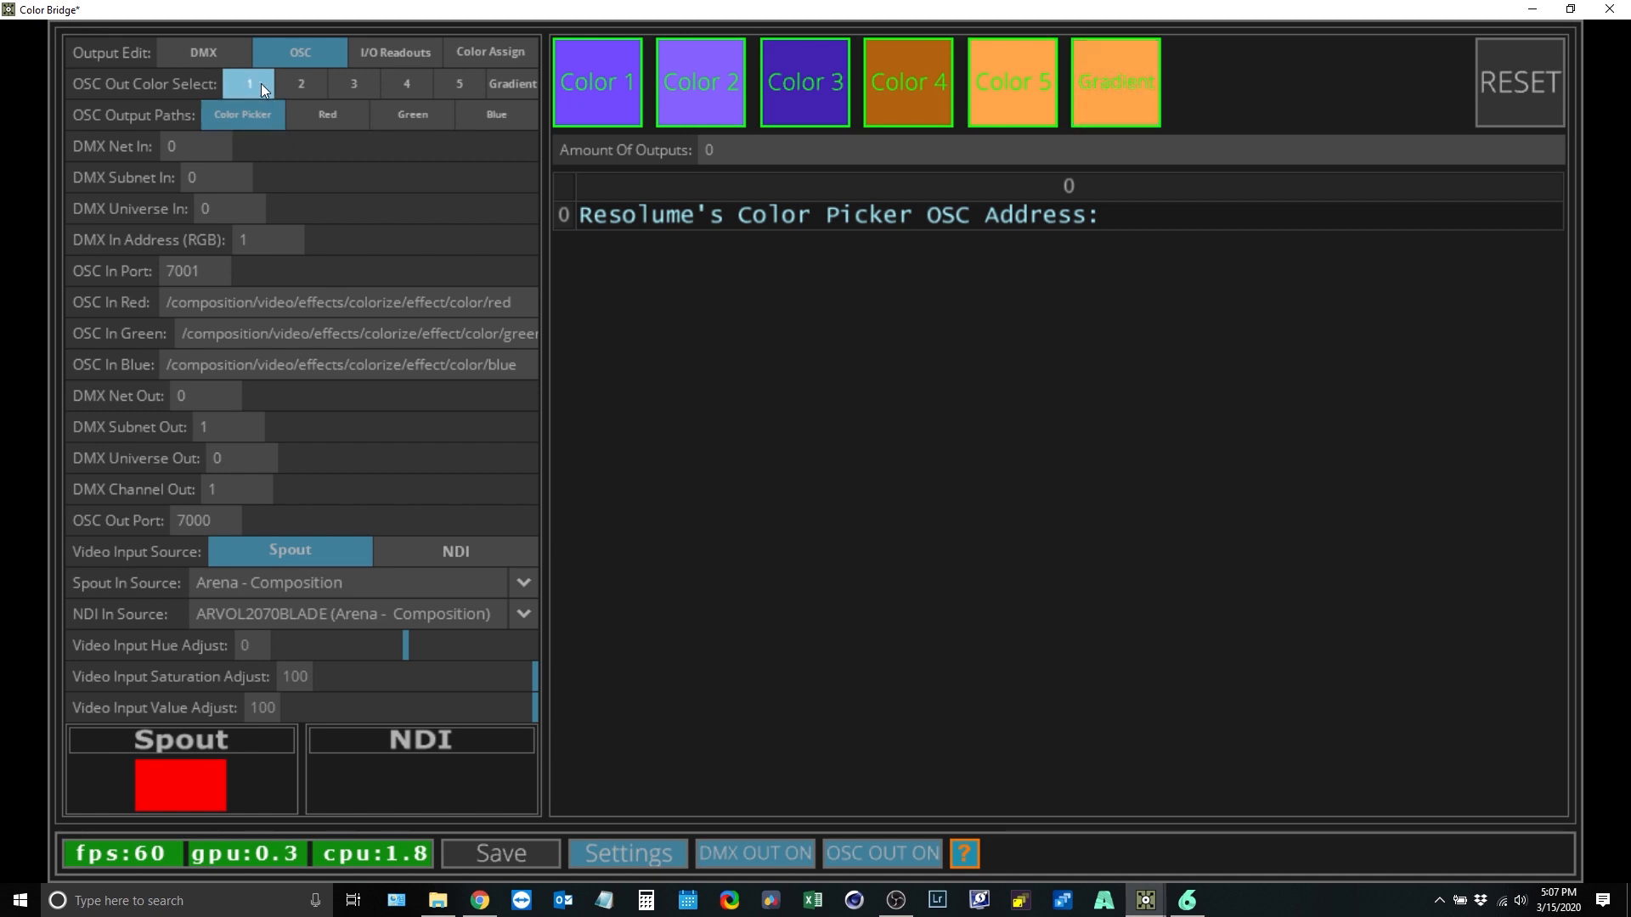
Step: Set the amount of outputs to 1 for OSC output color 4's Color Picker path
{"action": "left_click", "coordinate": [419, 83]}
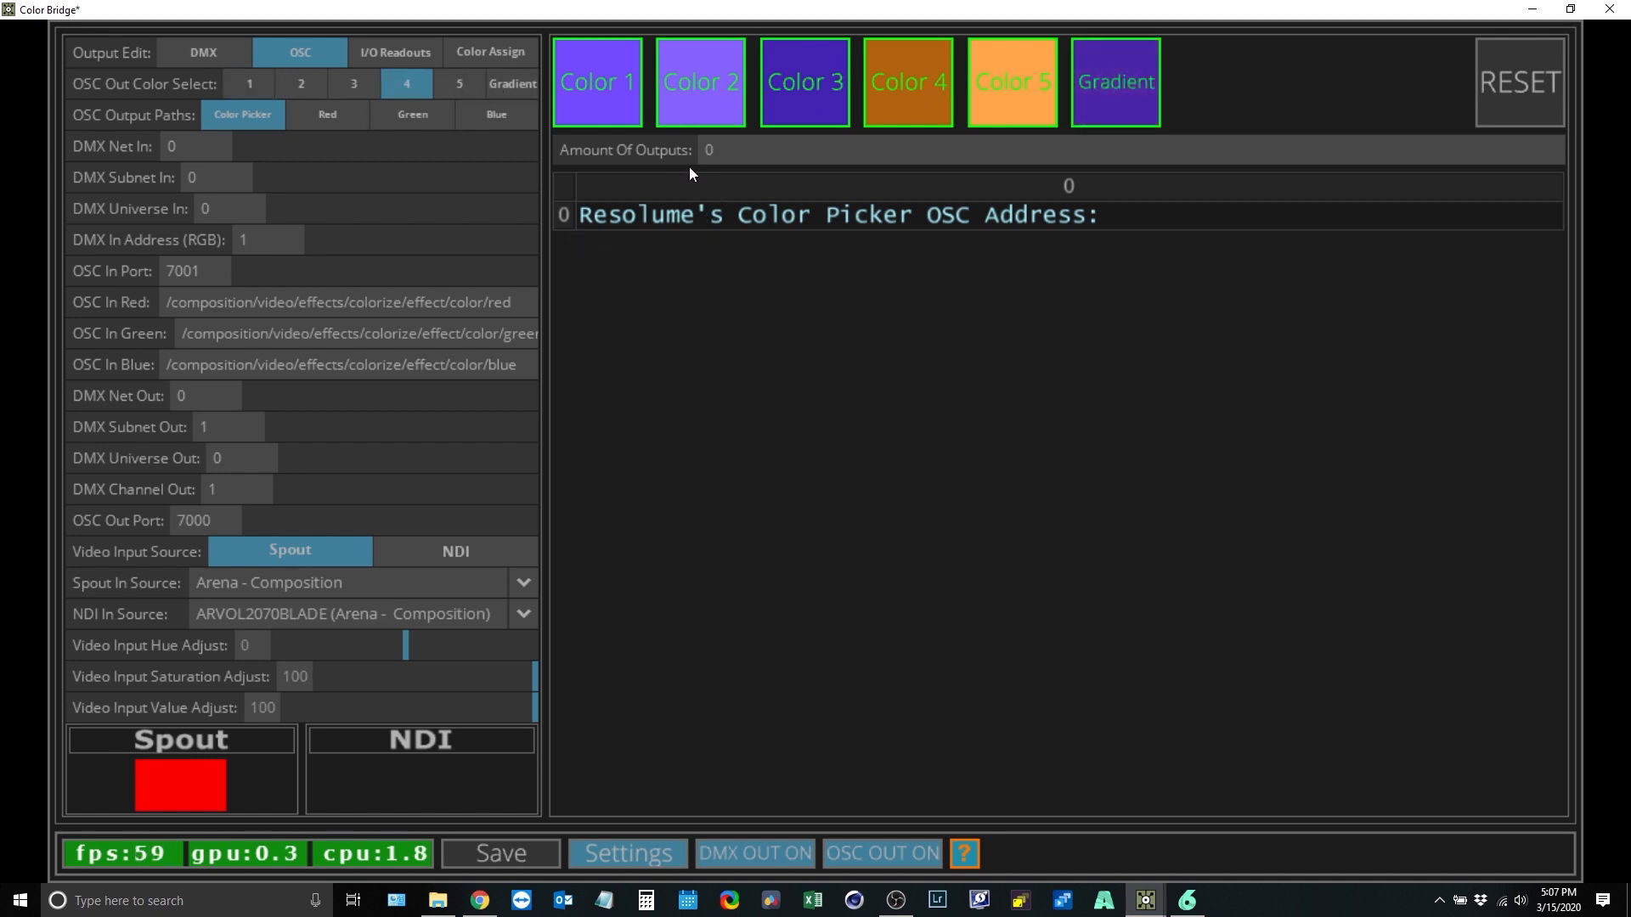
{"action": "left_click", "coordinate": [711, 157]}
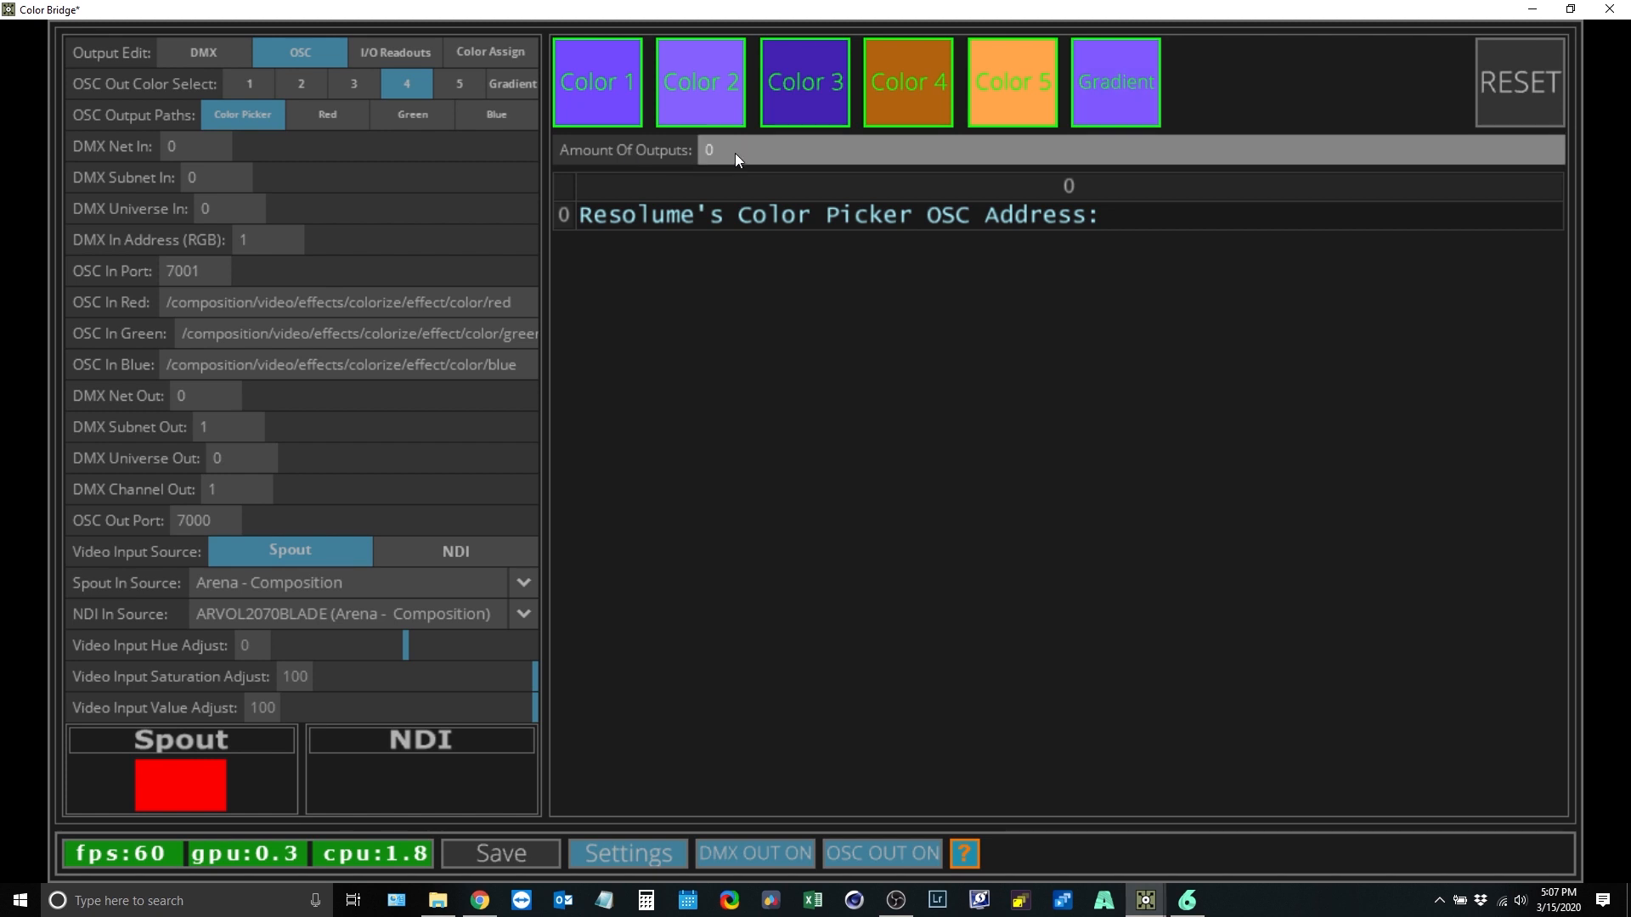
{"action": "type", "text": "1"}
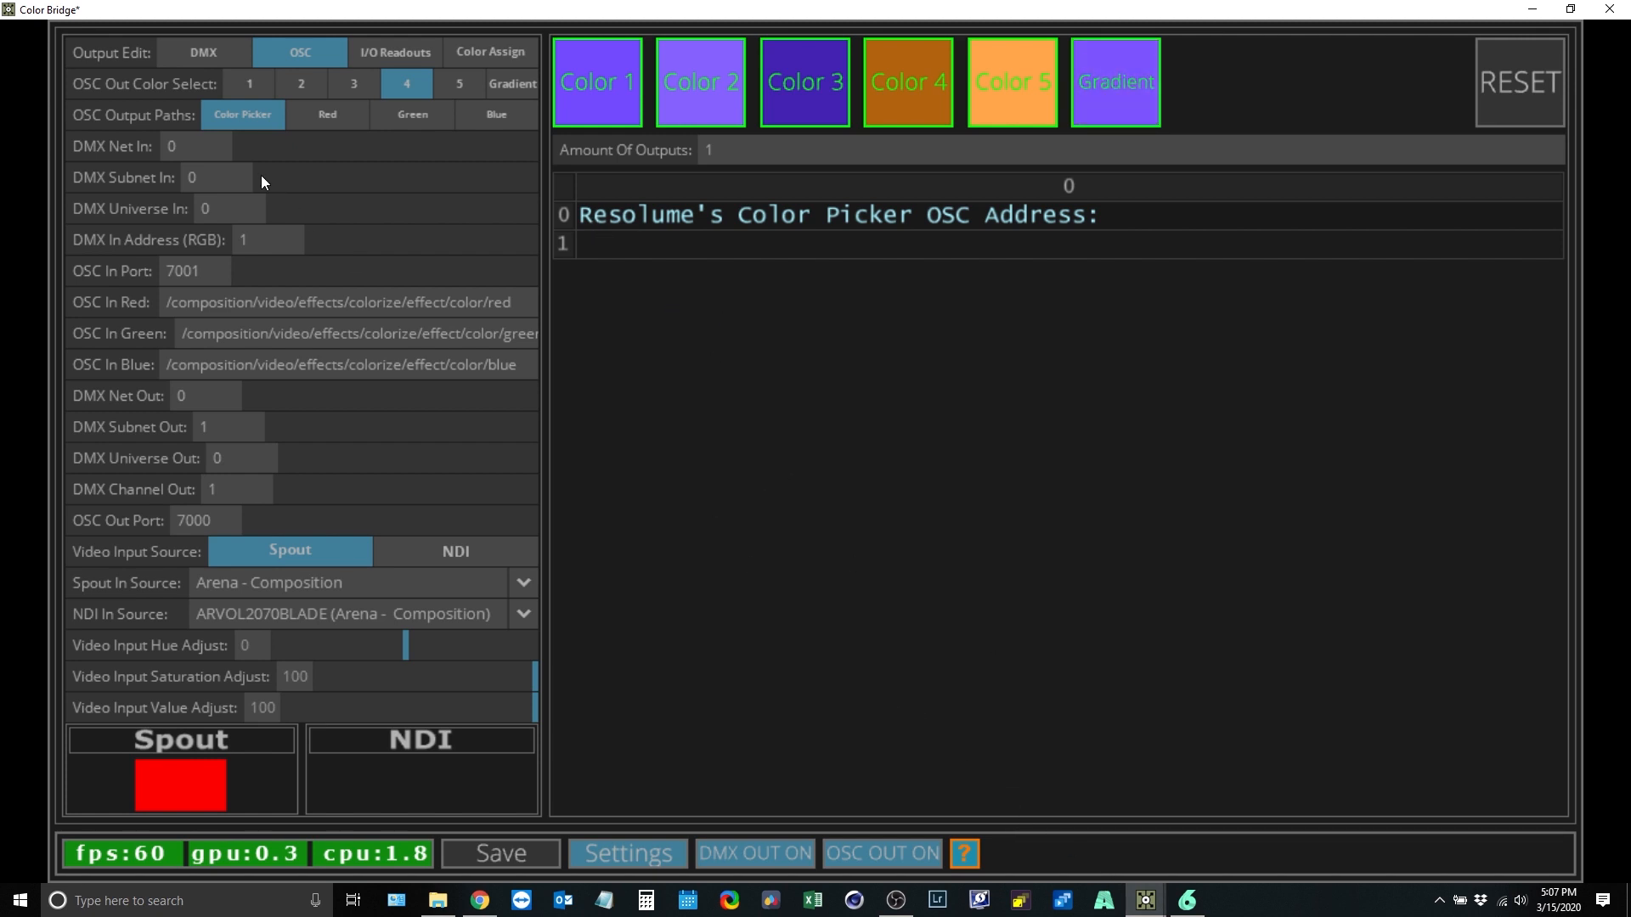
Step: Switch to Resolume Arena and copy the layer-3 OSC input address of Layer 3's Colorize color, then leave OSC shortcut editing
{"action": "left_click", "coordinate": [1188, 900]}
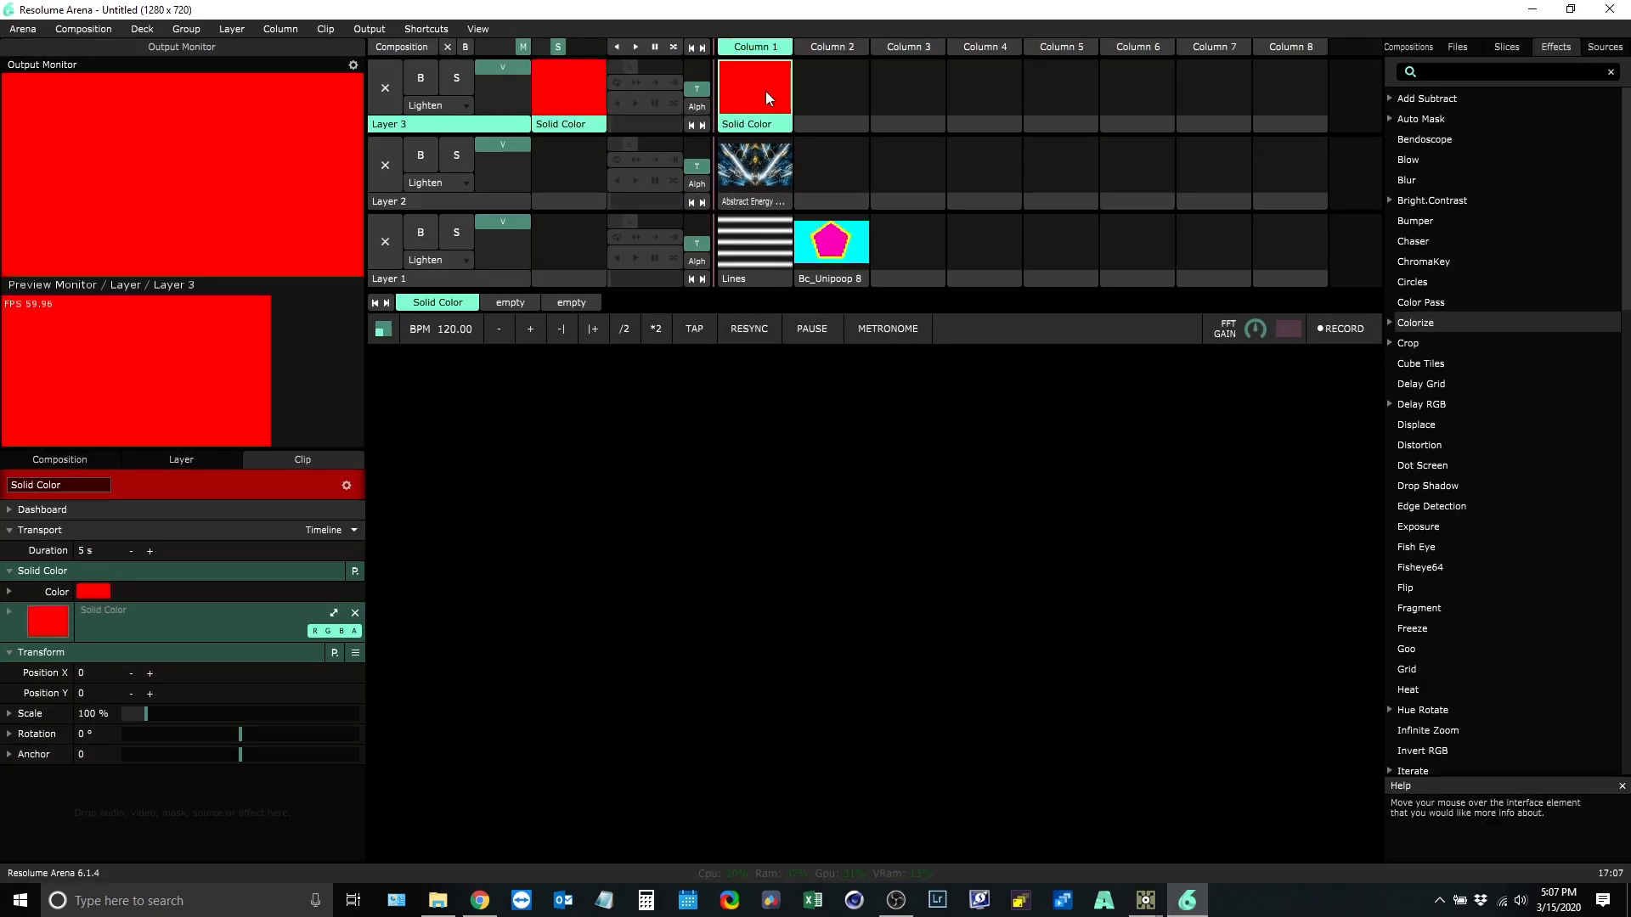
{"action": "left_click", "coordinate": [463, 124]}
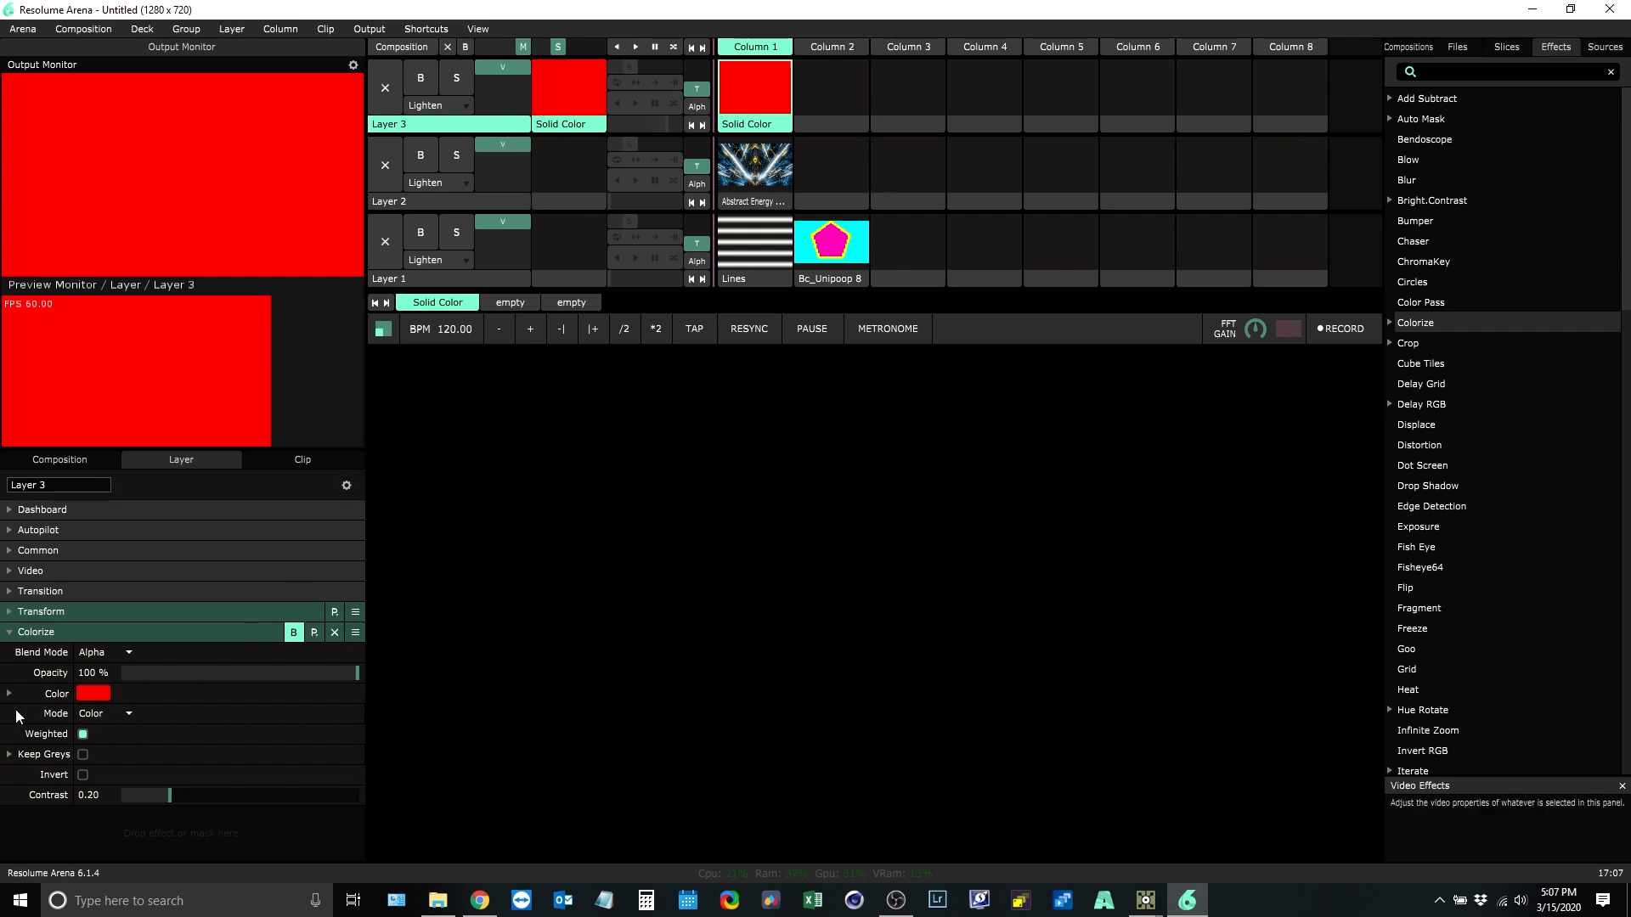
{"action": "left_click", "coordinate": [427, 29]}
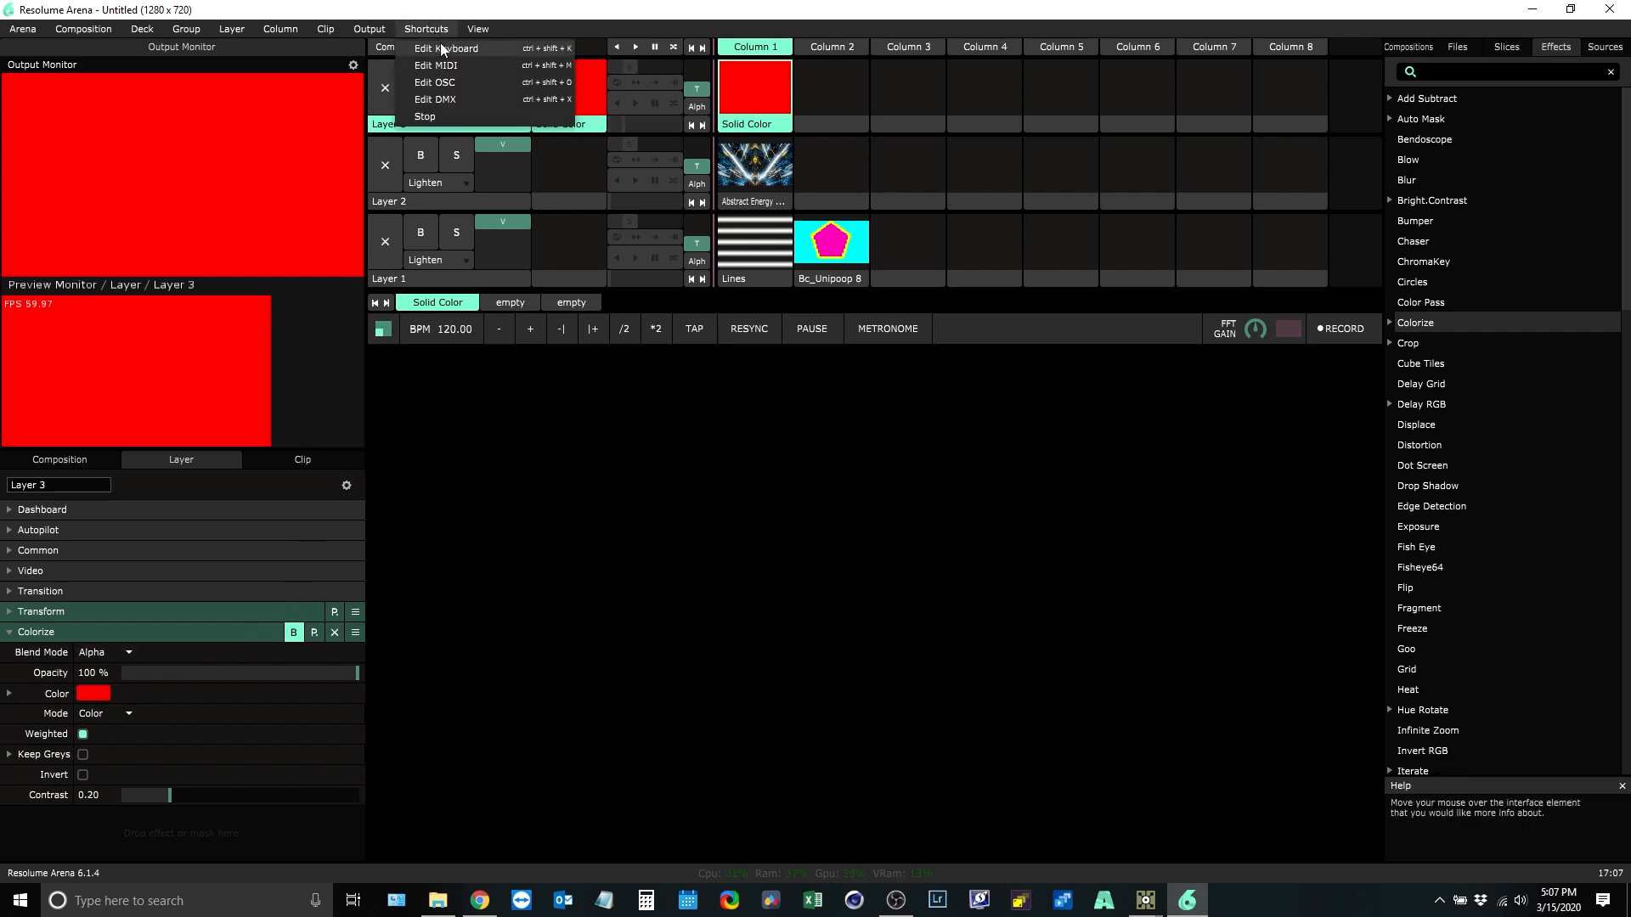
{"action": "left_click", "coordinate": [457, 80]}
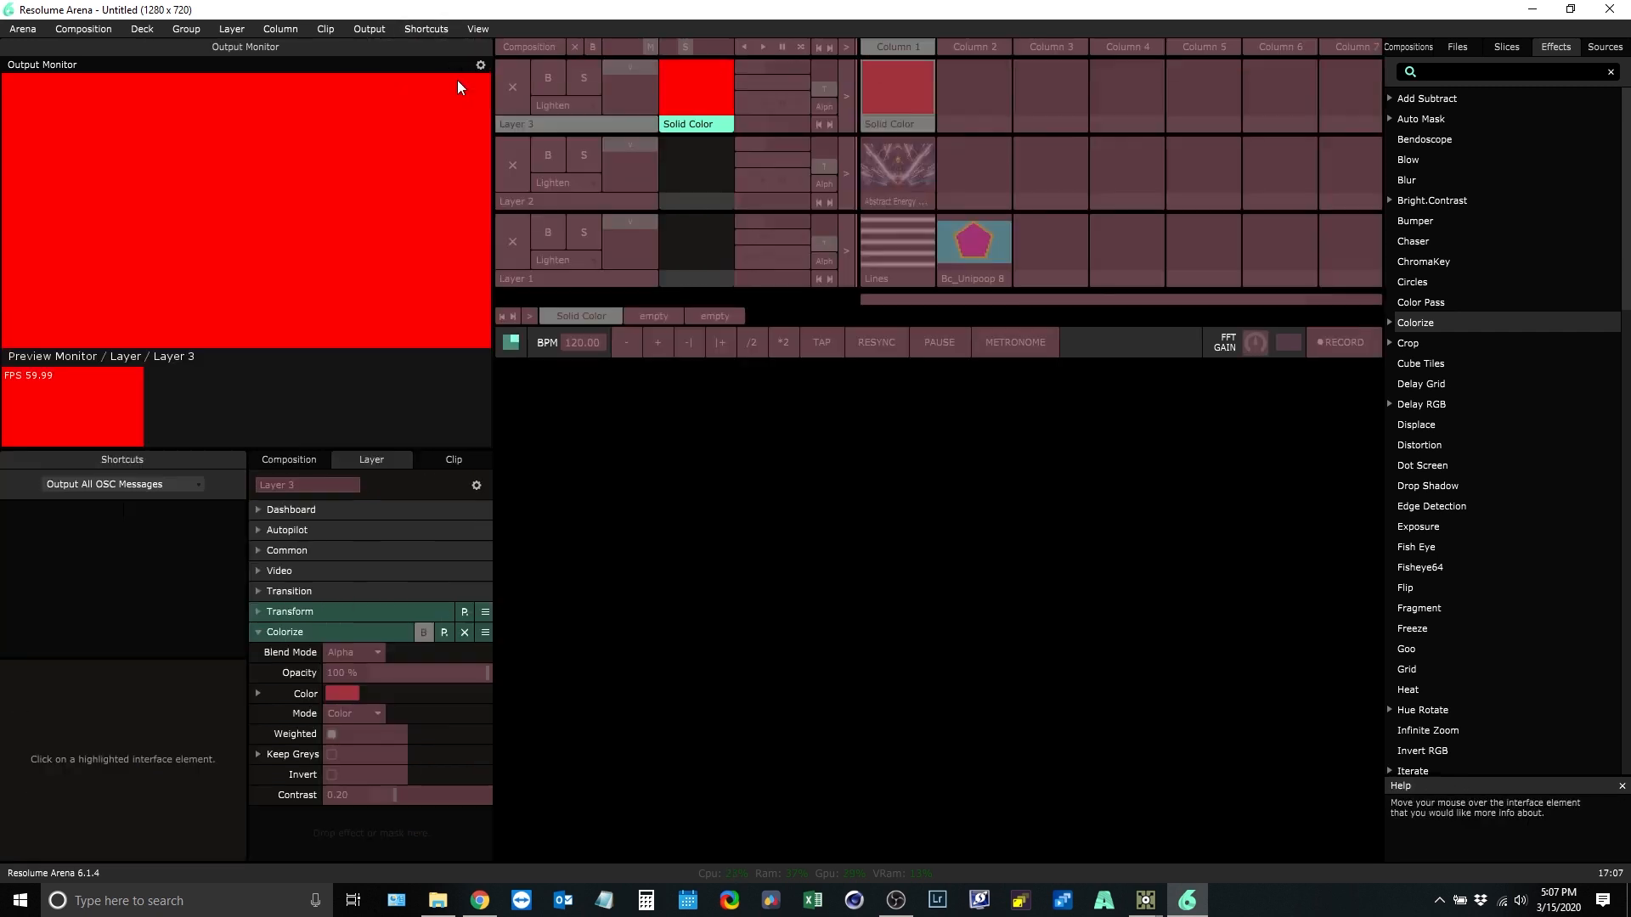
{"action": "left_click", "coordinate": [343, 693]}
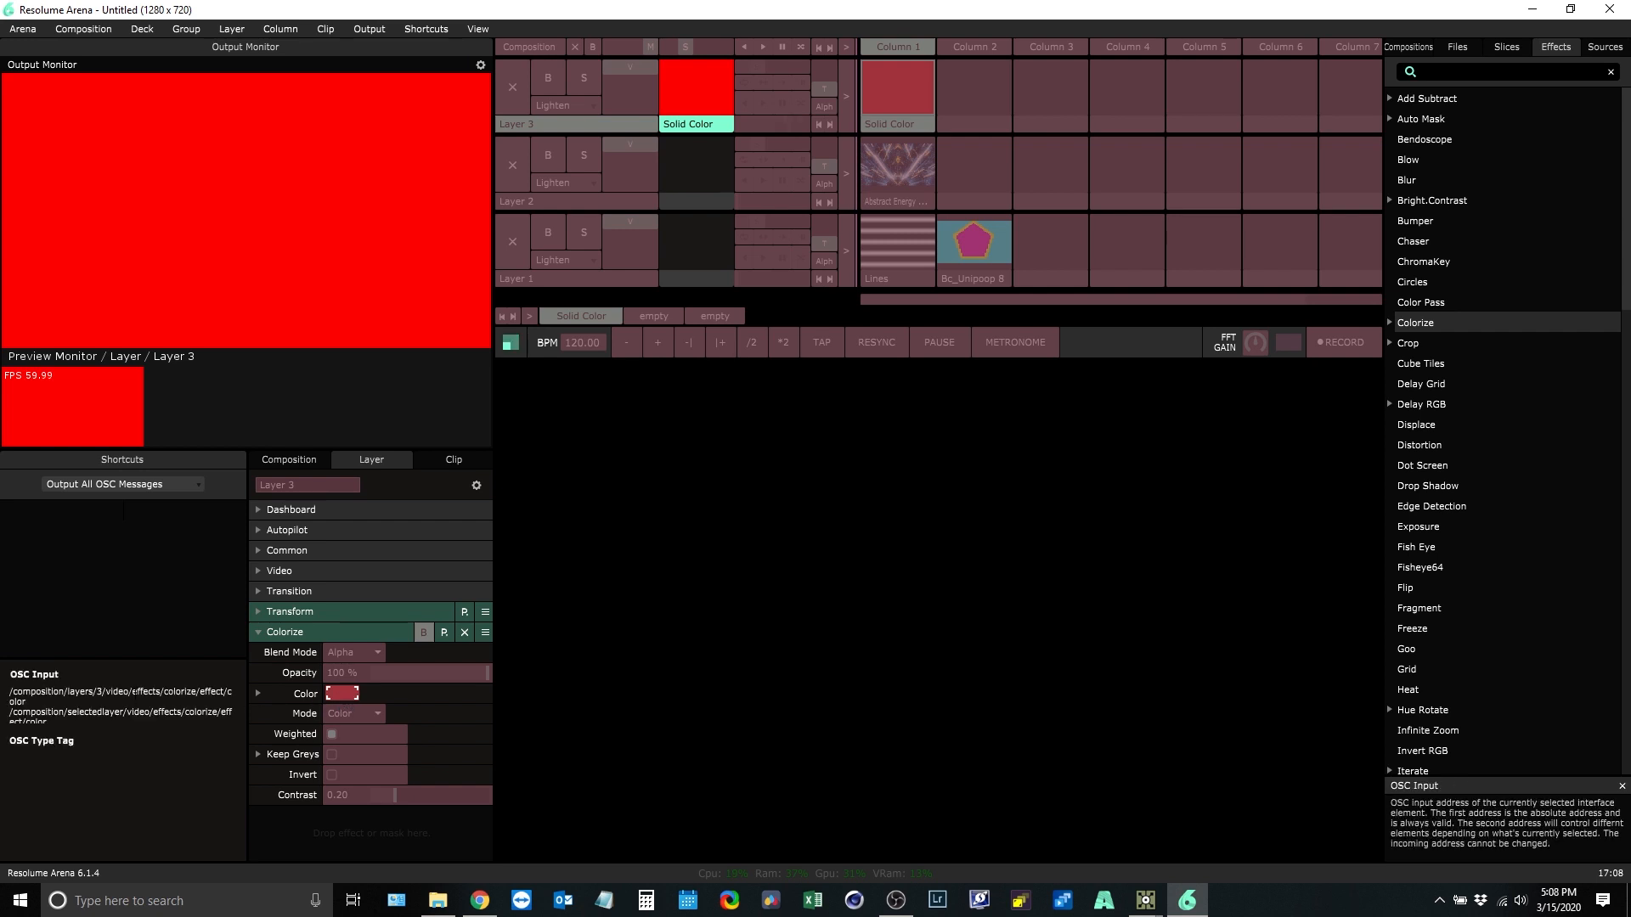
{"action": "left_click_drag", "start_coordinate": [27, 699], "coordinate": [7, 693]}
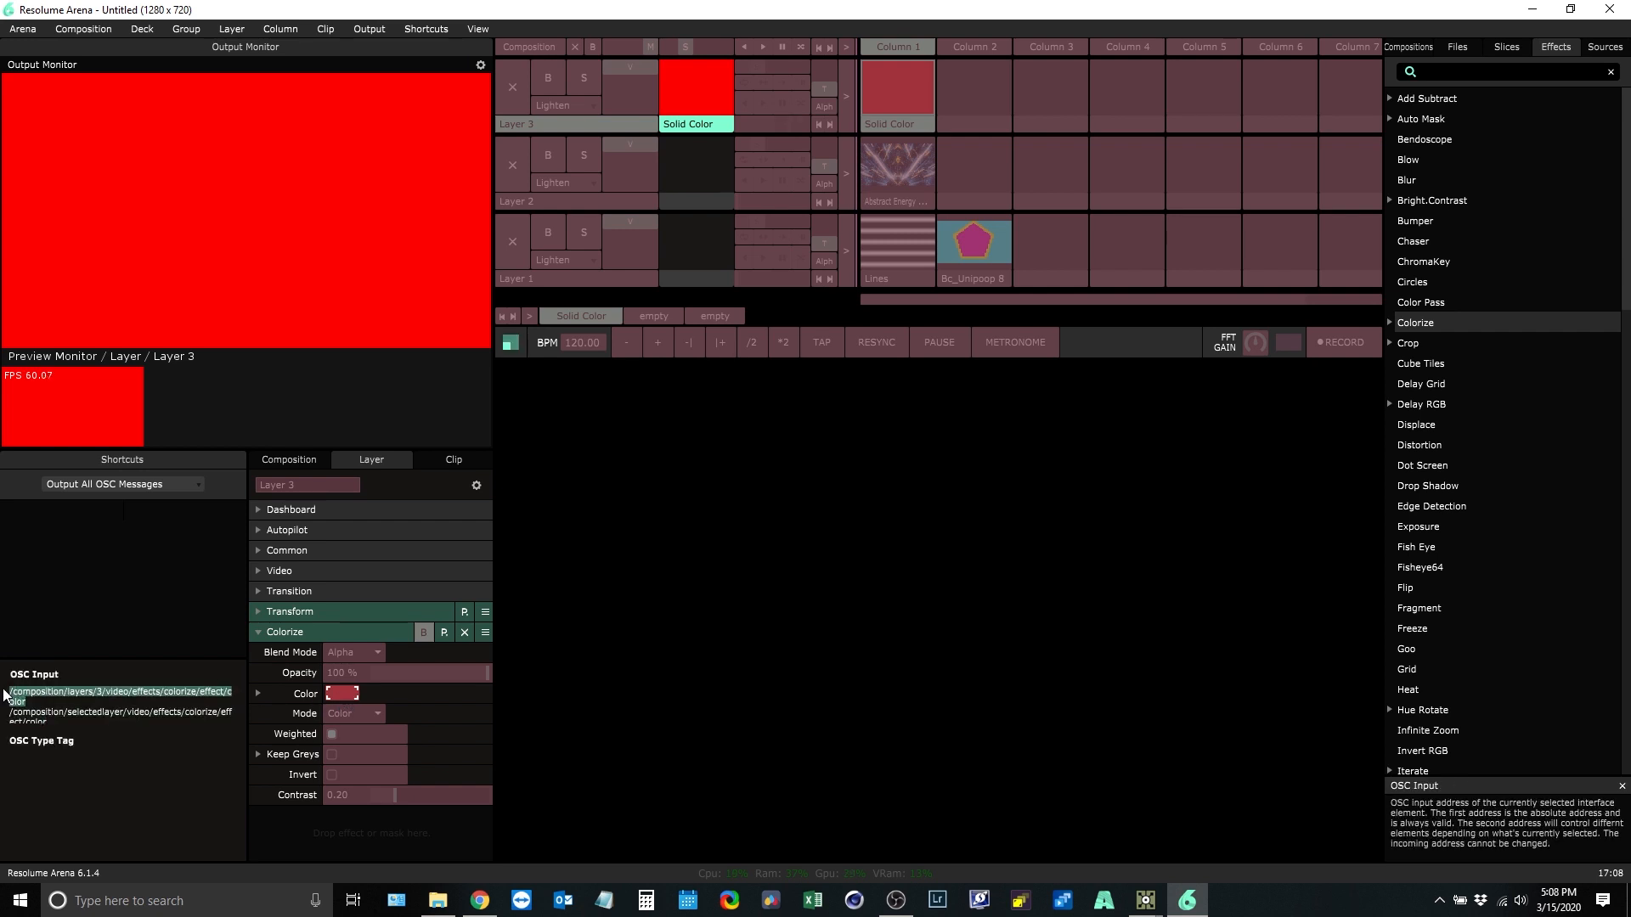
{"action": "right_click", "coordinate": [25, 697]}
{"action": "left_click", "coordinate": [63, 630]}
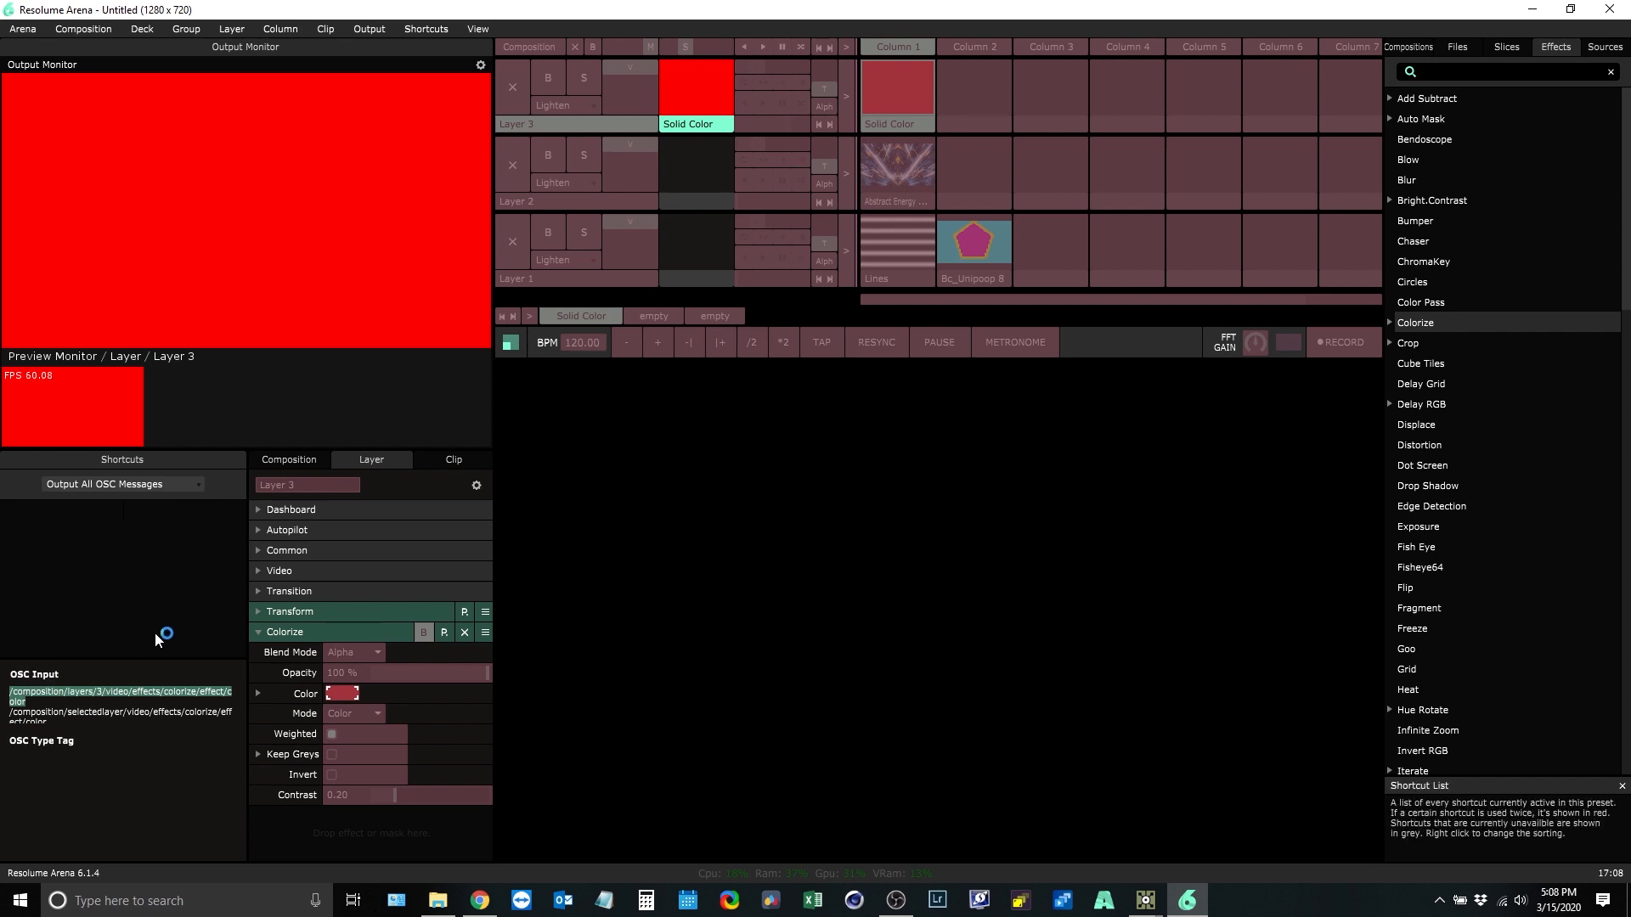
{"action": "key", "text": "Escape"}
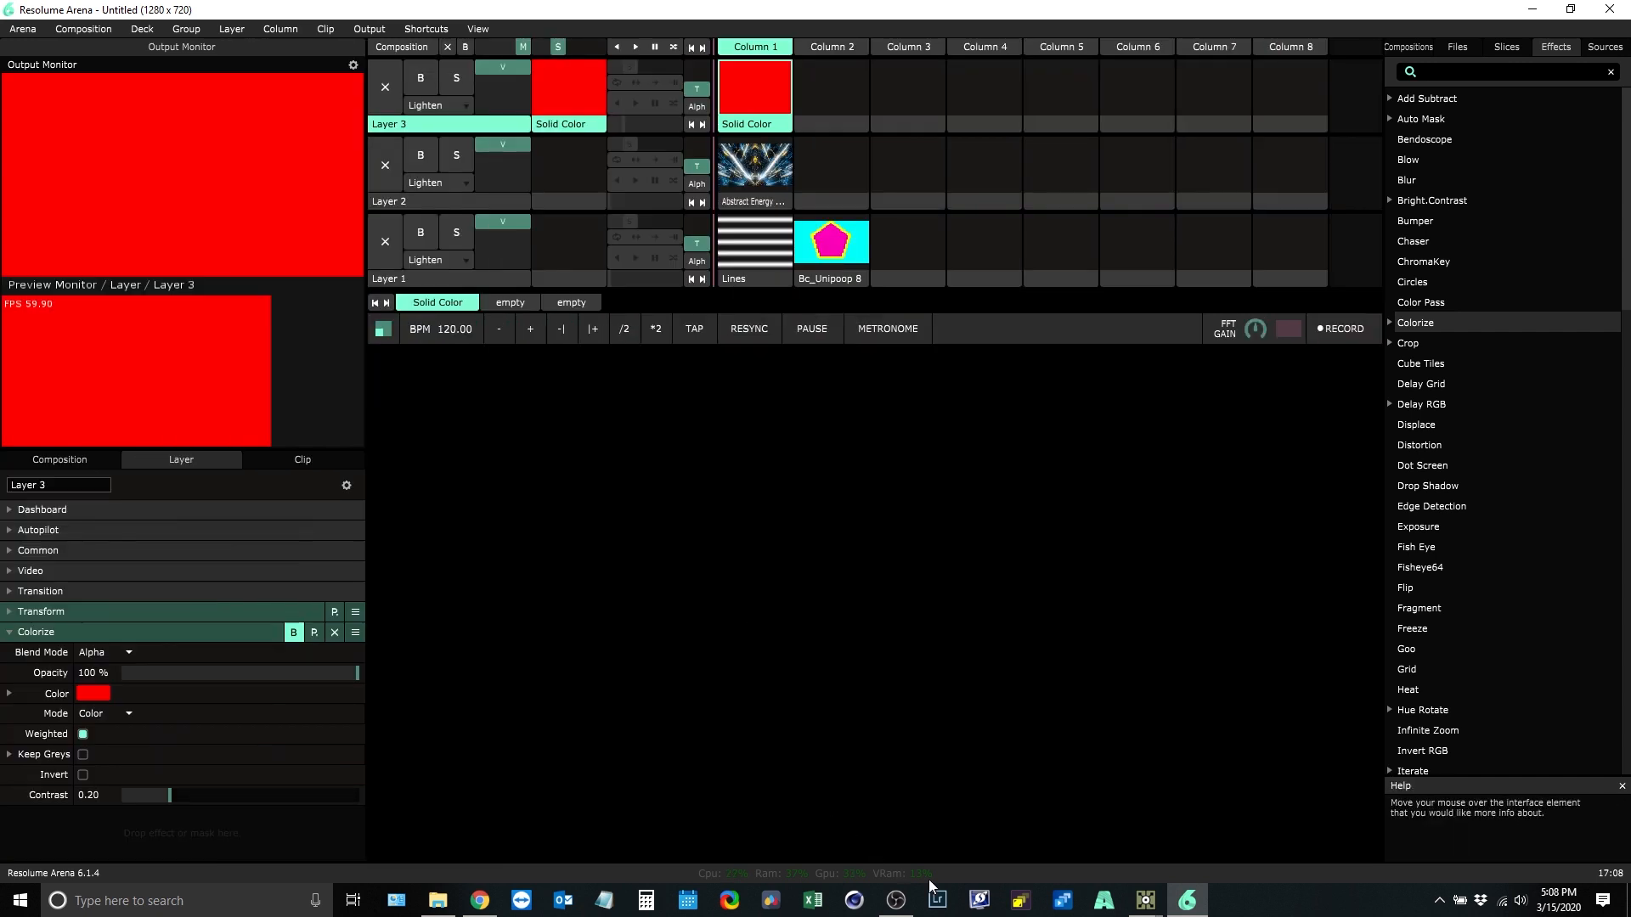
Step: Switch to Color Bridge and paste /composition/layers/3/video/effects/colorize/effect/color as output color 4's Color Picker OSC address
{"action": "left_click", "coordinate": [1141, 905]}
{"action": "left_click", "coordinate": [1215, 838]}
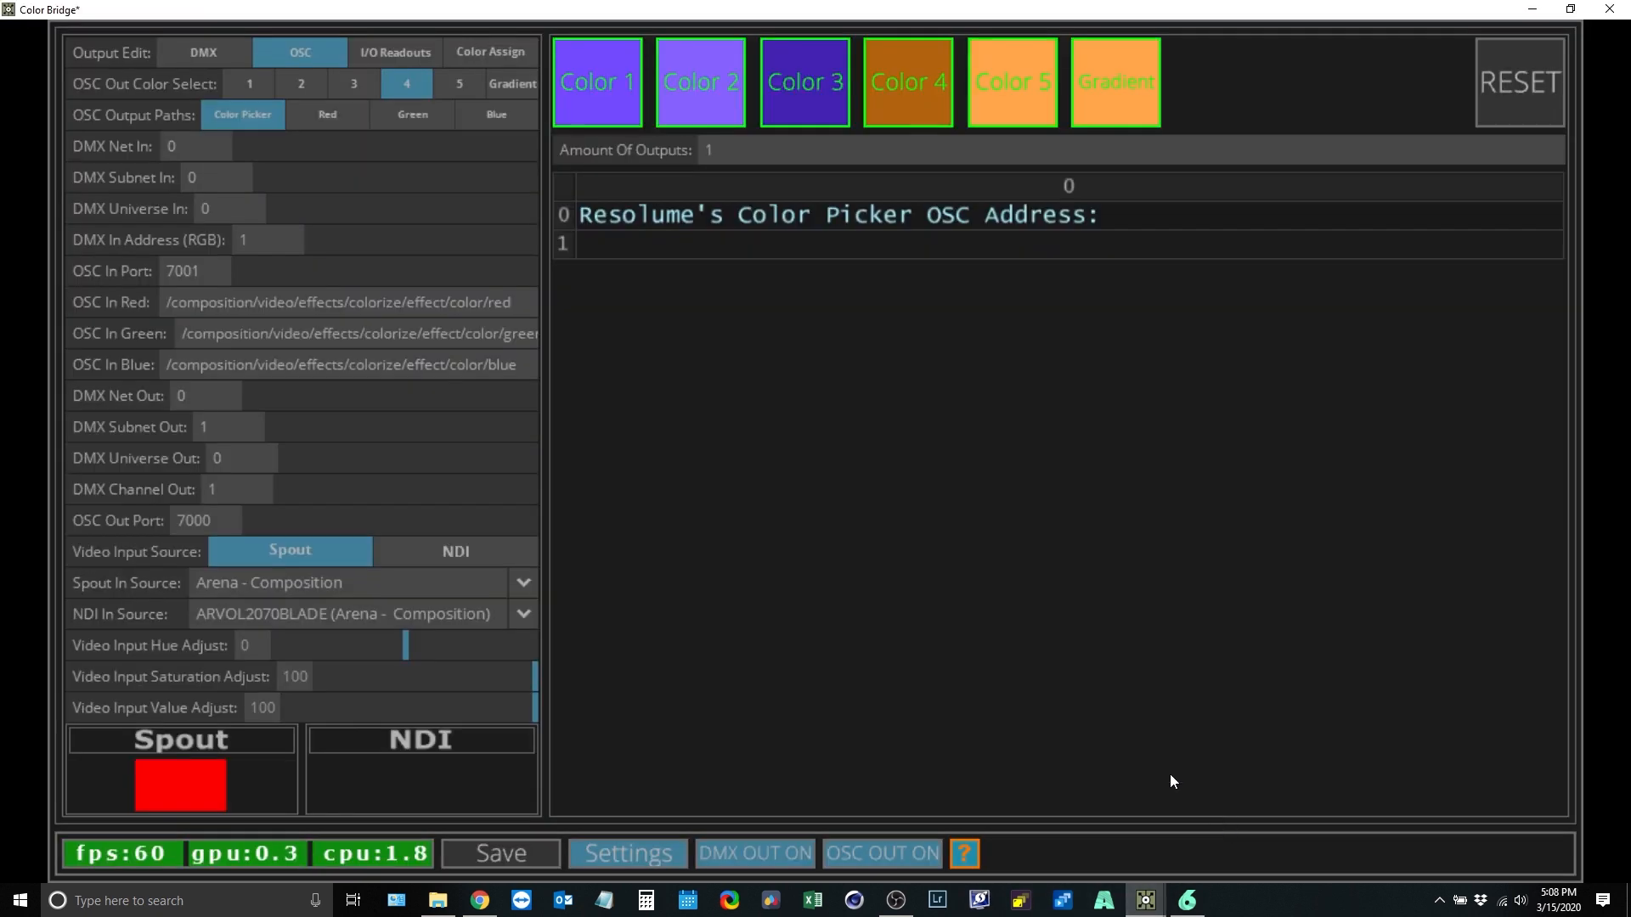
{"action": "left_click", "coordinate": [664, 242]}
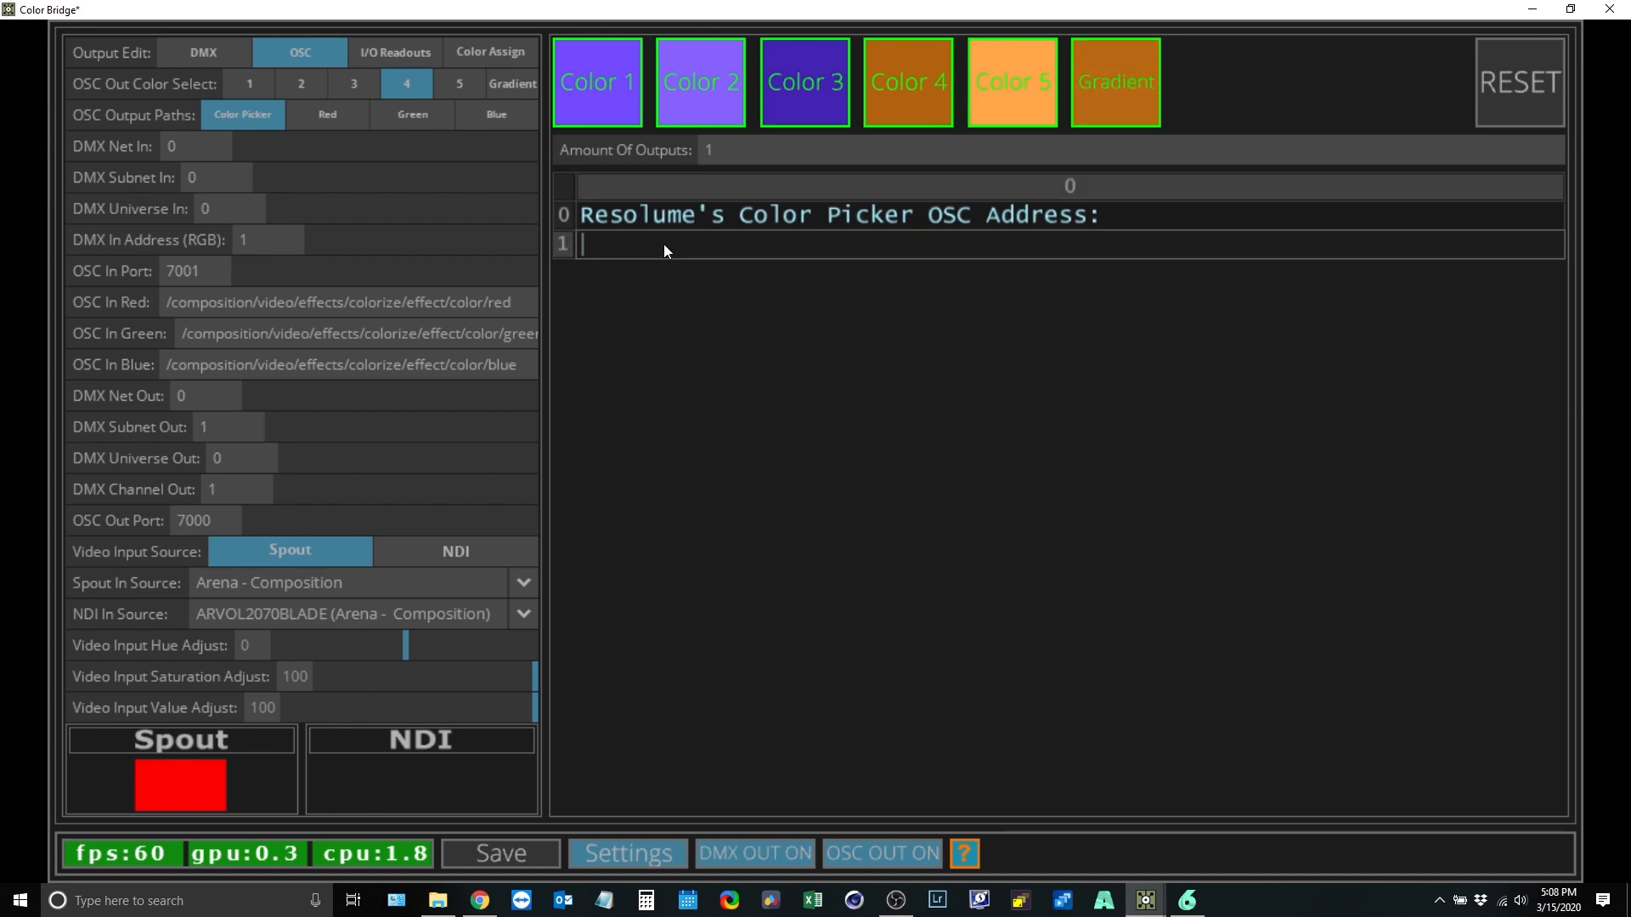
{"action": "key", "text": "ctrl+v"}
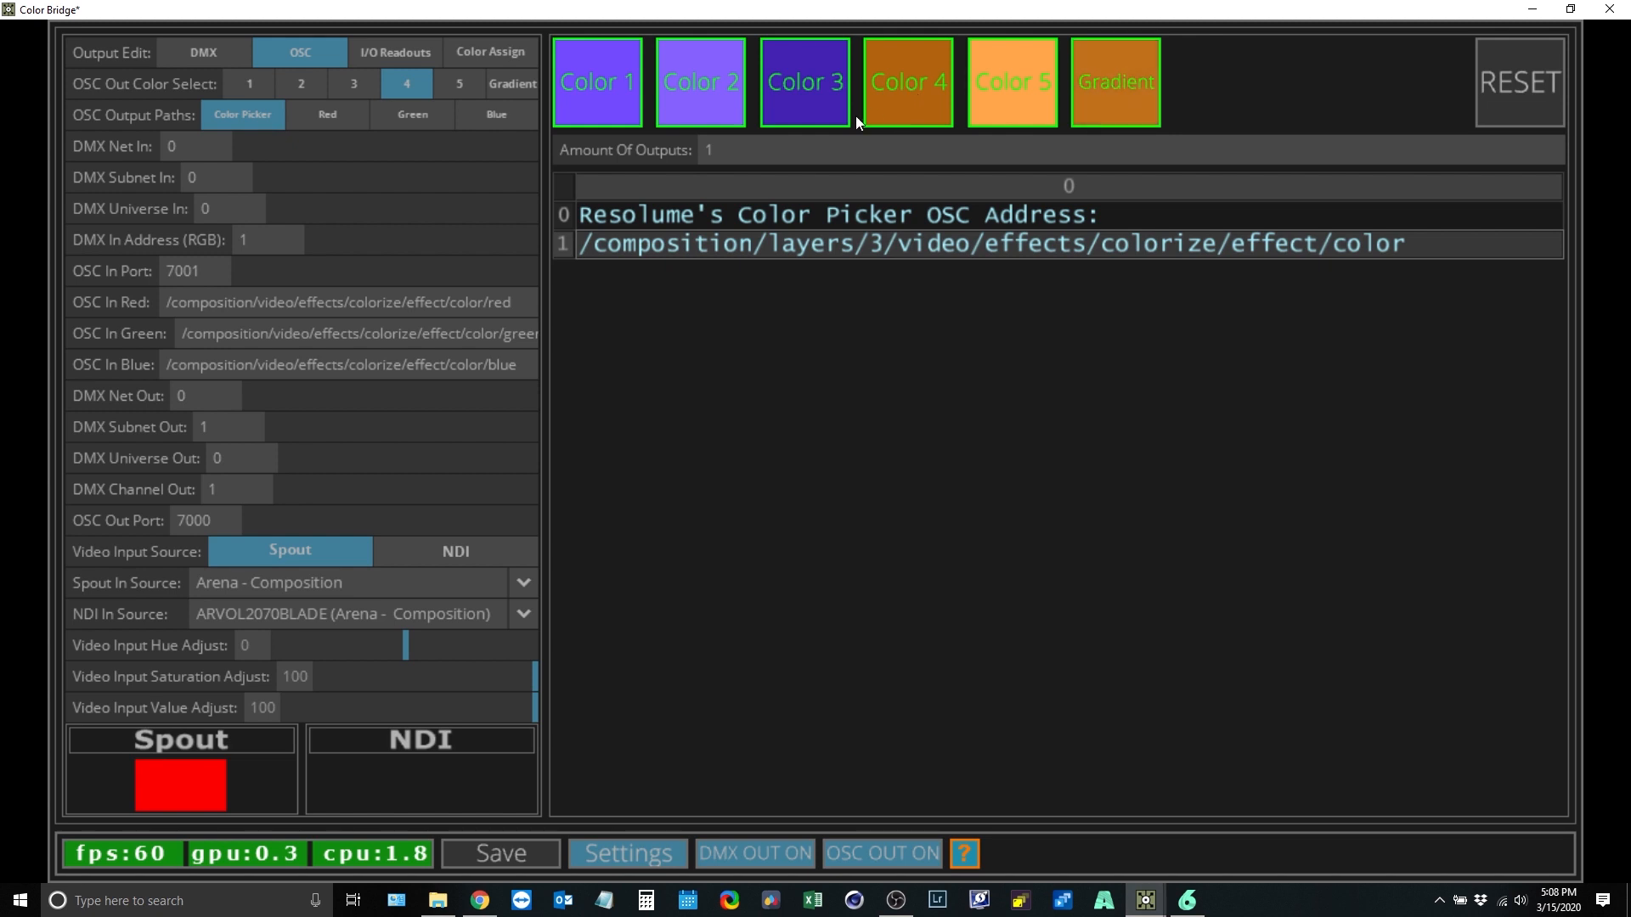
Step: Leave the settings, move the Color Bridge window down over Arena, and pick light green (R 198, G 255, B 108) on the color wheel
{"action": "left_click", "coordinate": [623, 858]}
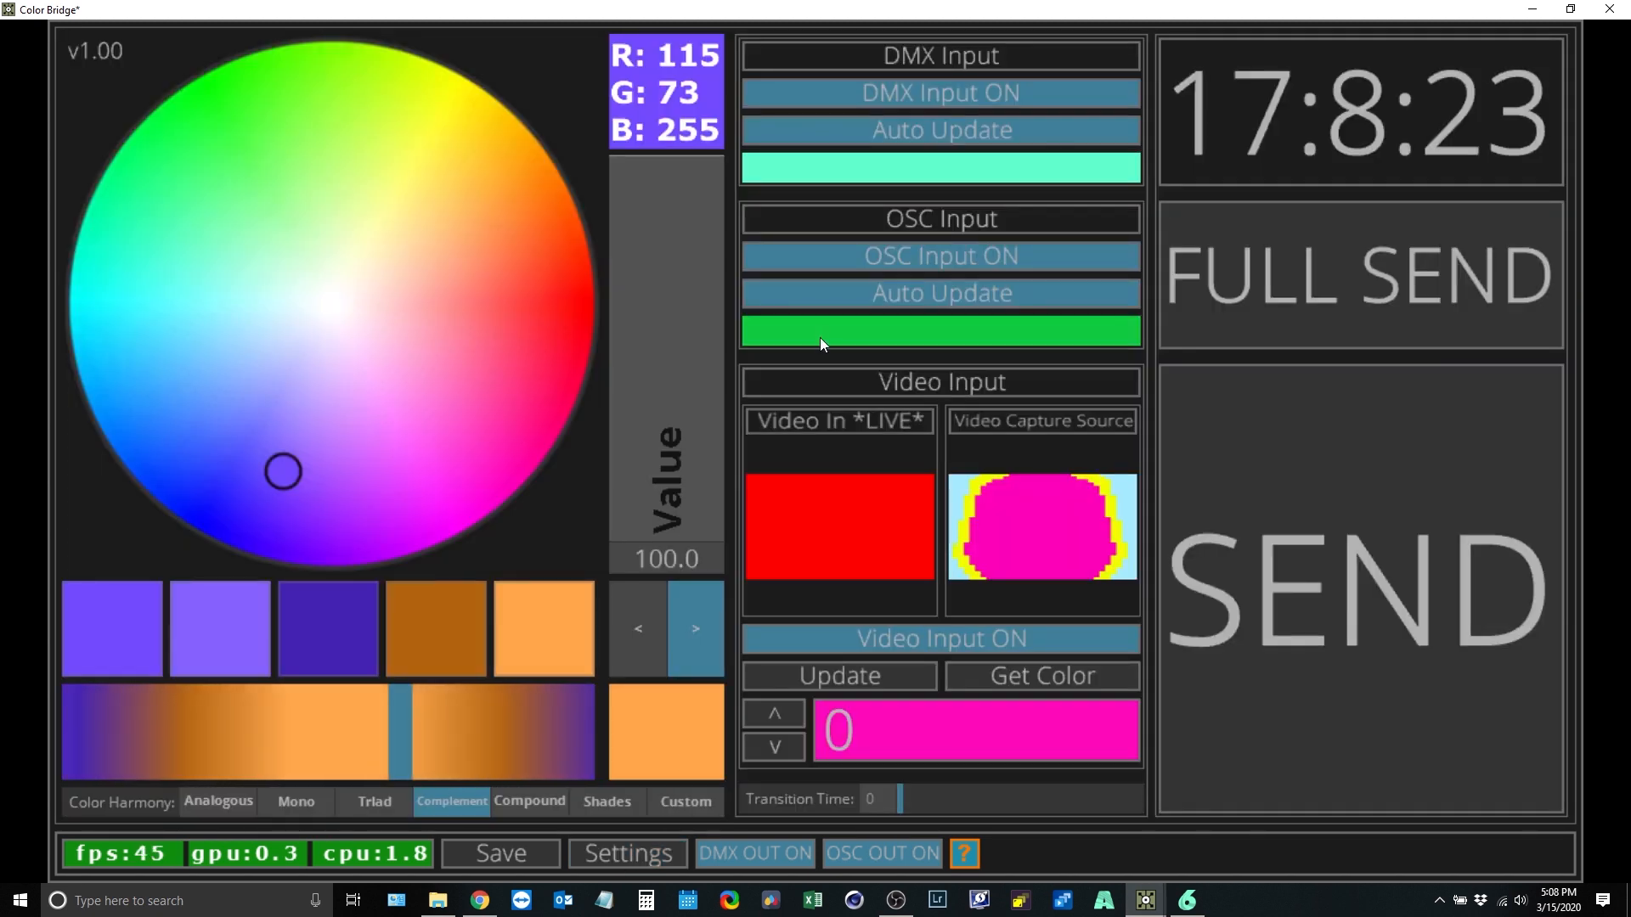
{"action": "left_click_drag", "start_coordinate": [850, 10], "coordinate": [871, 408]}
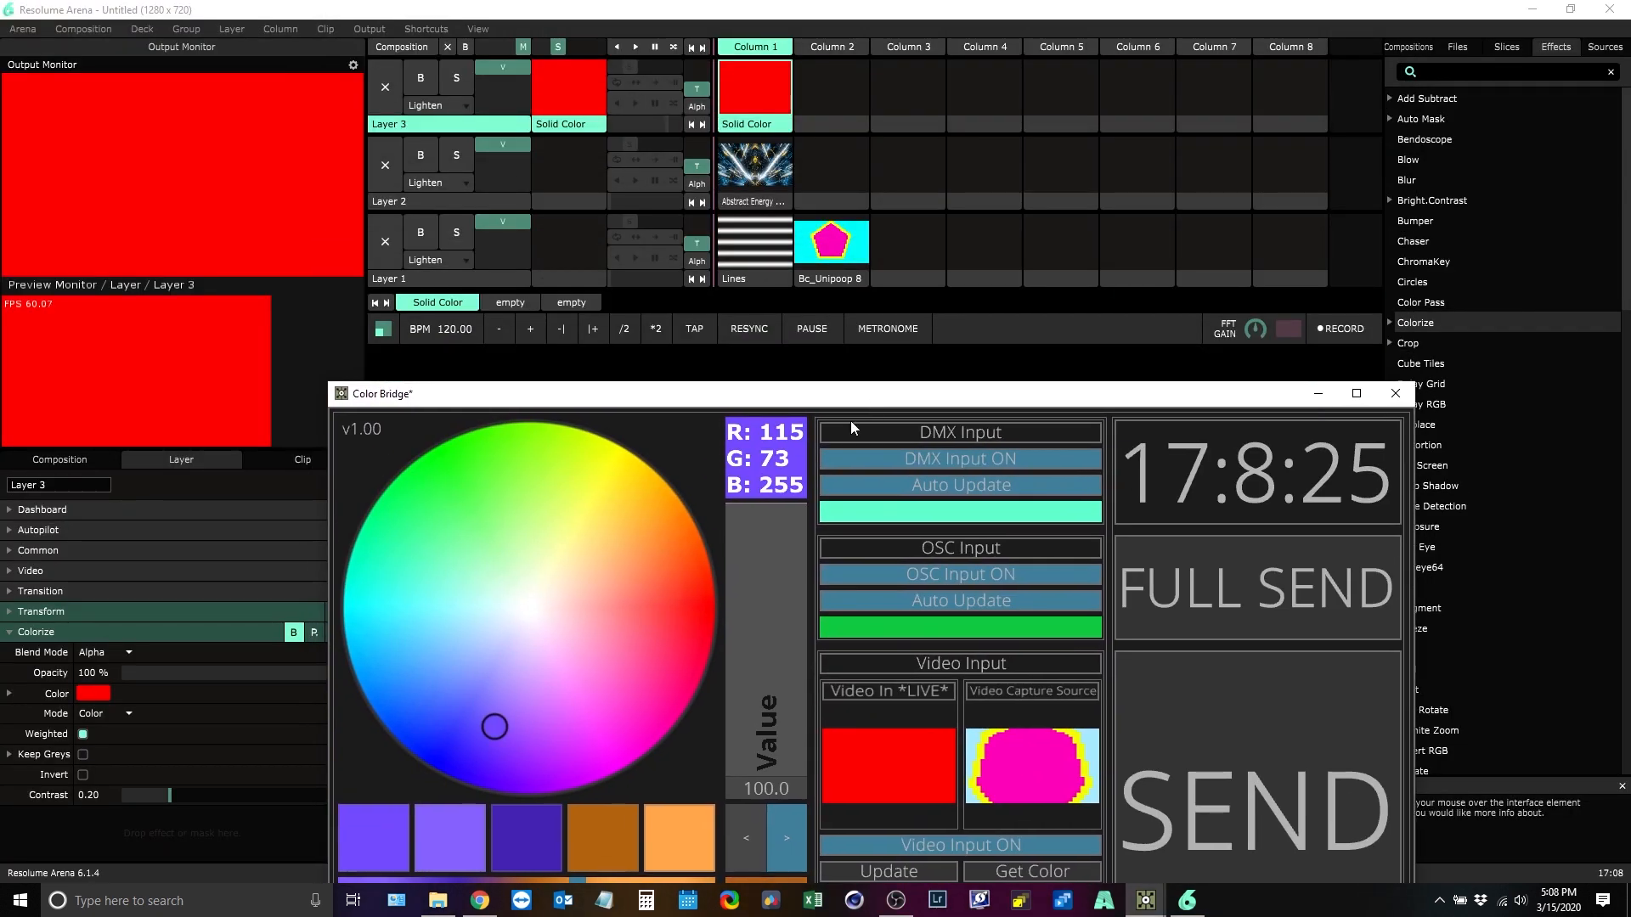
{"action": "mouse_move", "coordinate": [532, 520]}
{"action": "left_mouse_down"}
{"action": "mouse_move", "coordinate": [537, 481]}
{"action": "mouse_move", "coordinate": [542, 508]}
{"action": "left_mouse_up"}
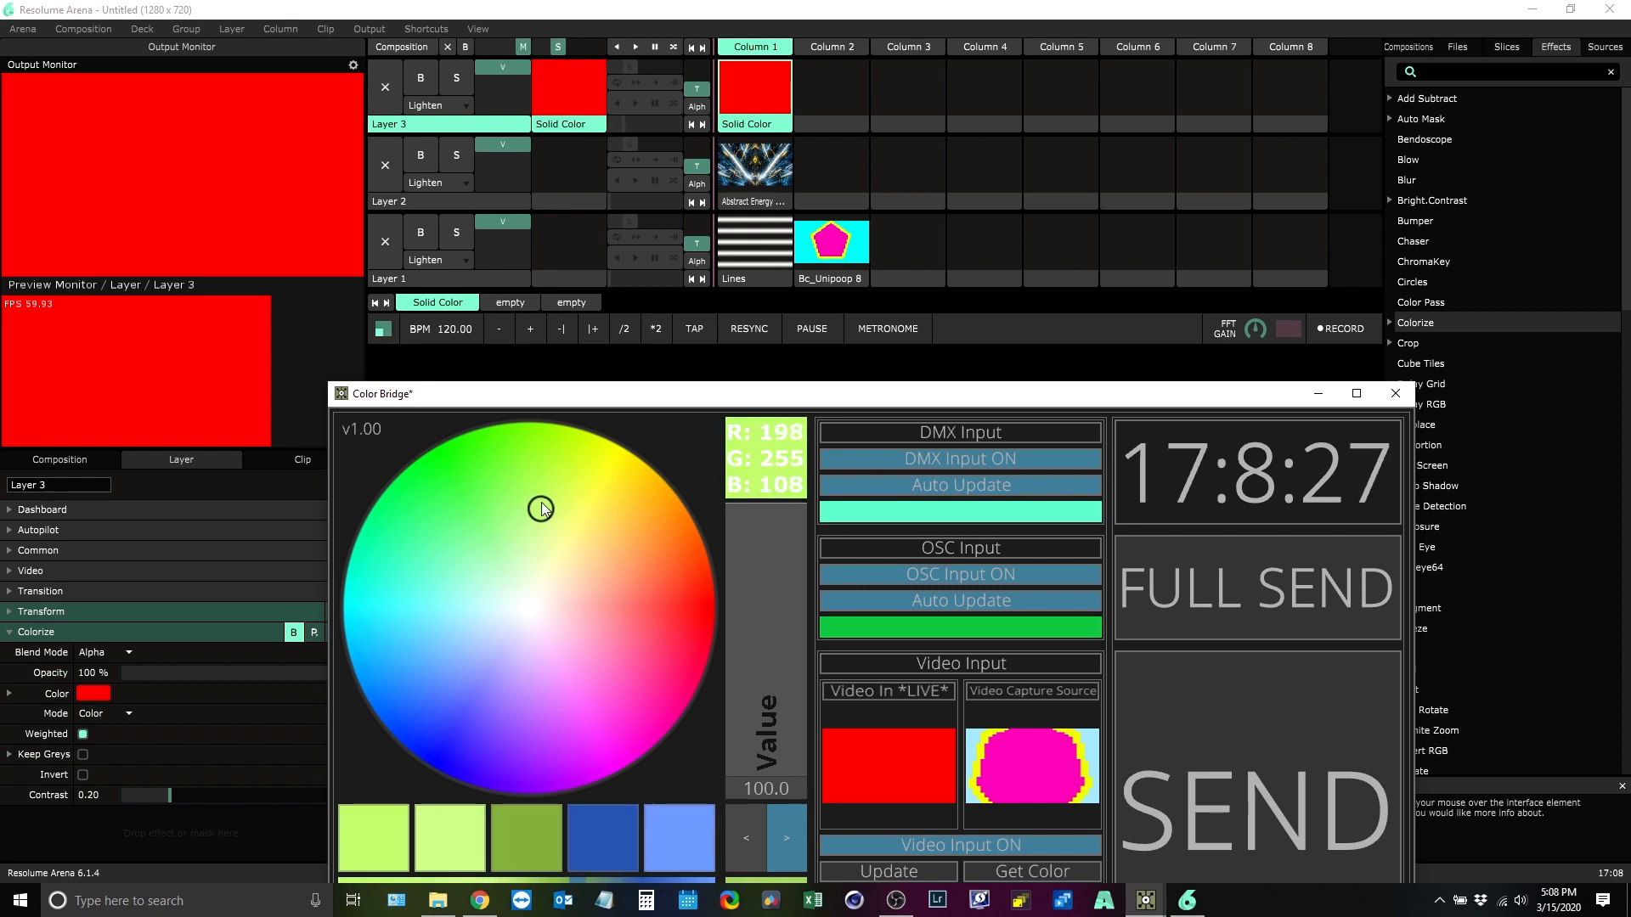
Step: Turn off the bypass on Layer 3's Colorize effect in Arena and check the incoming port in its OSC preferences
{"action": "left_click", "coordinate": [276, 630]}
{"action": "left_click", "coordinate": [25, 30]}
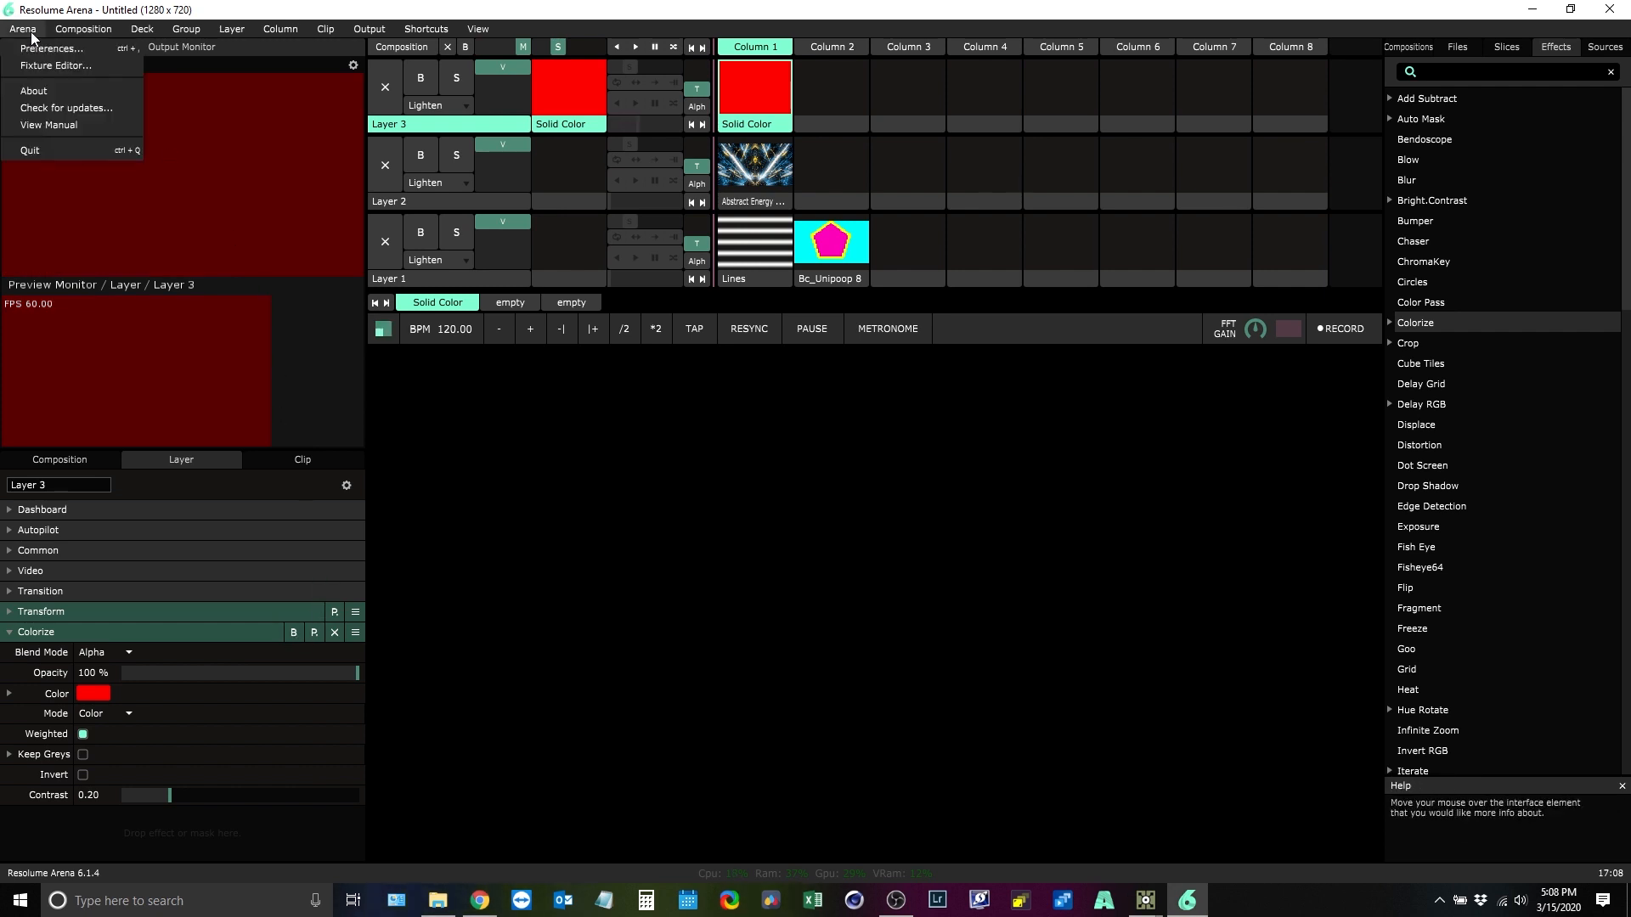
{"action": "left_click", "coordinate": [39, 39]}
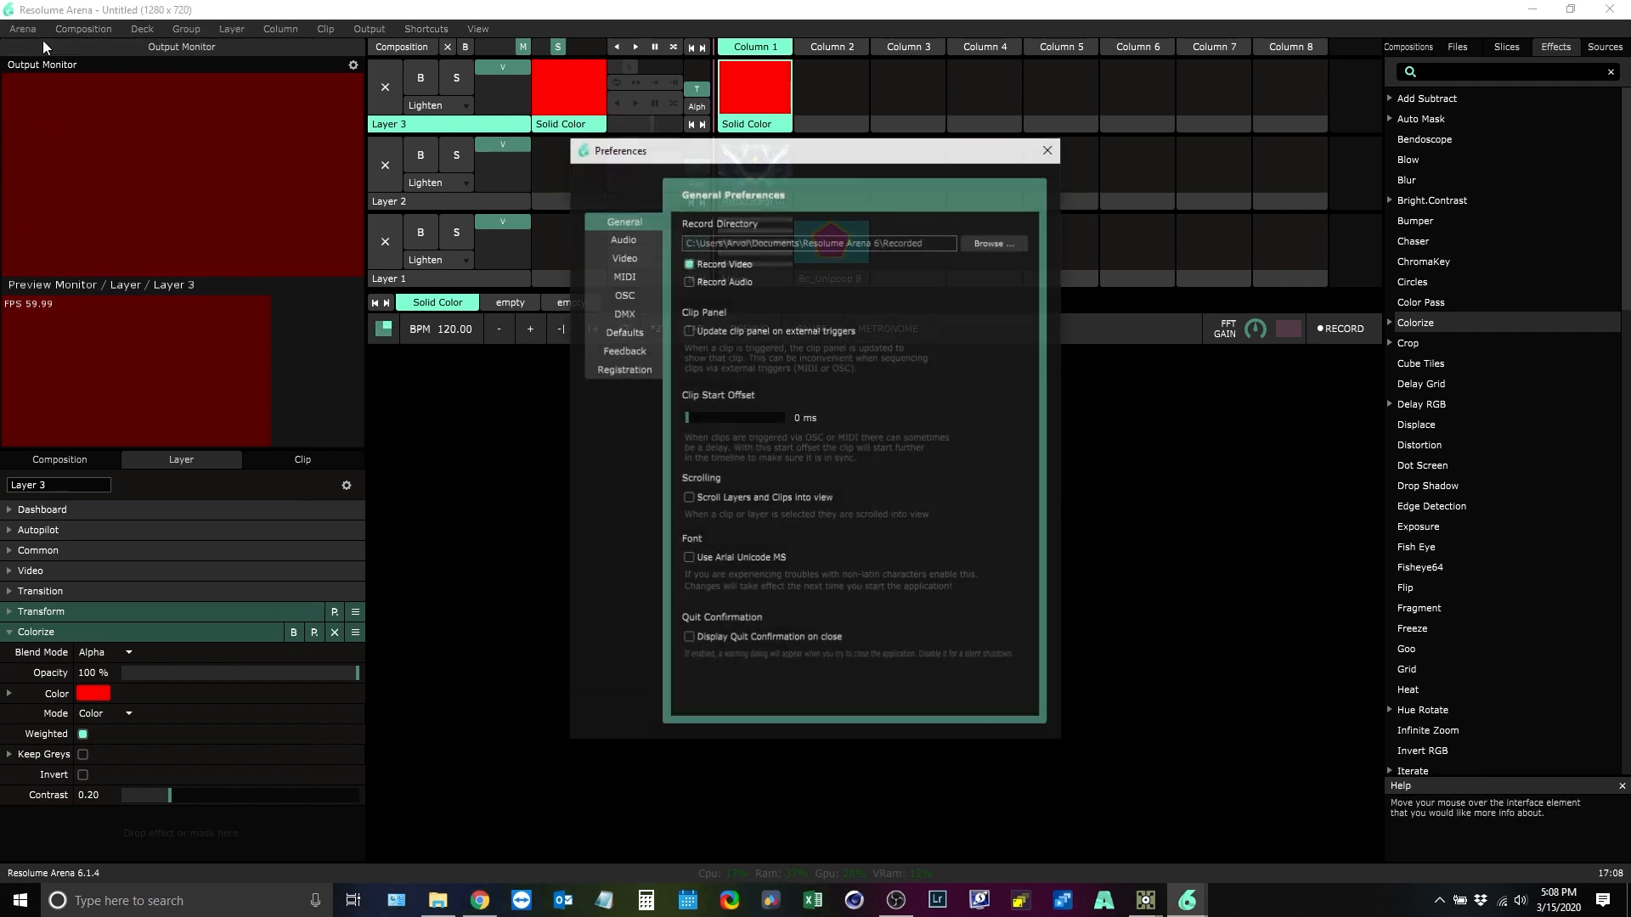
{"action": "left_click", "coordinate": [621, 294]}
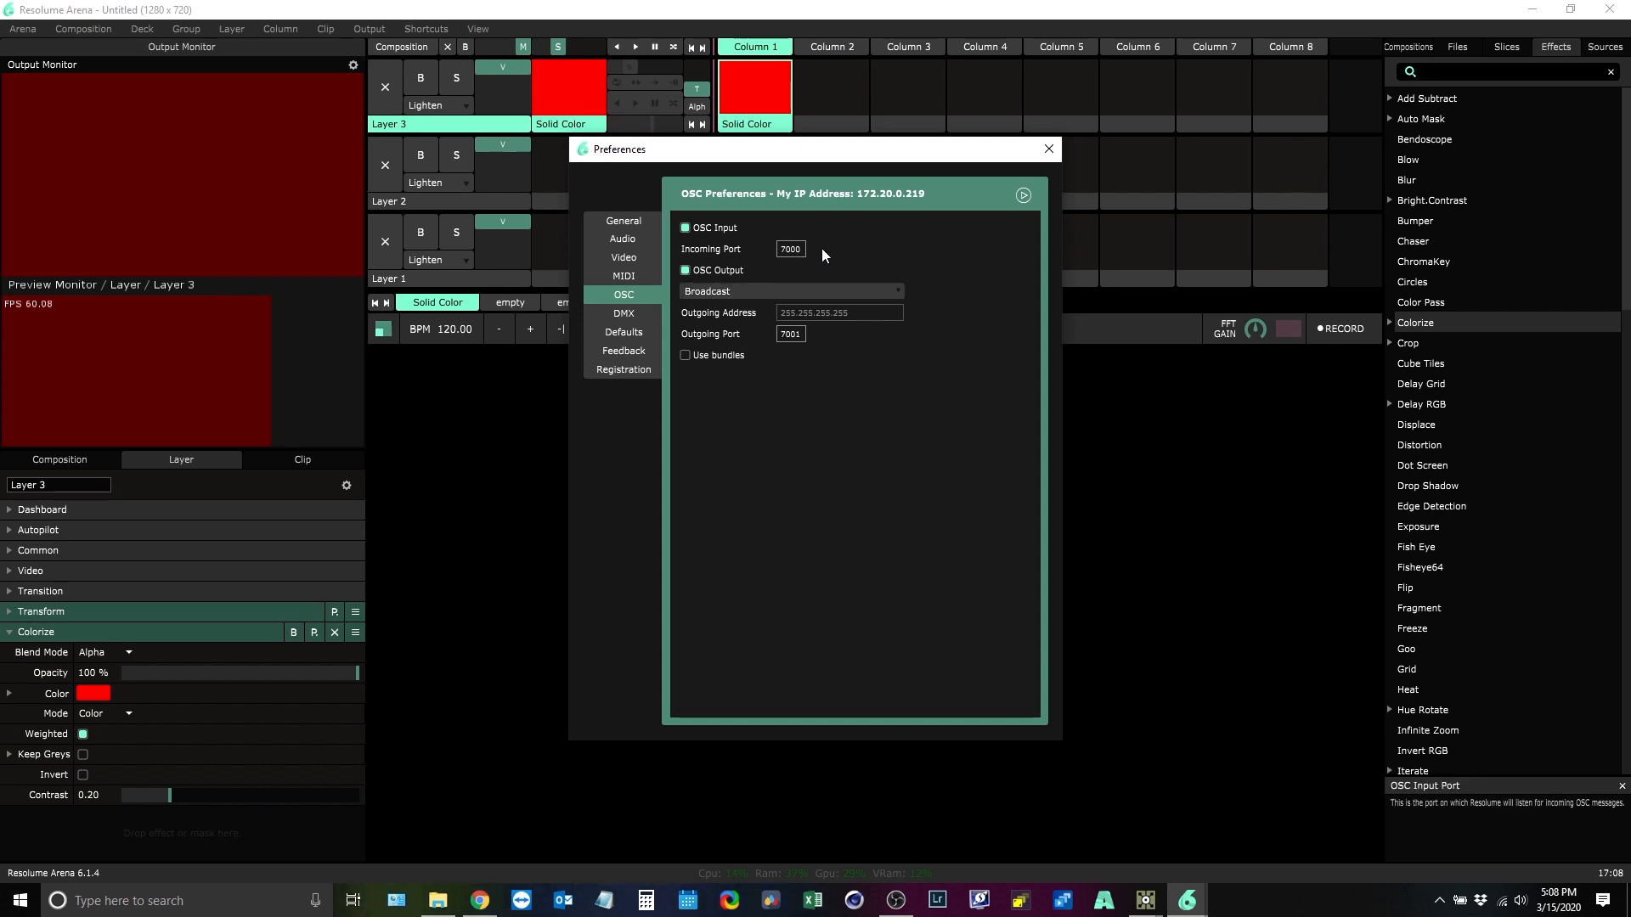
{"action": "left_click", "coordinate": [1049, 148]}
Step: Bring Color Bridge back in front of Arena, move its window fully into view, and review its OSC output settings
{"action": "mouse_move", "coordinate": [1145, 898]}
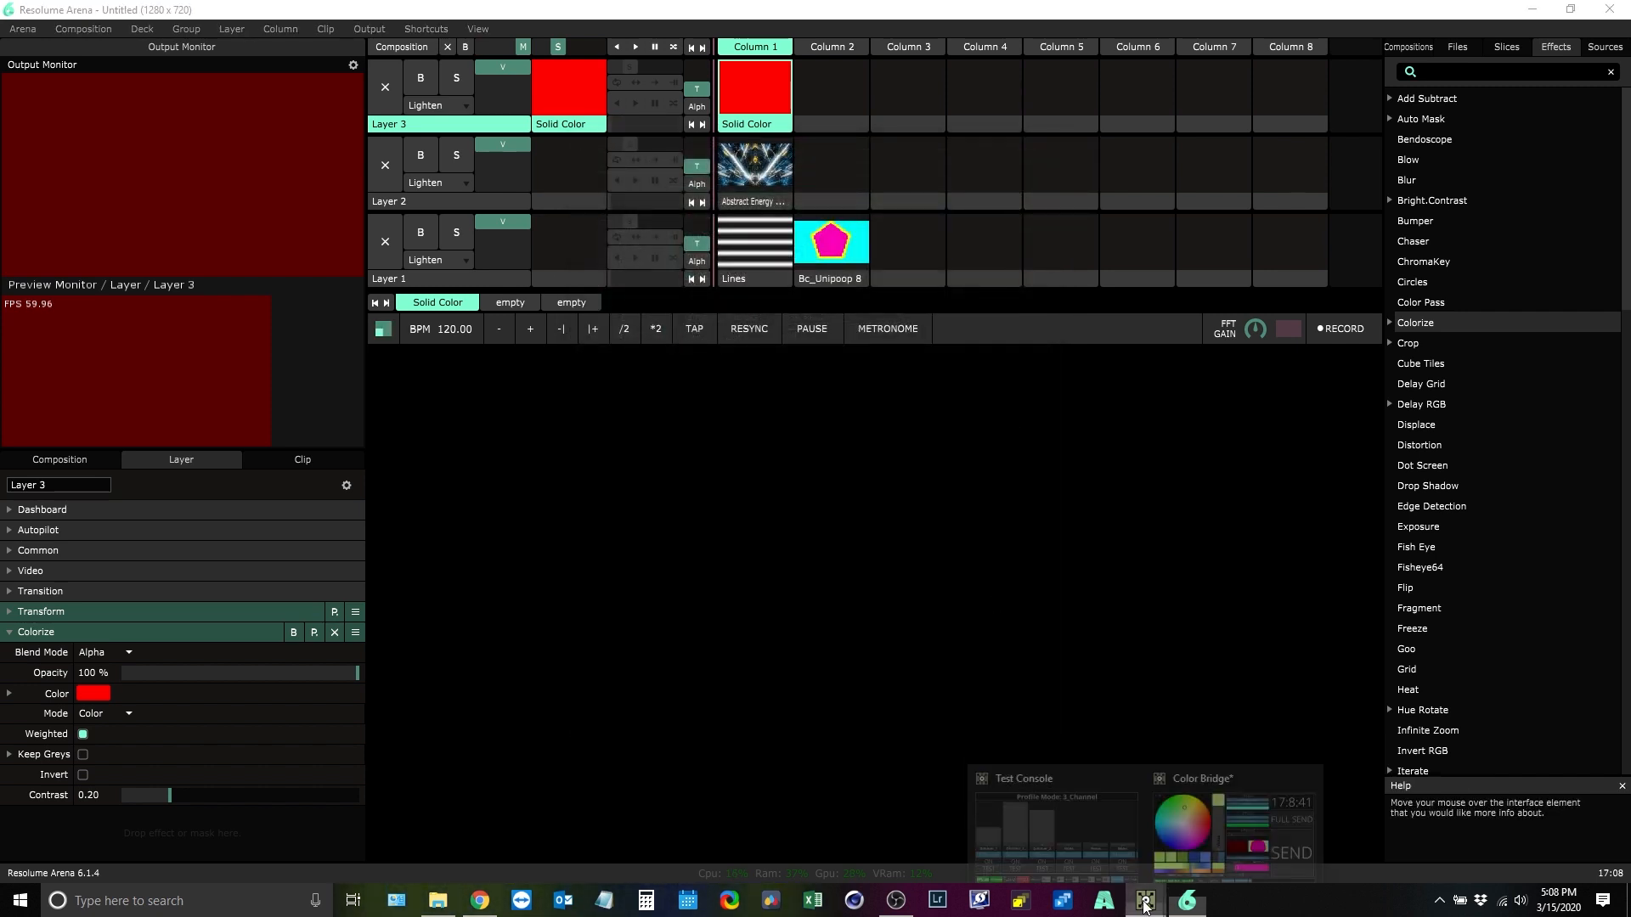
{"action": "left_click", "coordinate": [1209, 832]}
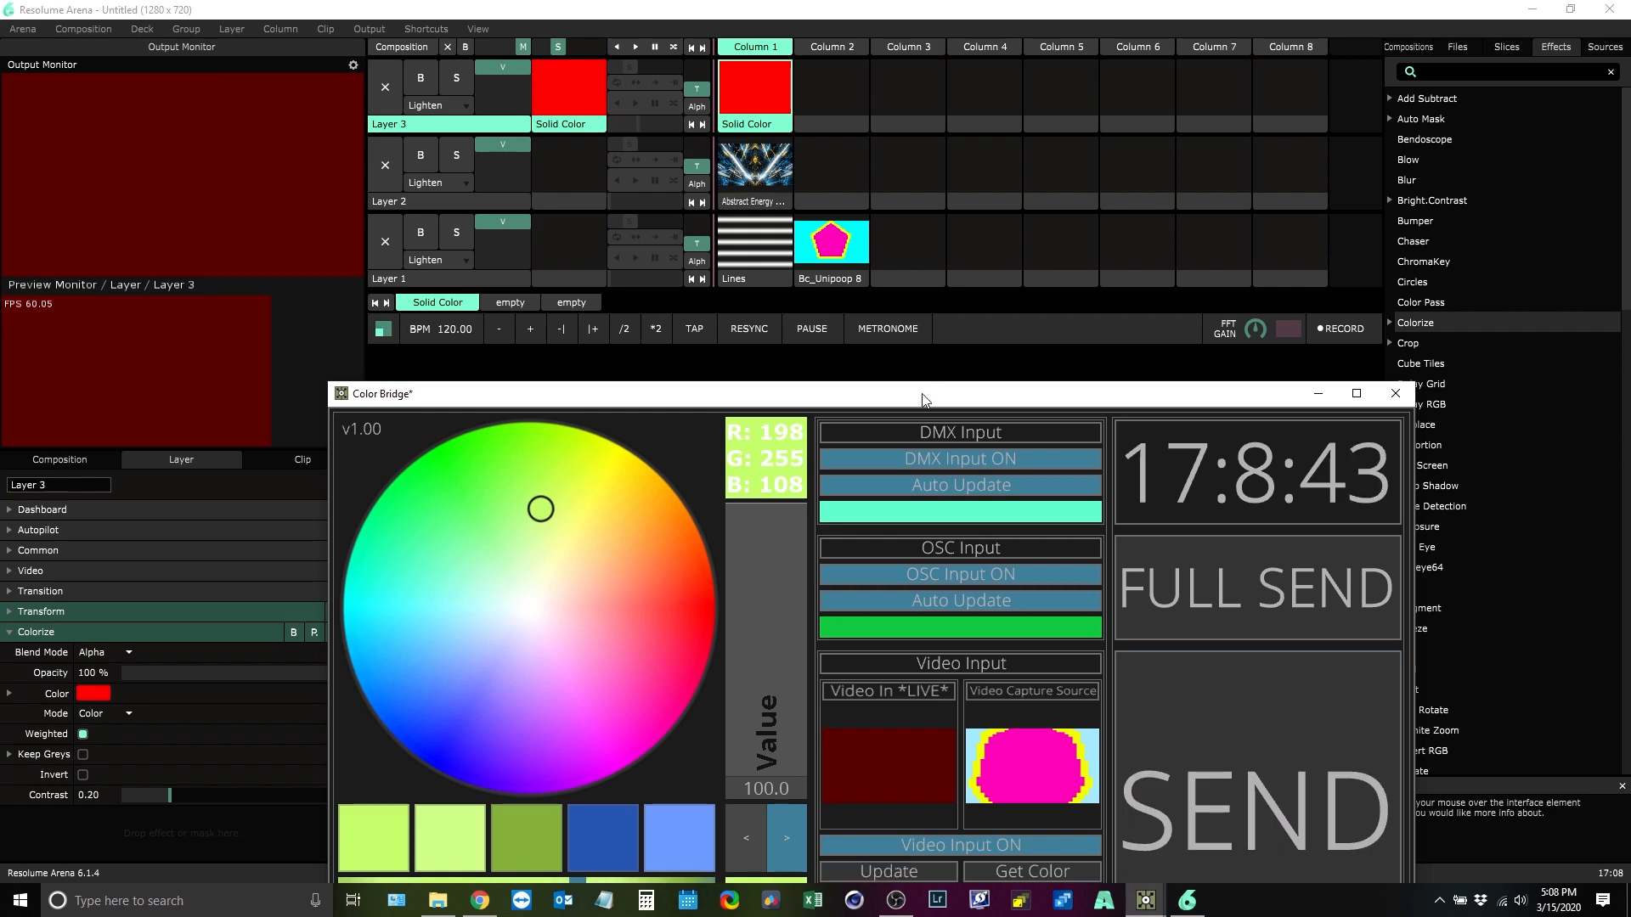
{"action": "left_click_drag", "start_coordinate": [922, 393], "coordinate": [960, 131]}
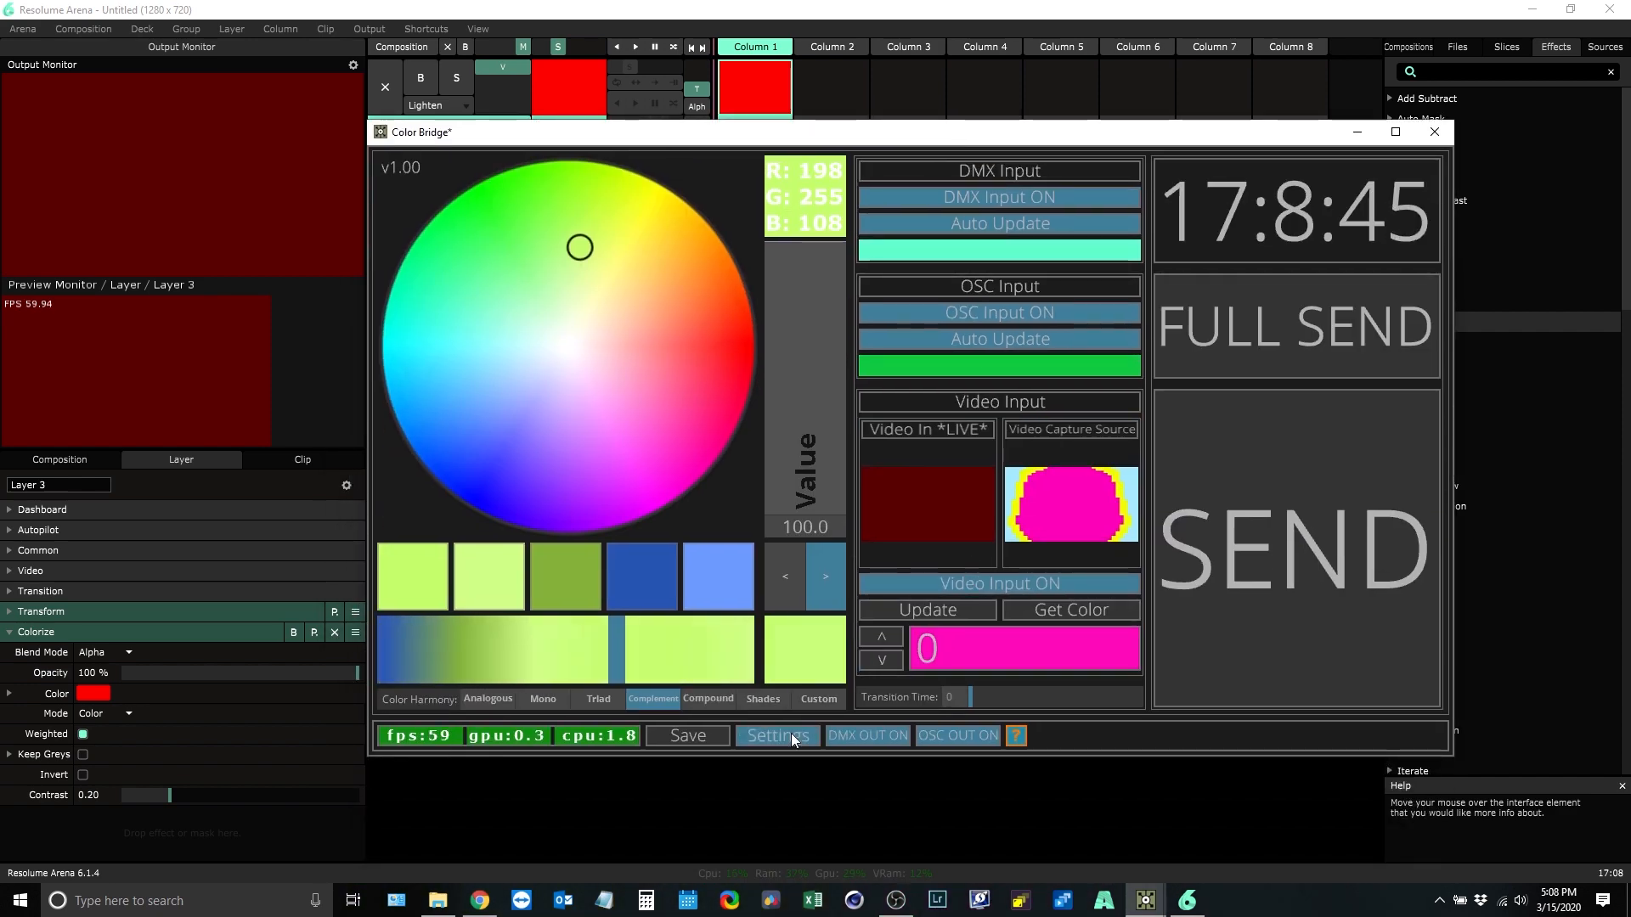
{"action": "left_click", "coordinate": [791, 732]}
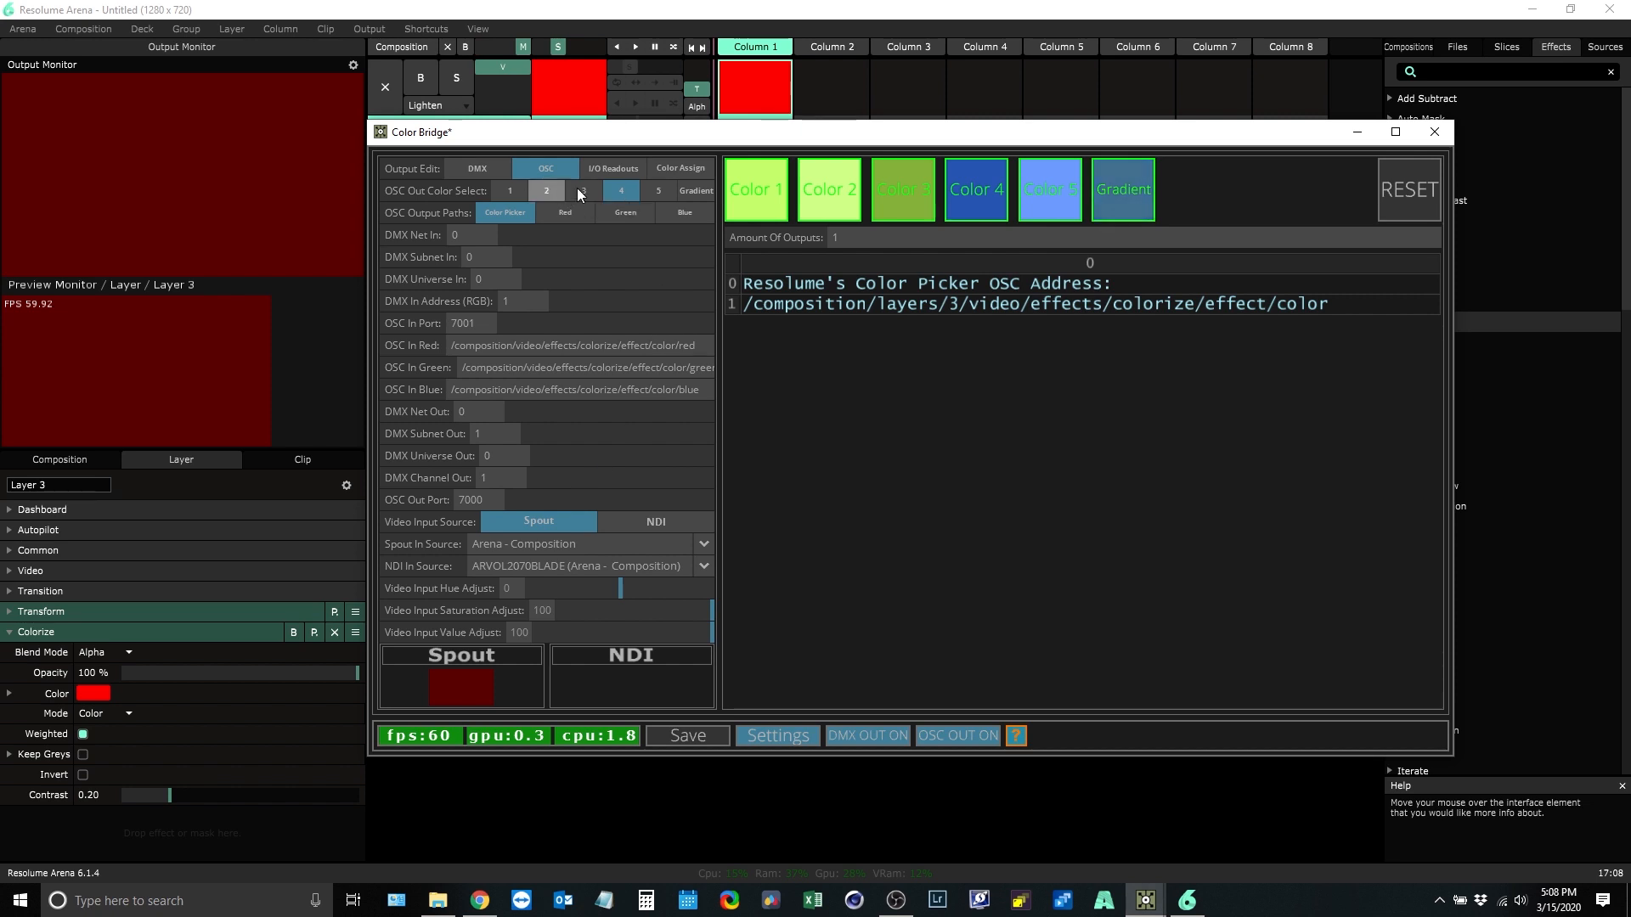
{"action": "left_click", "coordinate": [773, 739]}
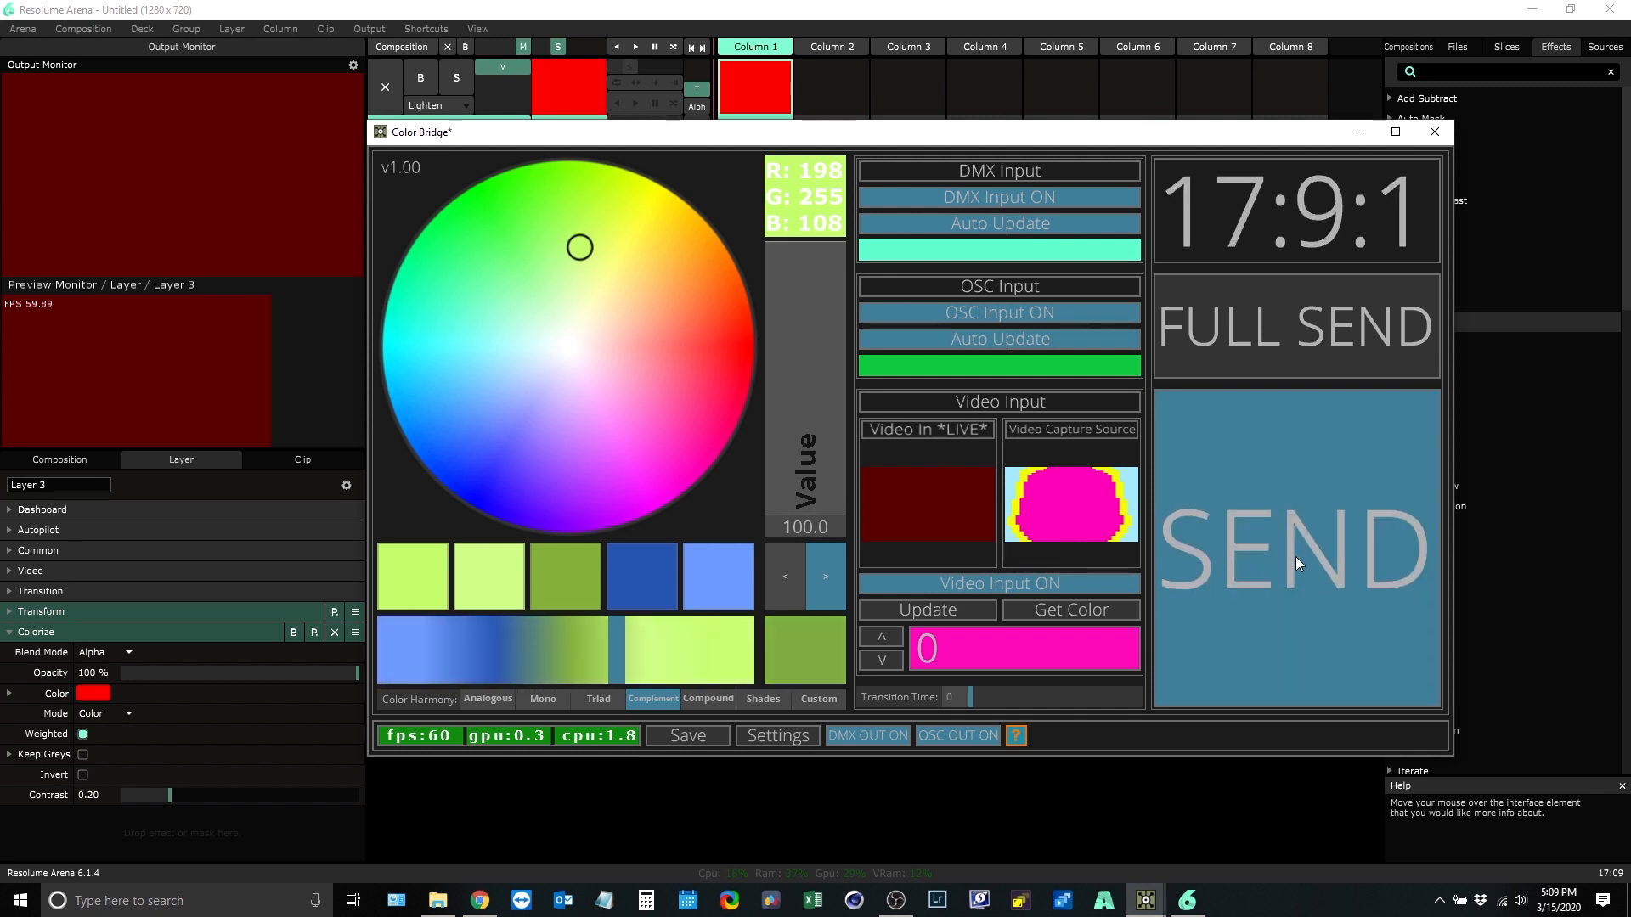
Step: Send the current colors to Arena three times and turn on Full Send
{"action": "left_click", "coordinate": [1296, 523]}
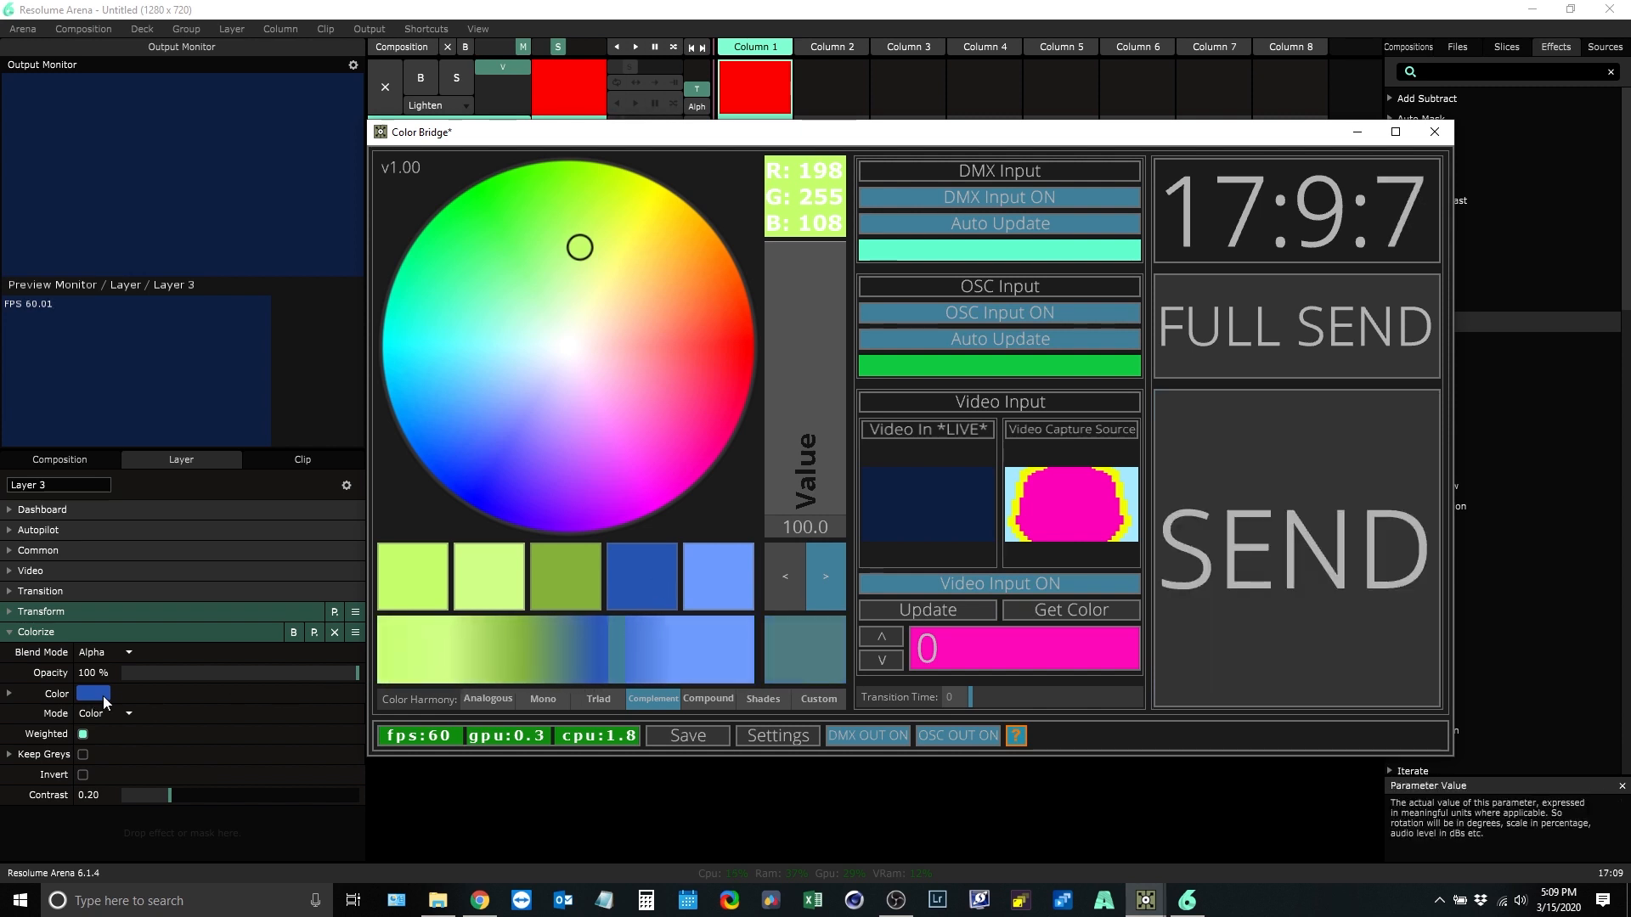
{"action": "left_click", "coordinate": [1256, 608]}
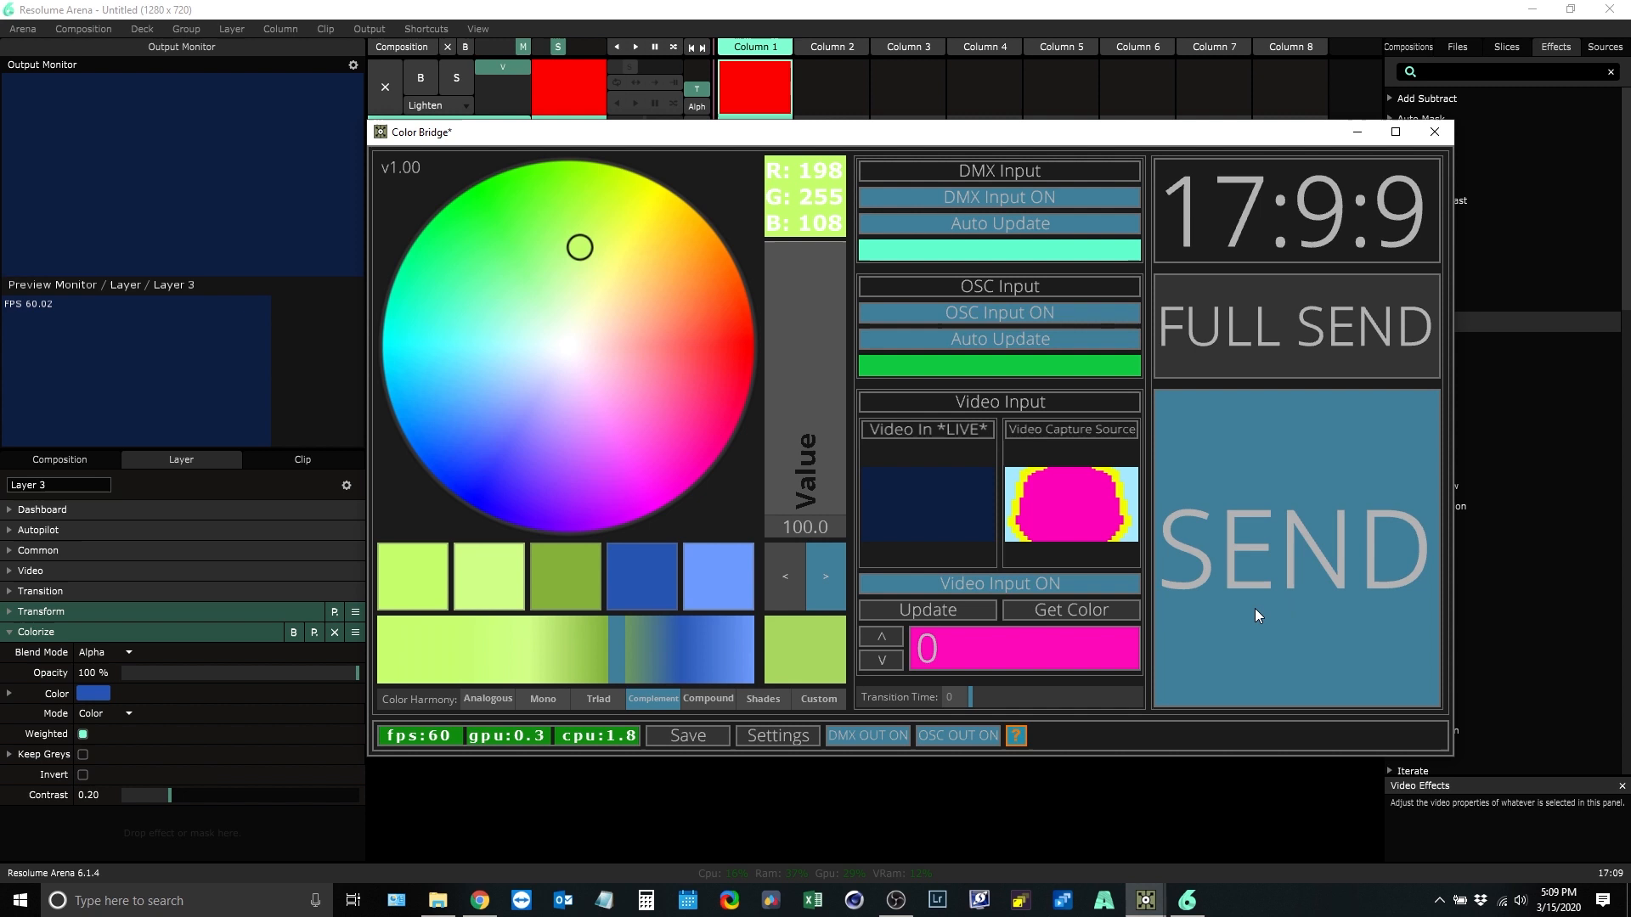
{"action": "left_click", "coordinate": [1279, 574]}
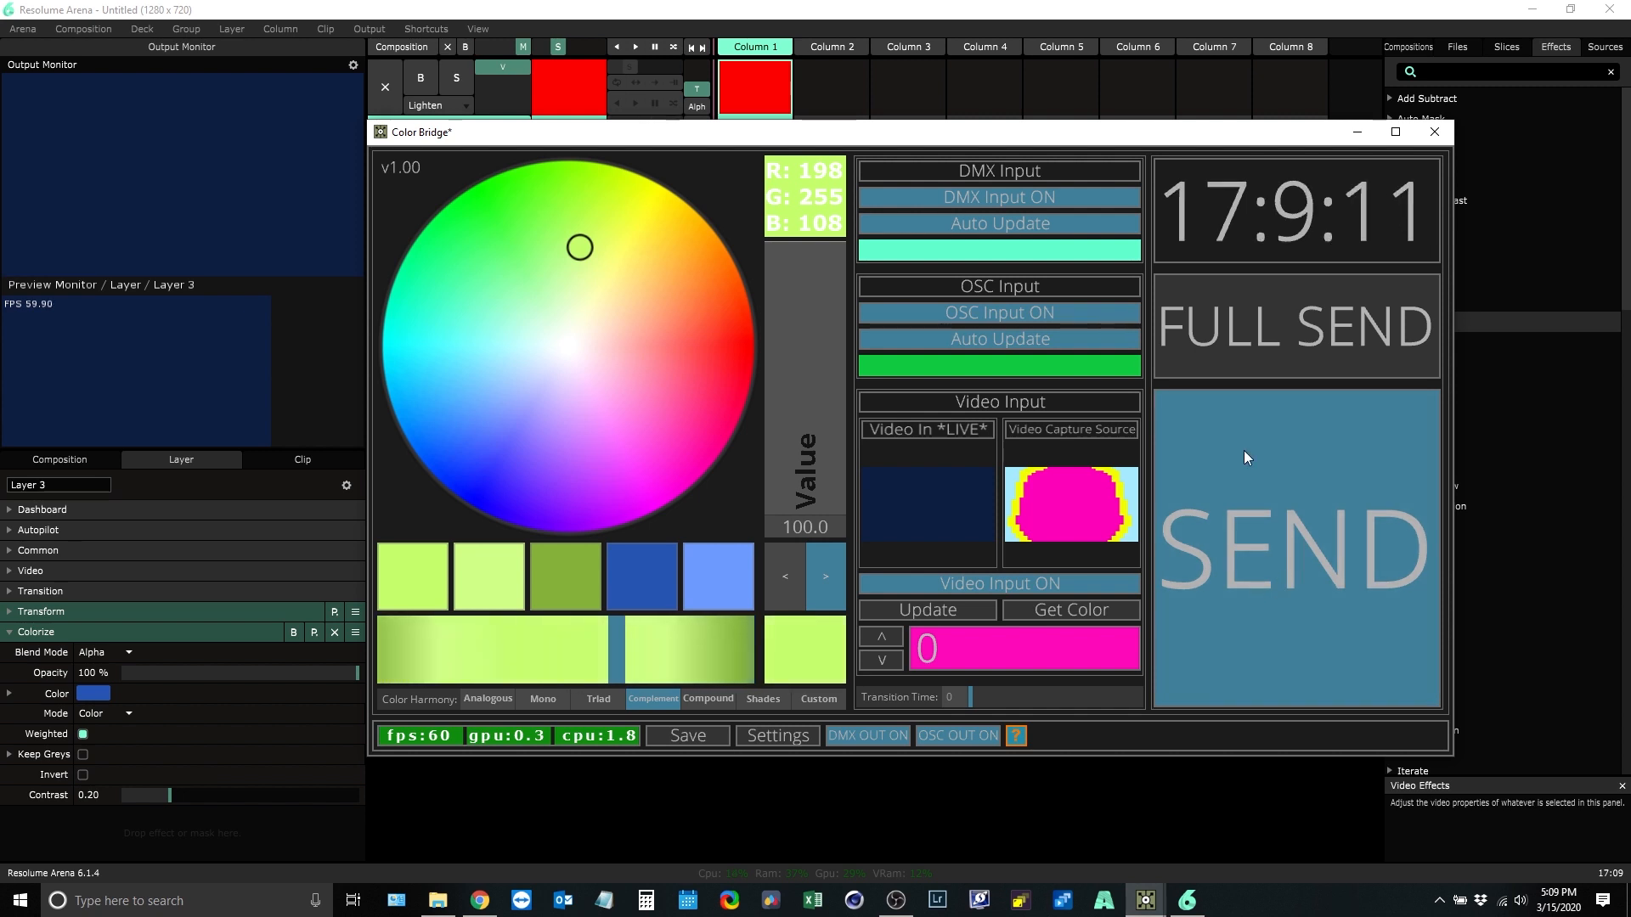
{"action": "left_click", "coordinate": [1265, 331]}
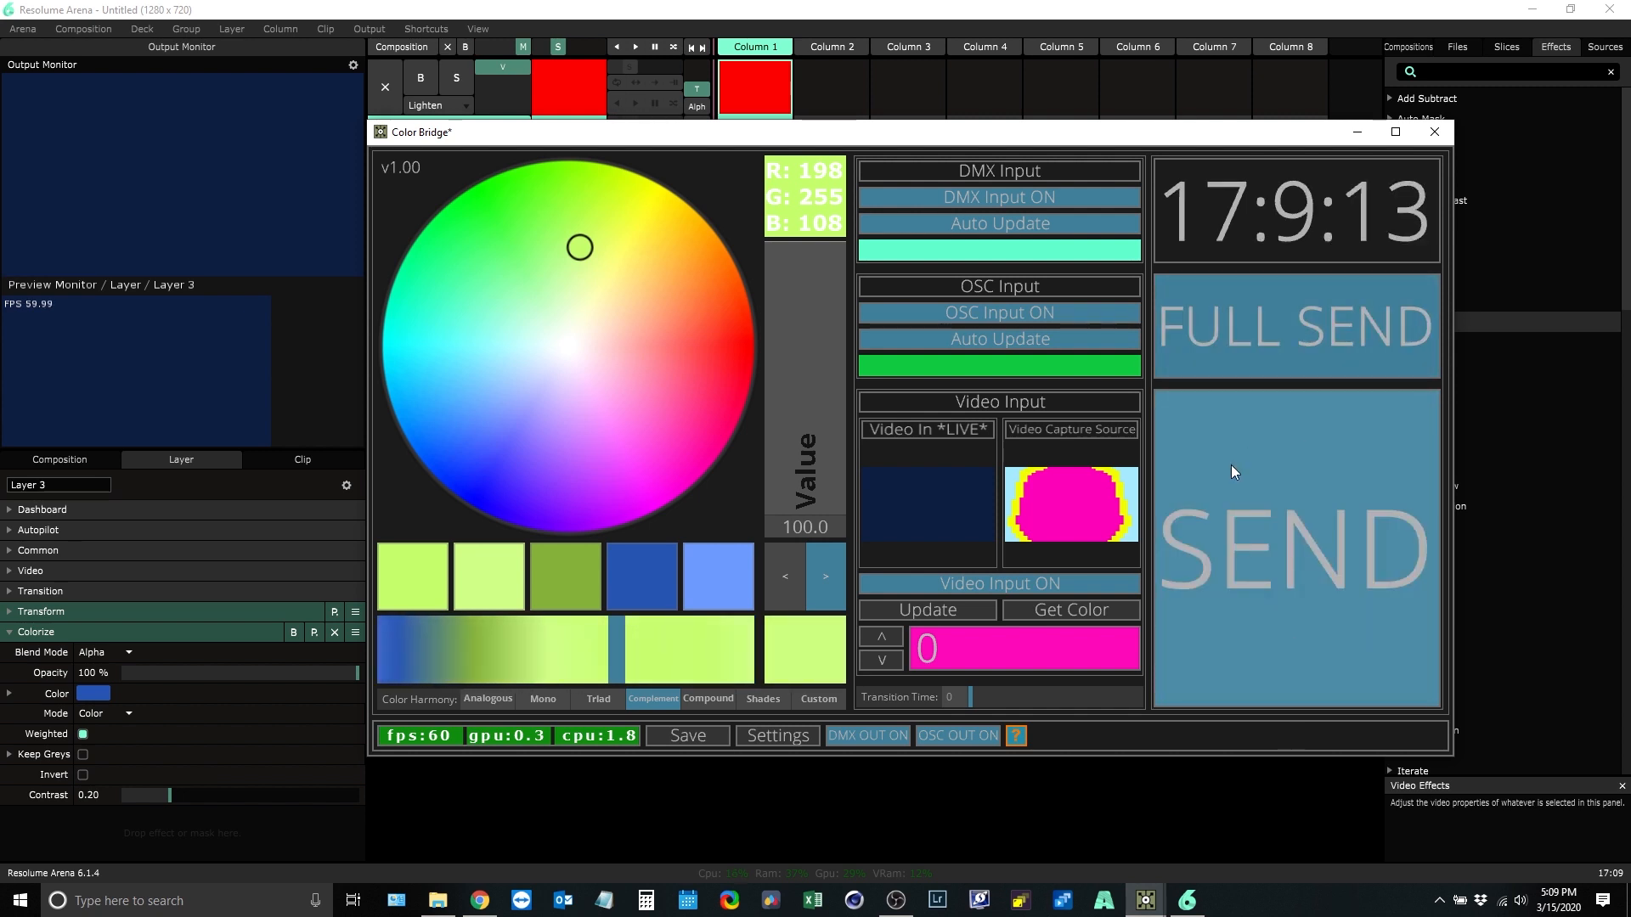
Step: Pick a purple, switch the color harmony to Analogous, and pick light green (R 160, G 255, B 148) on the wheel
{"action": "mouse_move", "coordinate": [567, 220]}
{"action": "left_mouse_down"}
{"action": "mouse_move", "coordinate": [656, 330]}
{"action": "mouse_move", "coordinate": [623, 437]}
{"action": "mouse_move", "coordinate": [463, 421]}
{"action": "mouse_move", "coordinate": [663, 458]}
{"action": "mouse_move", "coordinate": [641, 230]}
{"action": "mouse_move", "coordinate": [609, 246]}
{"action": "mouse_move", "coordinate": [550, 427]}
{"action": "mouse_move", "coordinate": [524, 292]}
{"action": "mouse_move", "coordinate": [503, 336]}
{"action": "mouse_move", "coordinate": [587, 463]}
{"action": "left_mouse_up"}
{"action": "left_click", "coordinate": [484, 699]}
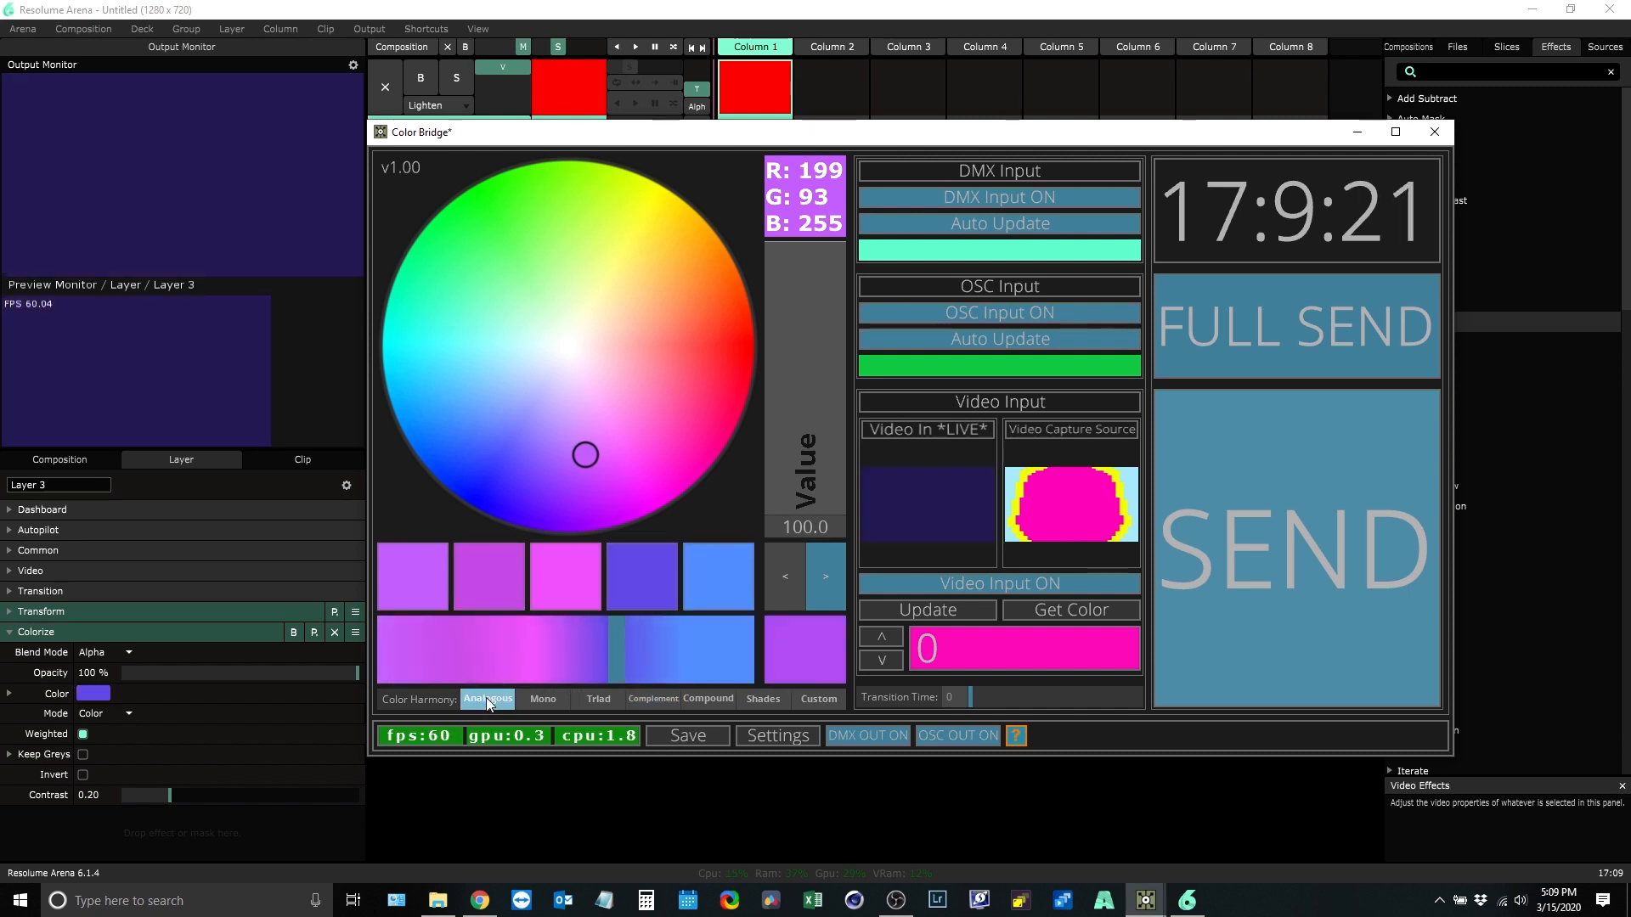
{"action": "mouse_move", "coordinate": [537, 395]}
{"action": "left_mouse_down"}
{"action": "mouse_move", "coordinate": [673, 339]}
{"action": "mouse_move", "coordinate": [543, 328]}
{"action": "mouse_move", "coordinate": [540, 279]}
{"action": "left_mouse_up"}
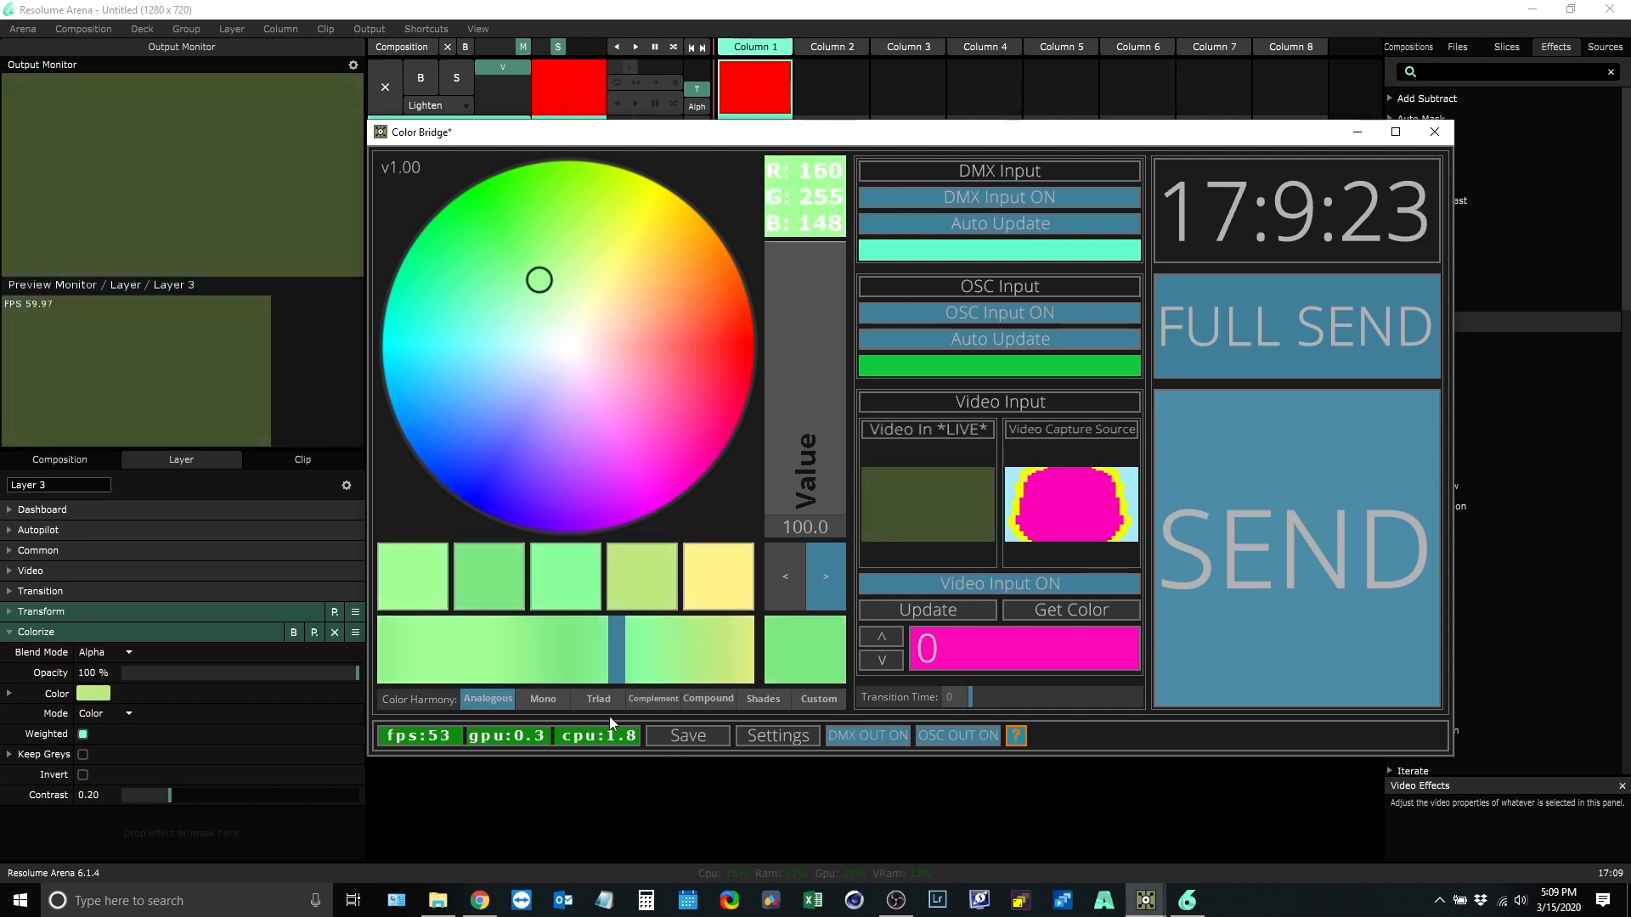
Step: Try the Mono, Triad and Complement harmonies, picking light orange (R 255, G 201, B 139) and sweeping the wheel from pink to purple
{"action": "left_click", "coordinate": [543, 699]}
{"action": "mouse_move", "coordinate": [577, 374]}
{"action": "left_mouse_down"}
{"action": "mouse_move", "coordinate": [539, 365]}
{"action": "mouse_move", "coordinate": [613, 376]}
{"action": "mouse_move", "coordinate": [535, 473]}
{"action": "mouse_move", "coordinate": [484, 332]}
{"action": "mouse_move", "coordinate": [635, 304]}
{"action": "left_mouse_up"}
{"action": "left_click", "coordinate": [594, 705]}
{"action": "left_click", "coordinate": [653, 697]}
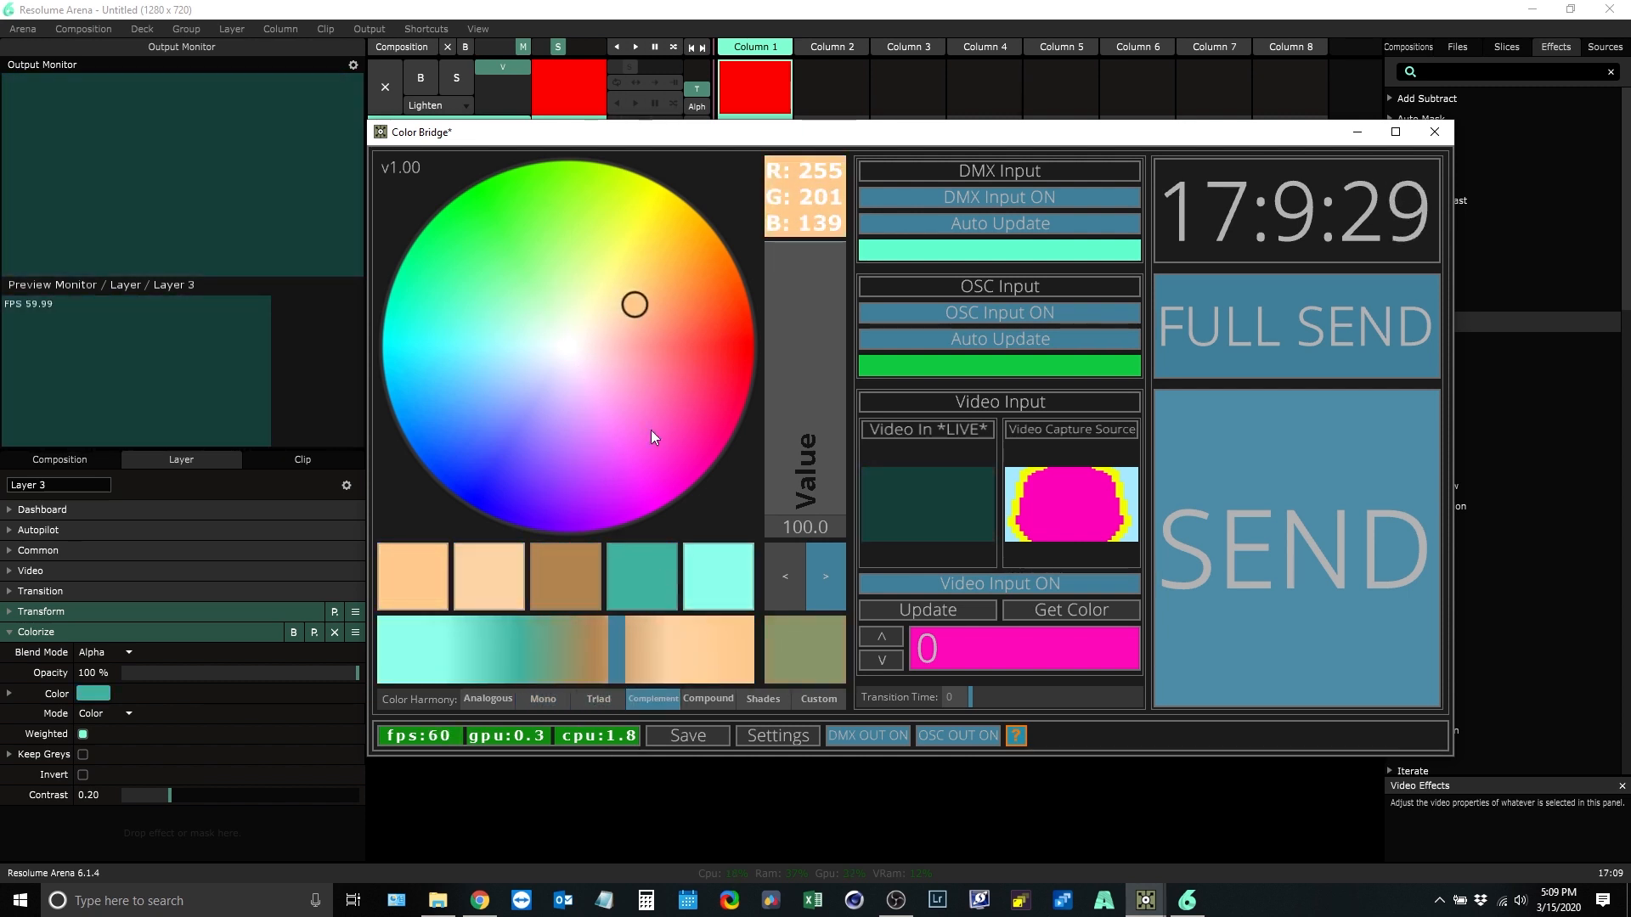
{"action": "mouse_move", "coordinate": [654, 437]}
{"action": "left_mouse_down"}
{"action": "mouse_move", "coordinate": [589, 422]}
{"action": "mouse_move", "coordinate": [508, 452]}
{"action": "mouse_move", "coordinate": [542, 483]}
{"action": "left_mouse_up"}
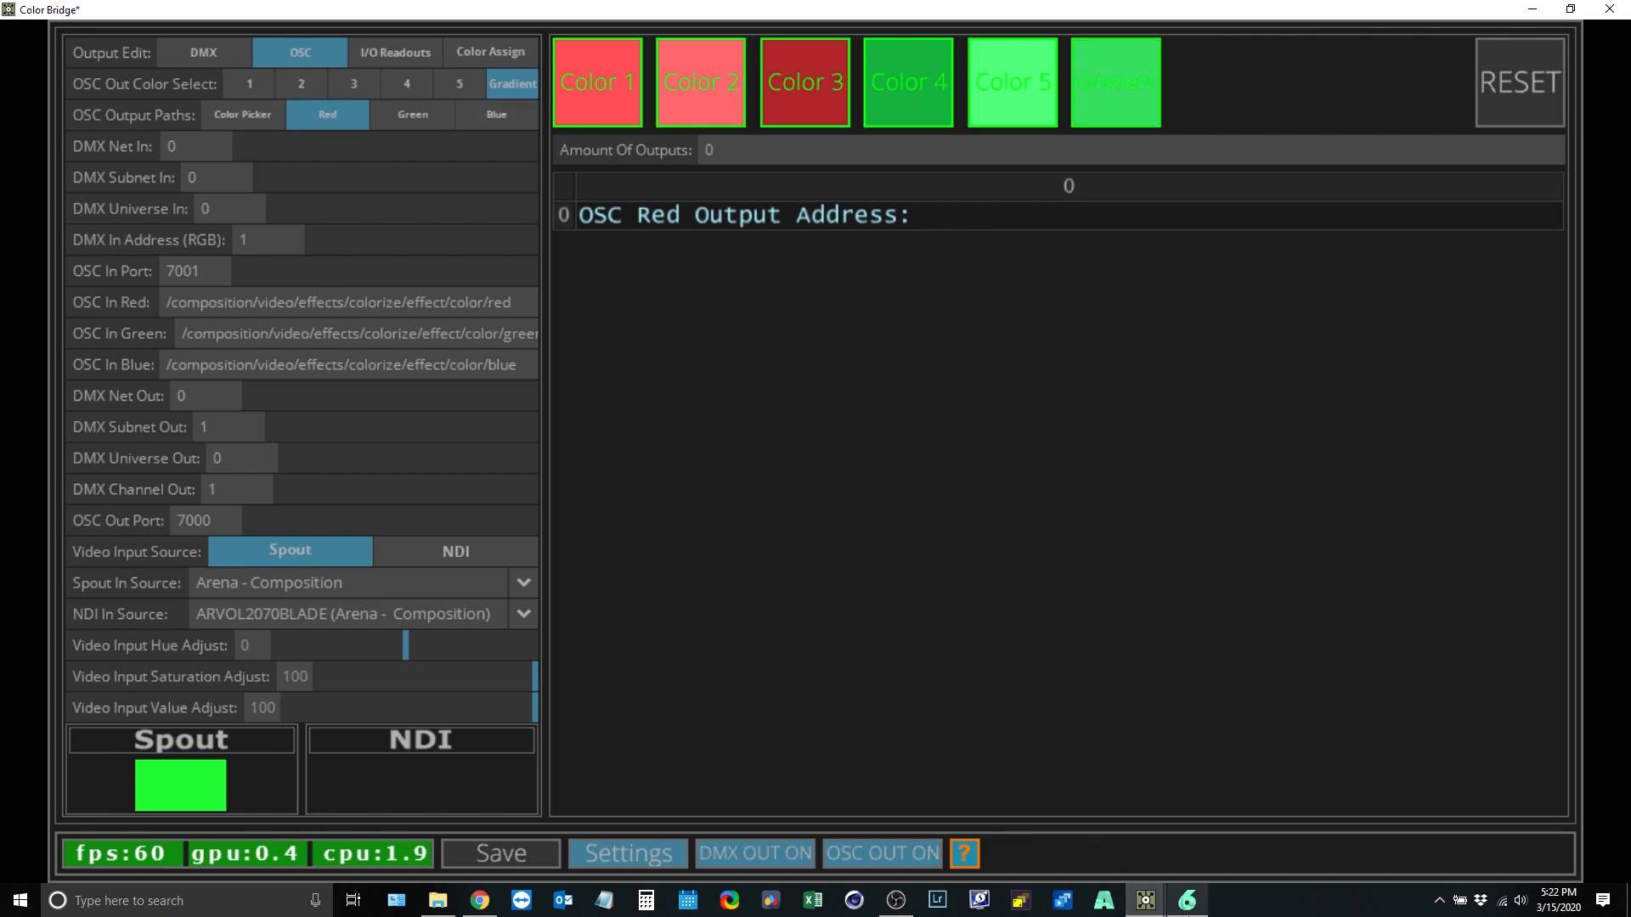
Step: Switch to Arena and copy the layer-3 OSC input address of Layer 3's Colorize Red value, then leave OSC shortcut editing
{"action": "left_click", "coordinate": [1187, 902]}
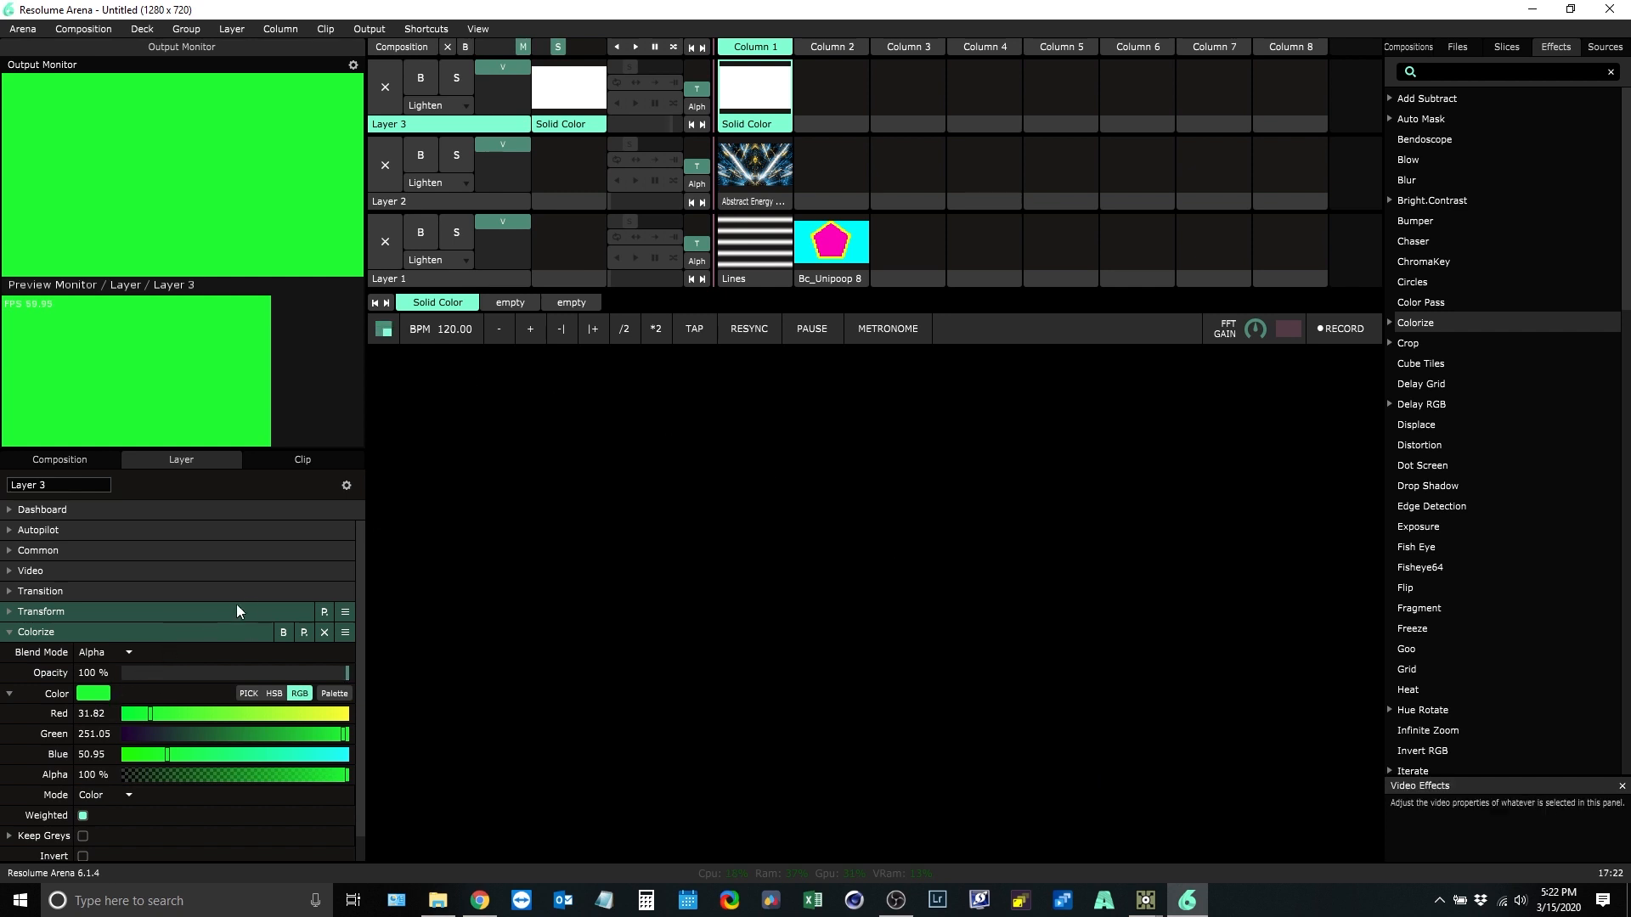
{"action": "left_click", "coordinate": [437, 29]}
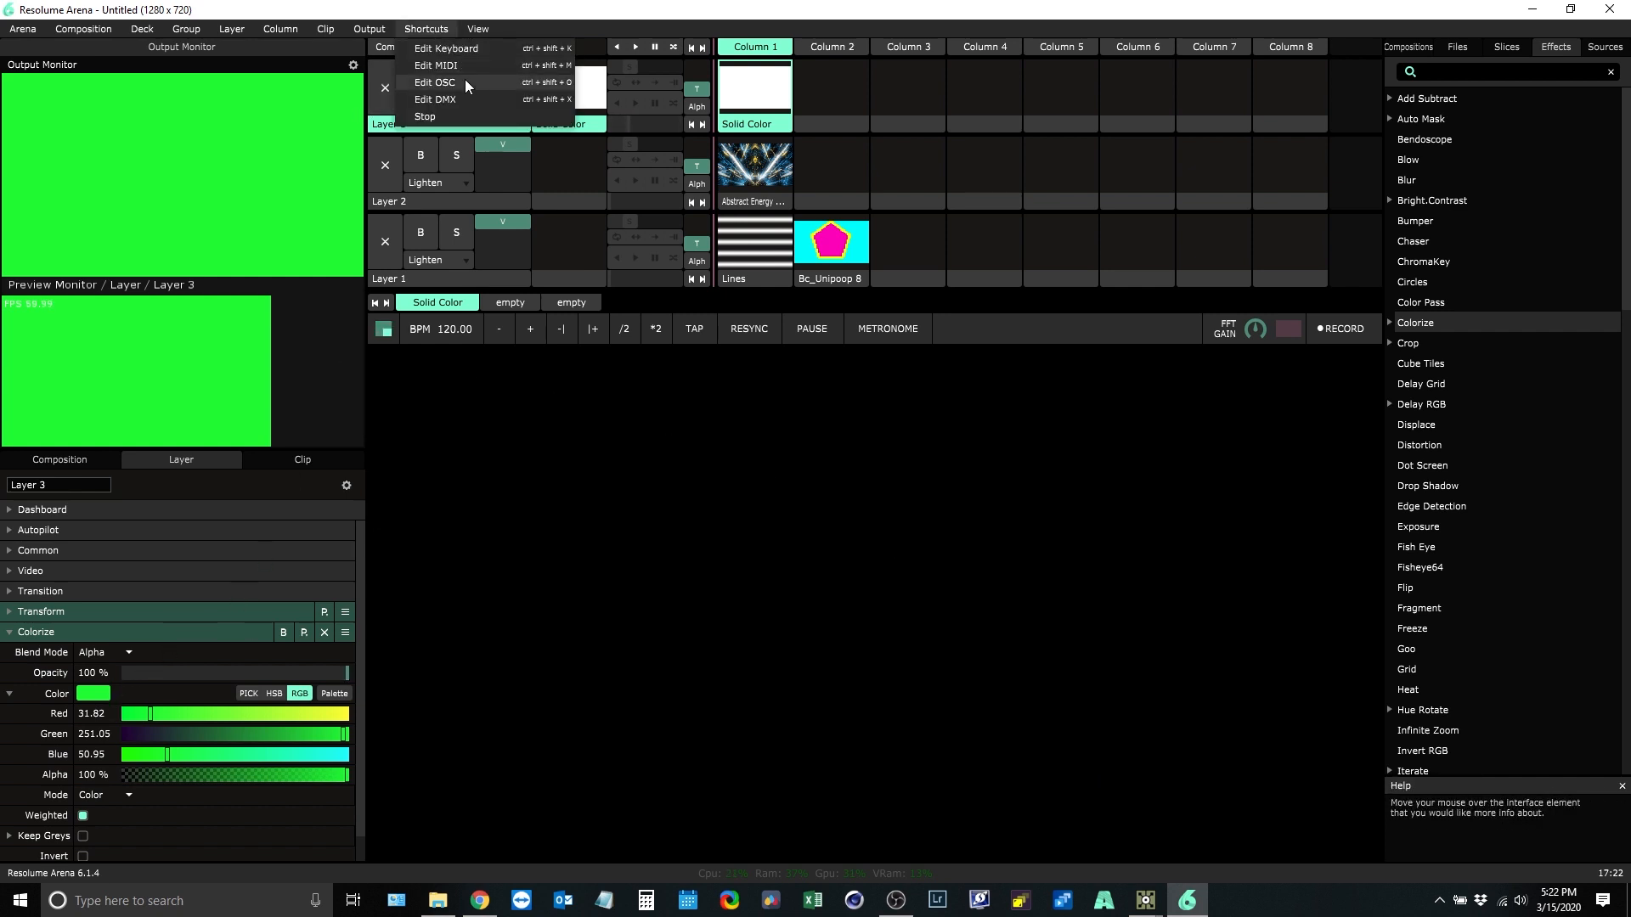
{"action": "left_click", "coordinate": [465, 79]}
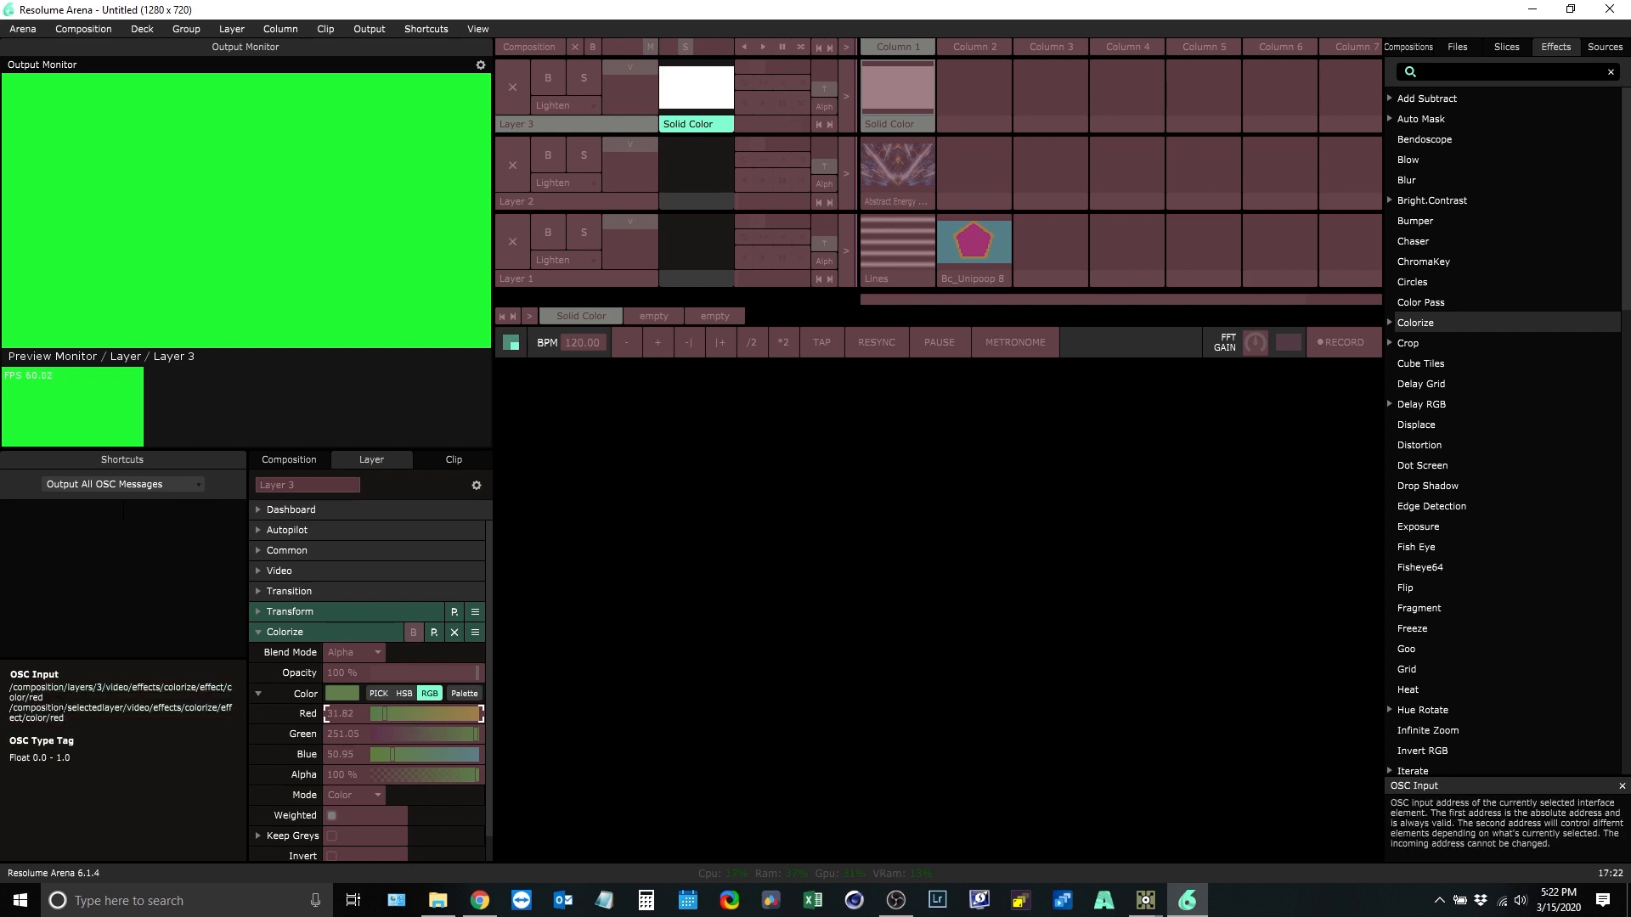
{"action": "triple_click", "coordinate": [53, 689]}
{"action": "key", "text": "ctrl+c"}
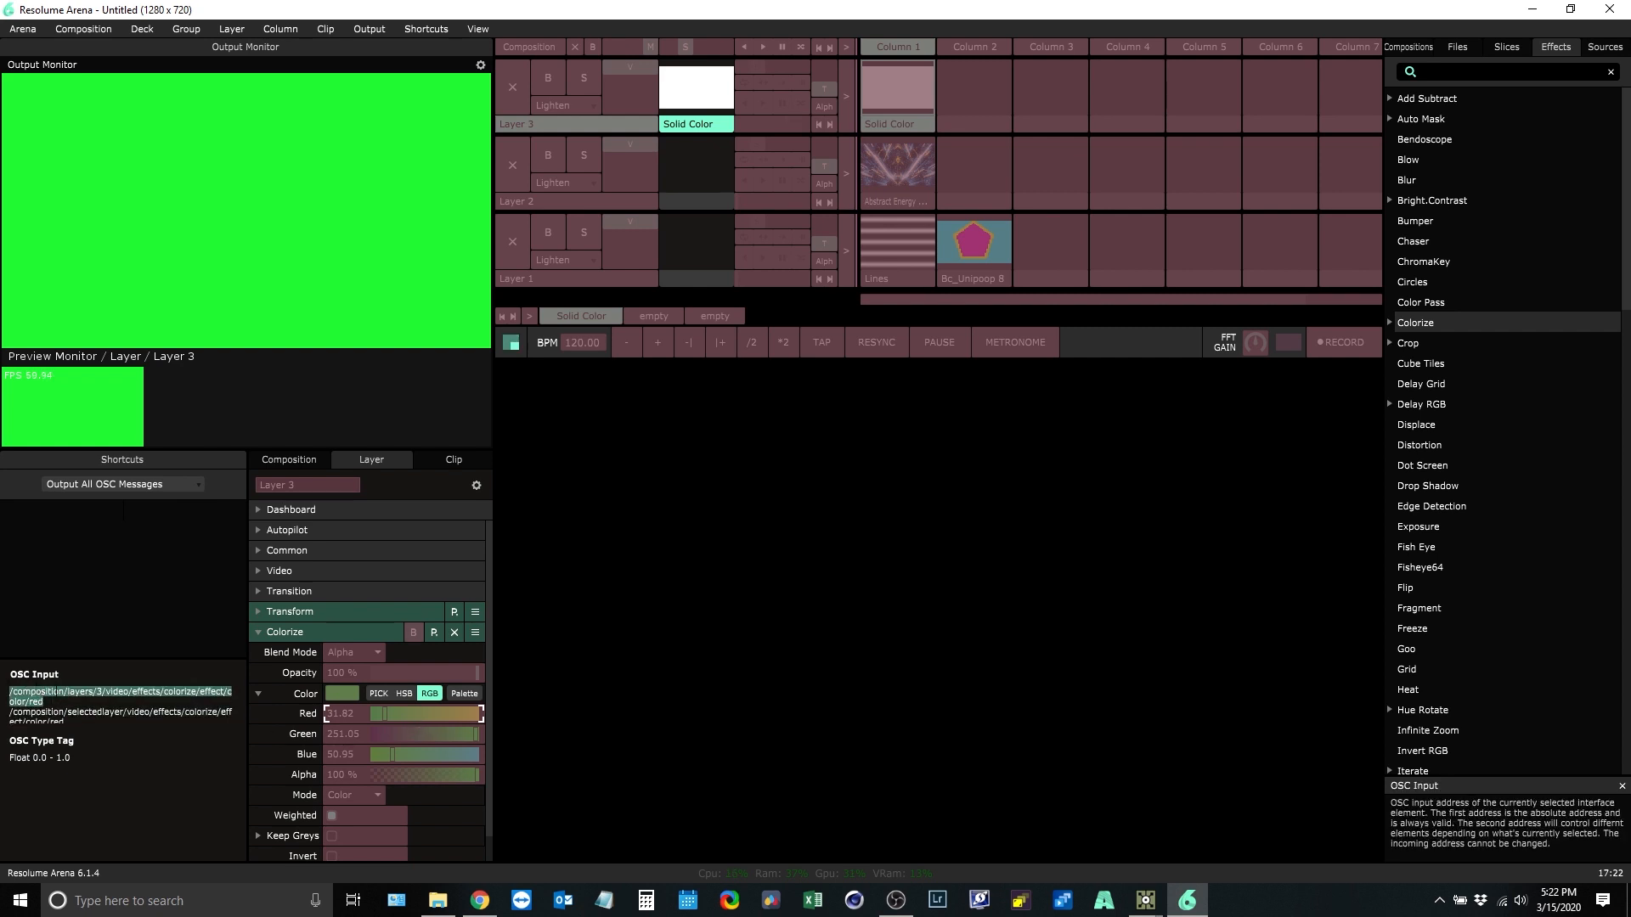
{"action": "key", "text": "Escape"}
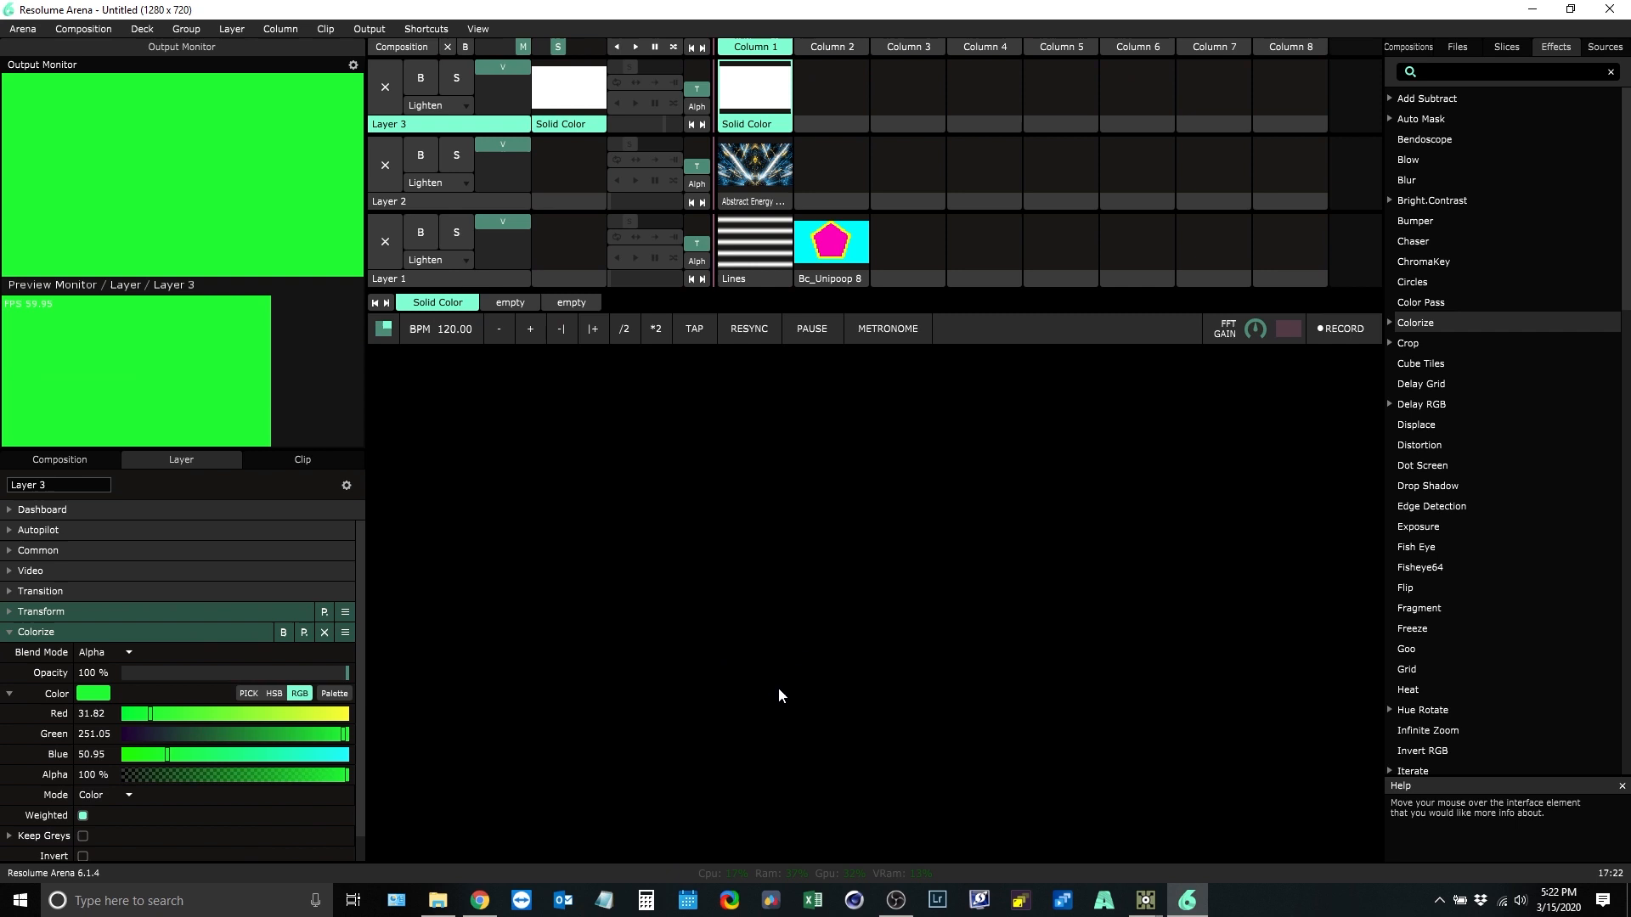
Step: Switch to Color Bridge and add one Gradient Red OSC output with the copied address /composition/layers/3/video/effects/colorize/effect/color/red
{"action": "left_click", "coordinate": [1141, 898]}
{"action": "left_click", "coordinate": [1192, 812]}
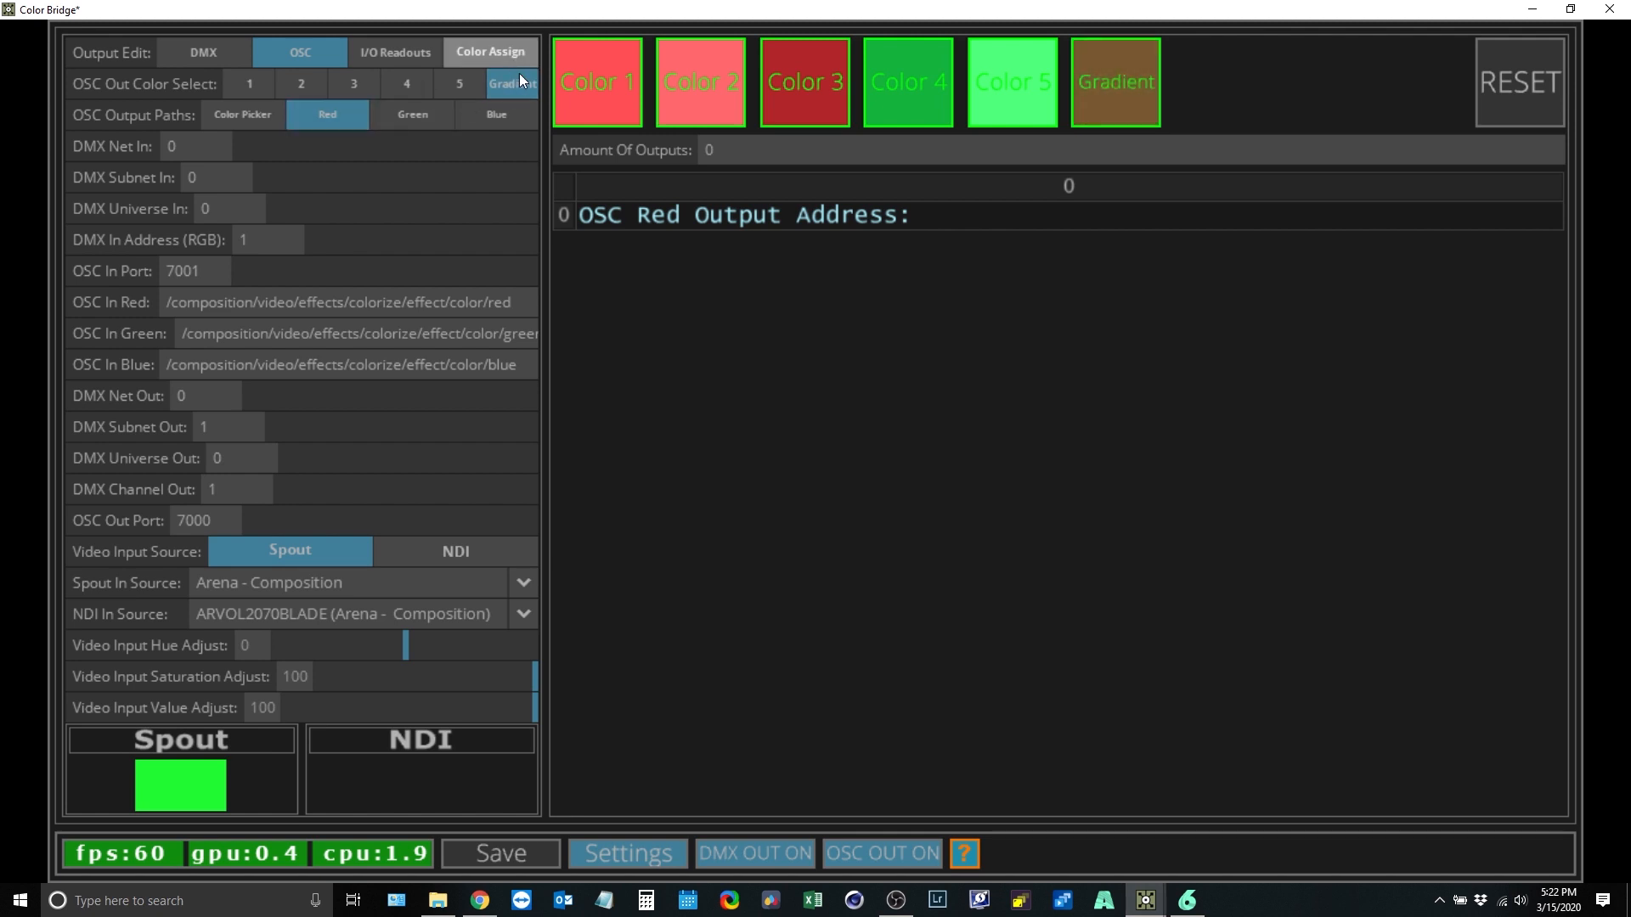
{"action": "left_click", "coordinate": [818, 156]}
{"action": "type", "text": "1"}
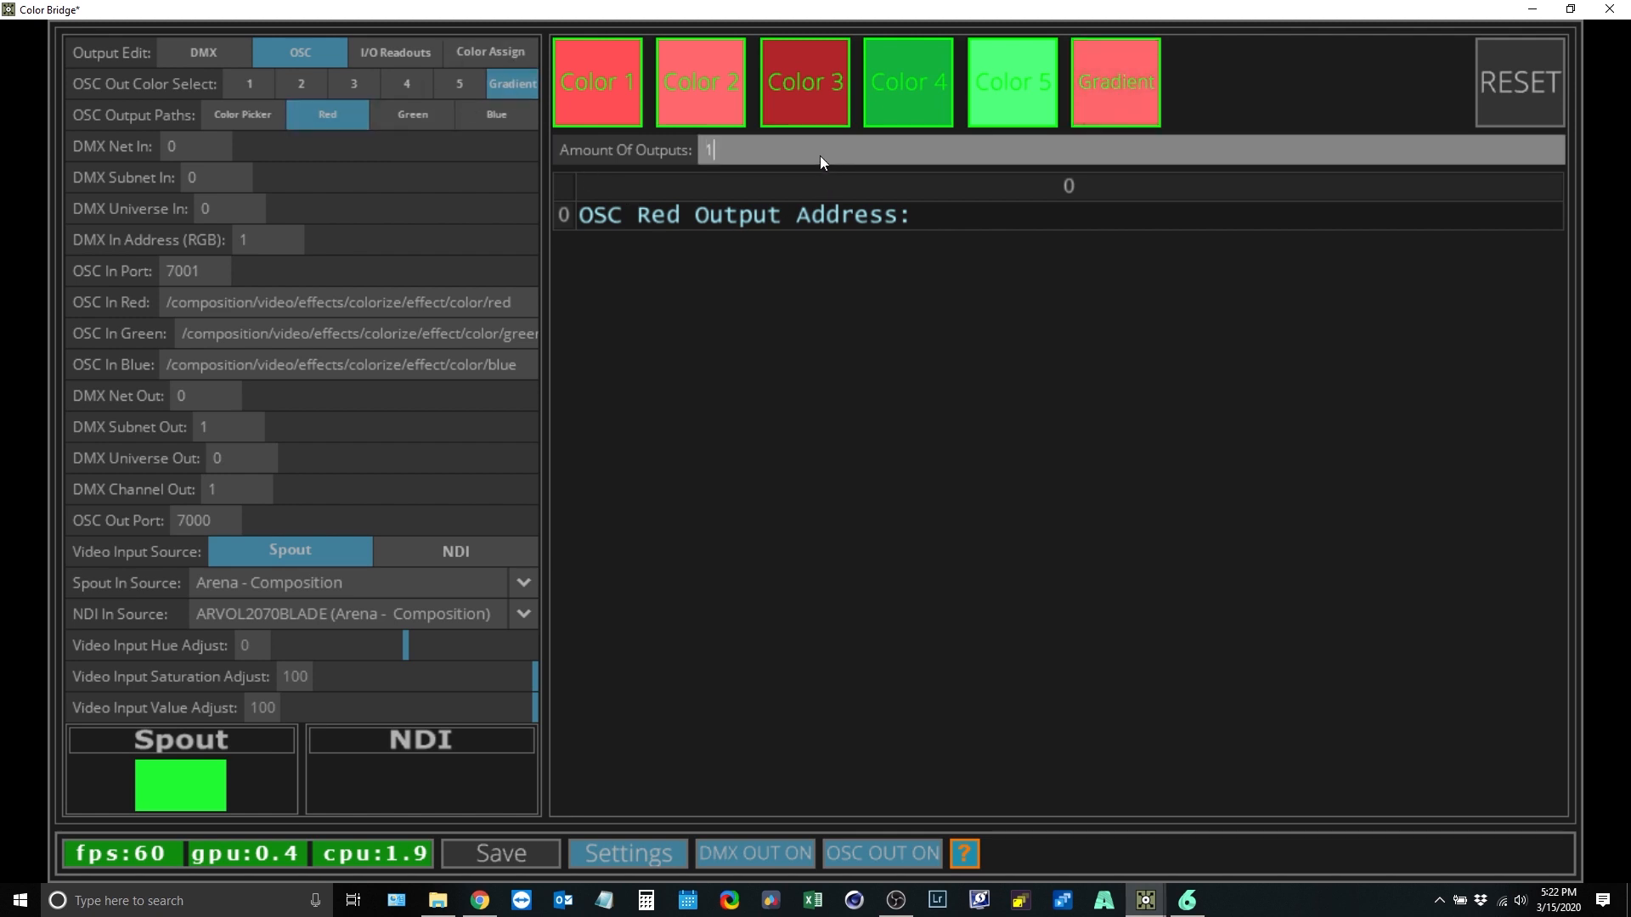
{"action": "key", "text": "Return"}
{"action": "left_click", "coordinate": [679, 246]}
{"action": "key", "text": "ctrl+v"}
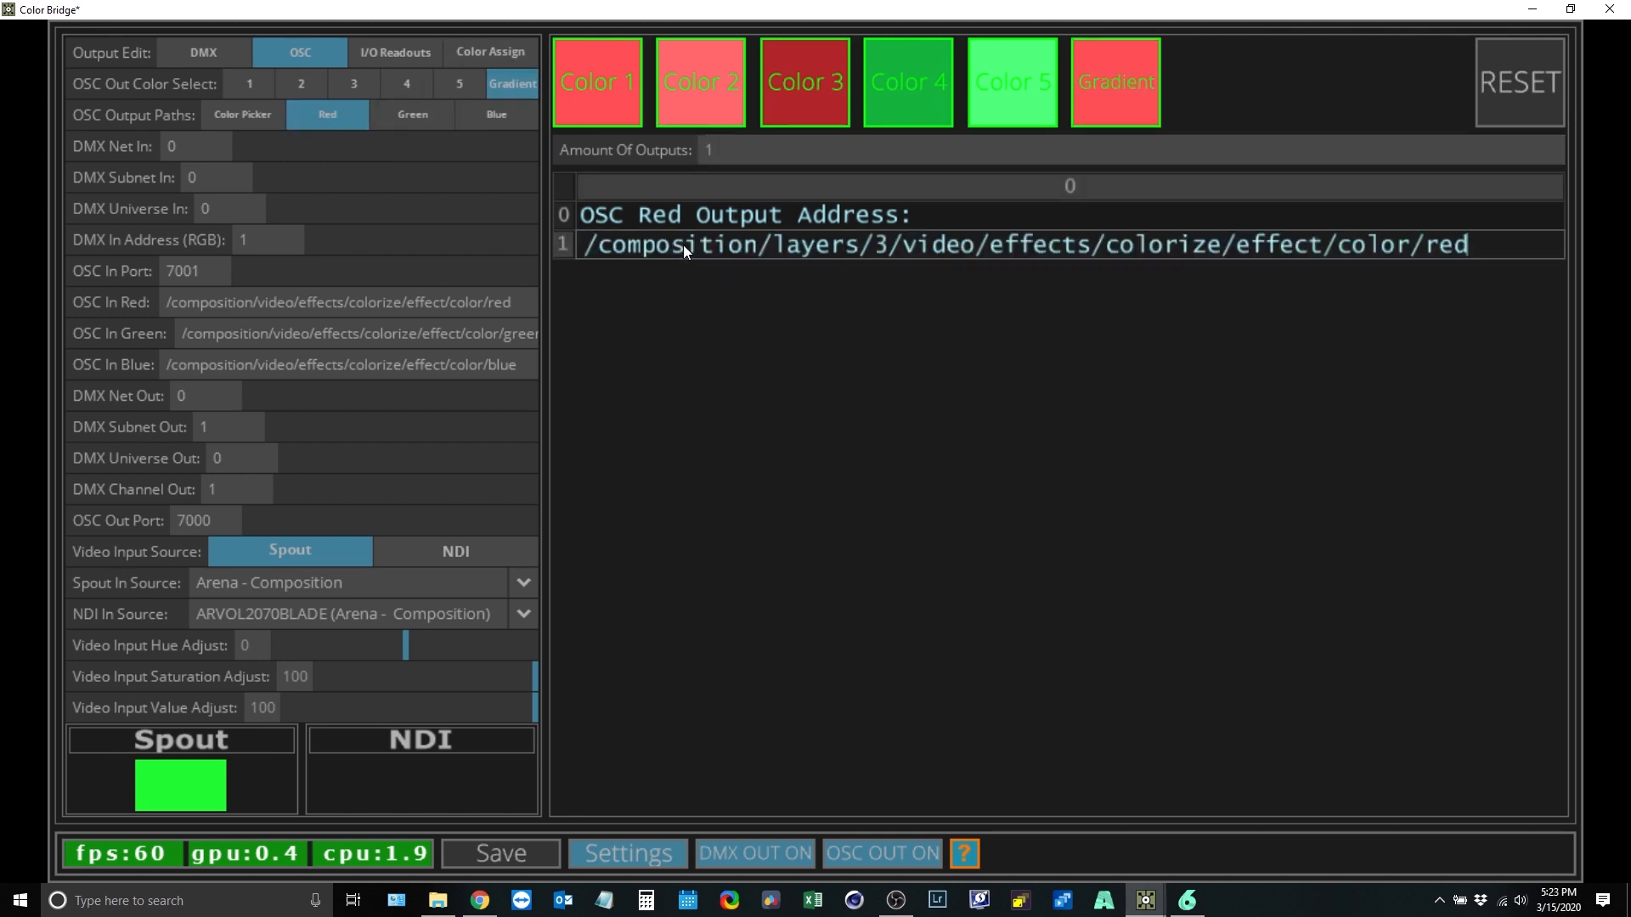
Step: Add one Gradient Green OSC output with the address /composition/layers/3/video/effects/colorize/effect/color/green
{"action": "left_click", "coordinate": [413, 117]}
{"action": "left_click", "coordinate": [761, 152]}
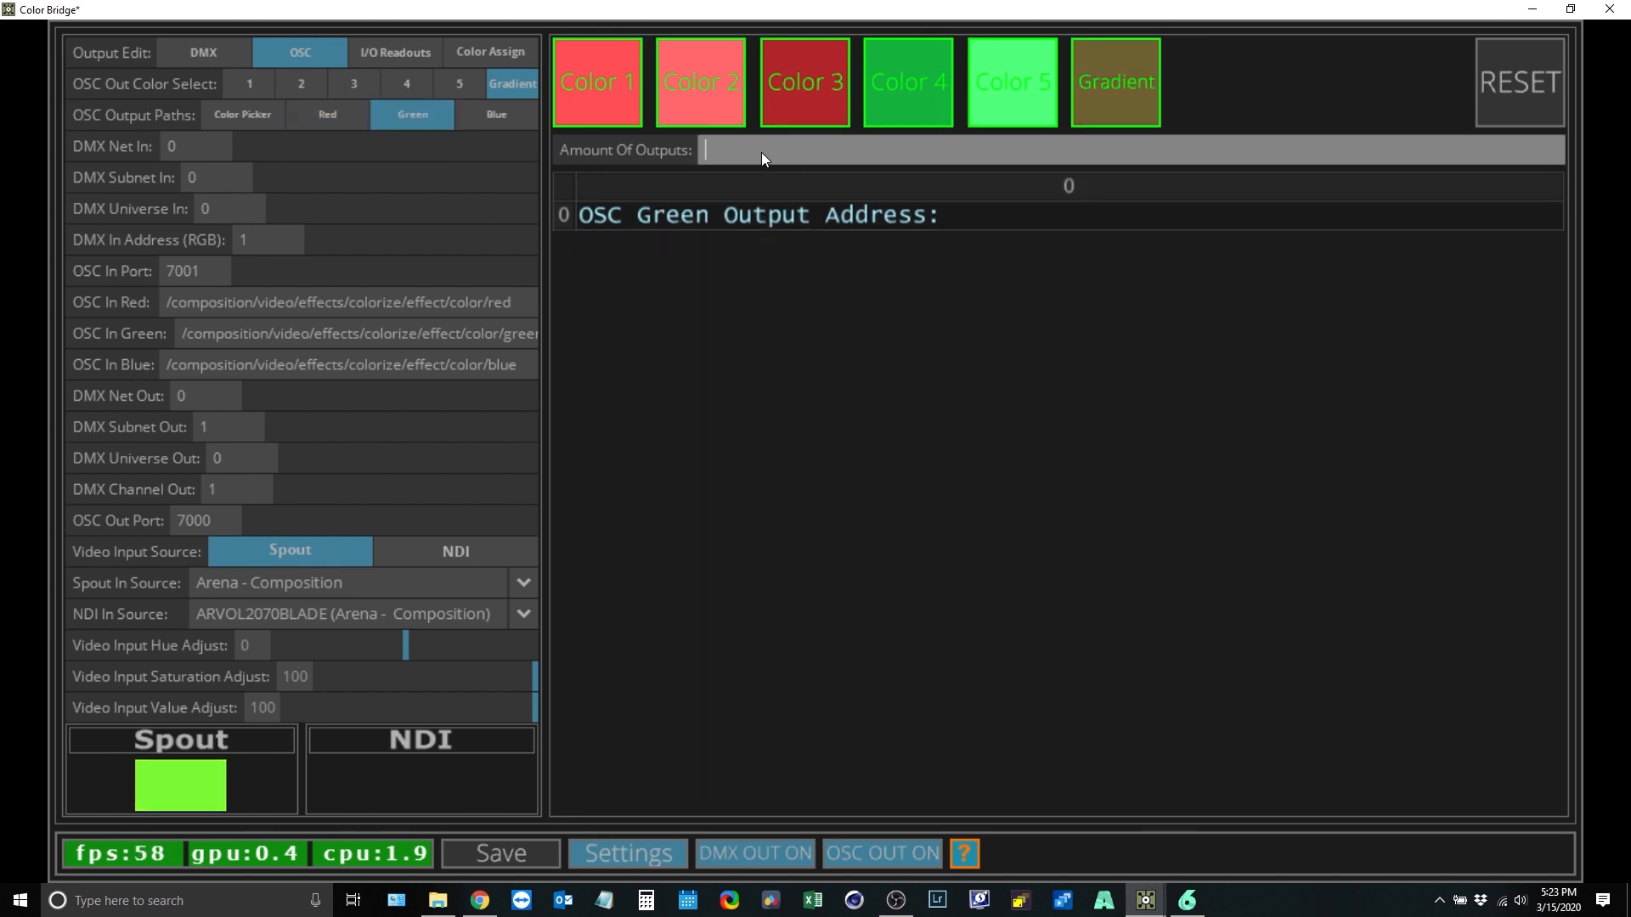
{"action": "type", "text": "1"}
{"action": "key", "text": "Return"}
{"action": "left_click", "coordinate": [759, 250]}
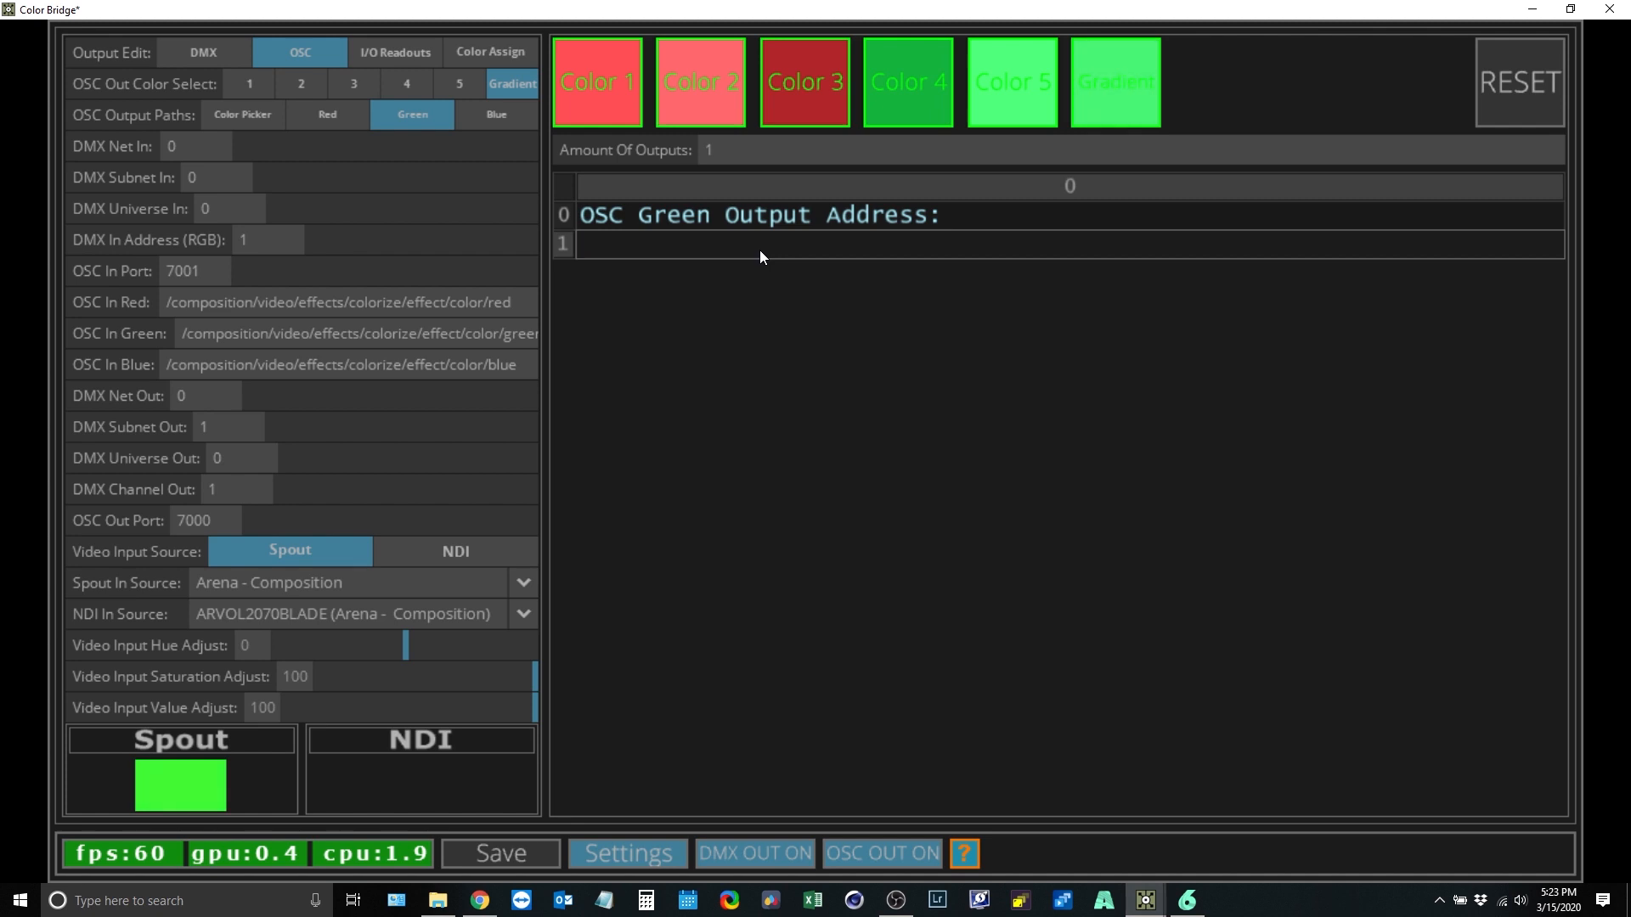
{"action": "key", "text": "ctrl+v"}
{"action": "key", "text": "BackSpace"}
{"action": "key", "text": "BackSpace"}
{"action": "key", "text": "BackSpace"}
{"action": "type", "text": "green"}
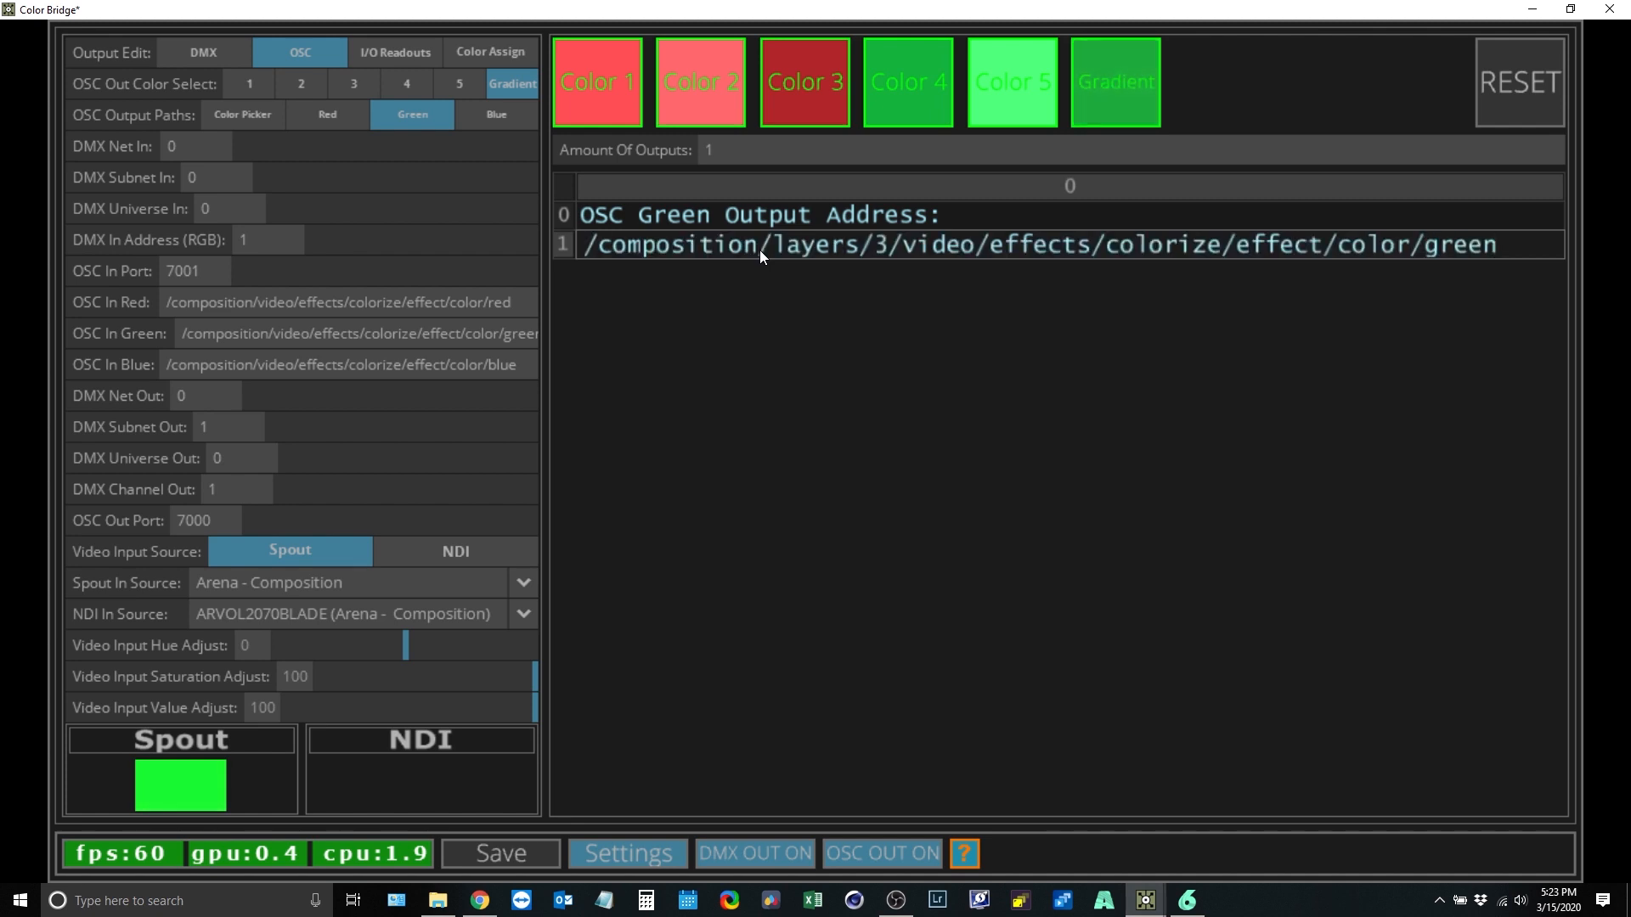
{"action": "key", "text": "Return"}
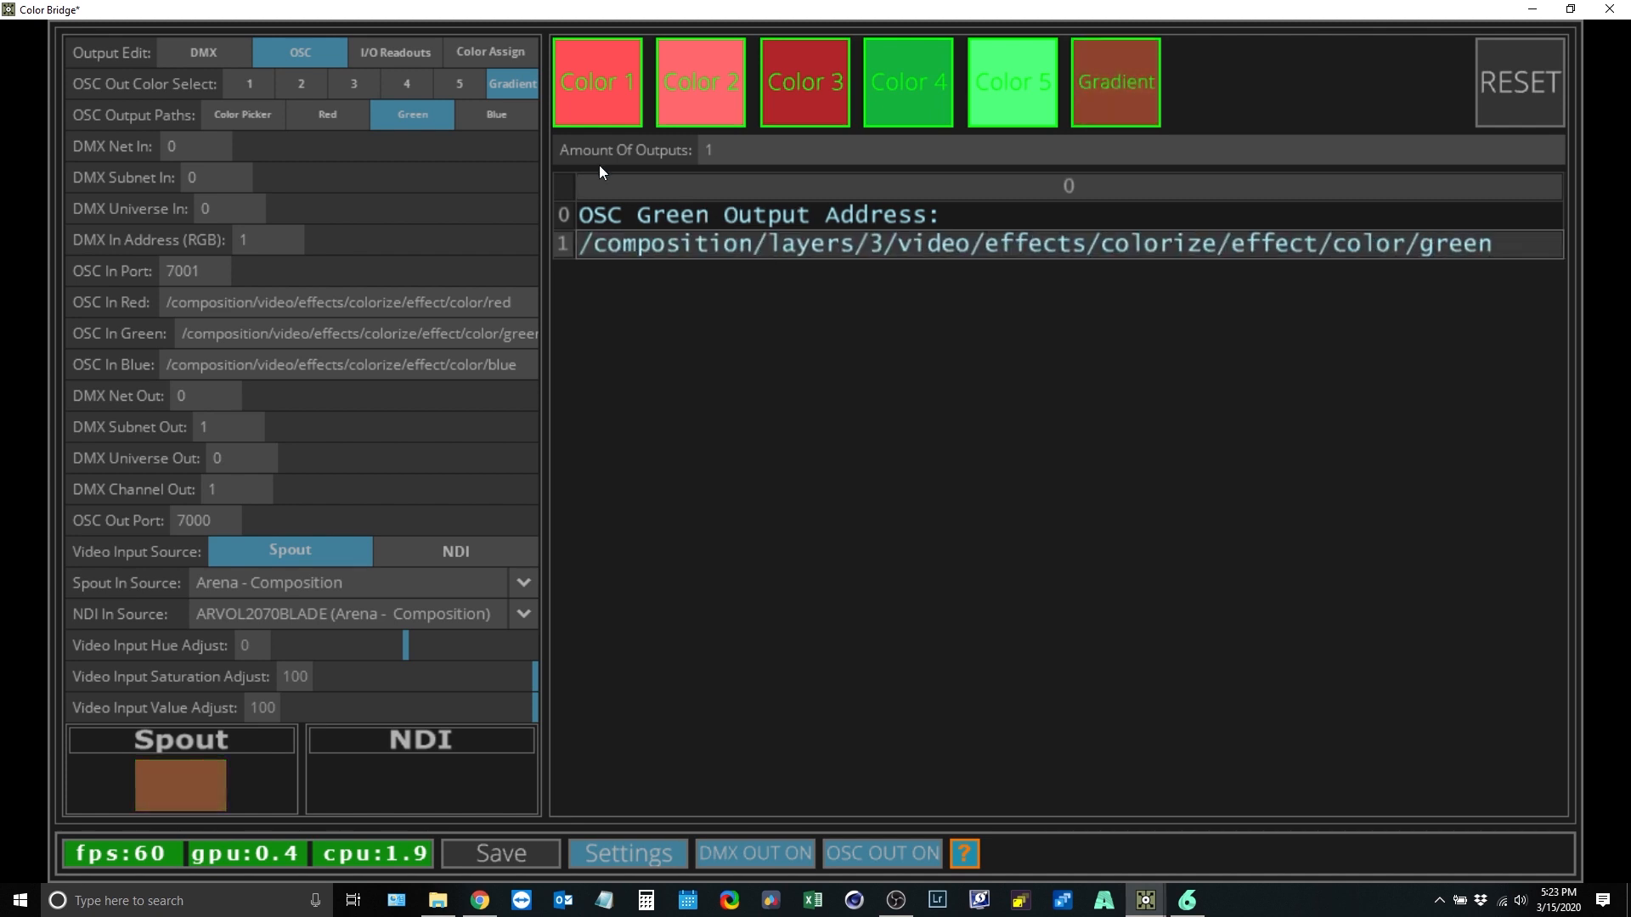
Step: Add one Gradient Blue OSC output with the address /composition/layers/3/video/effects/colorize/effect/color/blue
{"action": "left_click", "coordinate": [503, 122]}
{"action": "left_click", "coordinate": [740, 156]}
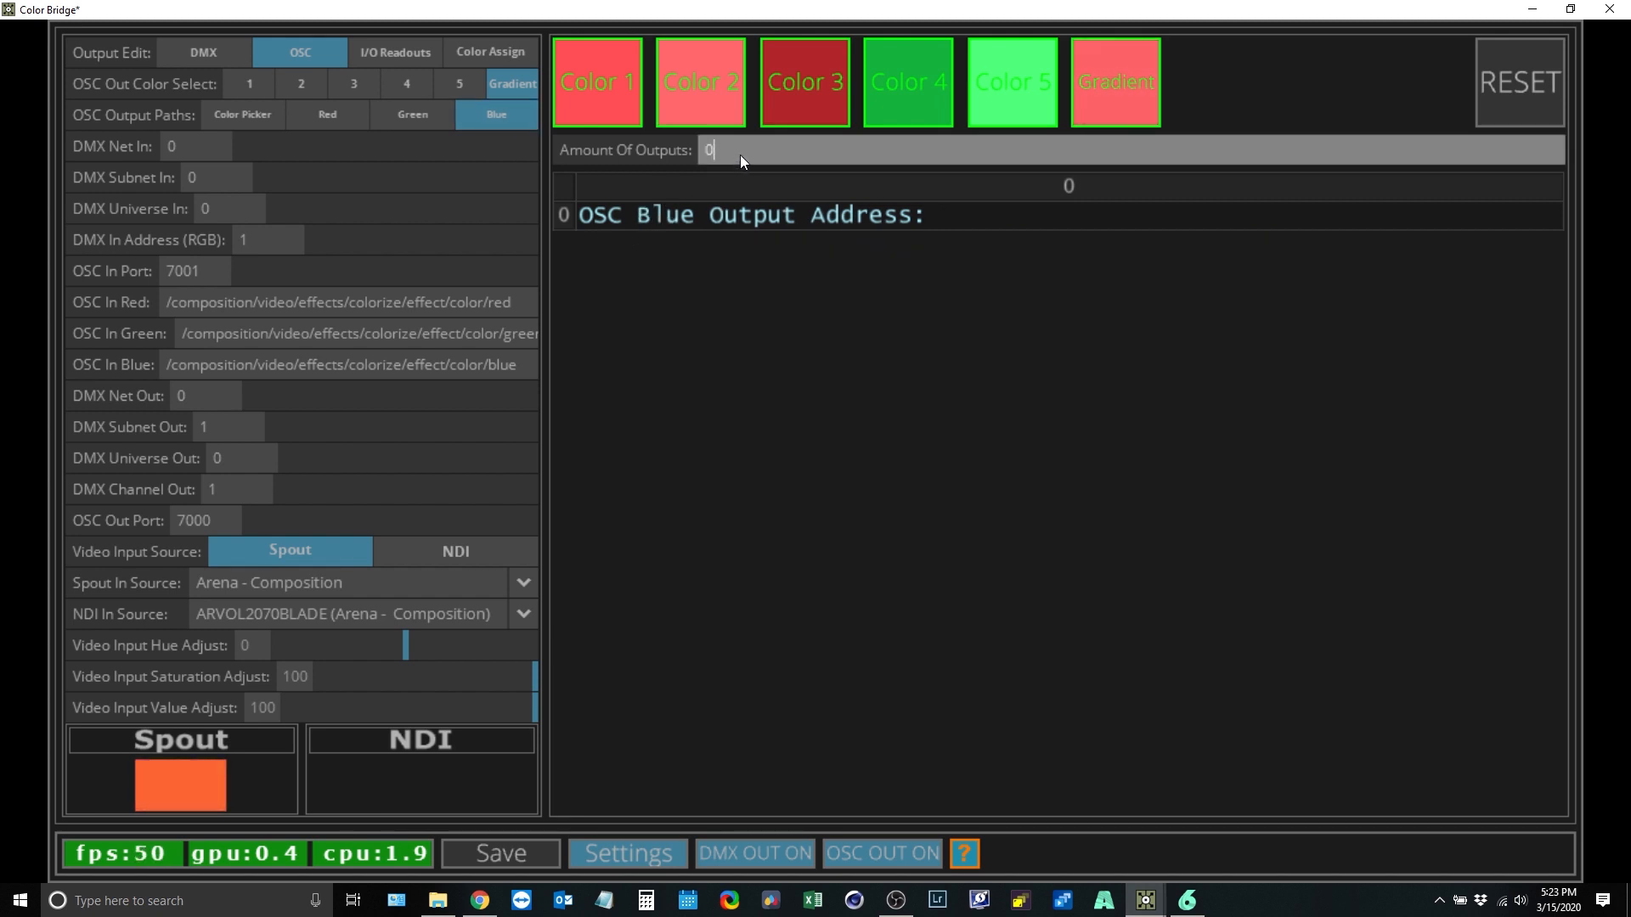
{"action": "type", "text": "1"}
{"action": "key", "text": "Return"}
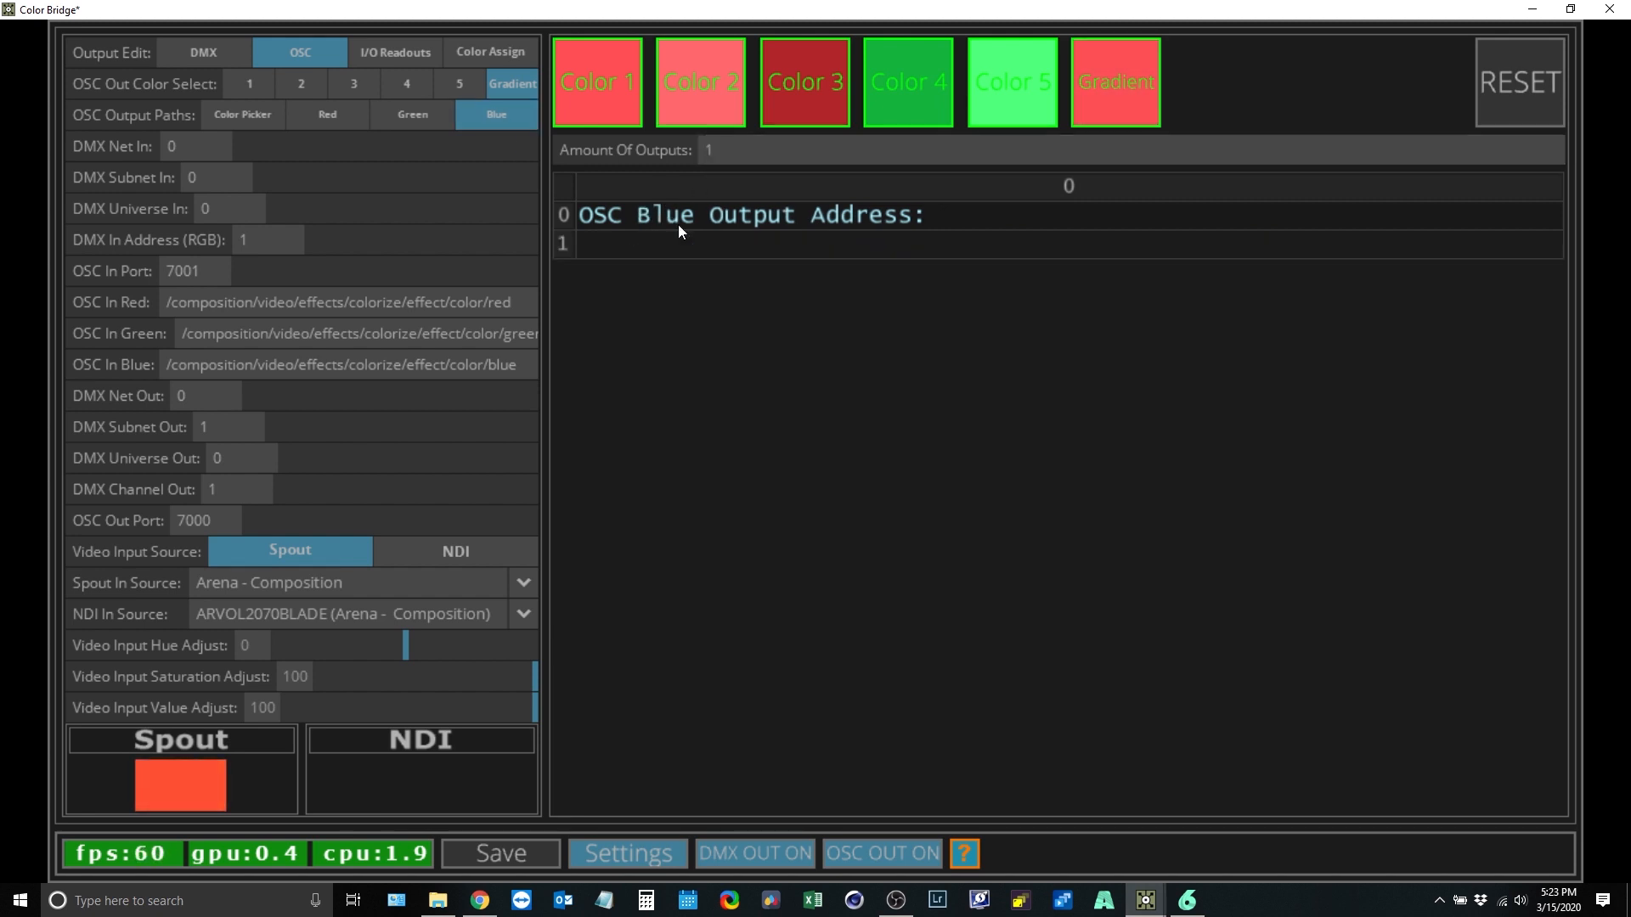
{"action": "left_click", "coordinate": [671, 246]}
{"action": "key", "text": "ctrl+v"}
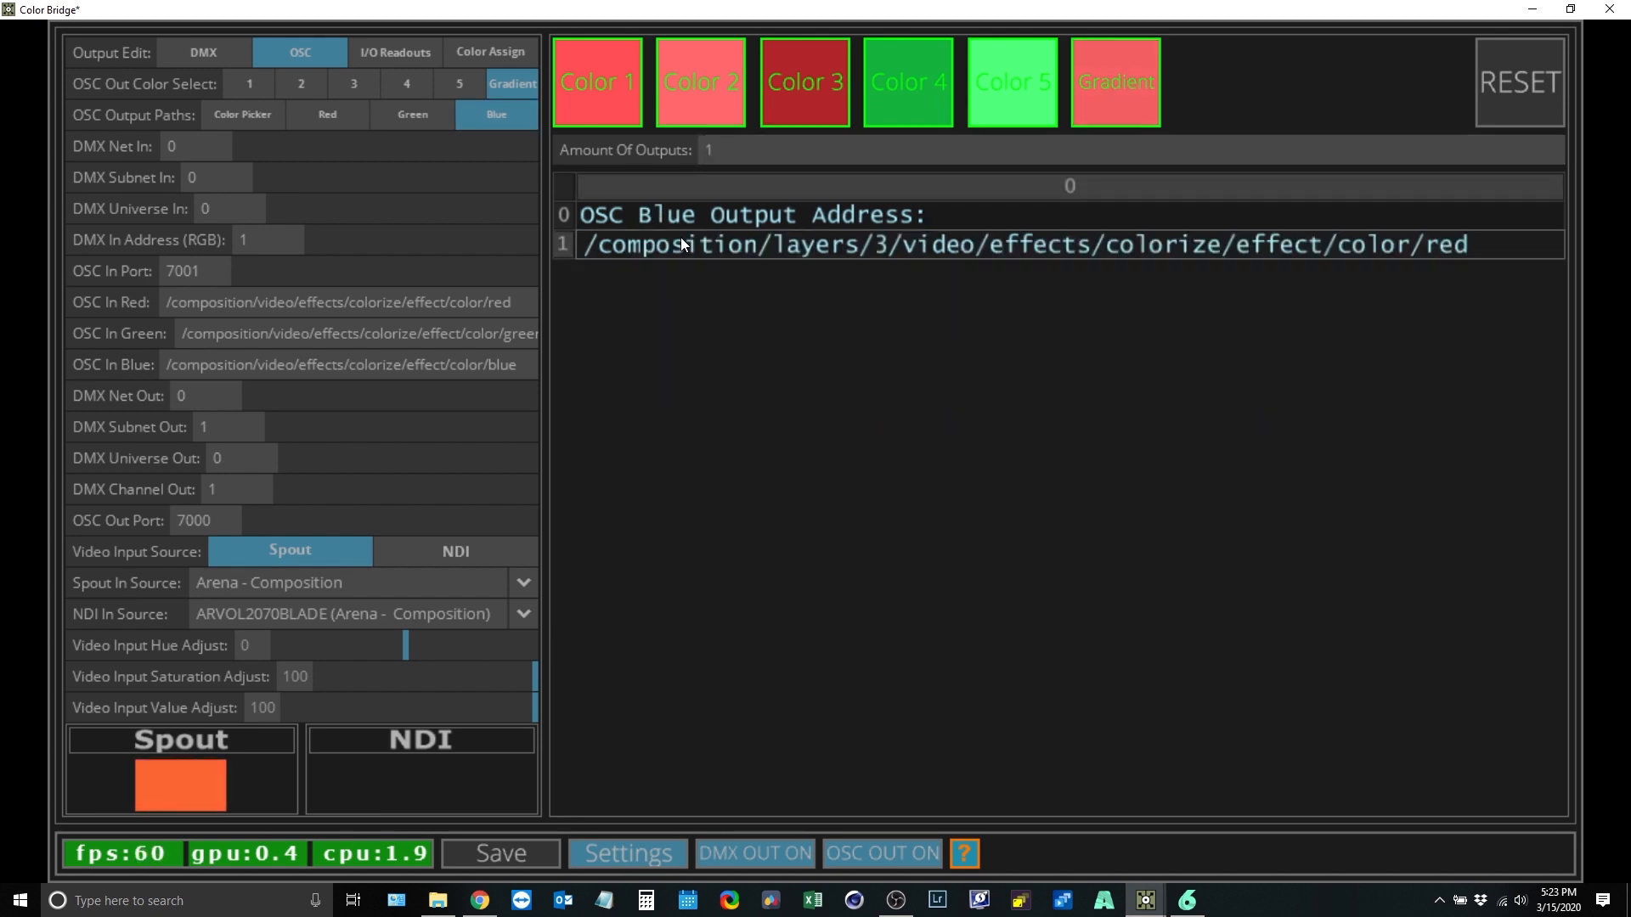
{"action": "key", "text": "BackSpace"}
{"action": "key", "text": "BackSpace"}
{"action": "key", "text": "BackSpace"}
{"action": "type", "text": "blue"}
{"action": "key", "text": "Return"}
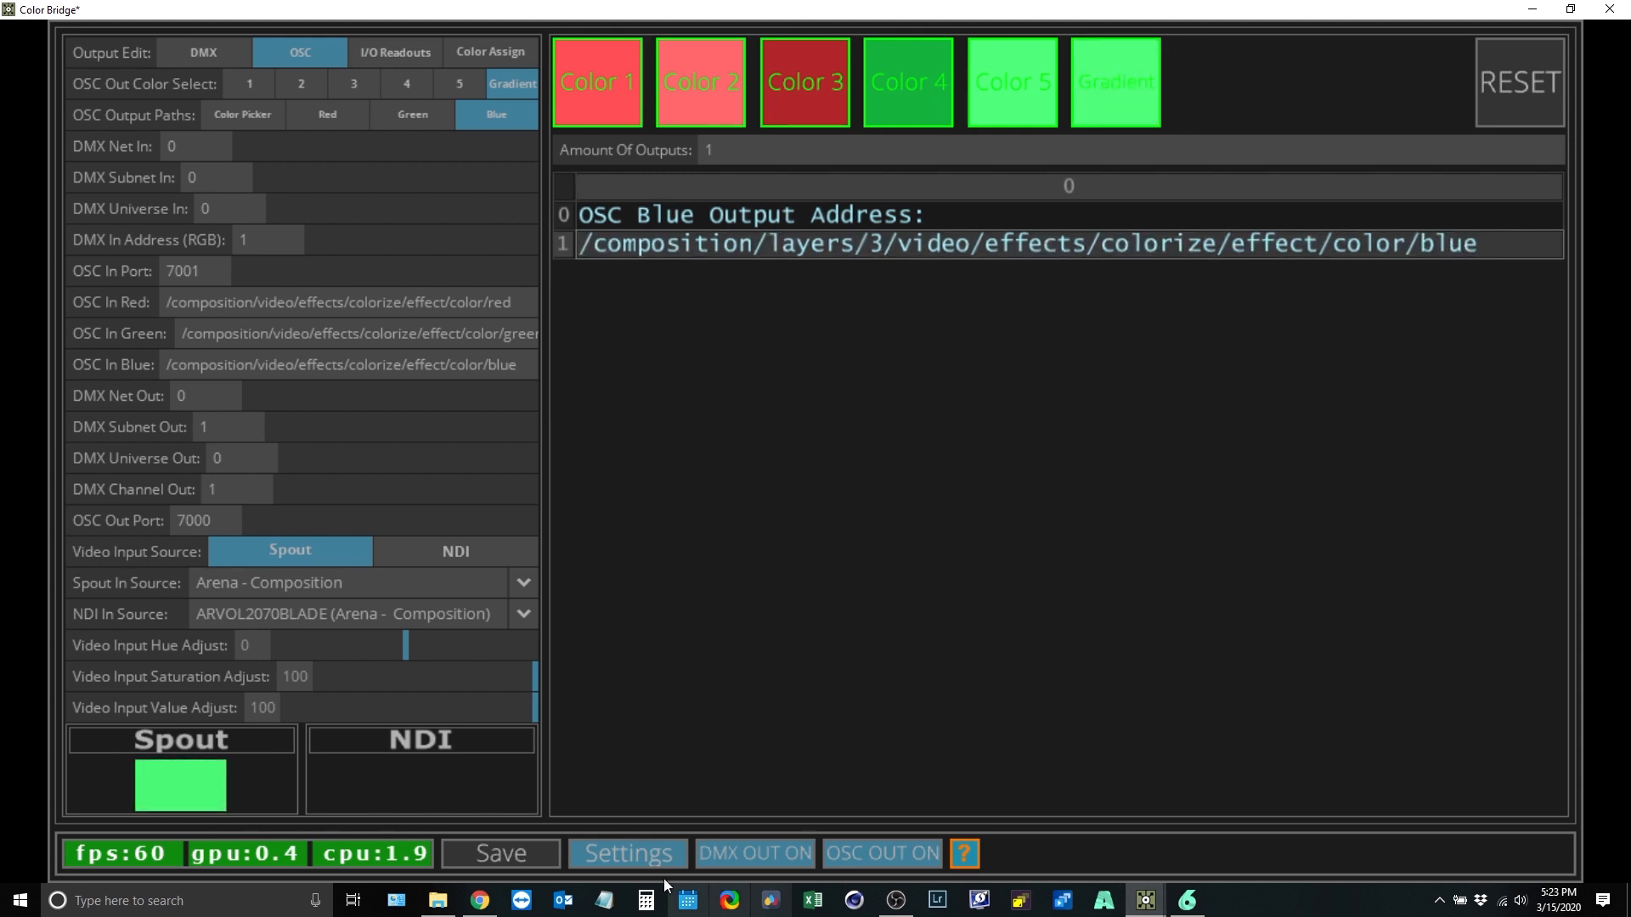
Step: Leave the settings, check the gradient color on Layer 3 in Arena, and toggle Color Bridge's OSC output off and on
{"action": "left_click", "coordinate": [645, 852]}
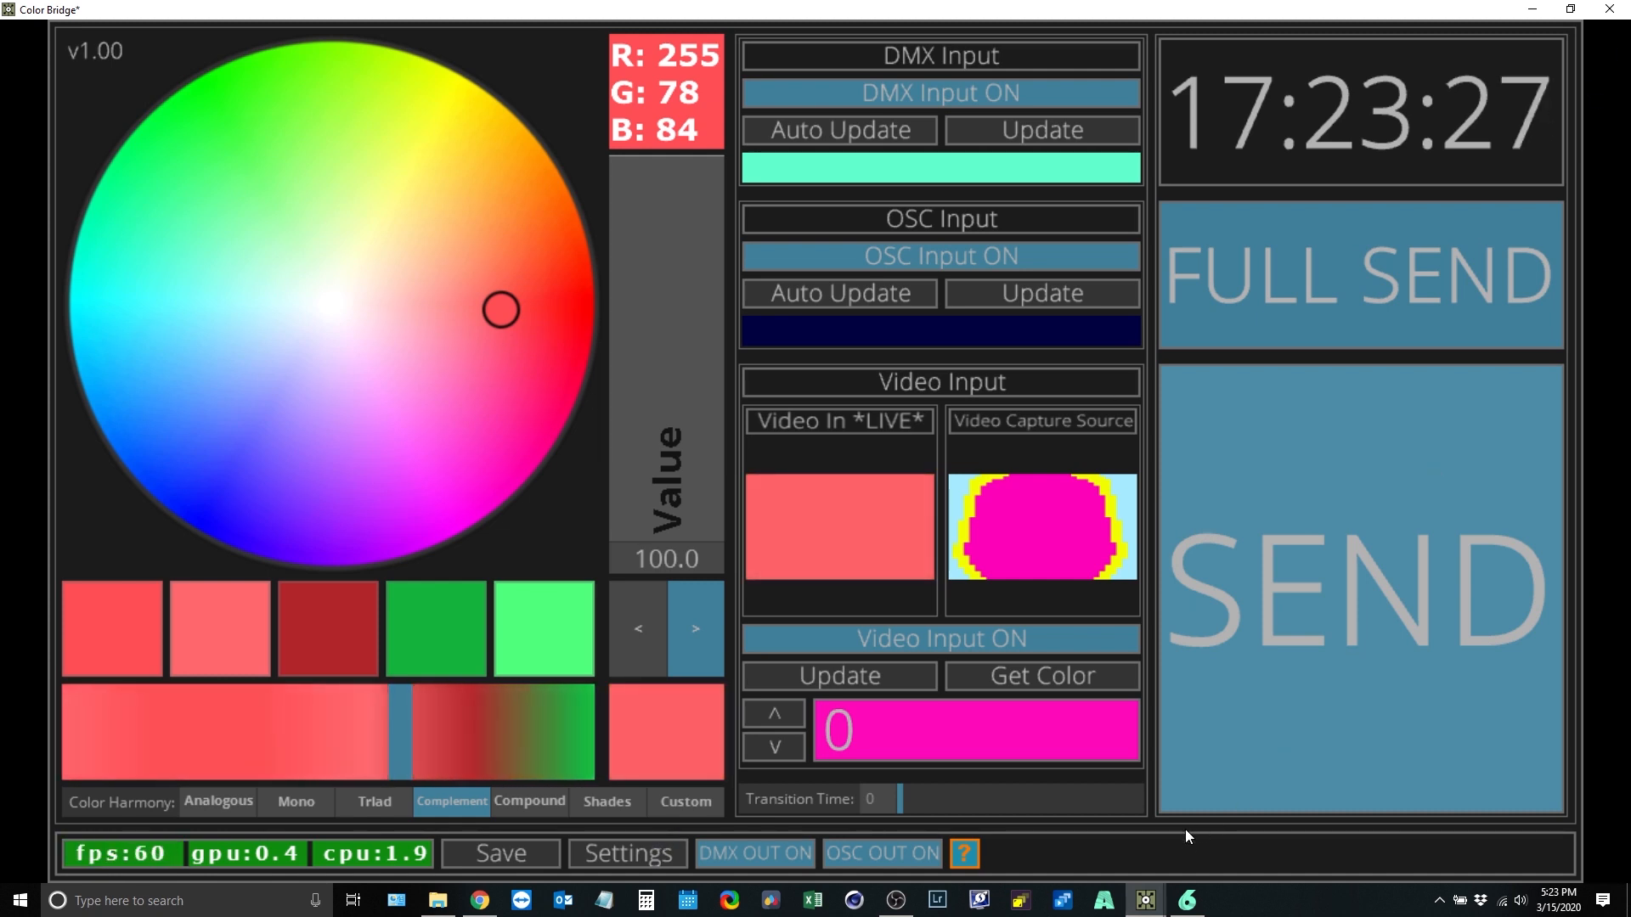
{"action": "left_click", "coordinate": [1187, 900]}
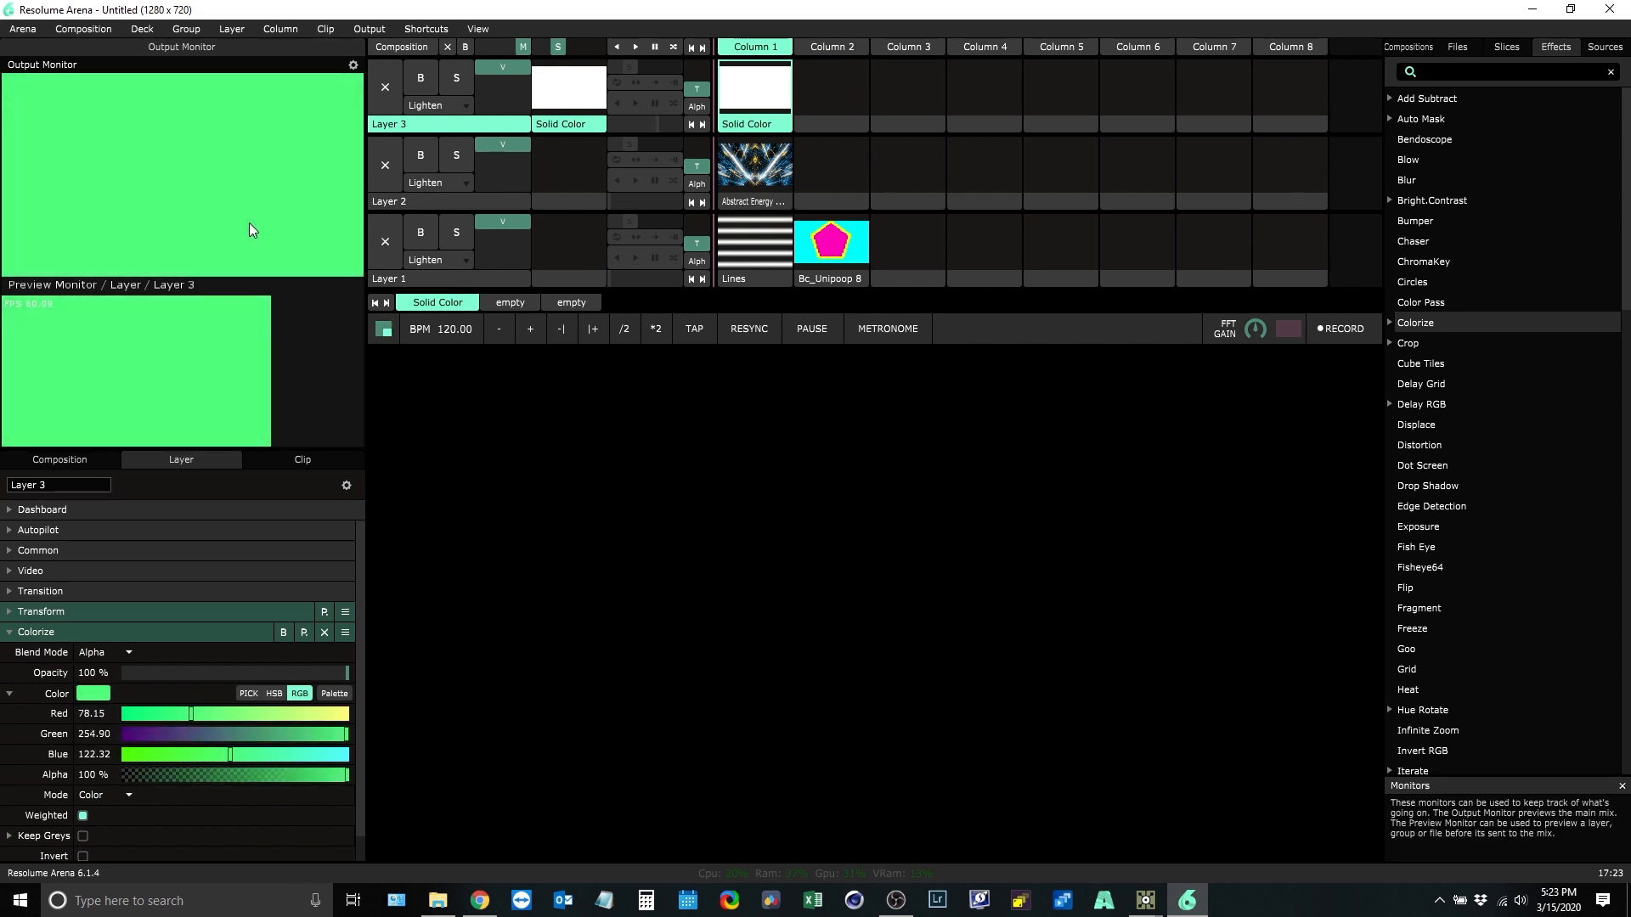
{"action": "left_click", "coordinate": [1144, 899]}
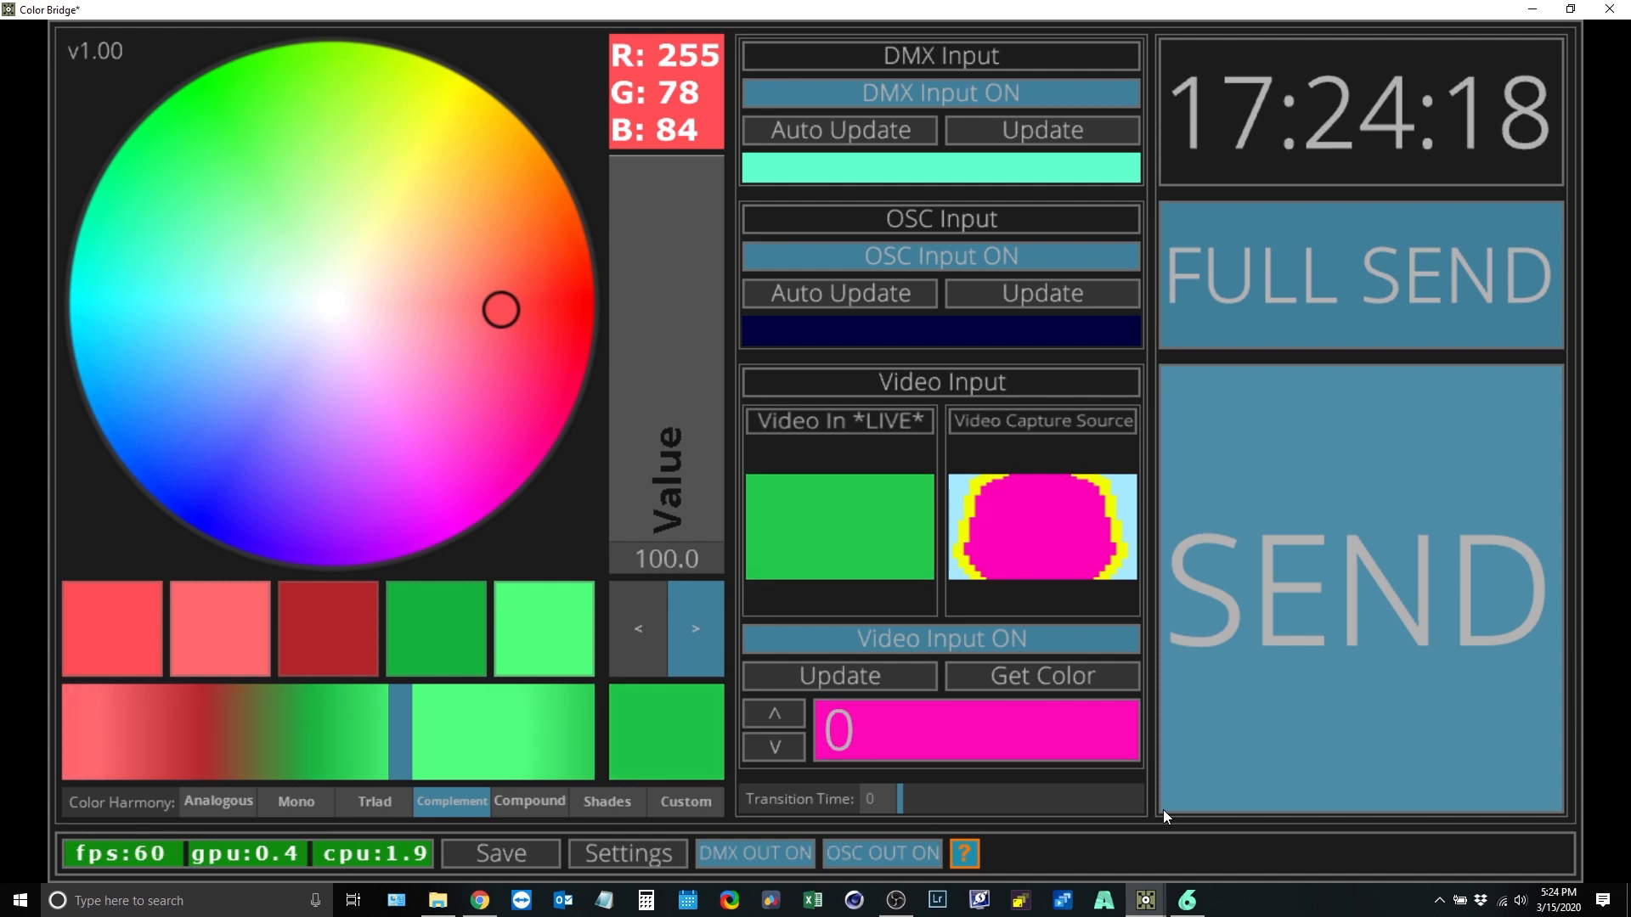
{"action": "left_click", "coordinate": [872, 852]}
{"action": "left_click", "coordinate": [884, 860]}
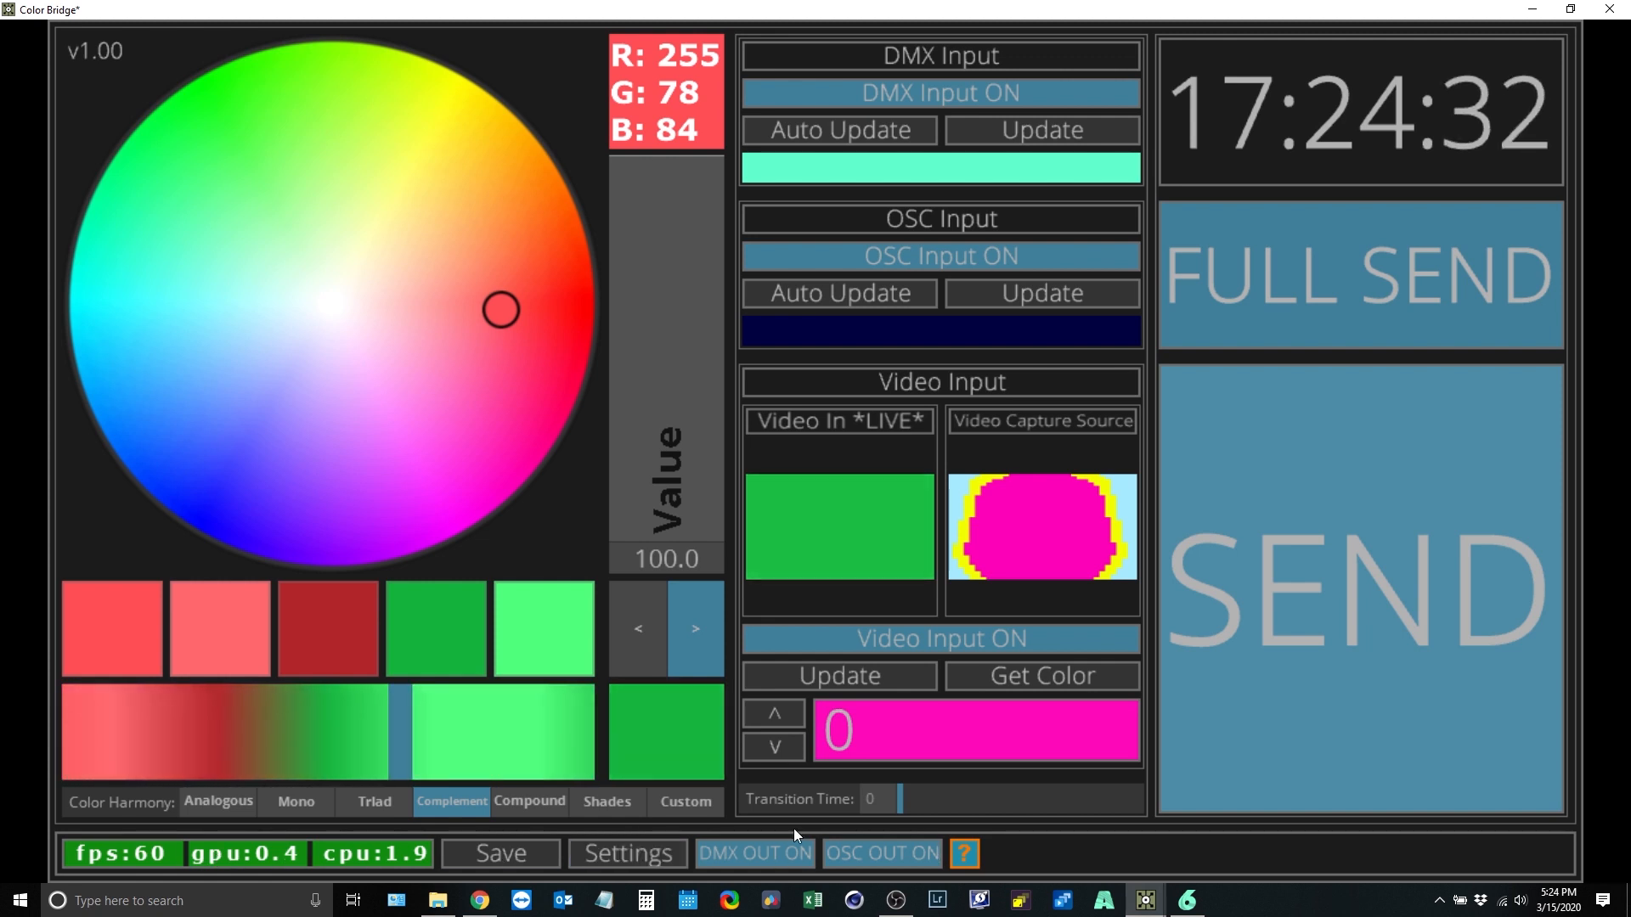
Step: Try a transition time of 79 while picking blue (R 81, G 76, B 255) on the wheel, and reset the transition time to 0
{"action": "left_click_drag", "start_coordinate": [885, 802], "coordinate": [1092, 798]}
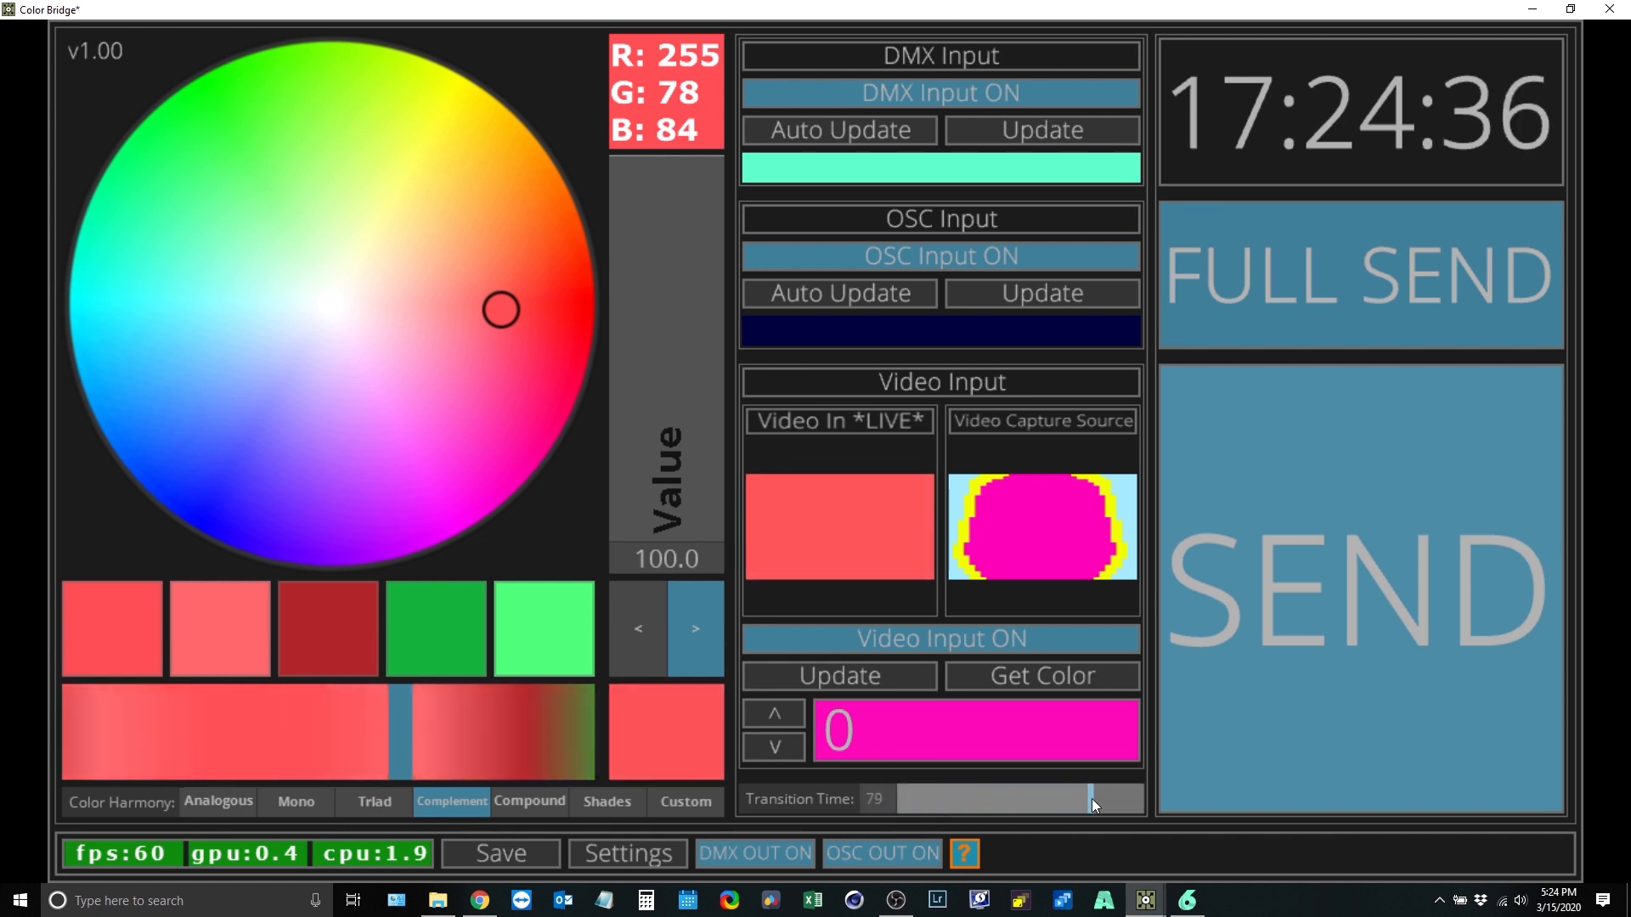
{"action": "left_click", "coordinate": [244, 467]}
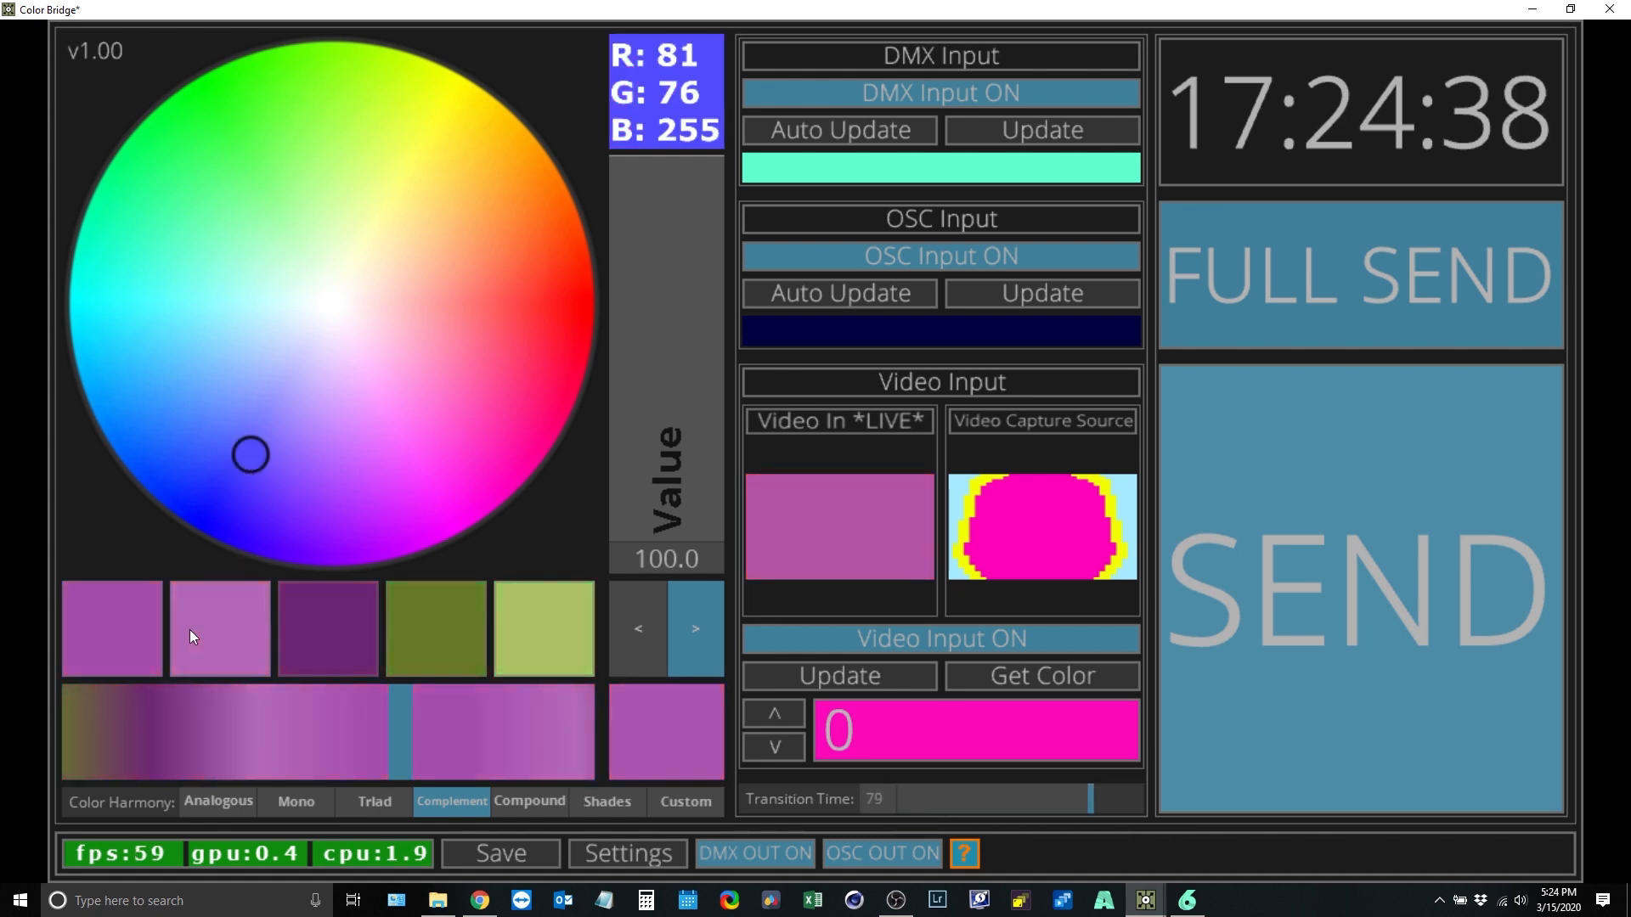
{"action": "left_click", "coordinate": [445, 634]}
{"action": "left_click_drag", "start_coordinate": [1042, 800], "coordinate": [781, 773]}
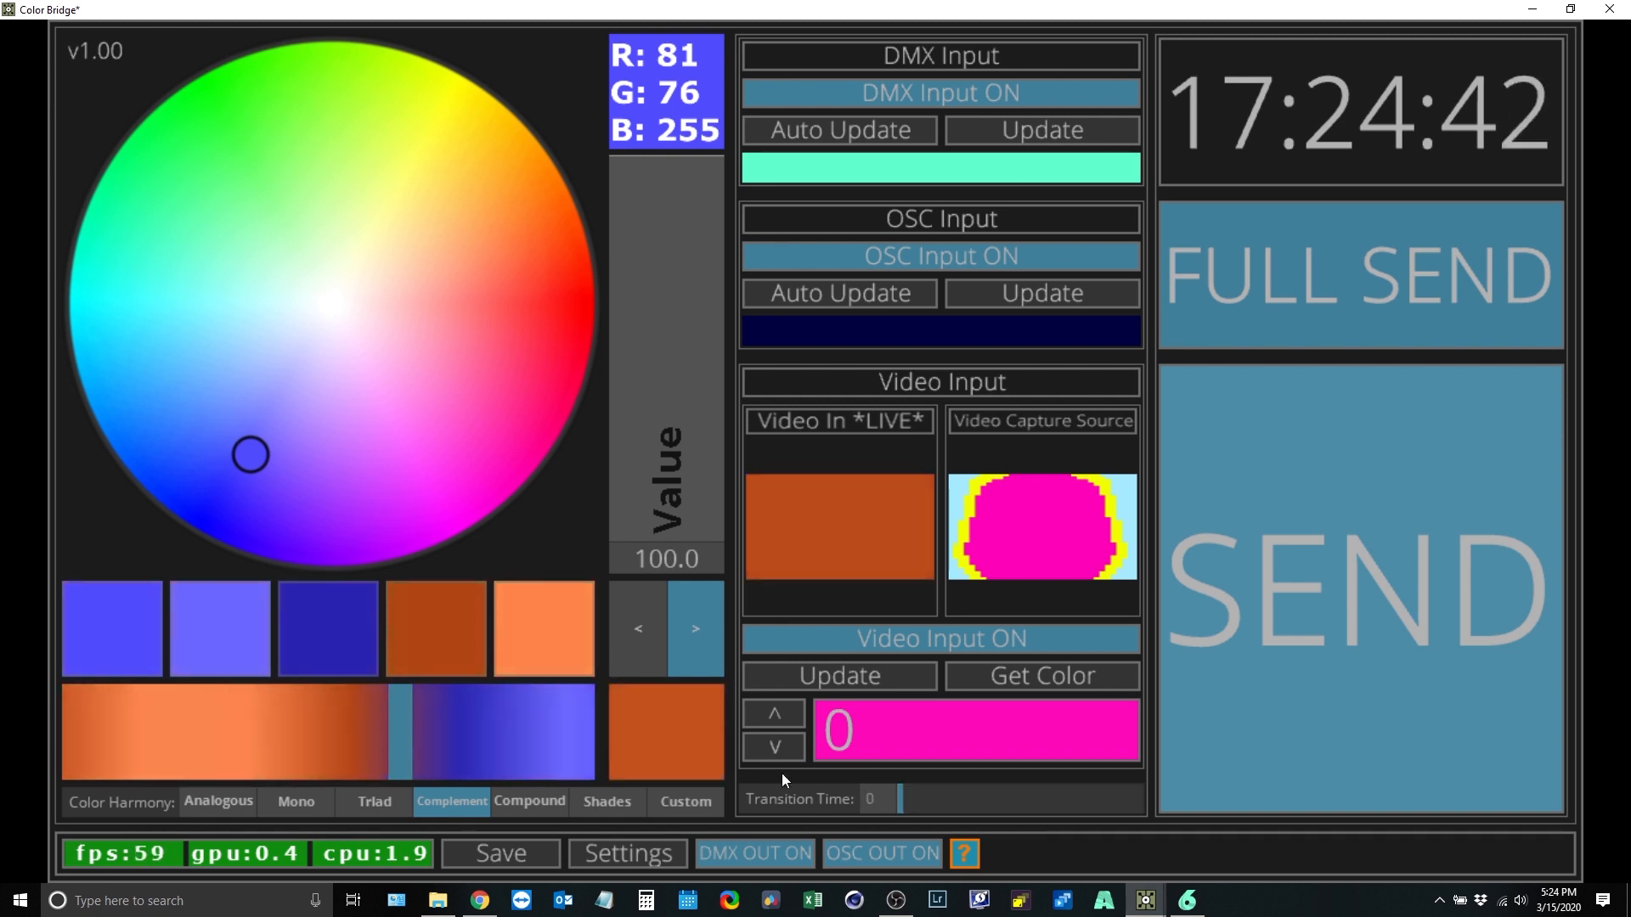
Step: Pick an orange, try a transition time of 61 while picking blue (R 105, G 103, B 255), and return the transition time to 0
{"action": "left_click", "coordinate": [453, 194]}
{"action": "left_click_drag", "start_coordinate": [900, 799], "coordinate": [1047, 804]}
{"action": "left_click", "coordinate": [260, 432]}
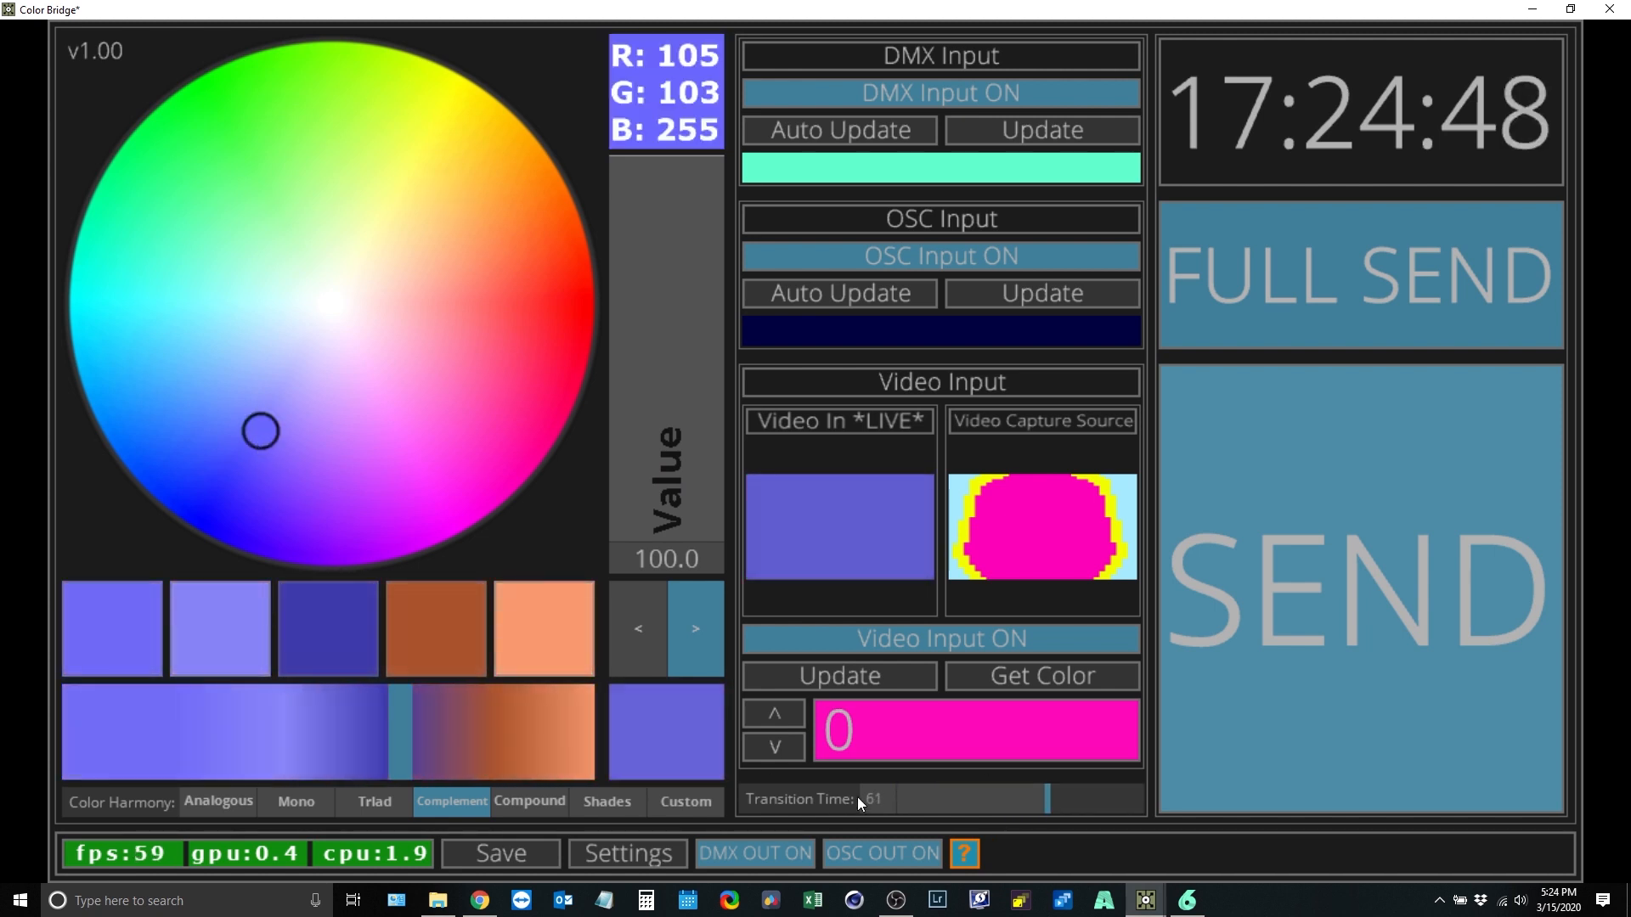
{"action": "left_click_drag", "start_coordinate": [1031, 803], "coordinate": [797, 792]}
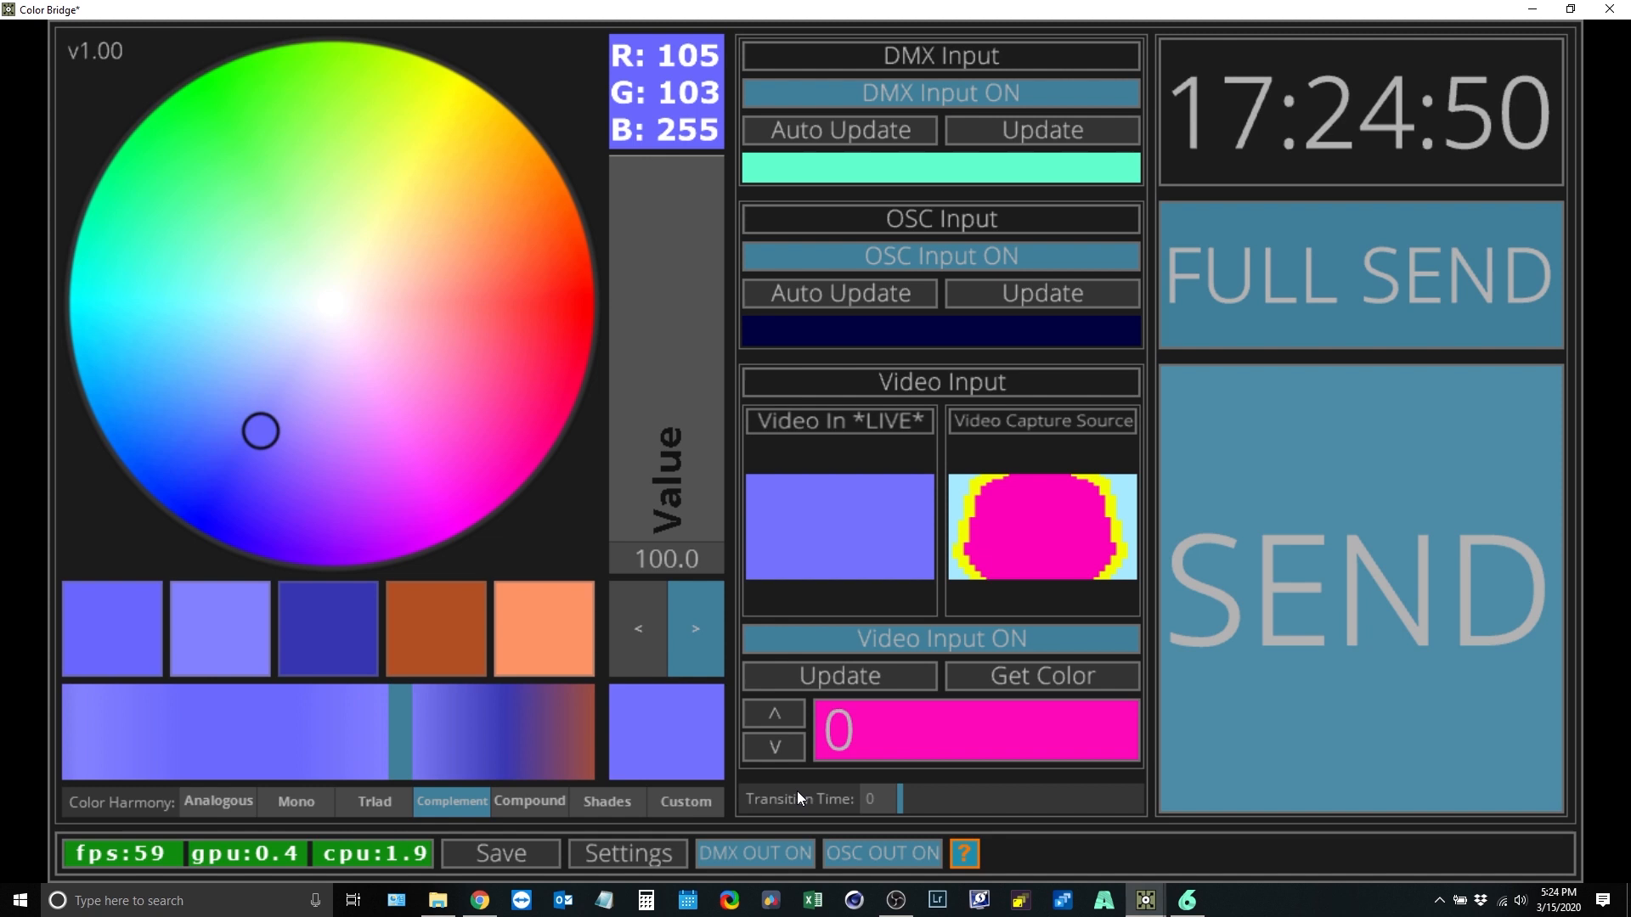
Step: Open the settings and review the DMX addresses, OSC outputs, I/O readouts and Color Assign options
{"action": "left_click", "coordinate": [631, 851]}
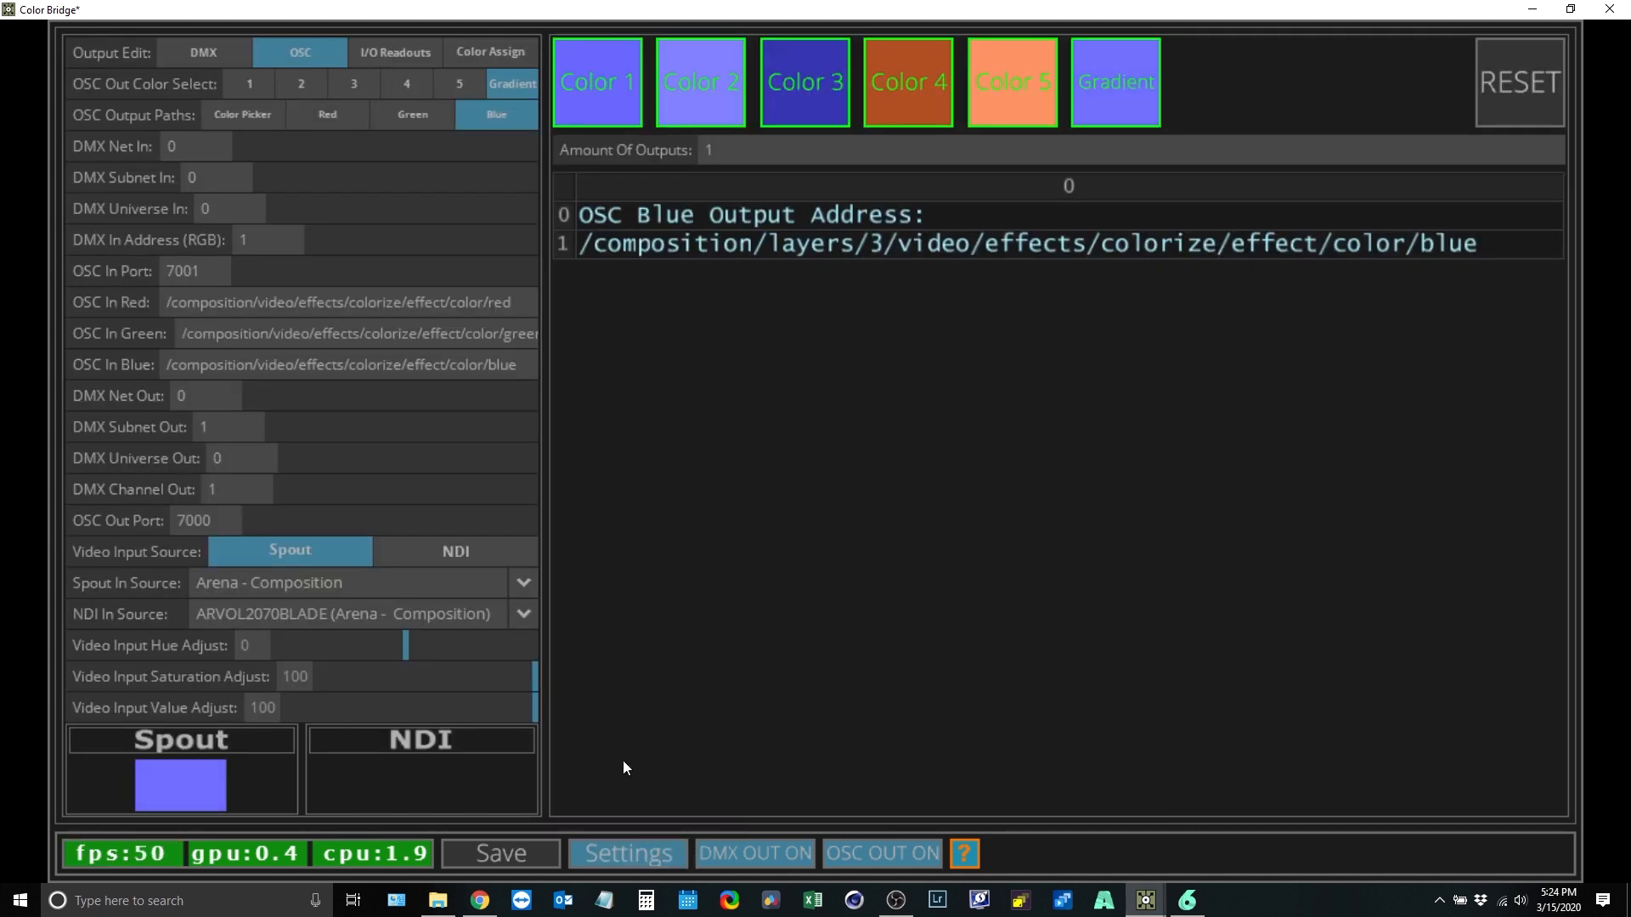
{"action": "left_click", "coordinate": [216, 54]}
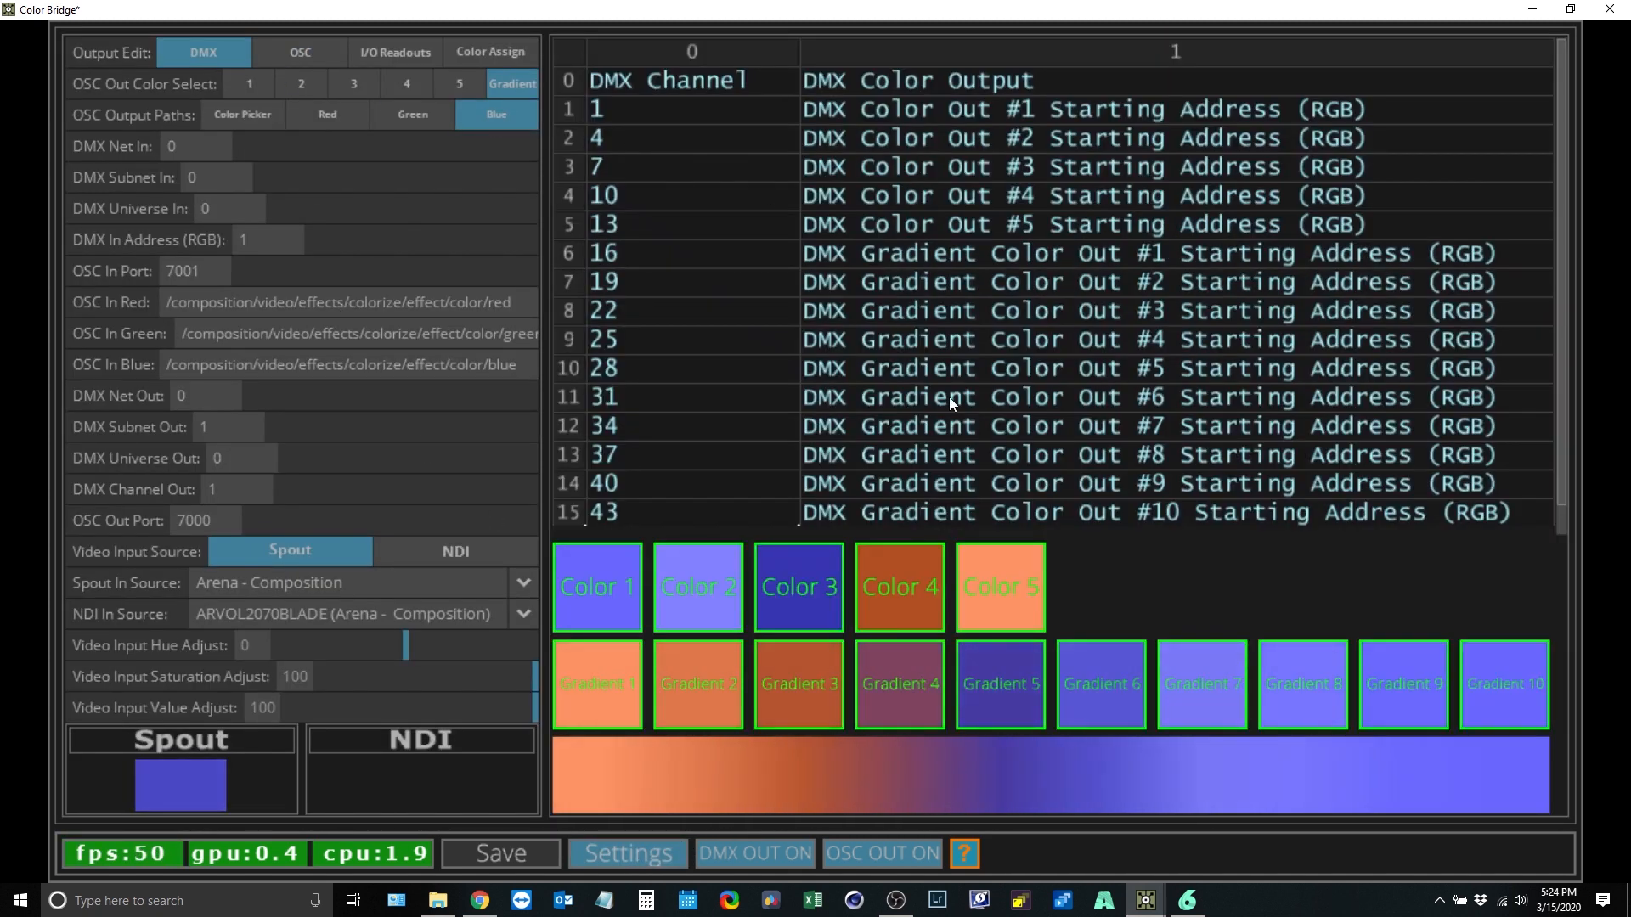
{"action": "left_click", "coordinate": [311, 57]}
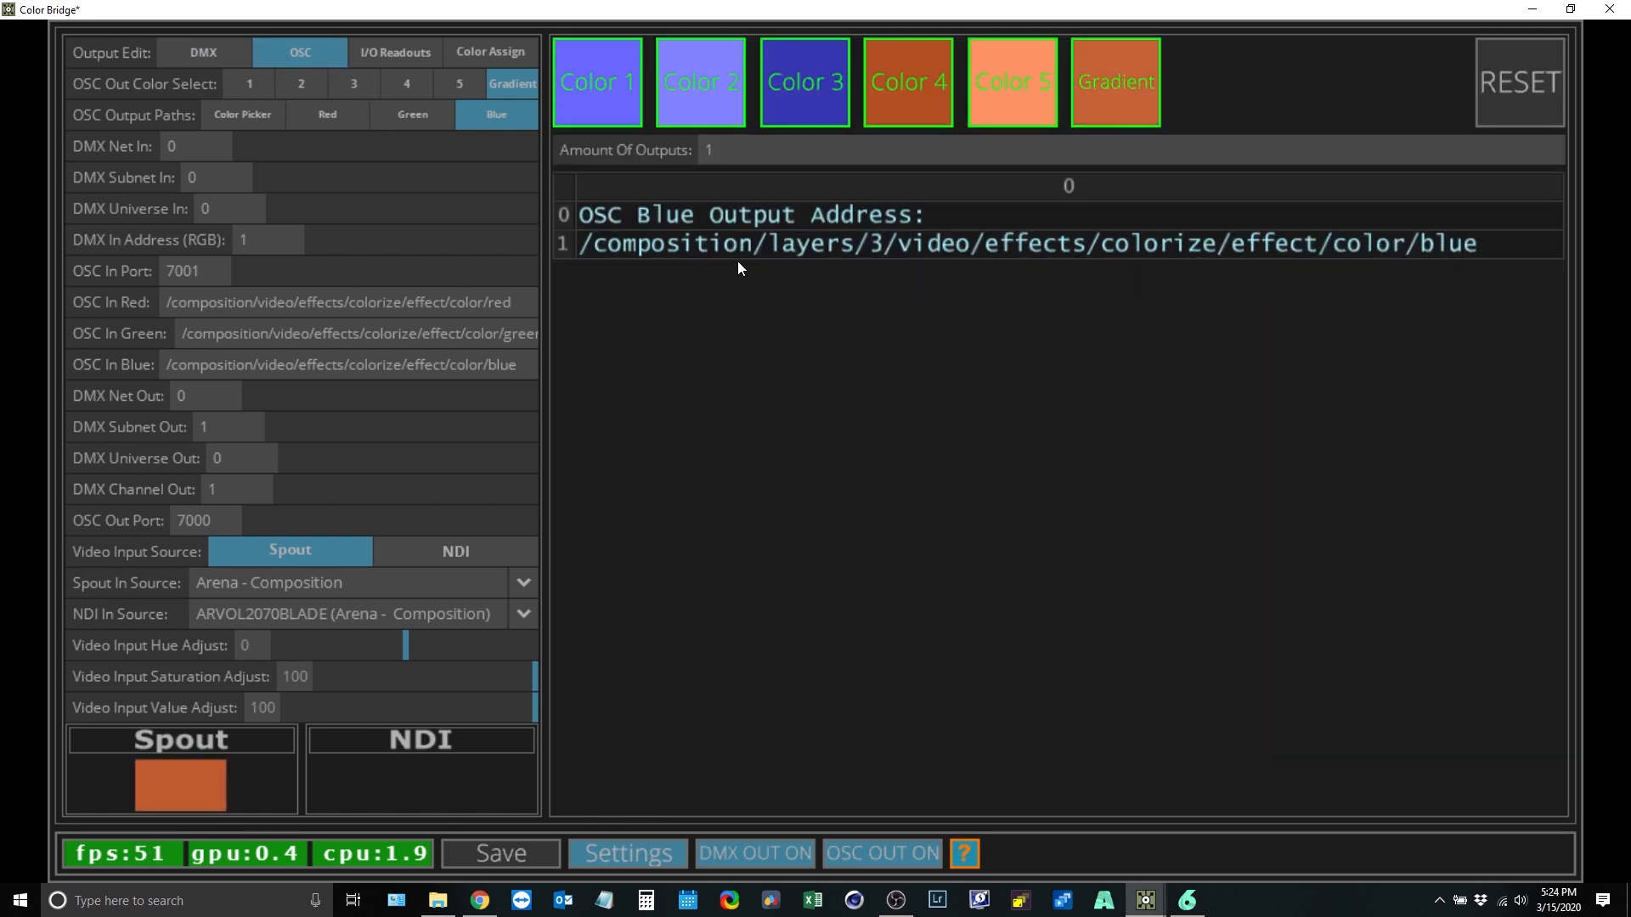
{"action": "left_click", "coordinate": [386, 54]}
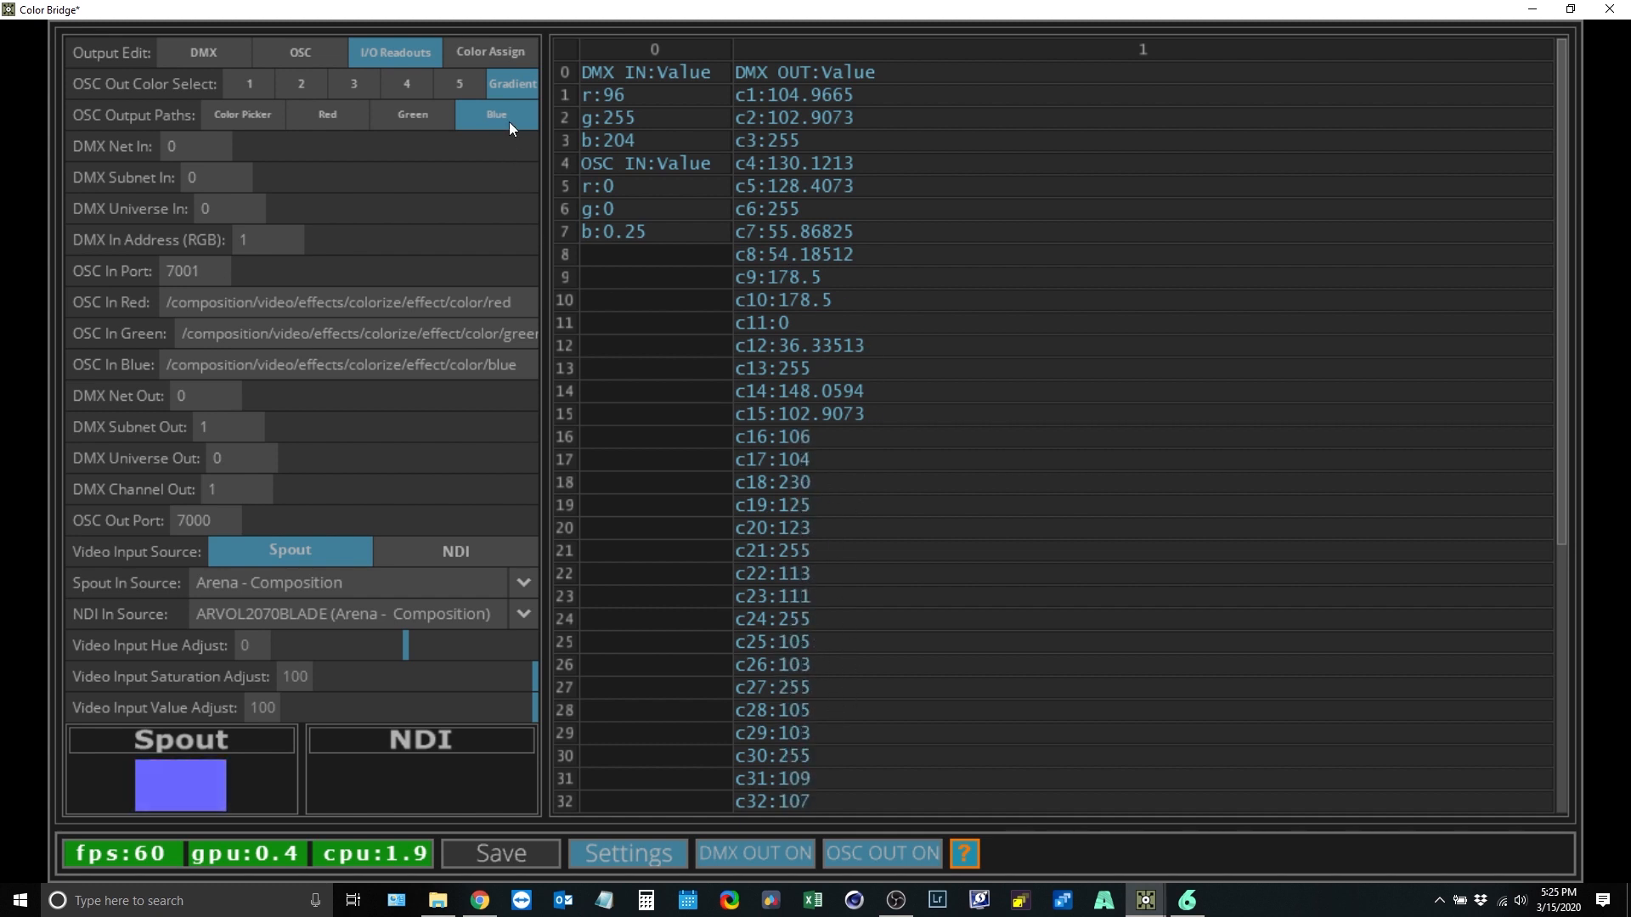
{"action": "left_click", "coordinate": [472, 56]}
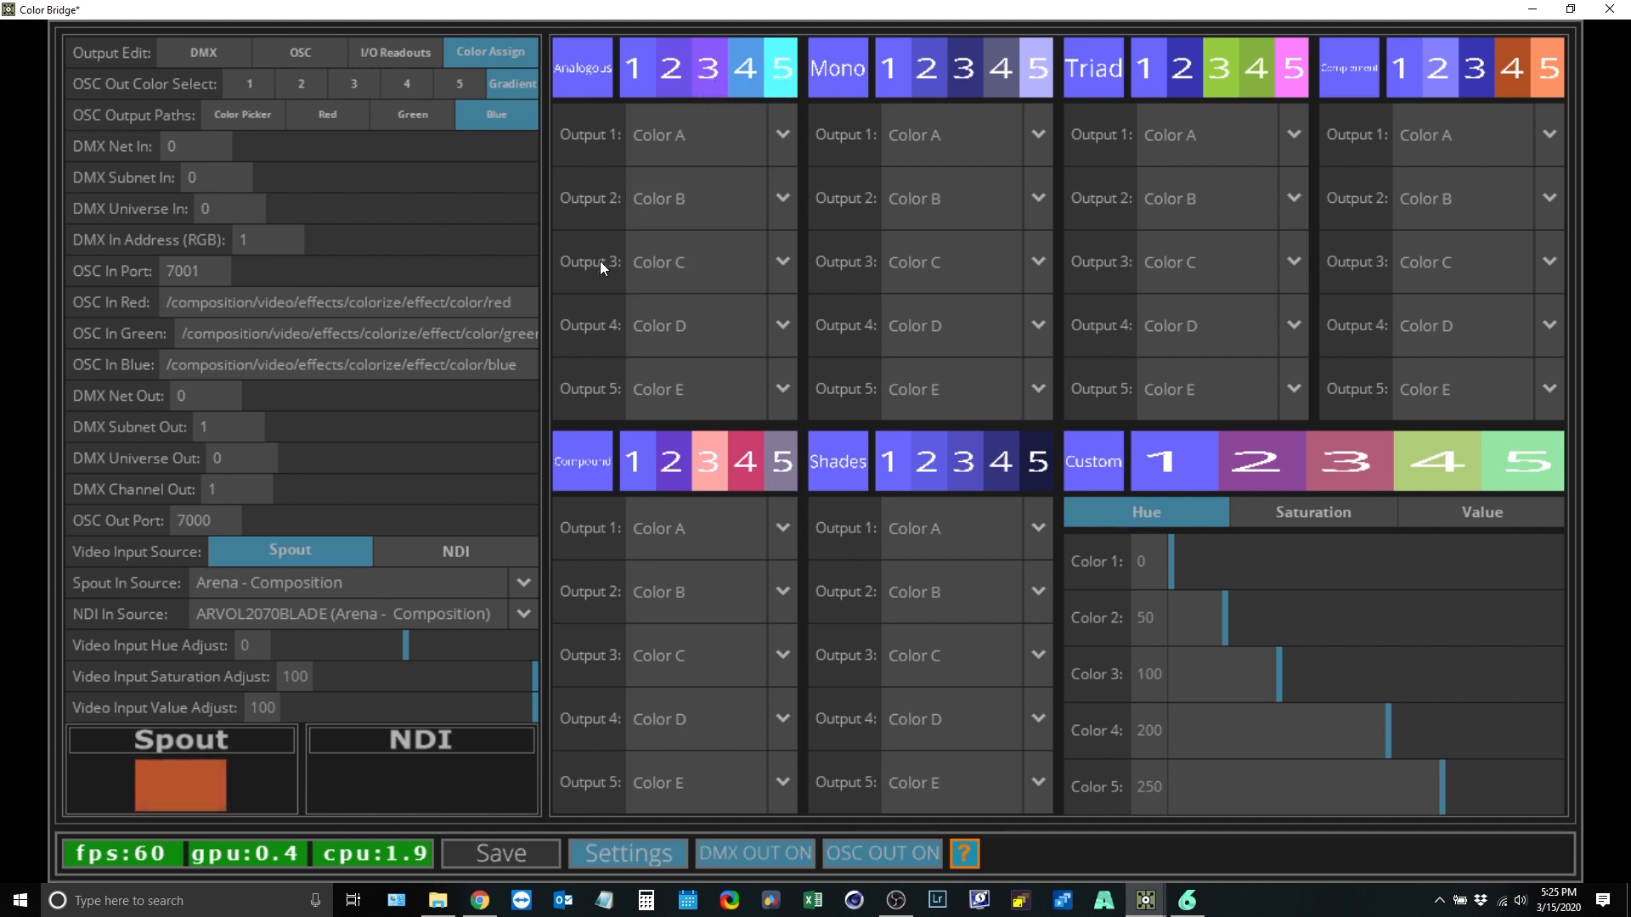
Step: Assign Color E to Output 3 of the Analogous harmony, and set it back to Color C
{"action": "left_click", "coordinate": [782, 259]}
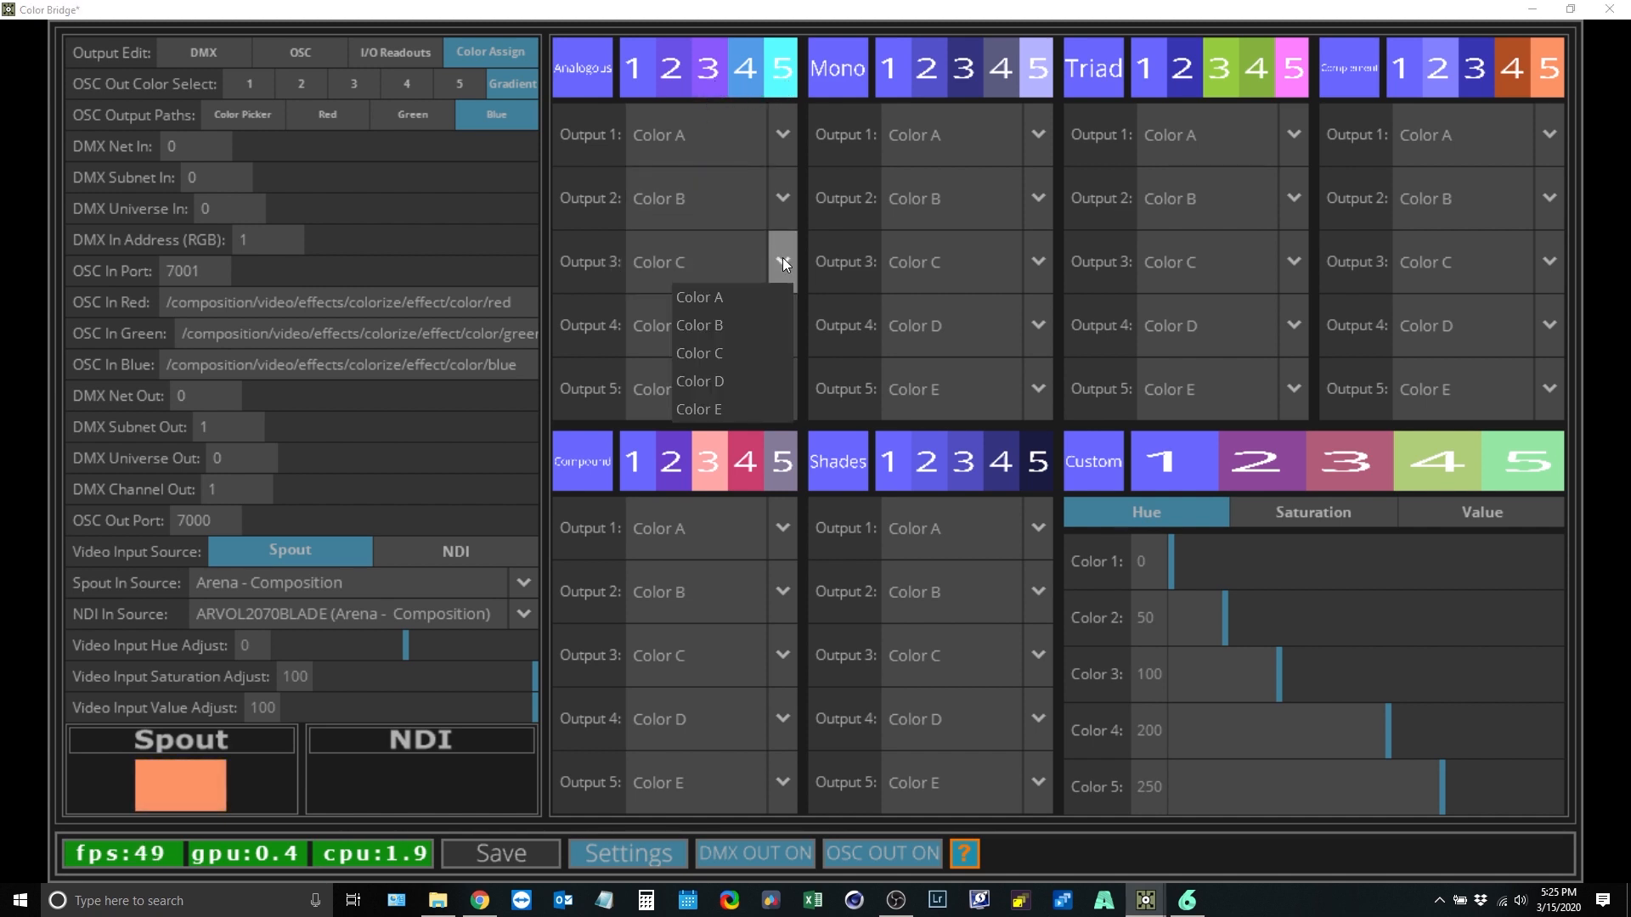
{"action": "left_click", "coordinate": [710, 410]}
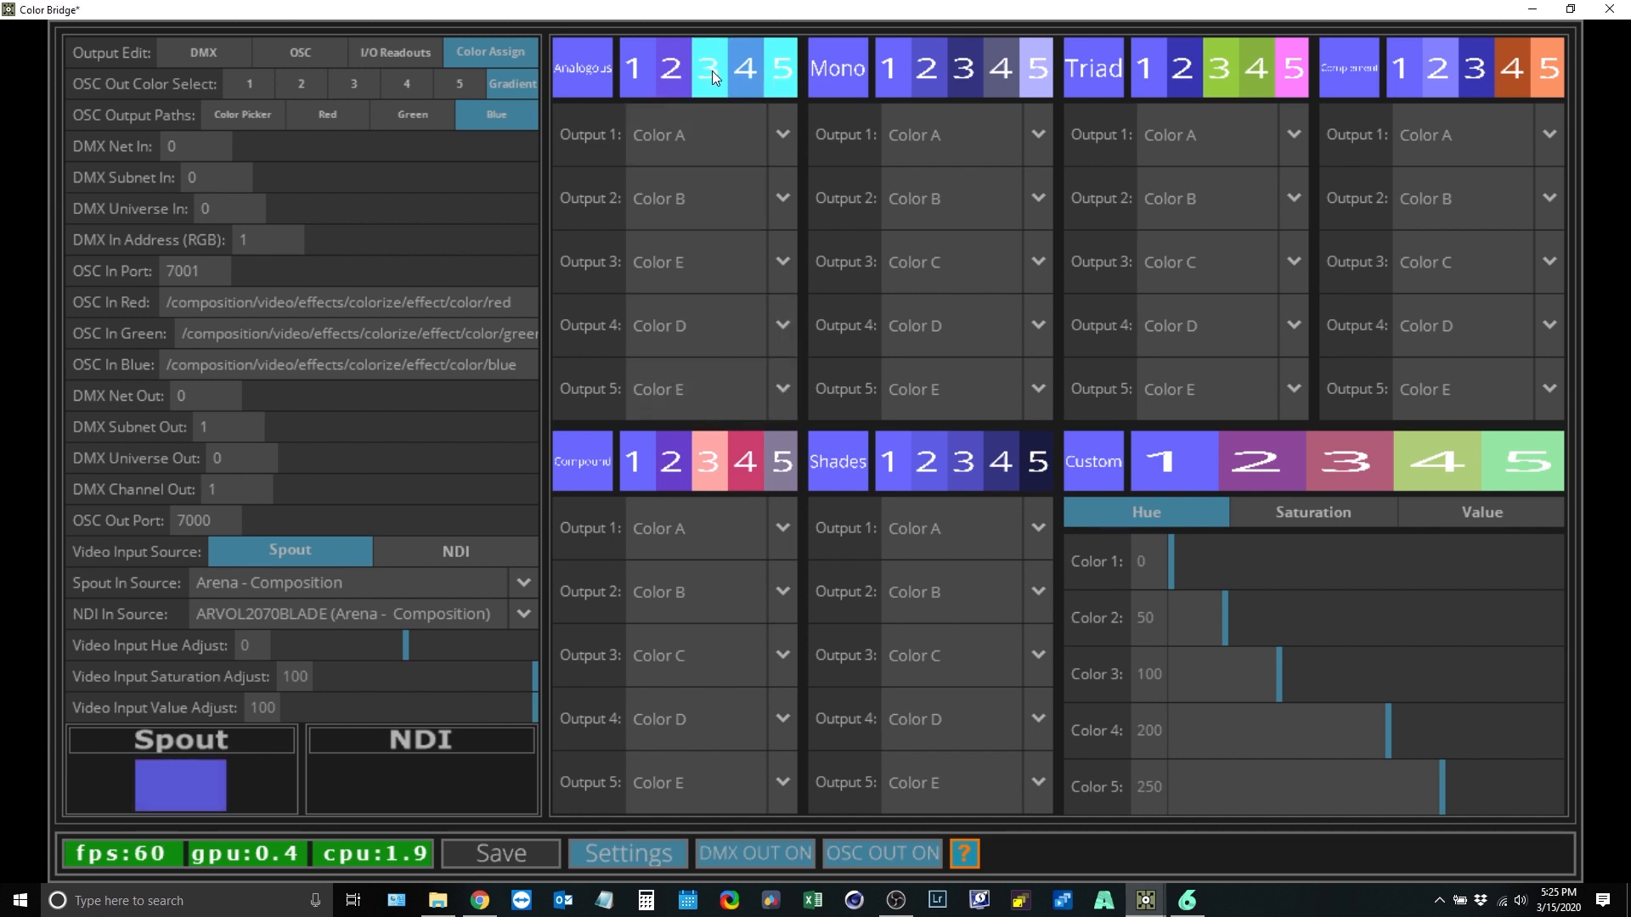
{"action": "left_click", "coordinate": [782, 265]}
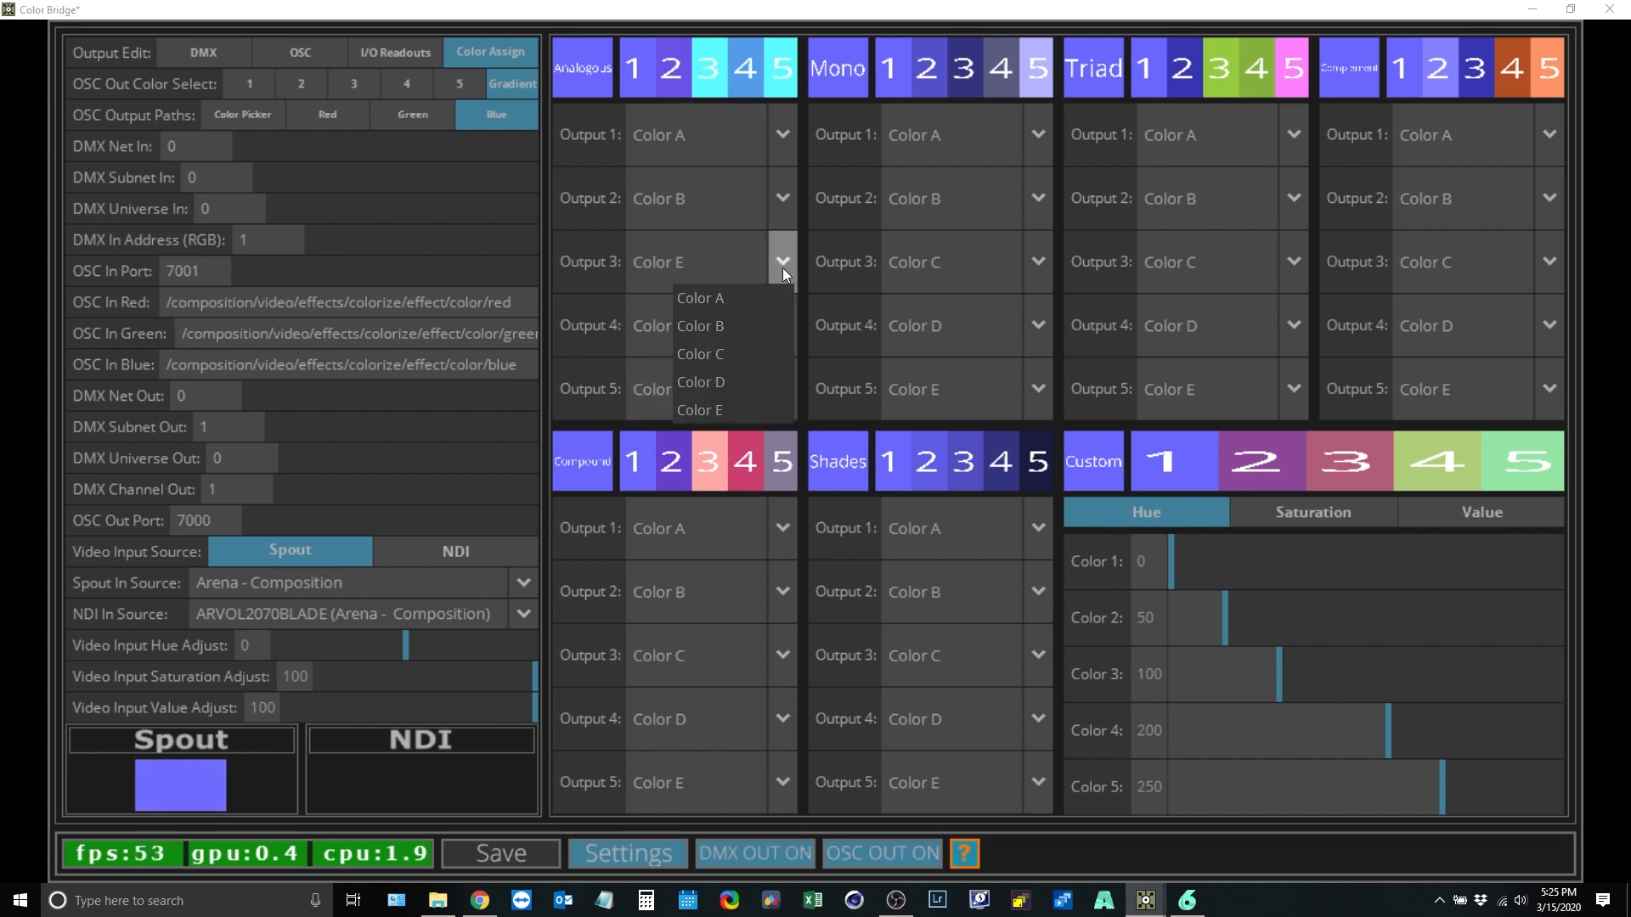
{"action": "left_click", "coordinate": [722, 360]}
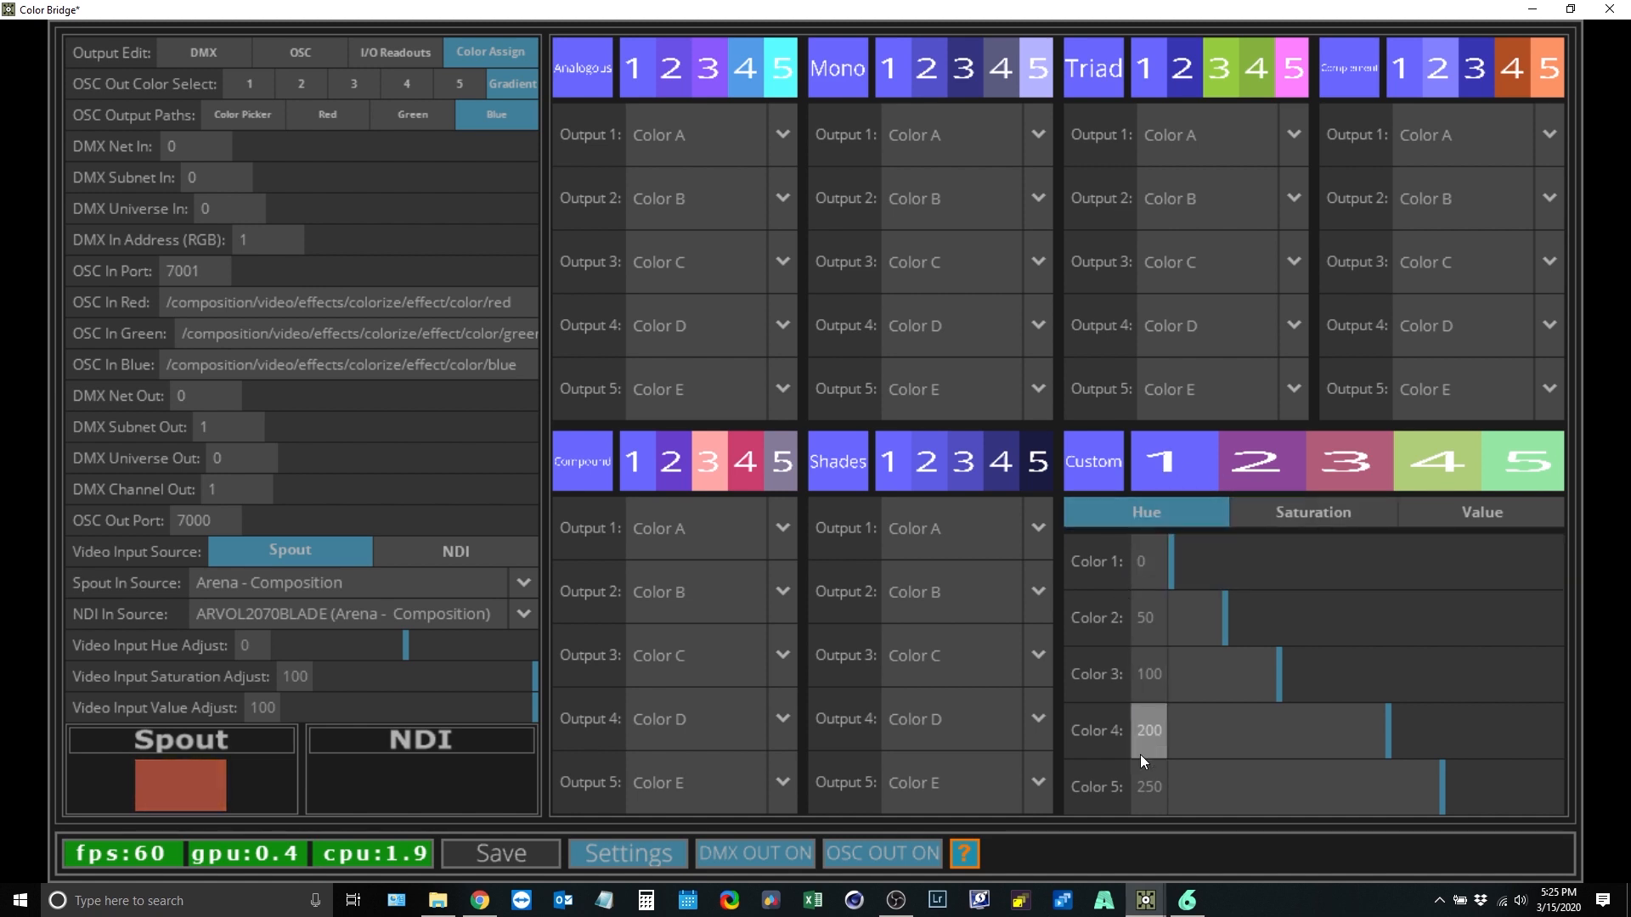
Step: Set the Custom harmony hues to 84, 161, 255, 291 and 120 for Colors 1 to 5
{"action": "left_click_drag", "start_coordinate": [1174, 574], "coordinate": [1345, 617]}
{"action": "left_click_drag", "start_coordinate": [1281, 671], "coordinate": [1447, 654]}
{"action": "left_click_drag", "start_coordinate": [1388, 736], "coordinate": [1486, 711]}
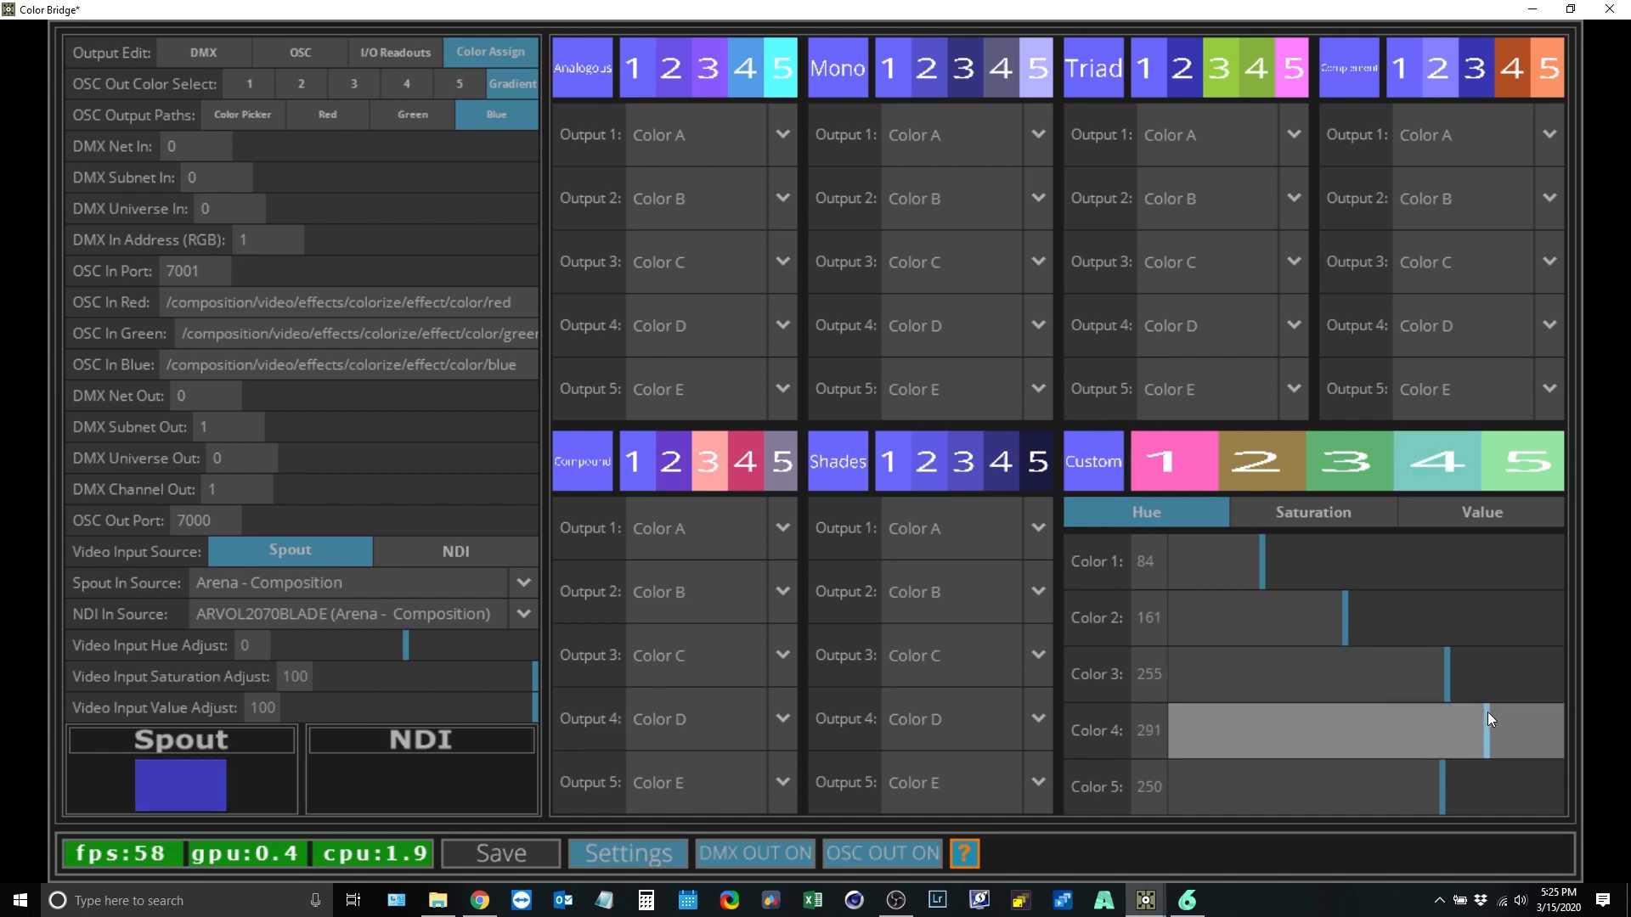
{"action": "left_click_drag", "start_coordinate": [1443, 795], "coordinate": [1301, 799]}
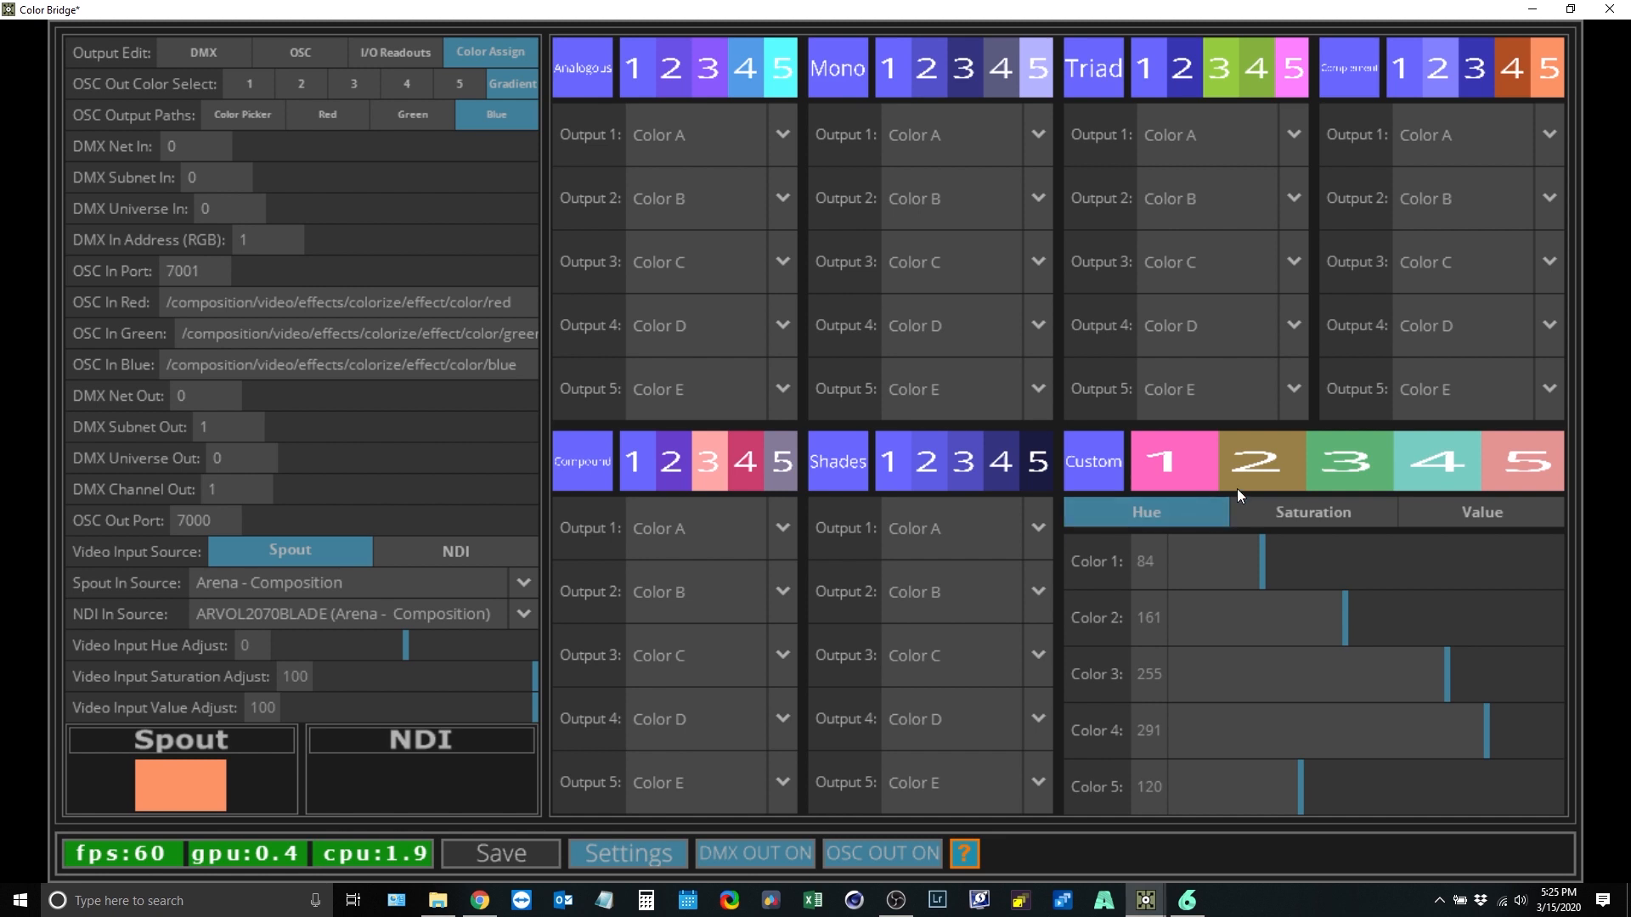
Step: Lower the Custom harmony saturation of Colors 1 and 2 and raise the saturation of Colors 4 and 5
{"action": "left_click", "coordinate": [1333, 520]}
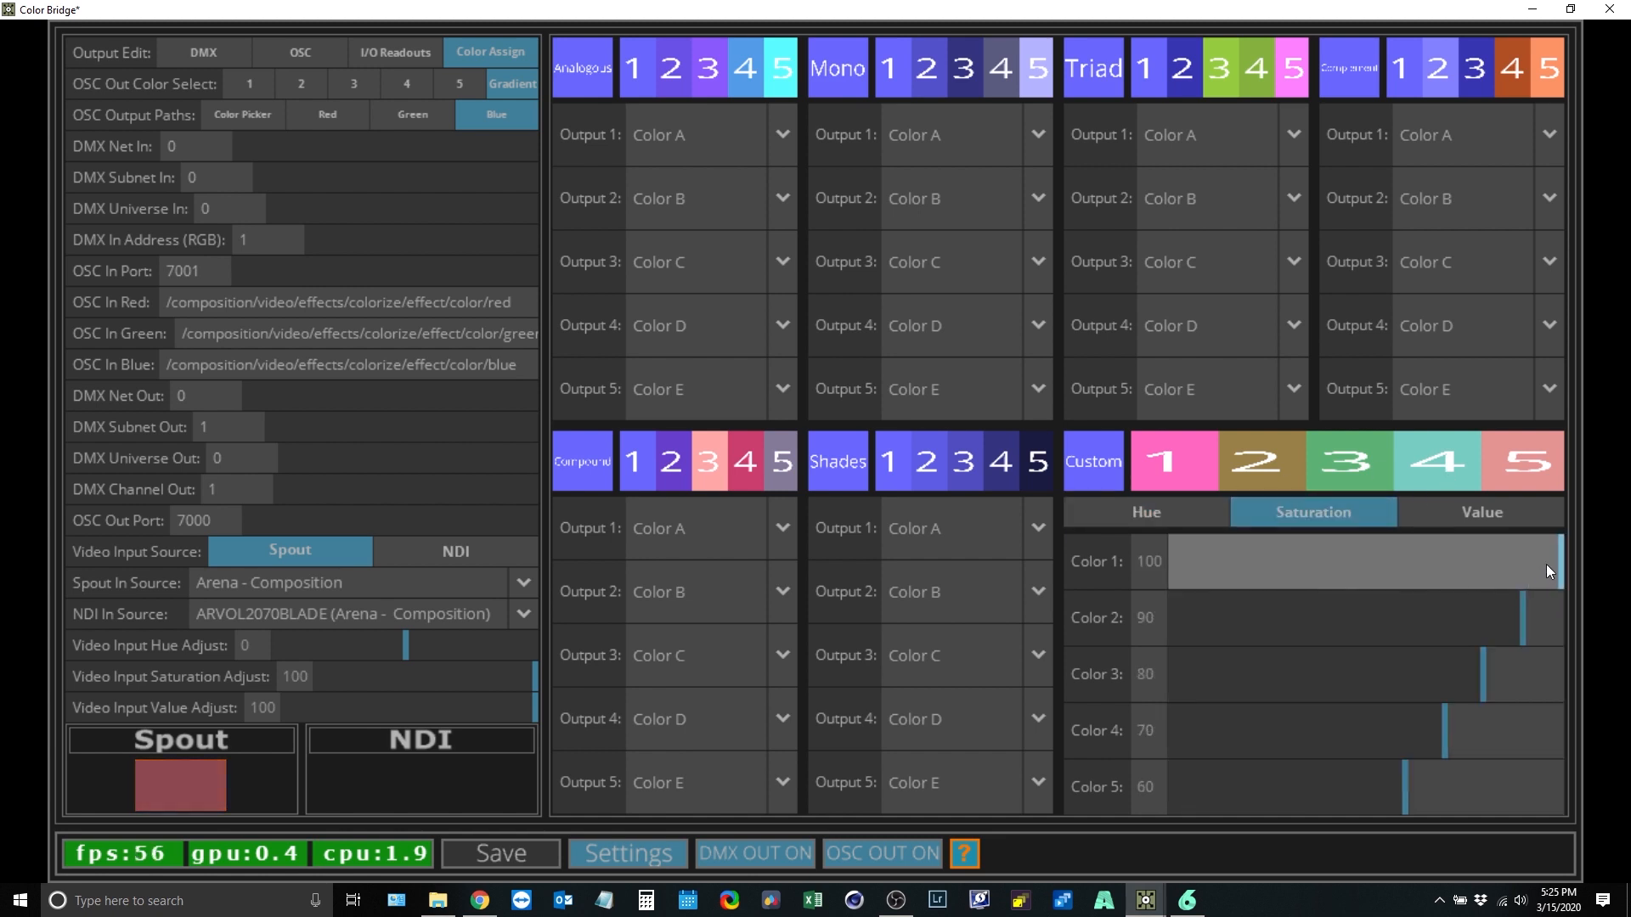
{"action": "left_click_drag", "start_coordinate": [1546, 564], "coordinate": [1338, 624]}
{"action": "left_click_drag", "start_coordinate": [1444, 728], "coordinate": [1561, 717]}
{"action": "left_click_drag", "start_coordinate": [1418, 798], "coordinate": [1524, 742]}
Step: Set the Custom harmony values to 75 for Color 1, 82 for Color 2, 66 for Color 4 and 96 for Color 5
{"action": "left_click", "coordinate": [1476, 511]}
{"action": "mouse_move", "coordinate": [1491, 576]}
{"action": "left_mouse_down"}
{"action": "mouse_move", "coordinate": [1425, 563]}
{"action": "mouse_move", "coordinate": [1466, 563]}
{"action": "left_mouse_up"}
{"action": "left_click_drag", "start_coordinate": [1409, 606], "coordinate": [1490, 649]}
{"action": "left_click_drag", "start_coordinate": [1482, 729], "coordinate": [1429, 753]}
{"action": "left_click_drag", "start_coordinate": [1496, 790], "coordinate": [1548, 798]}
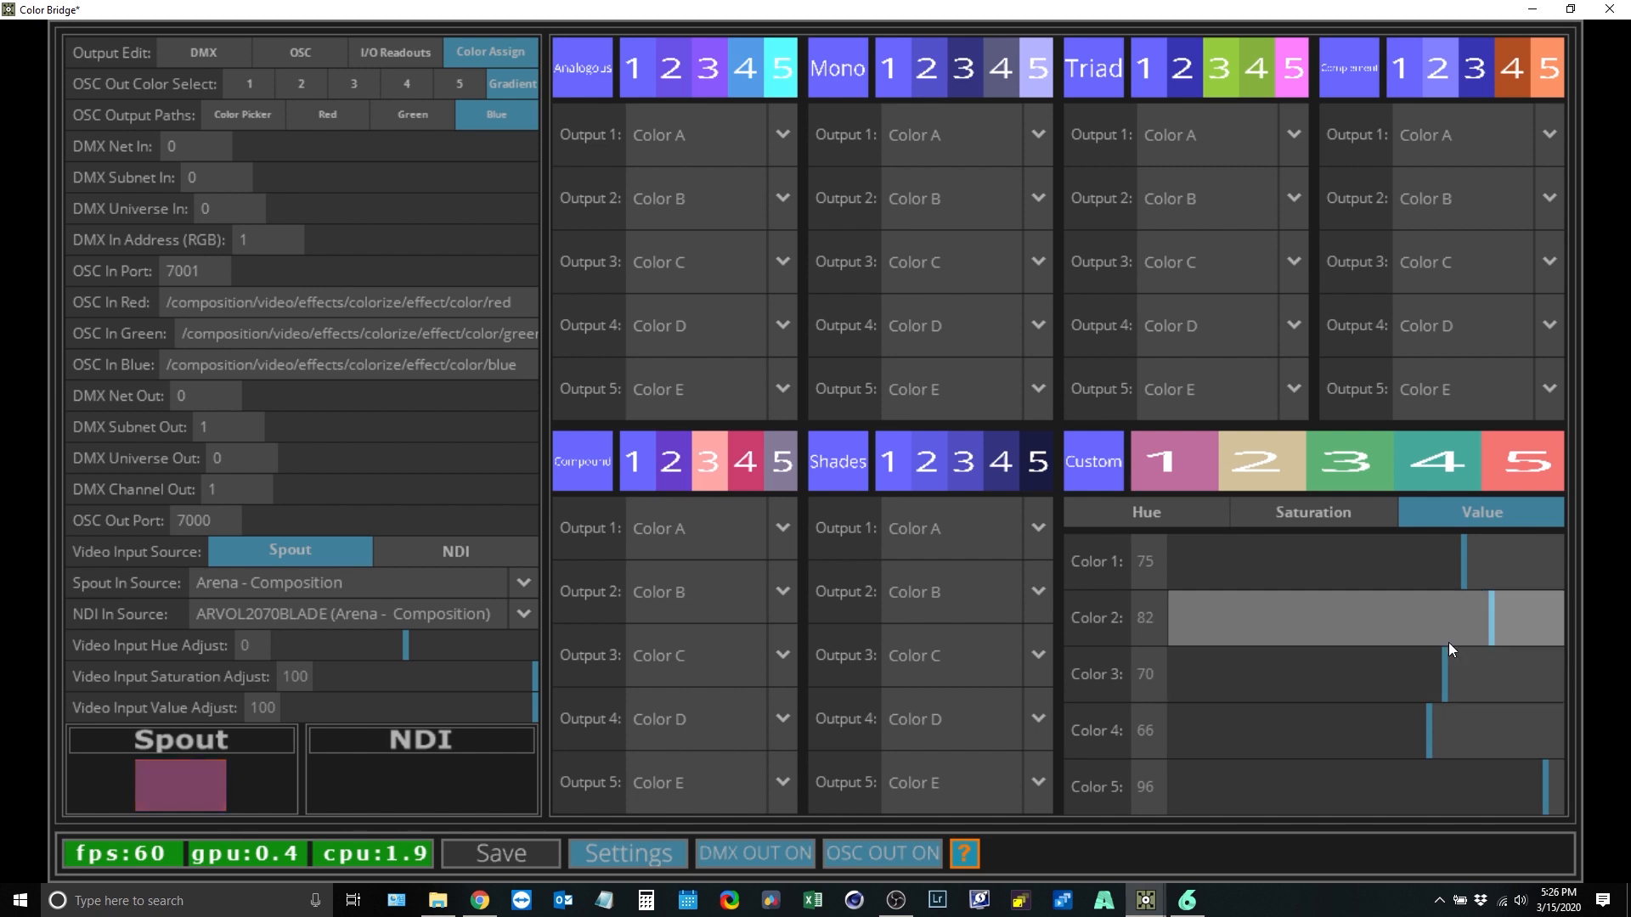
Step: Apply the Custom color harmony in the main view, and return to the Color Assign settings
{"action": "left_click", "coordinate": [640, 854]}
{"action": "left_click", "coordinate": [688, 801]}
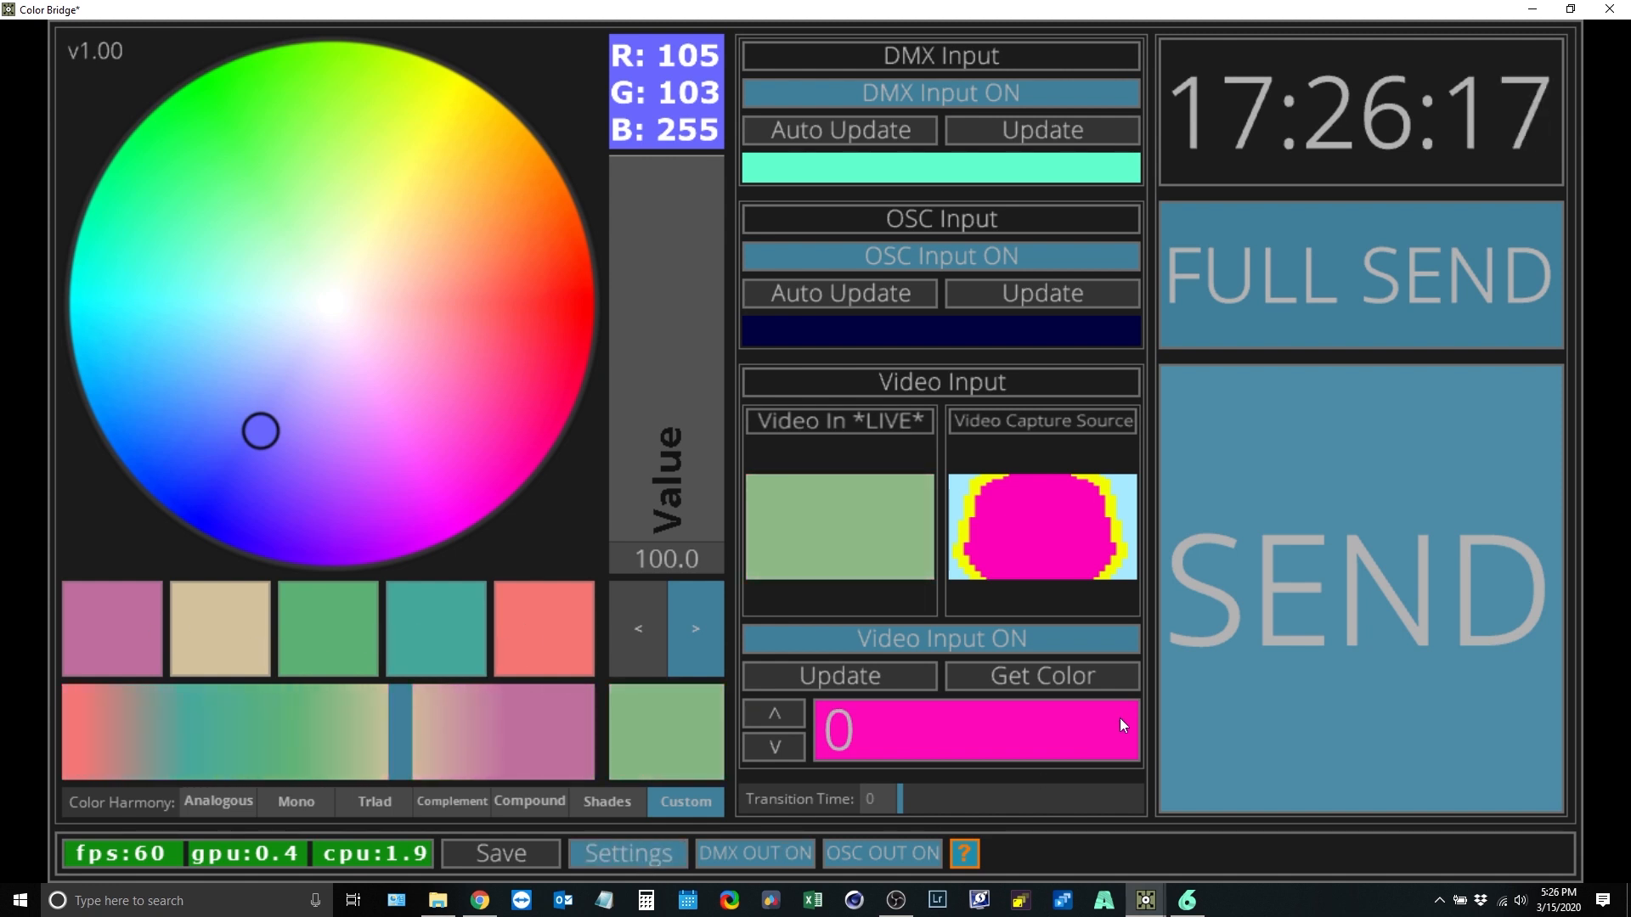
{"action": "left_click", "coordinate": [629, 852]}
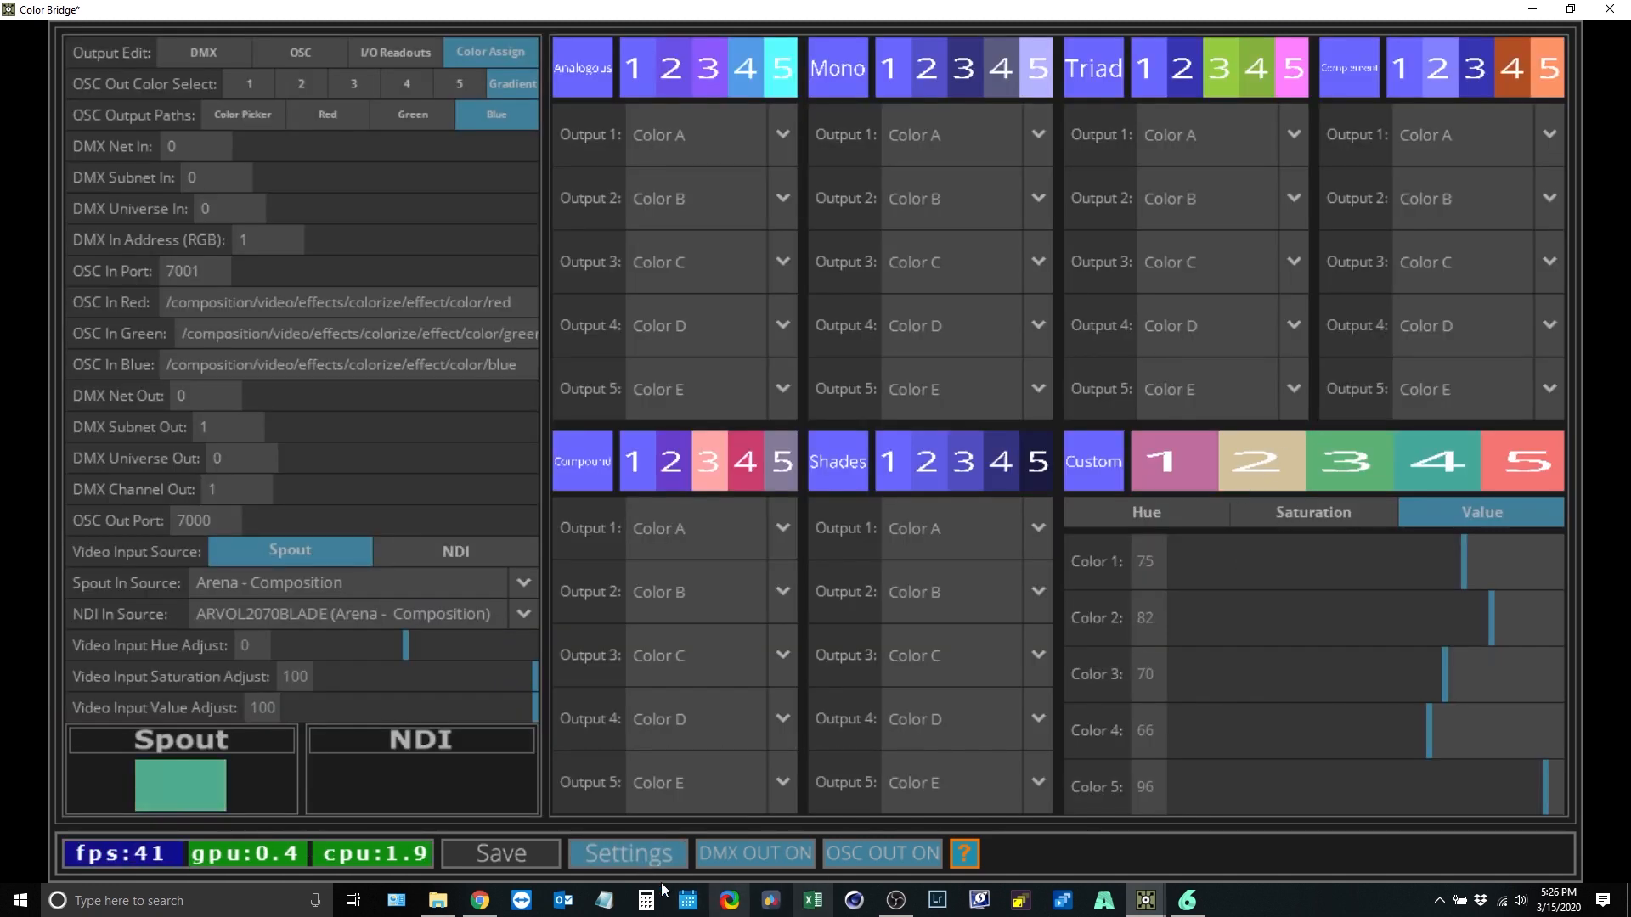
Step: Set the base color to orange, R 255, G 196, B 65, in the main view, and show the DMX output table in the settings
{"action": "left_click", "coordinate": [629, 859]}
{"action": "left_click_drag", "start_coordinate": [421, 406], "coordinate": [478, 175]}
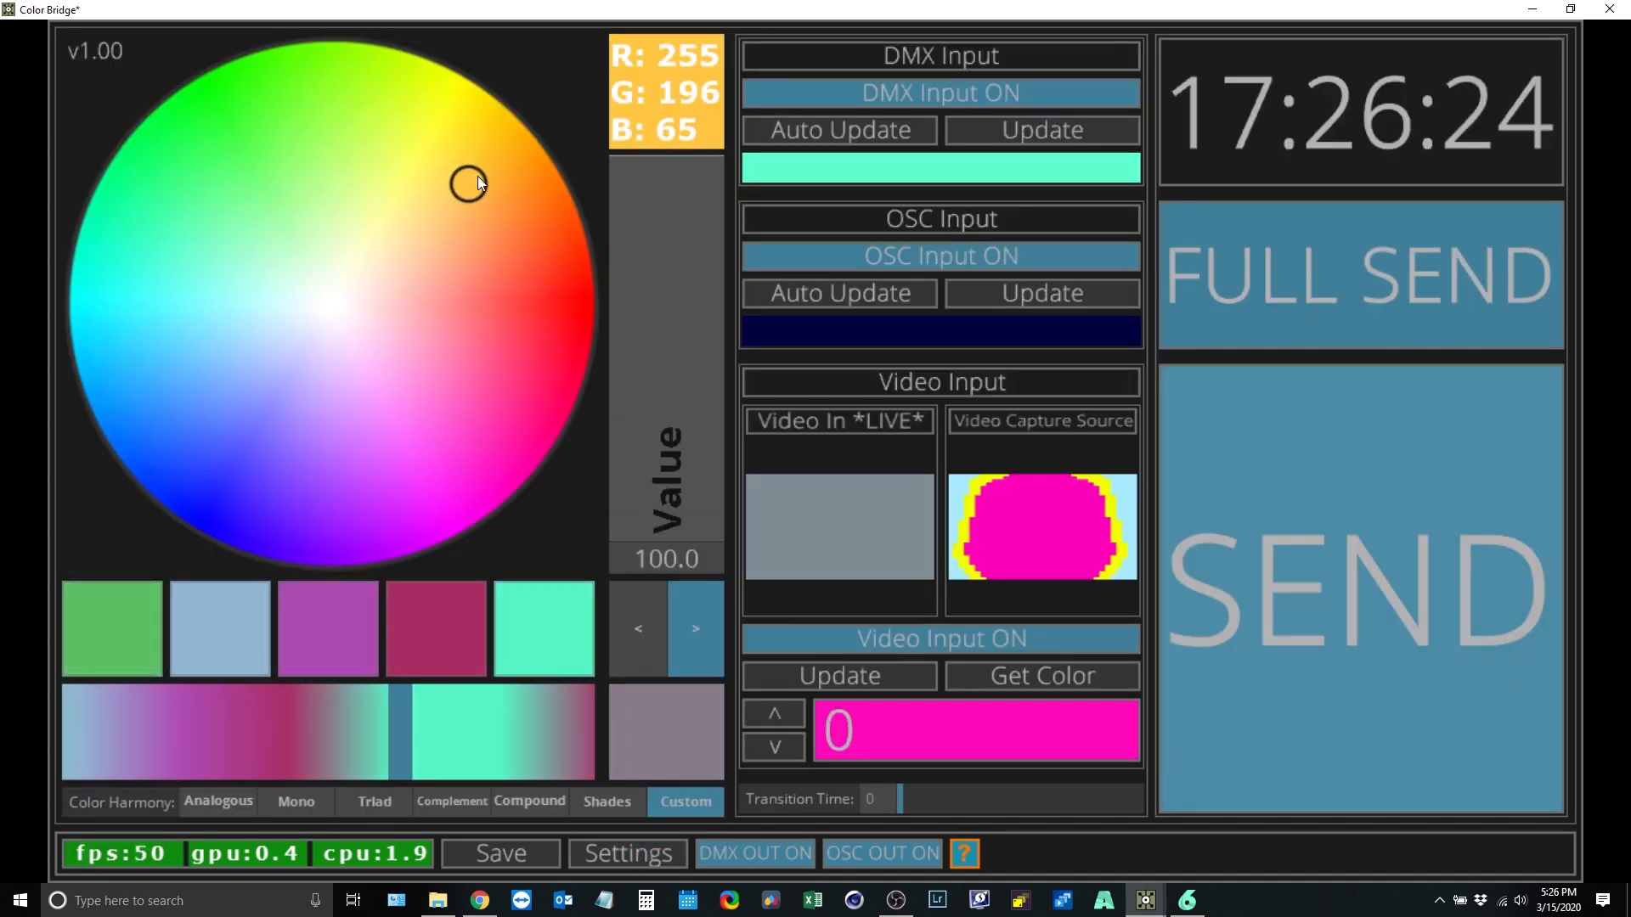
{"action": "left_click", "coordinate": [628, 845]}
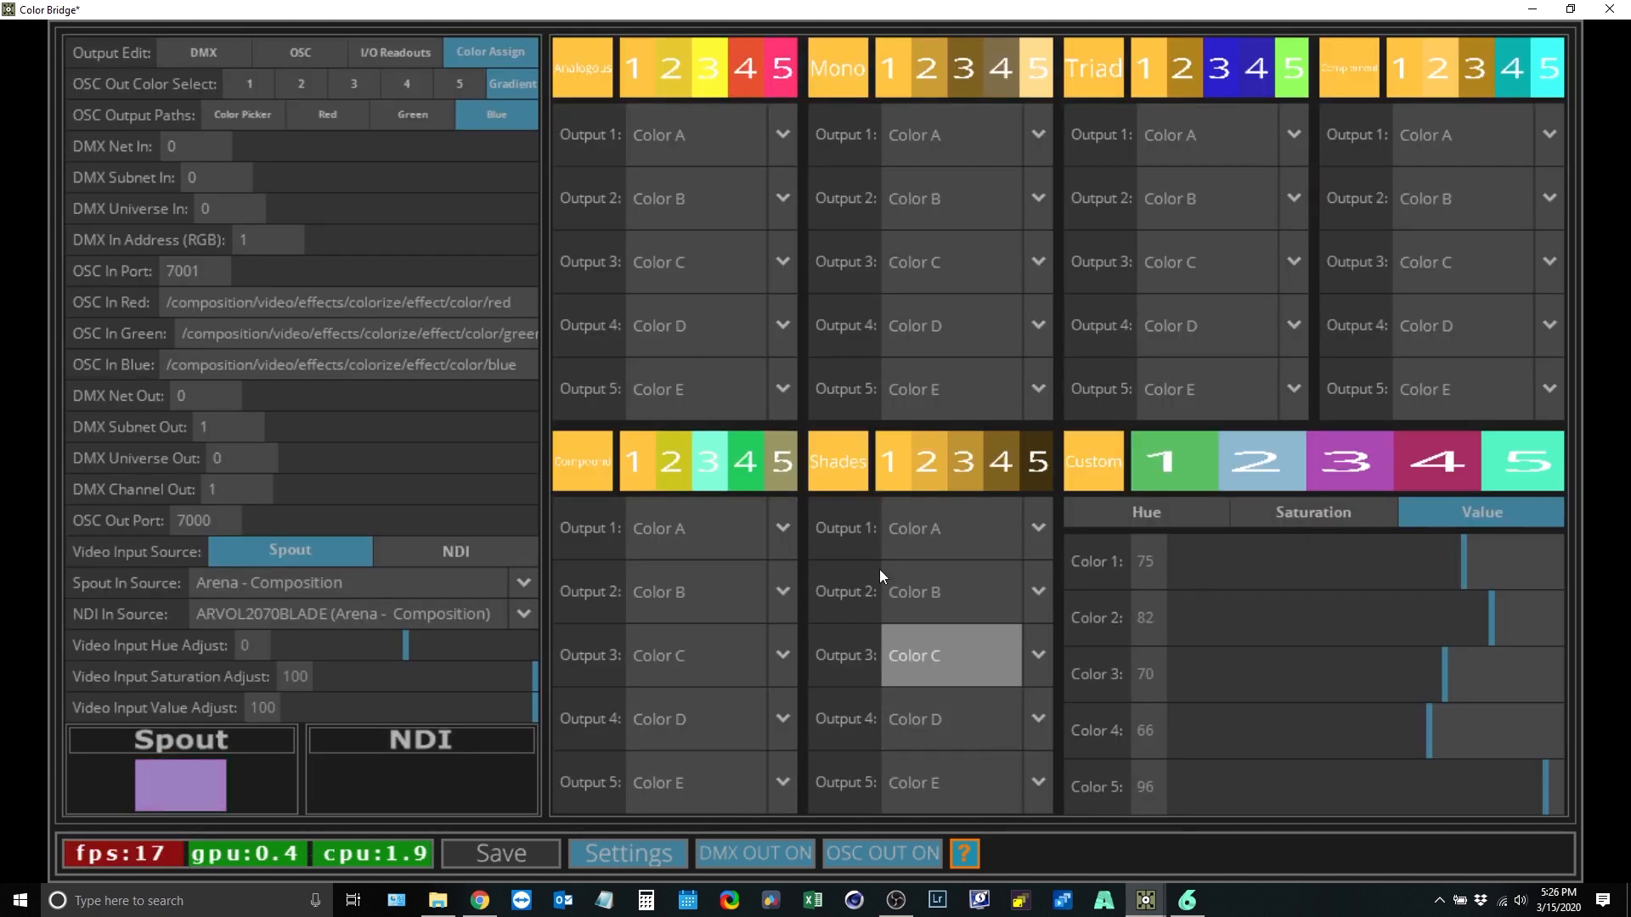
{"action": "left_click", "coordinate": [210, 53]}
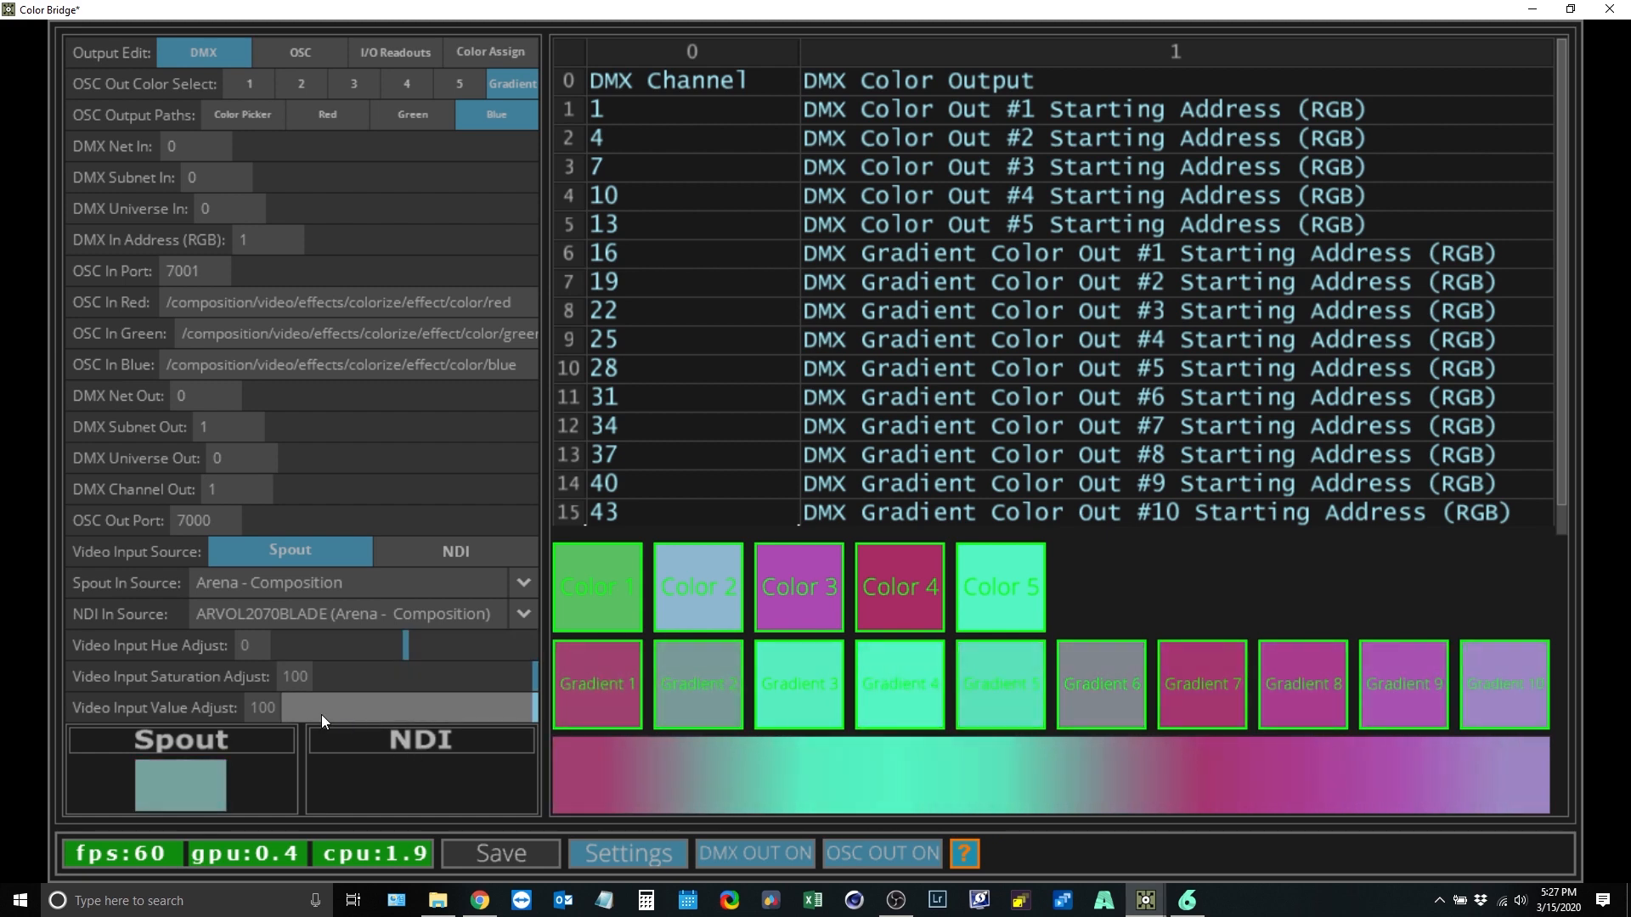
Step: Return to the main view, apply the Complement harmony, and set the base color to purple, R 196, G 115, B 255
{"action": "left_click", "coordinate": [608, 856]}
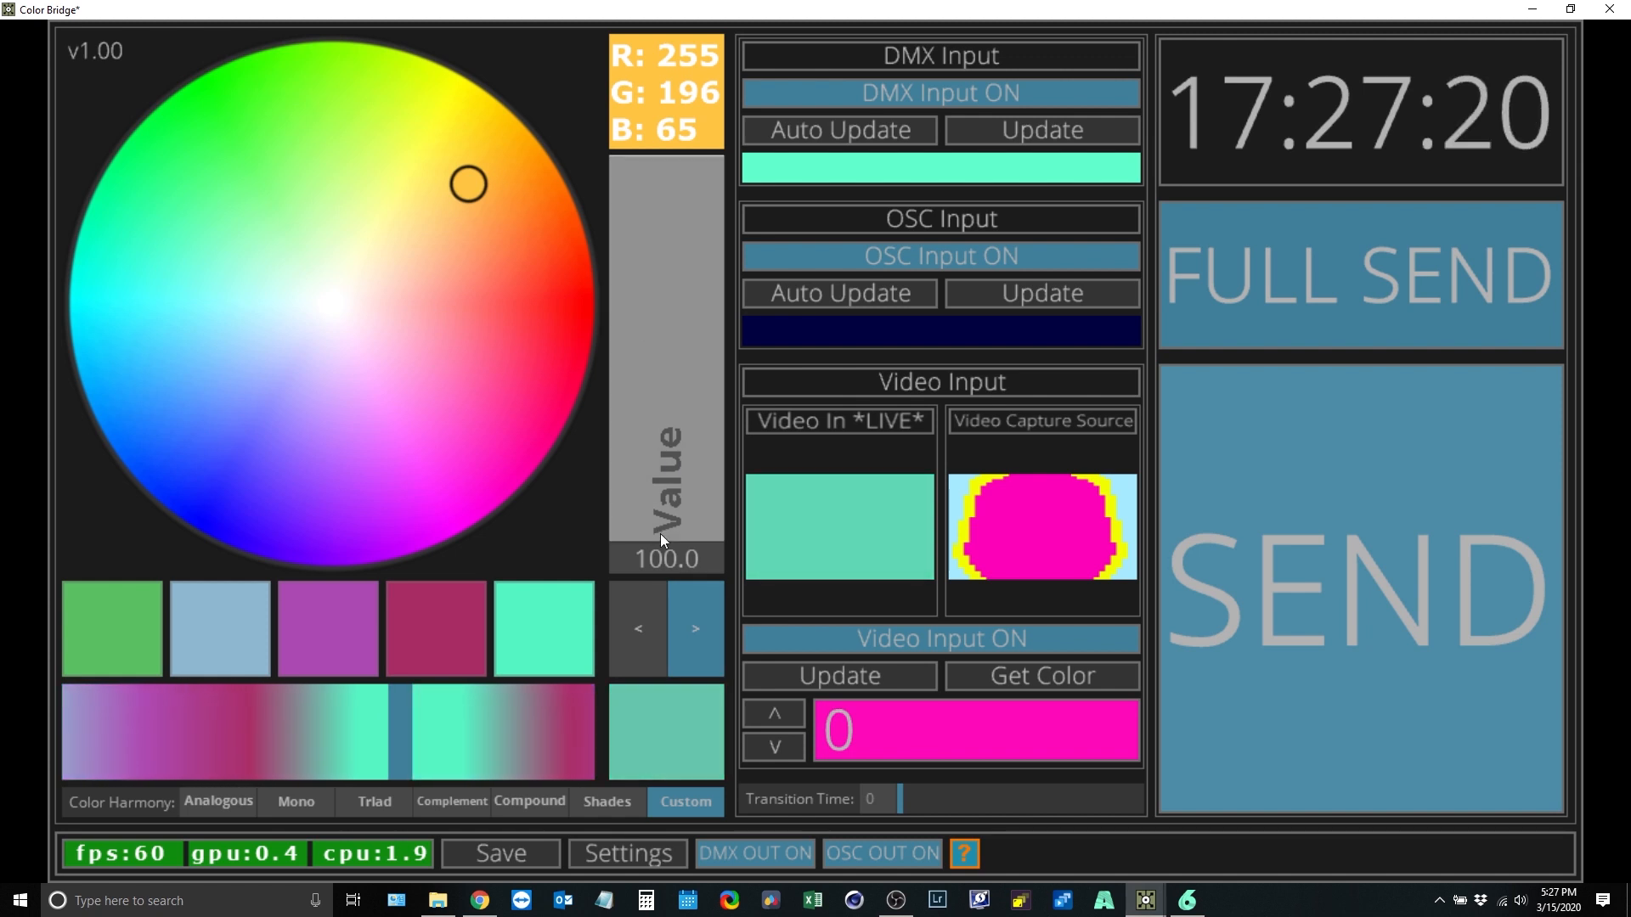
{"action": "left_click_drag", "start_coordinate": [681, 432], "coordinate": [715, 114]}
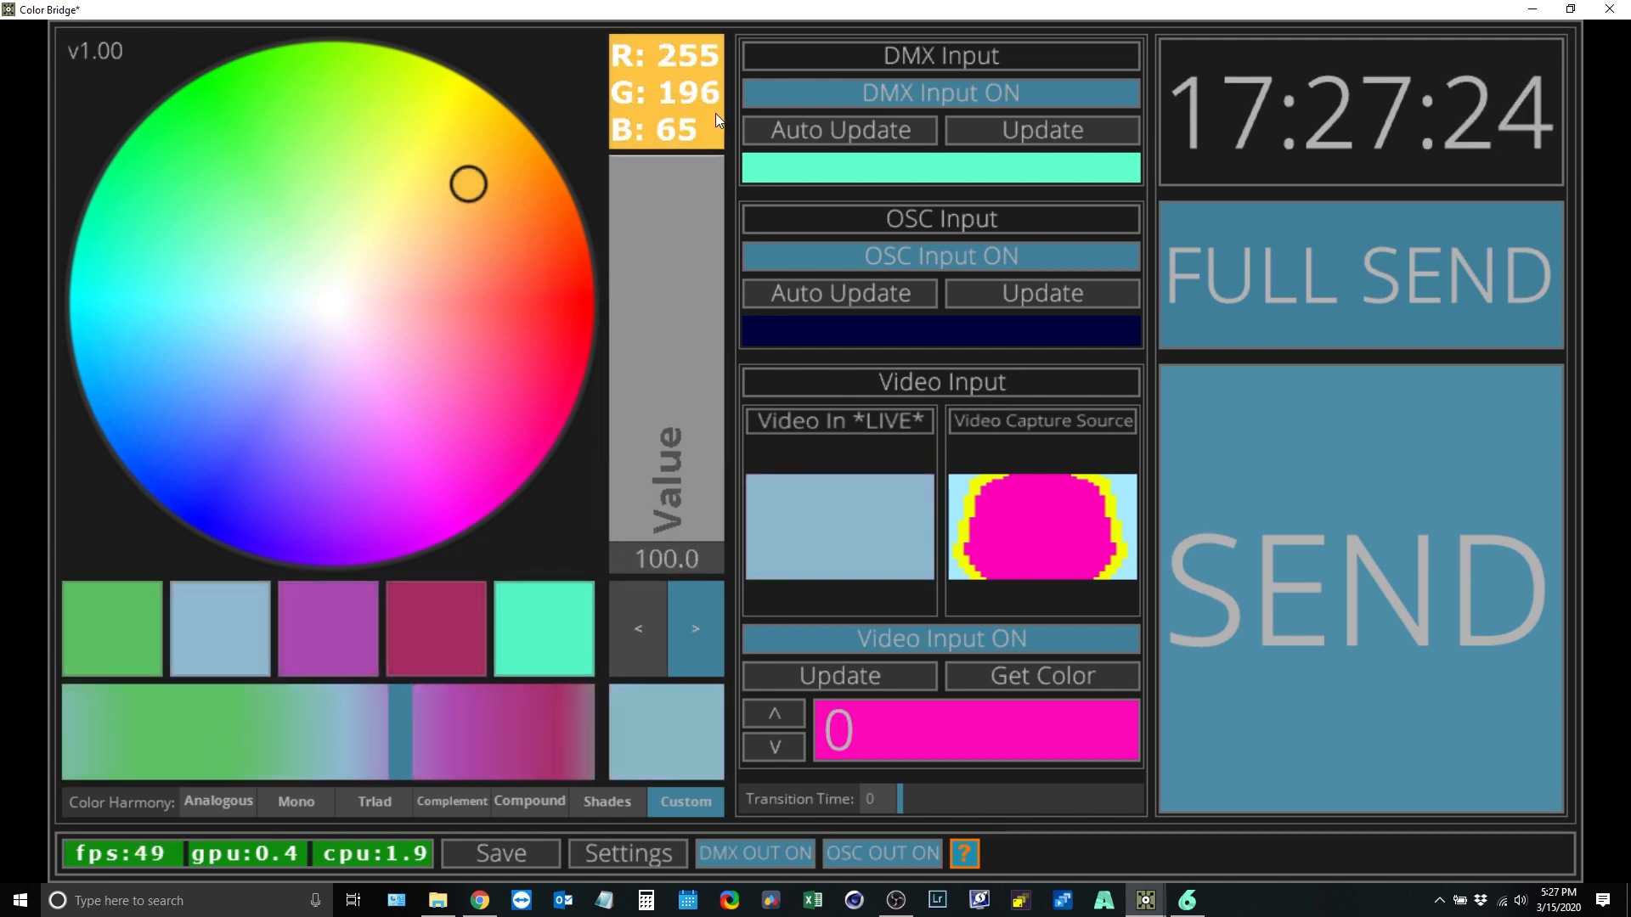
{"action": "left_click", "coordinate": [273, 331]}
{"action": "left_click_drag", "start_coordinate": [258, 341], "coordinate": [234, 427]}
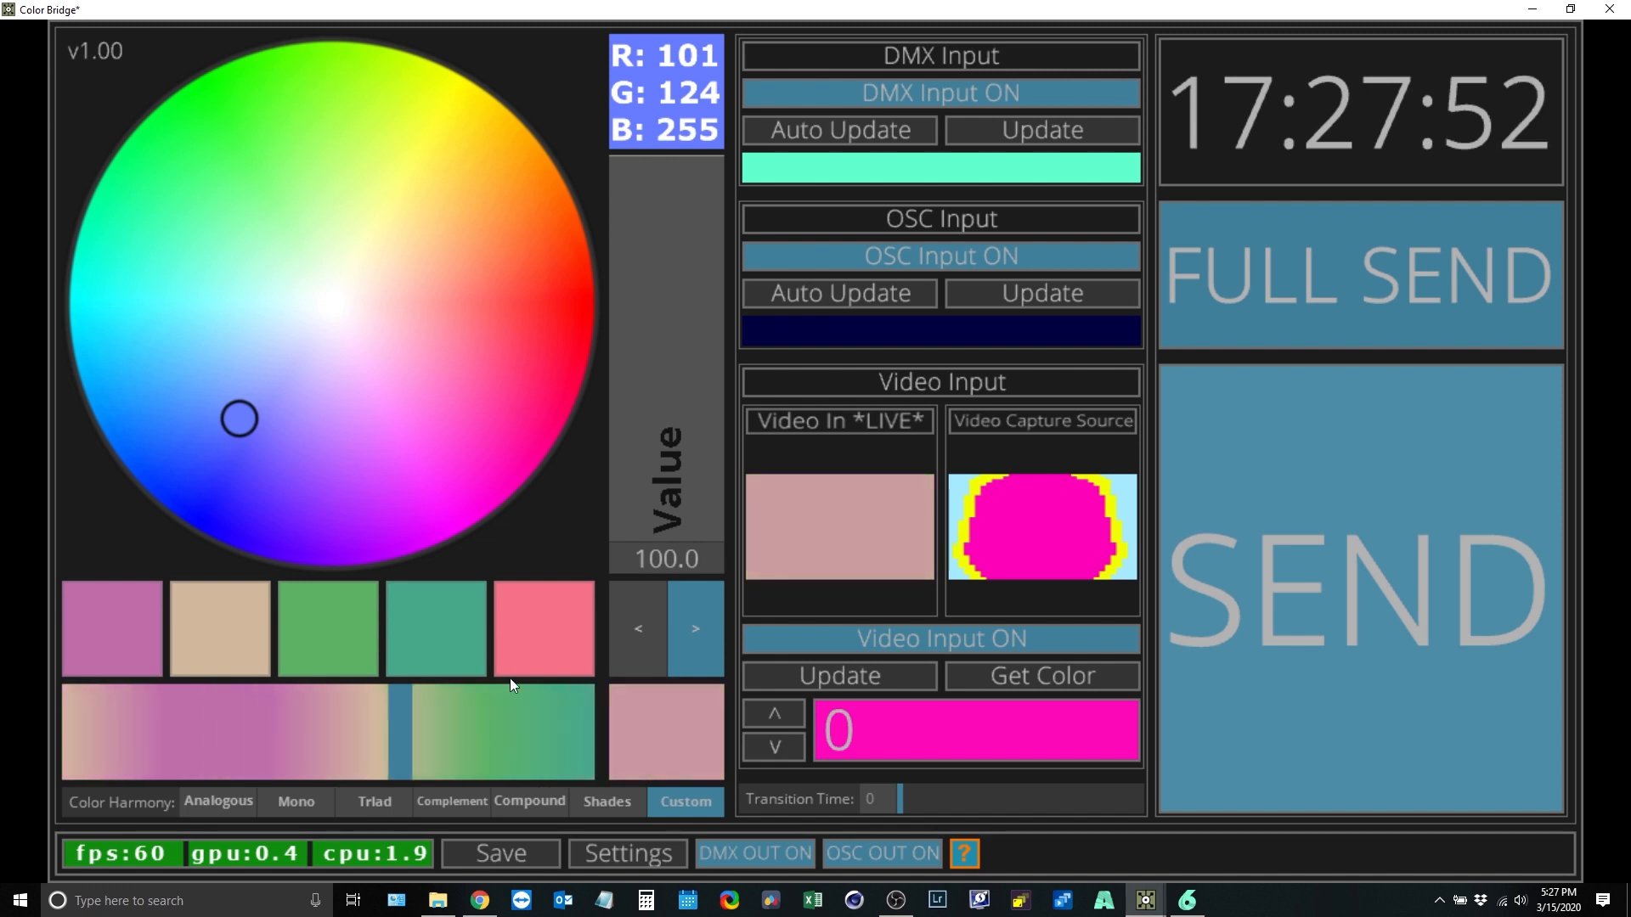
{"action": "left_click", "coordinate": [443, 804]}
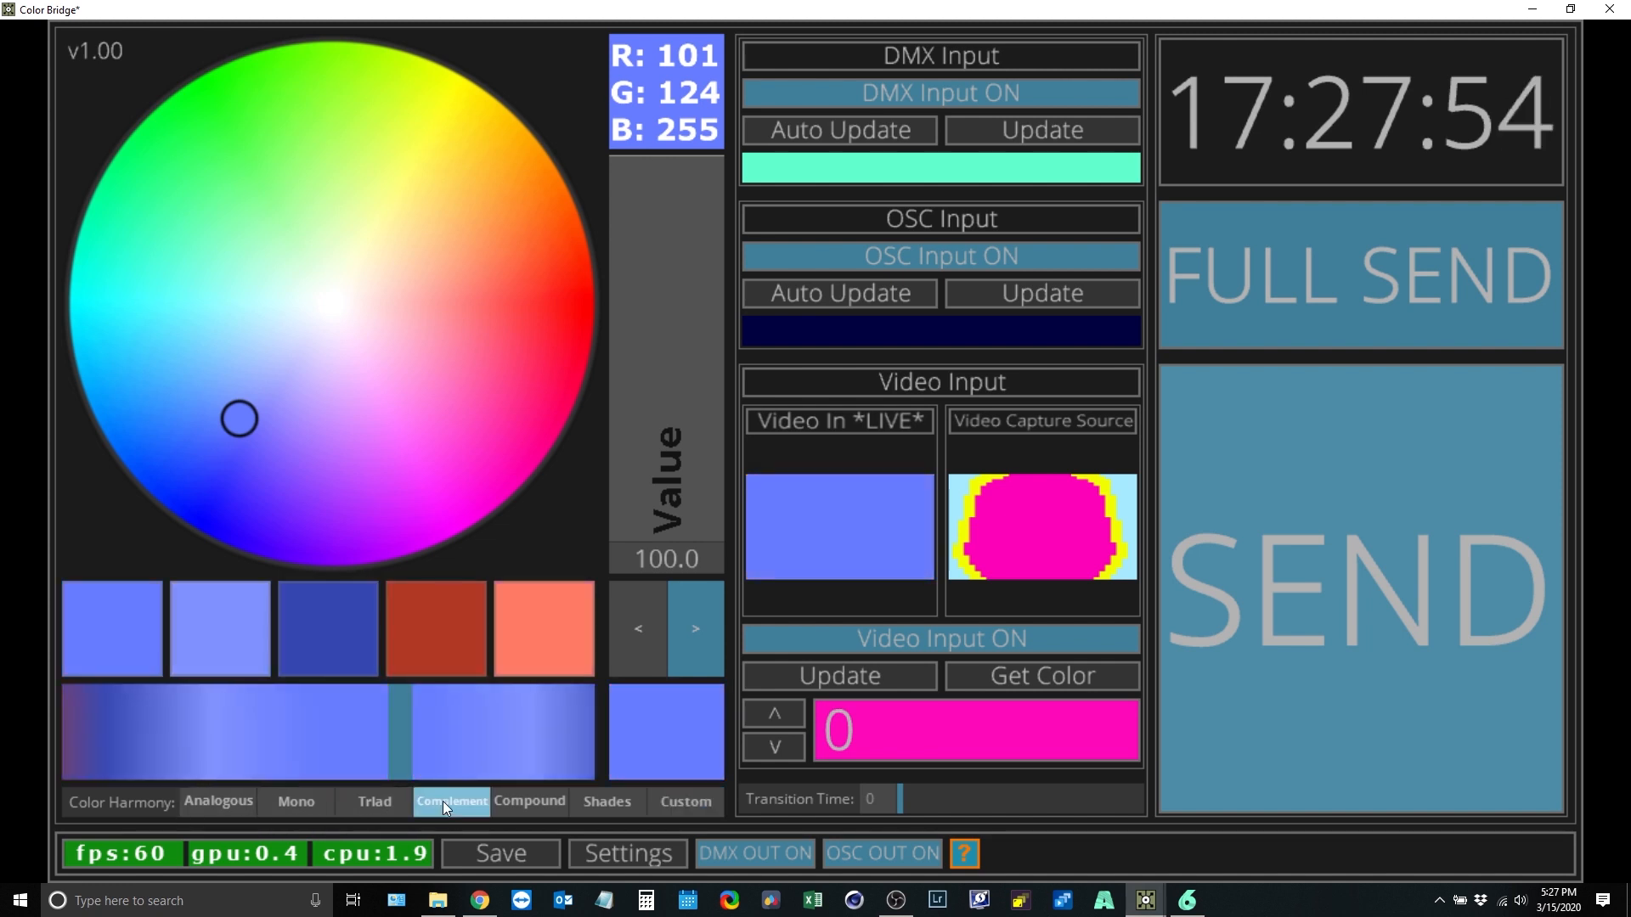
{"action": "left_click_drag", "start_coordinate": [353, 441], "coordinate": [343, 438]}
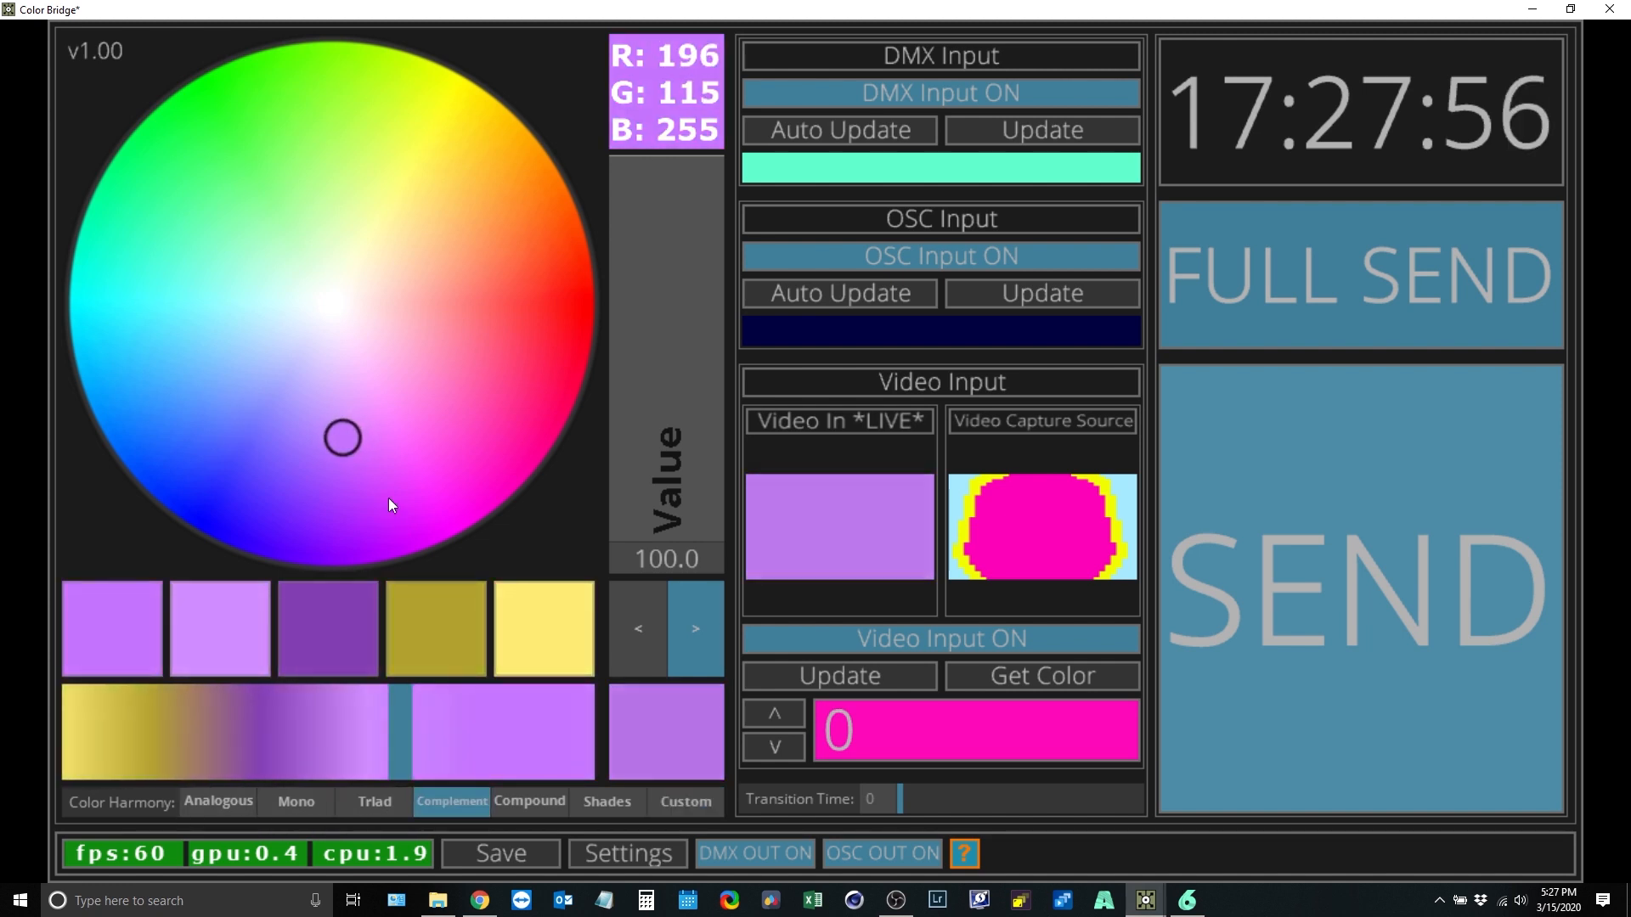
Step: Switch to Resolume Arena, clear Layer 3, and play the Abstract Energy clip on Layer 2
{"action": "left_click", "coordinate": [1176, 897]}
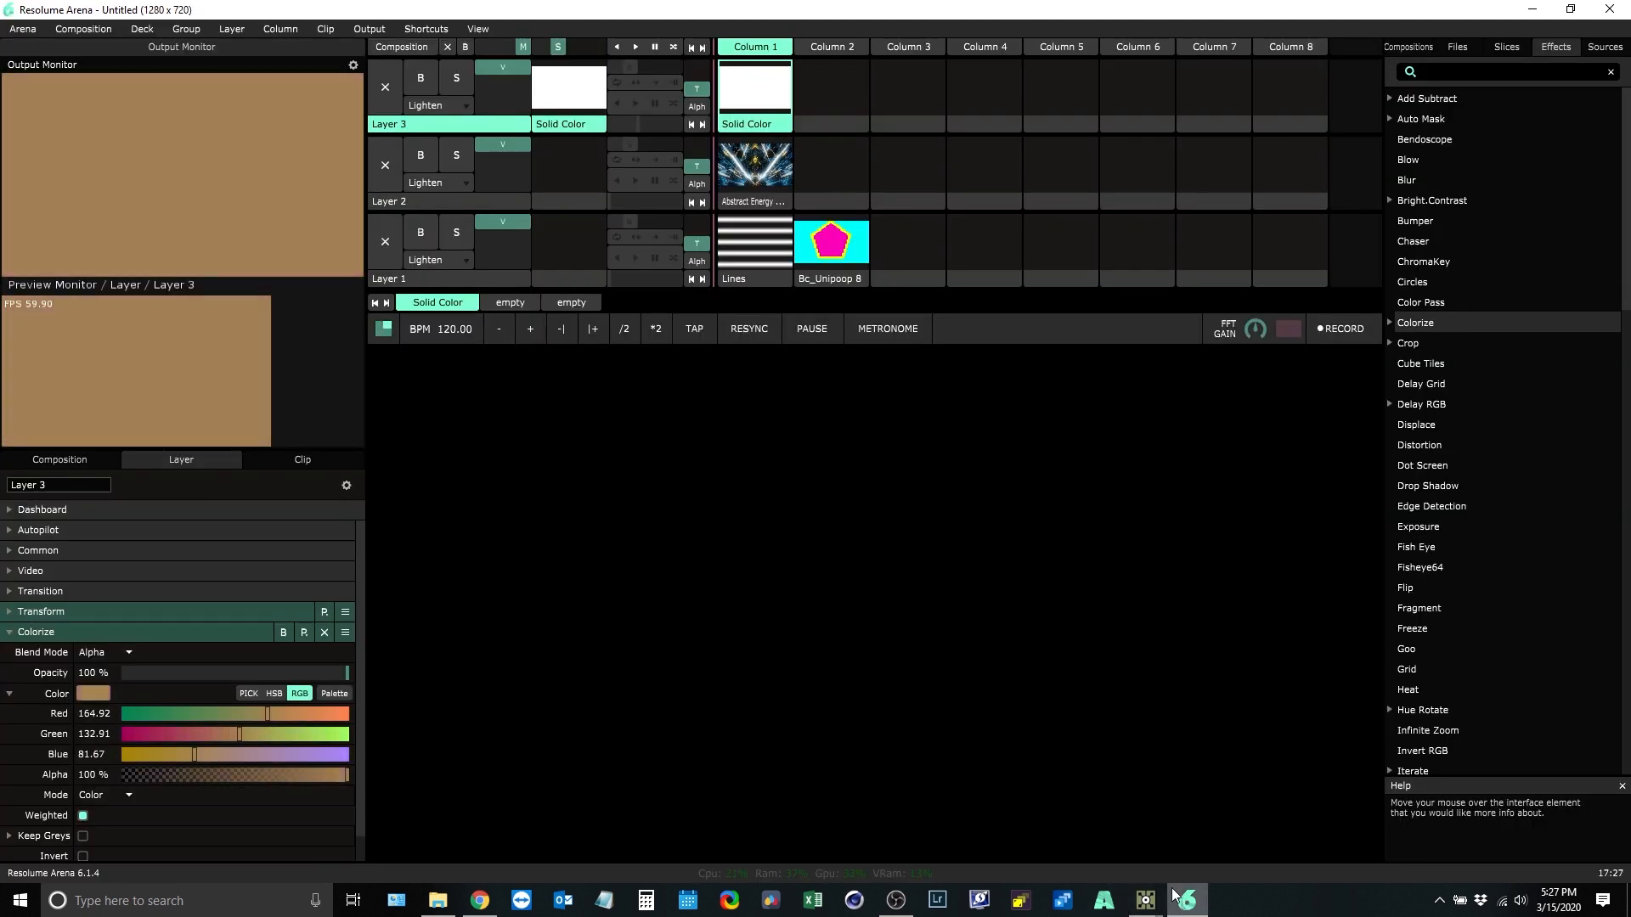
{"action": "scroll", "coordinate": [1448, 612], "scroll_direction": "down", "scroll_amount": 15}
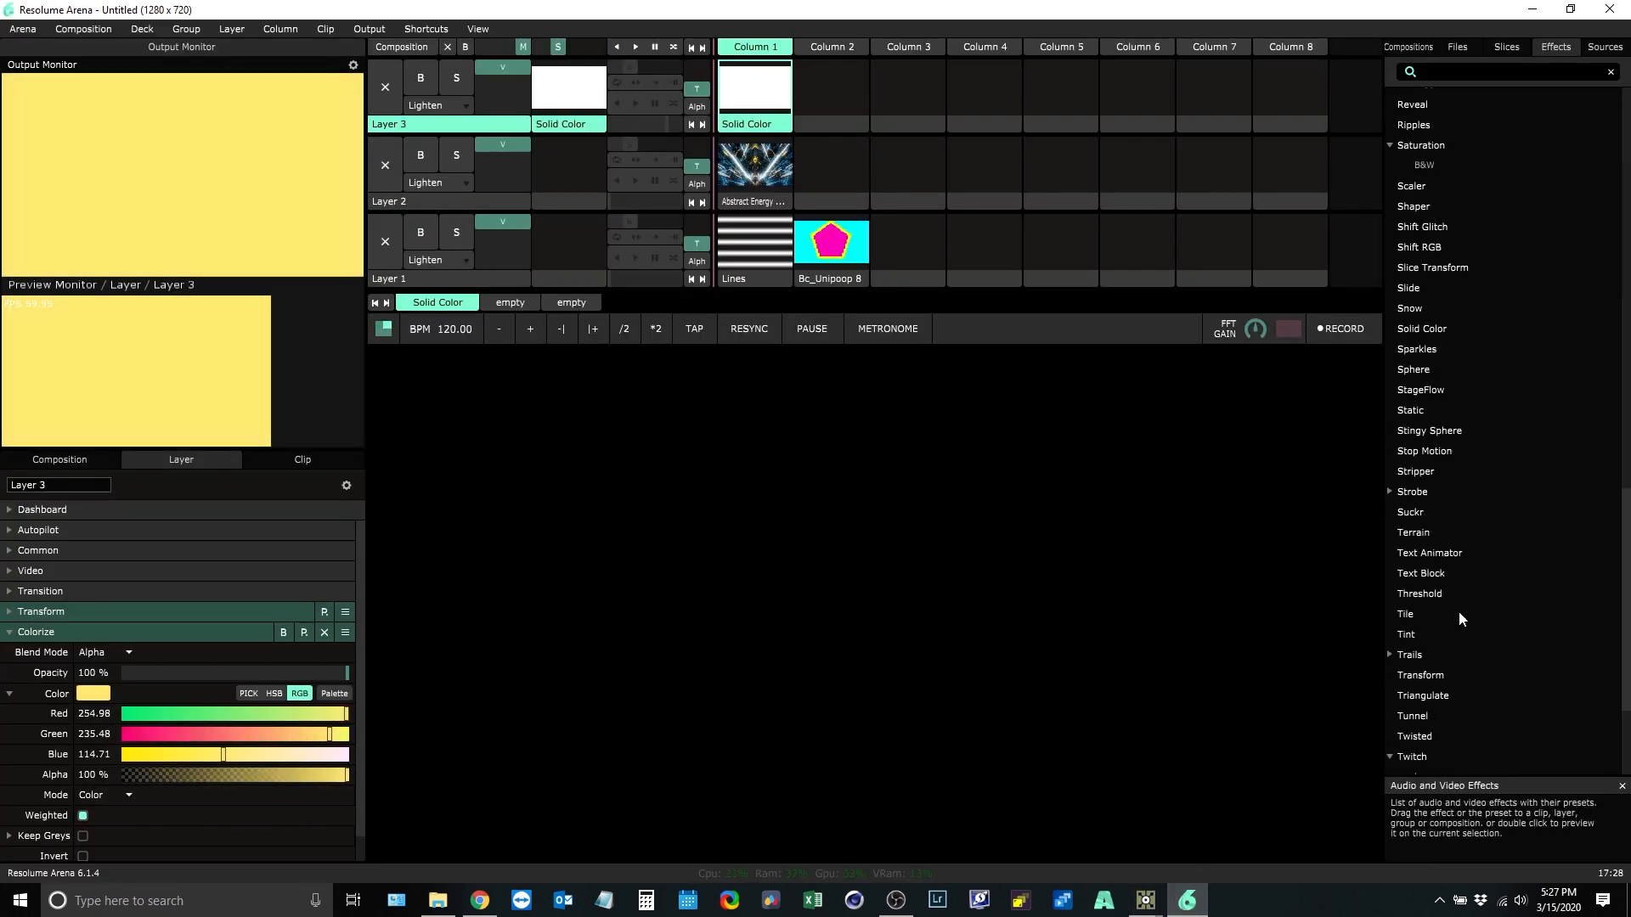
{"action": "scroll", "coordinate": [1459, 614], "scroll_direction": "down", "scroll_amount": 5}
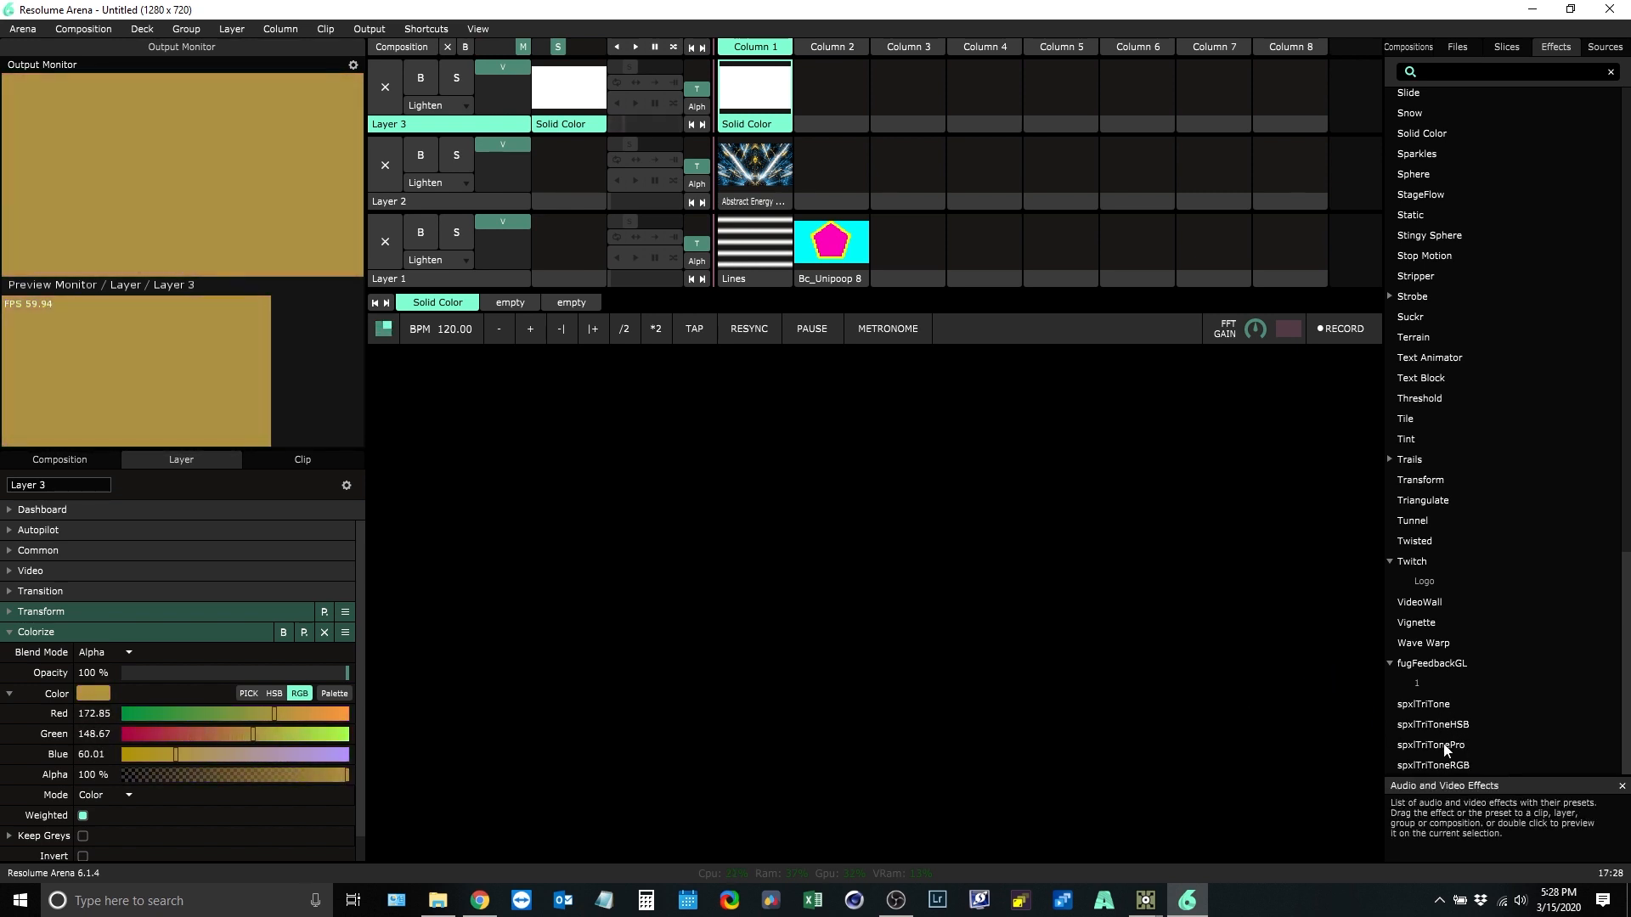
{"action": "left_click", "coordinate": [385, 90]}
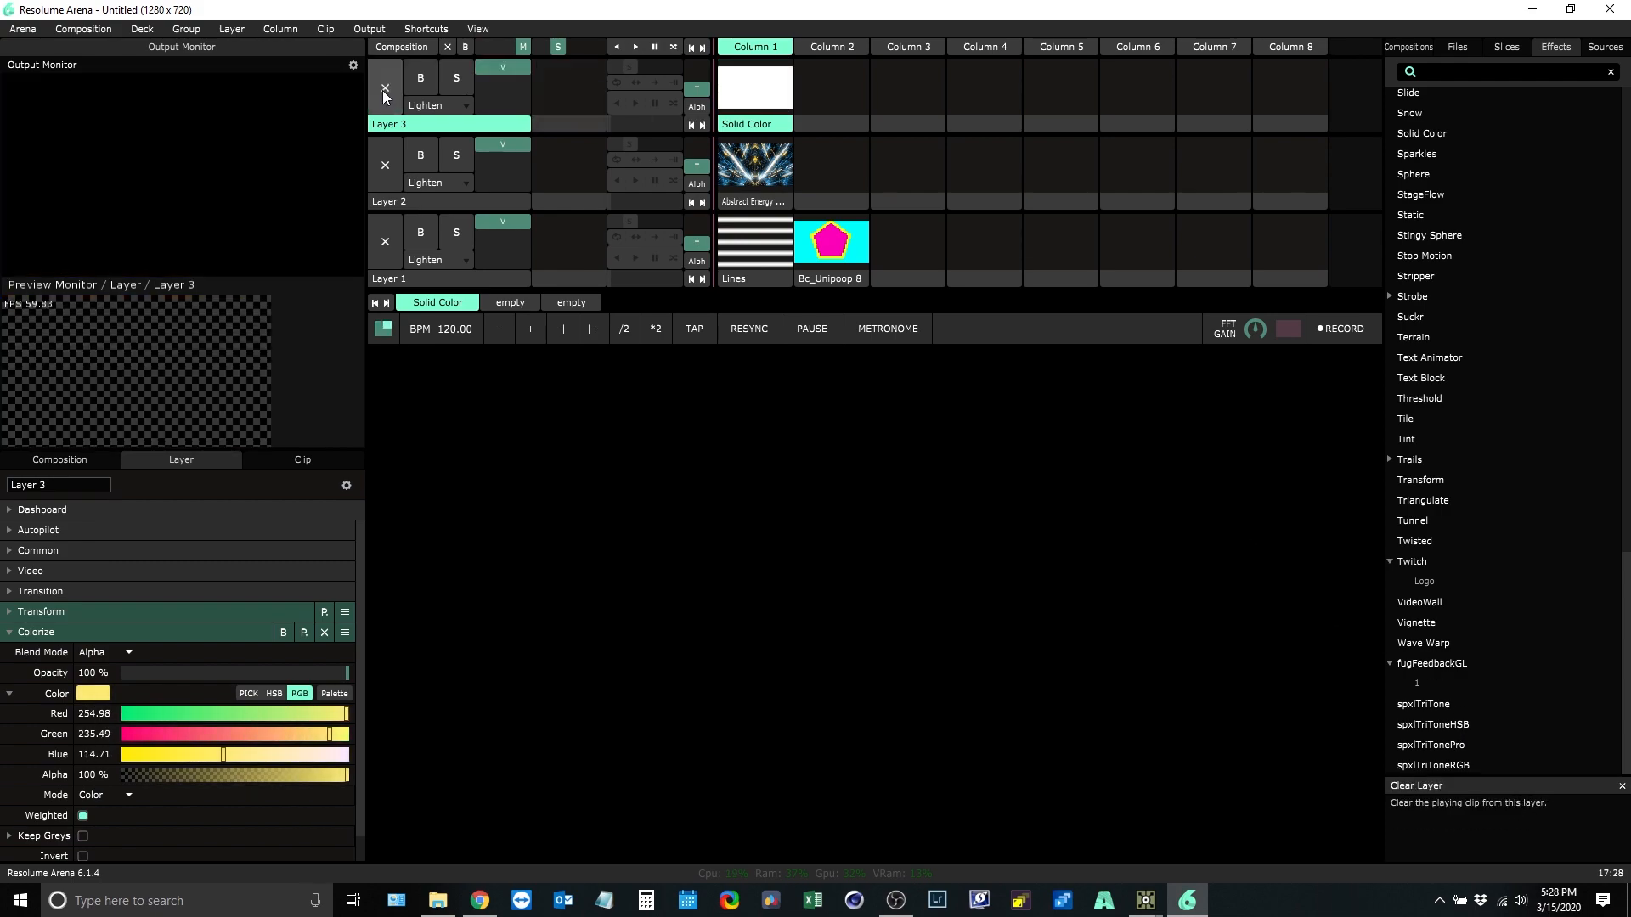
{"action": "left_click", "coordinate": [751, 174]}
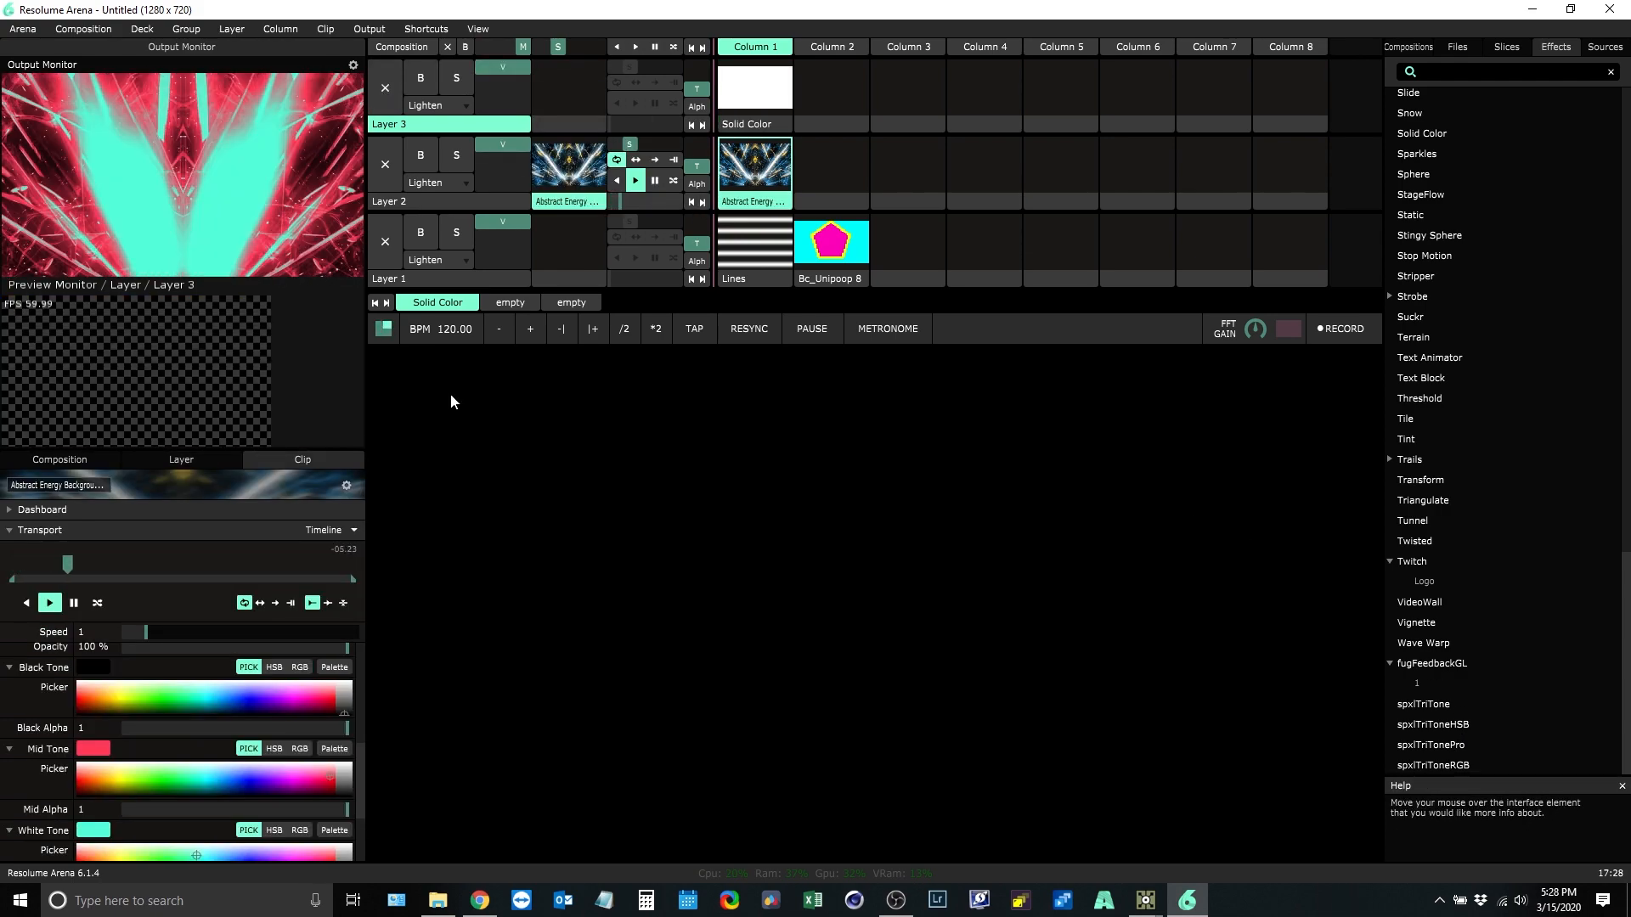
Step: Examine the clip's spxlTriTonePro Black, Mid and White Tone settings and the composition's Colorize effect
{"action": "scroll", "coordinate": [153, 684], "scroll_direction": "up", "scroll_amount": 4}
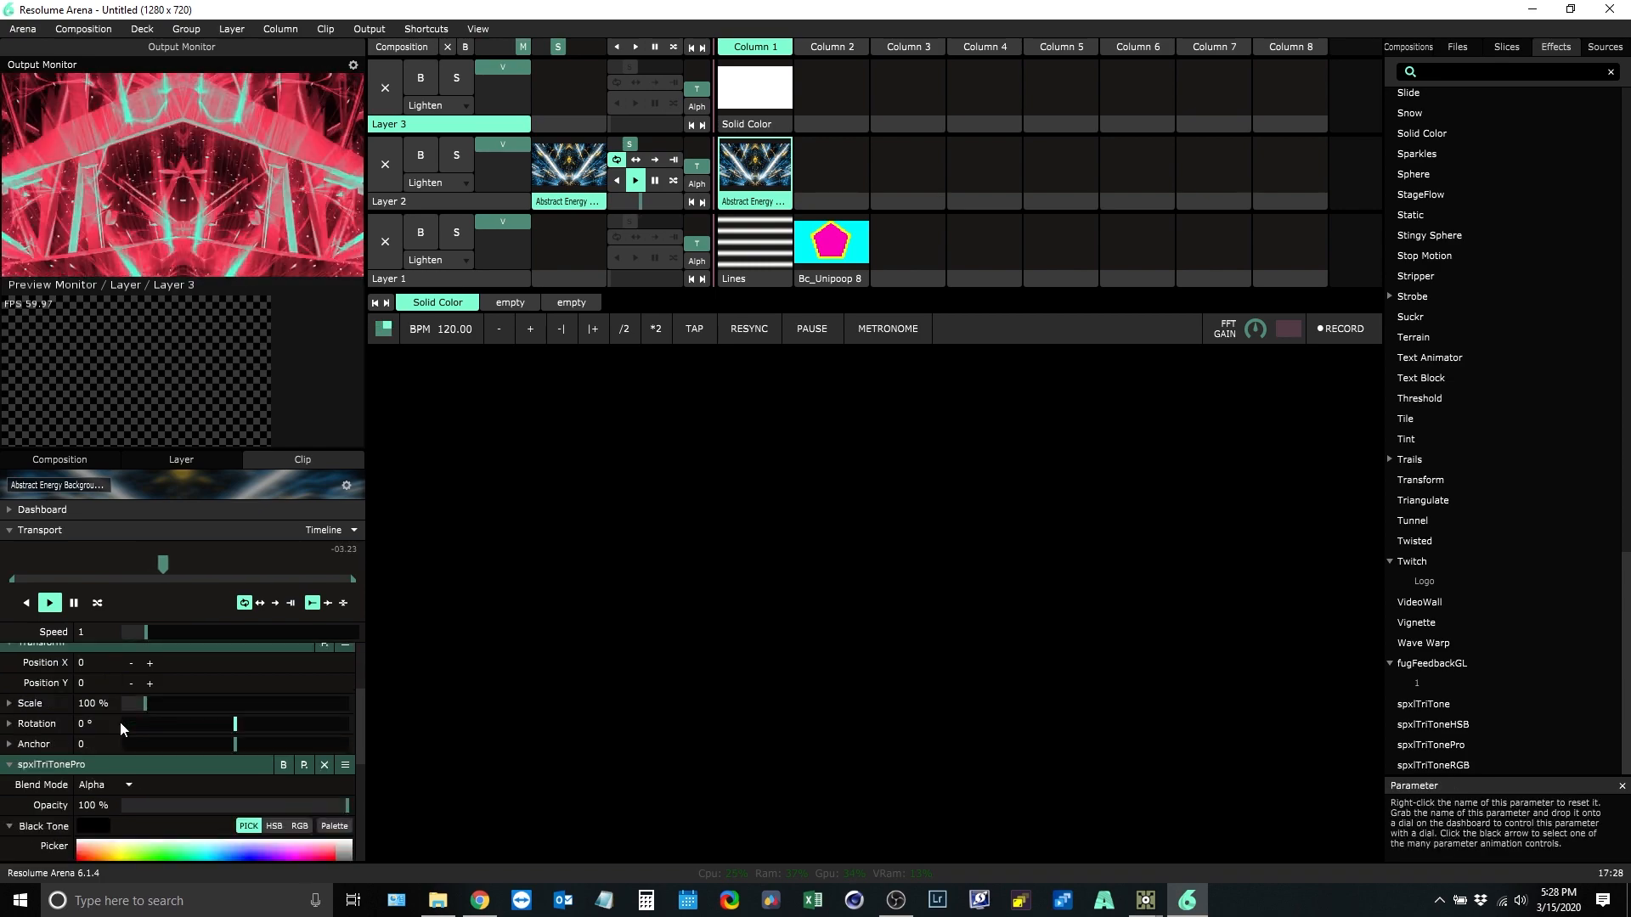
{"action": "scroll", "coordinate": [92, 772], "scroll_direction": "down", "scroll_amount": 4}
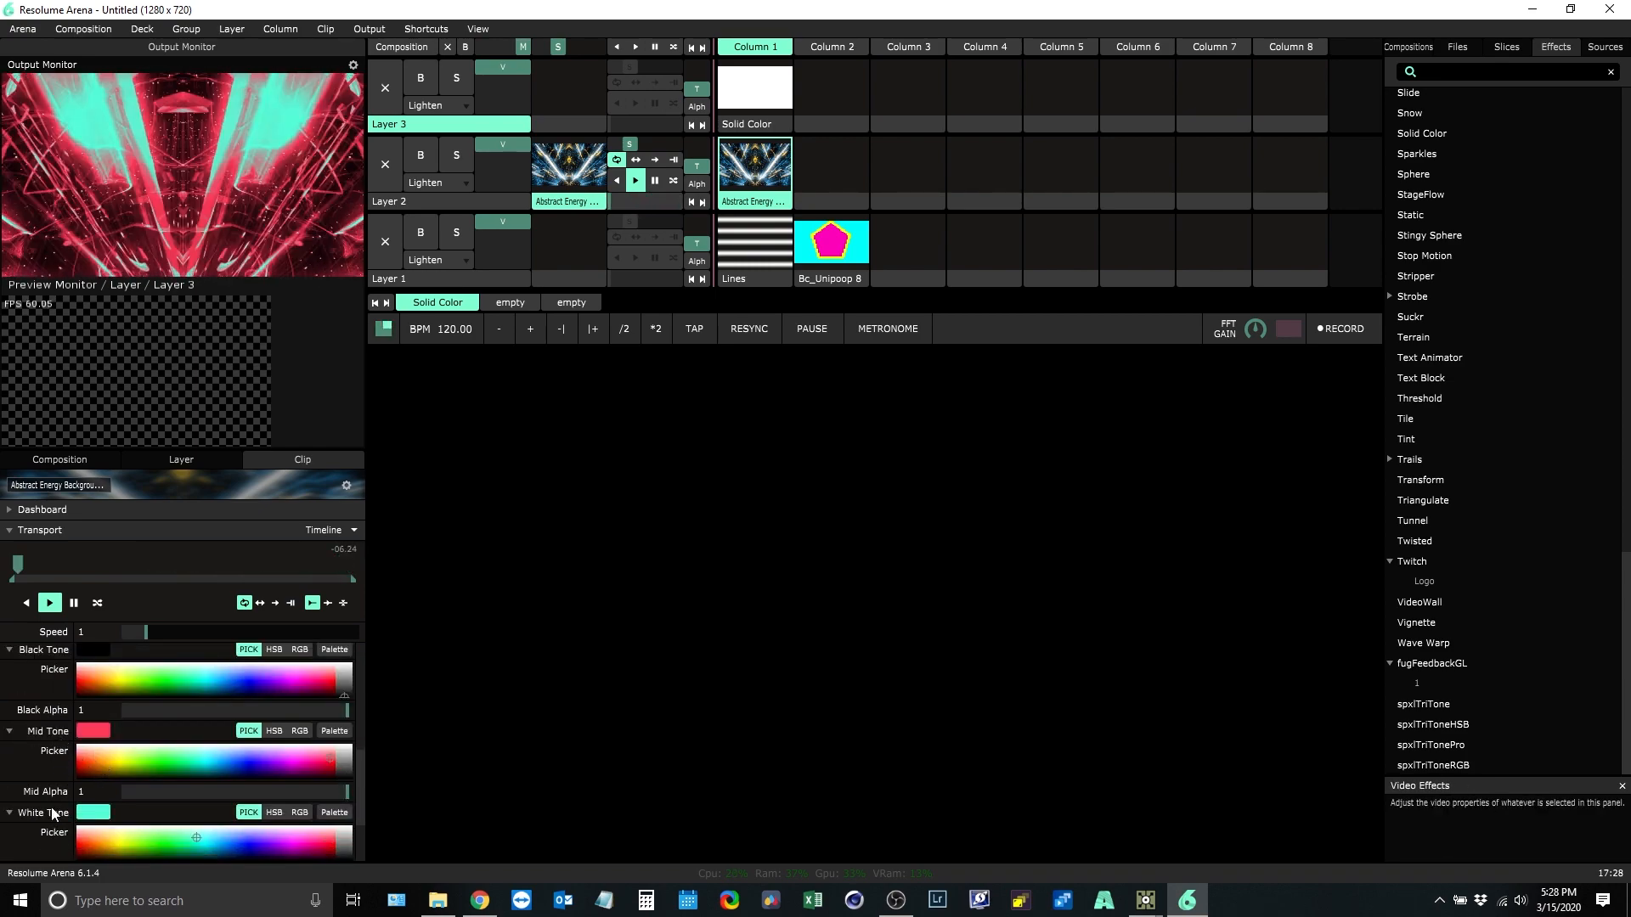
{"action": "scroll", "coordinate": [54, 744], "scroll_direction": "up", "scroll_amount": 2}
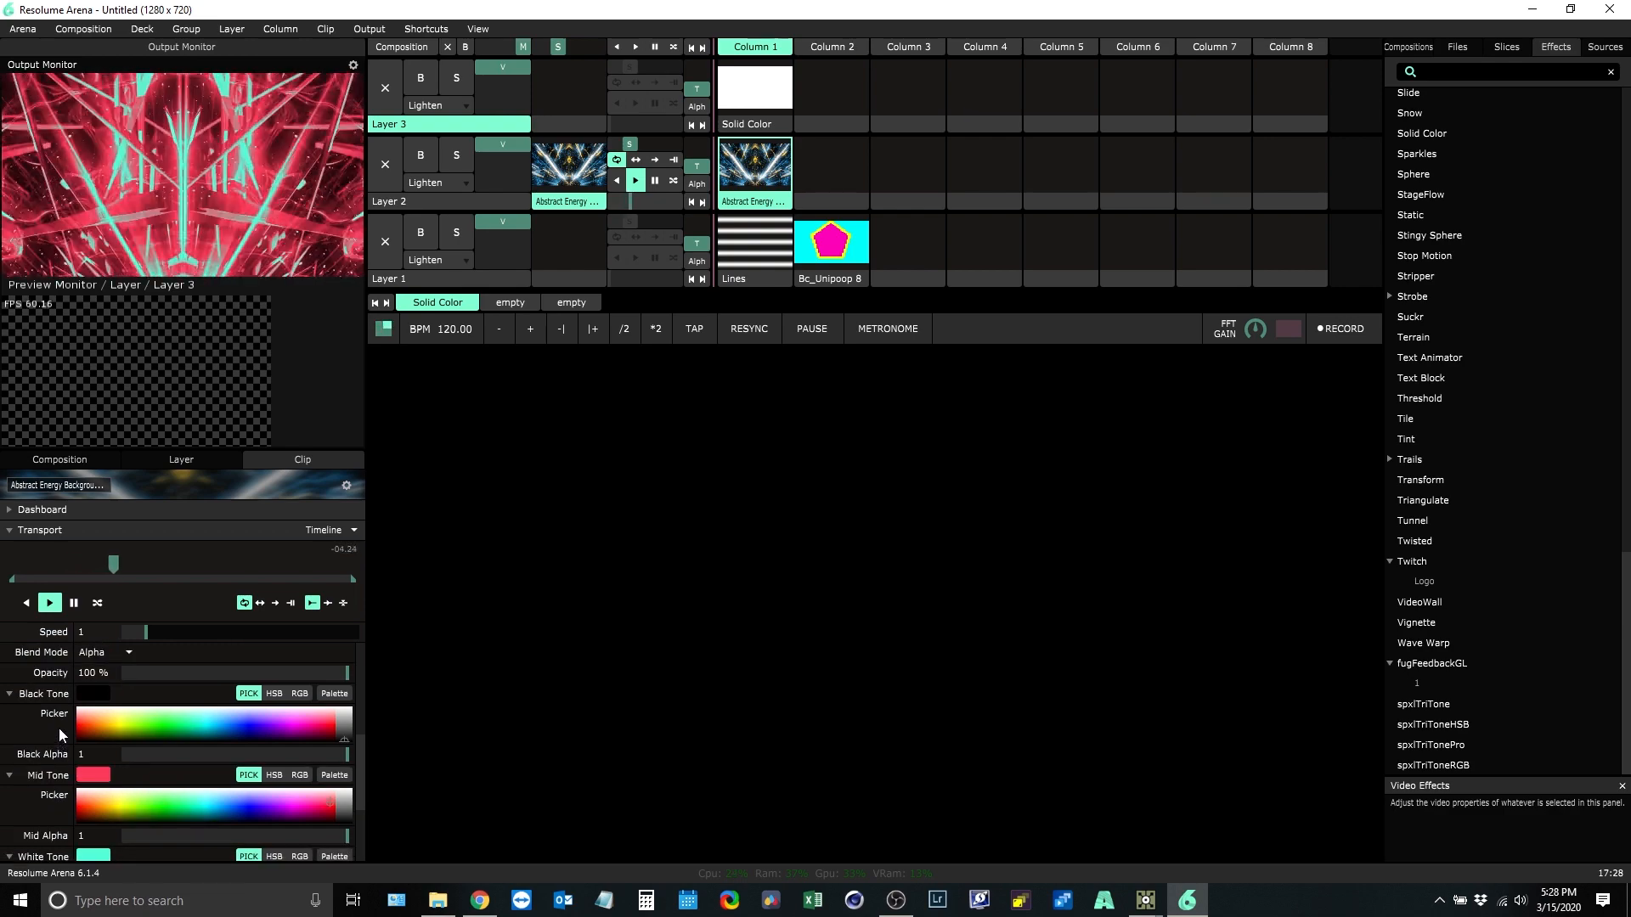
{"action": "scroll", "coordinate": [63, 721], "scroll_direction": "down", "scroll_amount": 2}
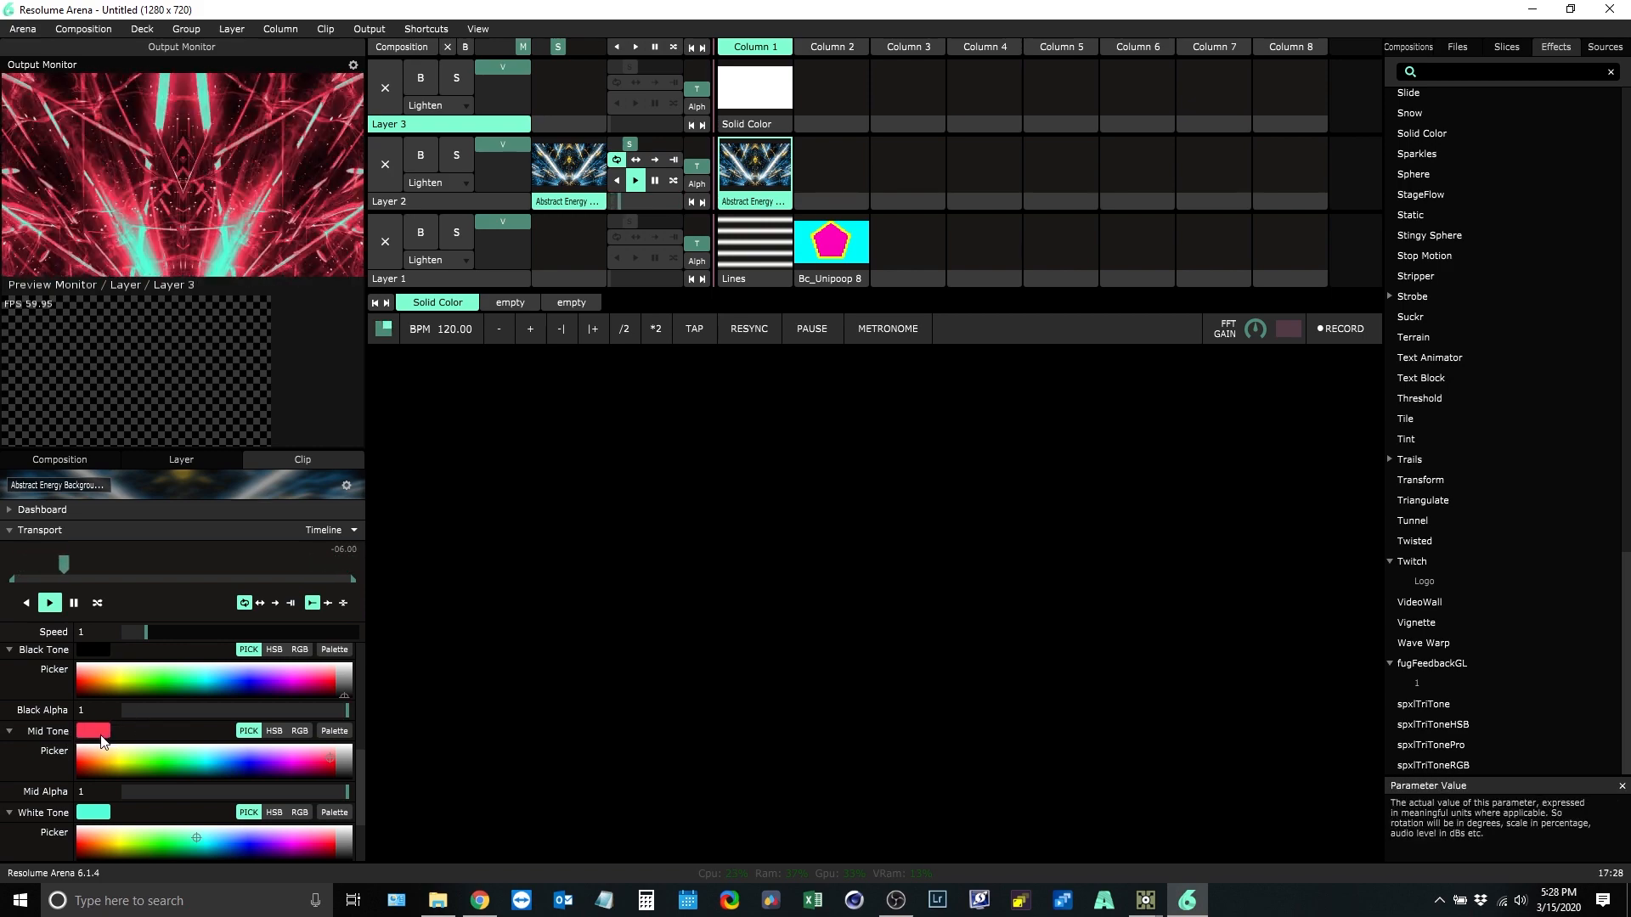
{"action": "left_click", "coordinate": [74, 459]}
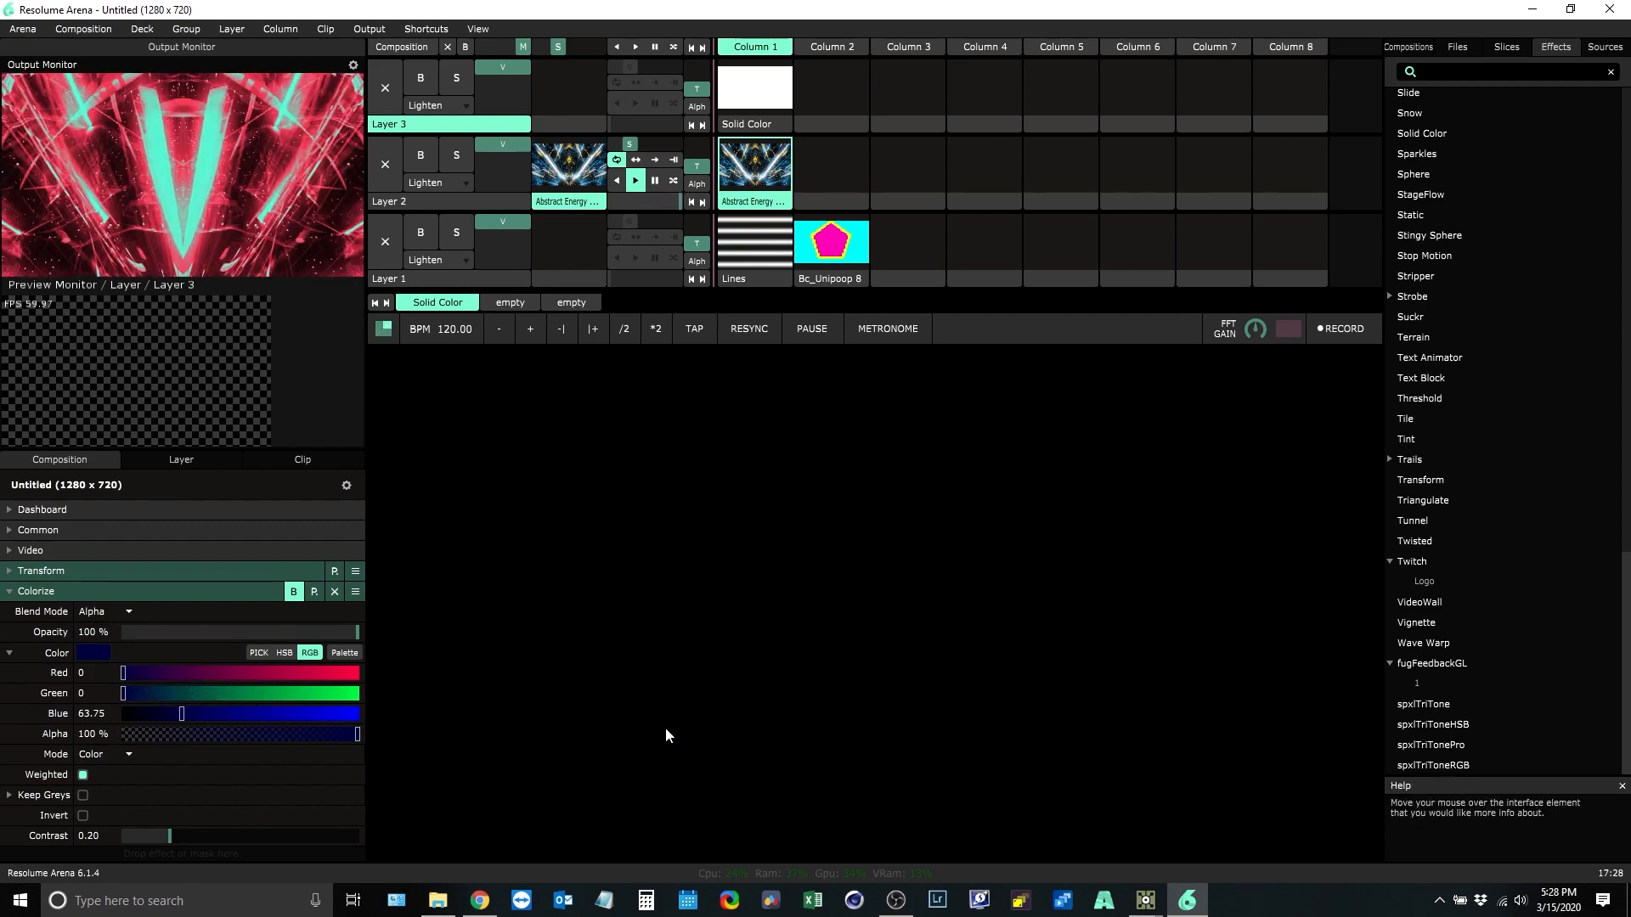
Step: Switch to Color Bridge, check the OSC In color paths in the settings, and turn on Auto Update for the OSC input
{"action": "left_click", "coordinate": [1232, 817]}
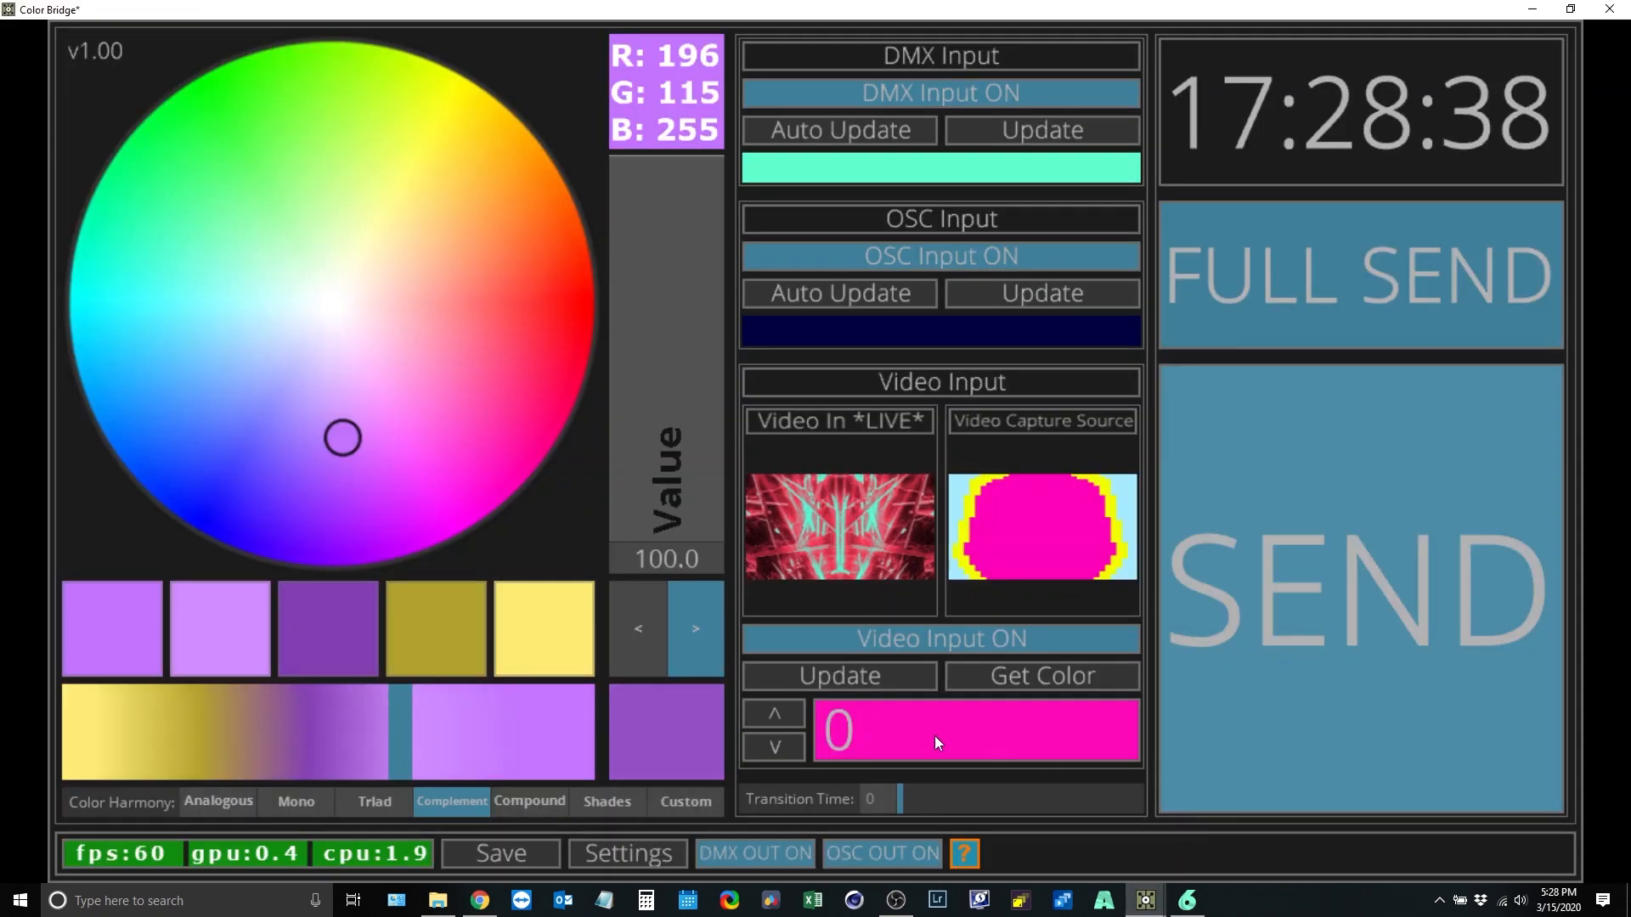
{"action": "left_click", "coordinate": [645, 855]}
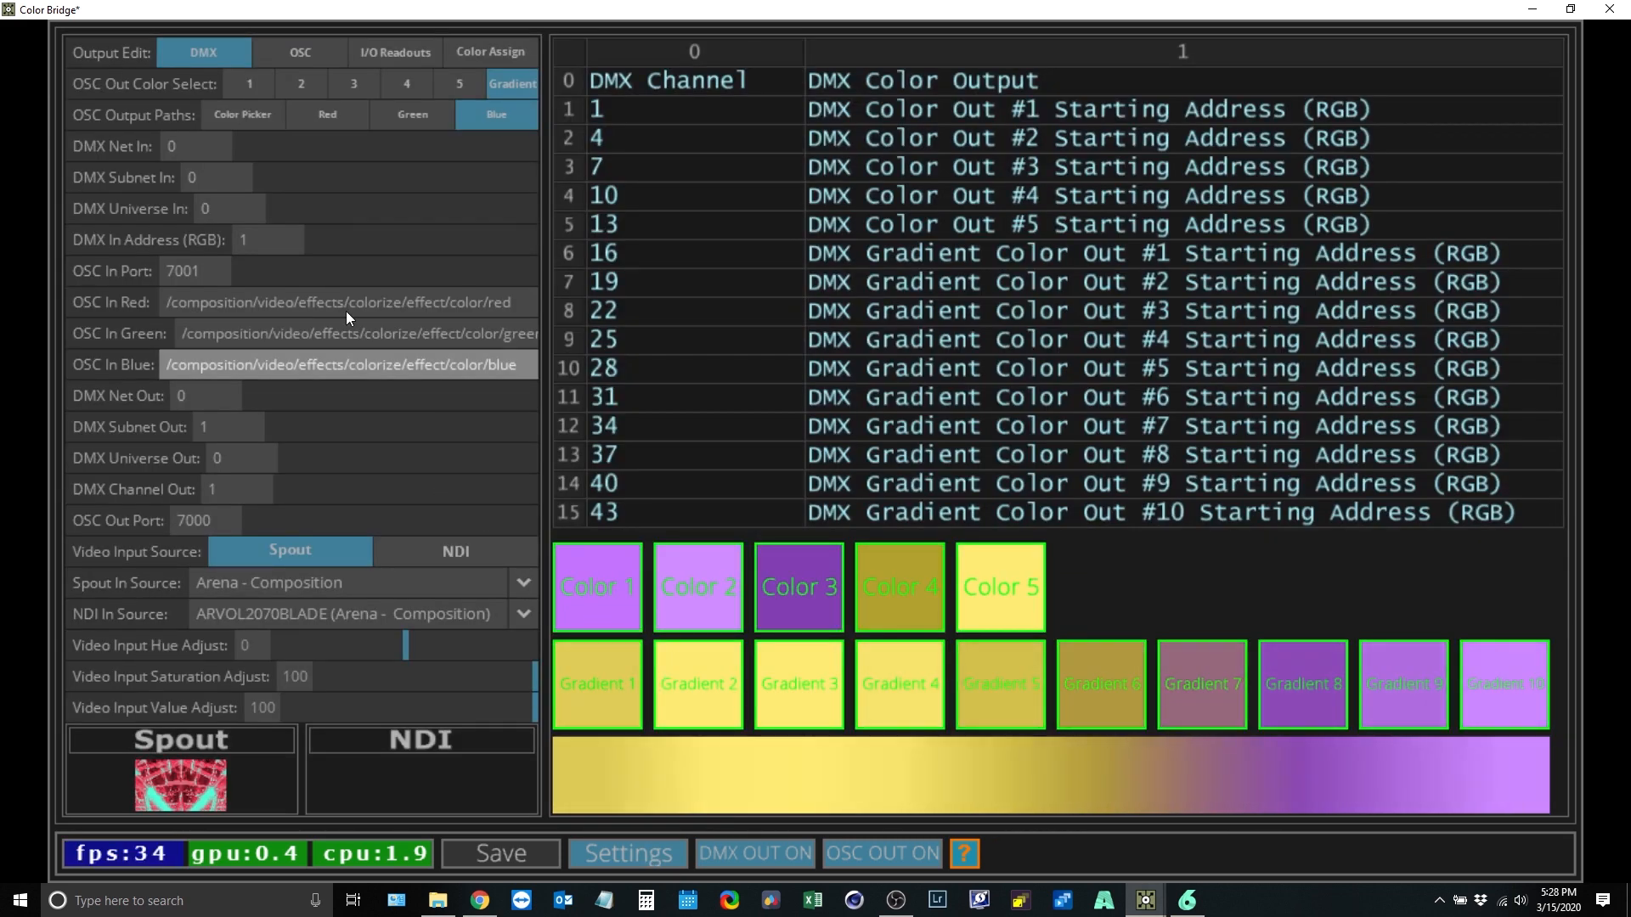
{"action": "left_click_drag", "start_coordinate": [208, 304], "coordinate": [514, 305]}
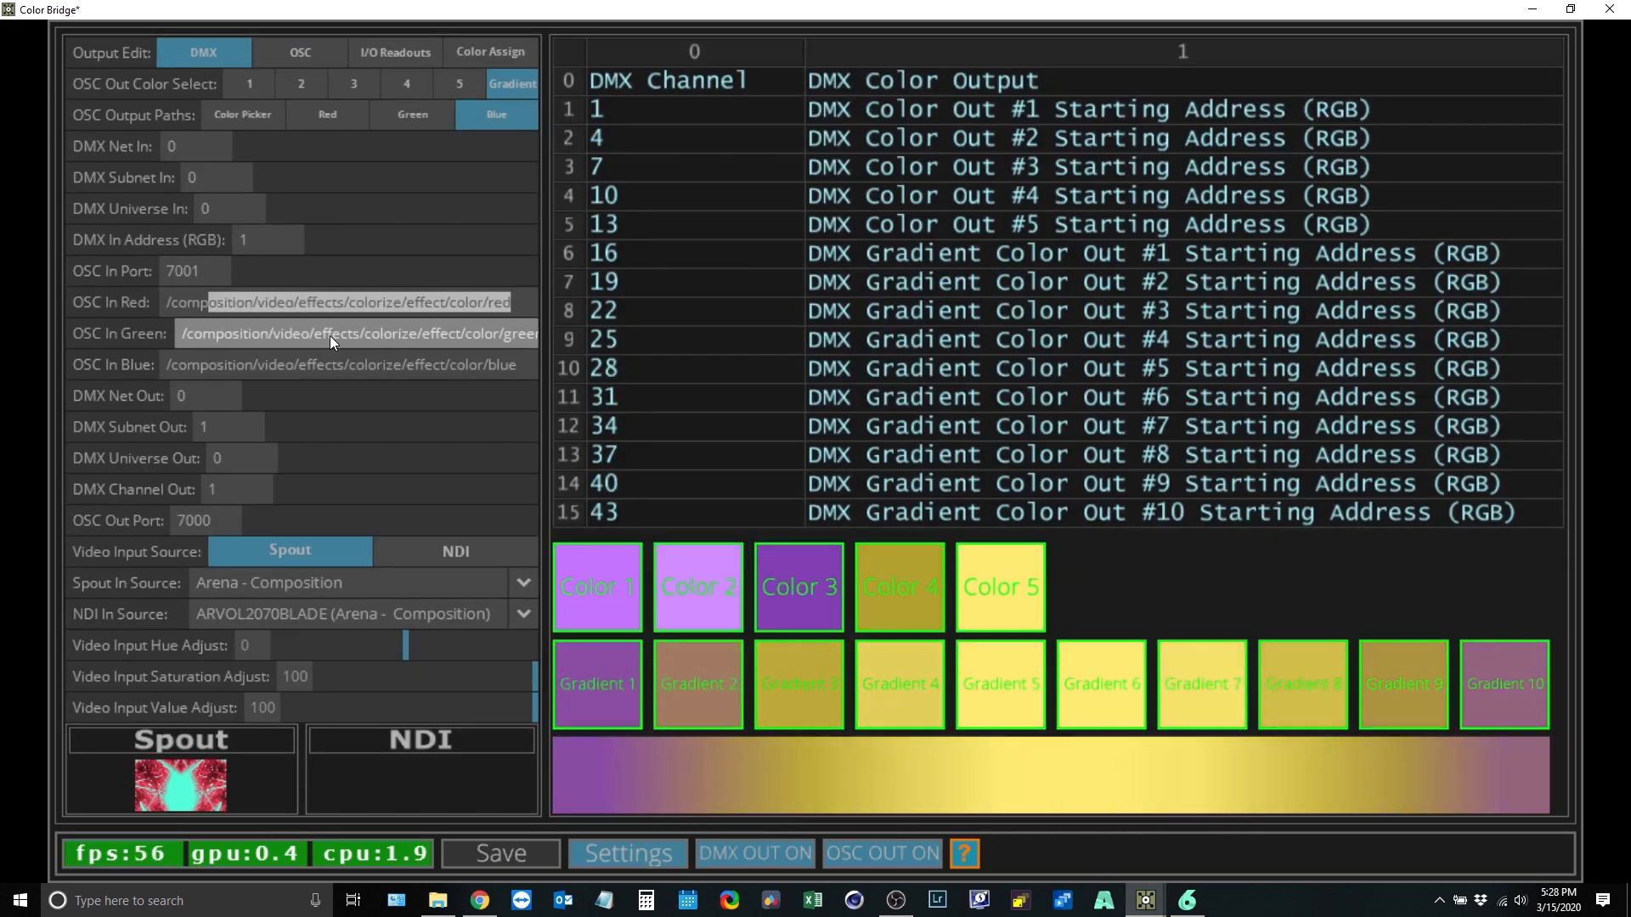
{"action": "left_click_drag", "start_coordinate": [258, 366], "coordinate": [383, 367]}
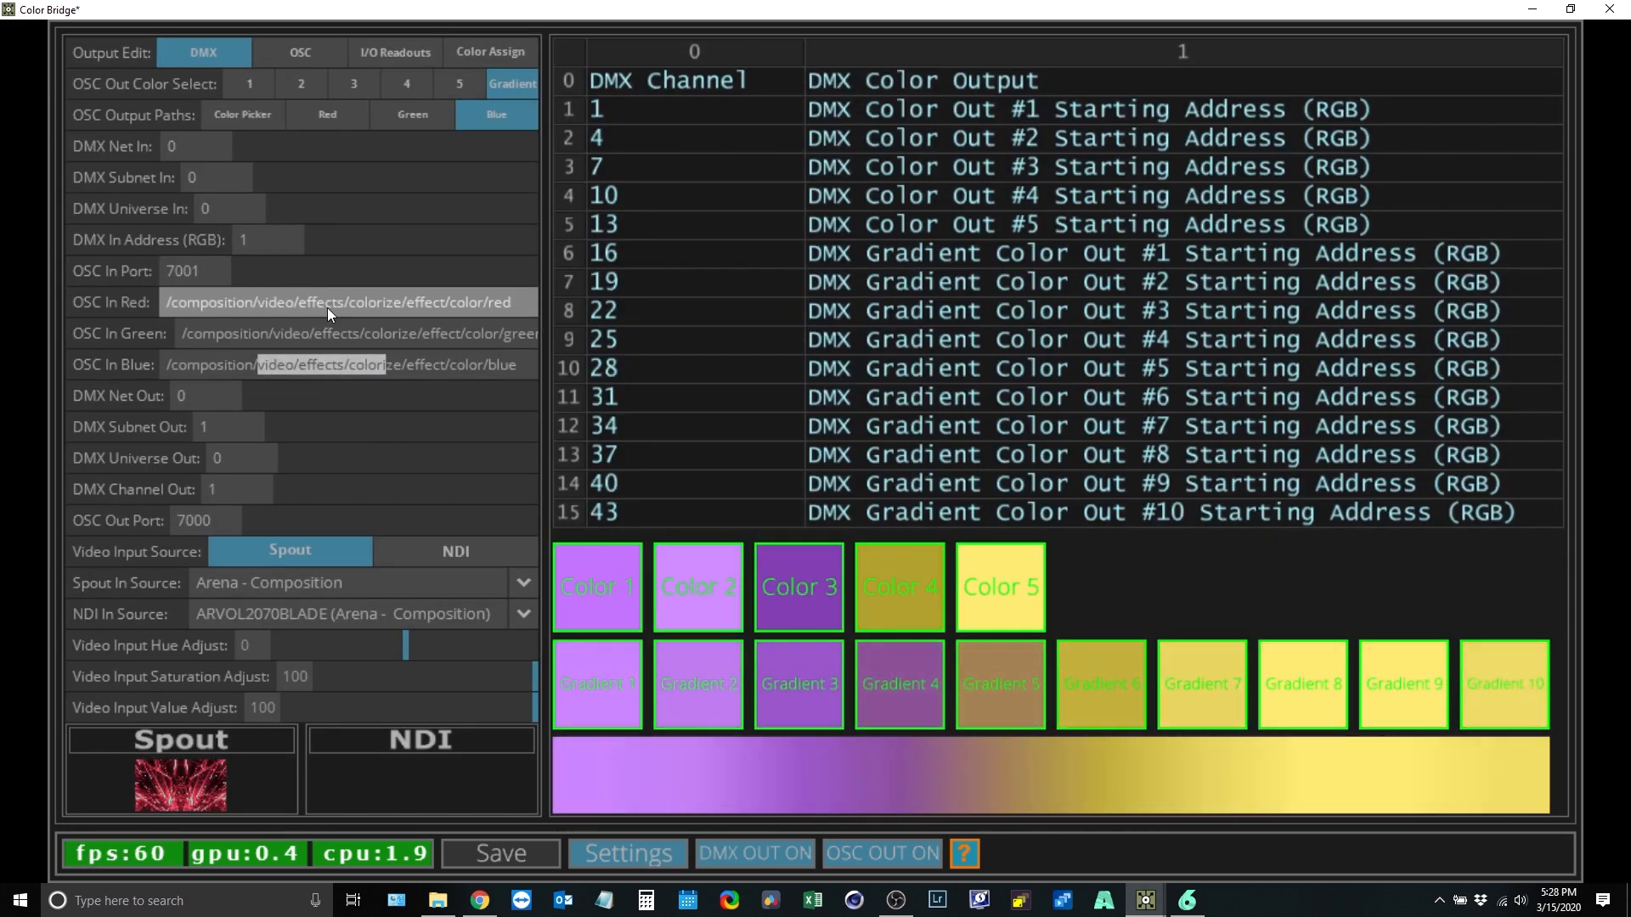
{"action": "left_click", "coordinate": [614, 849]}
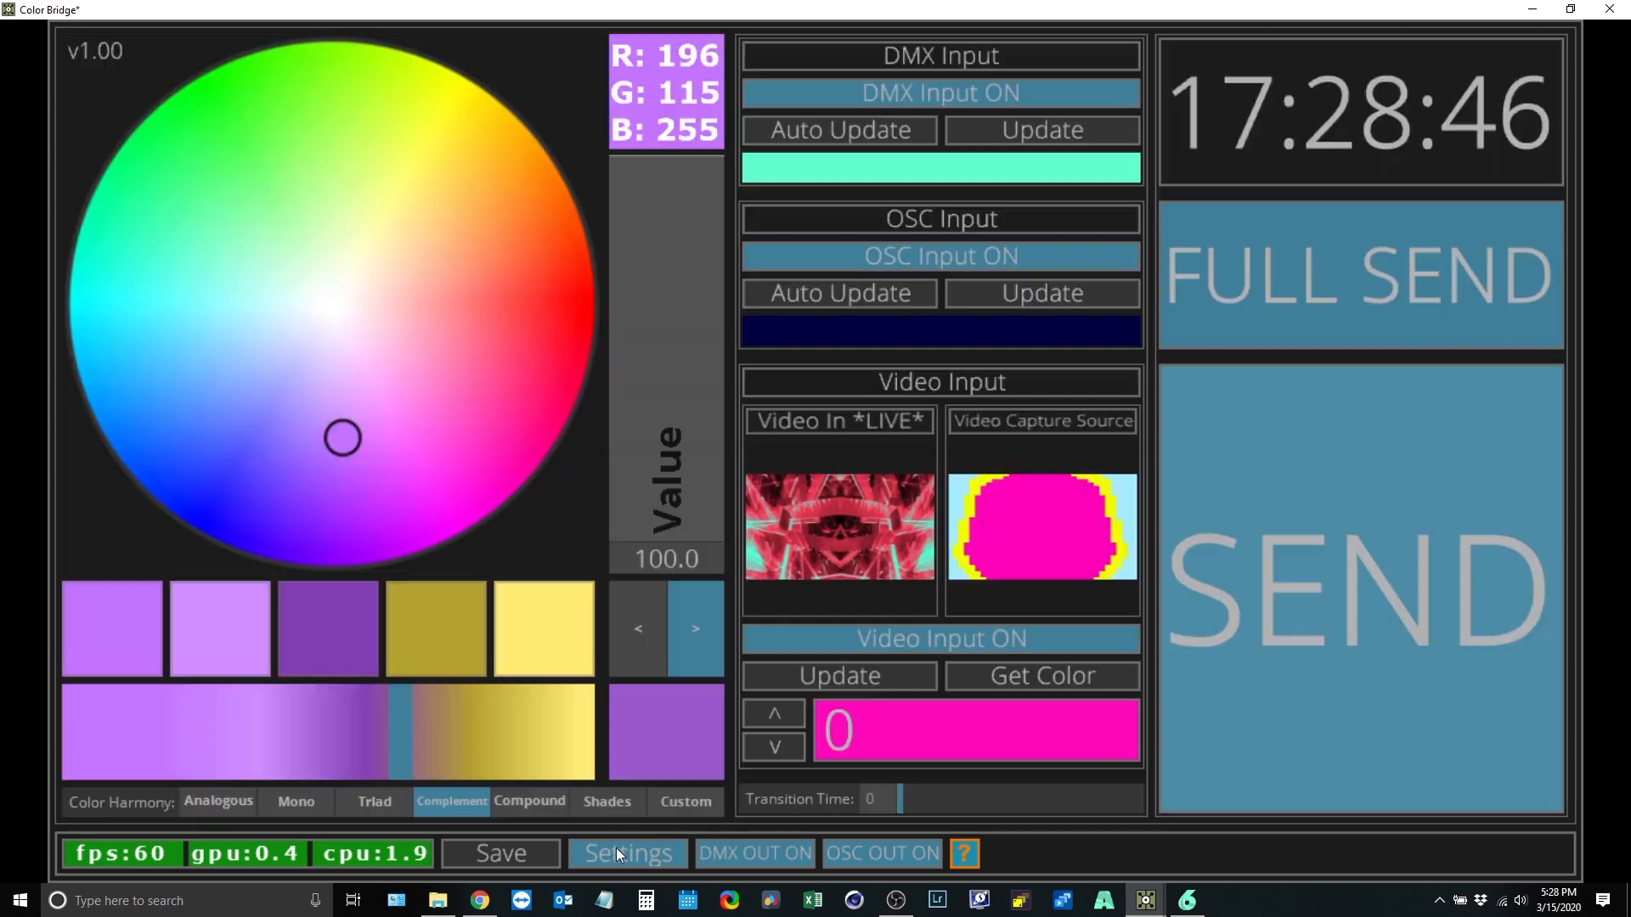
{"action": "left_click", "coordinate": [881, 297]}
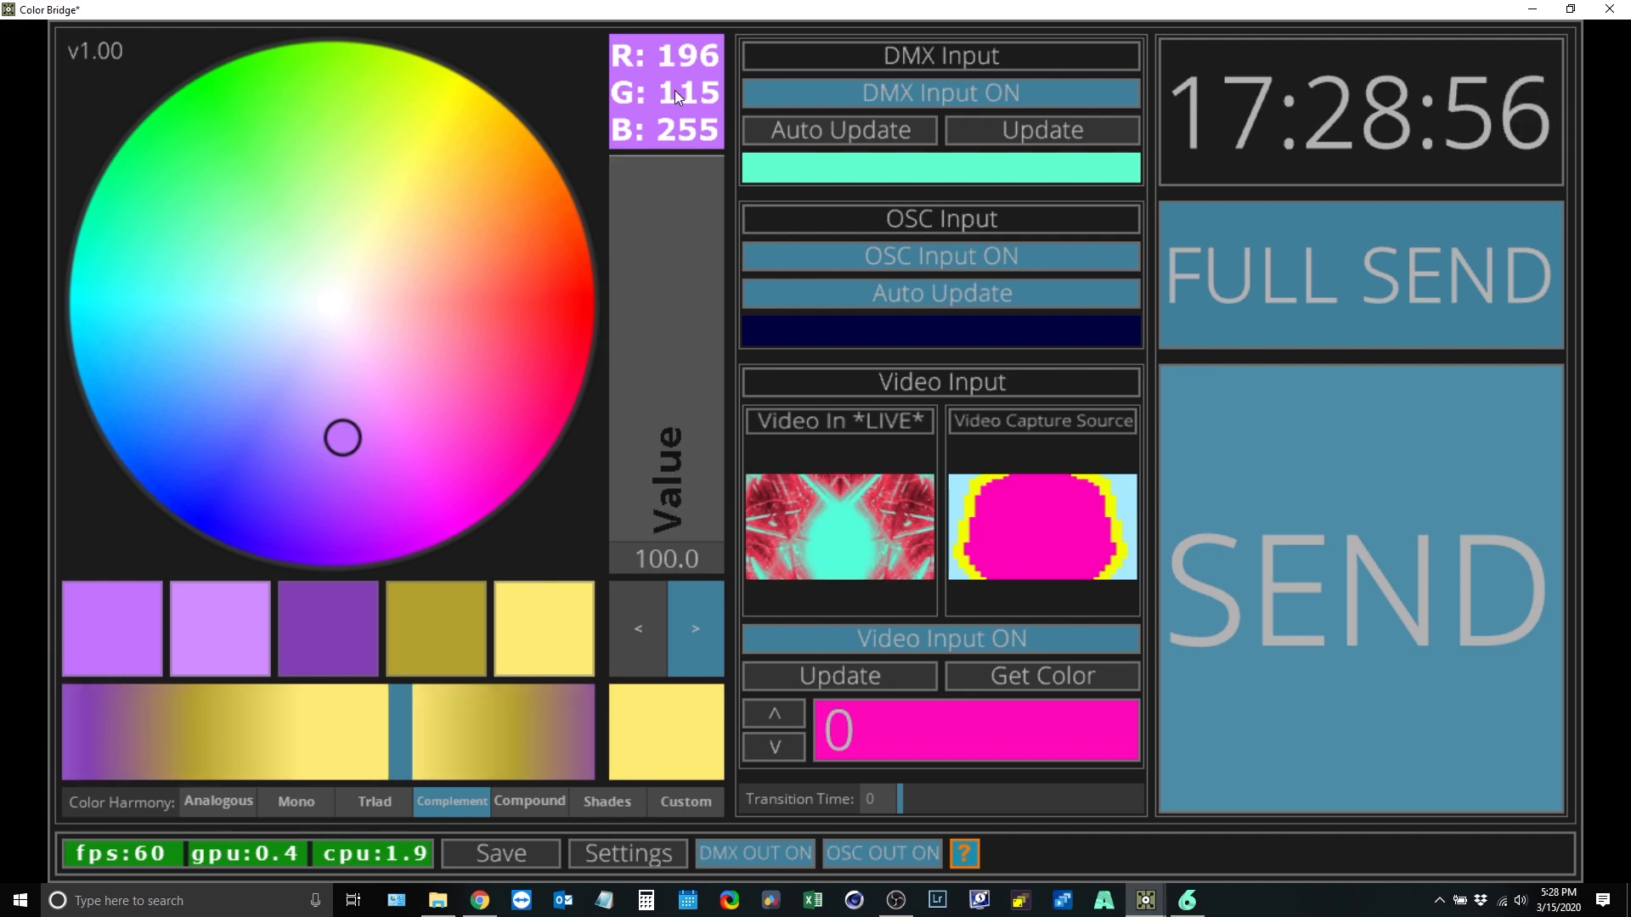
Step: Switch to Resolume Arena and bring up the spxlTriTonePro tone colors of the Abstract Energy clip
{"action": "left_click", "coordinate": [1153, 902]}
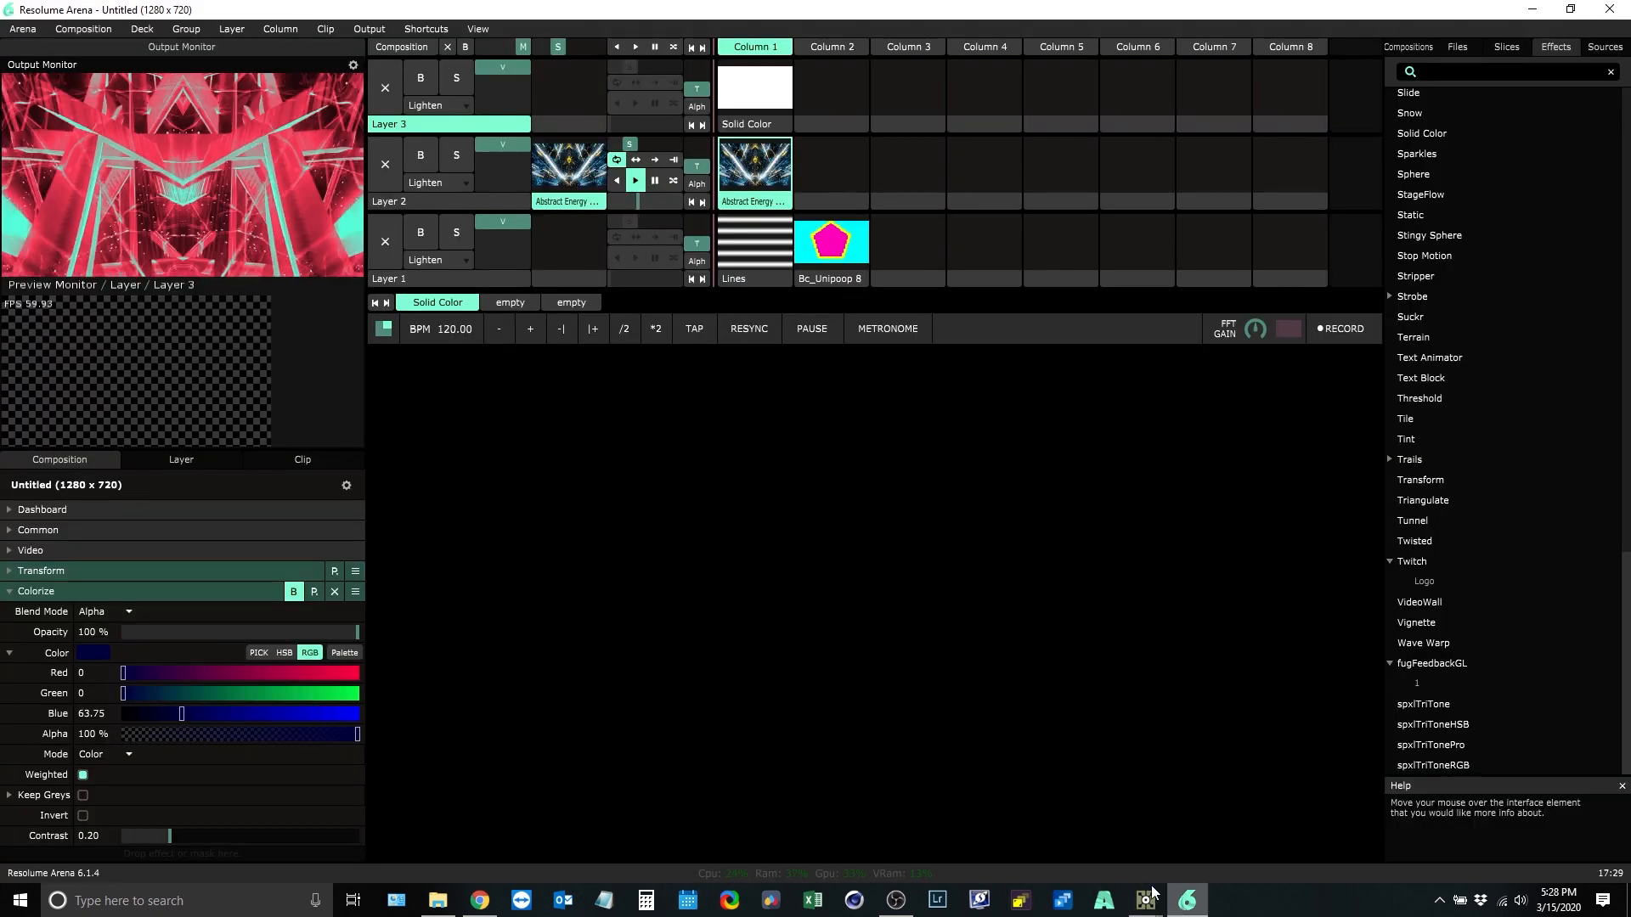
{"action": "left_click", "coordinate": [755, 204]}
{"action": "scroll", "coordinate": [158, 786], "scroll_direction": "down", "scroll_amount": 3}
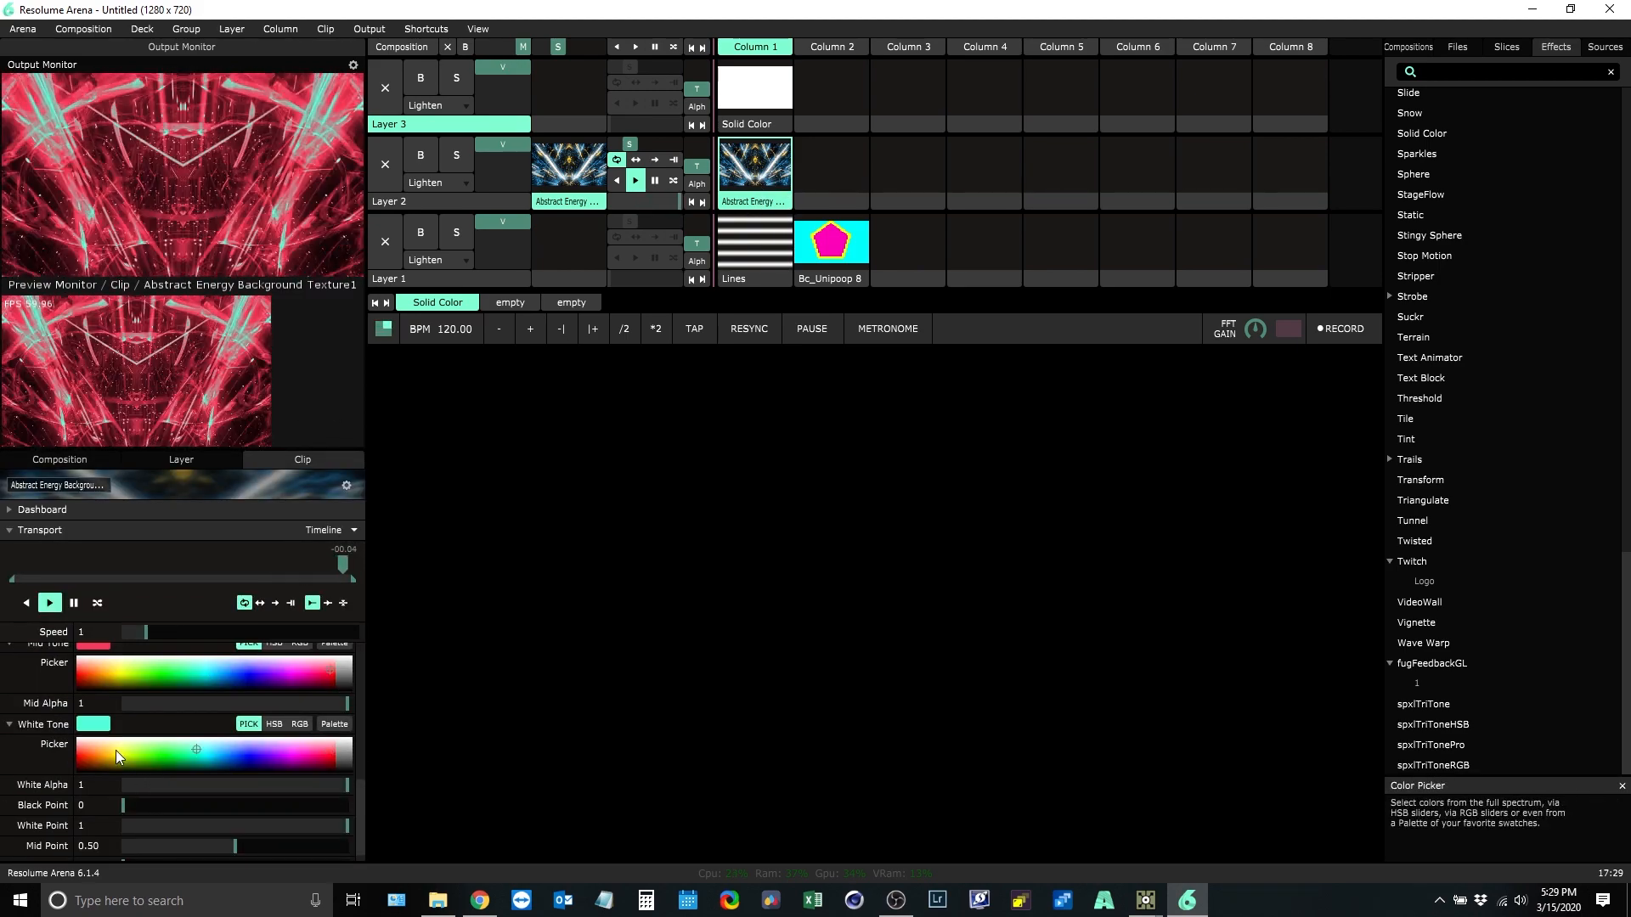
{"action": "scroll", "coordinate": [116, 749], "scroll_direction": "up", "scroll_amount": 2}
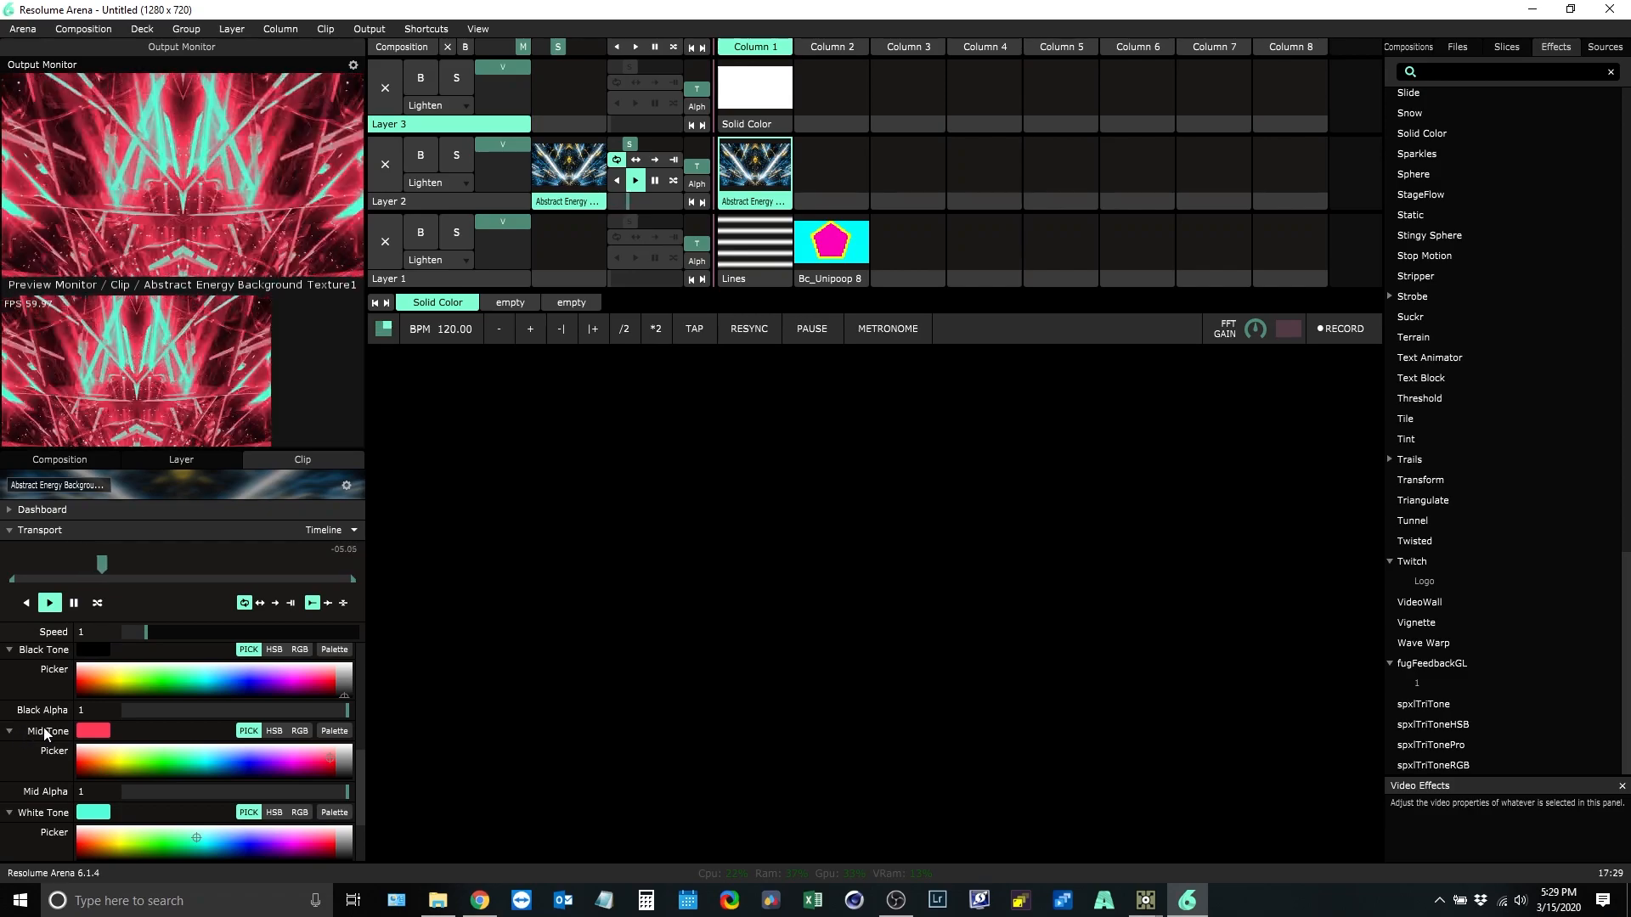
Step: Copy the absolute OSC input address of the clip's Mid Tone color from OSC shortcut editing, and exit the editing mode
{"action": "left_click", "coordinate": [427, 30]}
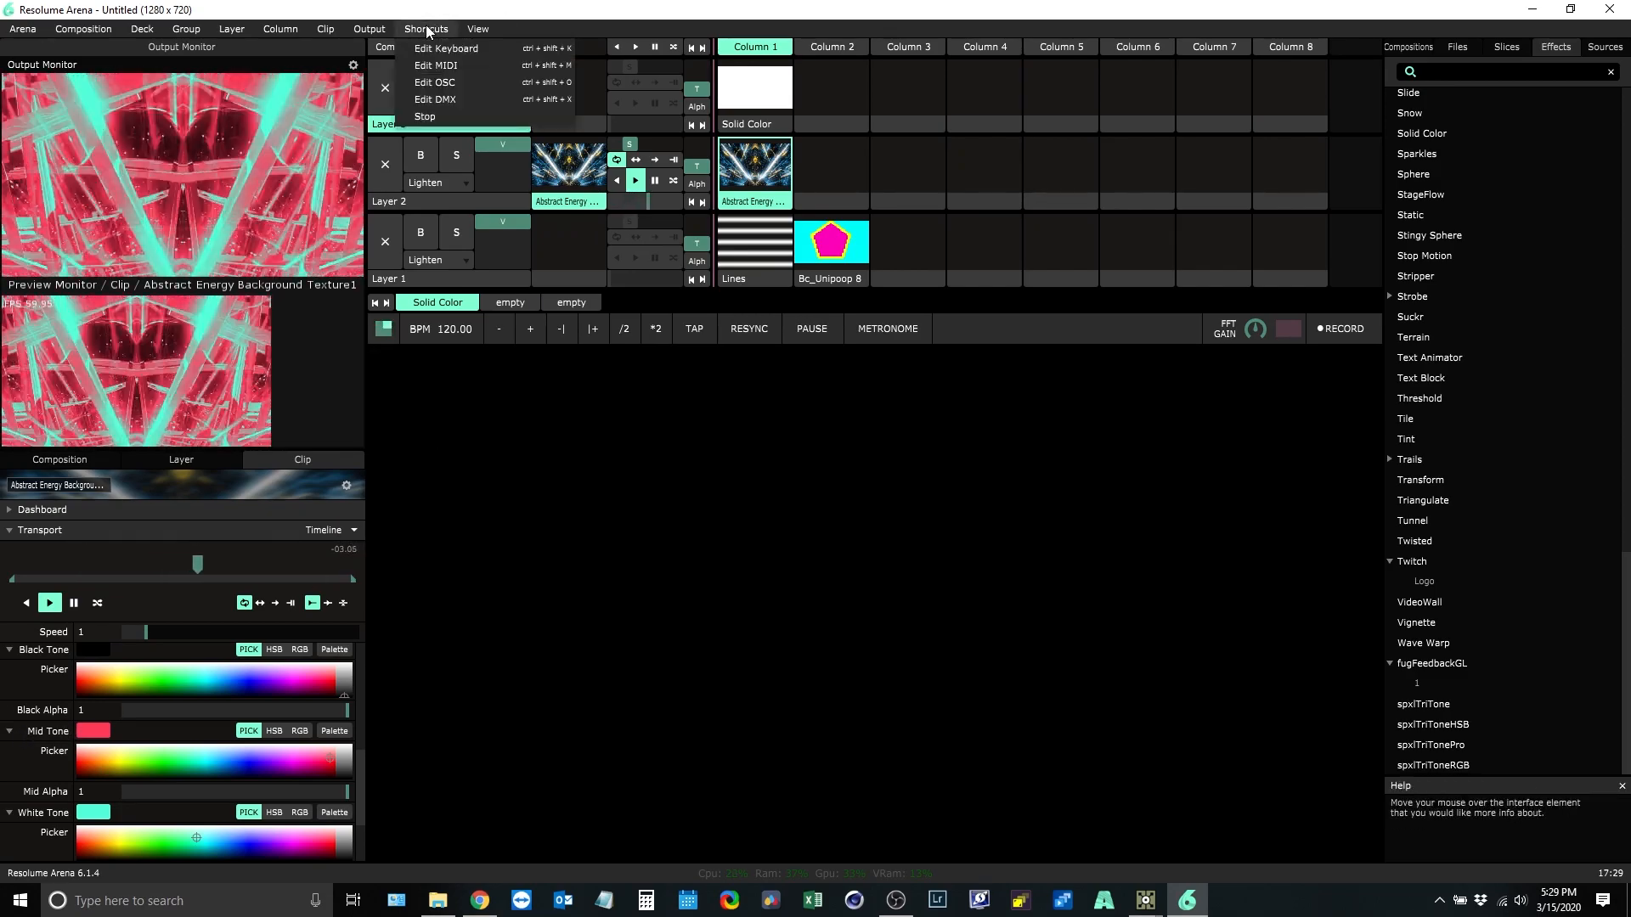
{"action": "left_click", "coordinate": [459, 82]}
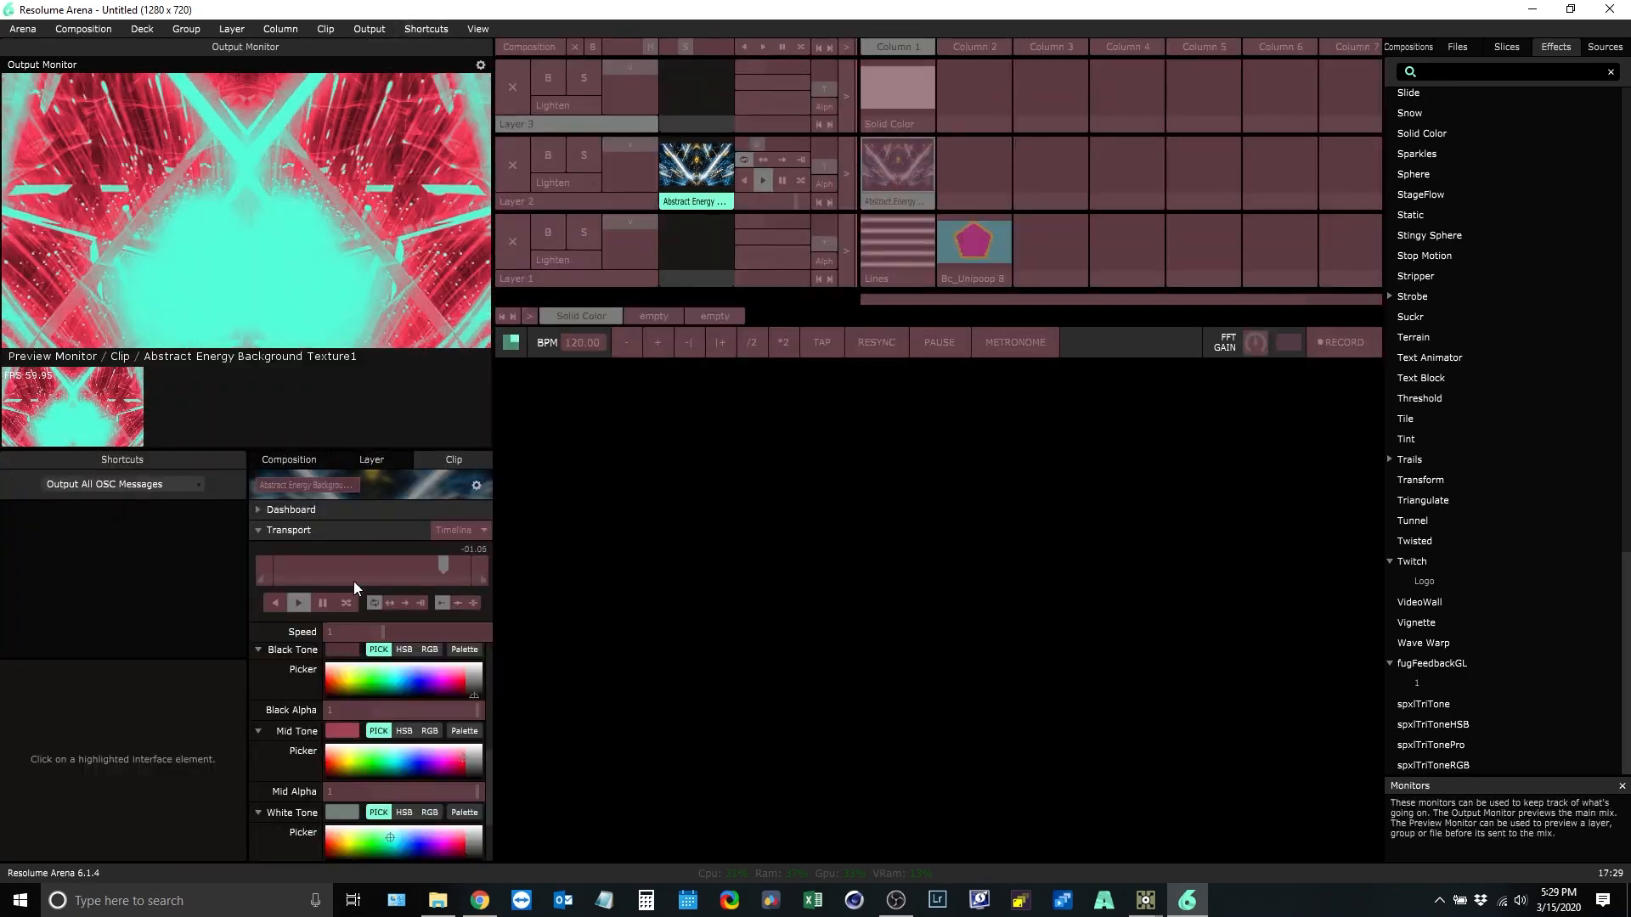
{"action": "left_click", "coordinate": [342, 730]}
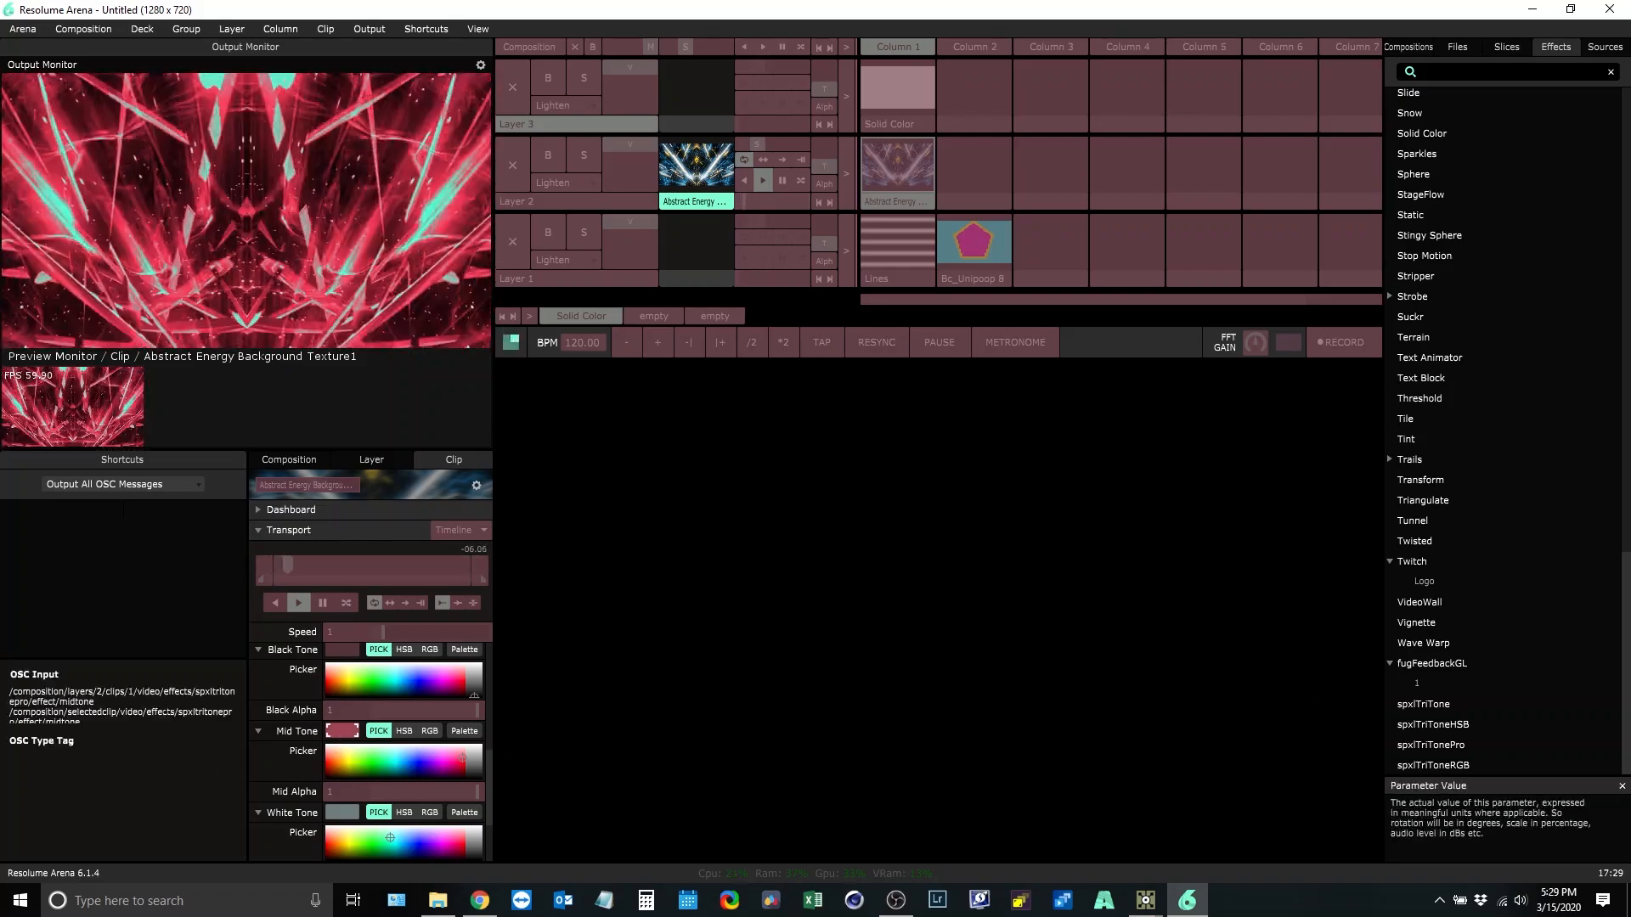
{"action": "left_click", "coordinate": [10, 692]}
{"action": "left_click_drag", "start_coordinate": [10, 692], "coordinate": [60, 692]}
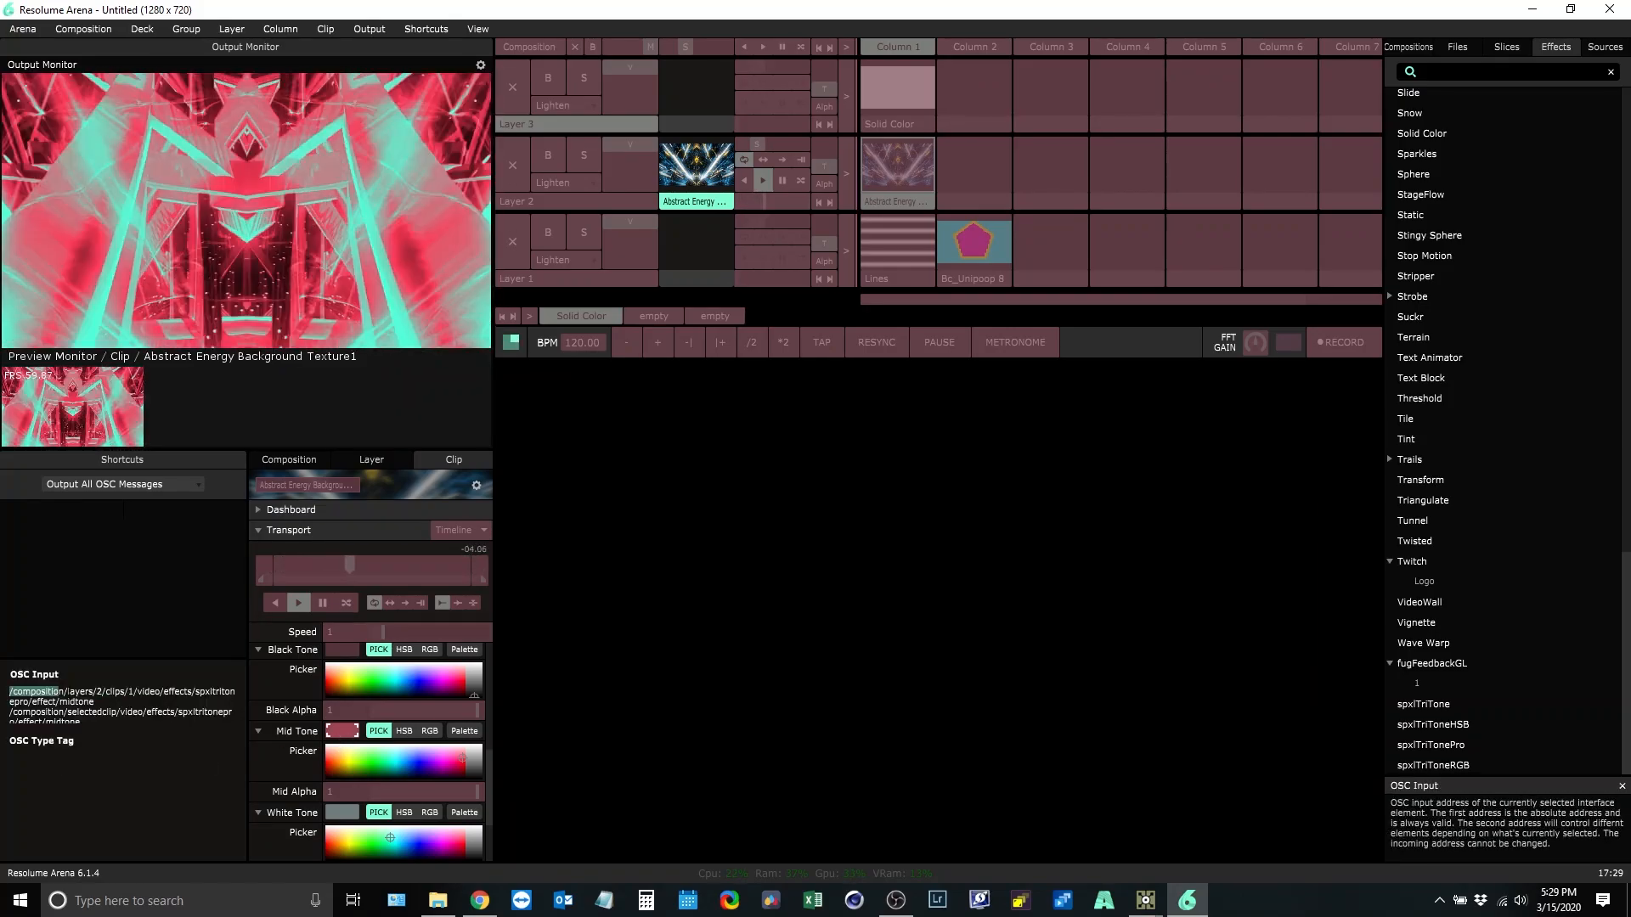
{"action": "left_click", "coordinate": [13, 688]}
{"action": "key", "text": "ctrl+c"}
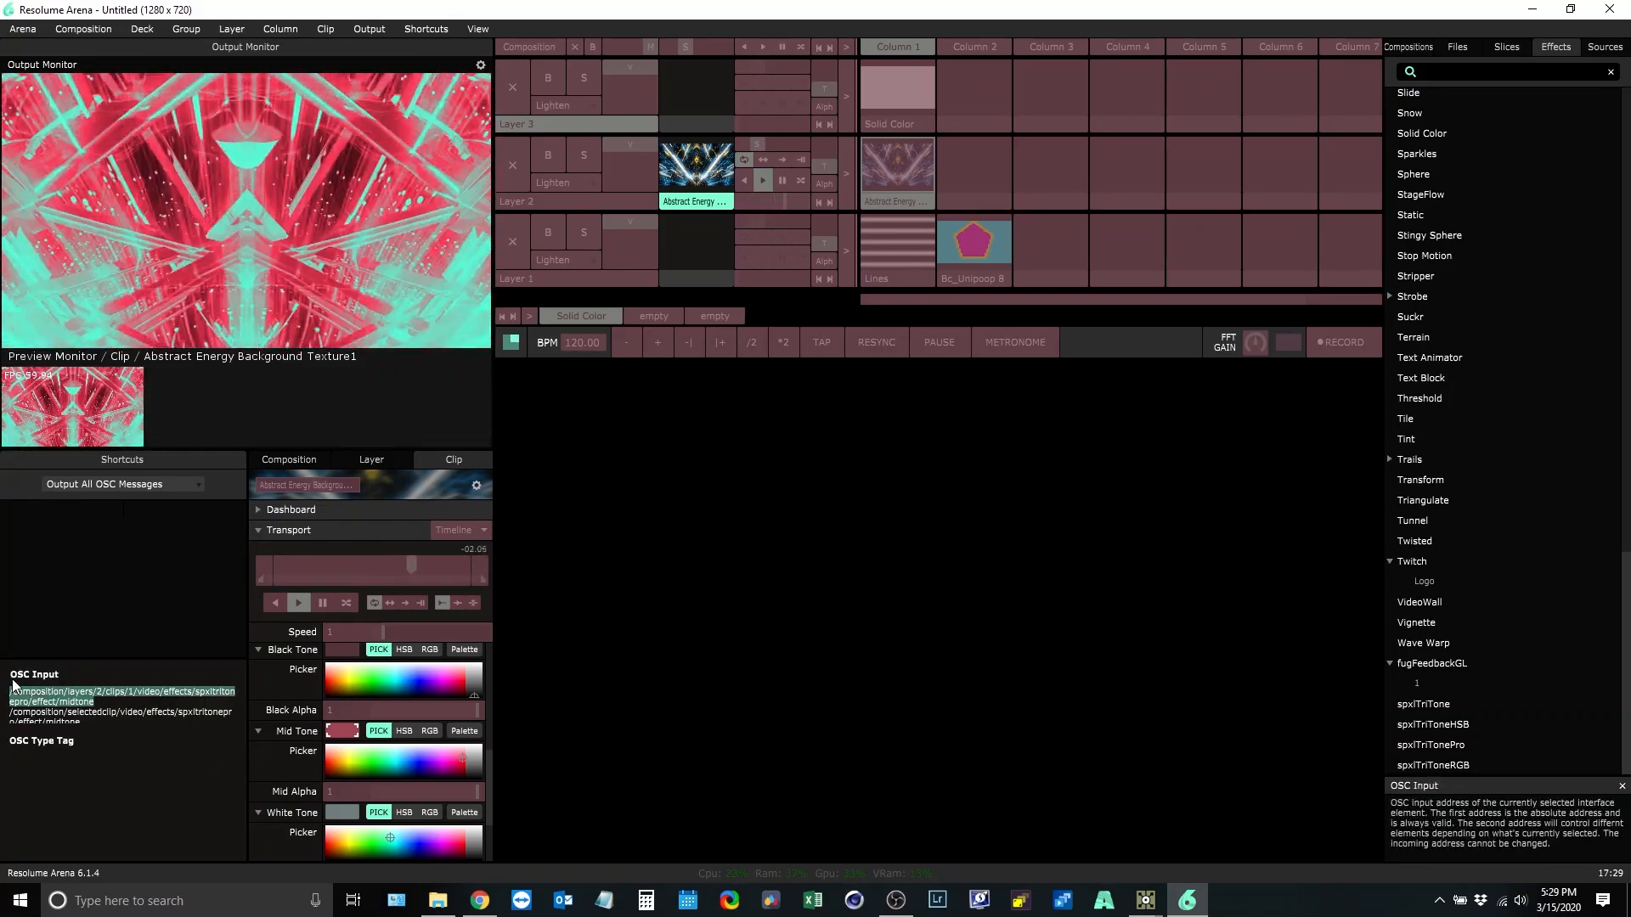
{"action": "key", "text": "Escape"}
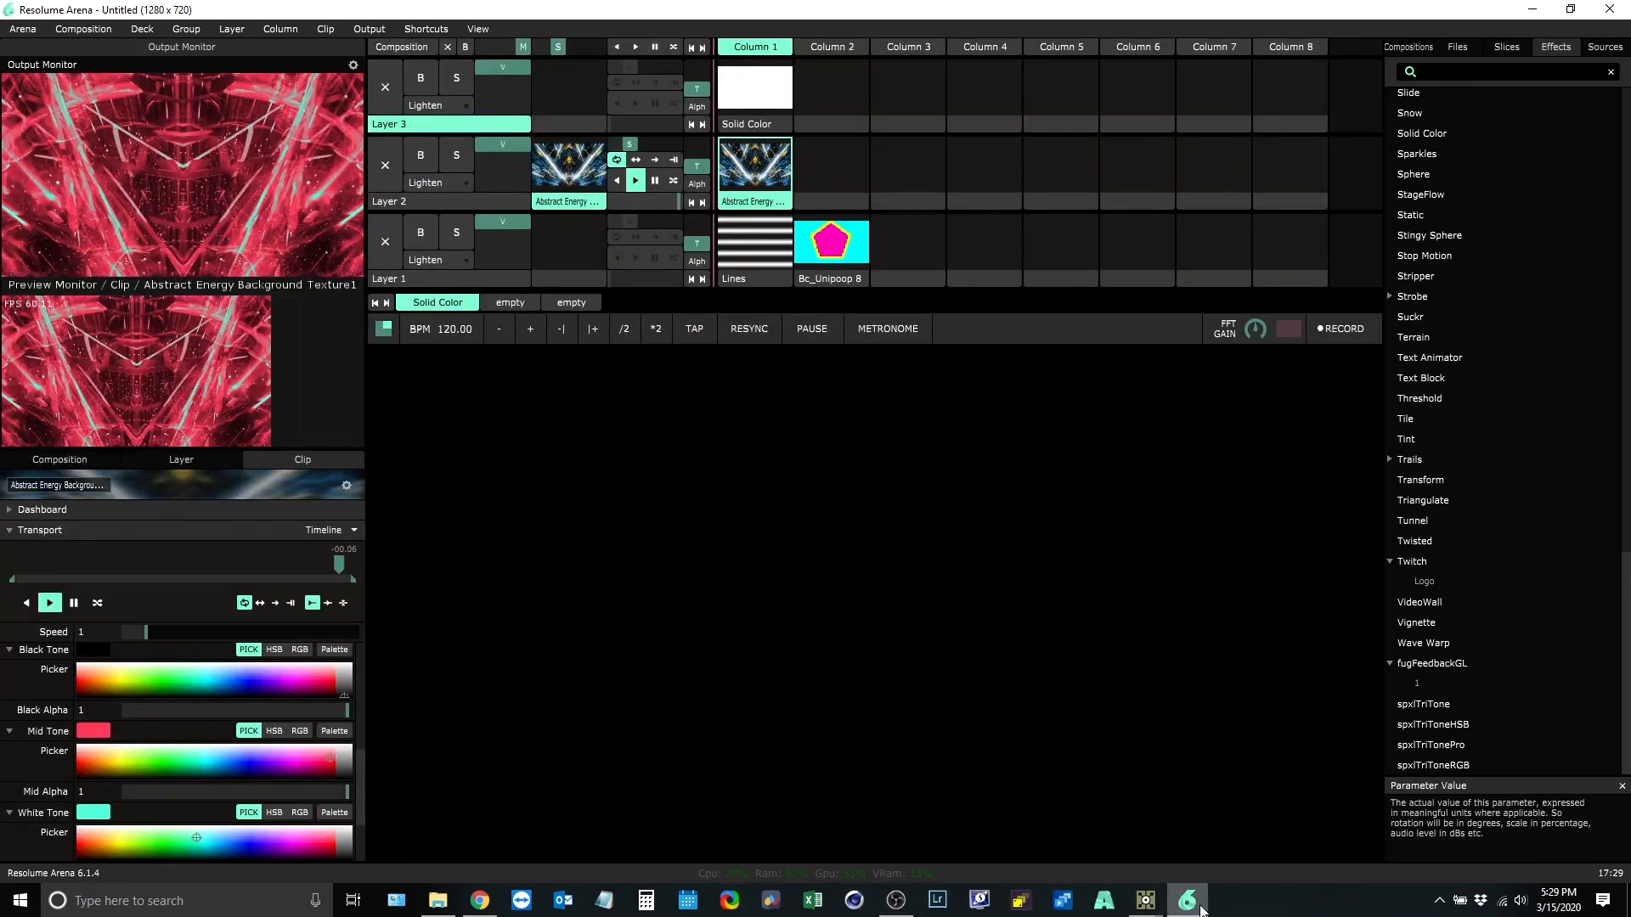
Step: Switch to Color Bridge and bring up the Color Picker OSC output paths for output color 5 in the settings
{"action": "mouse_move", "coordinate": [1146, 900]}
{"action": "left_click", "coordinate": [1234, 819]}
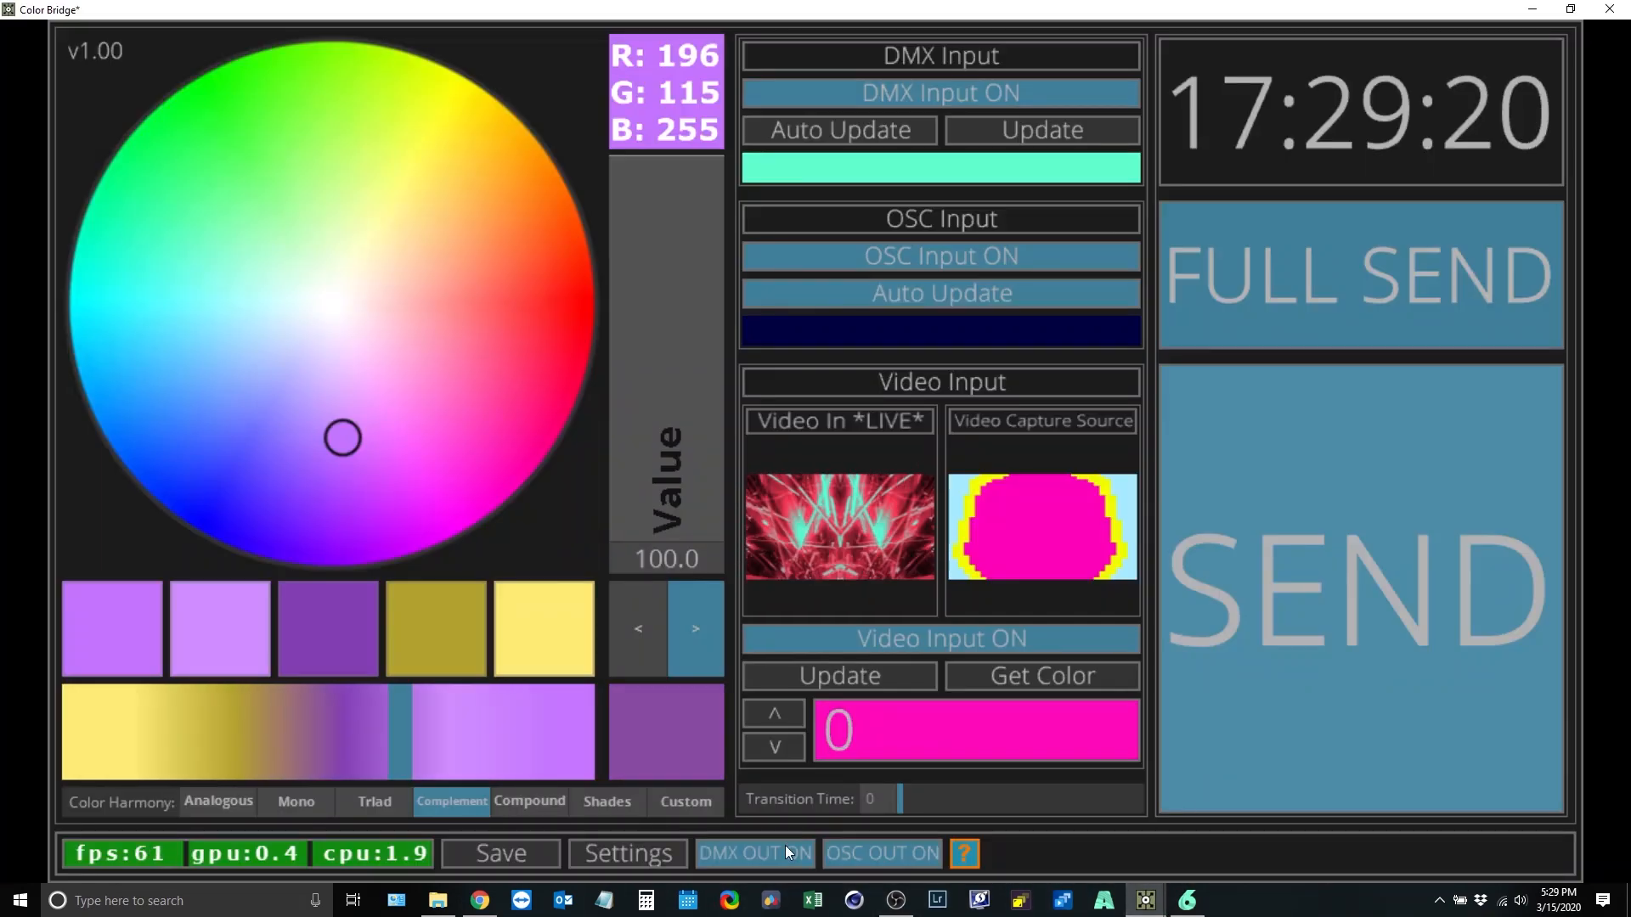
{"action": "left_click", "coordinate": [640, 853]}
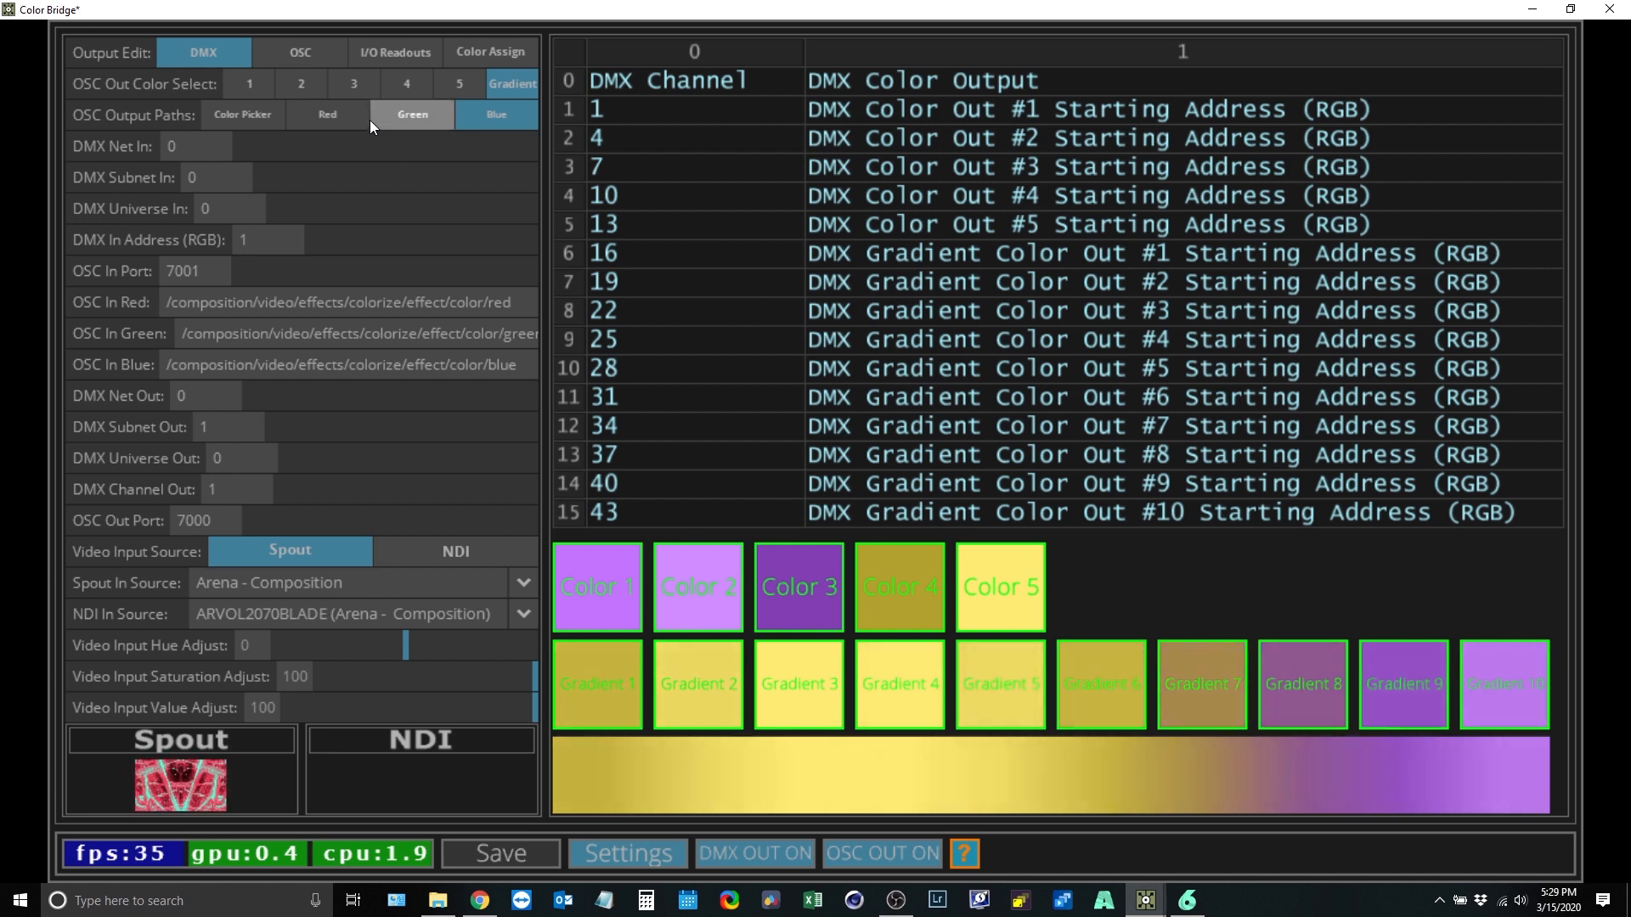
{"action": "left_click", "coordinate": [284, 54]}
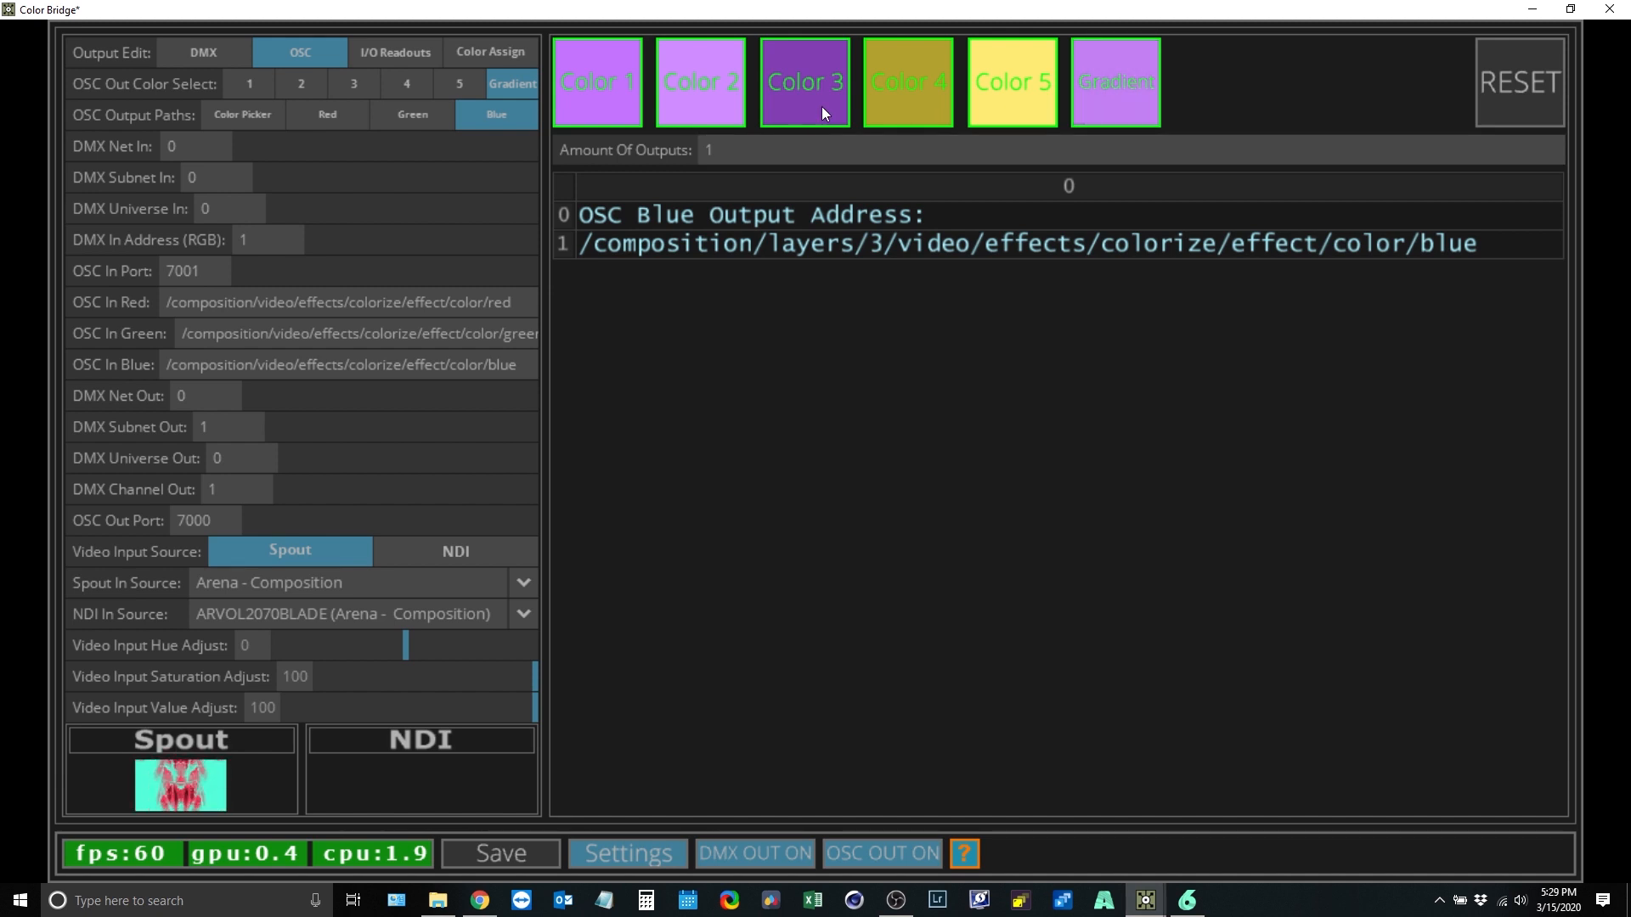
{"action": "left_click", "coordinate": [455, 90]}
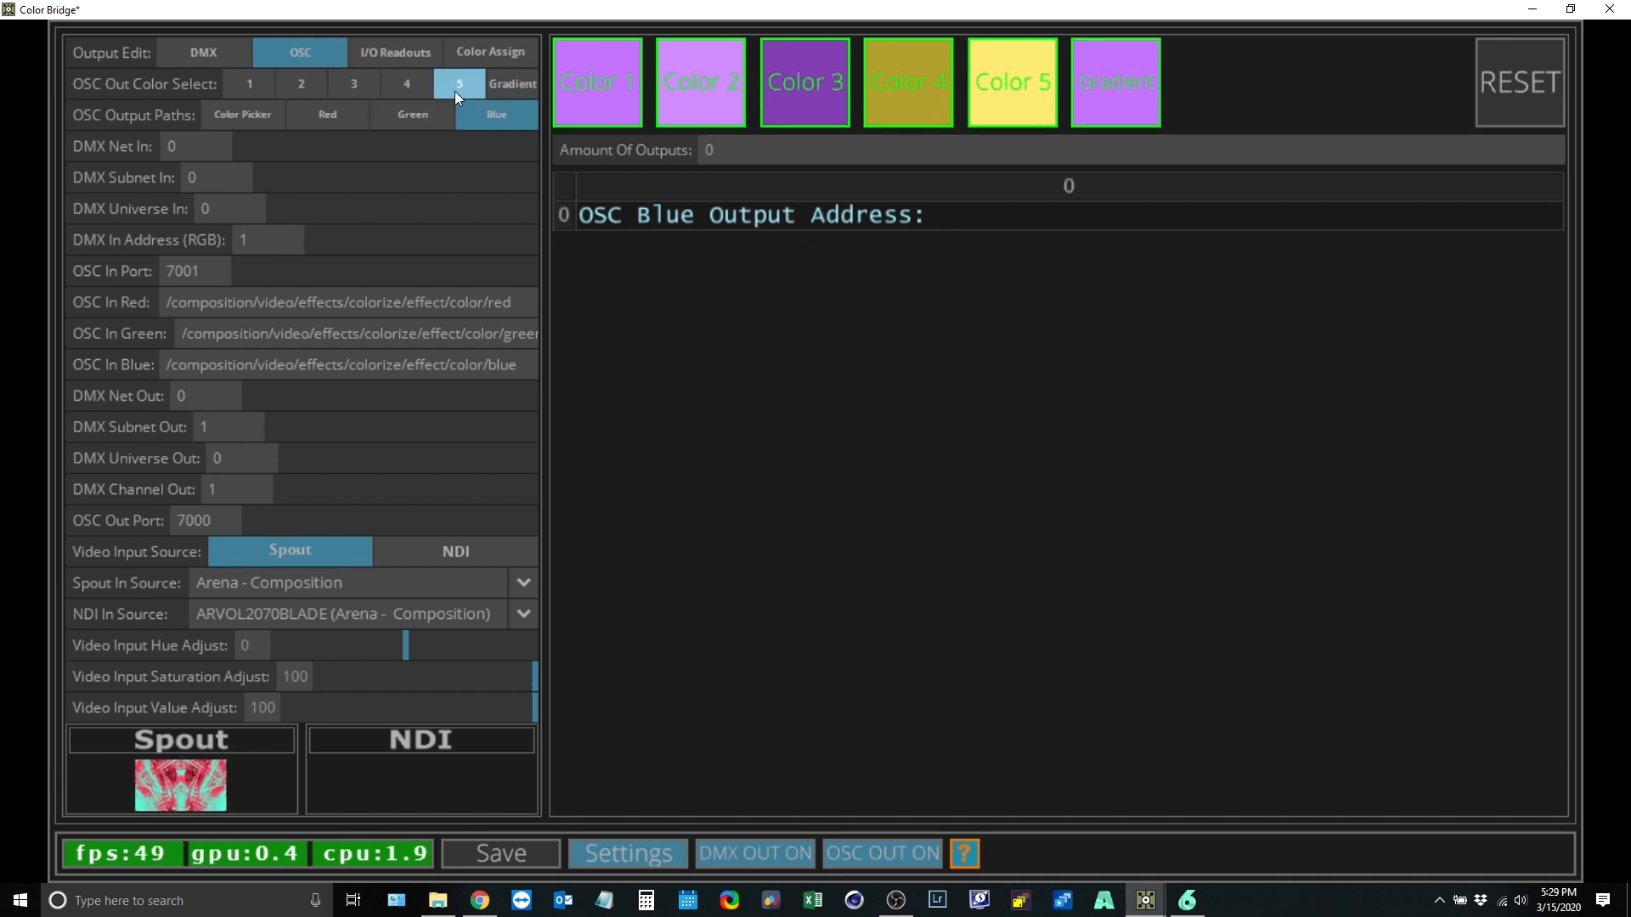
{"action": "left_click", "coordinate": [237, 114]}
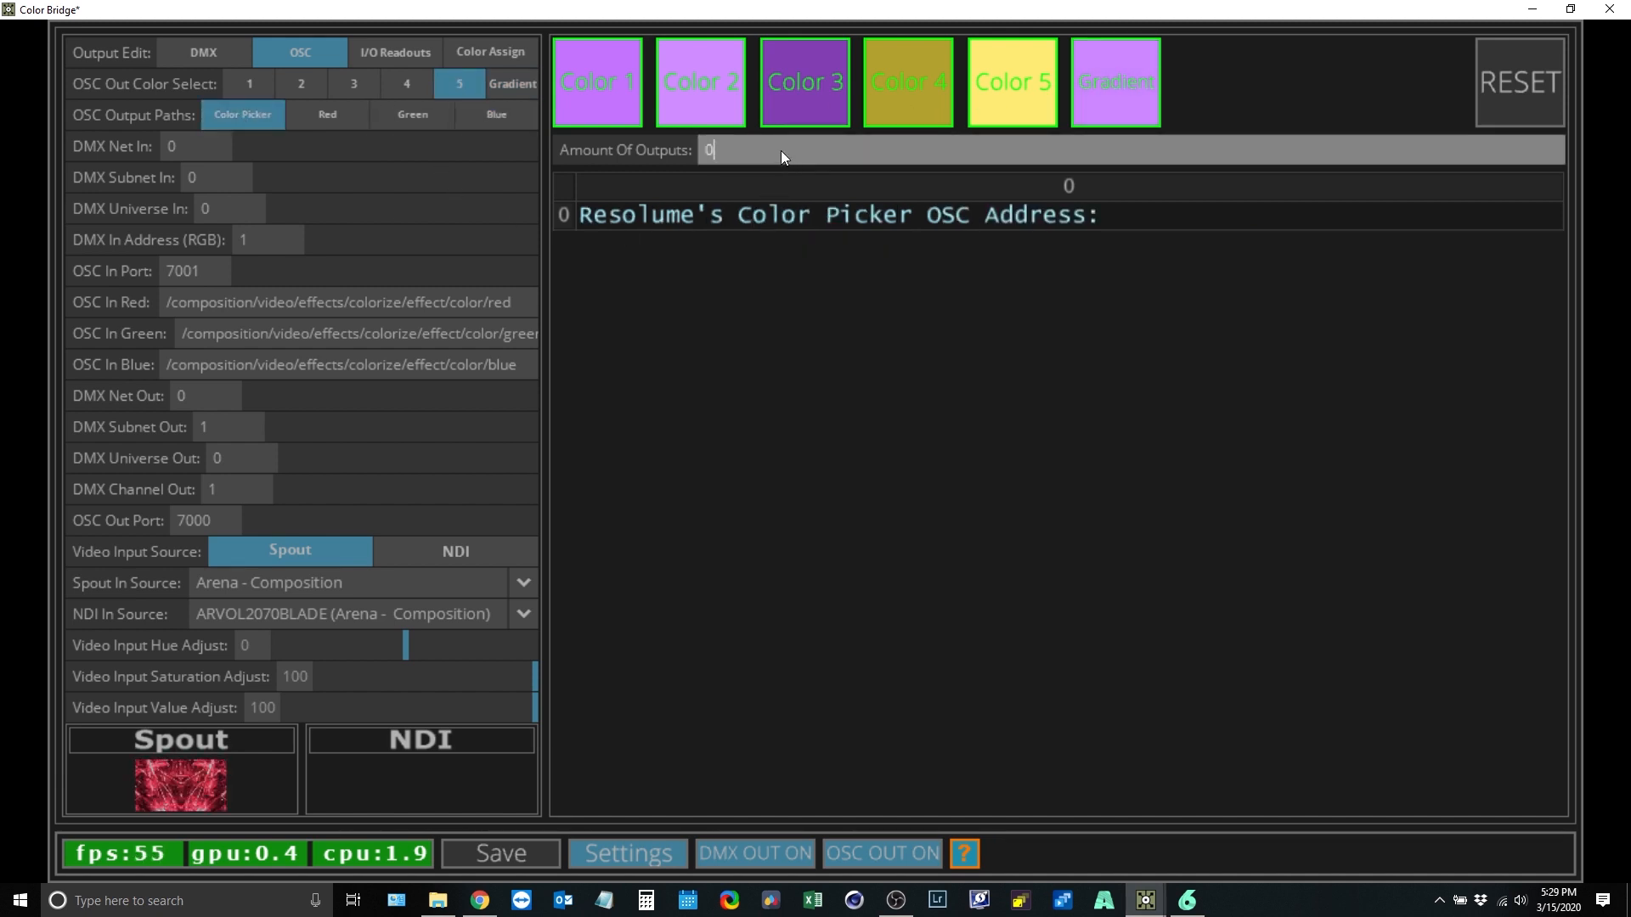
Step: Give color 5 one Color Picker output with the copied address /composition/layers/2/clips/1/video/effects/spxltritonepro/effect/midtone
{"action": "key", "text": "BackSpace"}
{"action": "type", "text": "1"}
{"action": "key", "text": "Return"}
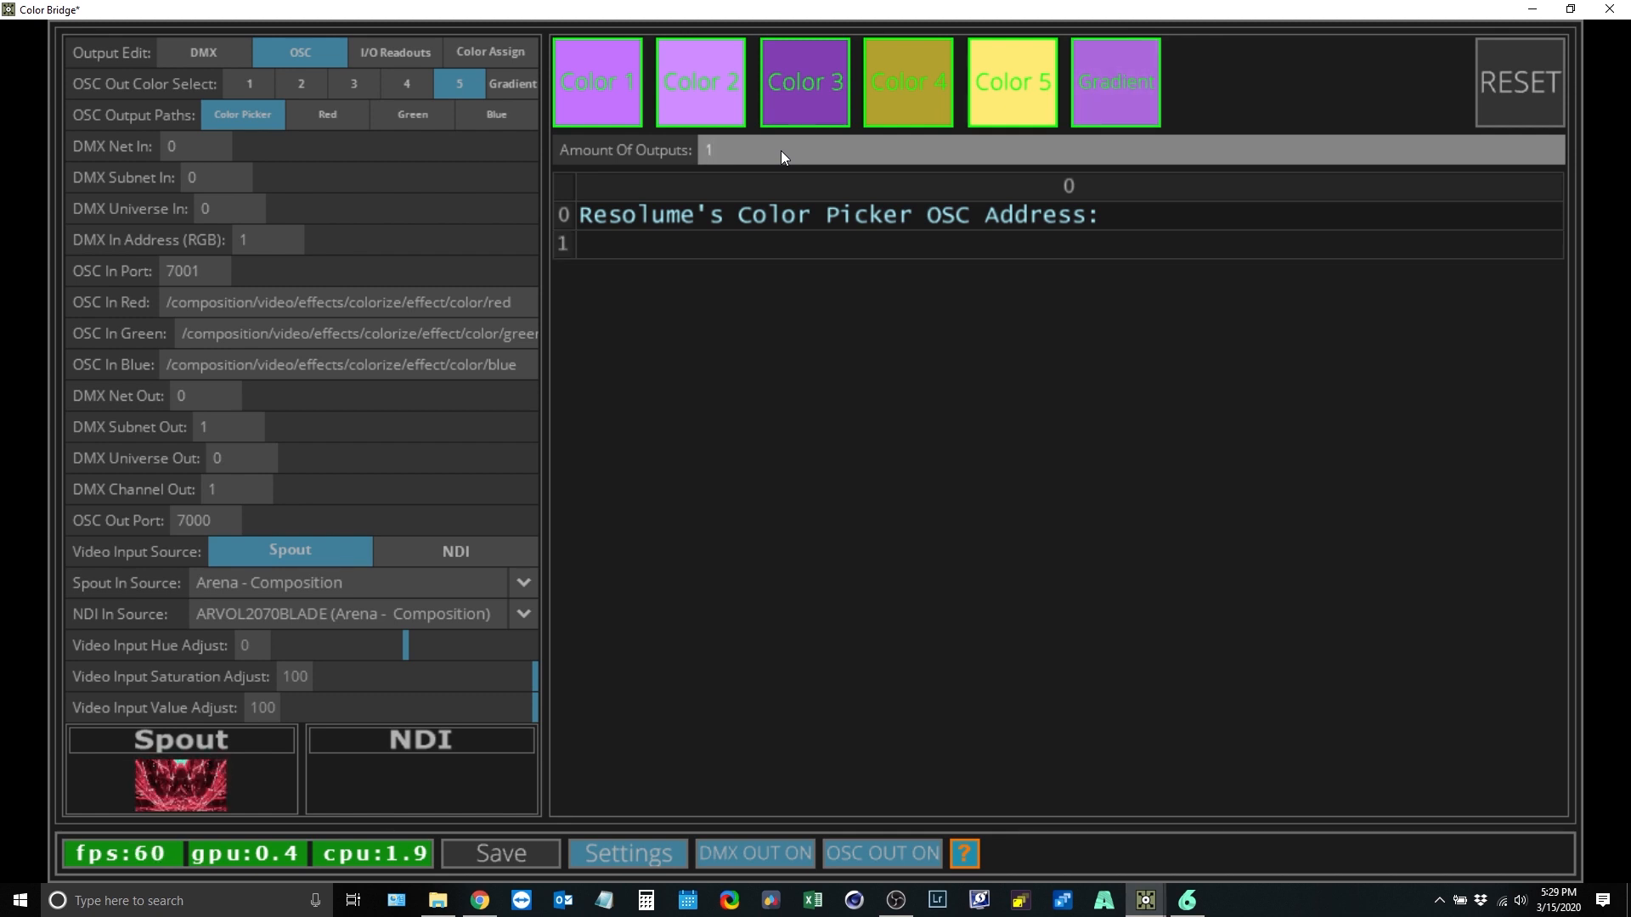
{"action": "left_click", "coordinate": [746, 244]}
{"action": "key", "text": "ctrl+v"}
{"action": "key", "text": "Return"}
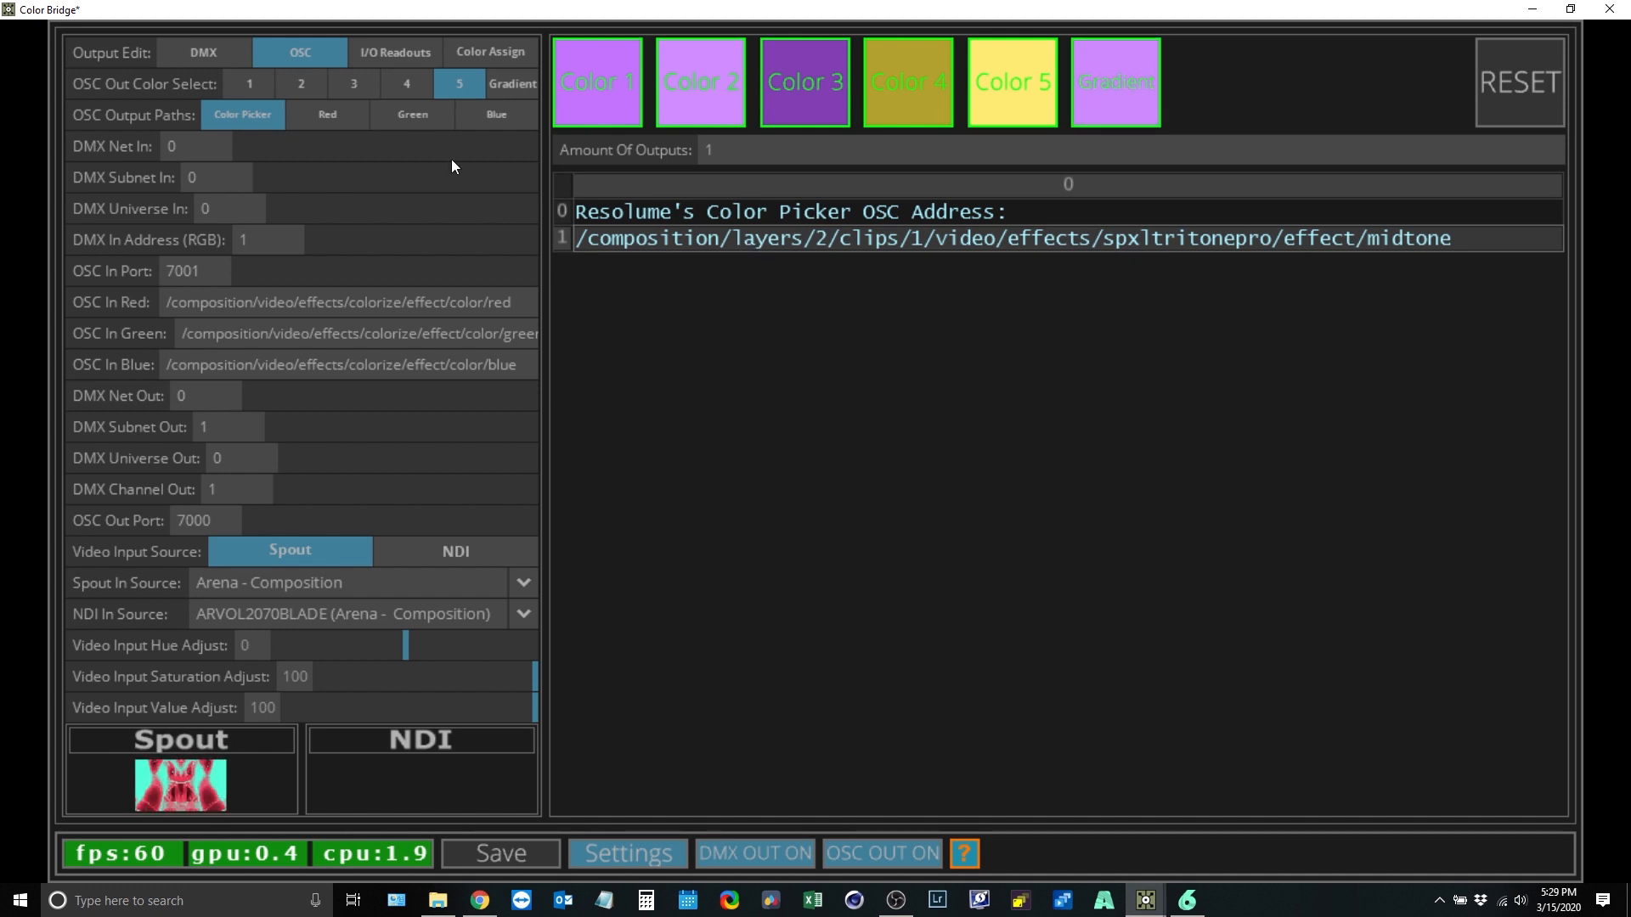
Step: Select OSC output color 1 and set its amount of Color Picker outputs to 1
{"action": "left_click", "coordinate": [251, 83]}
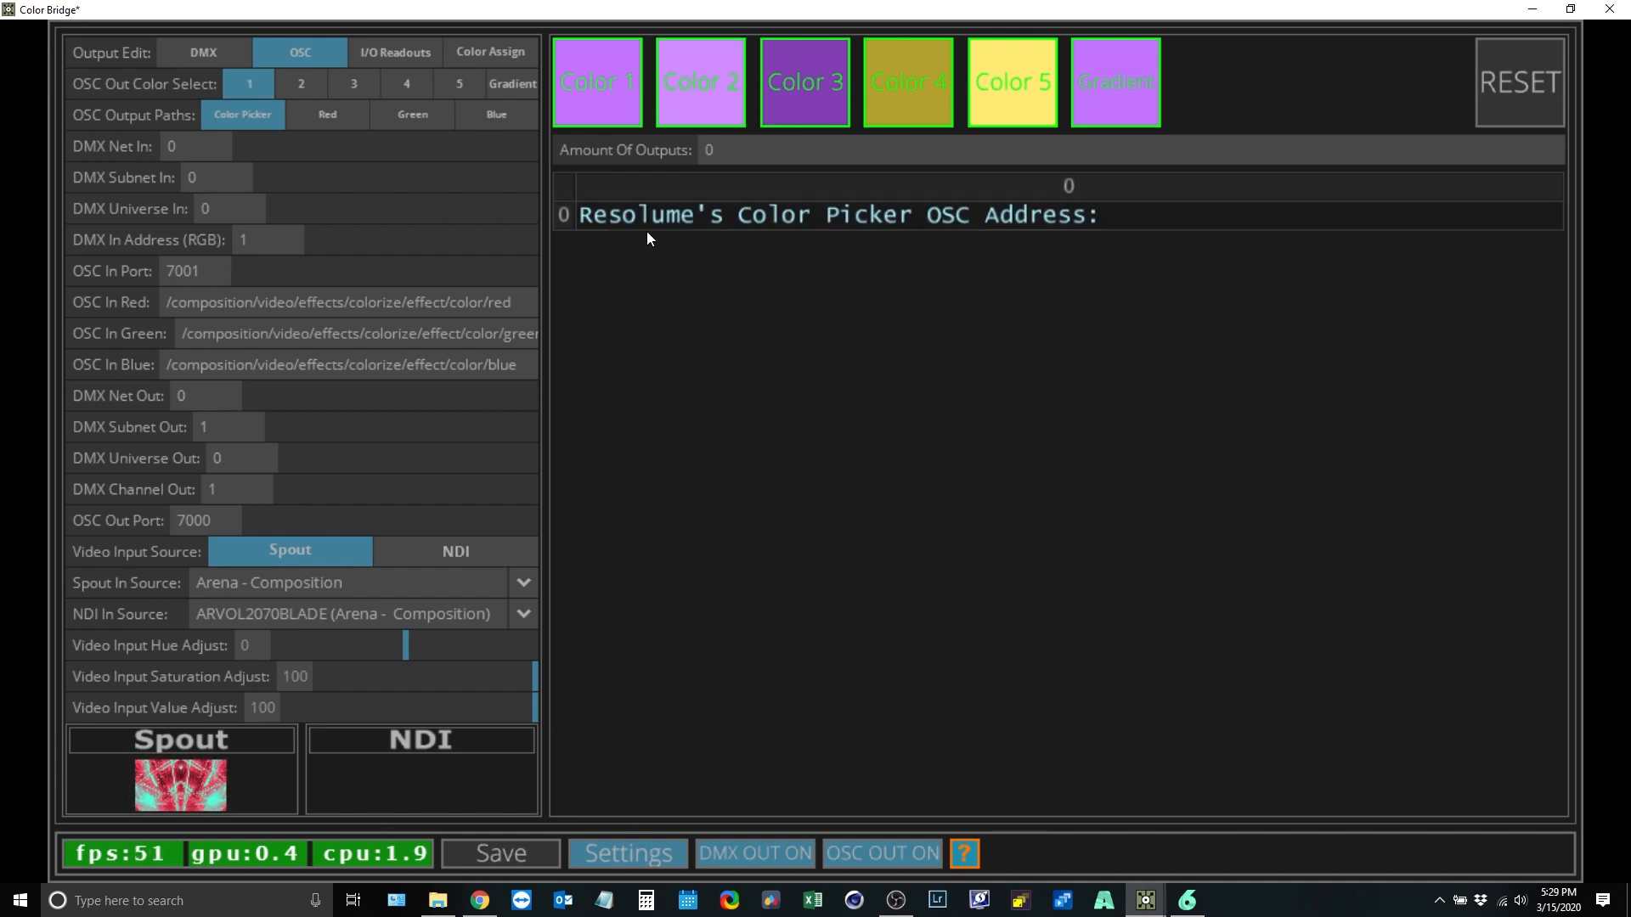
{"action": "left_click", "coordinate": [737, 153]}
{"action": "type", "text": "1"}
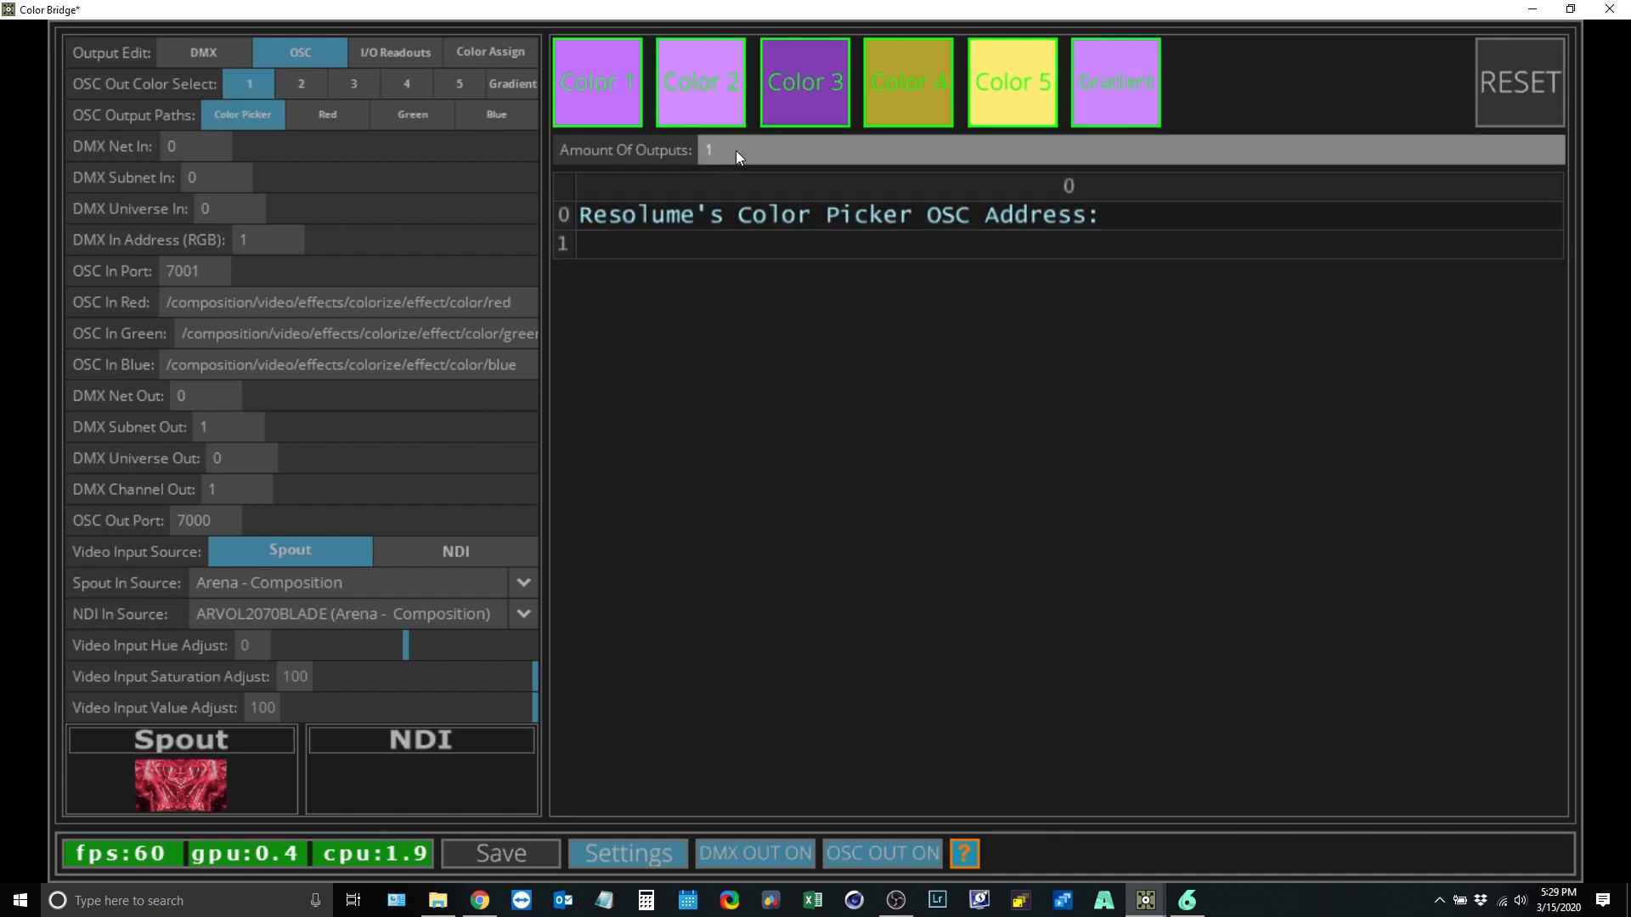
{"action": "key", "text": "Return"}
Step: Try the copied spxltritonepro address with the ending hightone as color 1's Color Picker OSC address
{"action": "left_click", "coordinate": [654, 244]}
{"action": "key", "text": "ctrl+v"}
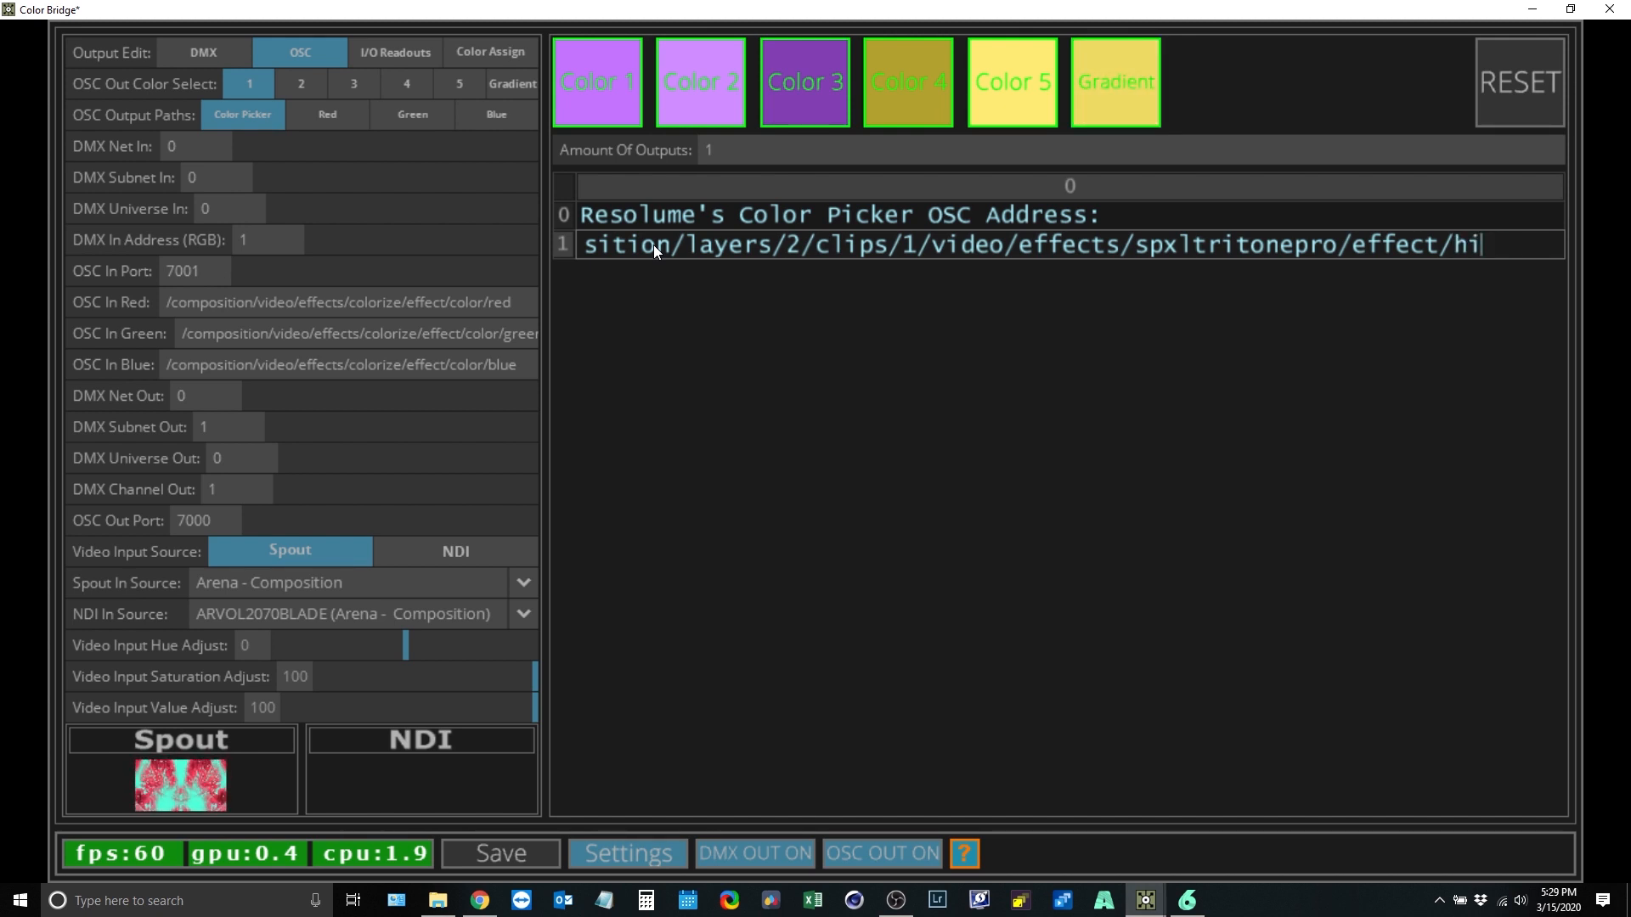
{"action": "type", "text": "hightone"}
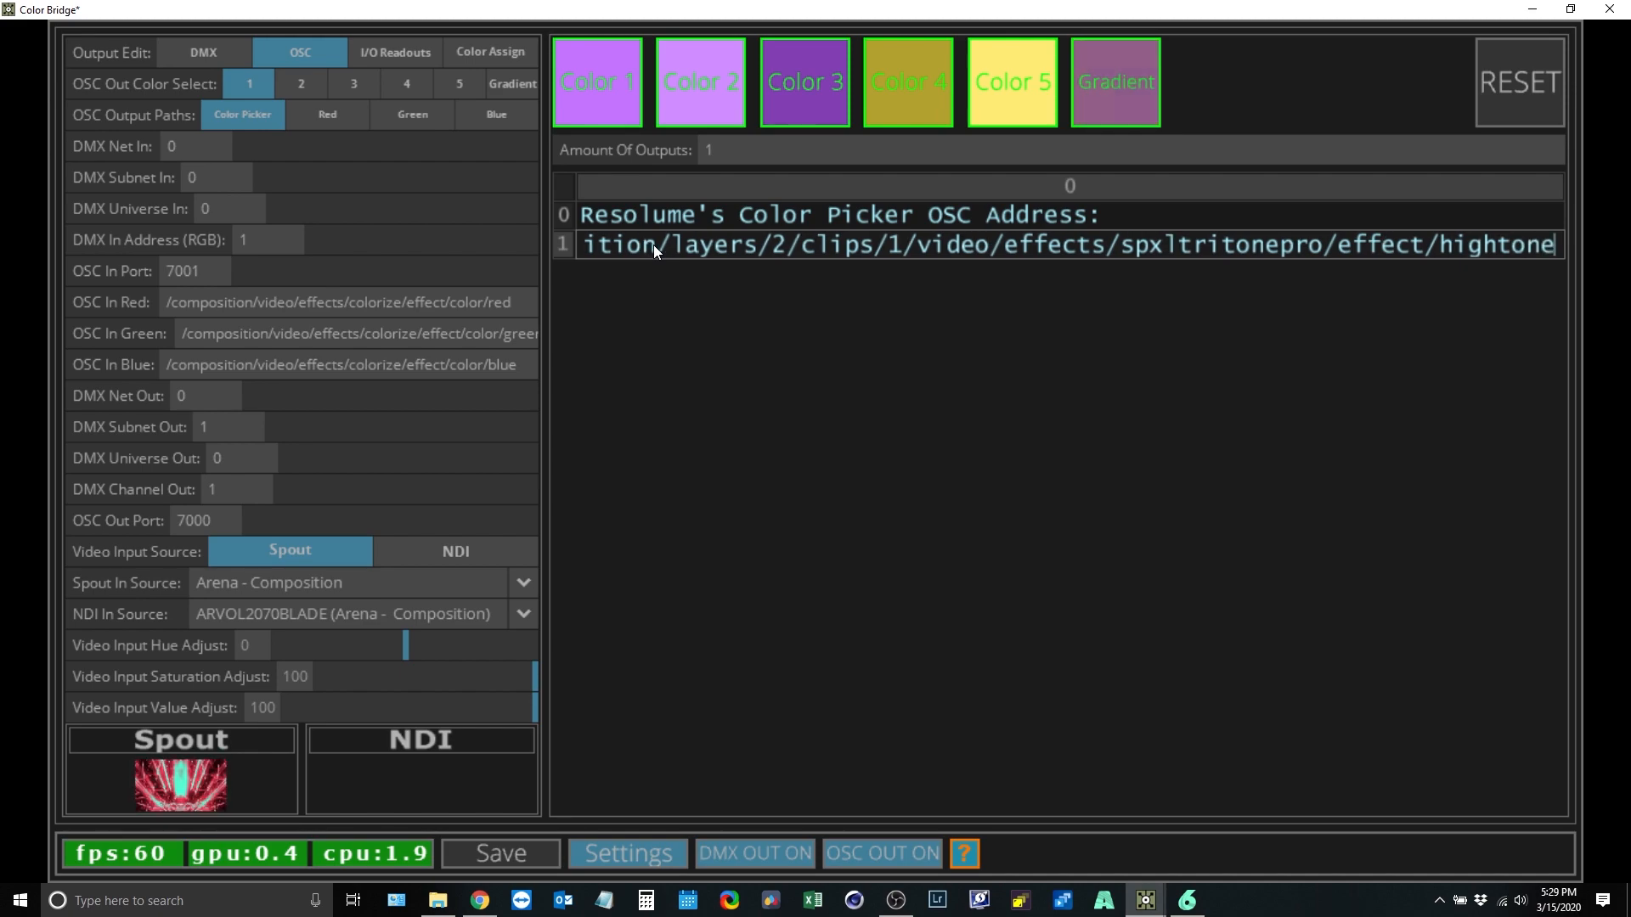
{"action": "key", "text": "Return"}
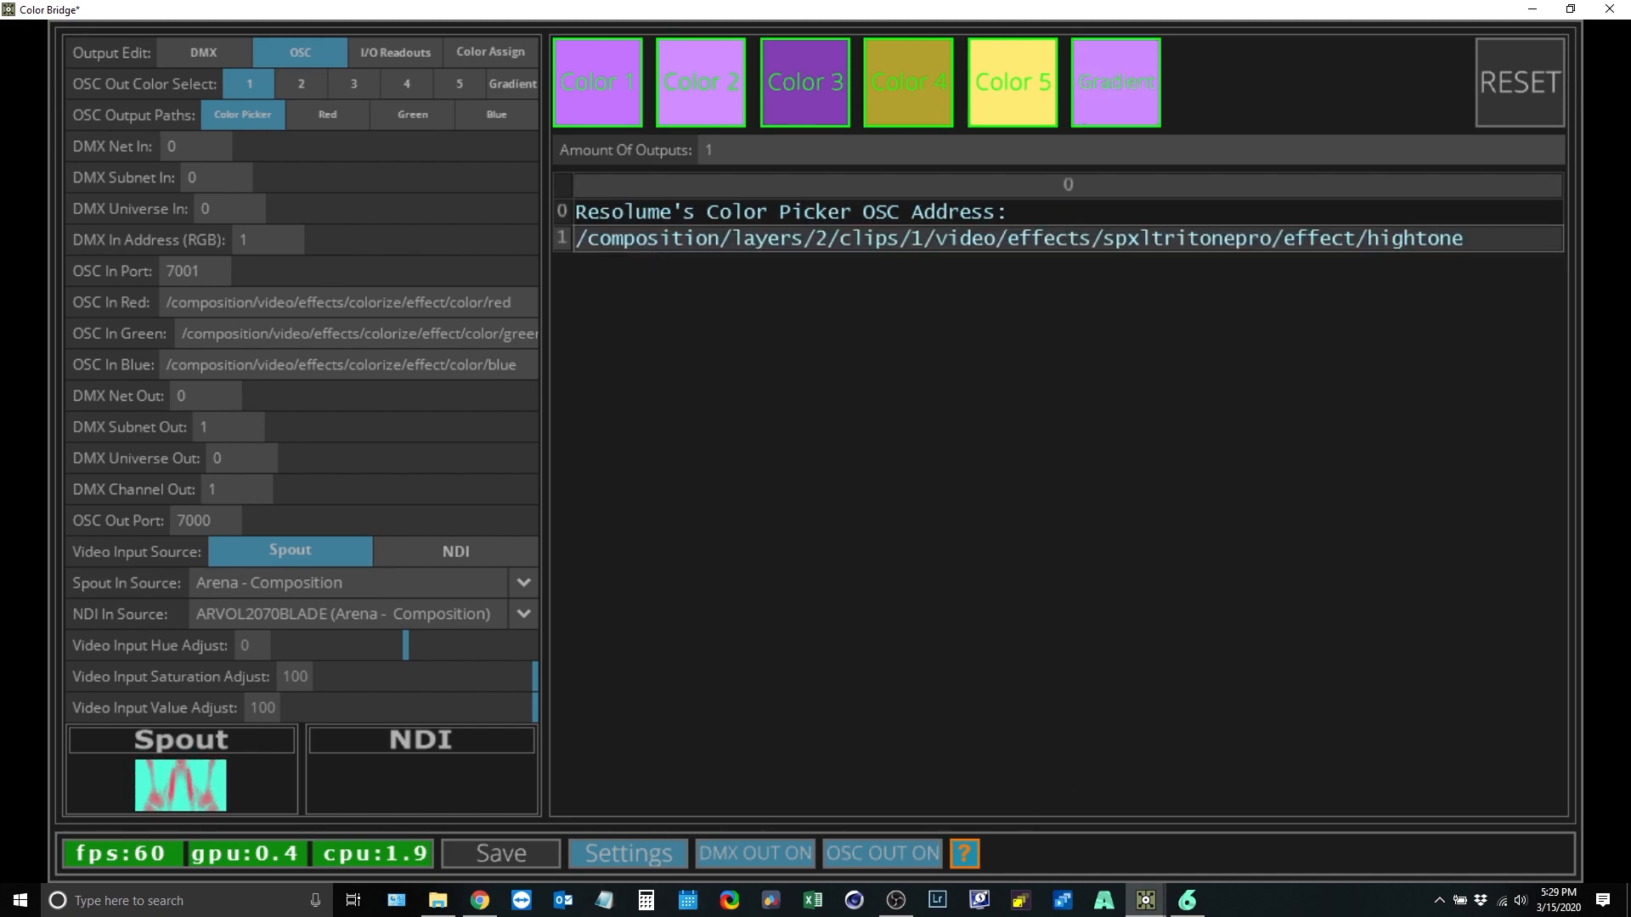
Step: Switch to Resolume Arena, copy the absolute OSC input address of the clip's White Tone color, and exit OSC shortcut editing
{"action": "left_click", "coordinate": [1186, 904]}
{"action": "left_click", "coordinate": [406, 29]}
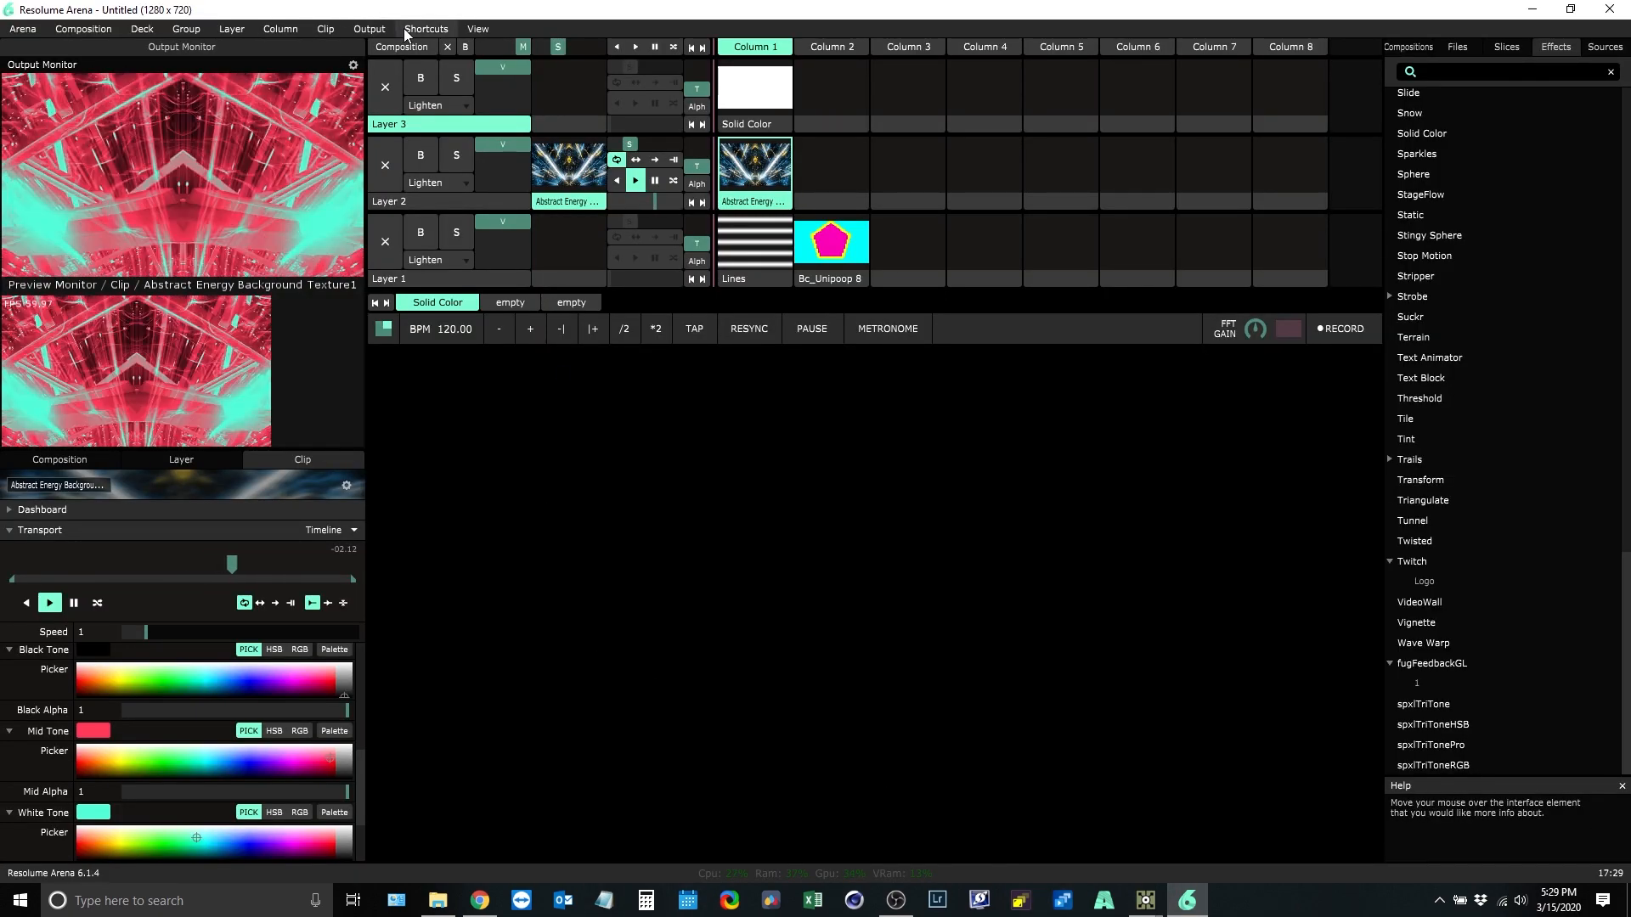
{"action": "left_click", "coordinate": [458, 82]}
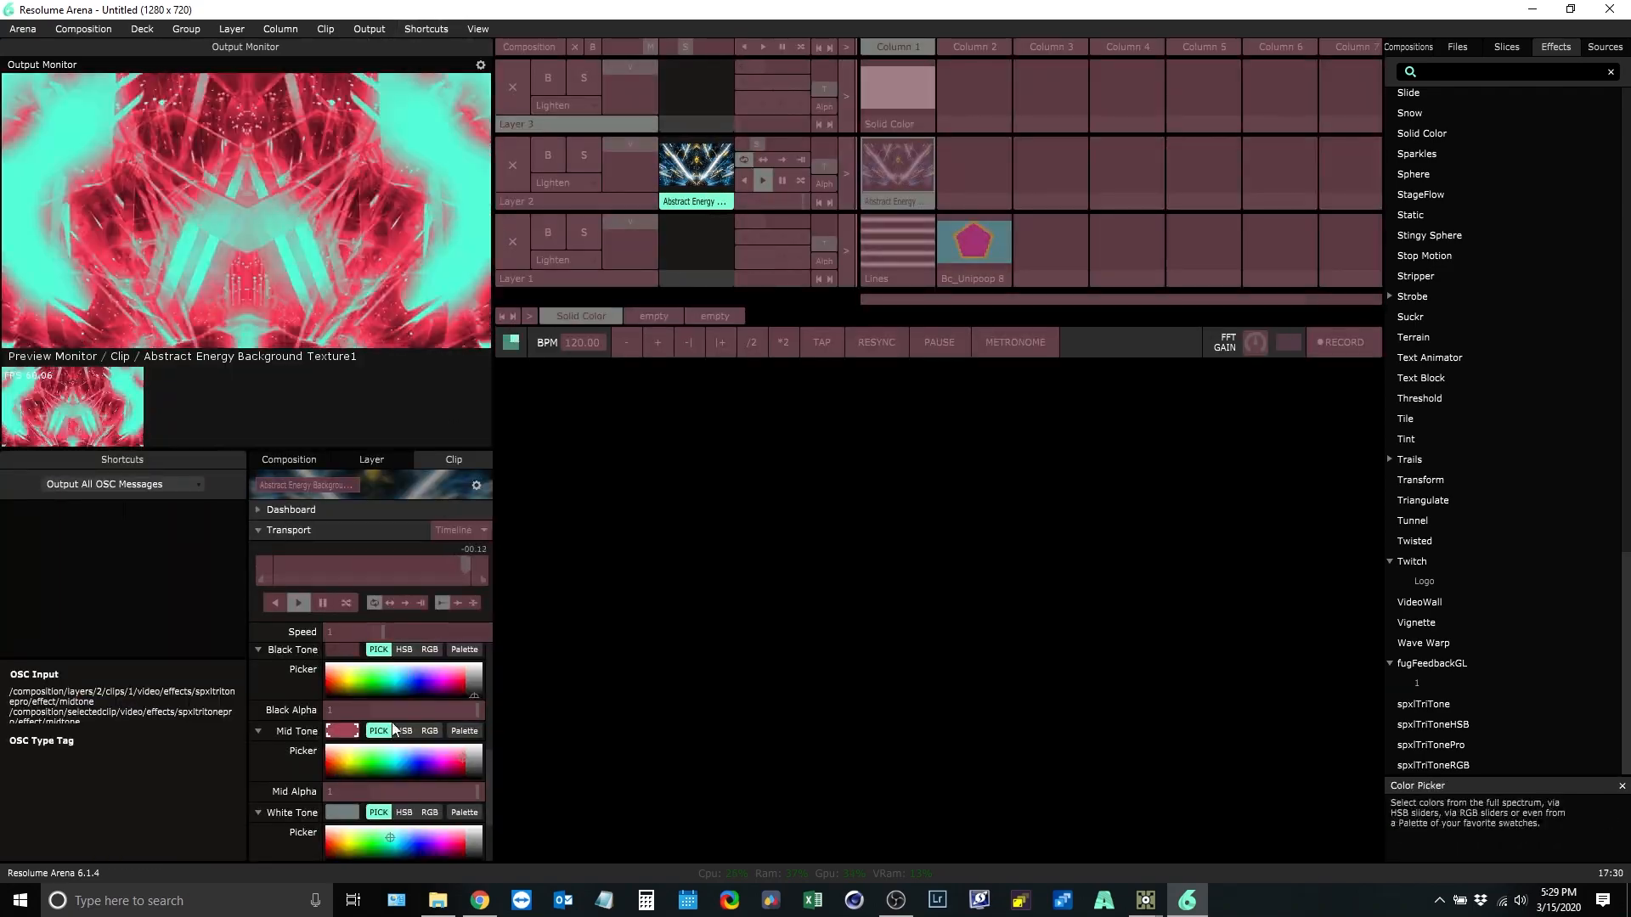
{"action": "left_click", "coordinate": [342, 813]}
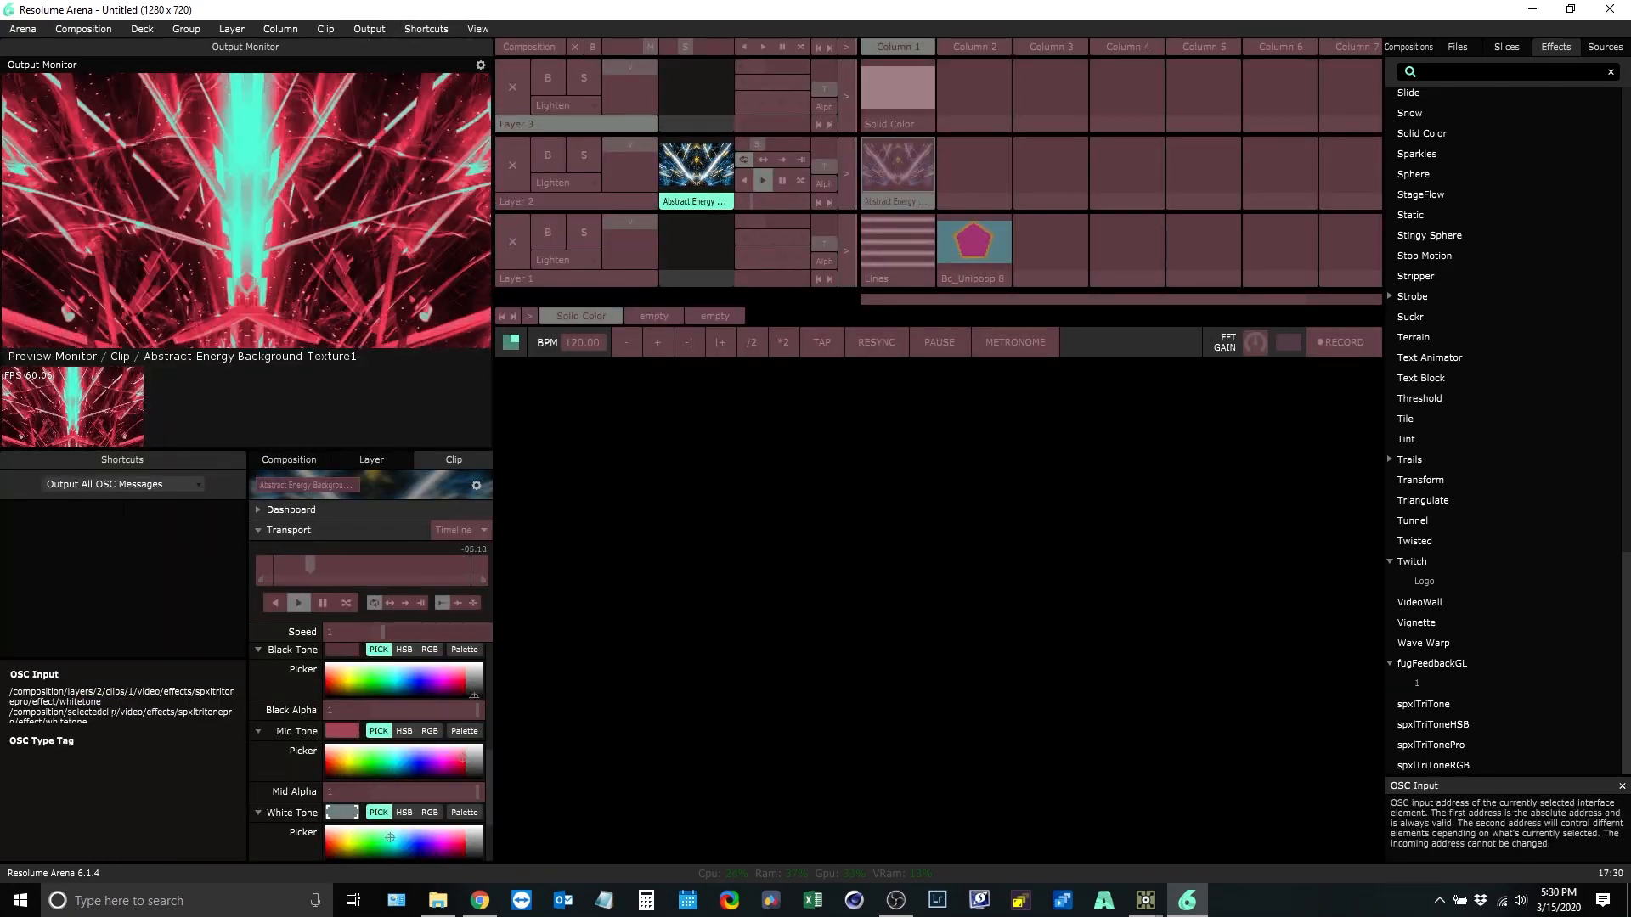
{"action": "left_click", "coordinate": [116, 706]}
{"action": "left_click_drag", "start_coordinate": [105, 698], "coordinate": [5, 686]}
{"action": "key", "text": "ctrl+c"}
{"action": "key", "text": "Escape"}
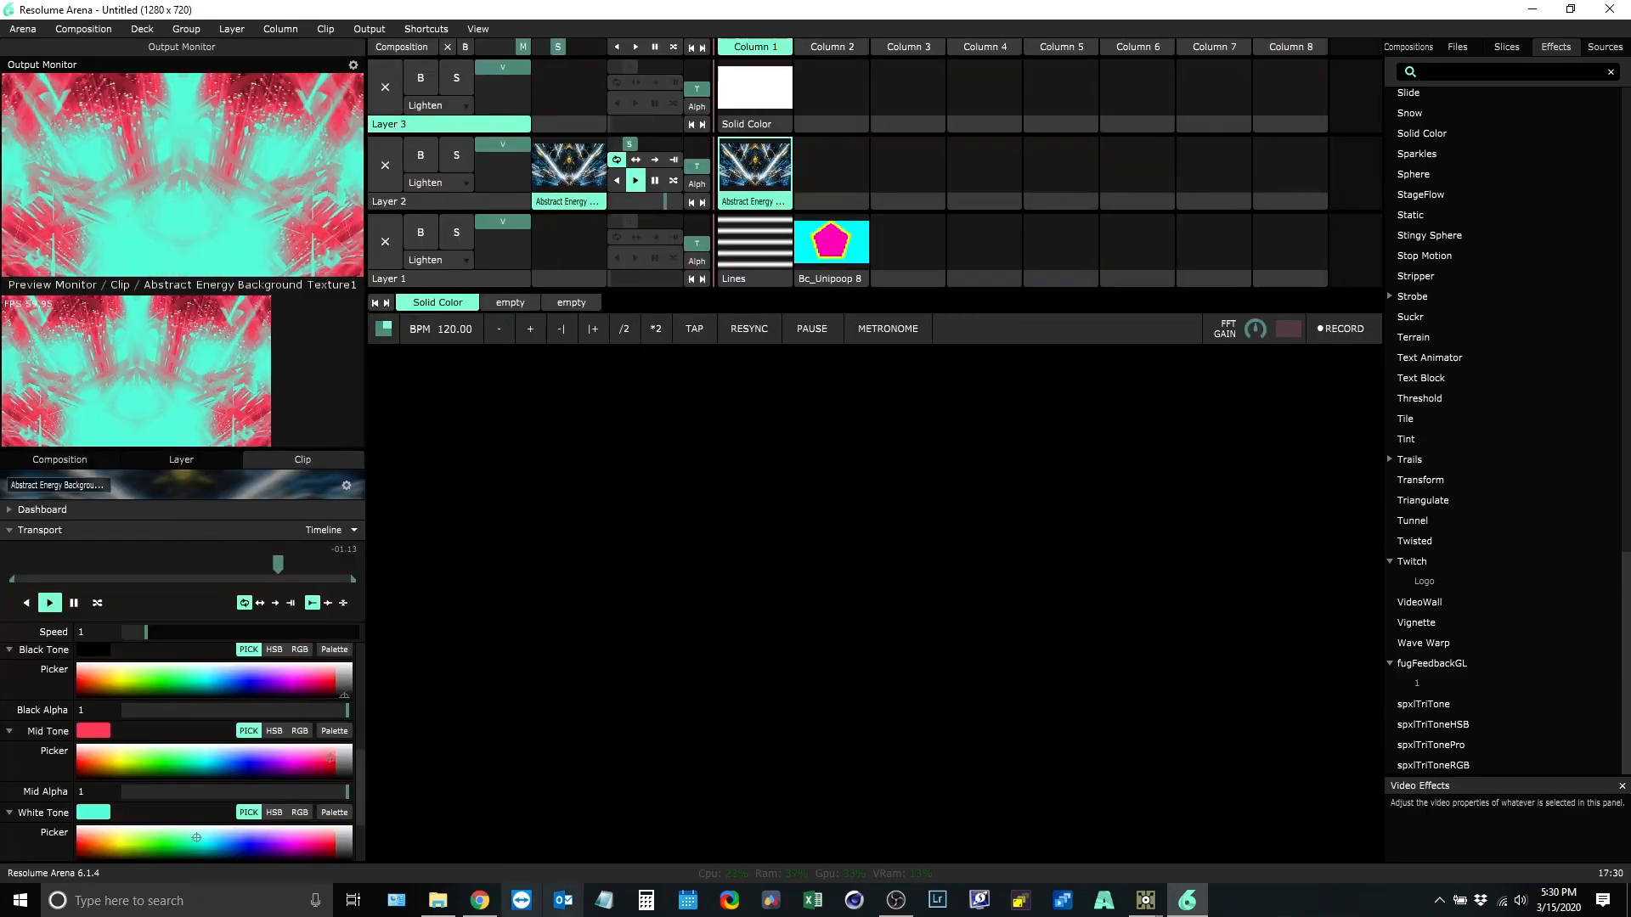
Step: Switch to Color Bridge and replace color 1's Color Picker address with /composition/layers/2/clips/1/video/effects/spxltritonepro/effect/whitetone
{"action": "mouse_move", "coordinate": [1146, 900]}
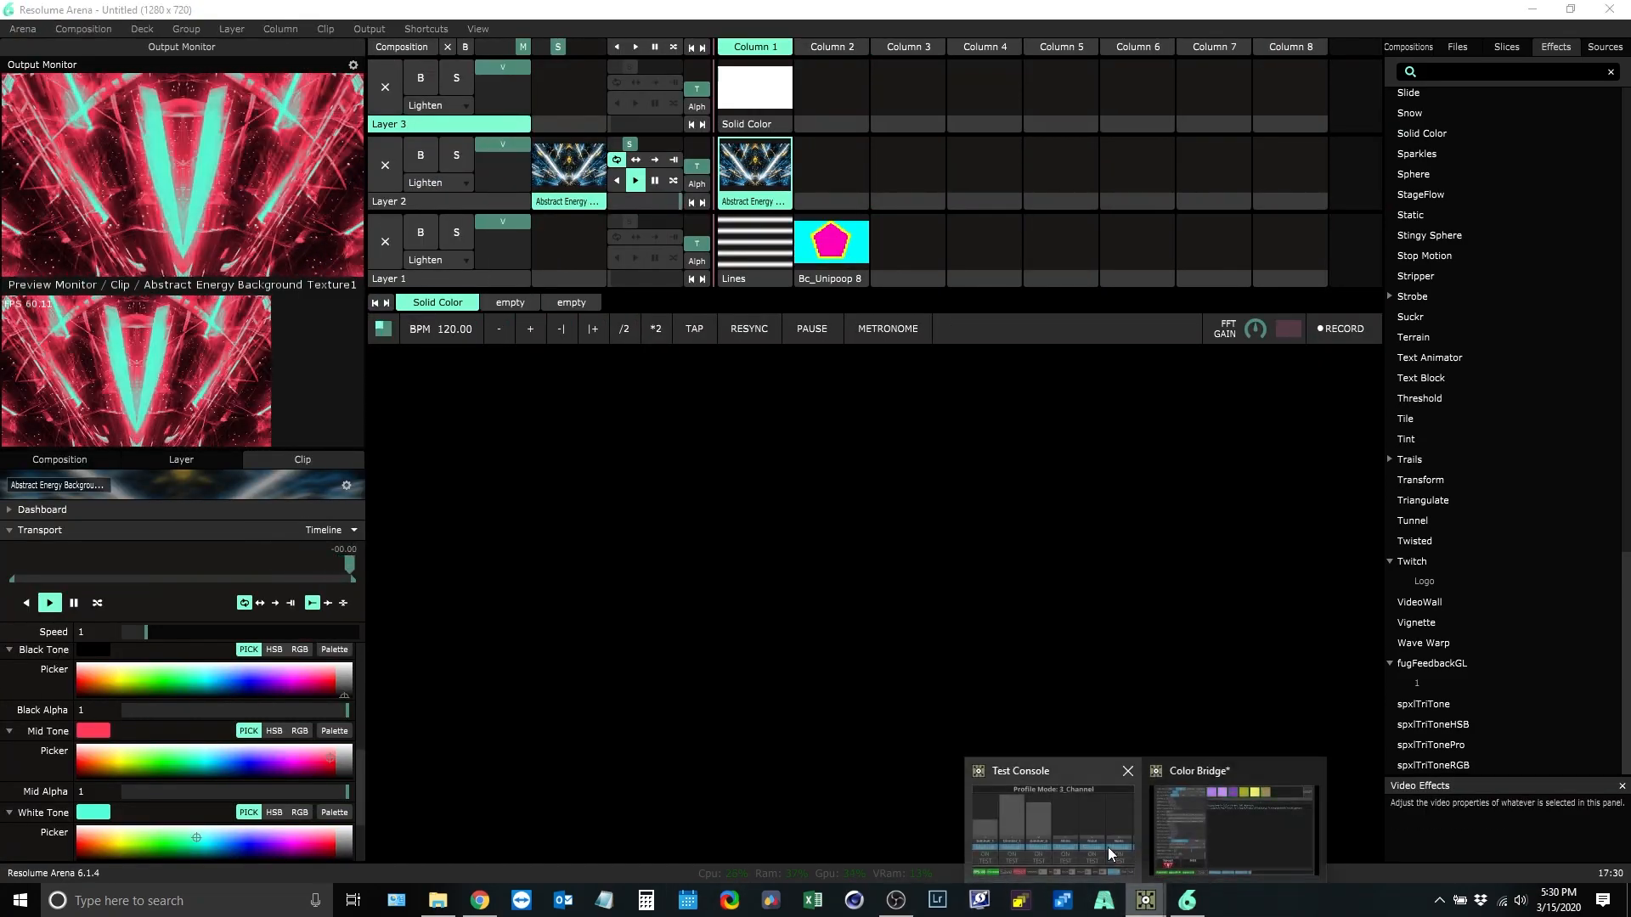
{"action": "left_click", "coordinate": [1210, 837]}
{"action": "left_click_drag", "start_coordinate": [1485, 246], "coordinate": [313, 211]}
{"action": "key", "text": "BackSpace"}
{"action": "key", "text": "ctrl+v"}
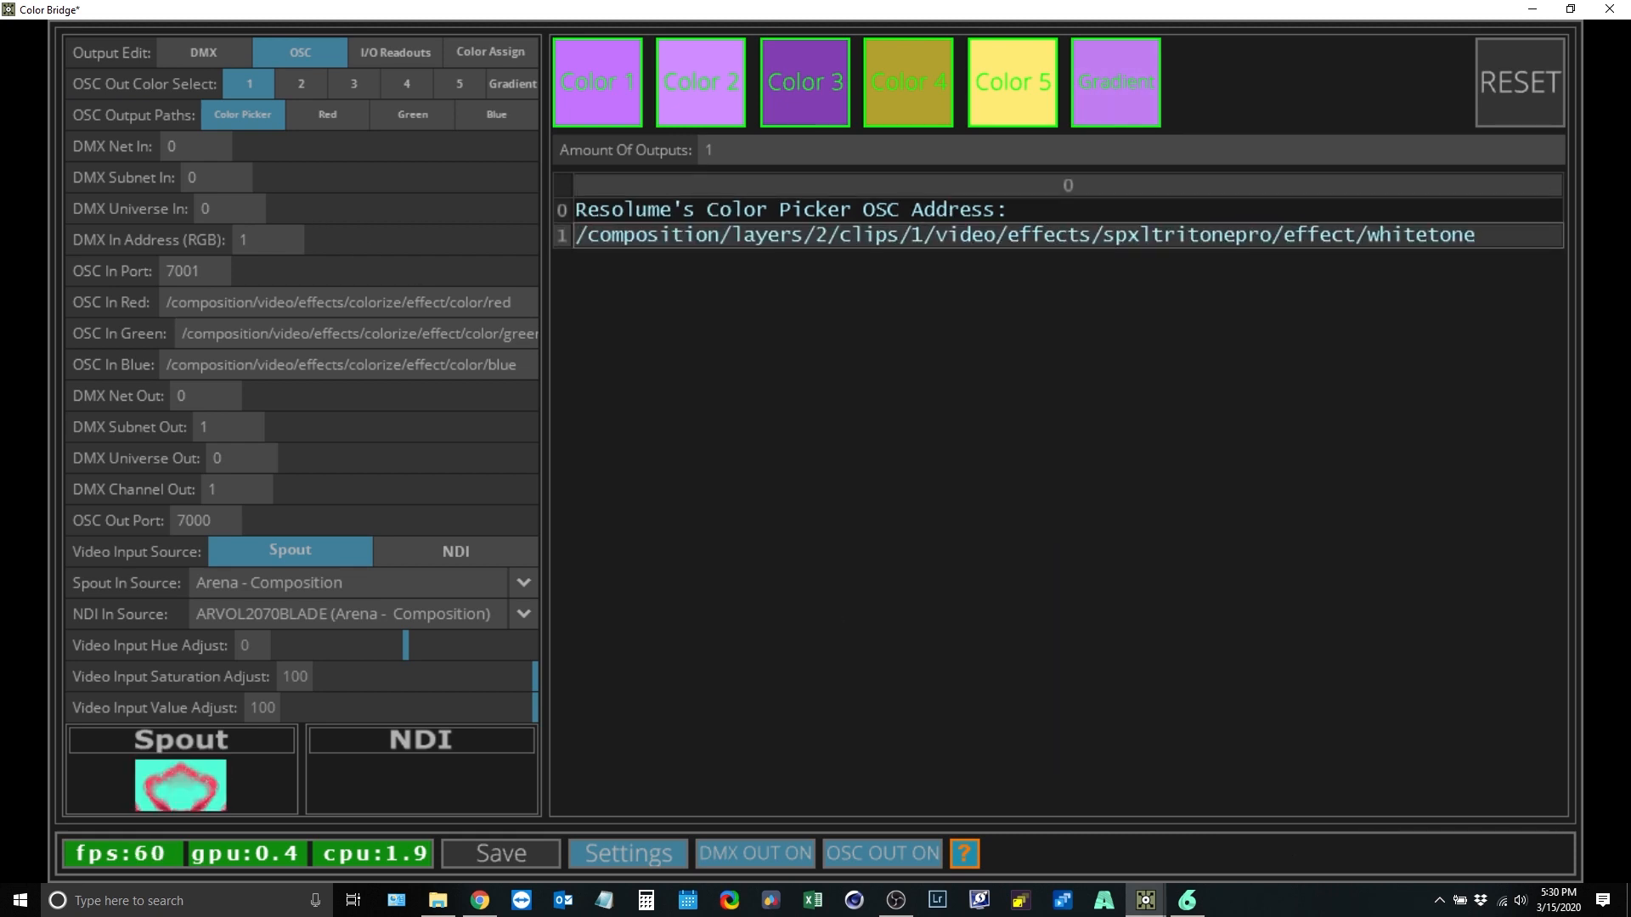
Step: Switch to Resolume Arena and set the composition's Colorize color to Red 255, Green 230.05 and Blue 0
{"action": "left_click", "coordinate": [1189, 900]}
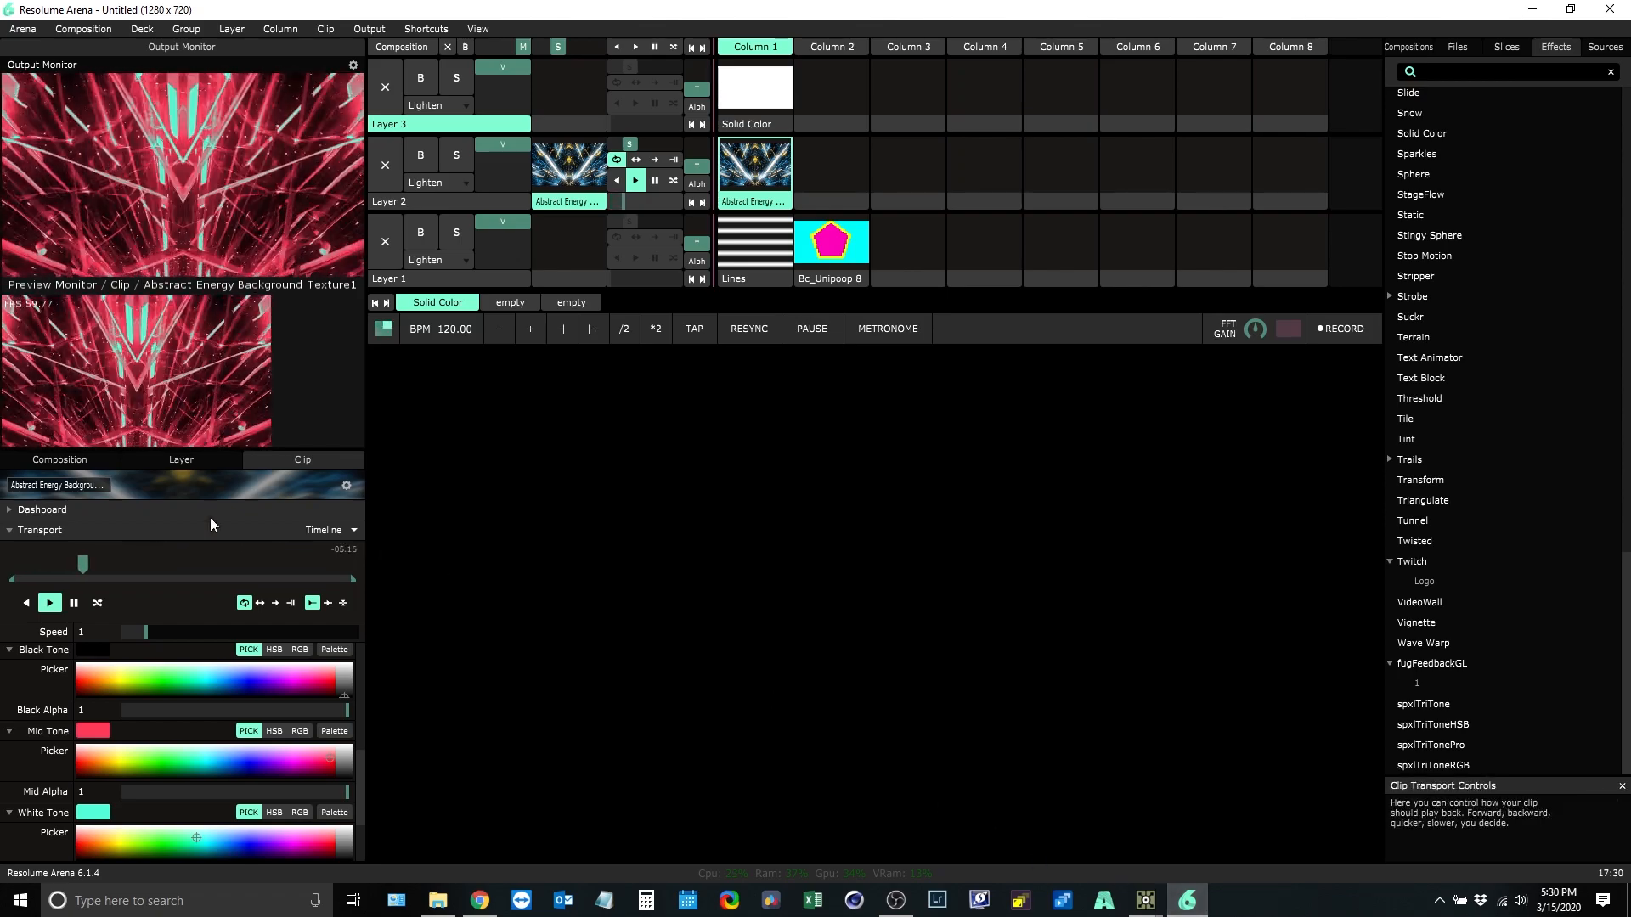
{"action": "left_click", "coordinate": [62, 460]}
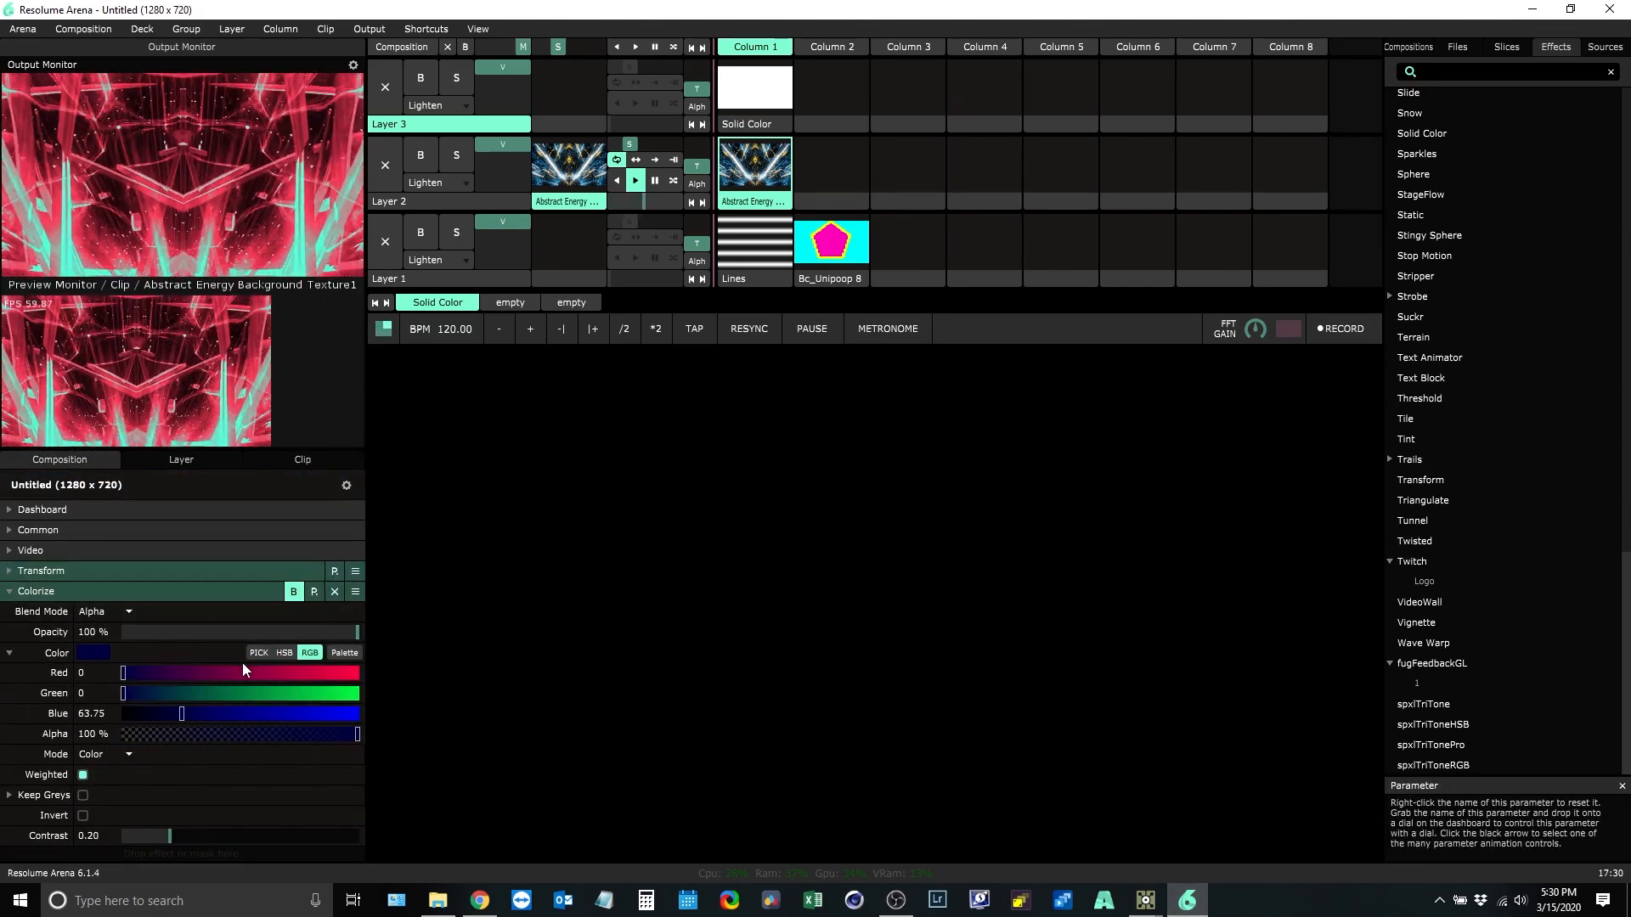
{"action": "left_click_drag", "start_coordinate": [223, 673], "coordinate": [401, 680]}
{"action": "left_click_drag", "start_coordinate": [134, 693], "coordinate": [313, 701]}
{"action": "left_click_drag", "start_coordinate": [181, 713], "coordinate": [110, 710]}
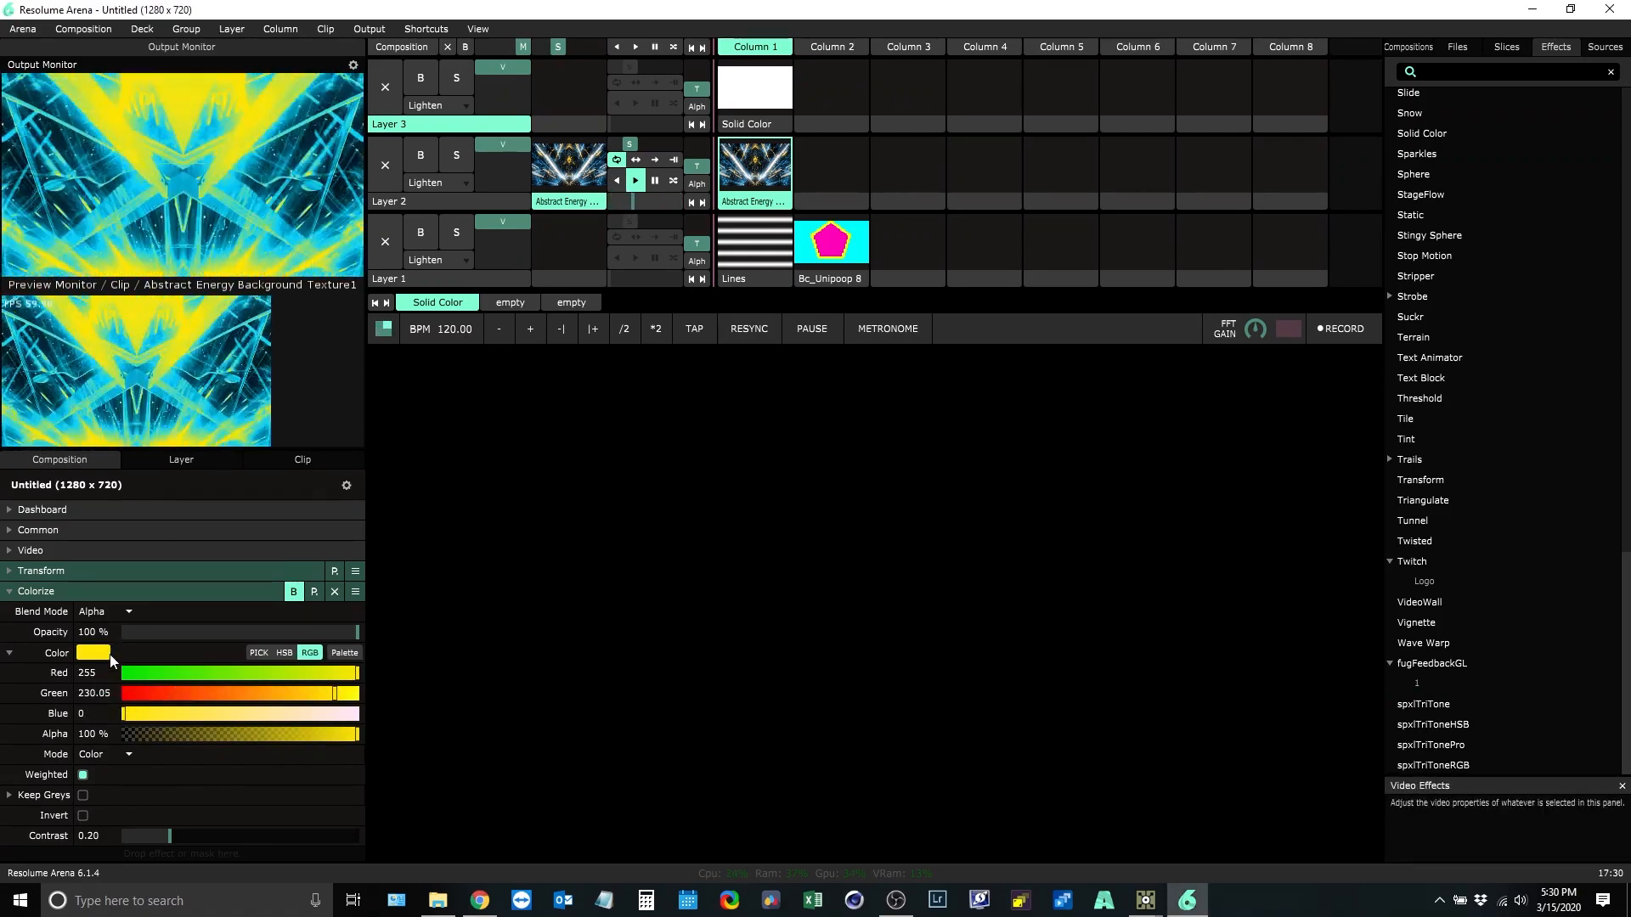
Step: Check the Abstract Energy clip's Mid and White Tone colors, then switch to Color Bridge and compare them with the main view's palette
{"action": "left_click", "coordinate": [753, 202]}
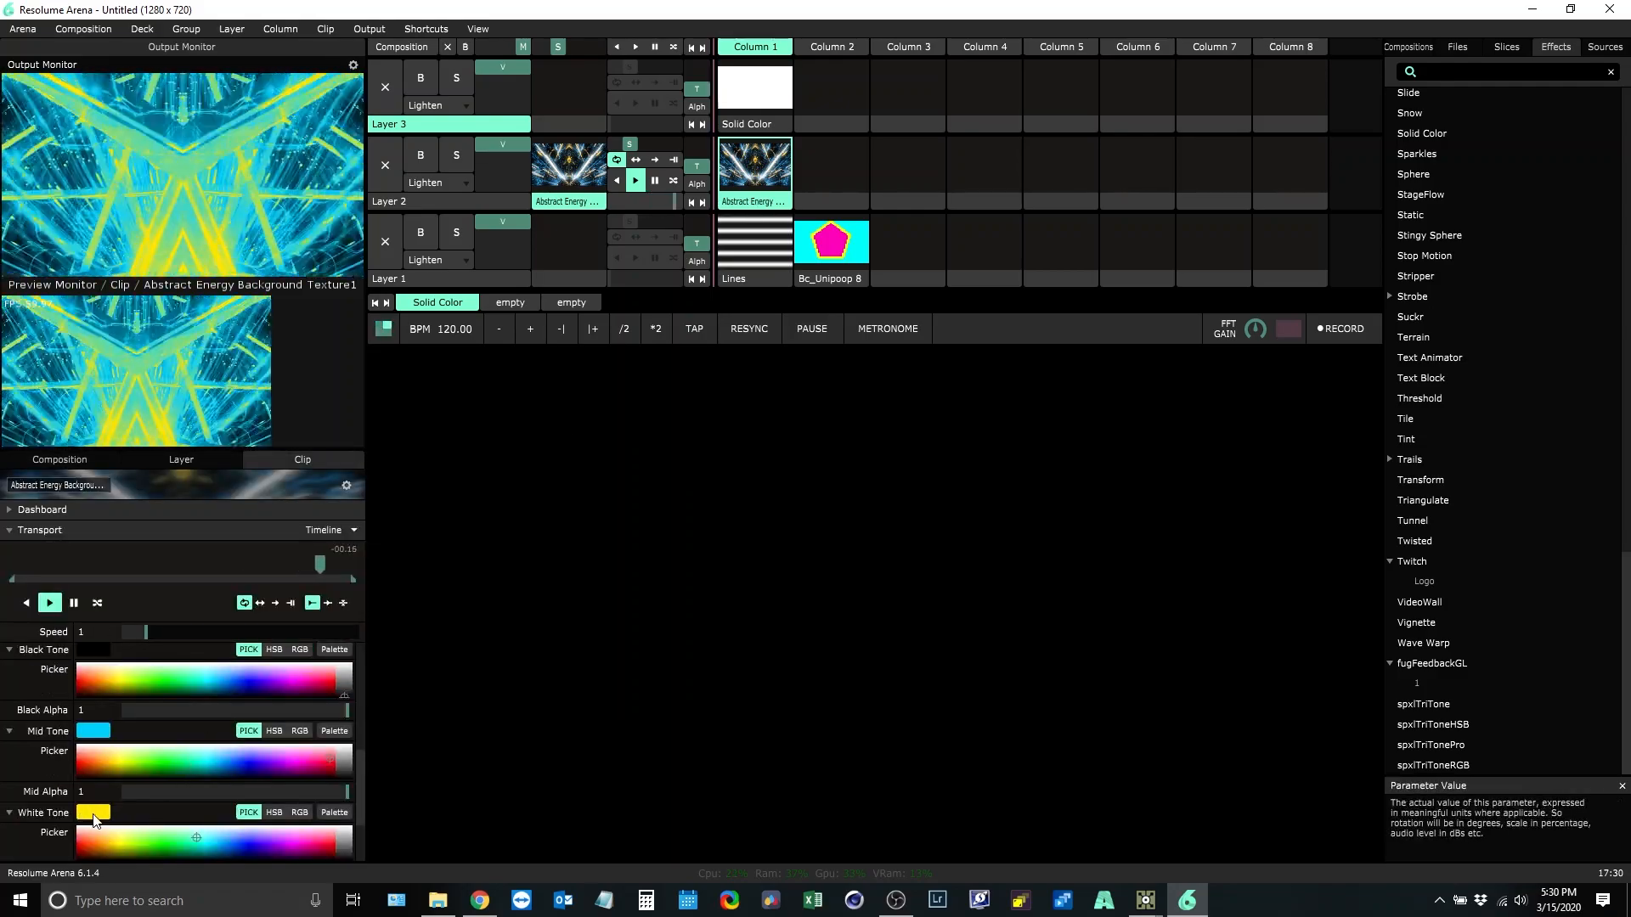
{"action": "mouse_move", "coordinate": [1145, 901]}
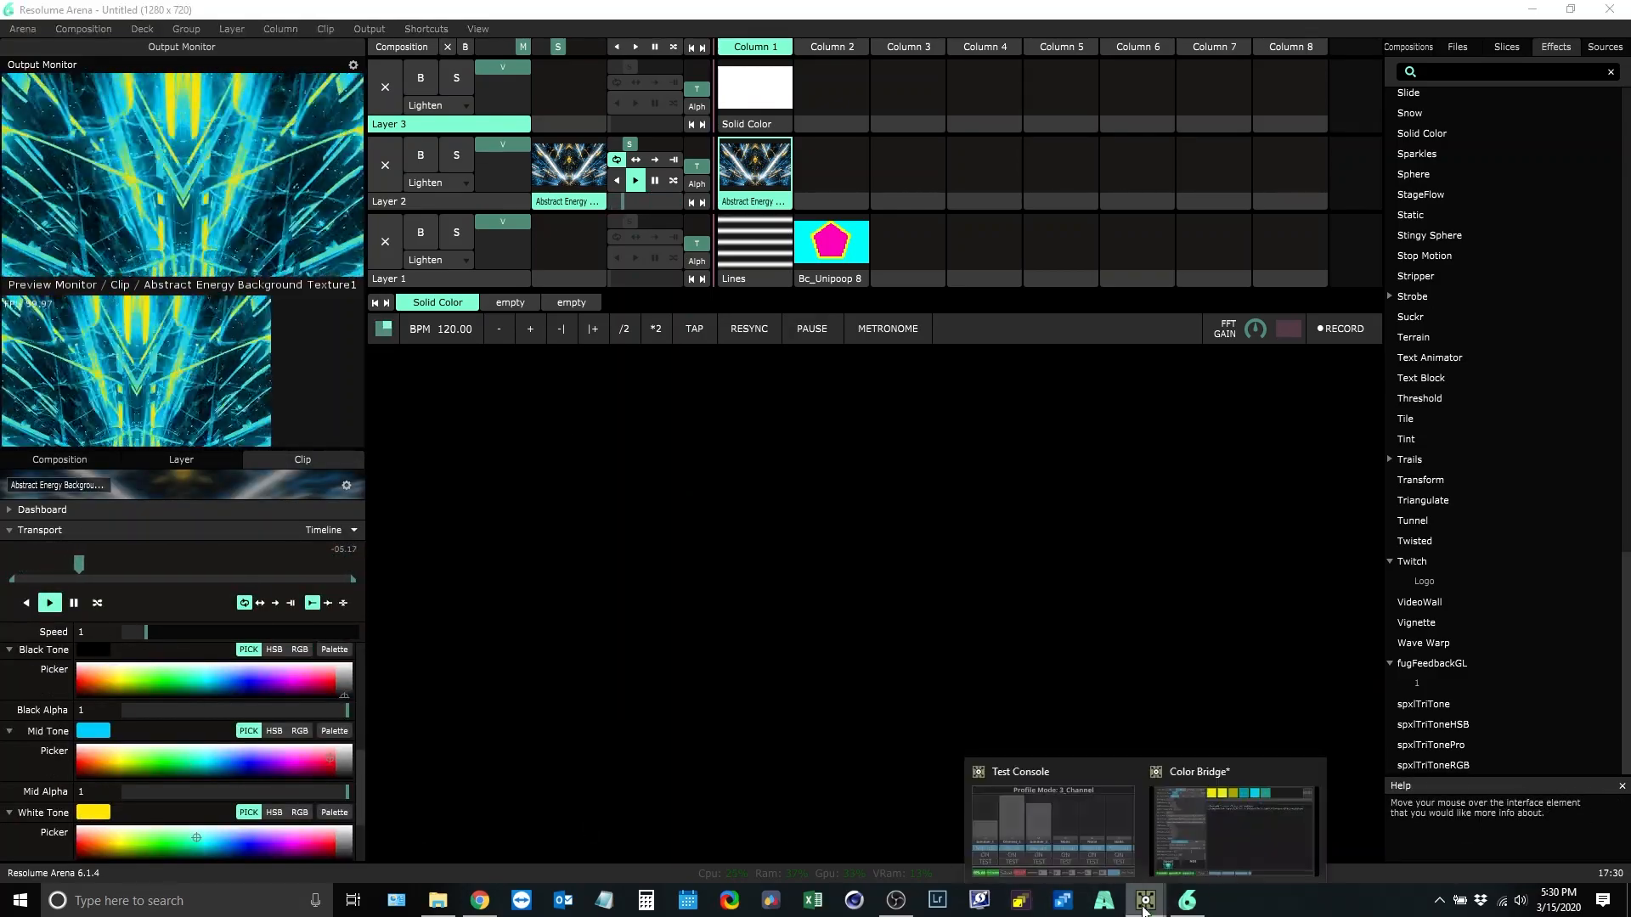
{"action": "left_click", "coordinate": [1184, 838]}
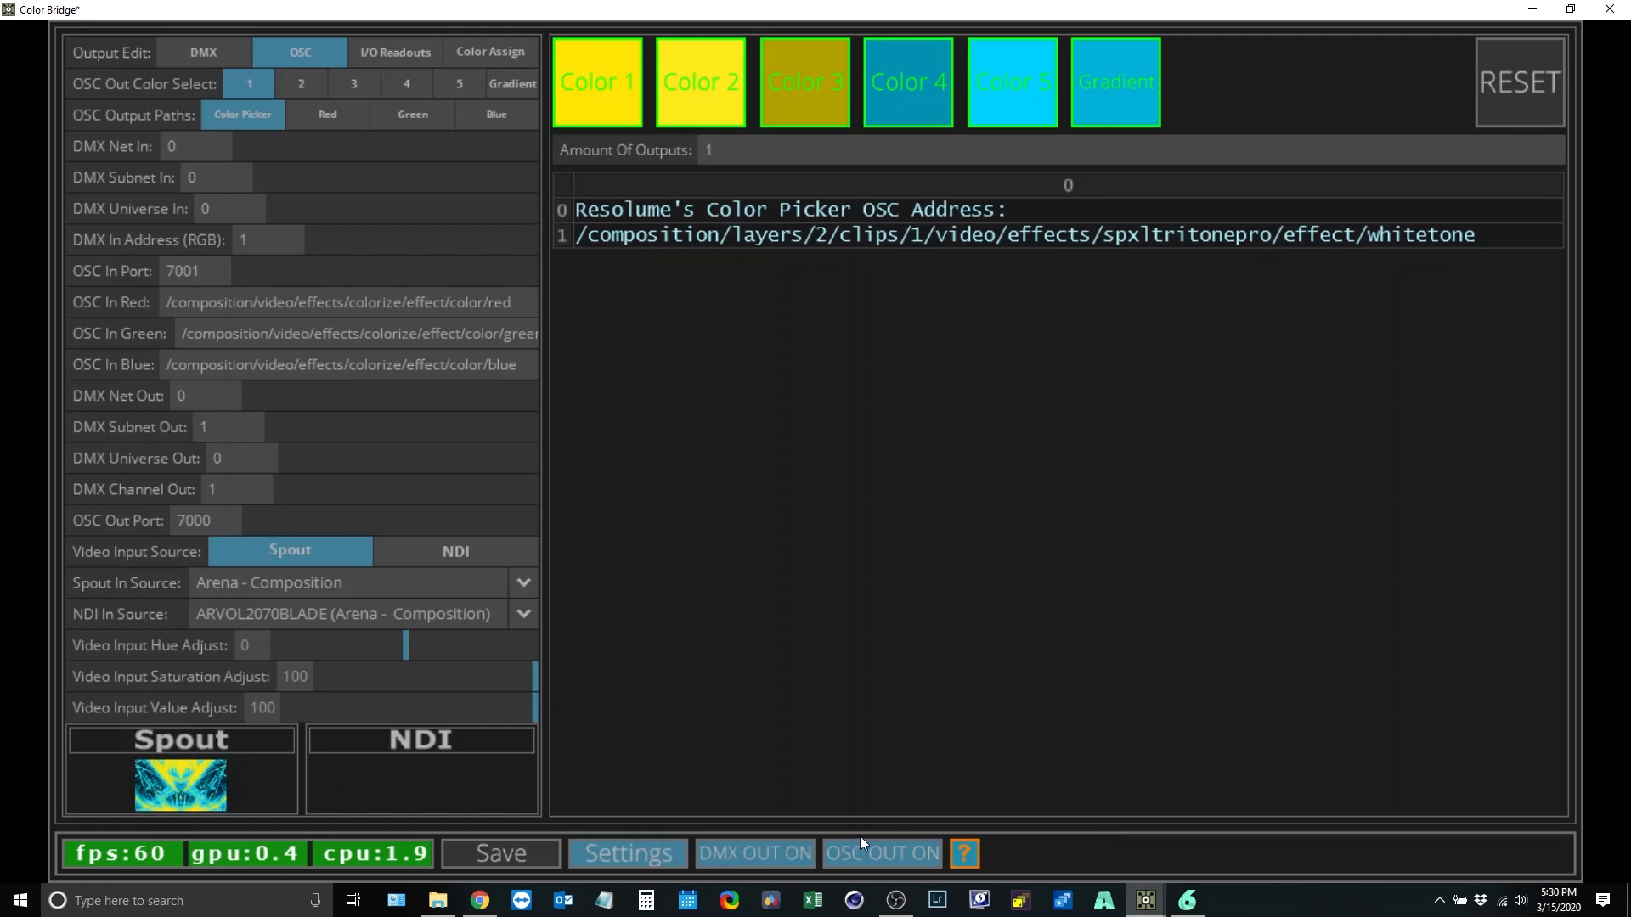
{"action": "left_click", "coordinate": [640, 855]}
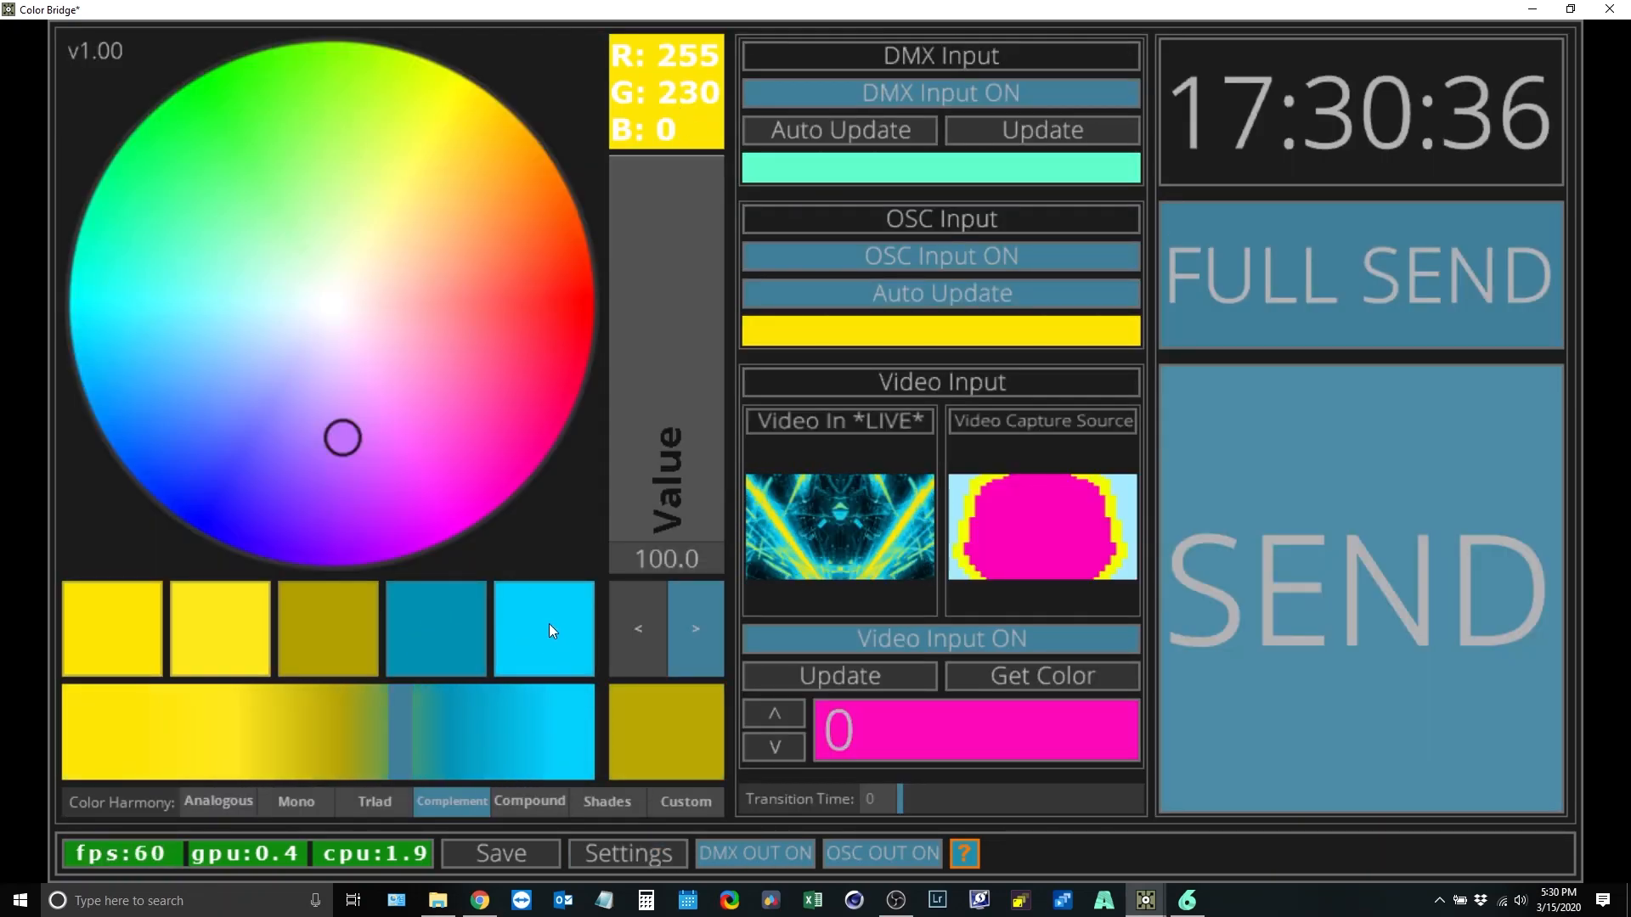
Step: Switch to Resolume Arena and change the composition's Colorize color to Red 169.08, Green 236.52 and Alpha 99%
{"action": "left_click", "coordinate": [1192, 907]}
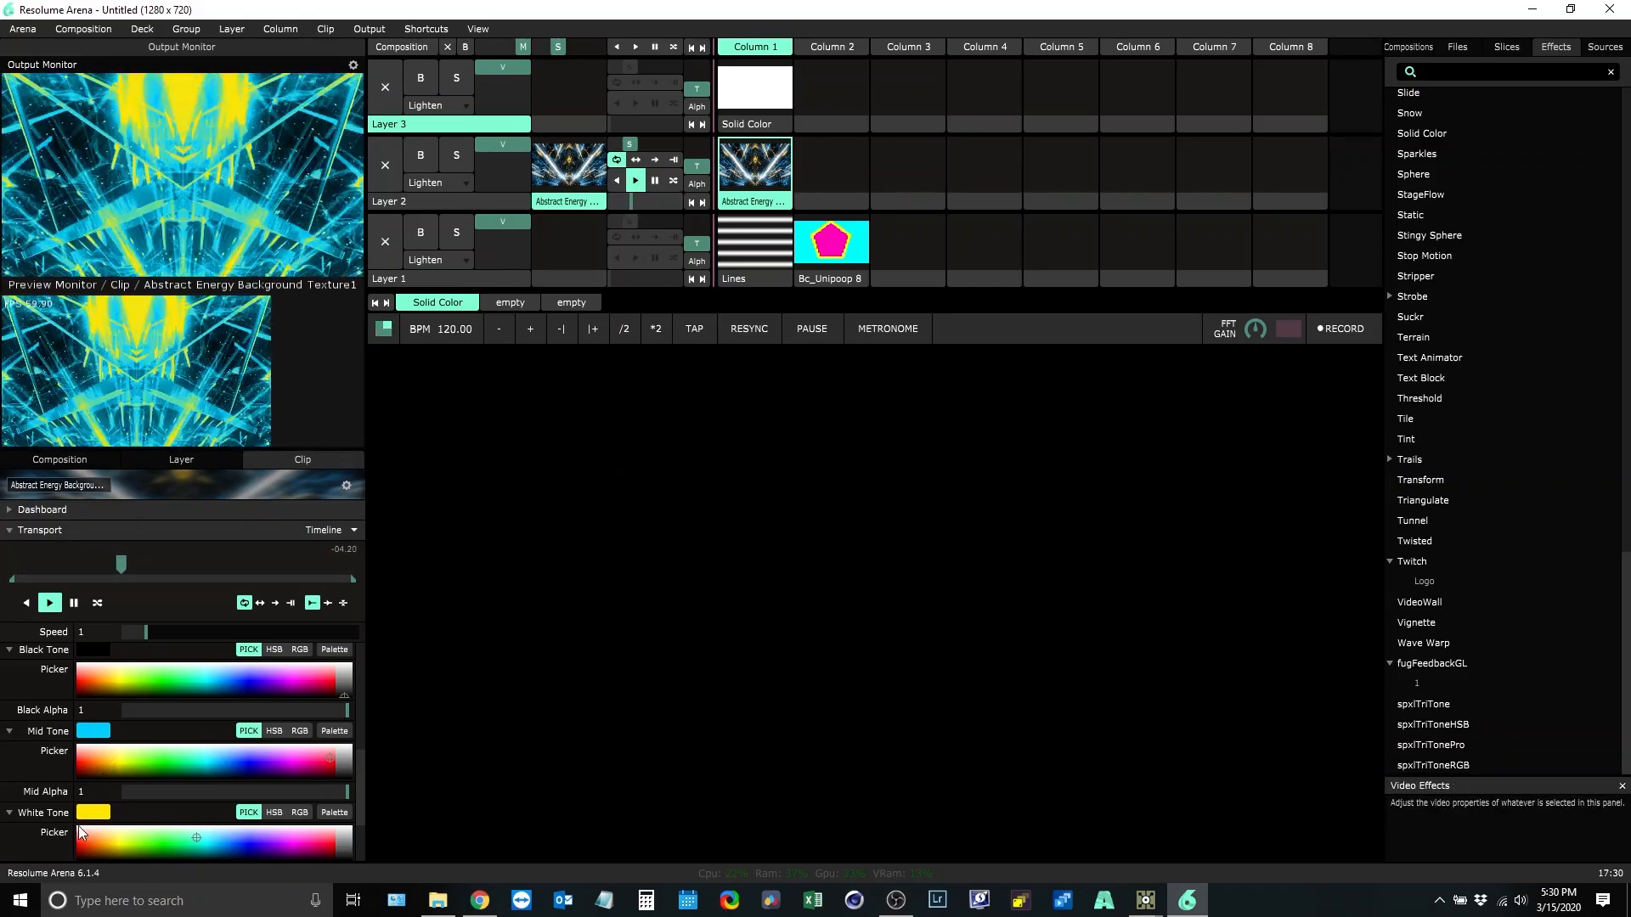
{"action": "left_click", "coordinate": [84, 462]}
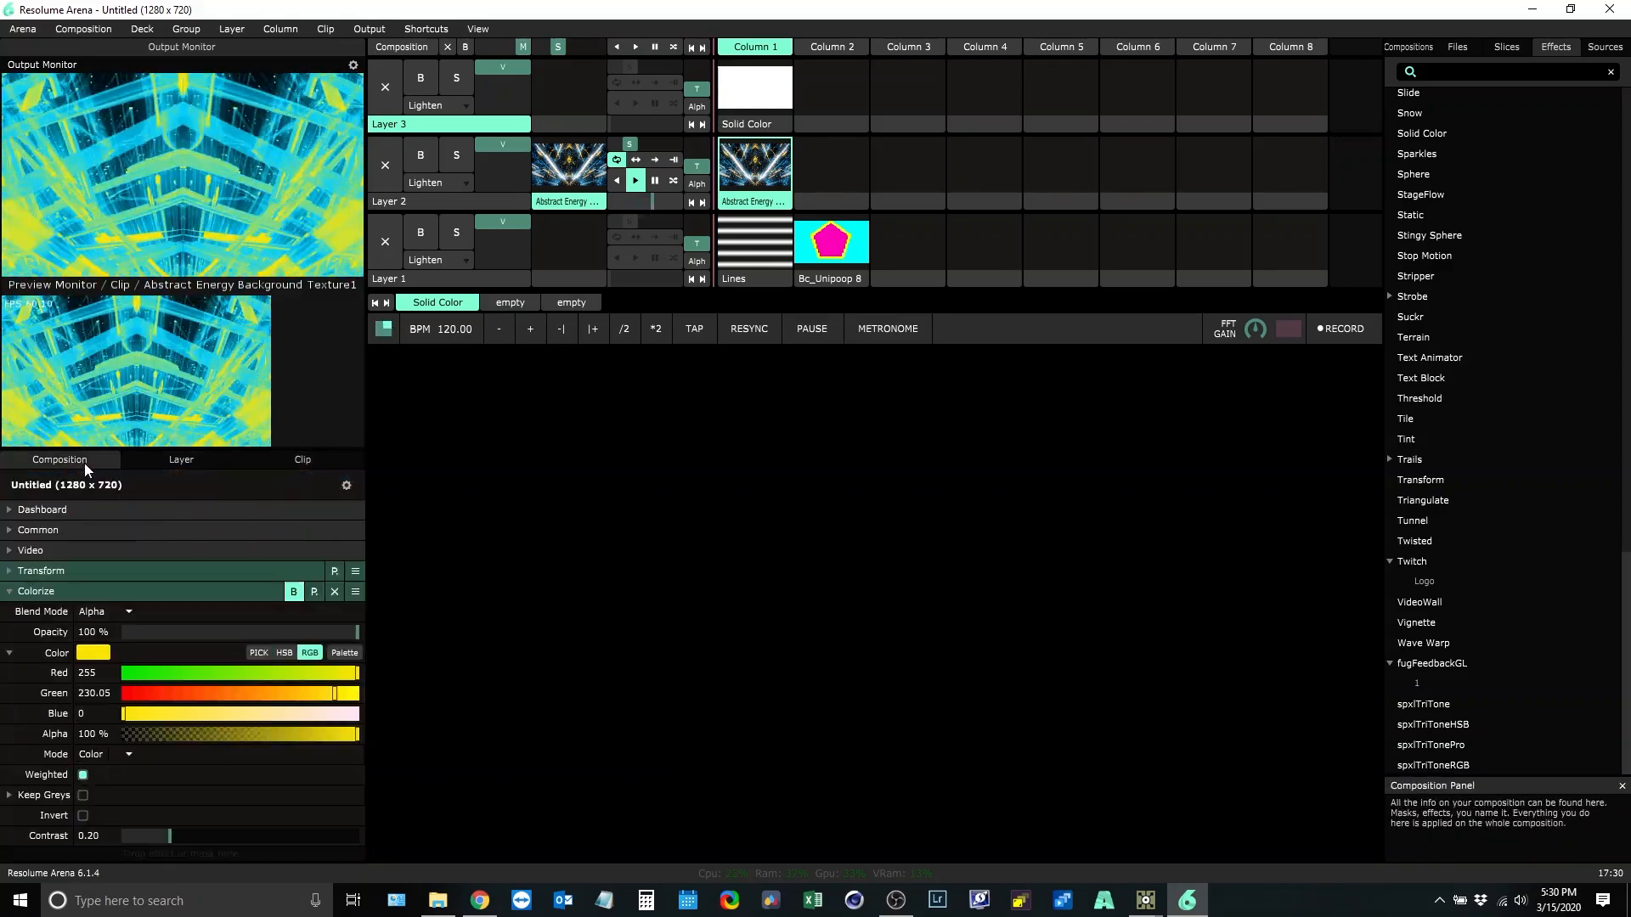
{"action": "left_click_drag", "start_coordinate": [334, 694], "coordinate": [355, 733]}
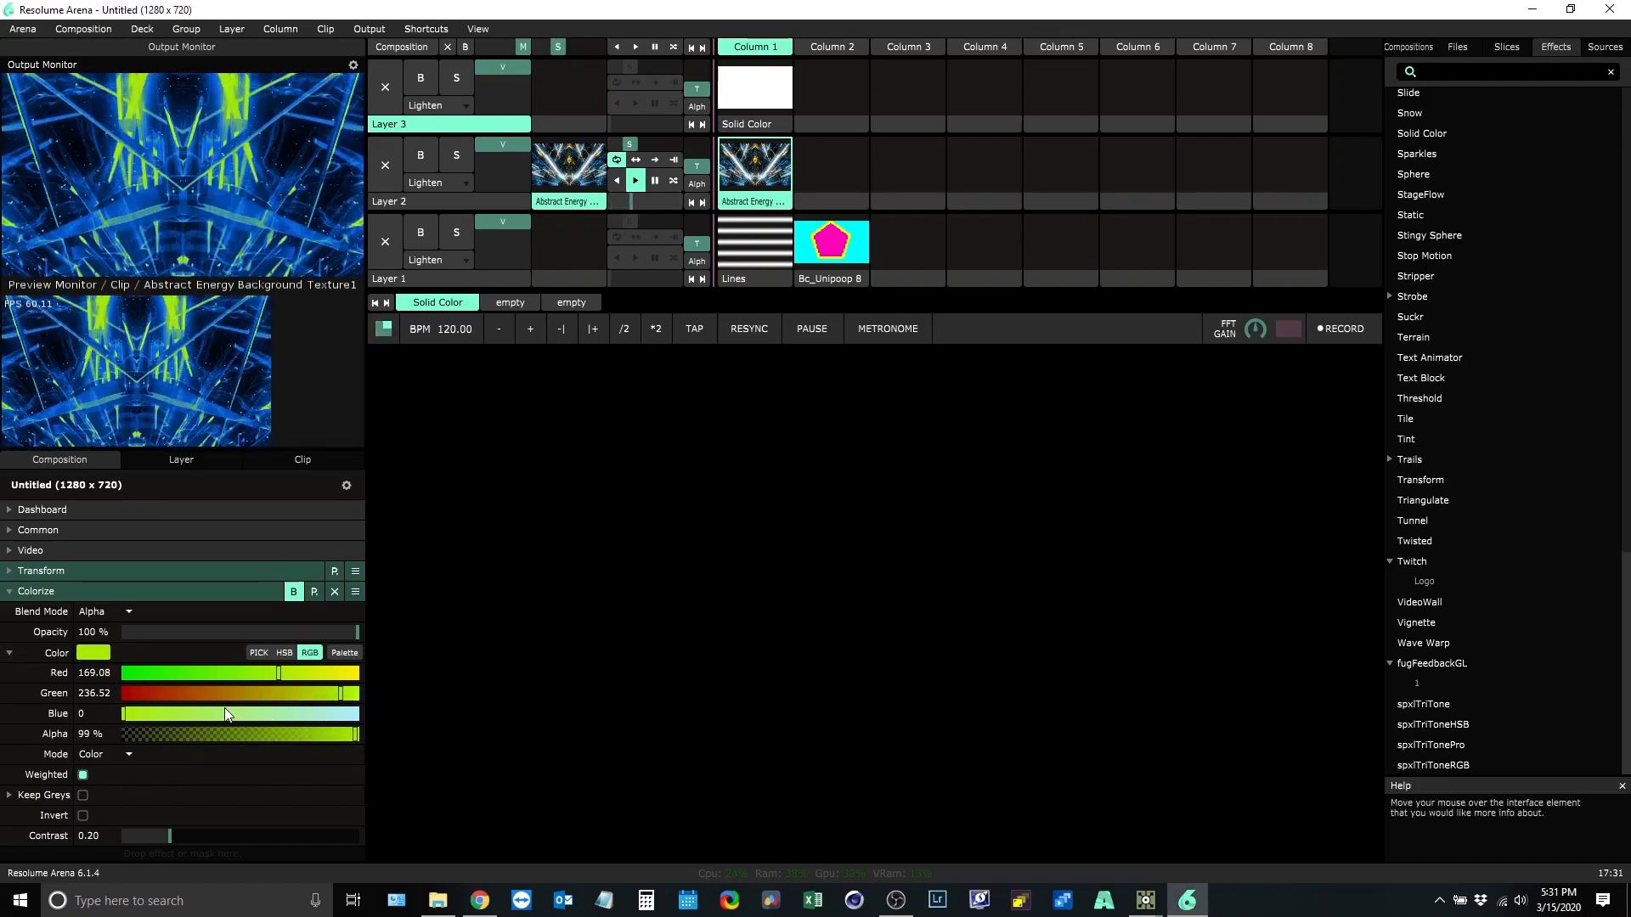
Step: Toggle the bypass of the composition's Colorize effect to compare the output, leaving the effect bypassed
{"action": "left_click", "coordinate": [293, 594]}
{"action": "left_click", "coordinate": [293, 594]}
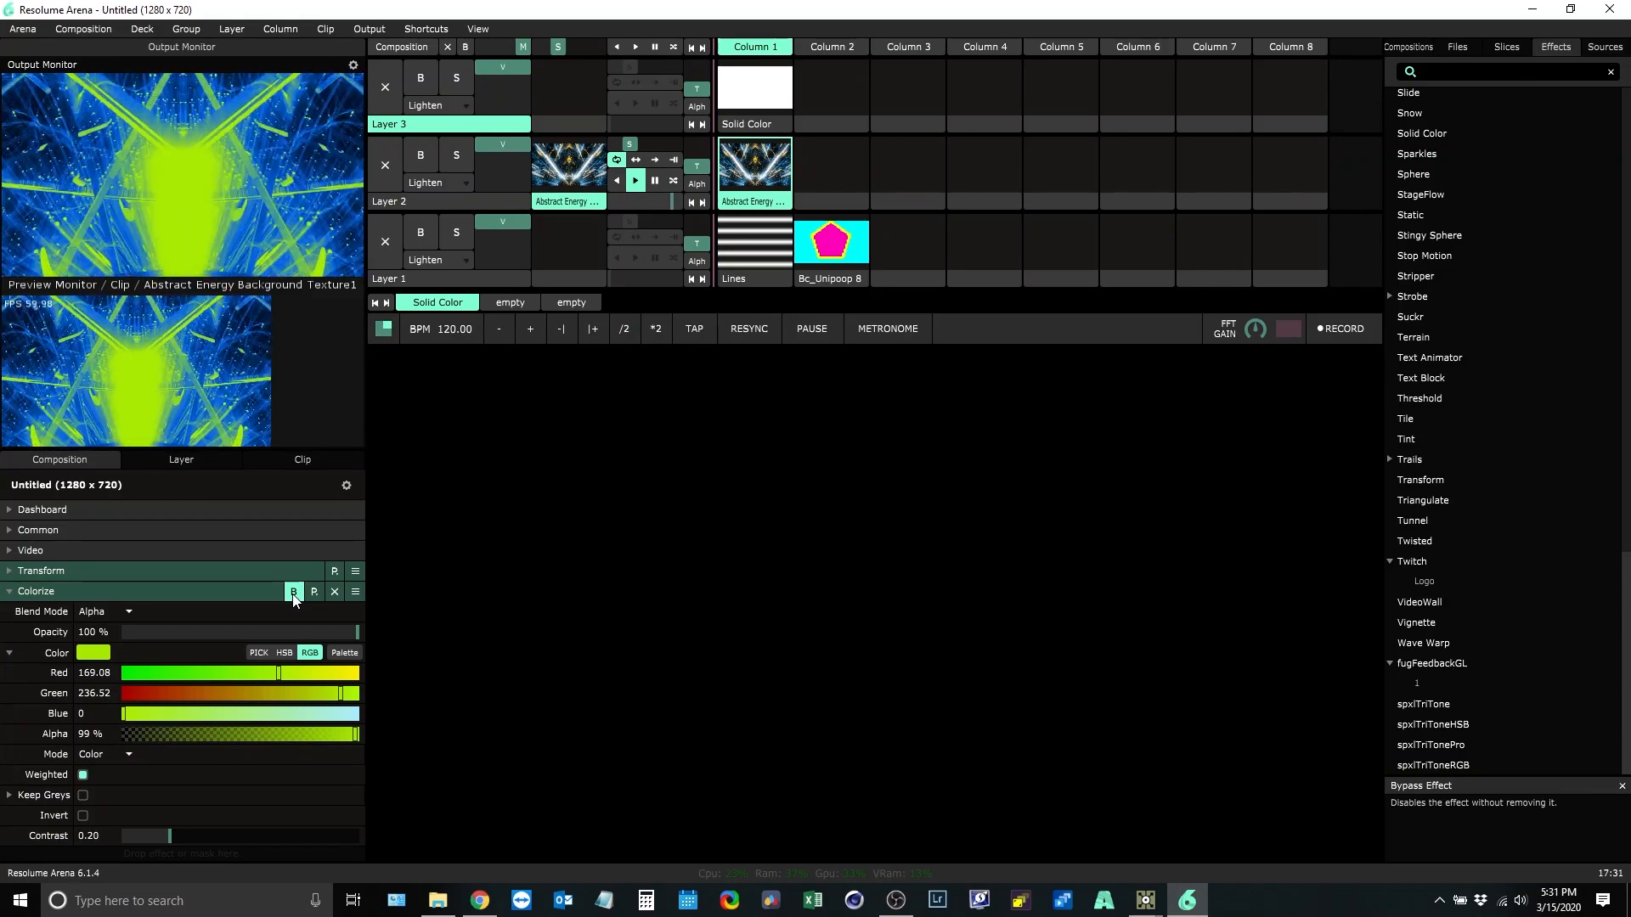
{"action": "left_click", "coordinate": [293, 594]}
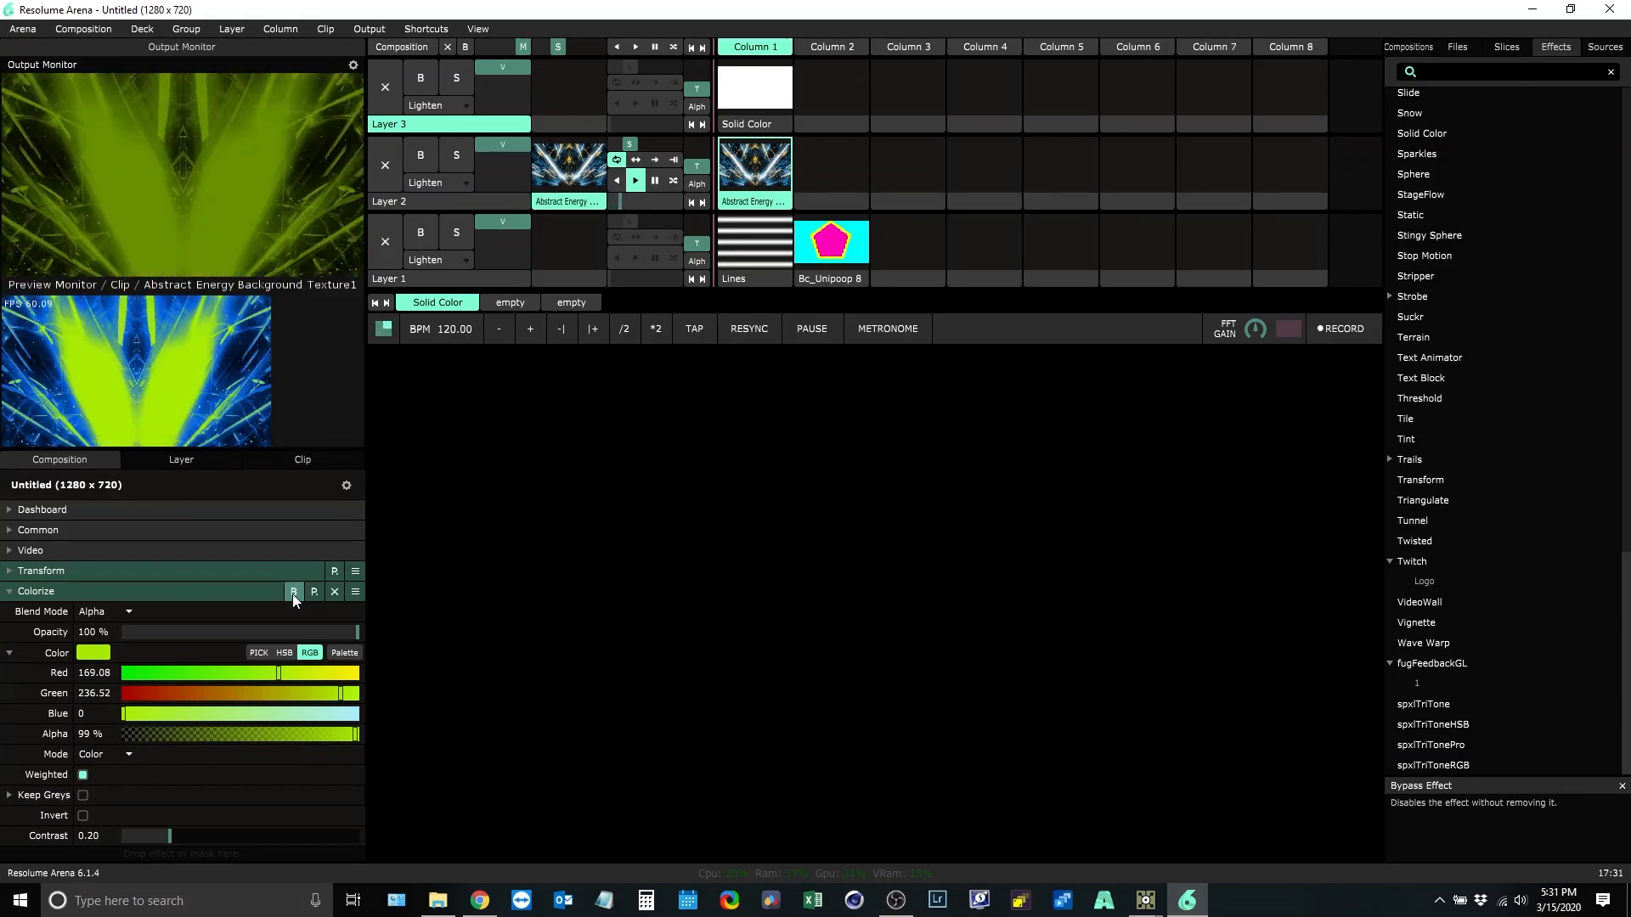
{"action": "left_click", "coordinate": [293, 592]}
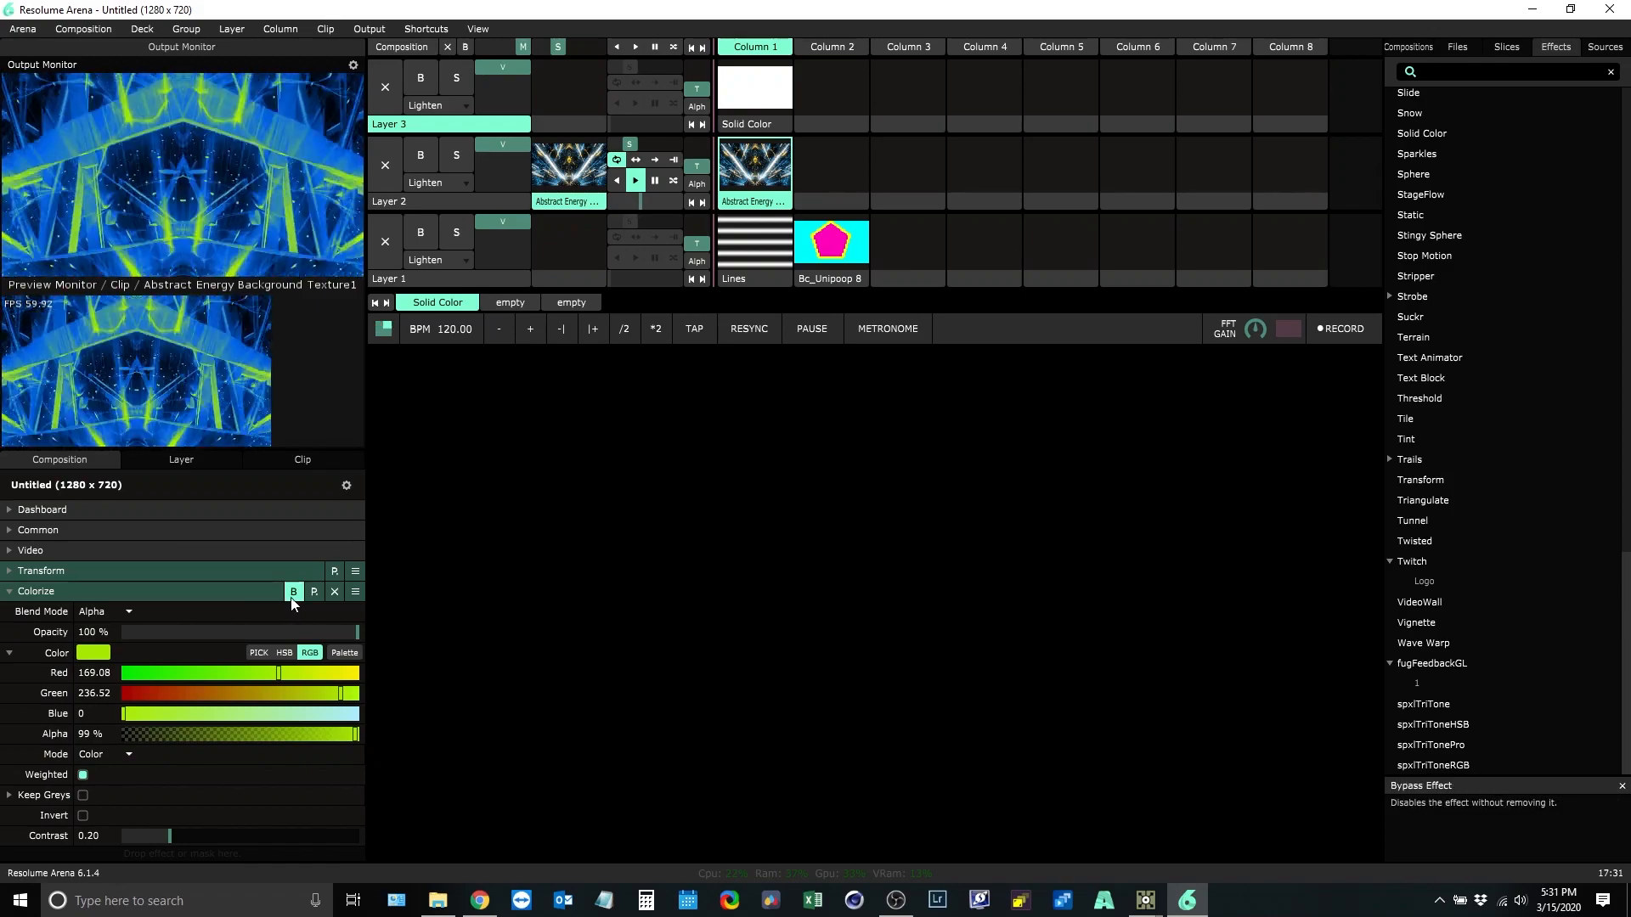
{"action": "left_click", "coordinate": [294, 592]}
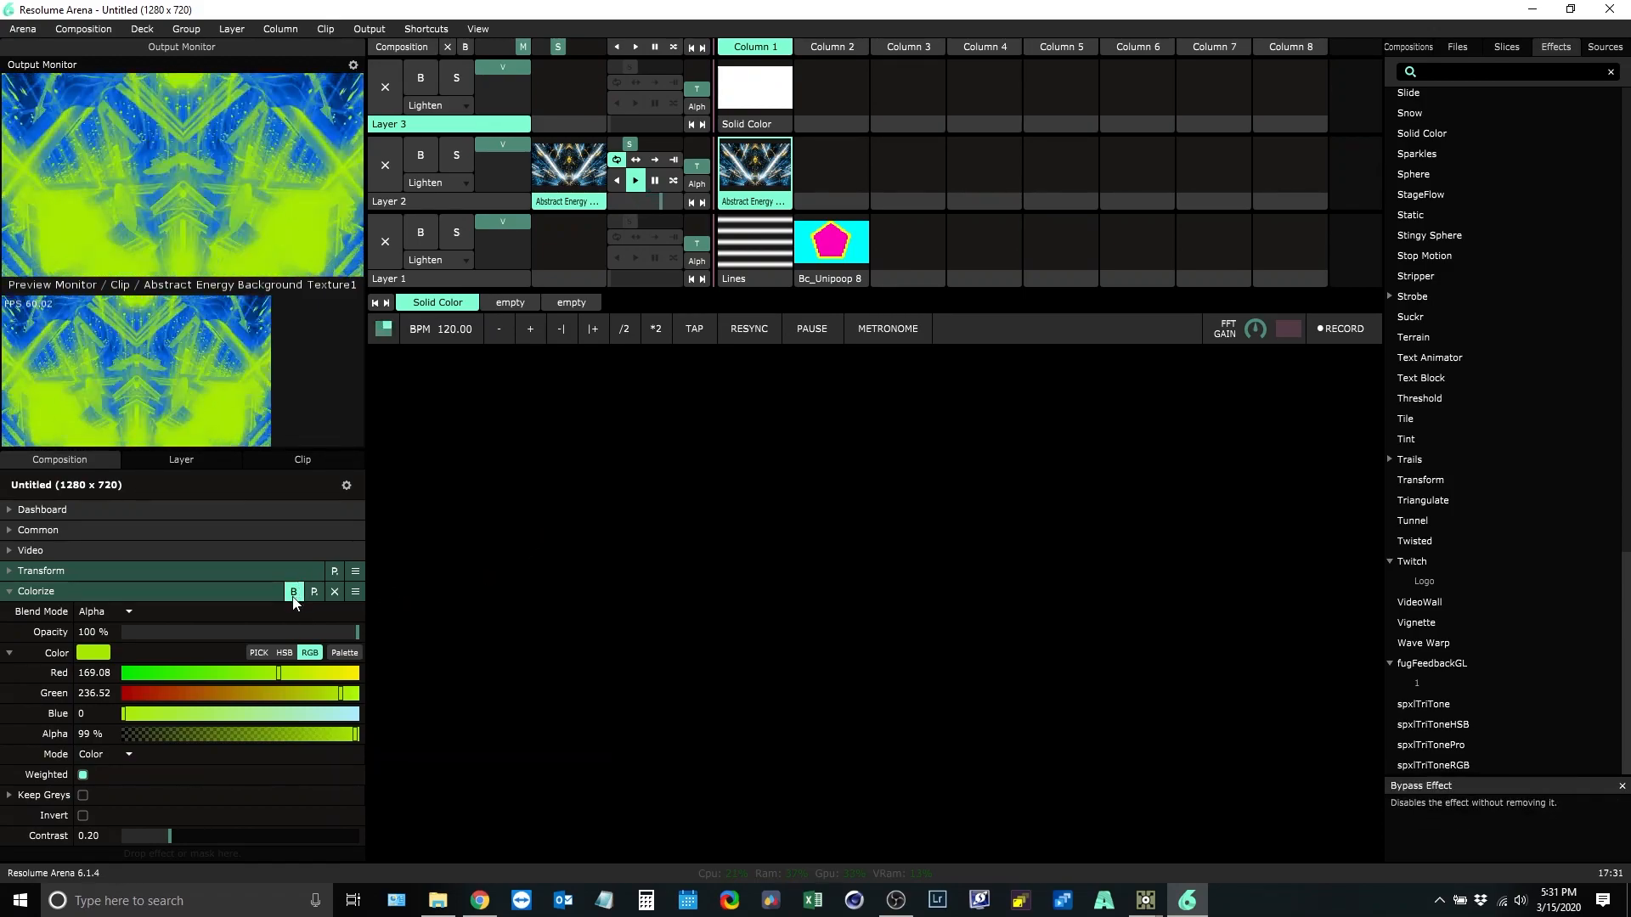
Step: Compare the Abstract Energy clip with spxlTriTonePro bypassed and enabled, and switch to Color Bridge's main view
{"action": "left_click", "coordinate": [756, 172]}
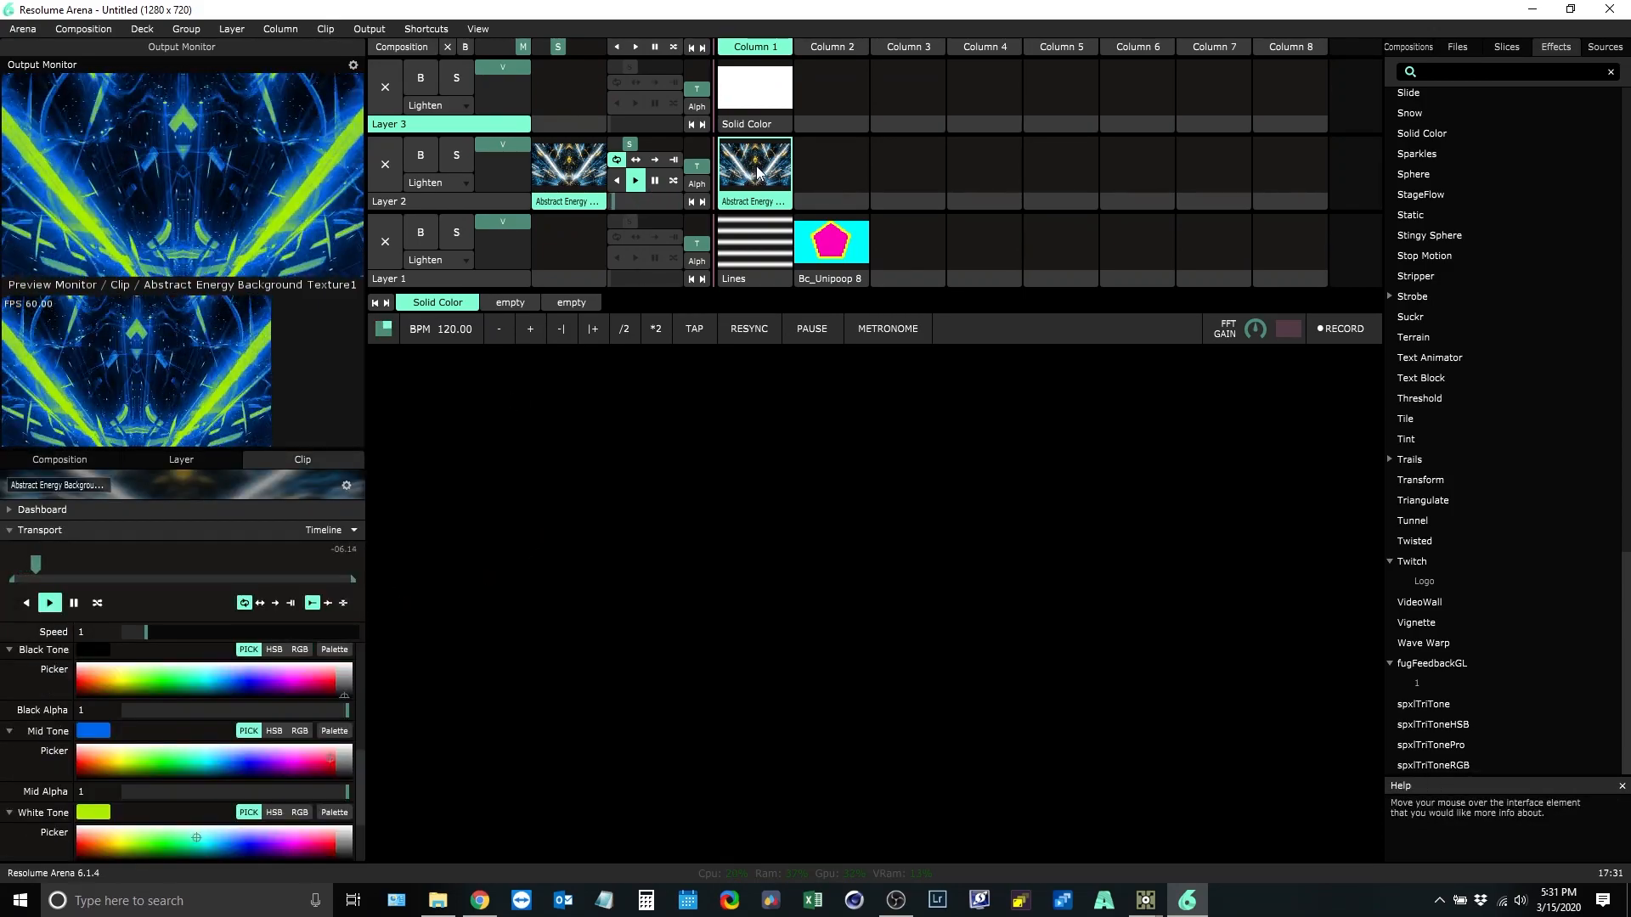
{"action": "scroll", "coordinate": [320, 718], "scroll_direction": "up", "scroll_amount": 4}
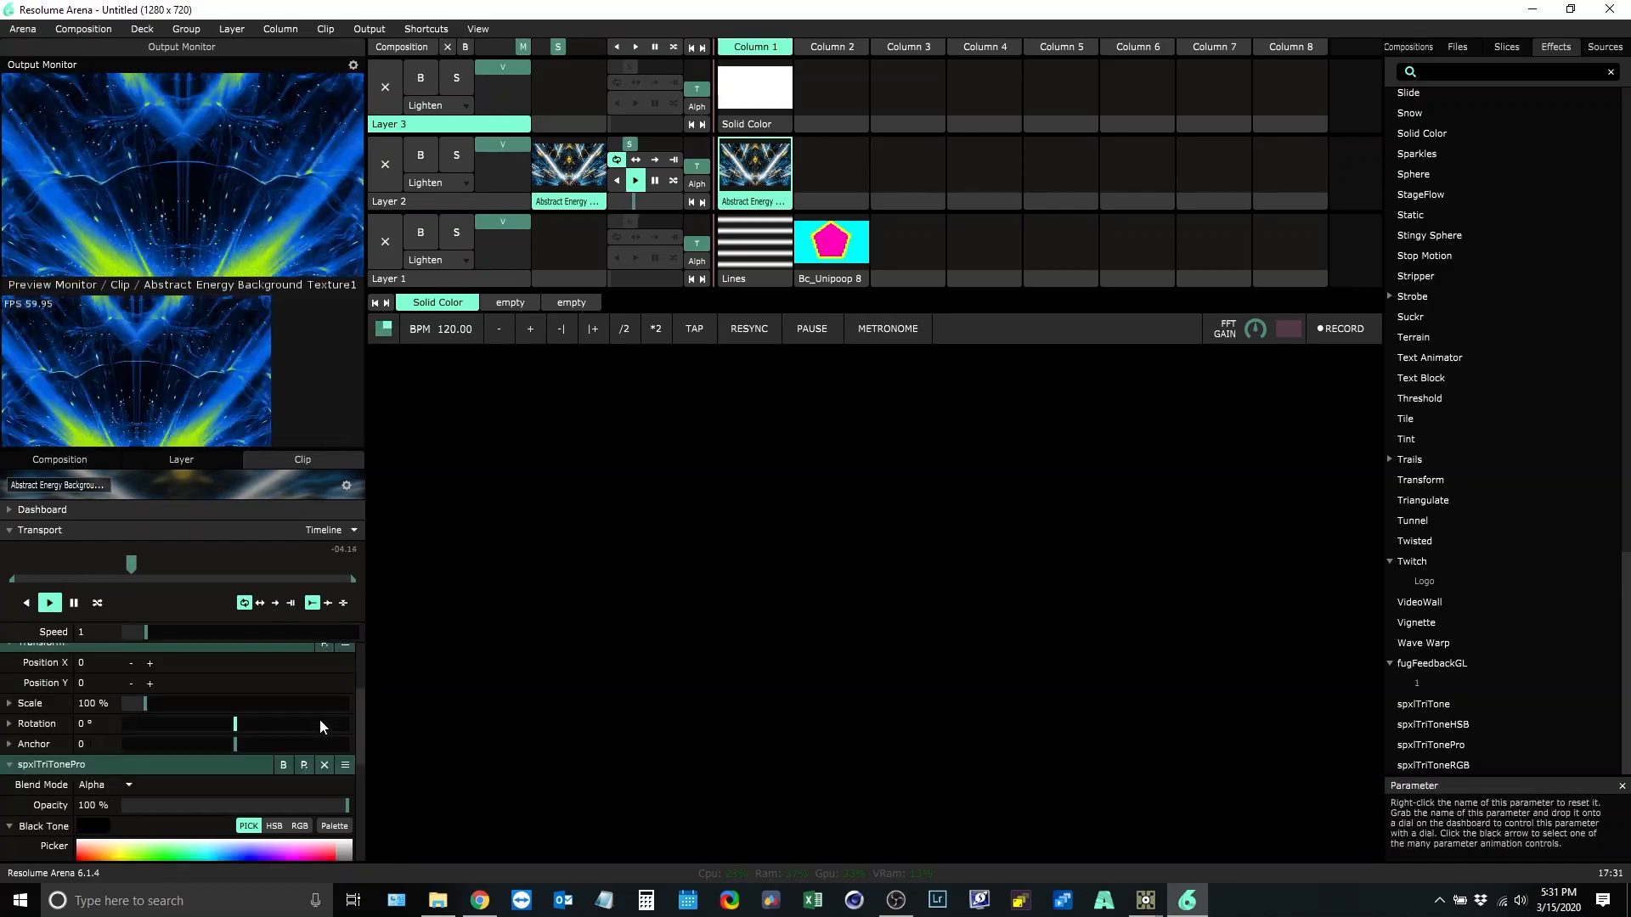
{"action": "left_click", "coordinate": [284, 765]}
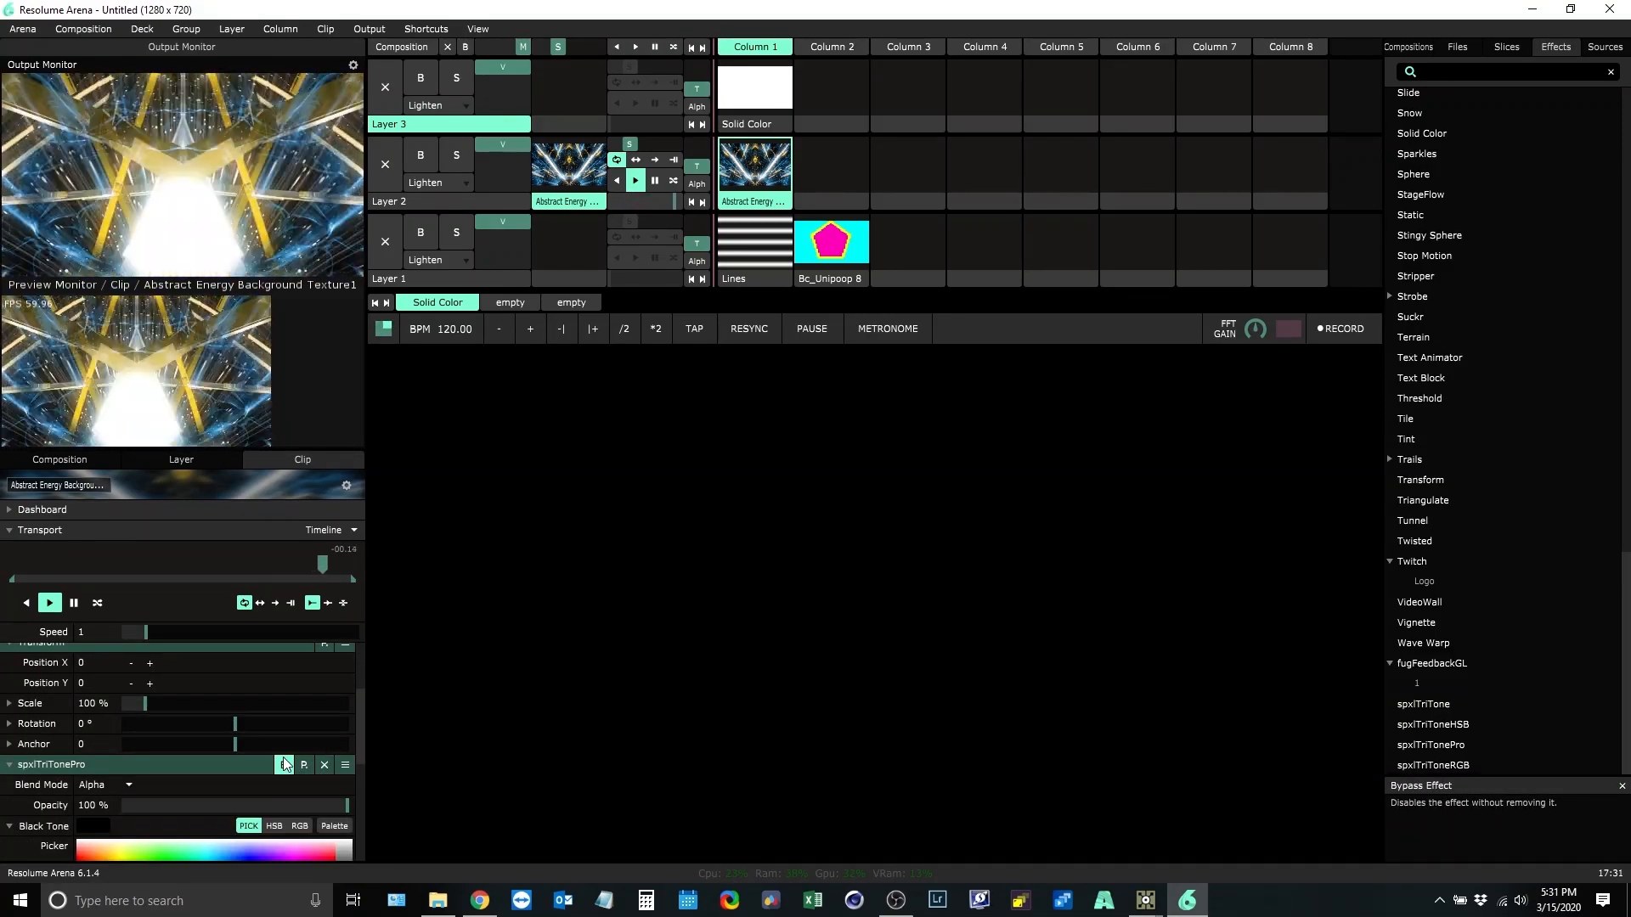
{"action": "left_click", "coordinate": [44, 461]}
{"action": "left_click", "coordinate": [301, 462]}
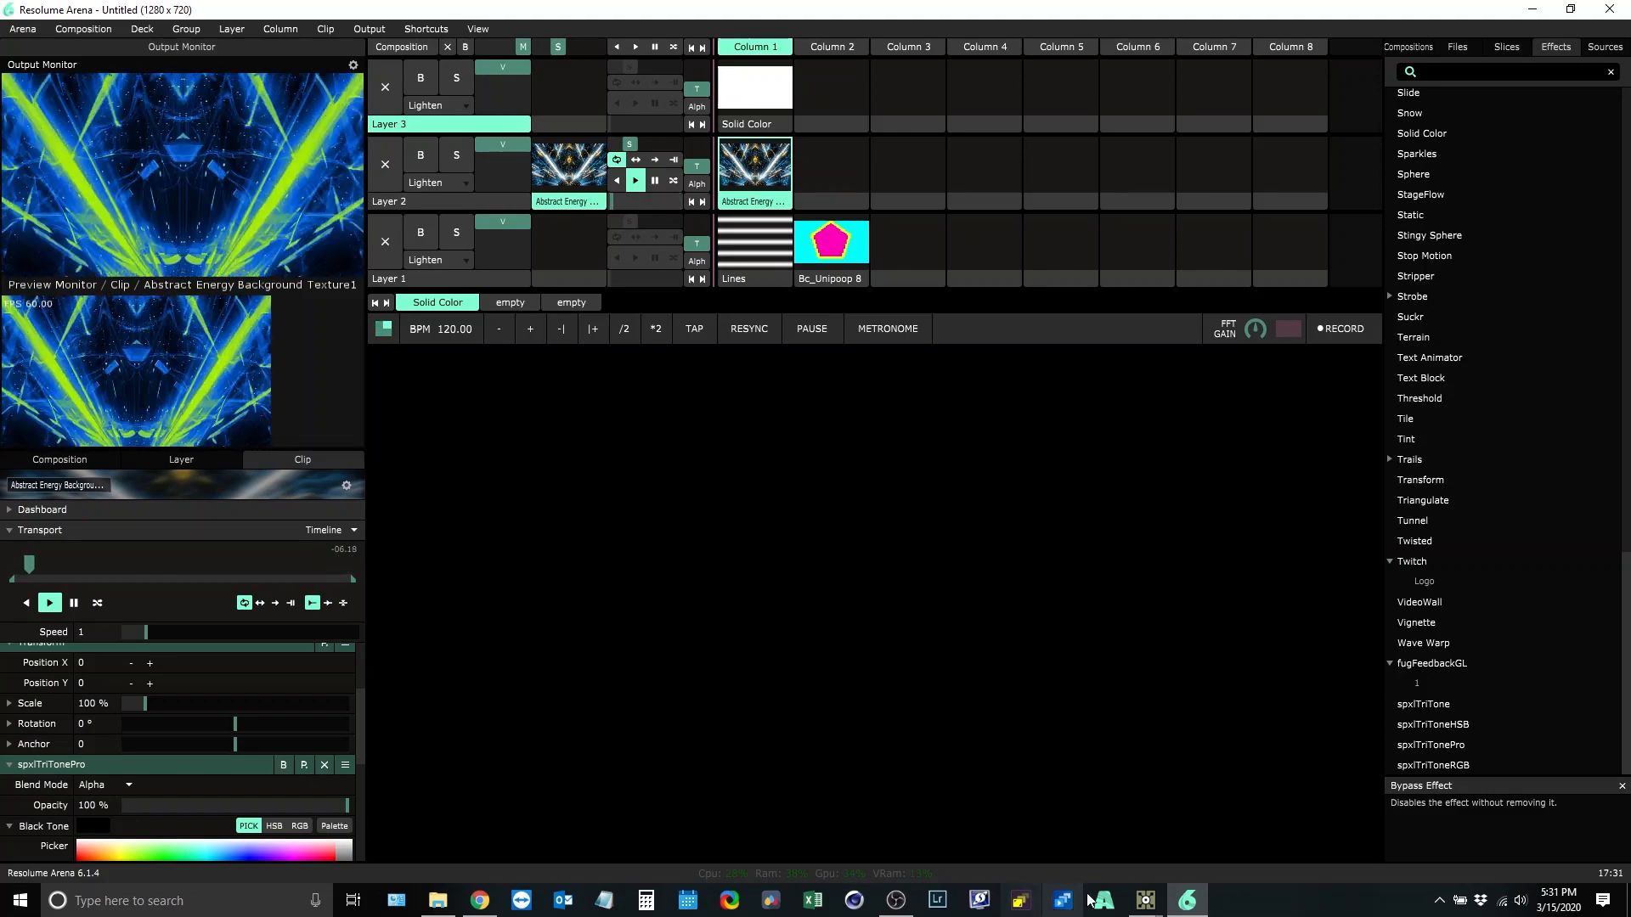
{"action": "mouse_move", "coordinate": [1146, 898]}
{"action": "left_click", "coordinate": [1242, 822]}
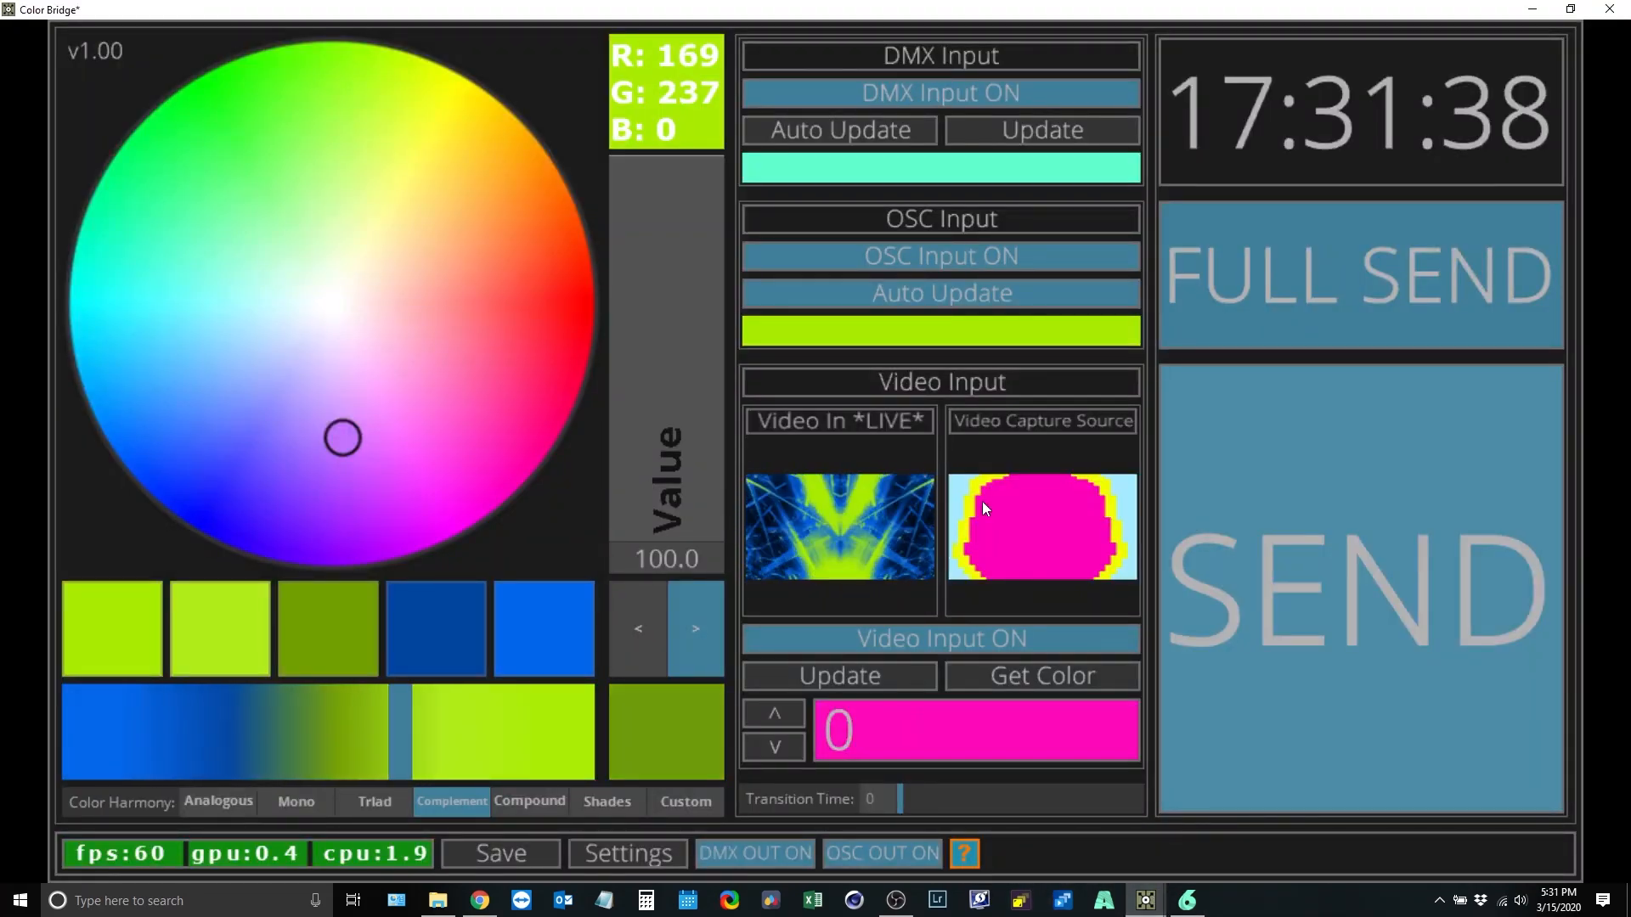